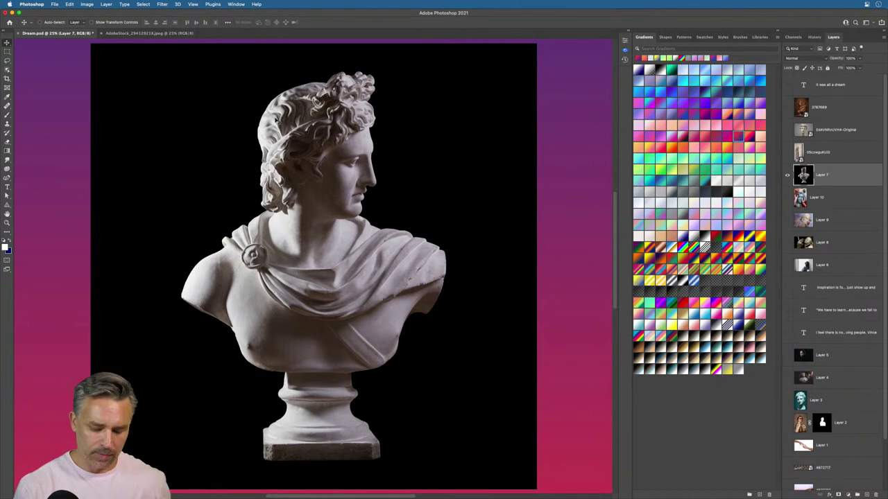
Step: Zoom in on the white bust and replace the Gradients panel with Layer 7's Properties and Quick Actions
{"action": "key", "text": "super+equal"}
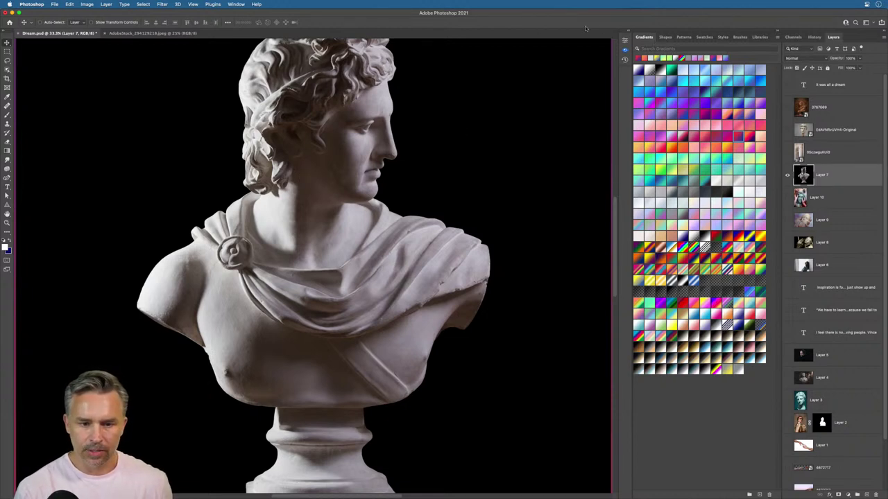
{"action": "left_click", "coordinate": [776, 32]}
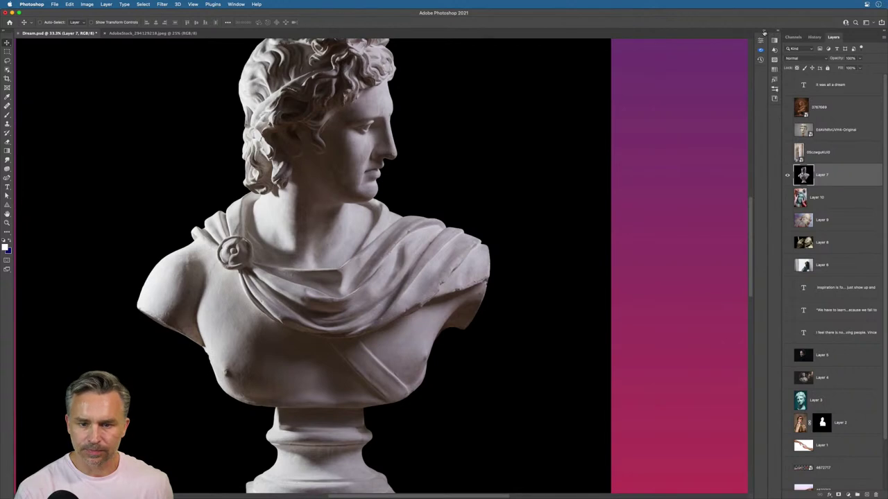
{"action": "left_click", "coordinate": [764, 33]}
{"action": "left_click", "coordinate": [592, 39]}
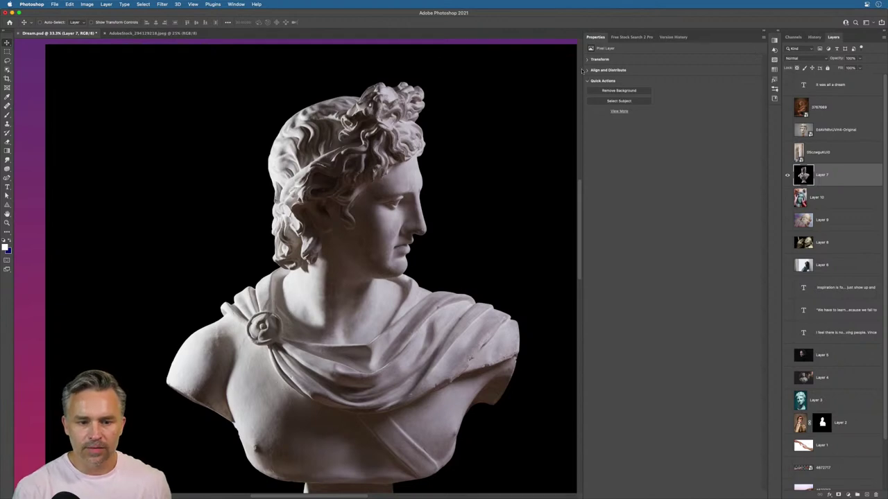
Step: Remove the white bust's black background, hide that layer, and move the marble head into view
{"action": "left_click_drag", "start_coordinate": [583, 70], "coordinate": [648, 70]}
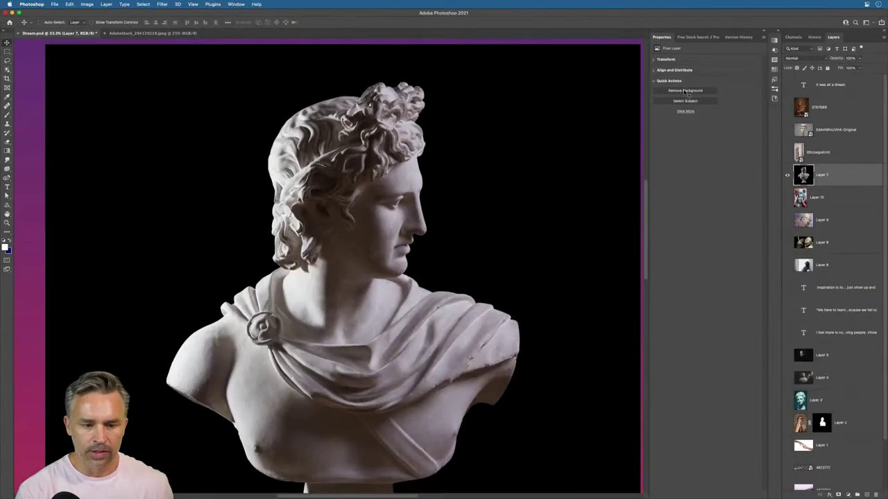
{"action": "left_click", "coordinate": [684, 91]}
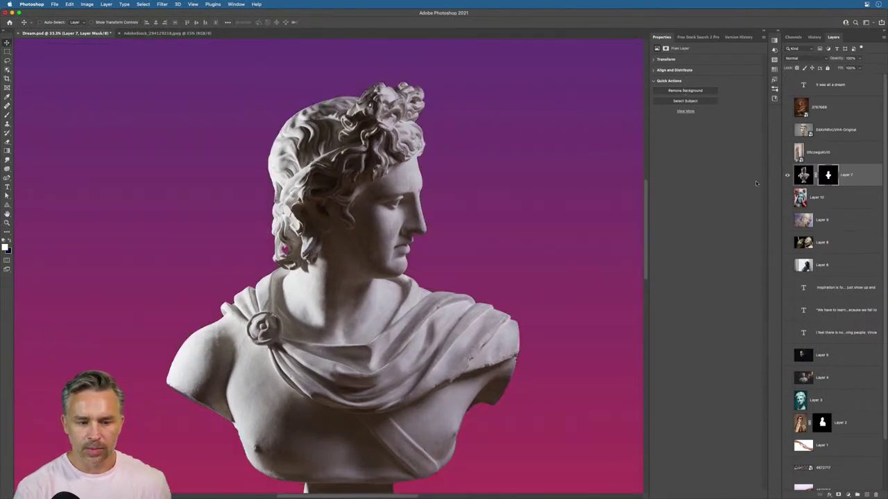
{"action": "left_click", "coordinate": [787, 175]}
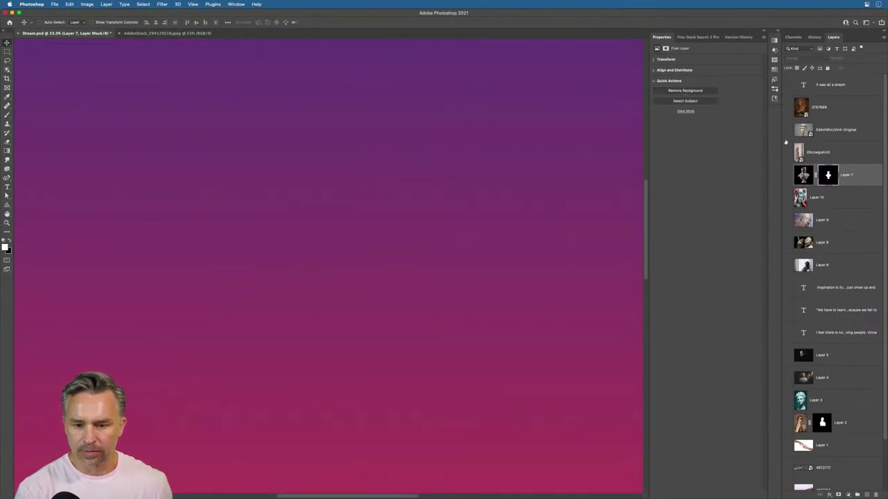
{"action": "left_click", "coordinate": [787, 130]}
{"action": "left_click", "coordinate": [835, 131]}
{"action": "left_click_drag", "start_coordinate": [361, 170], "coordinate": [527, 282]}
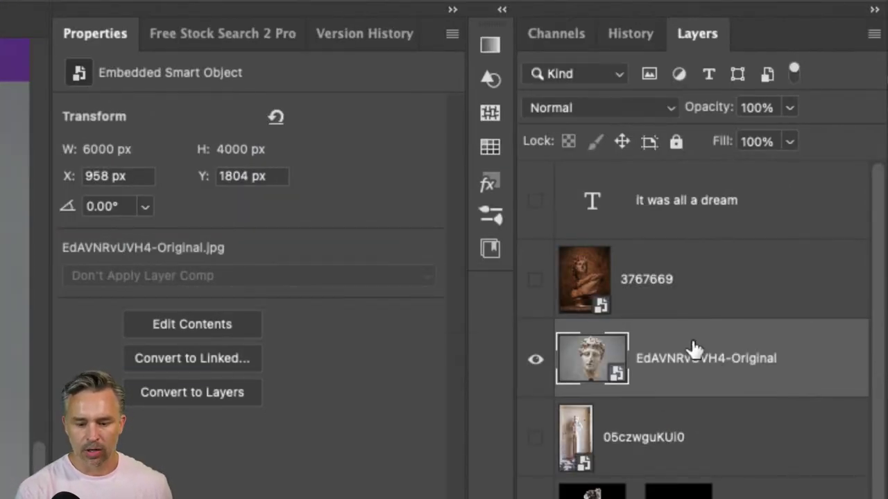
Step: Rasterize the marble head, remove its grey background, then hide it and show bust layer 3767669
{"action": "right_click", "coordinate": [693, 349]}
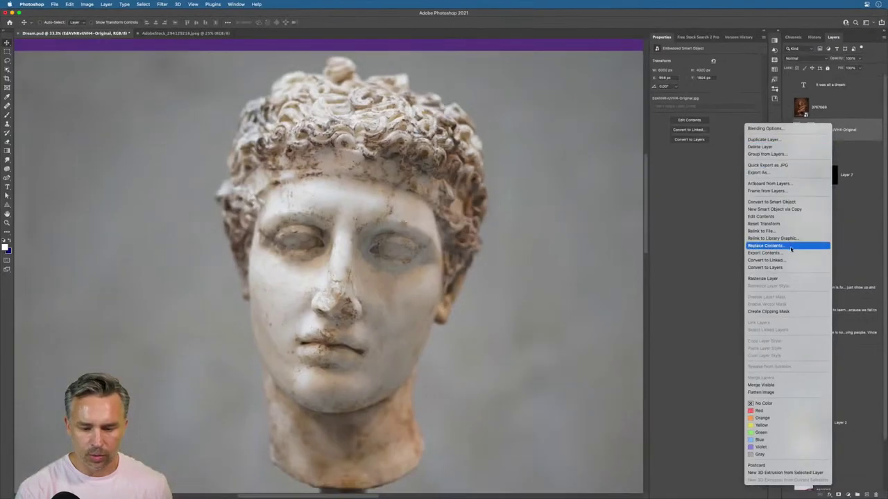
{"action": "left_click", "coordinate": [791, 278]}
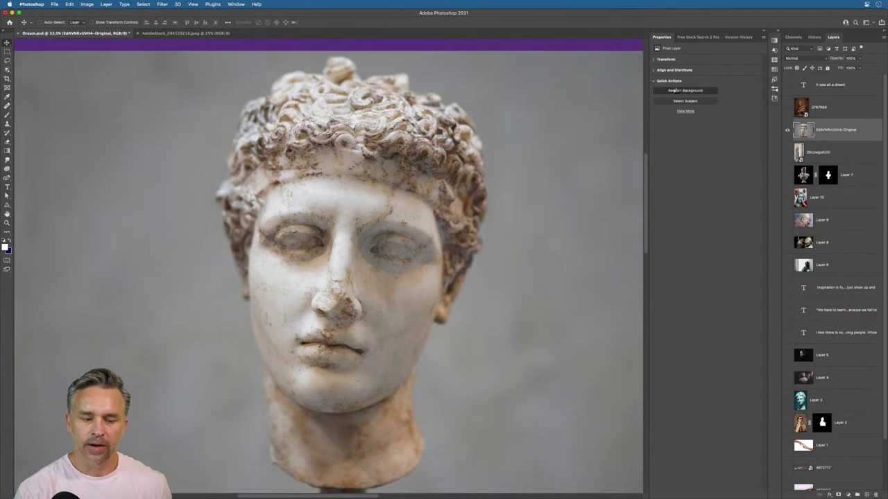
{"action": "left_click", "coordinate": [675, 91]}
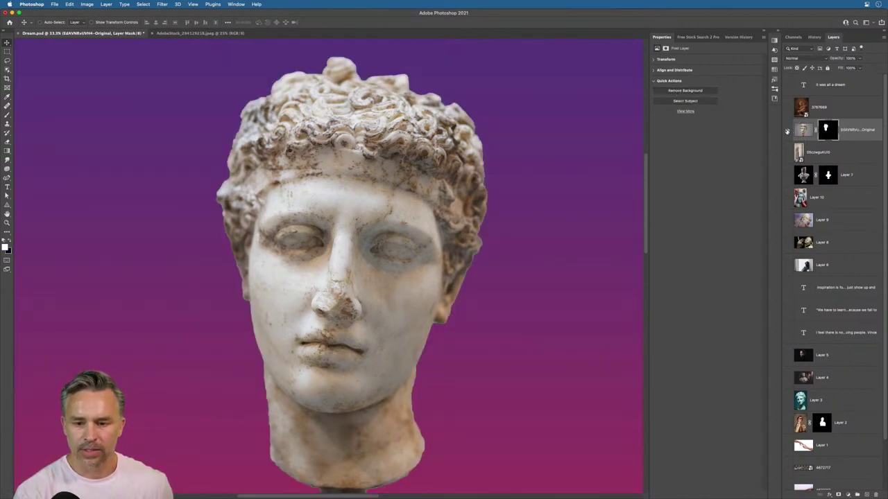
{"action": "left_click", "coordinate": [788, 130]}
{"action": "left_click", "coordinate": [787, 107]}
{"action": "right_click", "coordinate": [836, 110]}
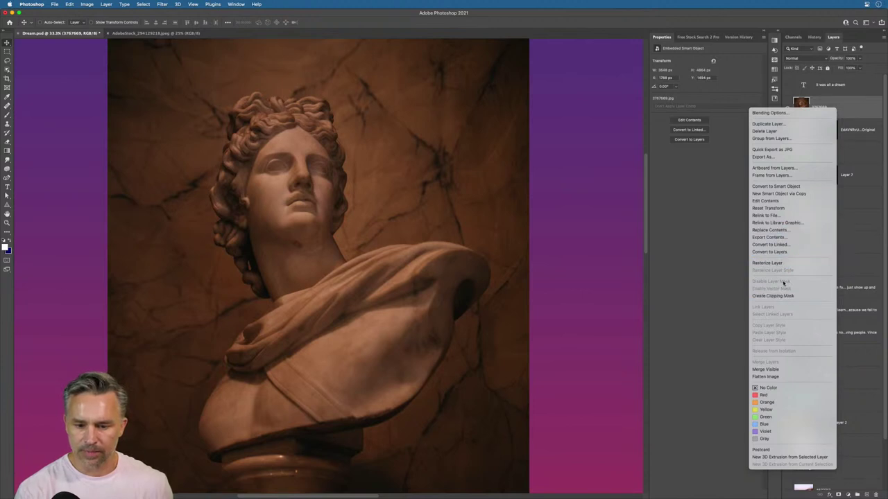
Step: Rasterize layer 3767669 and remove the bronze bust's background
{"action": "left_click", "coordinate": [784, 263]}
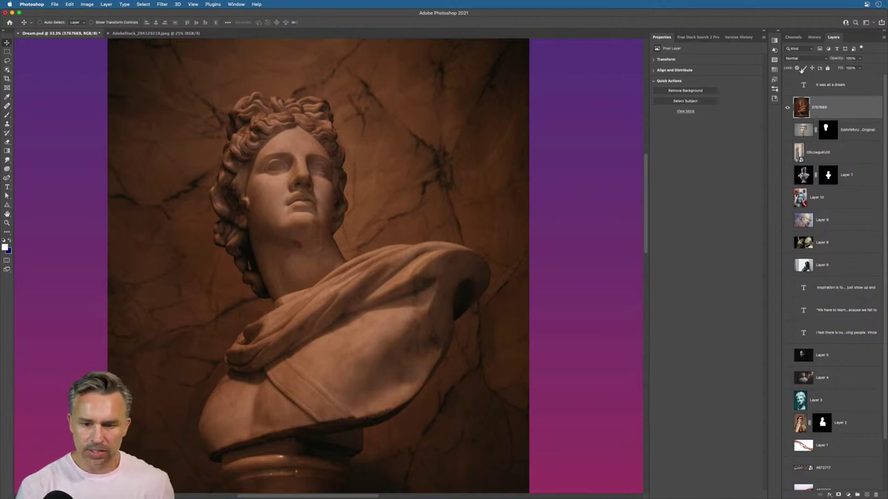
{"action": "left_click", "coordinate": [691, 91]}
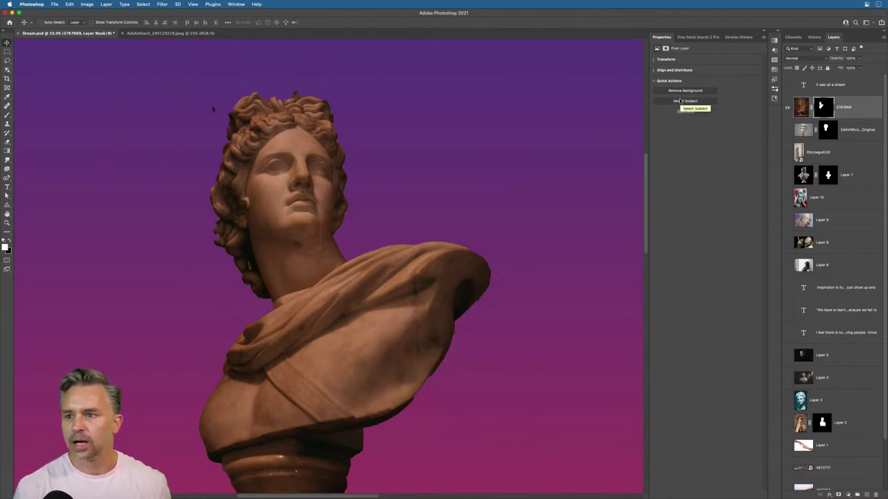
{"action": "left_click", "coordinate": [841, 108]}
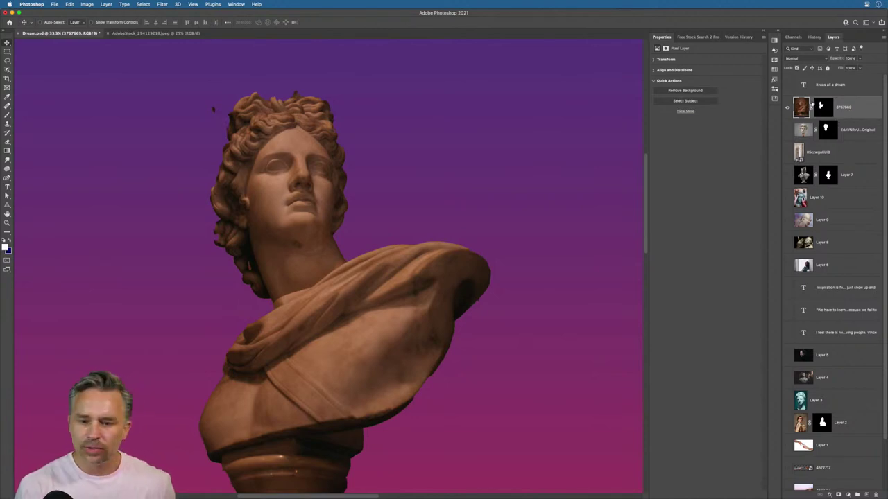
Step: Mask out the stray dark speck above the bronze bust's hair on its layer mask
{"action": "left_click", "coordinate": [822, 106]}
{"action": "key", "text": "l"}
{"action": "mouse_move", "coordinate": [196, 122]}
{"action": "left_mouse_down"}
{"action": "mouse_move", "coordinate": [219, 104]}
{"action": "mouse_move", "coordinate": [220, 120]}
{"action": "mouse_move", "coordinate": [196, 112]}
{"action": "left_mouse_up"}
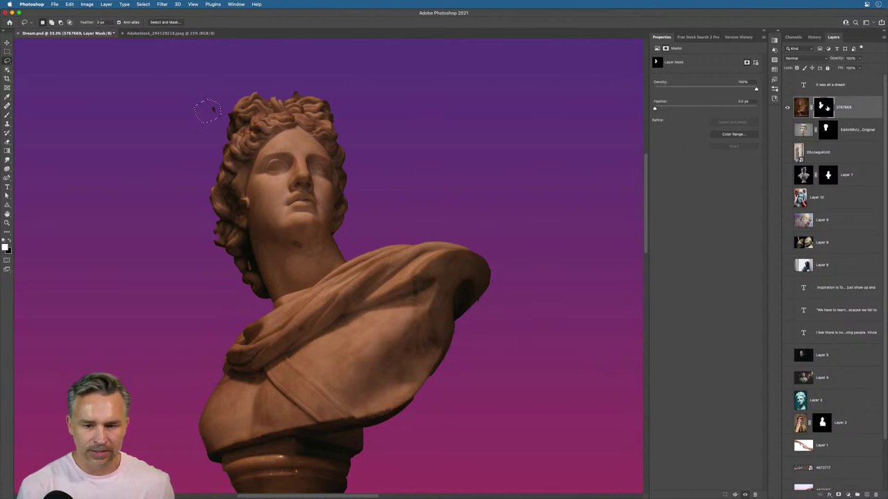
{"action": "key", "text": "Delete"}
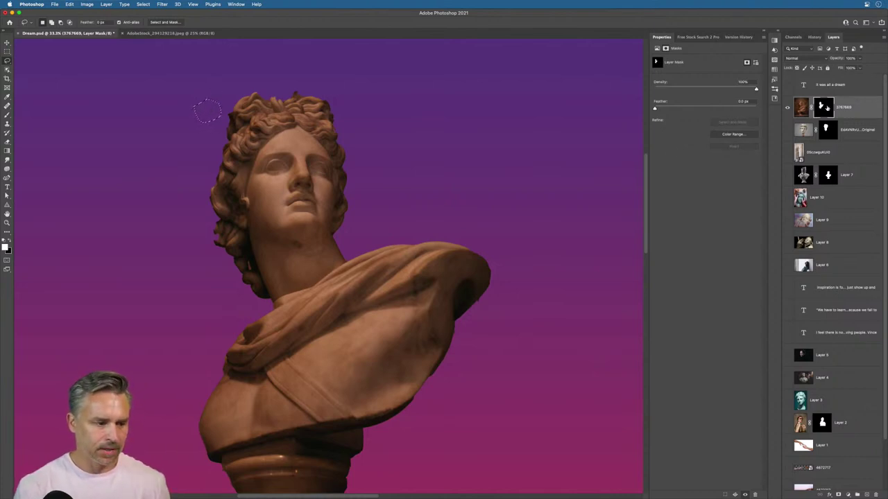
{"action": "left_click", "coordinate": [78, 153]}
{"action": "left_click", "coordinate": [802, 106]}
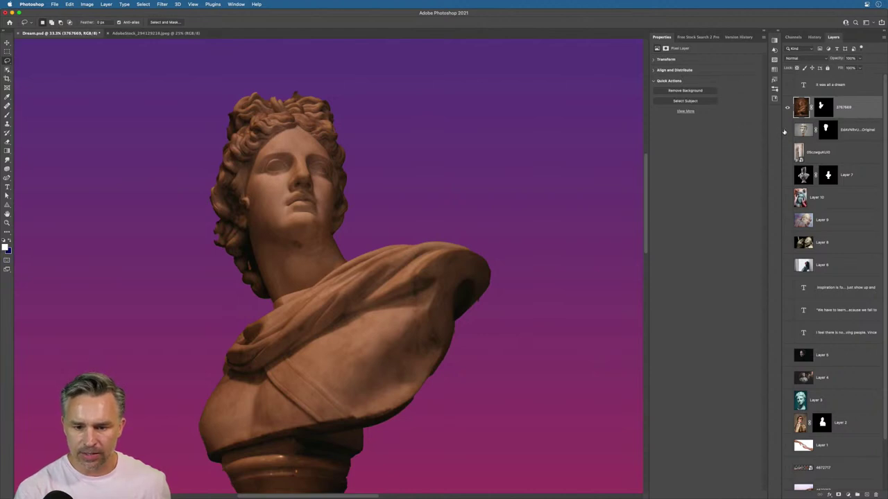
Step: Compare the busts, then leave only the marble head visible and selected
{"action": "left_click", "coordinate": [787, 129]}
{"action": "left_click", "coordinate": [788, 175]}
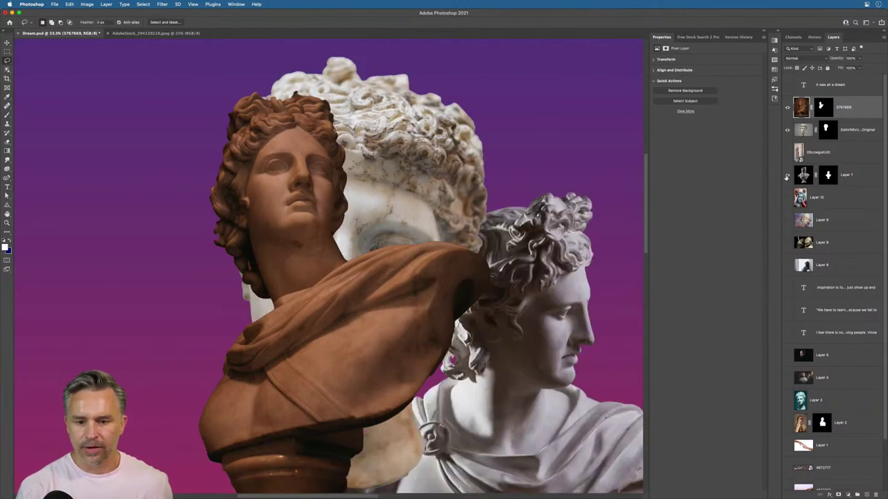
{"action": "left_click", "coordinate": [787, 175]}
{"action": "left_click", "coordinate": [787, 130]}
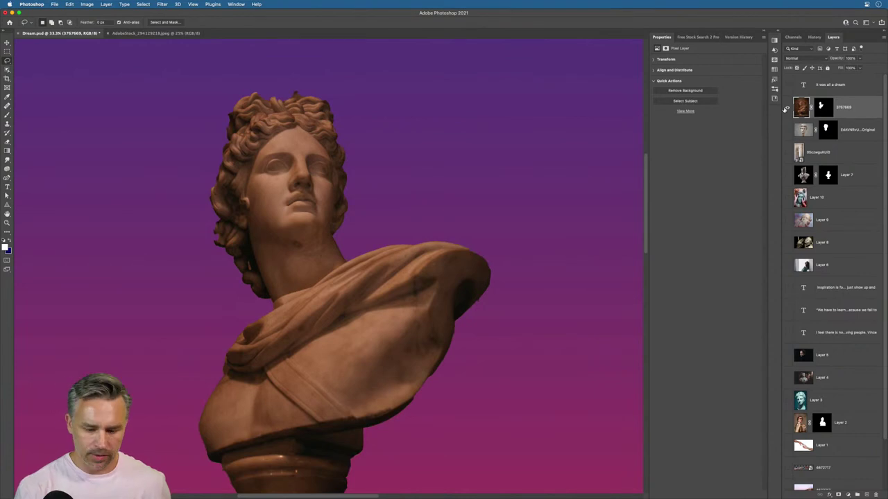
{"action": "left_click", "coordinate": [788, 107]}
{"action": "left_click", "coordinate": [787, 130]}
{"action": "left_click", "coordinate": [865, 131]}
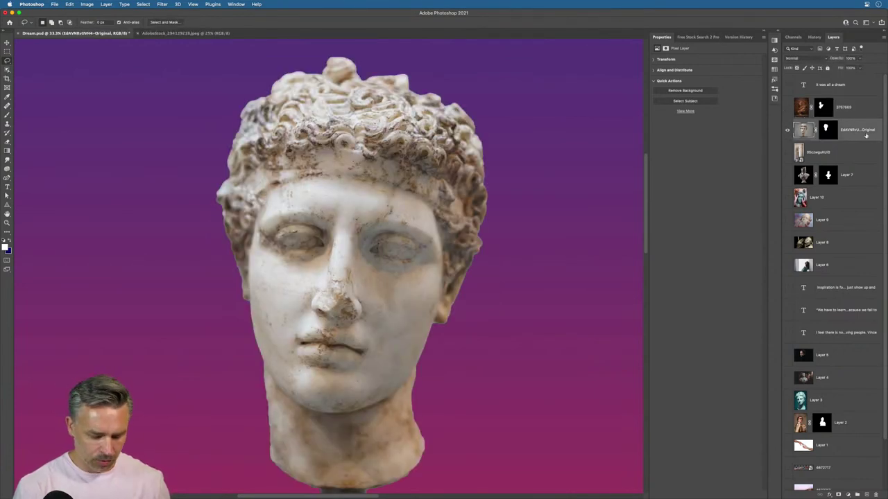
Step: Lasso the dark stand under the marble head and fill it black on the layer mask
{"action": "key", "text": "super+minus"}
{"action": "key", "text": "v"}
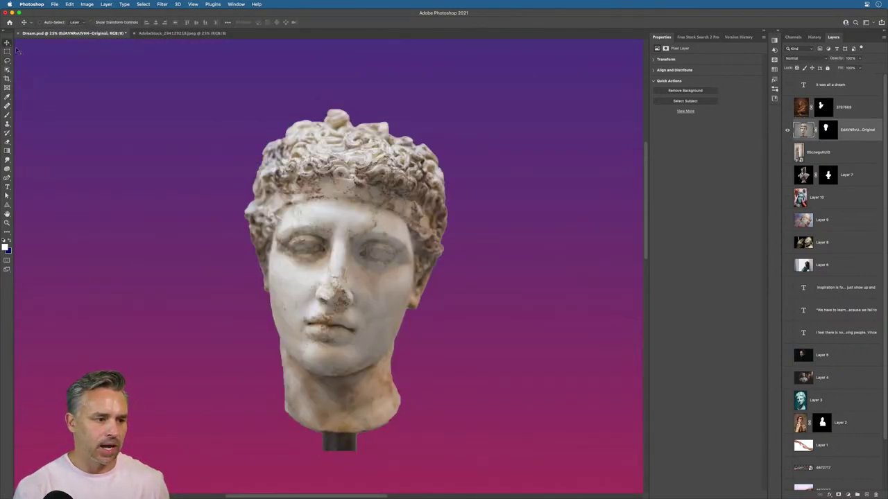
{"action": "left_click", "coordinate": [825, 129]}
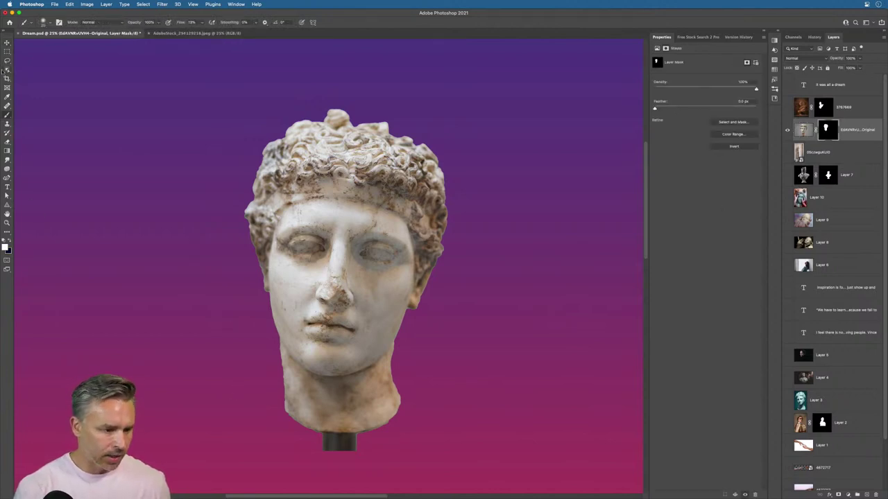
{"action": "key", "text": "l"}
{"action": "mouse_move", "coordinate": [312, 434]}
{"action": "left_mouse_down"}
{"action": "mouse_move", "coordinate": [370, 438]}
{"action": "mouse_move", "coordinate": [321, 434]}
{"action": "left_mouse_up"}
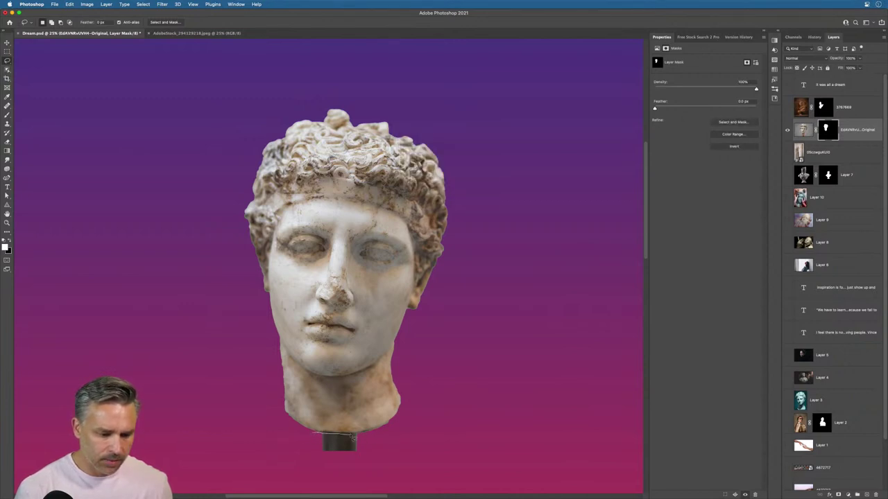
{"action": "mouse_move", "coordinate": [353, 438]}
{"action": "left_mouse_down"}
{"action": "mouse_move", "coordinate": [374, 447]}
{"action": "mouse_move", "coordinate": [352, 468]}
{"action": "mouse_move", "coordinate": [295, 445]}
{"action": "left_mouse_up"}
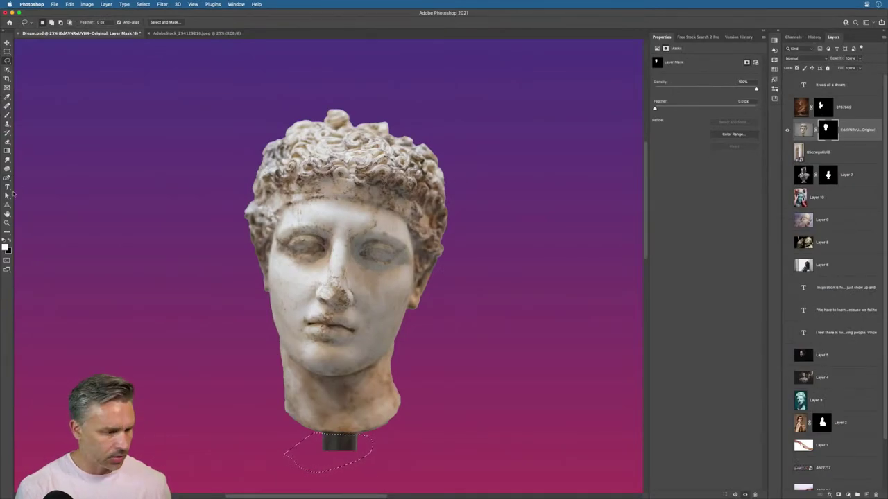
{"action": "key", "text": "alt+BackSpace"}
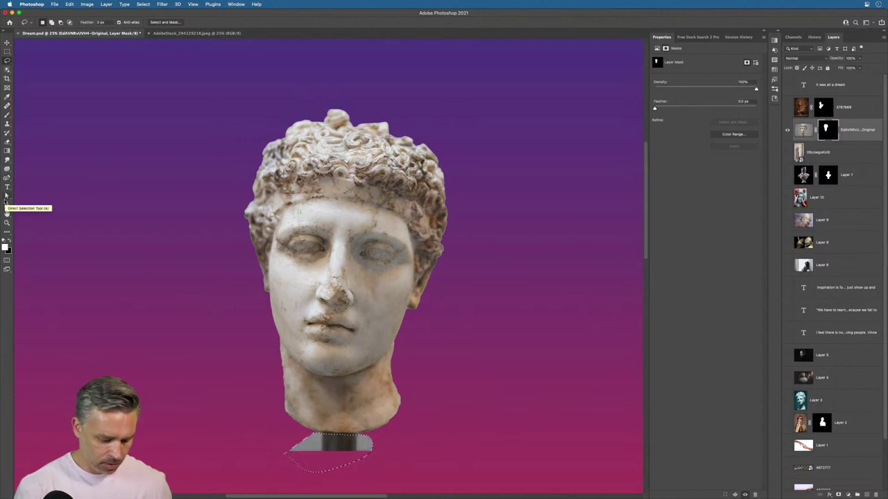
{"action": "key", "text": "super+z"}
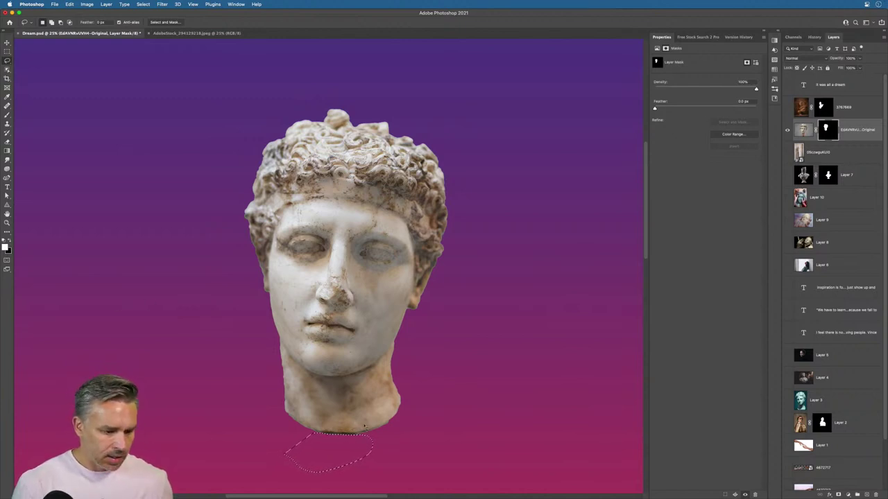
{"action": "key", "text": "super+d"}
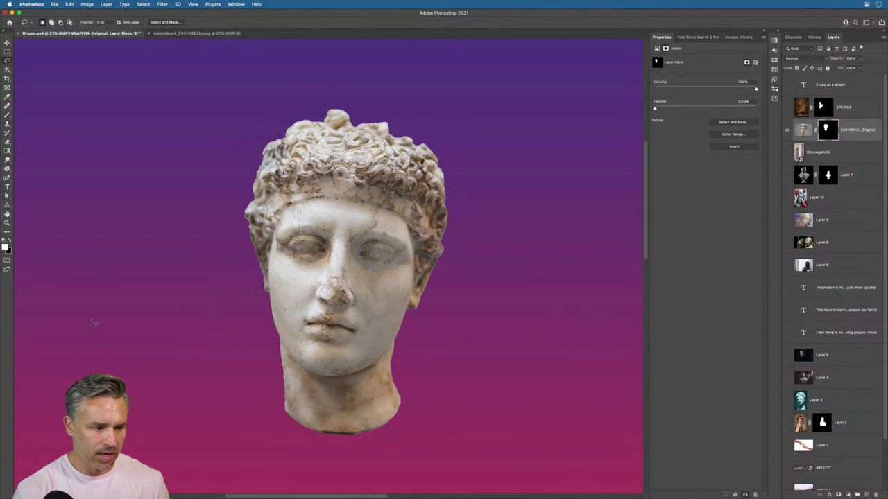
{"action": "left_click", "coordinate": [7, 207]}
{"action": "right_click", "coordinate": [7, 208]}
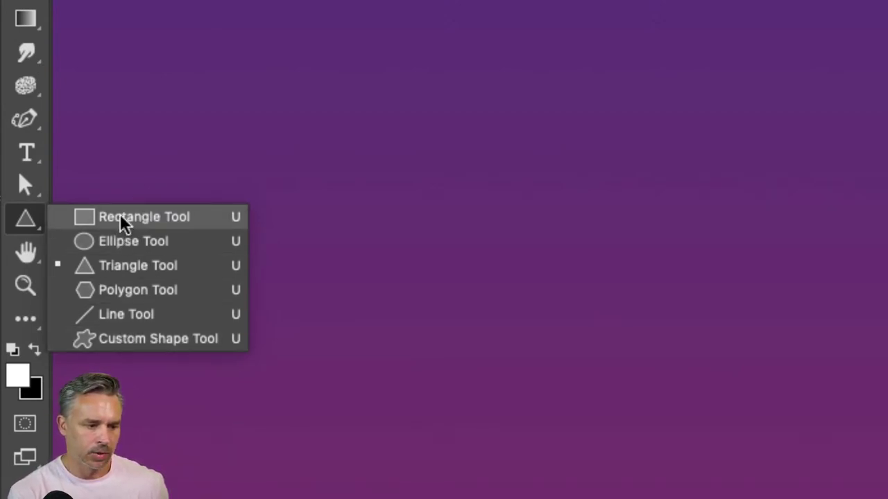
Step: Draw a turquoise polygon outline around the head's face and thicken its stroke
{"action": "left_click", "coordinate": [124, 291]}
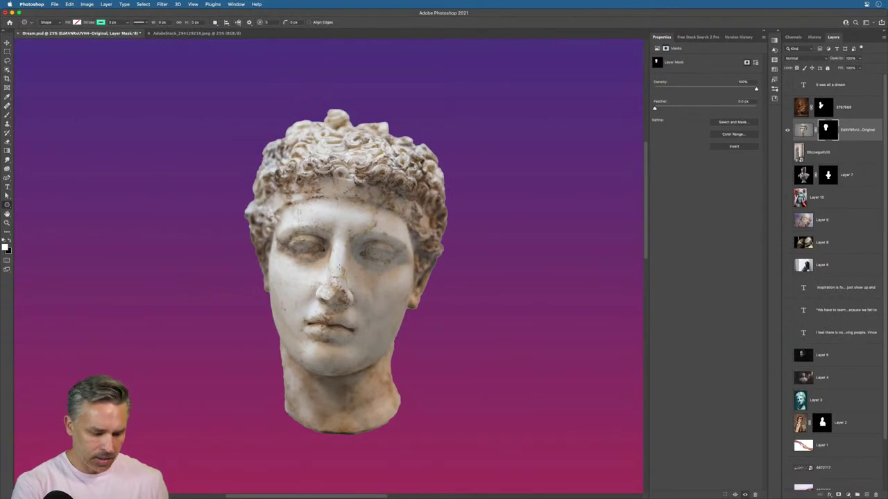
{"action": "left_click_drag", "start_coordinate": [337, 267], "coordinate": [504, 432]}
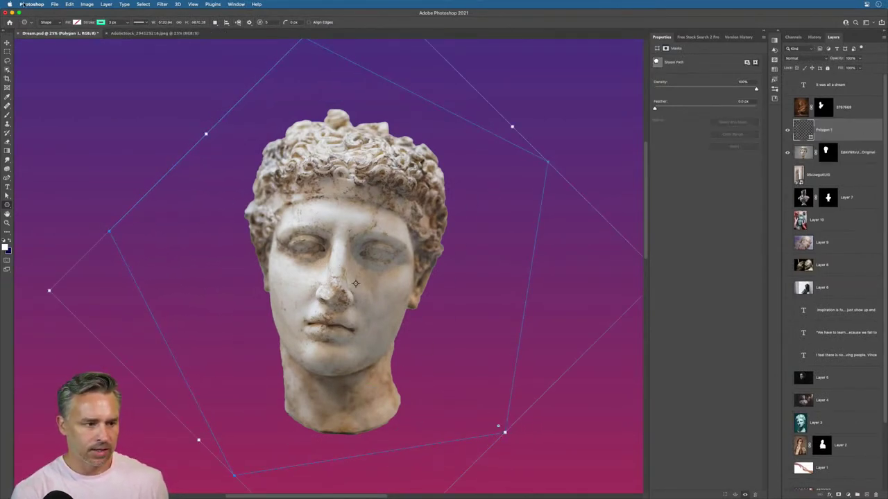
{"action": "left_click", "coordinate": [77, 22]}
{"action": "left_click", "coordinate": [88, 23]}
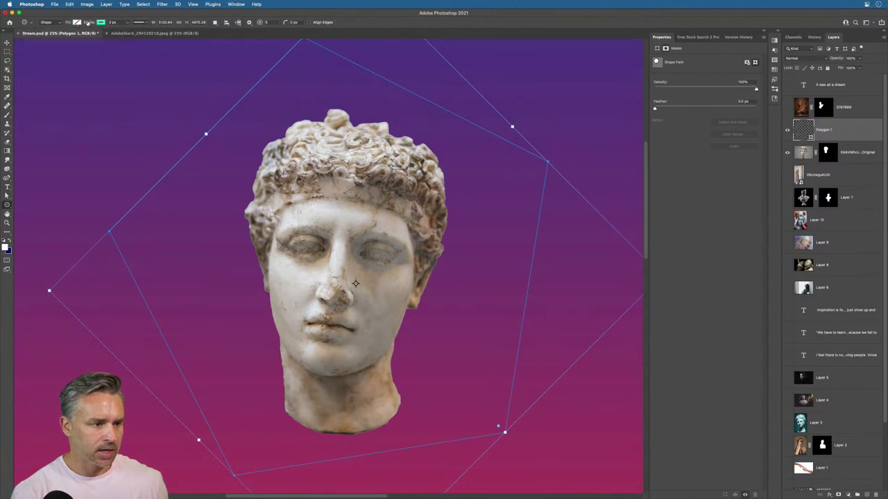
{"action": "left_click", "coordinate": [128, 23]}
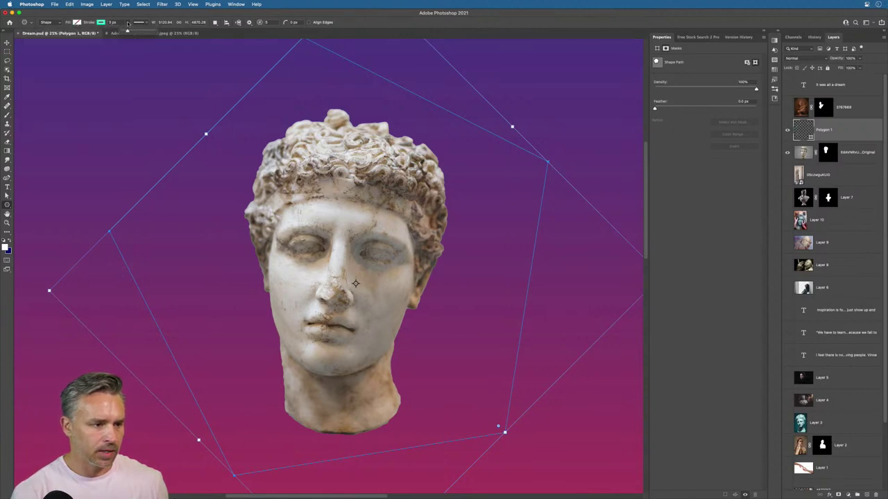
{"action": "left_click_drag", "start_coordinate": [127, 32], "coordinate": [136, 32]}
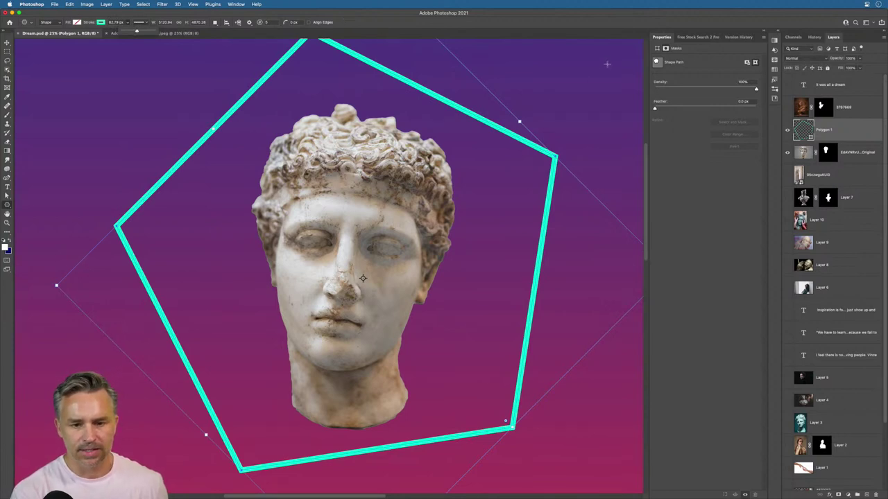
Step: Keep Shape drawing mode and show Polygon 1's shape properties
{"action": "left_click", "coordinate": [763, 32]}
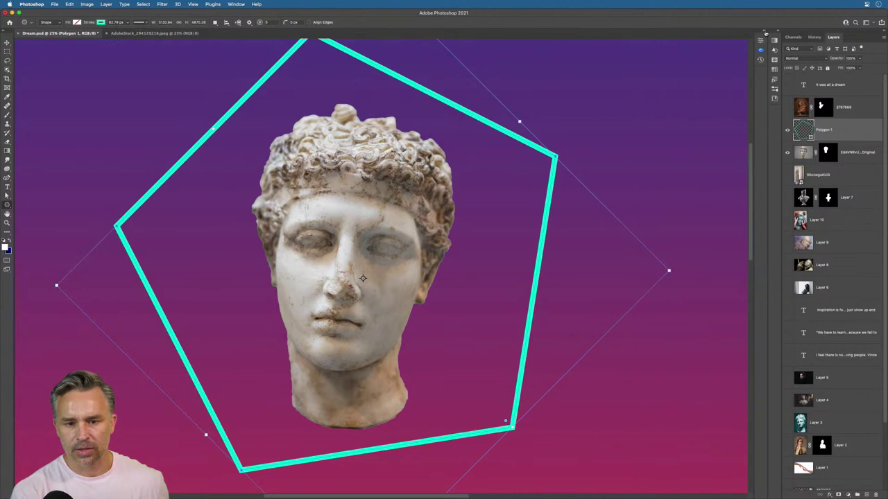
{"action": "left_click", "coordinate": [763, 33]}
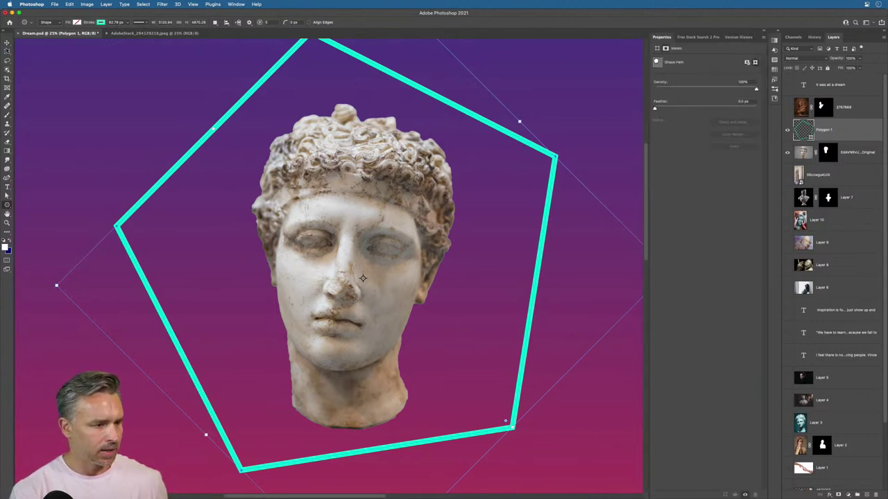
{"action": "left_click", "coordinate": [47, 23]}
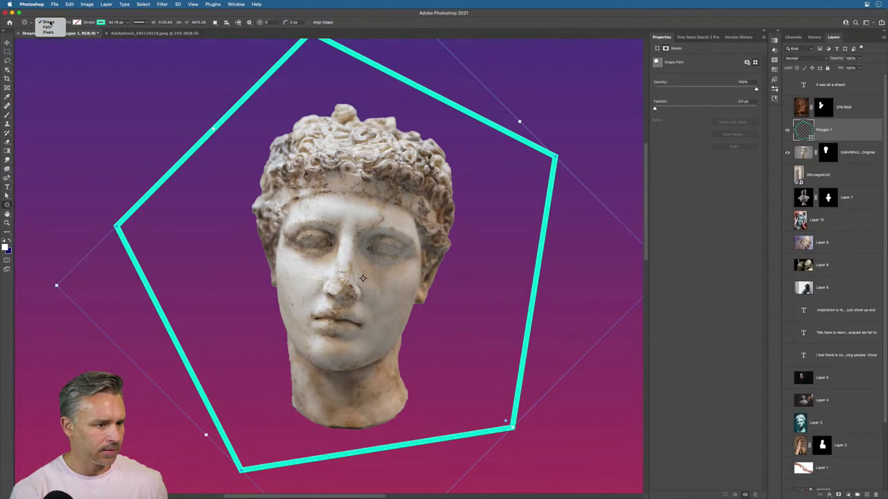
{"action": "left_click", "coordinate": [49, 23]}
{"action": "left_click", "coordinate": [797, 131]}
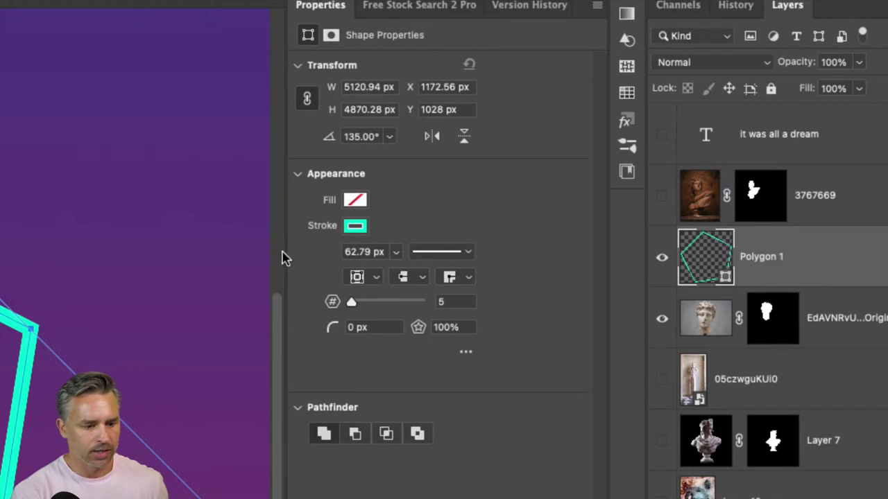
Step: Set Polygon 1 to 17 sides and lower the star ratio for deep, sharp points
{"action": "left_click_drag", "start_coordinate": [357, 312], "coordinate": [358, 309]}
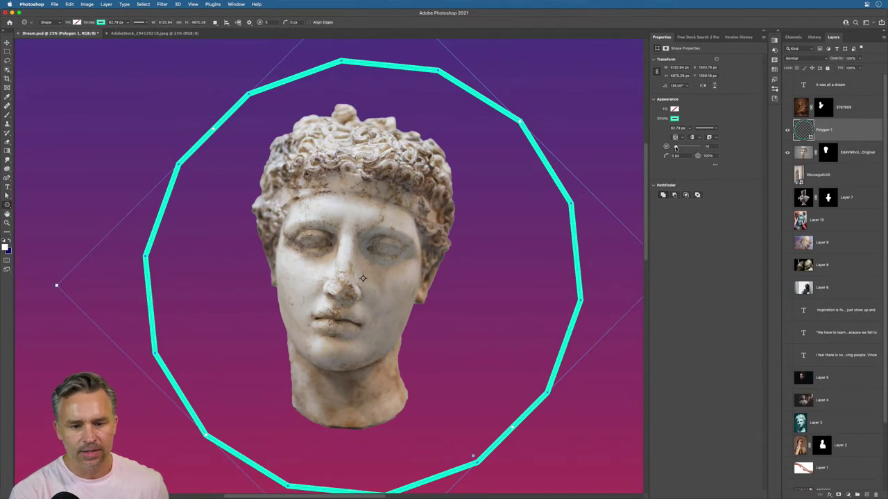
{"action": "mouse_move", "coordinate": [676, 147]}
{"action": "left_mouse_down"}
{"action": "mouse_move", "coordinate": [689, 148]}
{"action": "mouse_move", "coordinate": [677, 149]}
{"action": "left_mouse_up"}
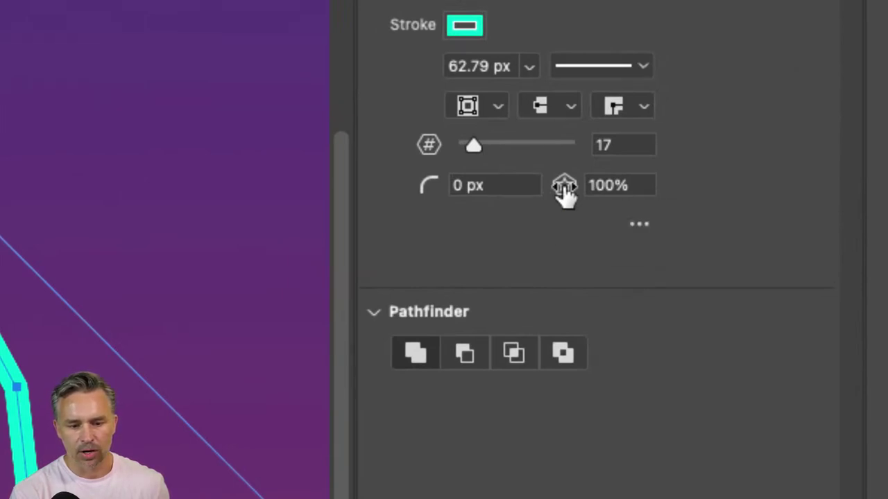
{"action": "left_click_drag", "start_coordinate": [564, 194], "coordinate": [538, 183]}
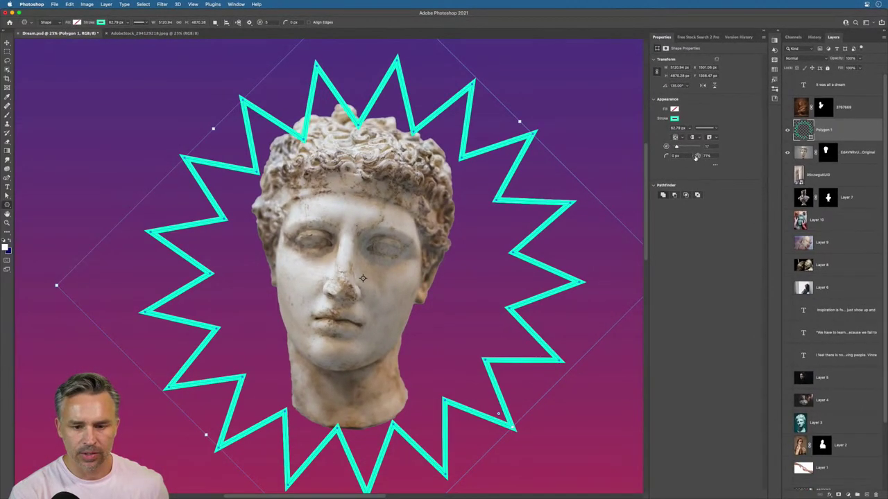
{"action": "left_click_drag", "start_coordinate": [696, 157], "coordinate": [671, 162]}
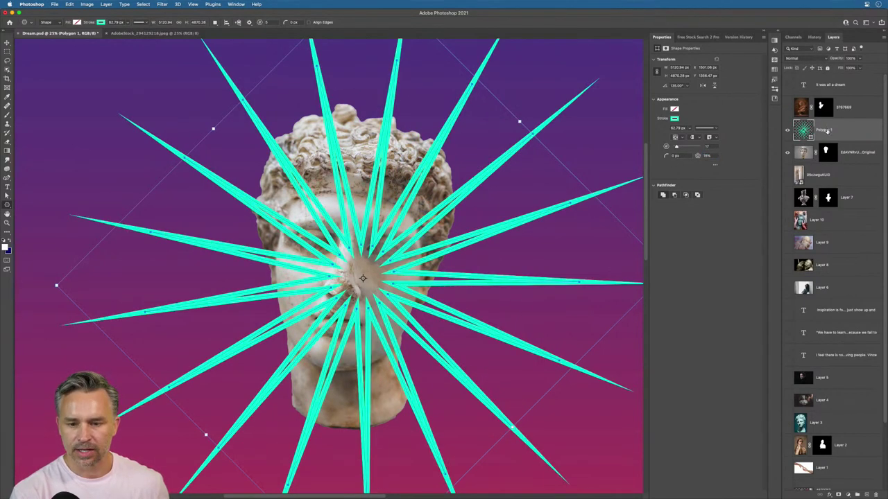
Step: Put the star beneath the head layer, give its stroke round caps and joins, star ratio about 12%
{"action": "left_click_drag", "start_coordinate": [825, 130], "coordinate": [792, 161]}
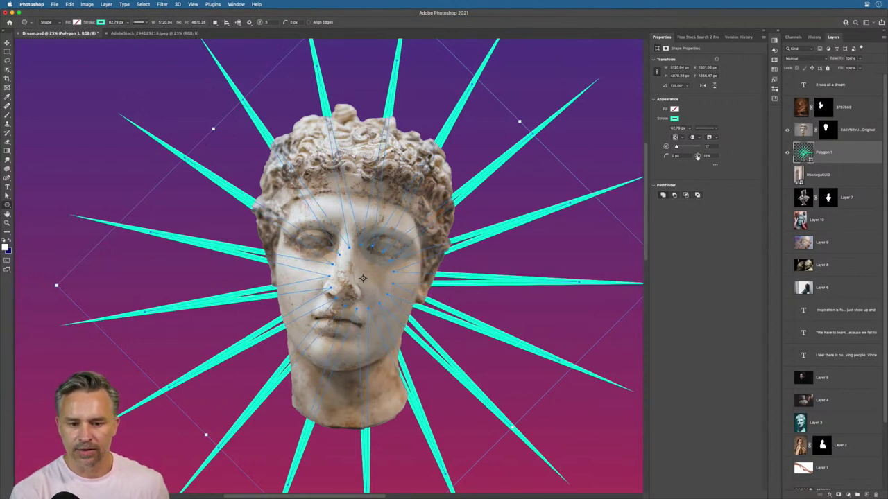
{"action": "left_click_drag", "start_coordinate": [697, 156], "coordinate": [690, 155]}
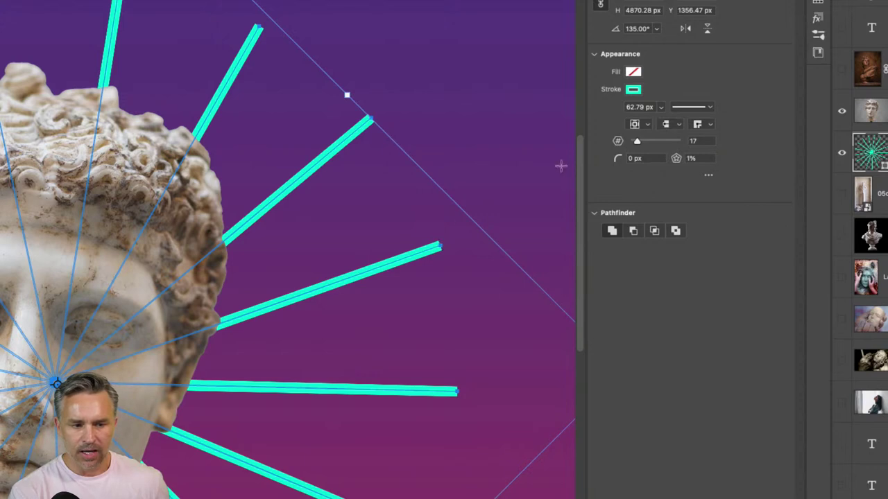
{"action": "left_click", "coordinate": [677, 125]}
{"action": "left_click", "coordinate": [673, 136]}
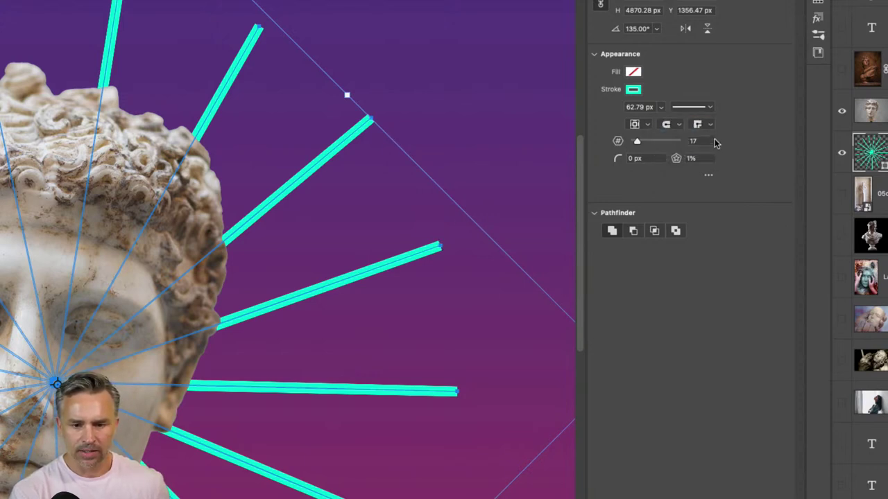
{"action": "left_click", "coordinate": [709, 125]}
{"action": "left_click", "coordinate": [707, 138]}
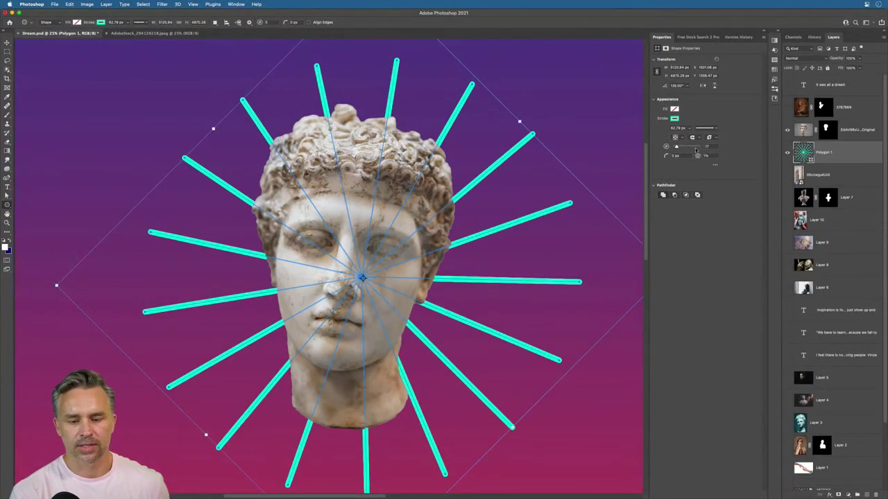
{"action": "left_click_drag", "start_coordinate": [698, 156], "coordinate": [705, 156]}
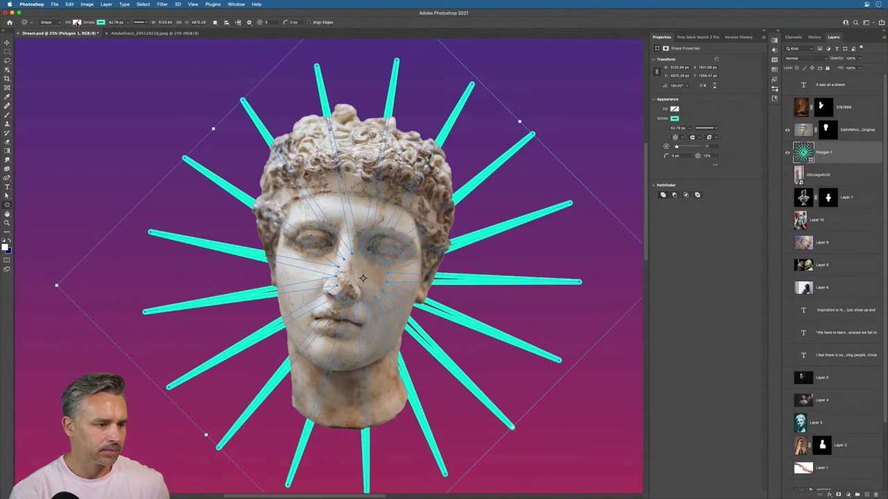
Step: Fill the star with turquoise and remove its outline stroke
{"action": "left_click", "coordinate": [77, 23]}
{"action": "left_click", "coordinate": [39, 67]}
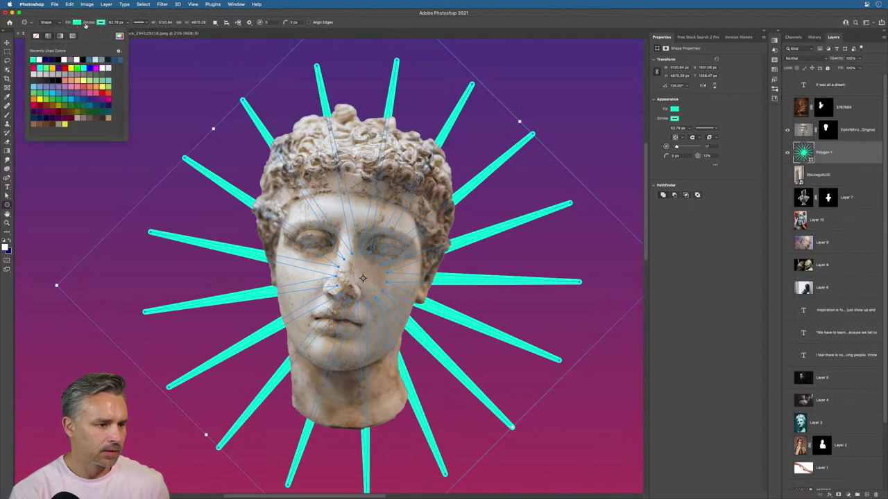
{"action": "left_click", "coordinate": [95, 23]}
{"action": "left_click_drag", "start_coordinate": [92, 23], "coordinate": [94, 24]}
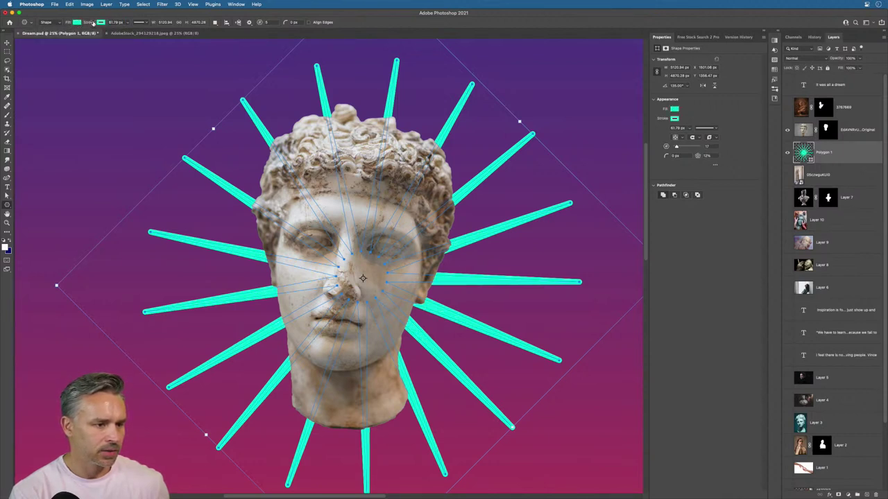
{"action": "left_click", "coordinate": [101, 23]}
{"action": "left_click", "coordinate": [60, 36]}
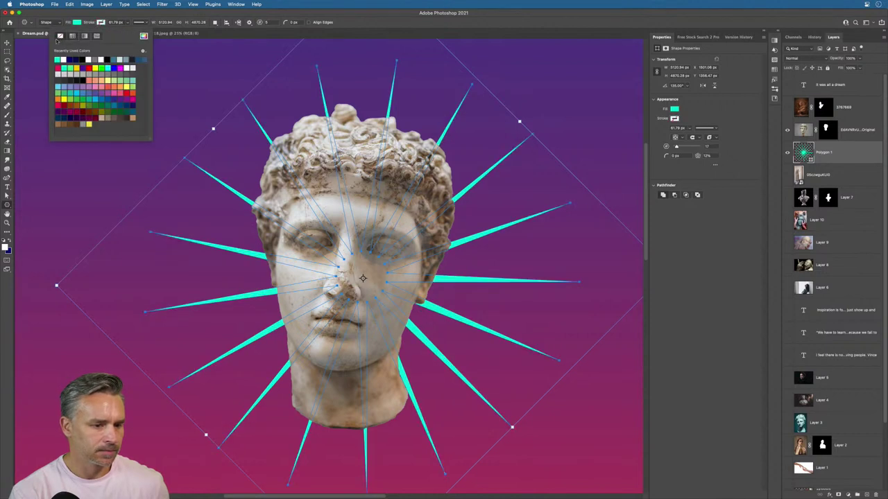
Step: Shift the turquoise star burst slightly to the left
{"action": "key", "text": "v"}
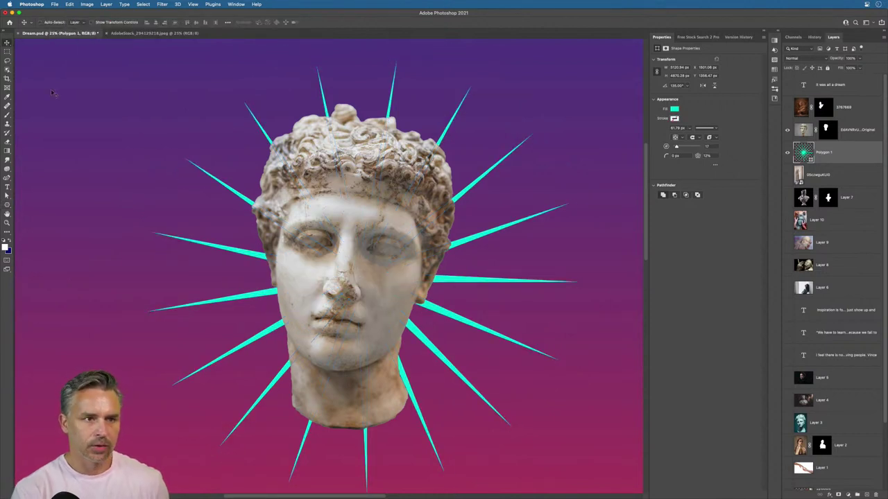
{"action": "mouse_move", "coordinate": [199, 182]}
{"action": "left_mouse_down"}
{"action": "mouse_move", "coordinate": [167, 187]}
{"action": "mouse_move", "coordinate": [188, 187]}
{"action": "mouse_move", "coordinate": [177, 183]}
{"action": "mouse_move", "coordinate": [184, 181]}
{"action": "left_mouse_up"}
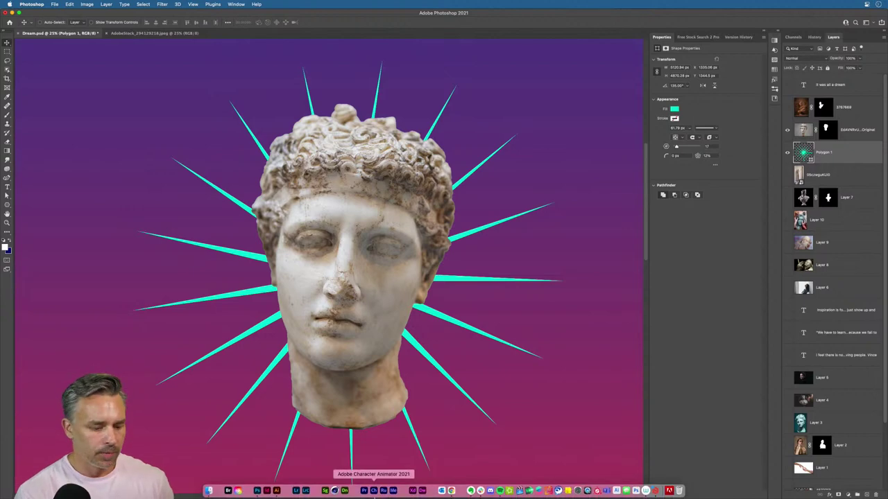
{"action": "left_click", "coordinate": [276, 490]}
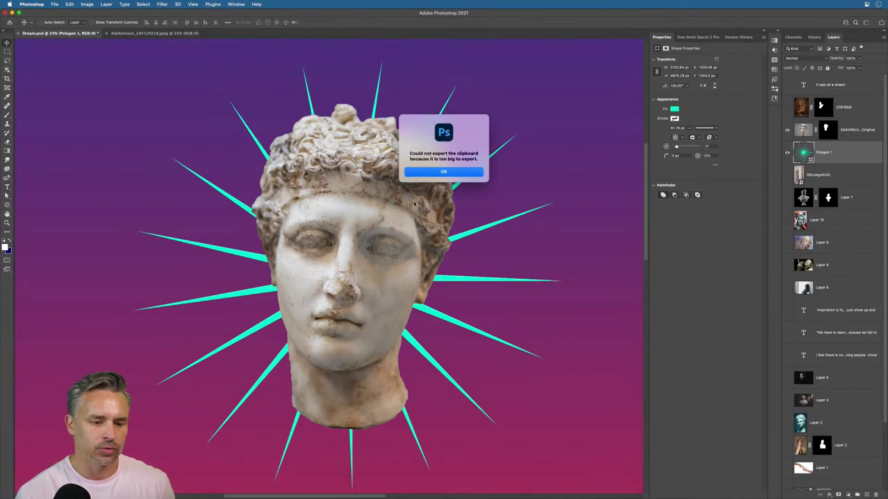
Step: Dismiss the clipboard warning and zoom Illustrator's icon sheet to 150%
{"action": "left_click", "coordinate": [447, 174]}
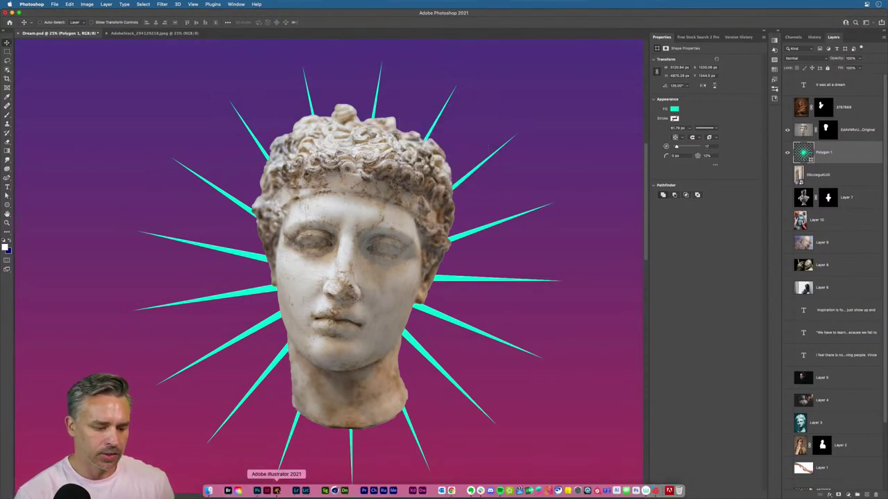
{"action": "left_click", "coordinate": [280, 490]}
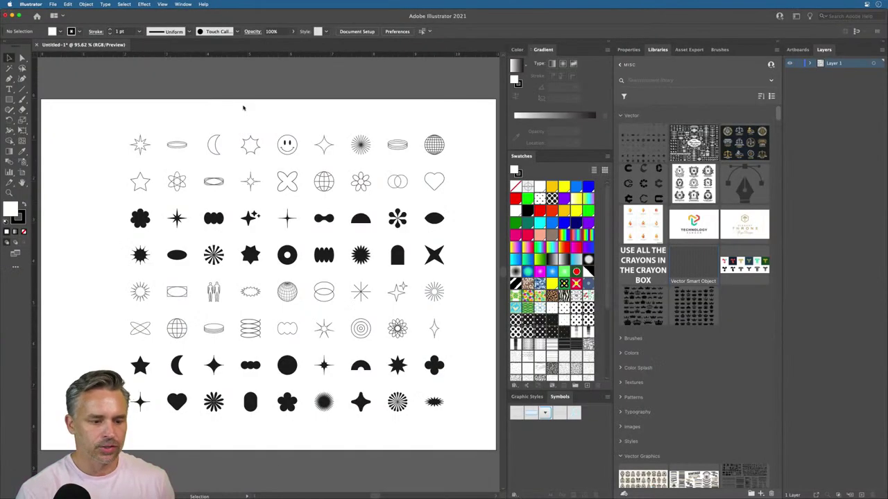
{"action": "left_click", "coordinate": [611, 44]}
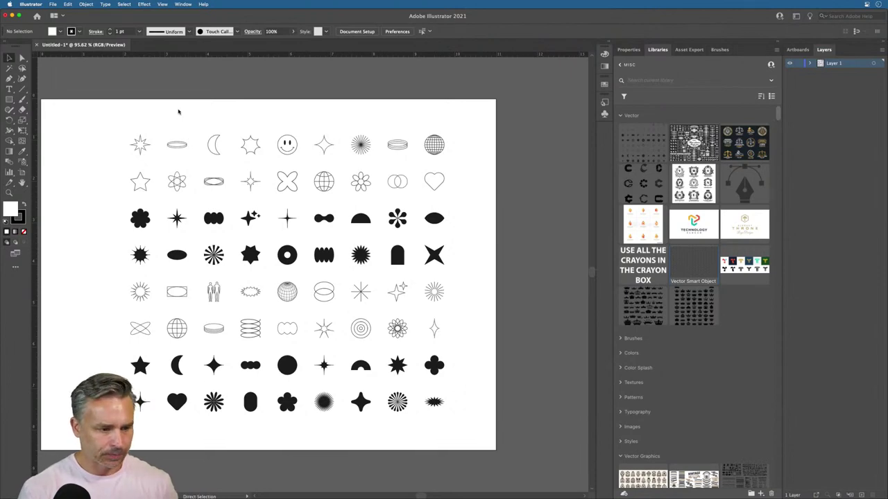
{"action": "key", "text": "super+equal"}
{"action": "key", "text": "super+equal"}
{"action": "left_click_drag", "start_coordinate": [193, 181], "coordinate": [241, 120]}
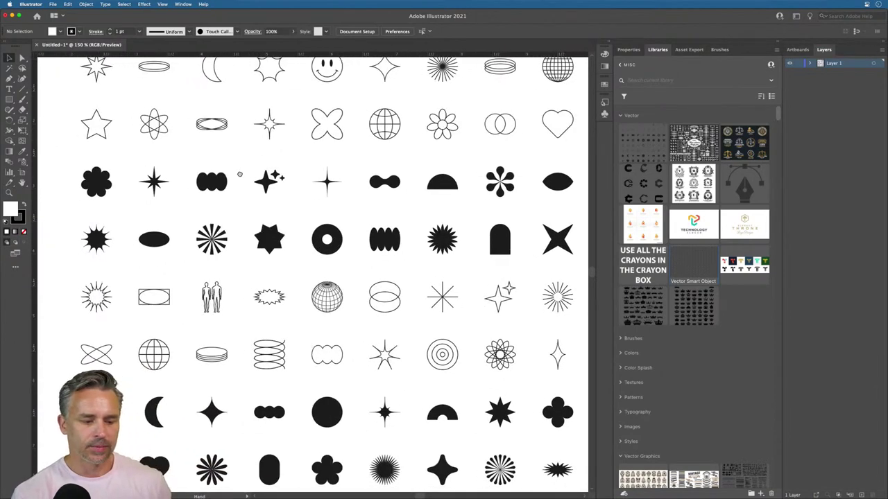
{"action": "scroll", "coordinate": [241, 120], "scroll_direction": "up", "scroll_amount": 3}
{"action": "scroll", "coordinate": [241, 120], "scroll_direction": "right", "scroll_amount": 2}
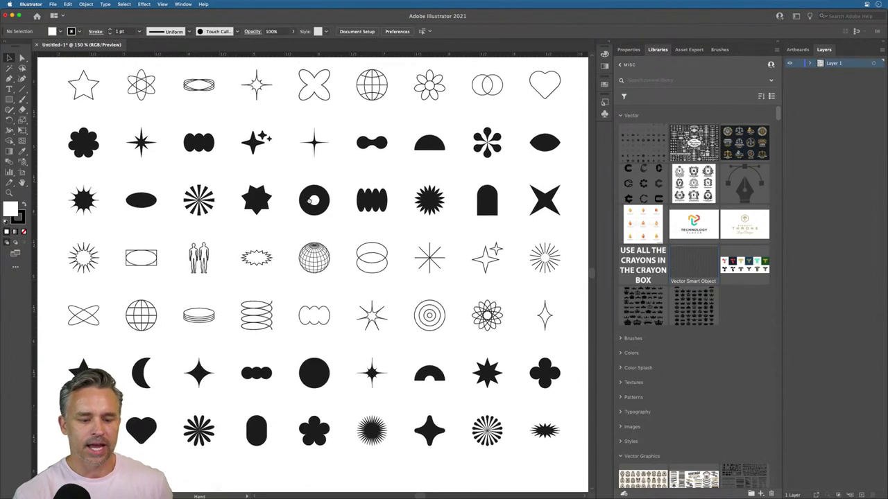
Step: Select the outline flower icon and paste it into the Photoshop collage
{"action": "left_click", "coordinate": [467, 342]}
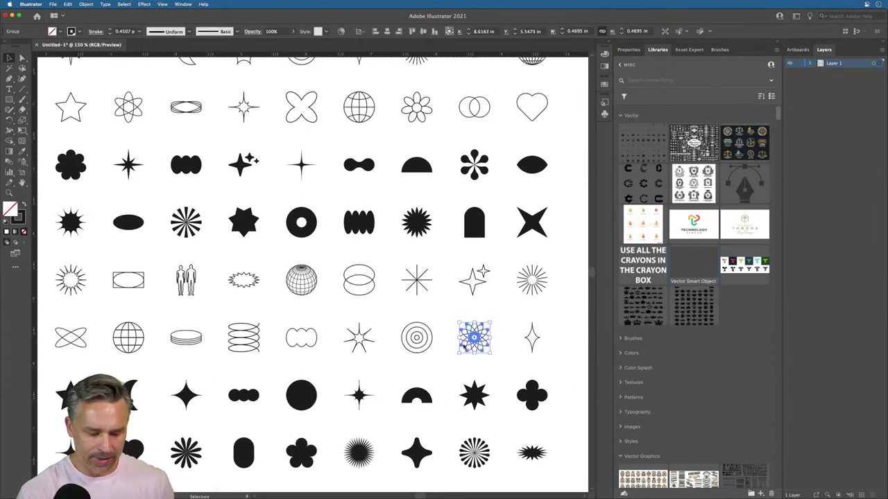
{"action": "mouse_move", "coordinate": [229, 493]}
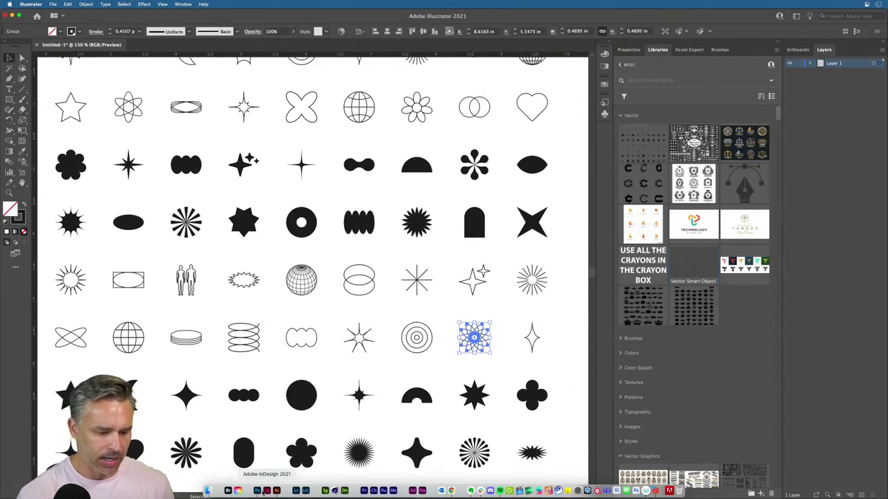
{"action": "left_click", "coordinate": [256, 491]}
{"action": "key", "text": "super+v"}
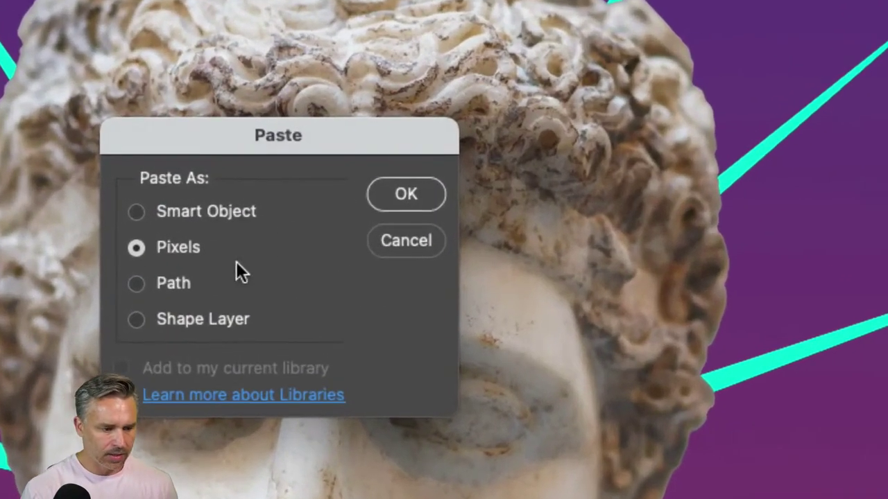
Step: Paste the flower artwork as a Shape Layer
{"action": "left_click", "coordinate": [154, 321]}
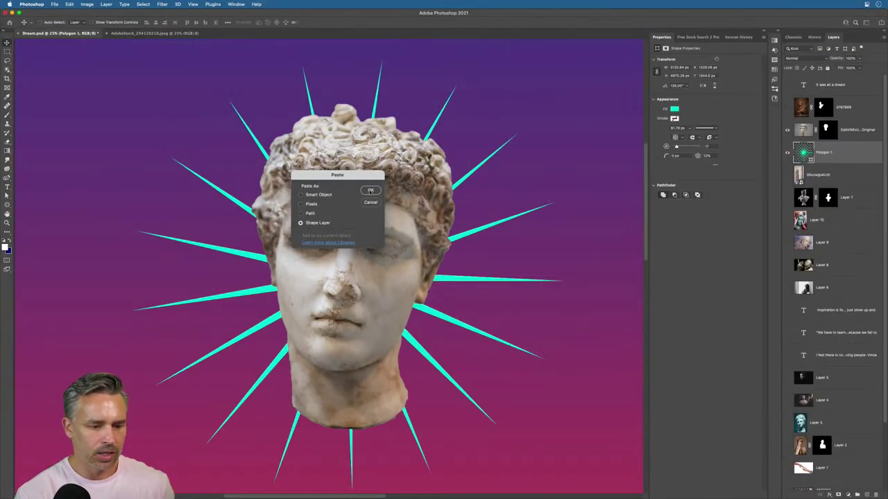
{"action": "left_click", "coordinate": [307, 195]}
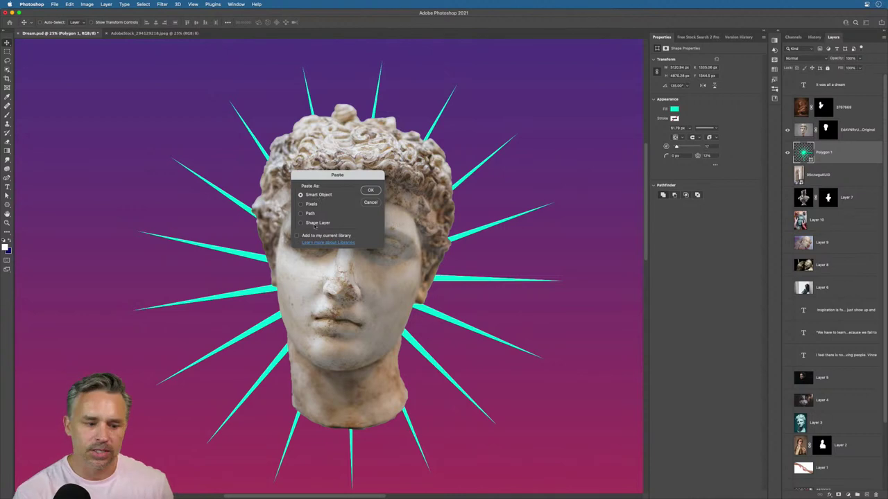
{"action": "left_click", "coordinate": [314, 223]}
{"action": "left_click", "coordinate": [370, 190]}
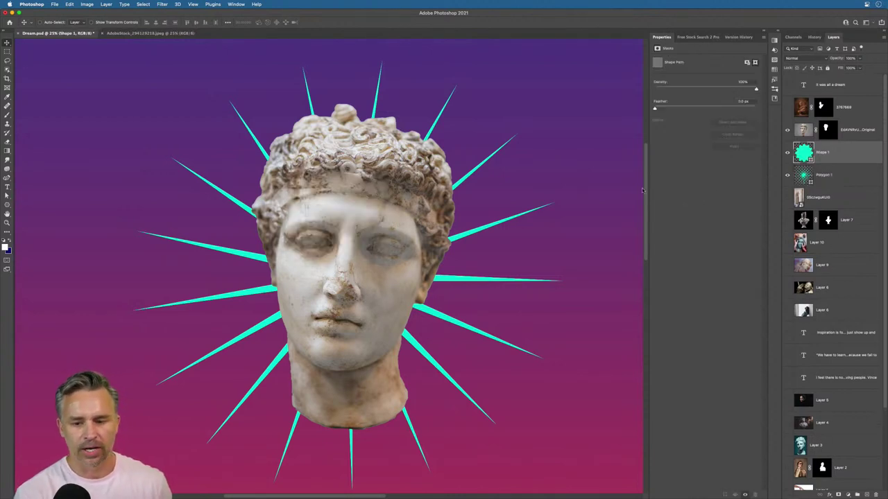
Step: Enlarge the turquoise flower to cover much of the canvas and place it behind the head
{"action": "left_click_drag", "start_coordinate": [388, 263], "coordinate": [528, 172]}
{"action": "key", "text": "ctrl+t"}
{"action": "left_click_drag", "start_coordinate": [477, 211], "coordinate": [6, 494]}
{"action": "key", "text": "Return"}
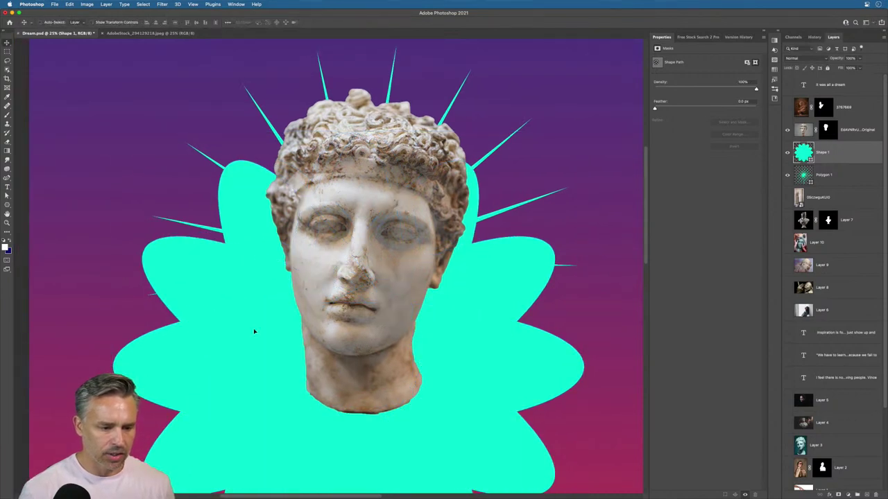
{"action": "left_click_drag", "start_coordinate": [254, 330], "coordinate": [278, 220]}
{"action": "left_click", "coordinate": [860, 134]}
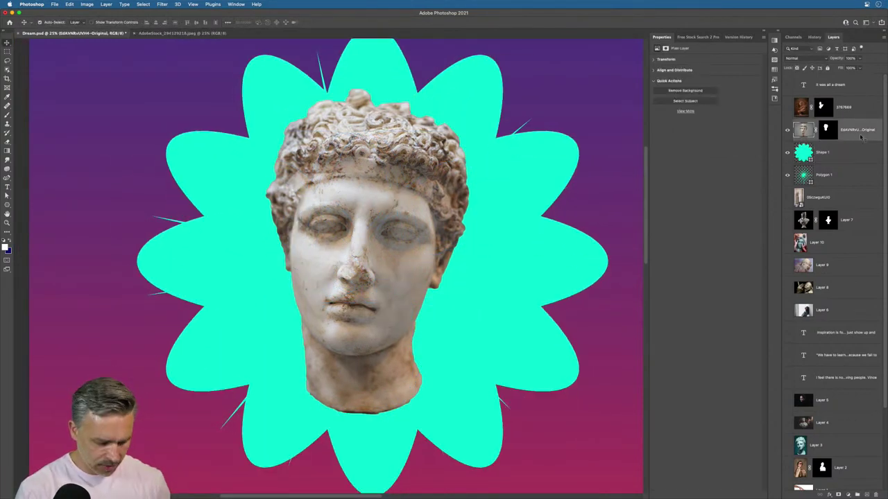
Step: Convert the marble head to a Smart Object and scale it down inside the flower
{"action": "key", "text": "super+alt+g"}
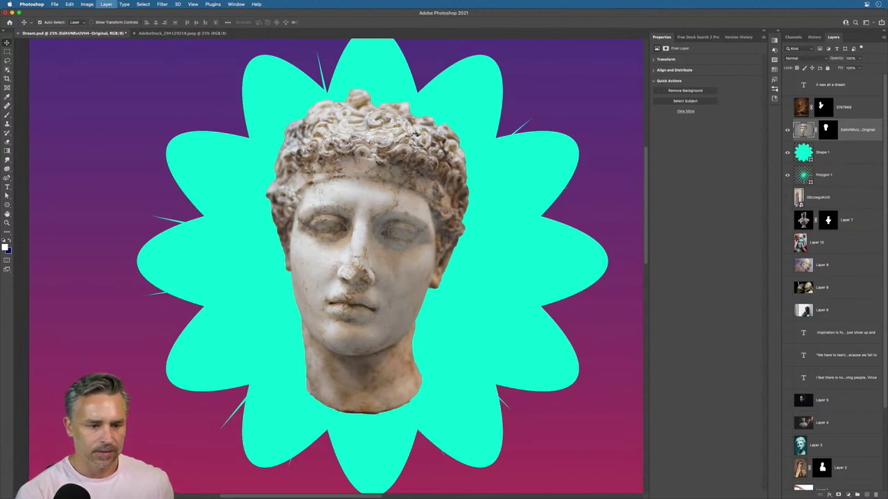
{"action": "key", "text": "super+t"}
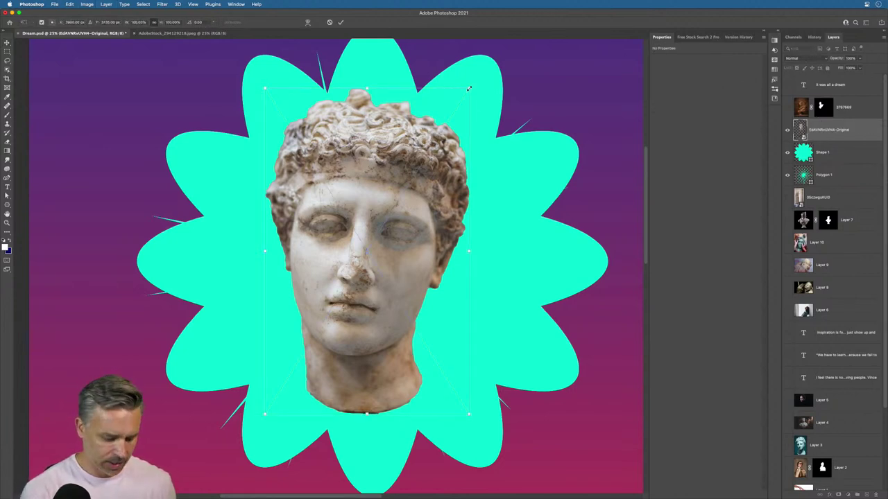
{"action": "left_click_drag", "start_coordinate": [469, 88], "coordinate": [431, 149]}
{"action": "key", "text": "Return"}
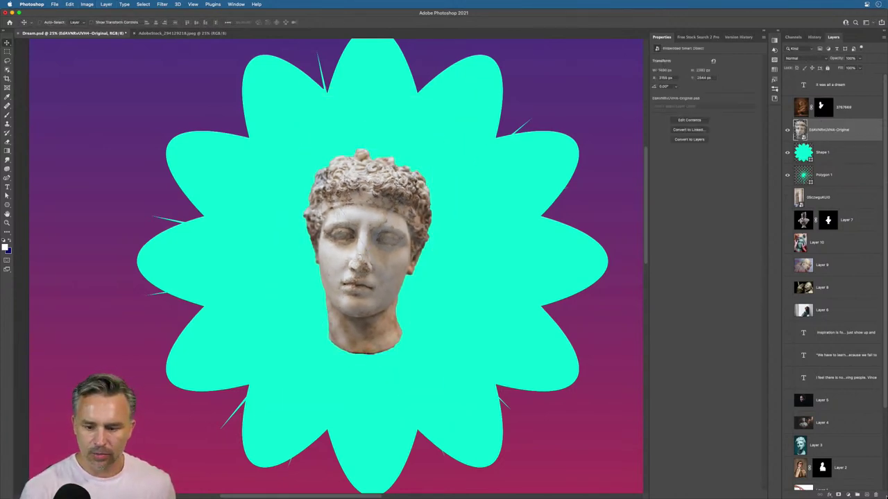
Step: Add a Black & White adjustment layer
{"action": "left_click", "coordinate": [846, 495]}
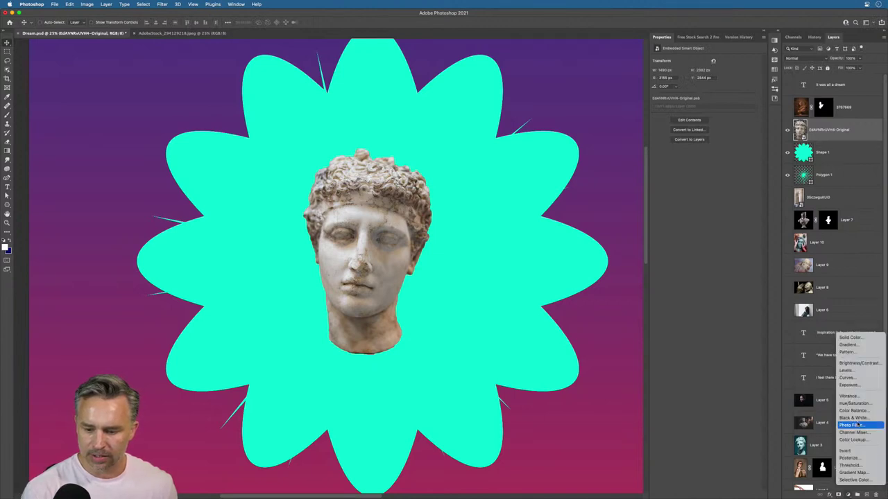
{"action": "left_click", "coordinate": [840, 120]}
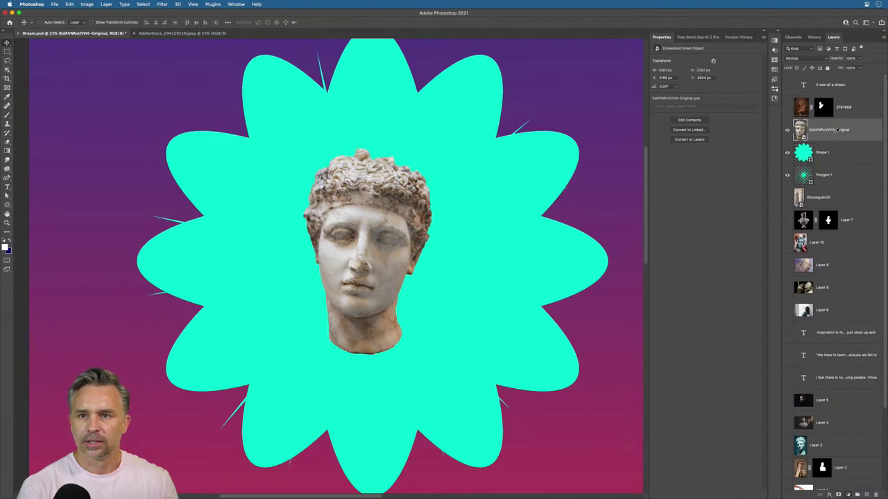
{"action": "key", "text": "super+alt+shift+b"}
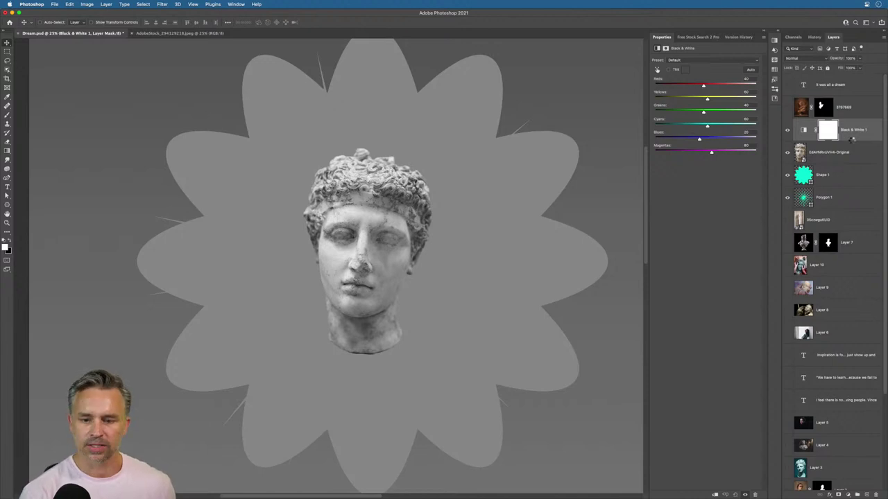
Step: Clip Black & White 1 to the marble head layer and hide the turquoise rays layer
{"action": "left_click", "coordinate": [852, 141], "text": "alt"}
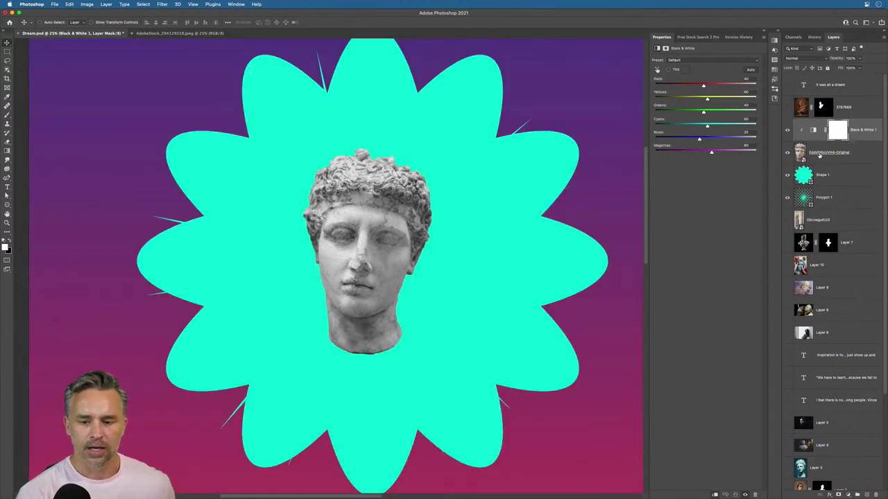
{"action": "left_click", "coordinate": [829, 152]}
{"action": "left_click", "coordinate": [825, 175]}
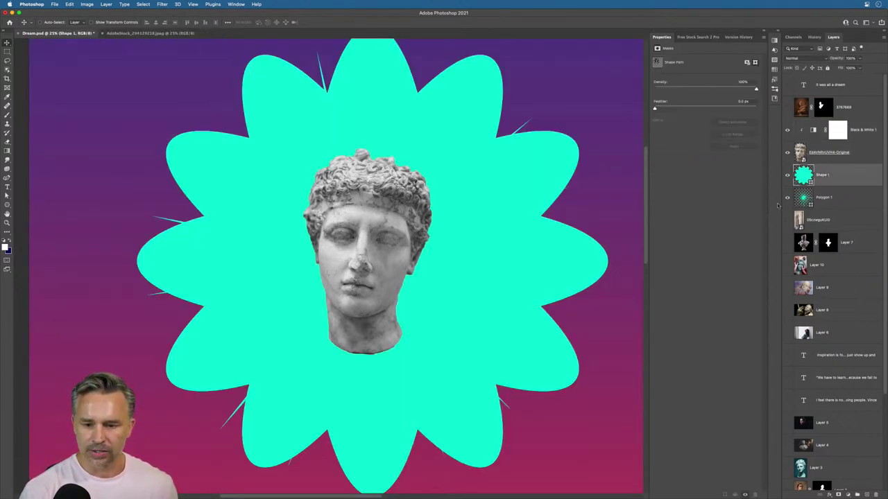
{"action": "left_click", "coordinate": [786, 198]}
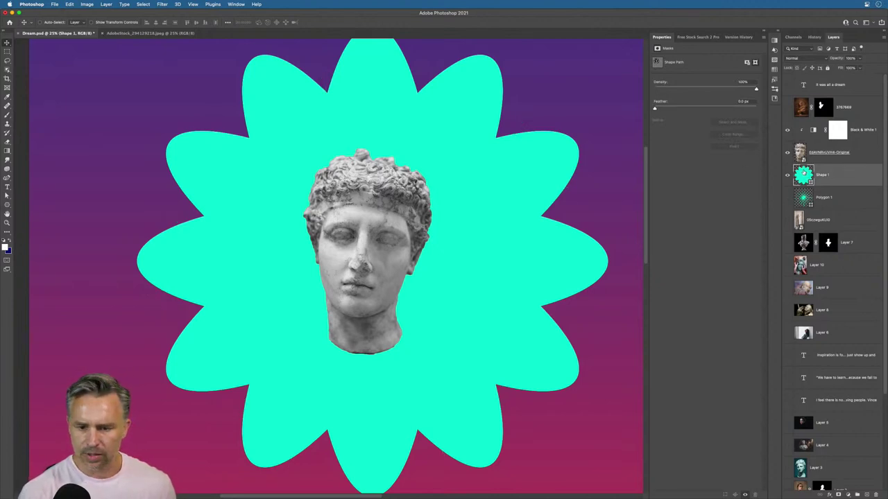
Step: Check the flower's fill colour without changing it, swap tools, and briefly visit Illustrator
{"action": "double_click", "coordinate": [803, 173]}
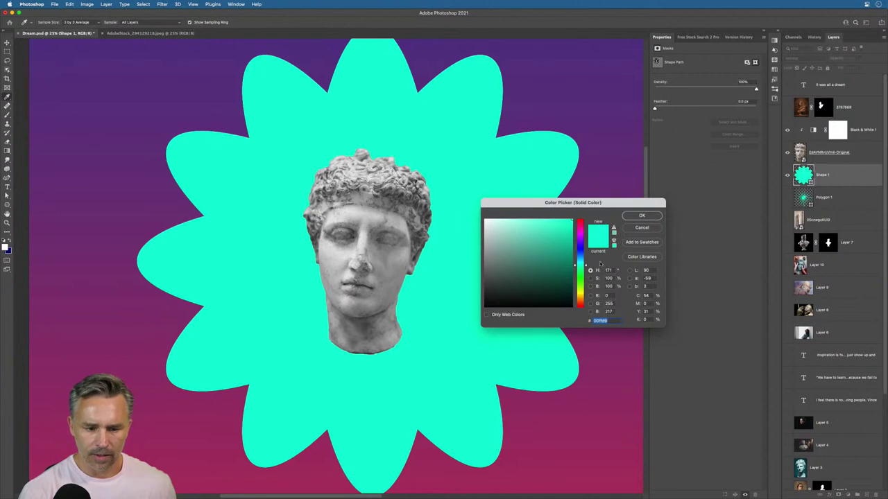
{"action": "left_click", "coordinate": [631, 229]}
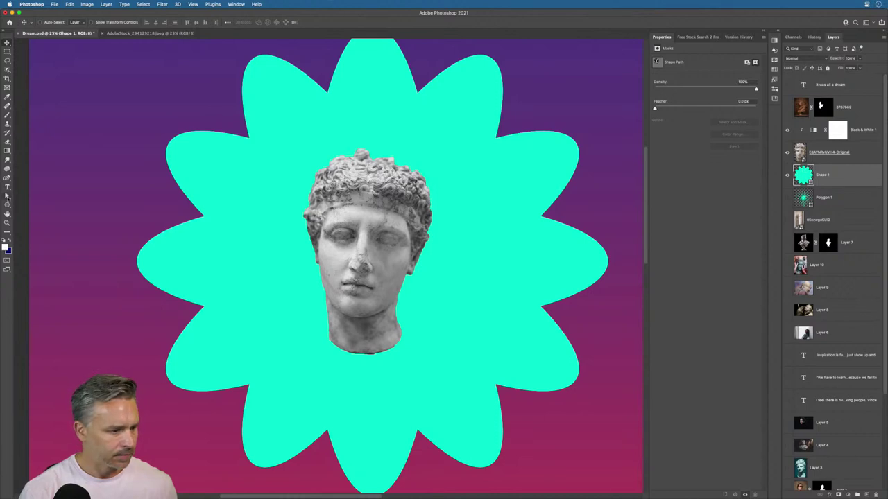
{"action": "left_click", "coordinate": [7, 196]}
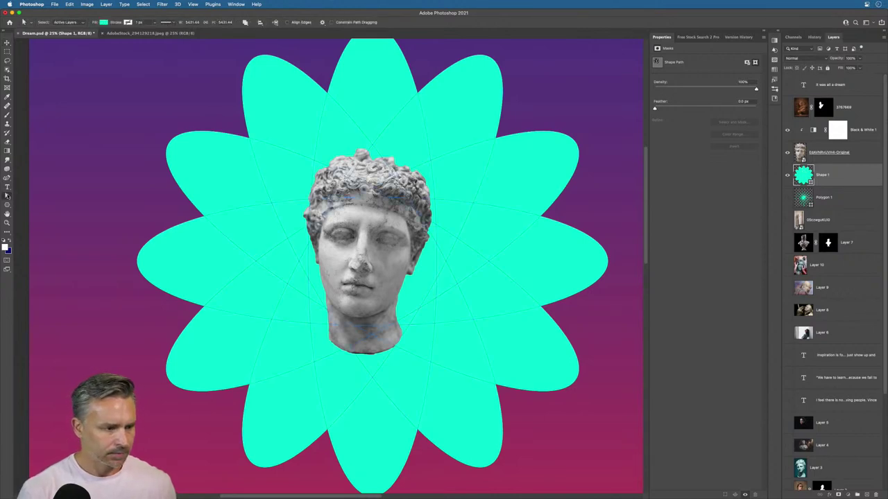
{"action": "key", "text": "v"}
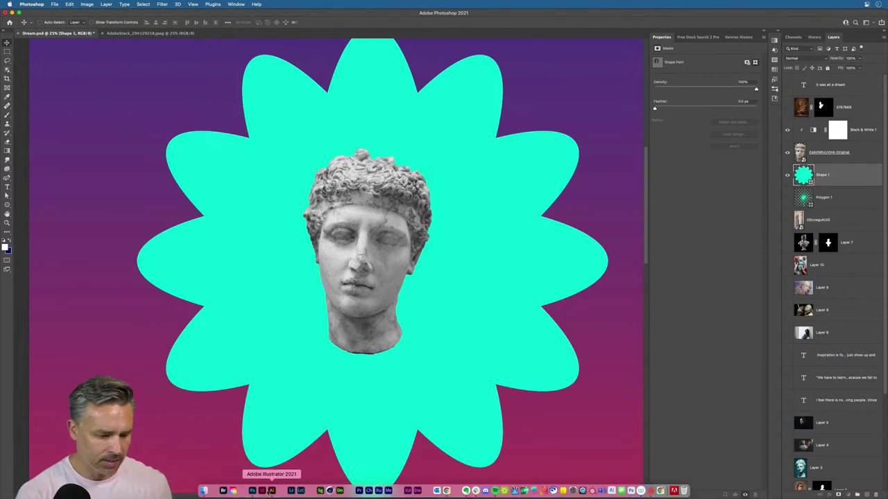
{"action": "left_click", "coordinate": [270, 491]}
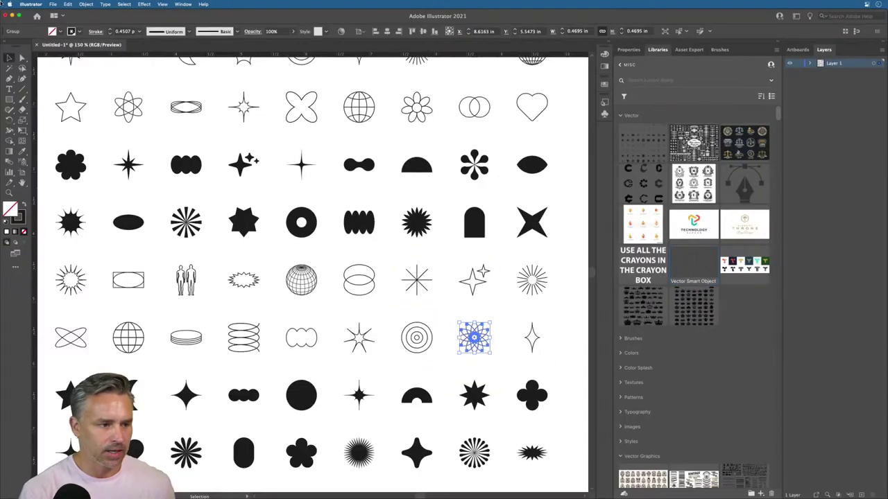
{"action": "key", "text": "super+m"}
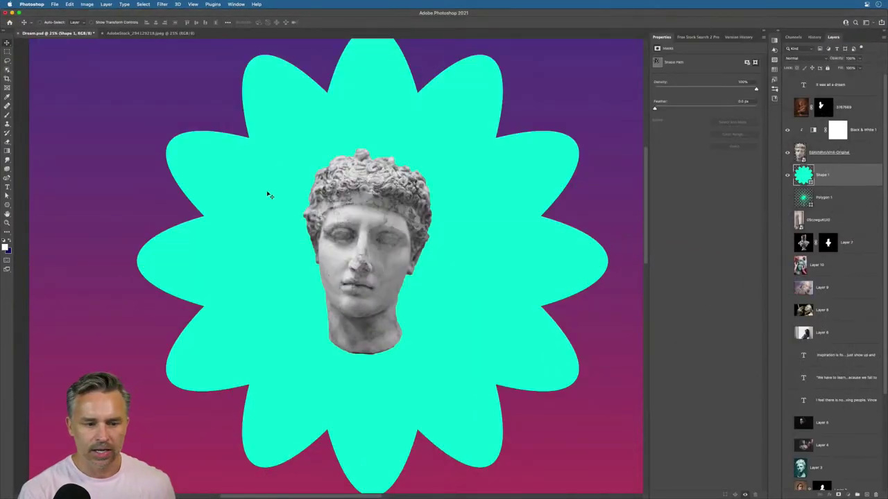
Step: Nudge the turquoise flower slightly left and set path selection to whole paths
{"action": "mouse_move", "coordinate": [265, 196]}
{"action": "left_mouse_down"}
{"action": "mouse_move", "coordinate": [229, 193]}
{"action": "mouse_move", "coordinate": [249, 196]}
{"action": "left_mouse_up"}
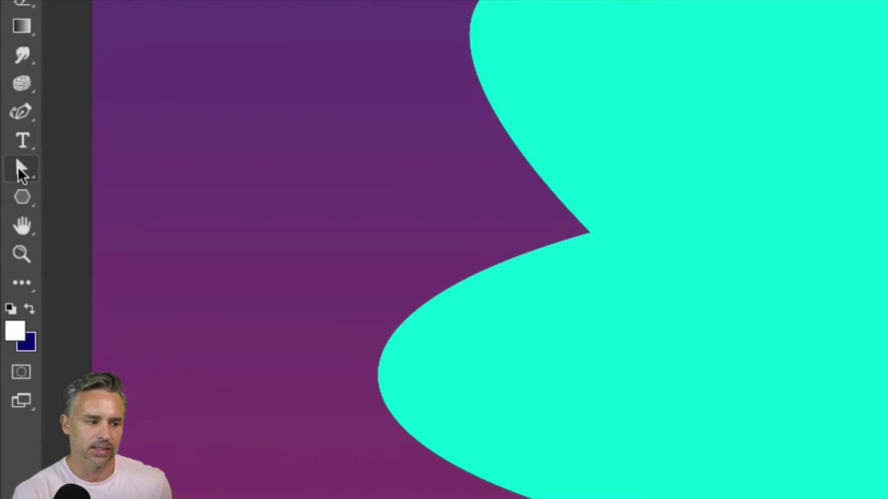
{"action": "left_click", "coordinate": [21, 172]}
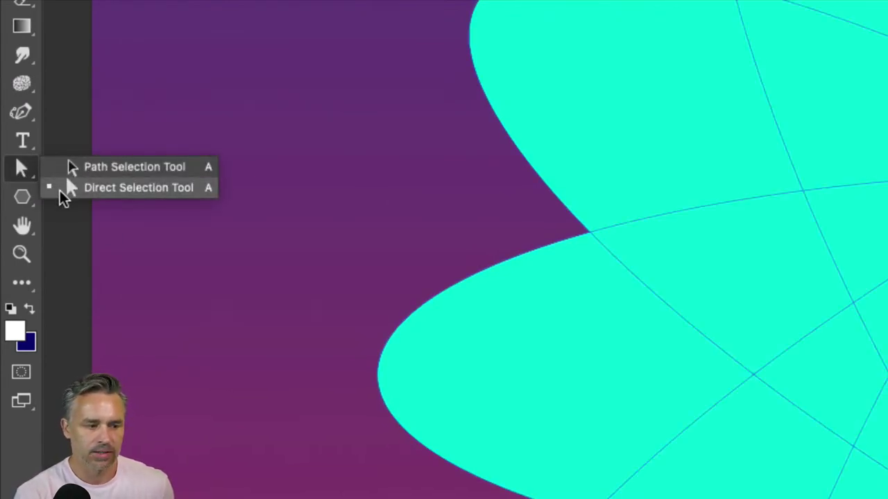
{"action": "left_click", "coordinate": [63, 169]}
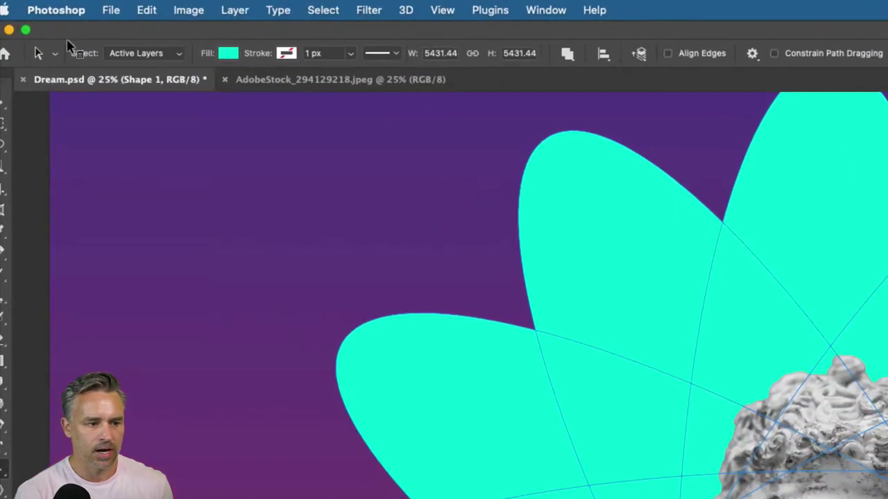
Step: Restyle the flower with no fill and a turquoise outline about 58 px thick
{"action": "left_click", "coordinate": [227, 52]}
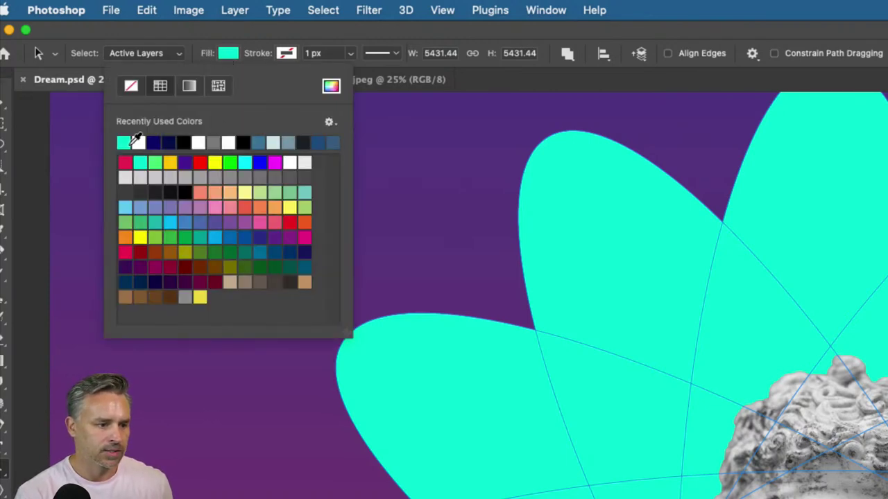
{"action": "left_click", "coordinate": [137, 82]}
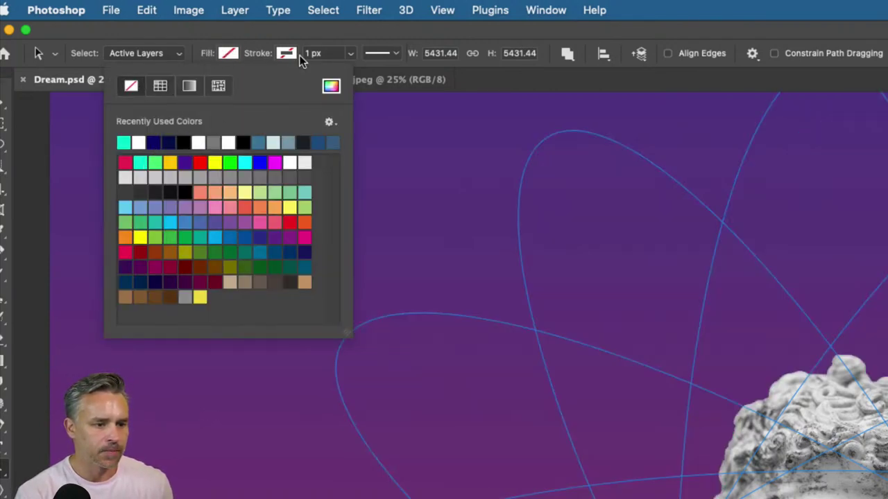
{"action": "left_click", "coordinate": [288, 54]}
{"action": "left_click", "coordinate": [181, 141]}
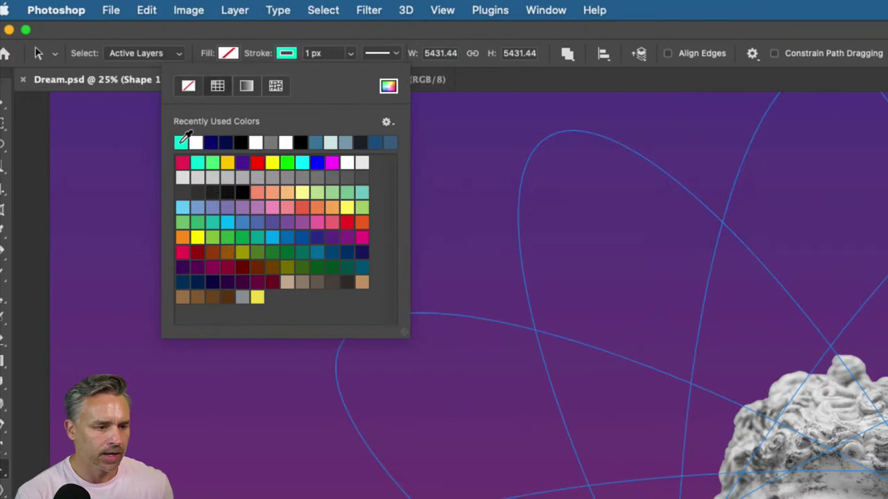
{"action": "left_click", "coordinate": [349, 54]}
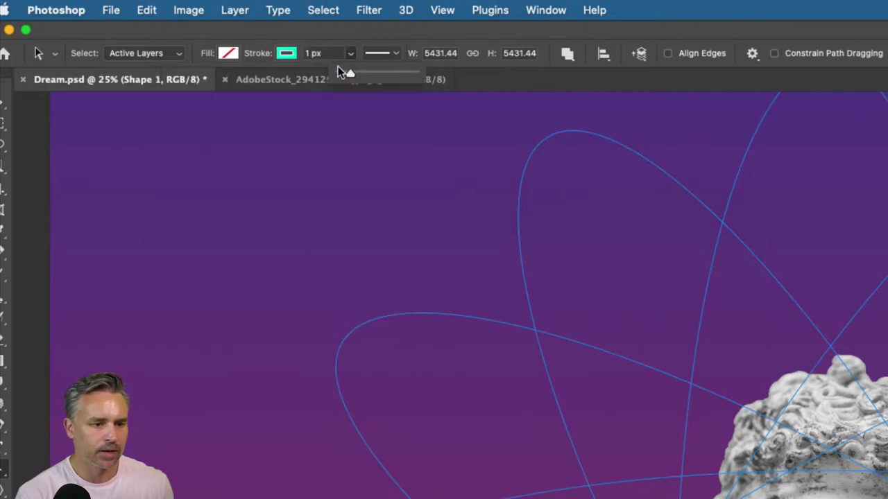
{"action": "left_click_drag", "start_coordinate": [357, 74], "coordinate": [361, 74]}
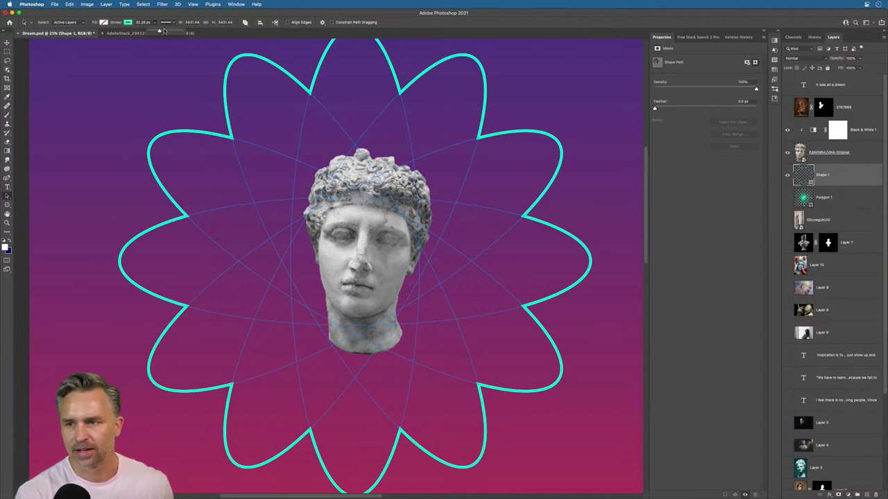
{"action": "left_click_drag", "start_coordinate": [164, 32], "coordinate": [186, 50]}
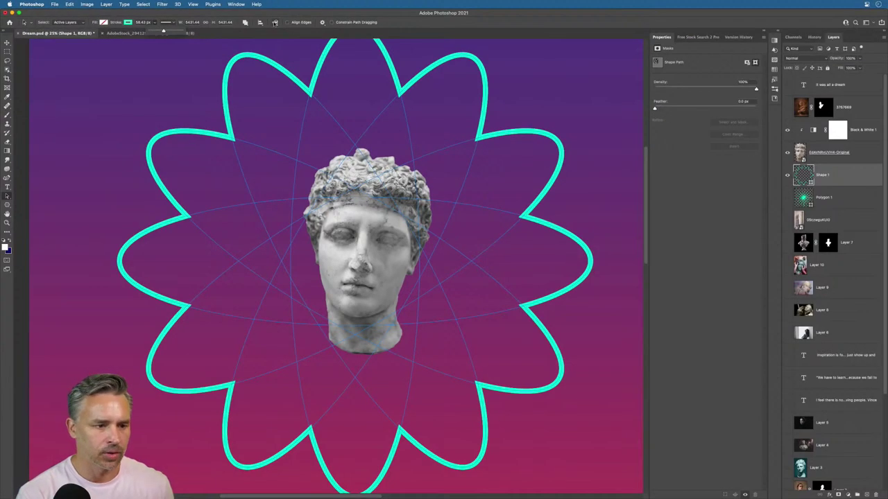
Step: Review the path stacking options, then add Layer 11 above Shape 1 and hide the flower
{"action": "left_click", "coordinate": [322, 23]}
{"action": "left_click", "coordinate": [292, 18]}
{"action": "left_click", "coordinate": [275, 23]}
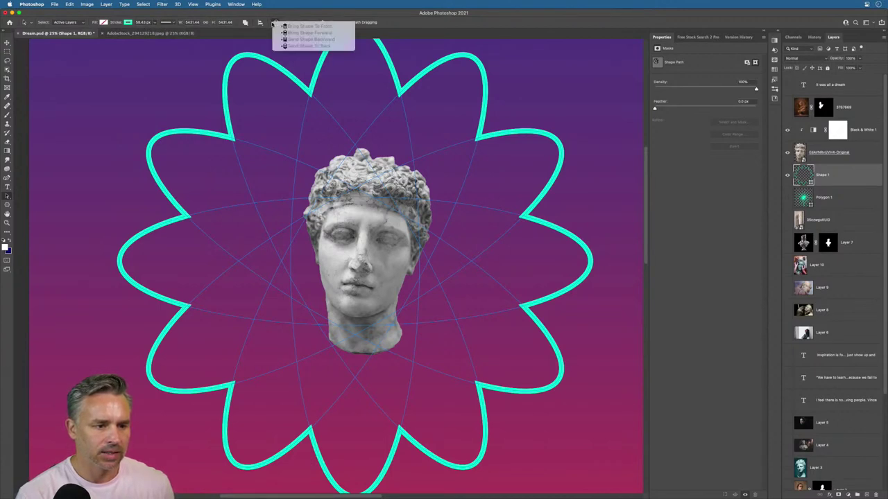
{"action": "left_click", "coordinate": [274, 23]}
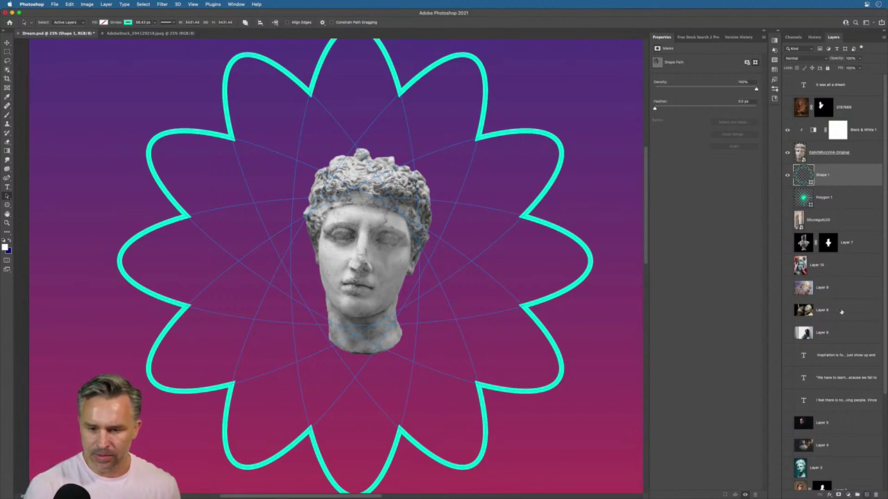
{"action": "left_click", "coordinate": [866, 494]}
{"action": "left_click", "coordinate": [787, 197]}
Step: Paste the ring artwork as a smart object and scale it up around the head
{"action": "key", "text": "super+v"}
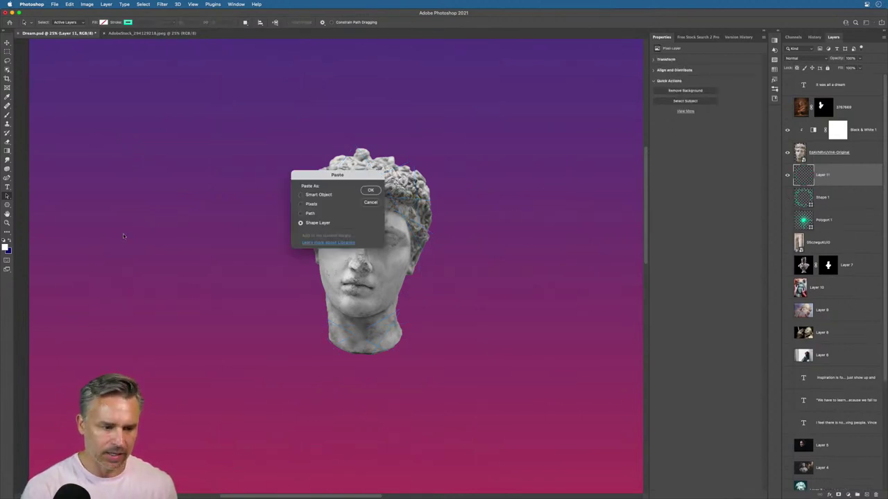
{"action": "left_click", "coordinate": [314, 195]}
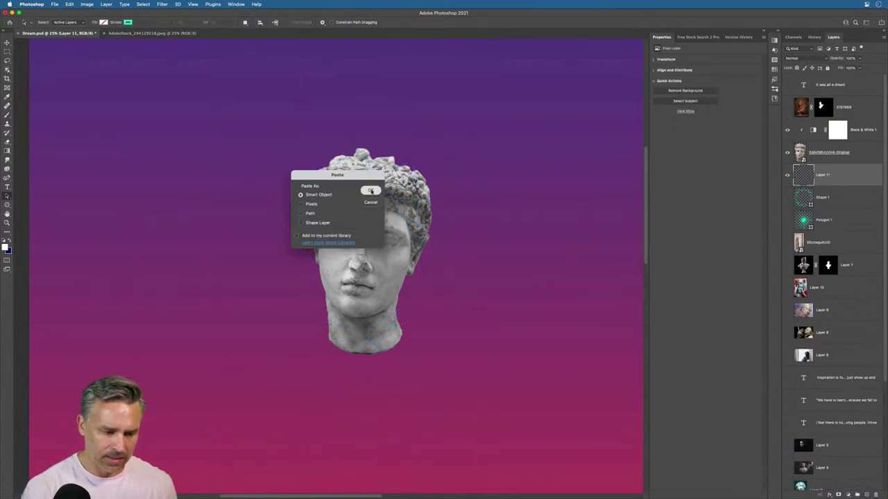
{"action": "left_click", "coordinate": [371, 190]}
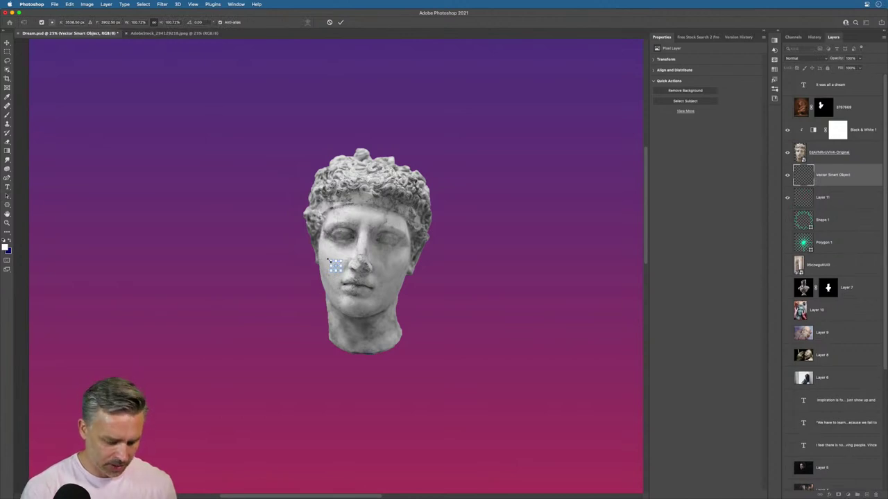
{"action": "left_click_drag", "start_coordinate": [332, 263], "coordinate": [54, 129]}
{"action": "key", "text": "Return"}
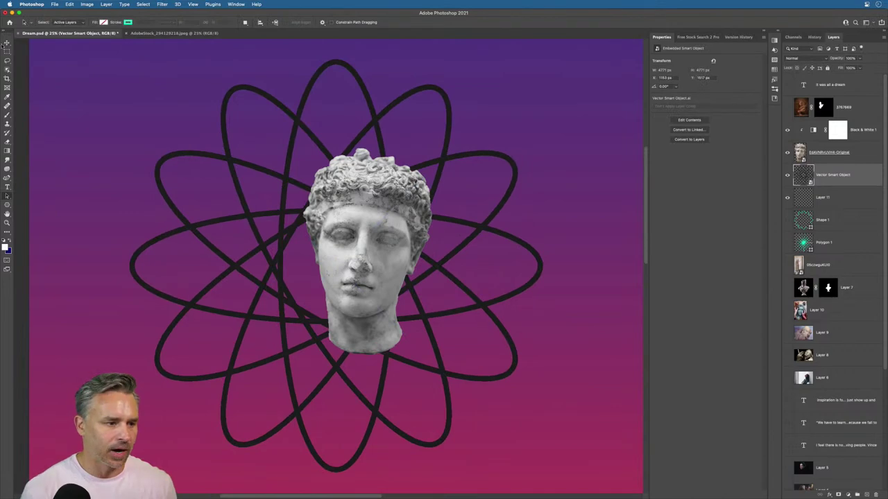
Step: Move the rings right and up around the head, then switch to Illustrator
{"action": "left_click", "coordinate": [6, 43]}
{"action": "left_click_drag", "start_coordinate": [134, 143], "coordinate": [177, 136]}
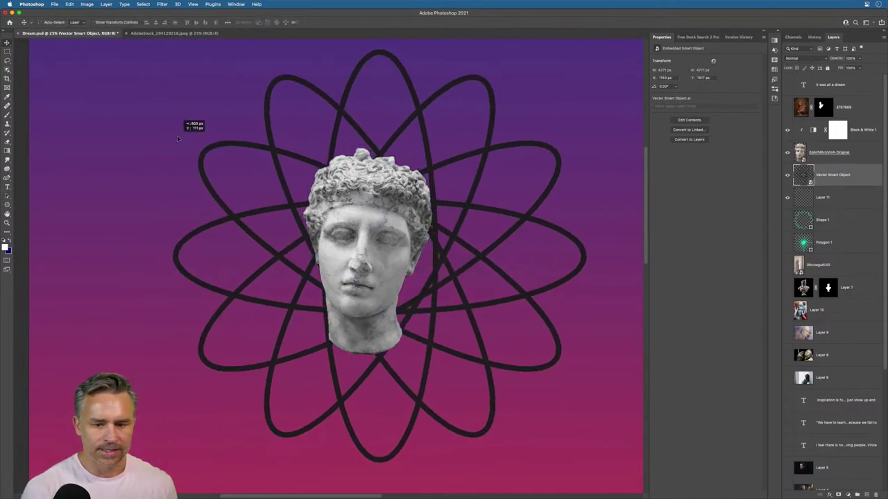
{"action": "key", "text": "super+Tab"}
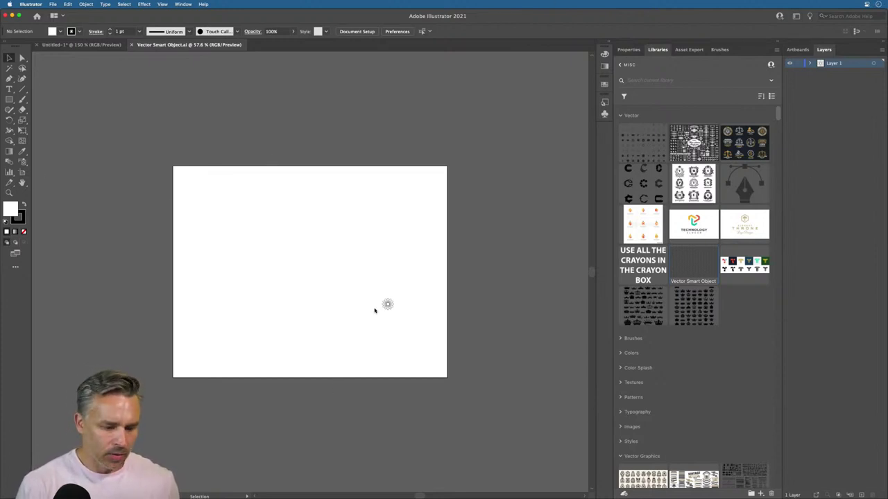
Step: Fit the artboard to the ring artwork bounds
{"action": "key", "text": "super+equal"}
{"action": "key", "text": "super+equal"}
{"action": "key", "text": "super+equal"}
{"action": "key", "text": "super+equal"}
{"action": "left_click_drag", "start_coordinate": [400, 311], "coordinate": [175, 194]}
{"action": "key", "text": "super+a"}
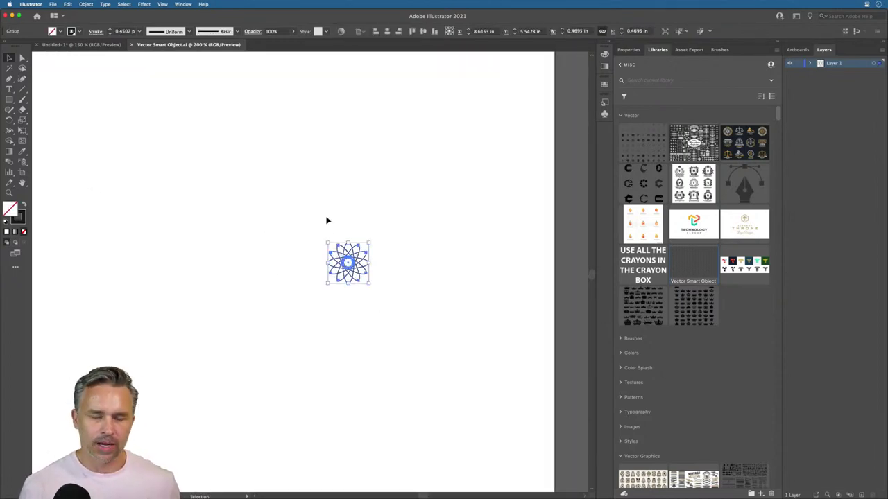
{"action": "left_click", "coordinate": [23, 172]}
{"action": "left_click", "coordinate": [52, 31]}
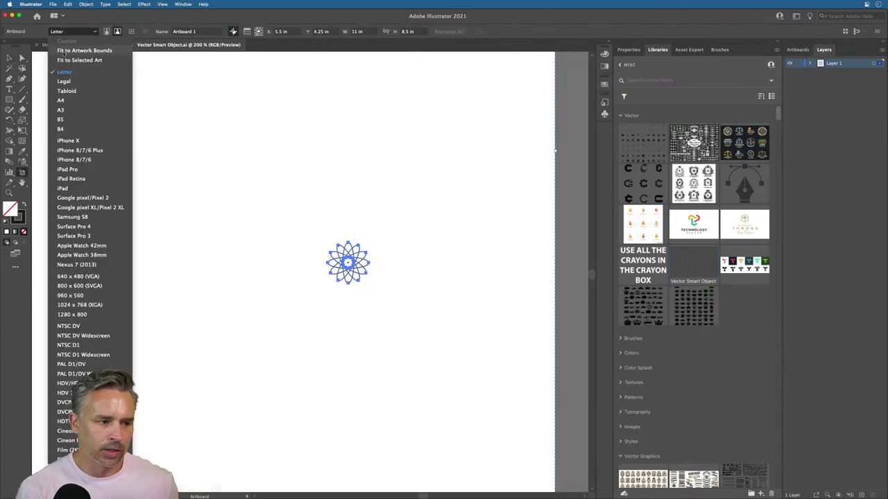
{"action": "left_click", "coordinate": [59, 51]}
{"action": "left_click", "coordinate": [10, 59]}
{"action": "key", "text": "super+0"}
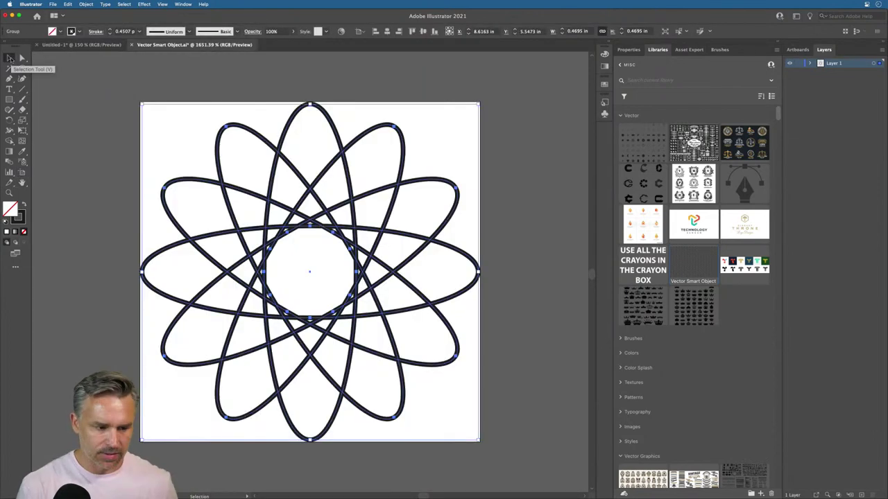
Step: Give the ring group a red ff0000 stroke and save the file
{"action": "left_click", "coordinate": [85, 102]}
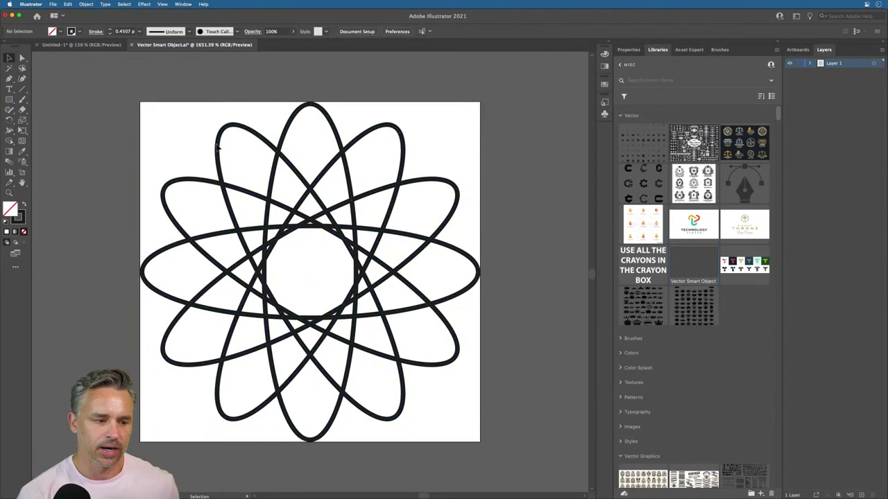
{"action": "left_click", "coordinate": [220, 157]}
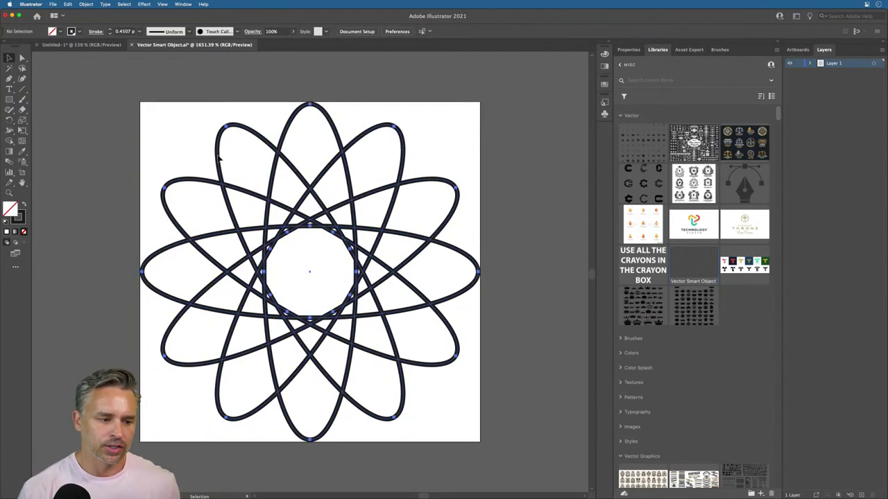
{"action": "double_click", "coordinate": [19, 220]}
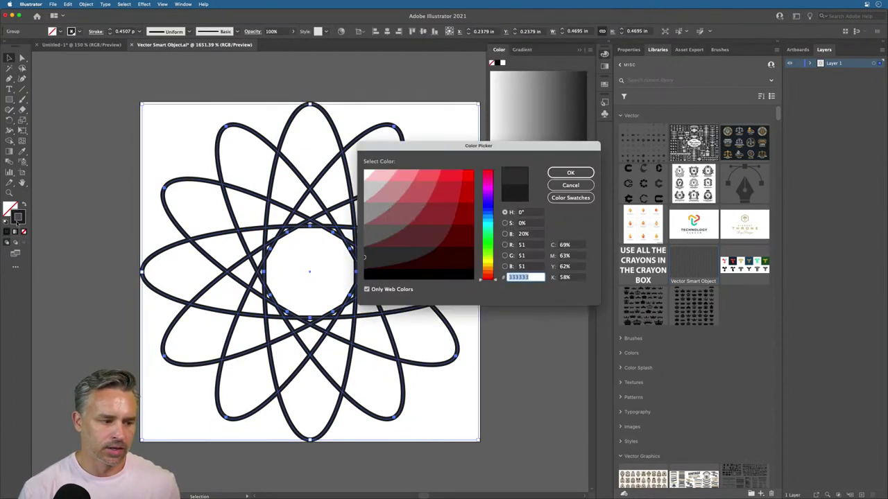
{"action": "type", "text": "ff0000"}
{"action": "key", "text": "Return"}
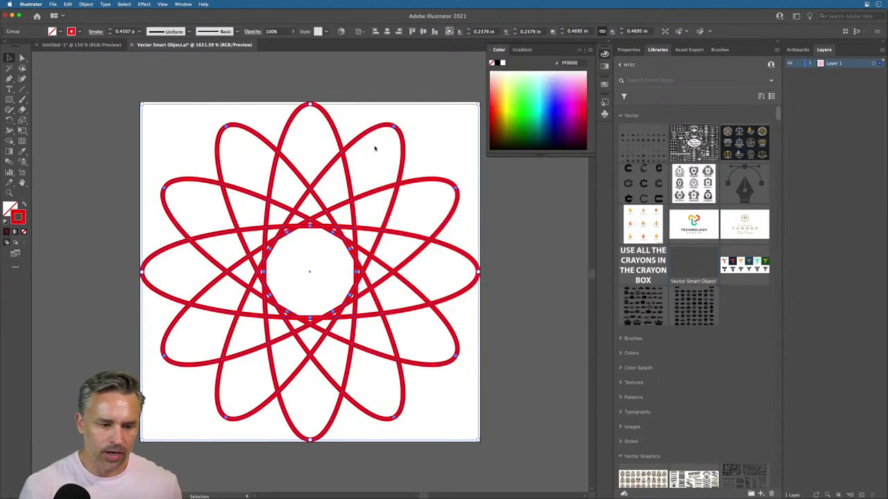
{"action": "left_click", "coordinate": [176, 118]}
{"action": "key", "text": "super+s"}
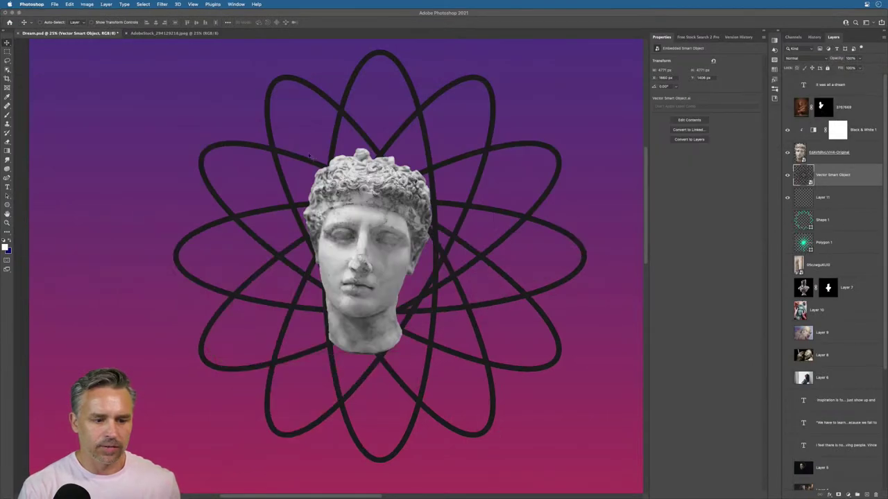
Step: Nudge the rings slightly left and enable a Color Overlay style on their layer
{"action": "left_click_drag", "start_coordinate": [271, 132], "coordinate": [258, 136]}
{"action": "double_click", "coordinate": [864, 180]}
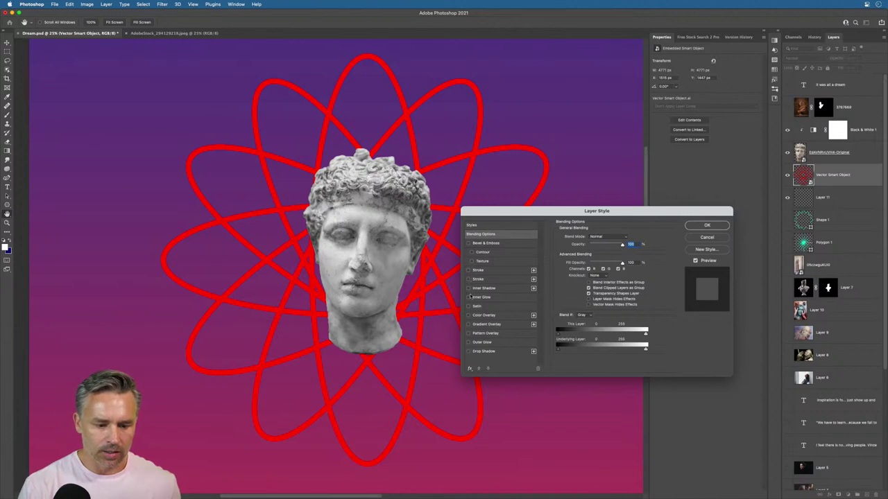
{"action": "left_click", "coordinate": [473, 316]}
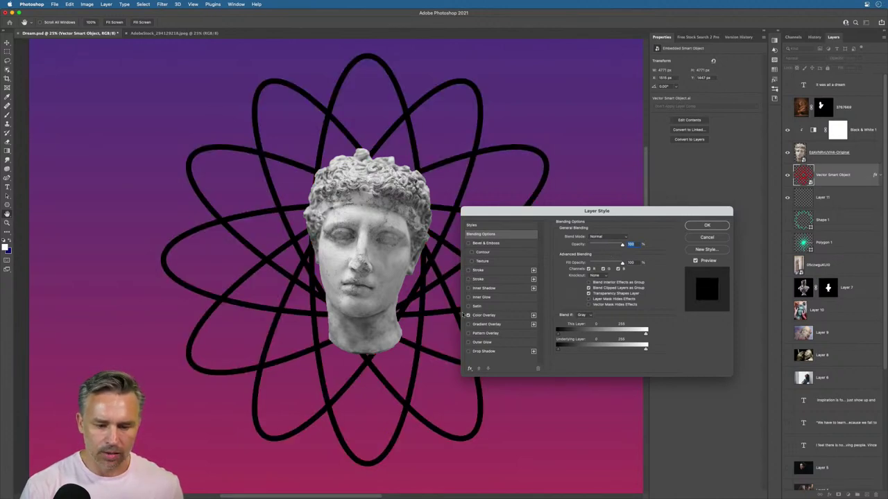
{"action": "left_click", "coordinate": [488, 317]}
Step: Set the overlay to bright turquoise, apply it, and reopen the smart object in Illustrator
{"action": "left_click", "coordinate": [628, 241]}
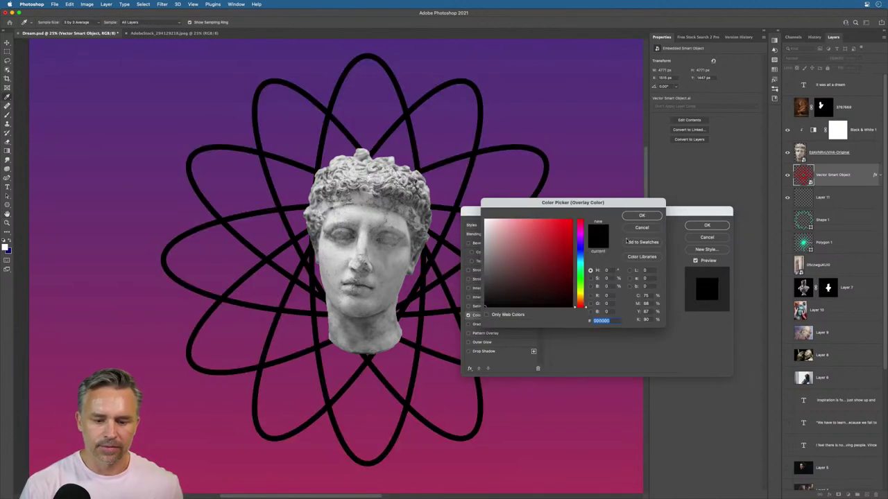
{"action": "left_click", "coordinate": [579, 265]}
{"action": "left_click", "coordinate": [570, 222]}
{"action": "key", "text": "Return"}
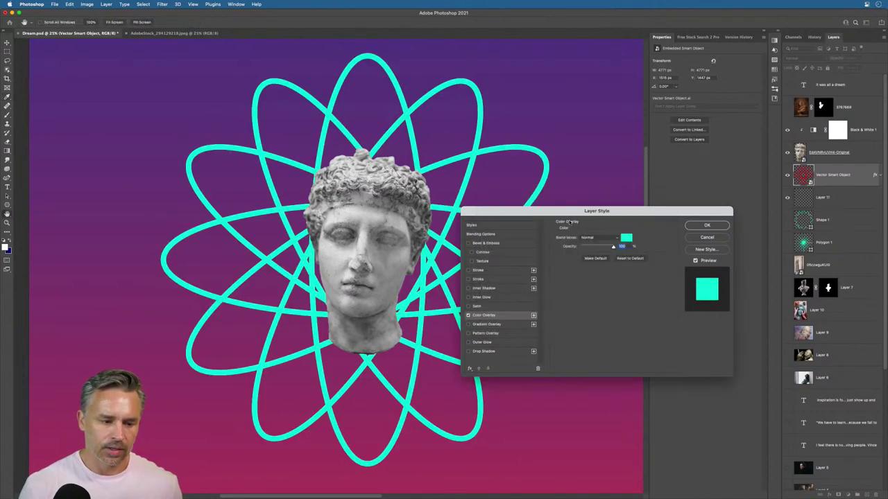
{"action": "left_click", "coordinate": [701, 227]}
{"action": "double_click", "coordinate": [801, 176]}
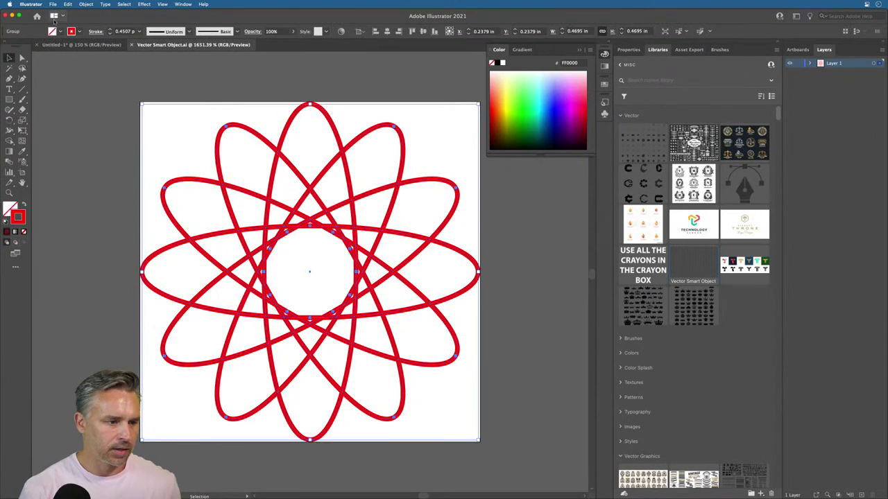
Step: Set the ring stroke weight to 0.3 pt, accept the reload alert, and hide Illustrator
{"action": "left_click", "coordinate": [110, 34]}
{"action": "left_click", "coordinate": [120, 32]}
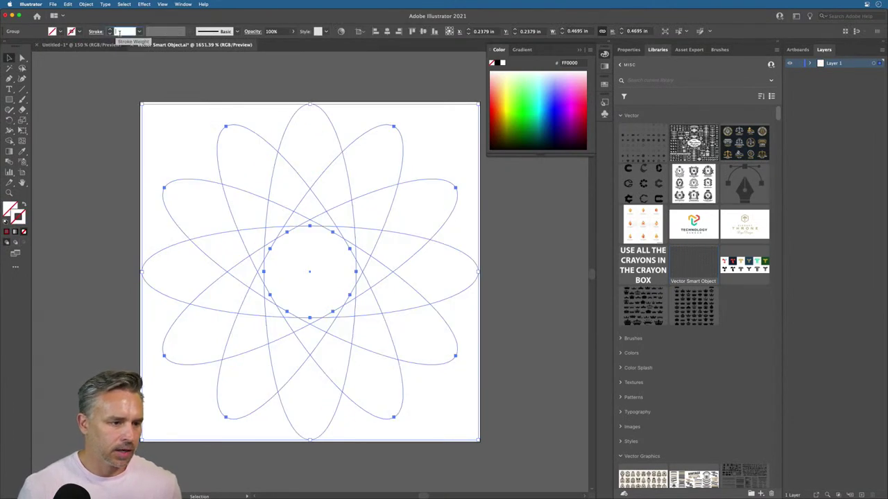
{"action": "type", "text": "0.3"}
{"action": "key", "text": "Return"}
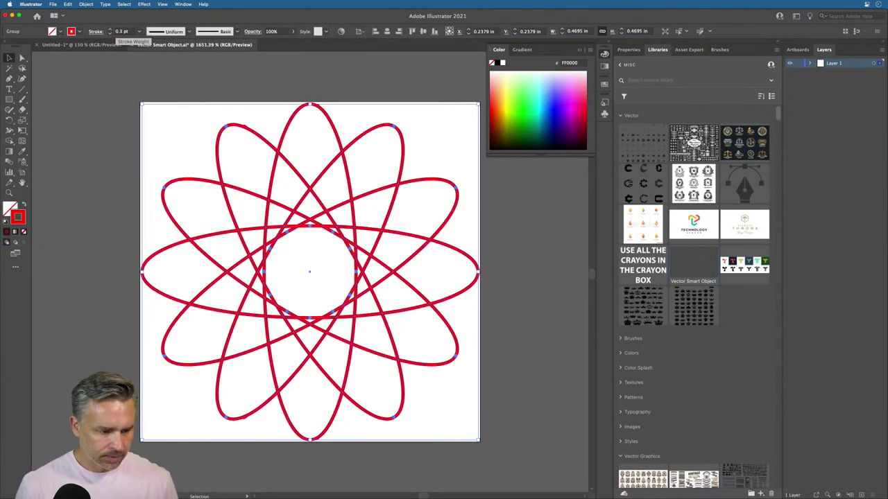
{"action": "left_click", "coordinate": [108, 123]}
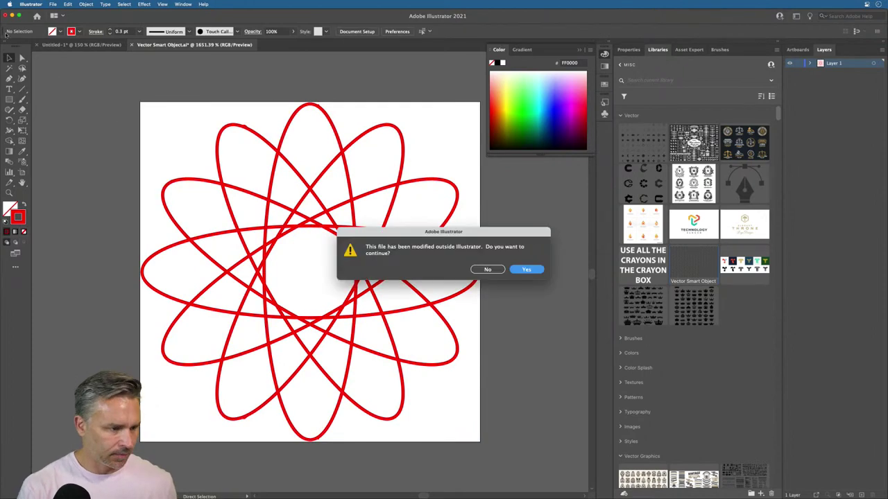
{"action": "left_click", "coordinate": [527, 270]}
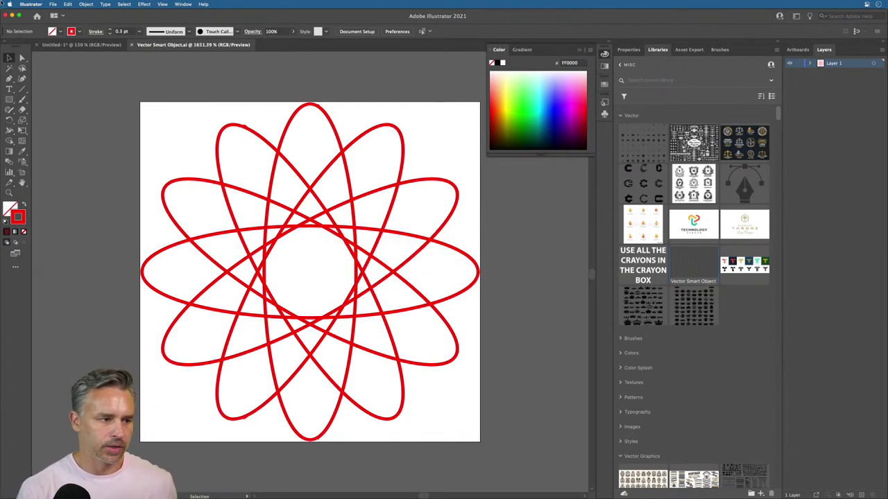
{"action": "left_click", "coordinate": [12, 15]}
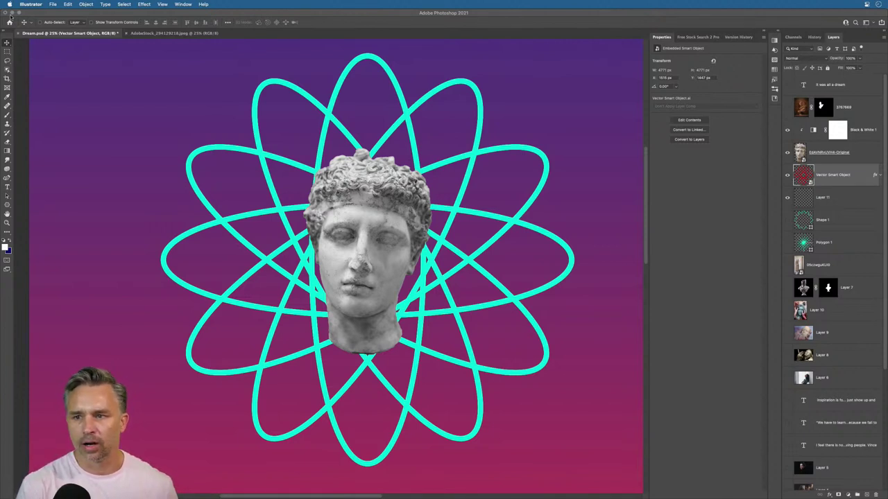
Step: Bring Illustrator back, select the ring artwork and view the artboard presets without changes
{"action": "left_click", "coordinate": [270, 492]}
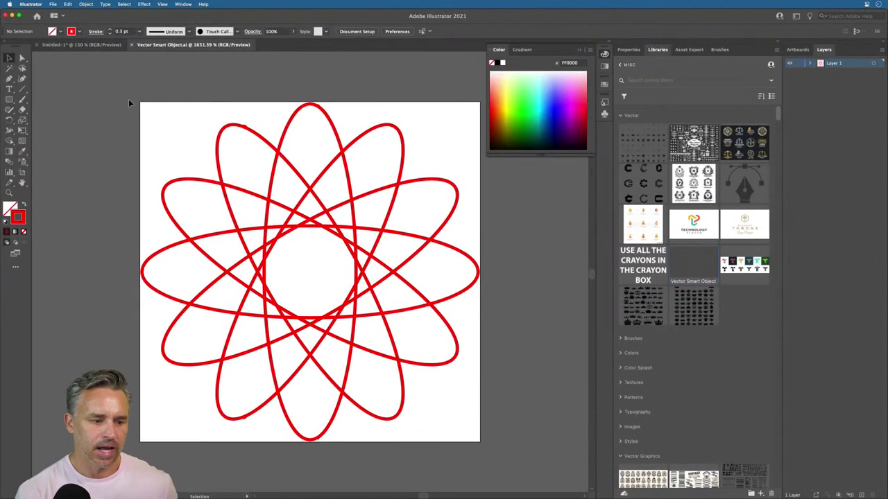
{"action": "left_click_drag", "start_coordinate": [129, 99], "coordinate": [459, 446]}
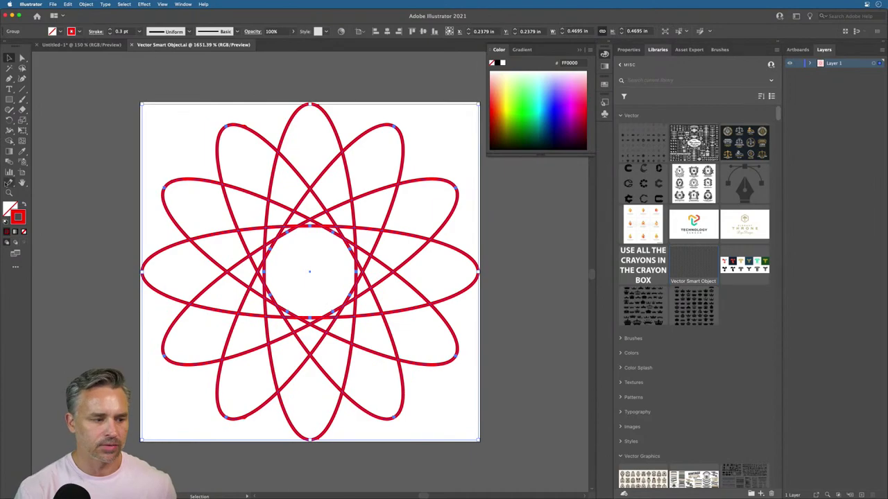
{"action": "left_click", "coordinate": [22, 173]}
{"action": "left_click", "coordinate": [55, 31]}
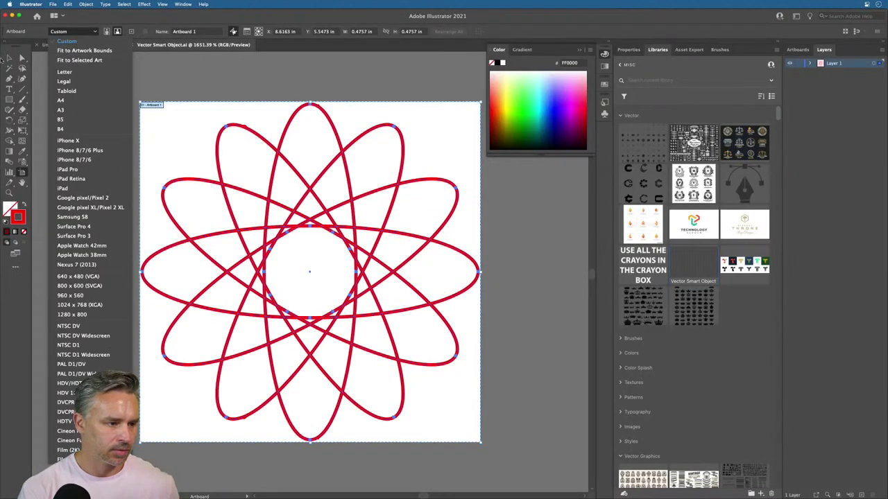
{"action": "left_click", "coordinate": [9, 58]}
{"action": "left_click", "coordinate": [137, 77]}
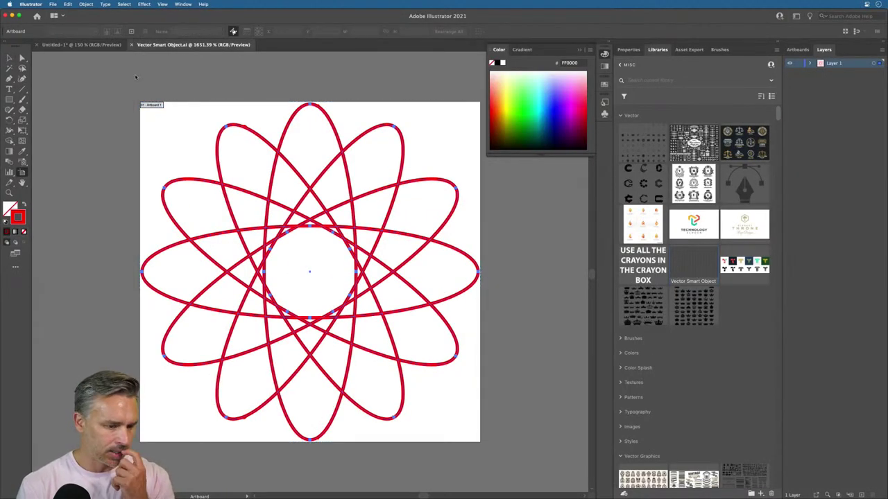
Step: Select the orbit ring artwork and switch to the Untitled-1 icon sheet
{"action": "left_click", "coordinate": [9, 58]}
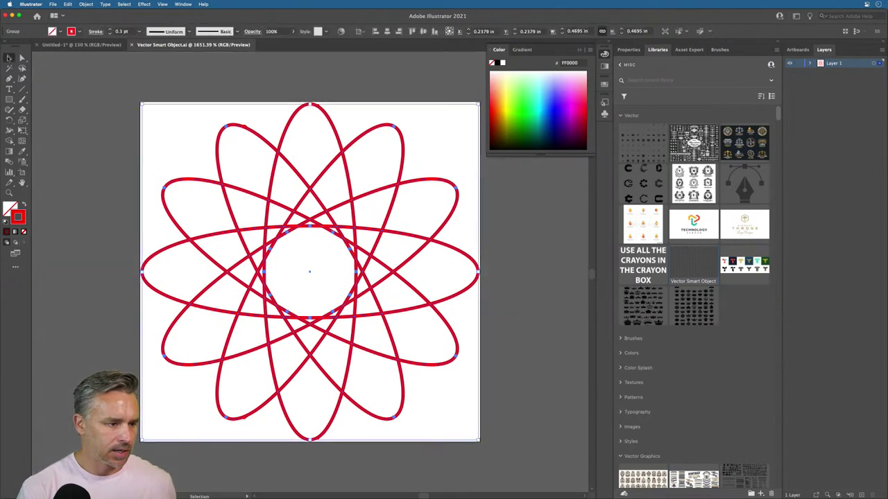
{"action": "left_click", "coordinate": [581, 52]}
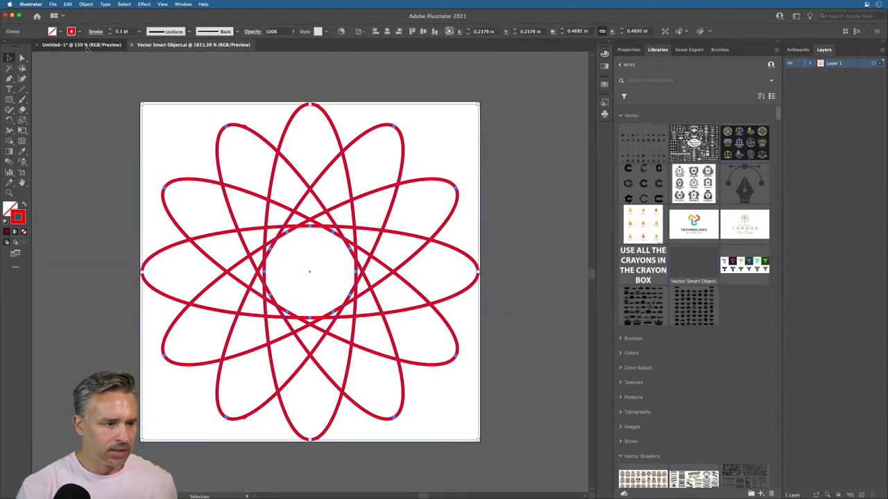
{"action": "left_click", "coordinate": [80, 44]}
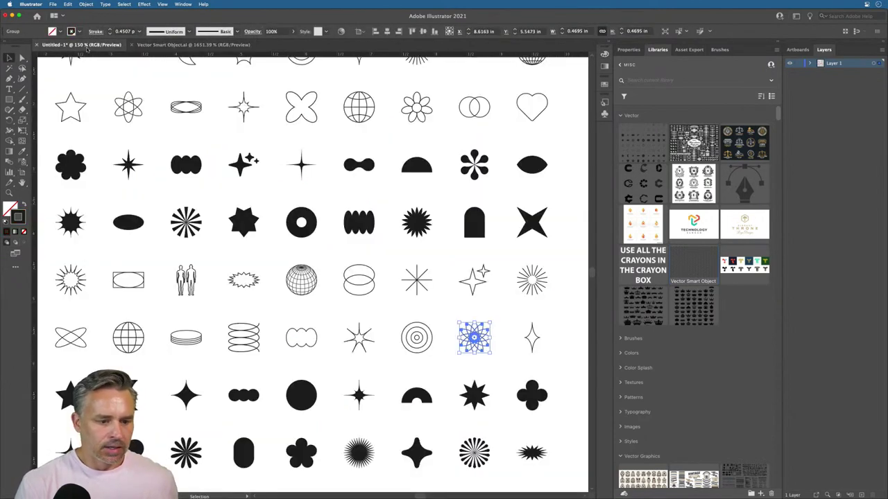
Step: Paste the eight-point star as a white shape layer in the upper-left purple area
{"action": "left_click", "coordinate": [467, 396]}
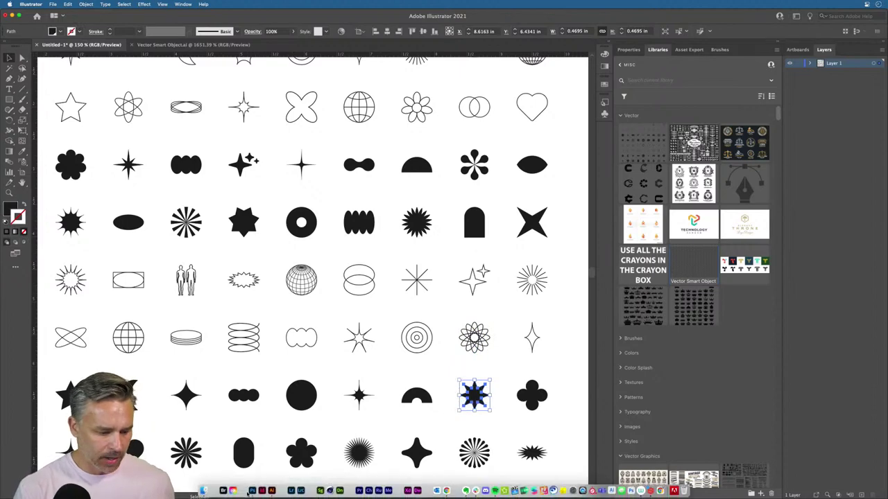
{"action": "left_click", "coordinate": [252, 491]}
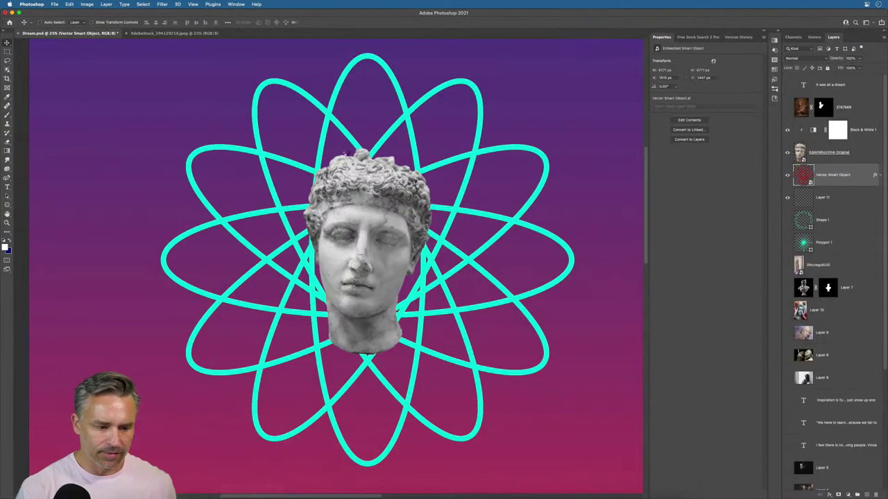
{"action": "key", "text": "super+v"}
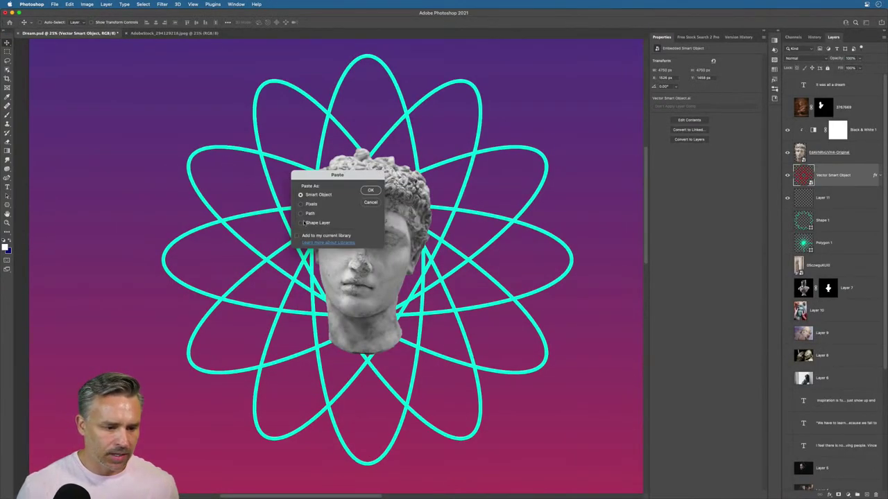
{"action": "left_click", "coordinate": [301, 223]}
{"action": "key", "text": "Return"}
{"action": "left_click_drag", "start_coordinate": [331, 201], "coordinate": [80, 158]}
Step: Copy the sunburst icon and paste it into the Dream collage
{"action": "mouse_move", "coordinate": [359, 491]}
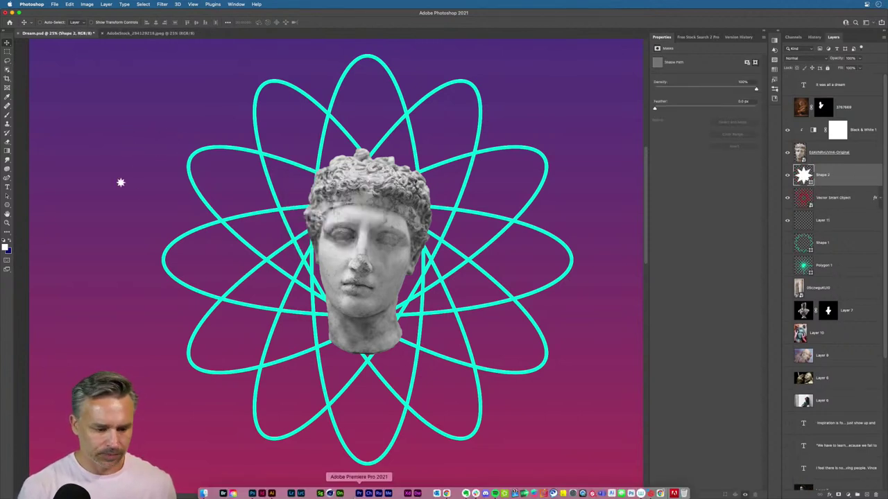
{"action": "left_click", "coordinate": [272, 491]}
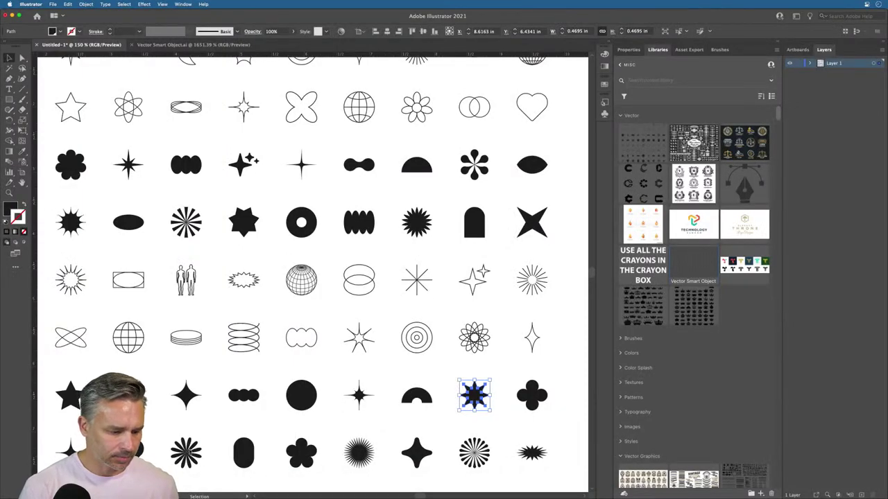
{"action": "left_click", "coordinate": [186, 452]}
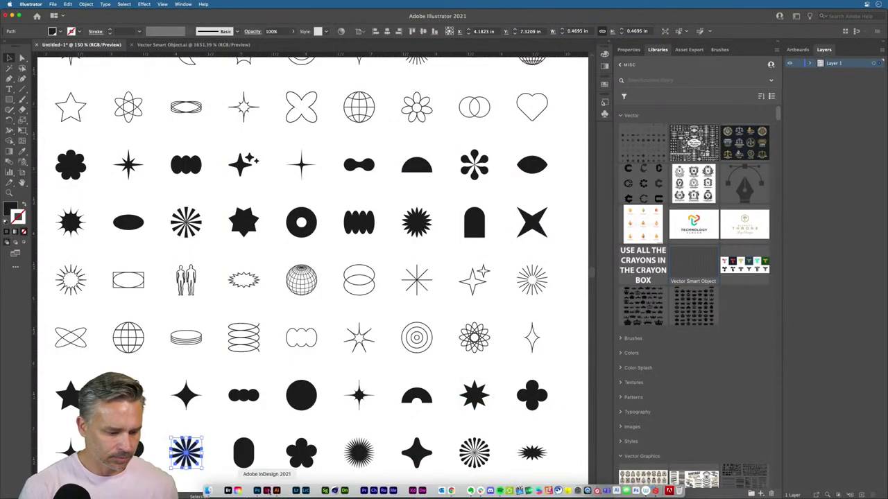
{"action": "left_click", "coordinate": [257, 491]}
{"action": "left_click", "coordinate": [323, 224]}
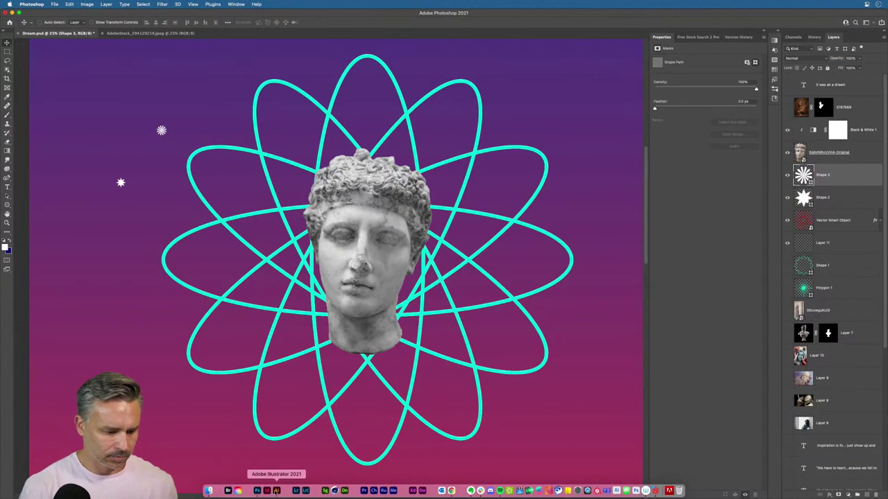
Step: Bring in the heart icon and move it up beside the sunburst
{"action": "left_click", "coordinate": [276, 491]}
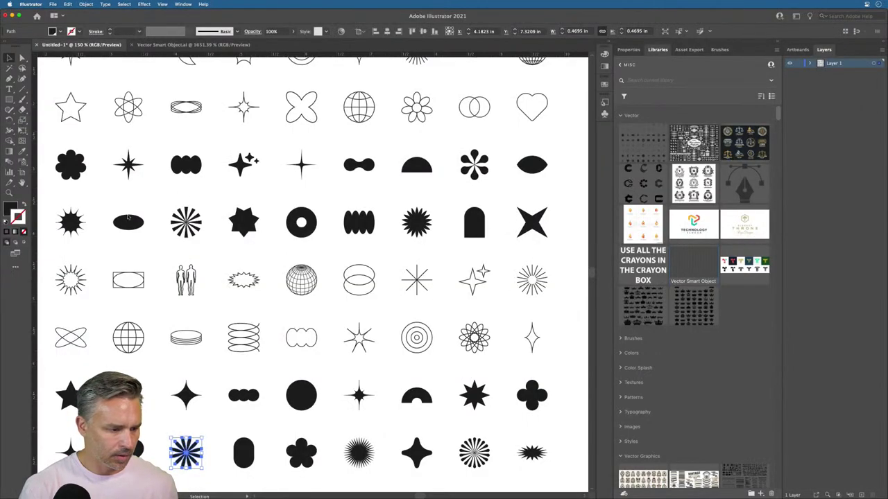
{"action": "left_click", "coordinate": [132, 451]}
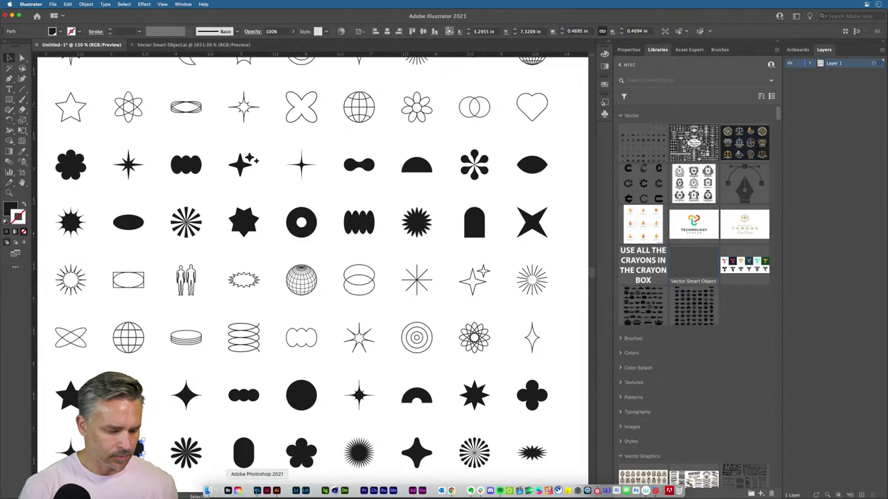
{"action": "left_click", "coordinate": [257, 491]}
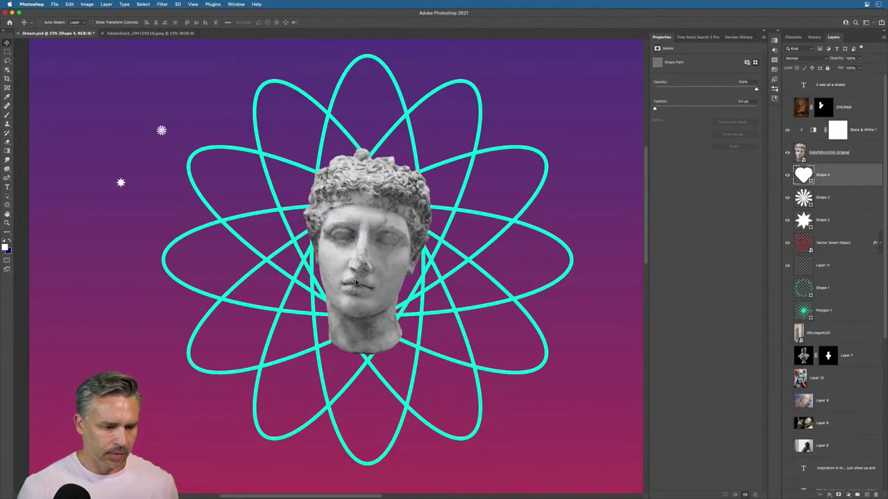
{"action": "left_click_drag", "start_coordinate": [357, 283], "coordinate": [186, 104]}
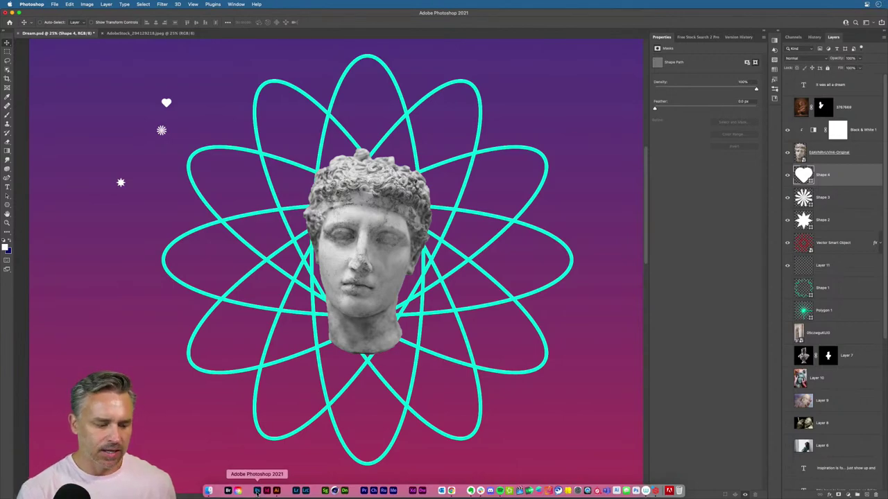
Step: Paste the crescent moon as a shape layer and place it left, below the star
{"action": "left_click", "coordinate": [276, 491]}
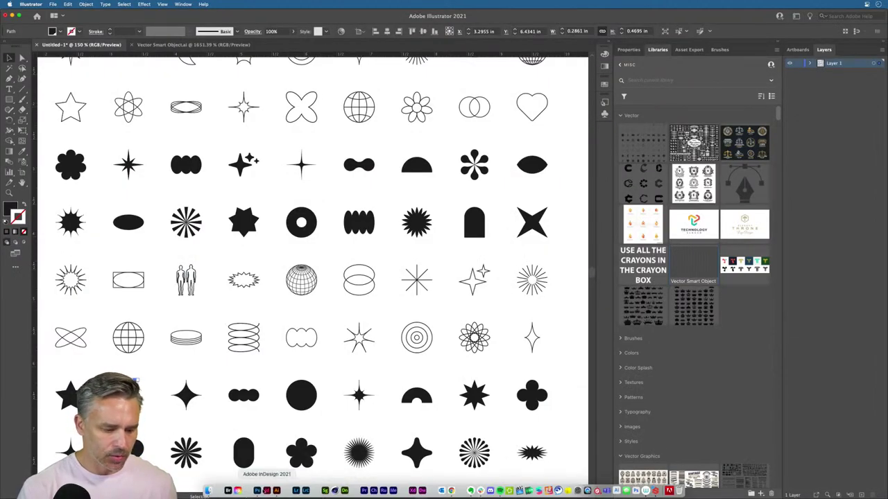
{"action": "left_click", "coordinate": [256, 491]}
{"action": "key", "text": "super+v"}
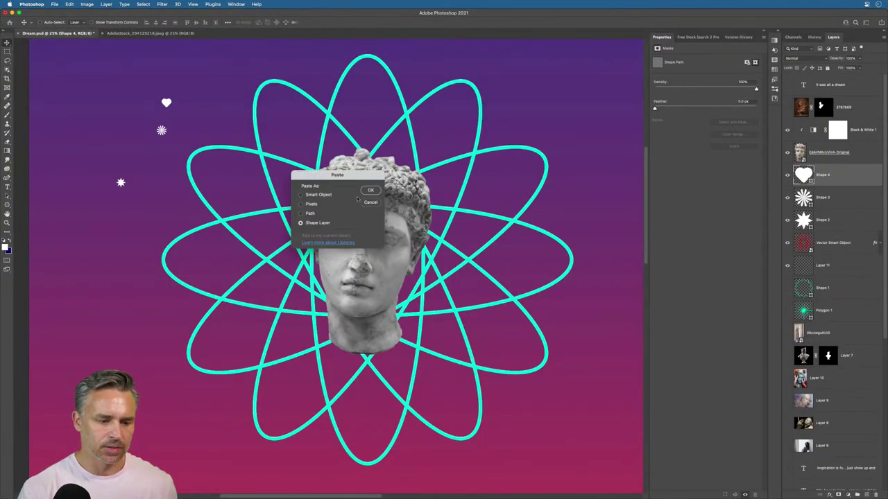
{"action": "left_click", "coordinate": [369, 190]}
{"action": "left_click_drag", "start_coordinate": [299, 241], "coordinate": [98, 244]}
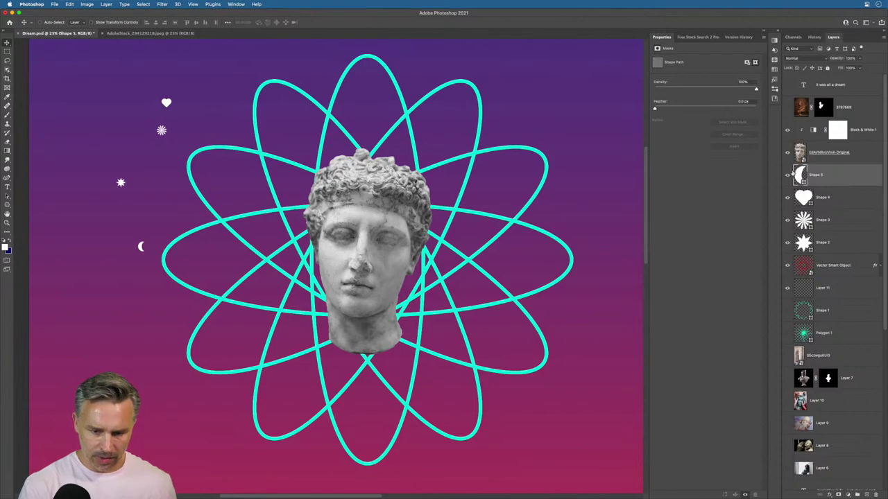
Step: Zoom in around the crescent moon and add a new empty layer above it
{"action": "left_click", "coordinate": [799, 174], "text": "alt"}
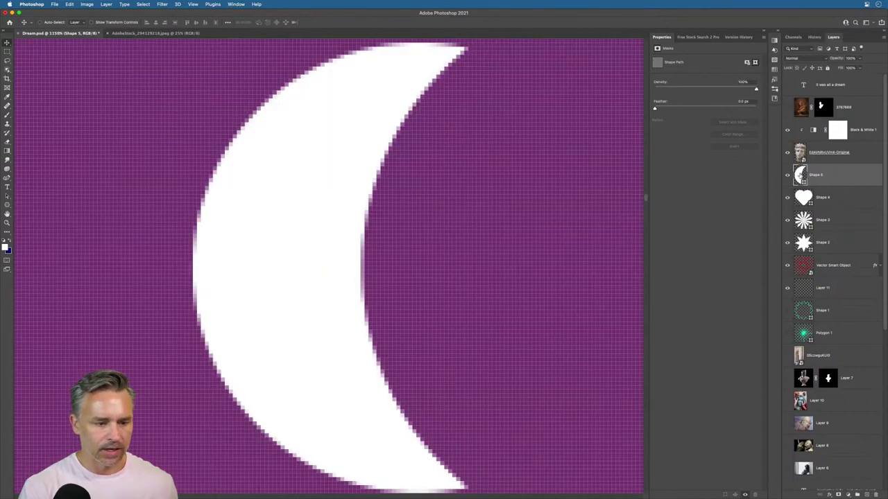
{"action": "key", "text": "ctrl+minus"}
{"action": "key", "text": "ctrl+minus"}
{"action": "key", "text": "ctrl+minus"}
{"action": "key", "text": "ctrl+minus"}
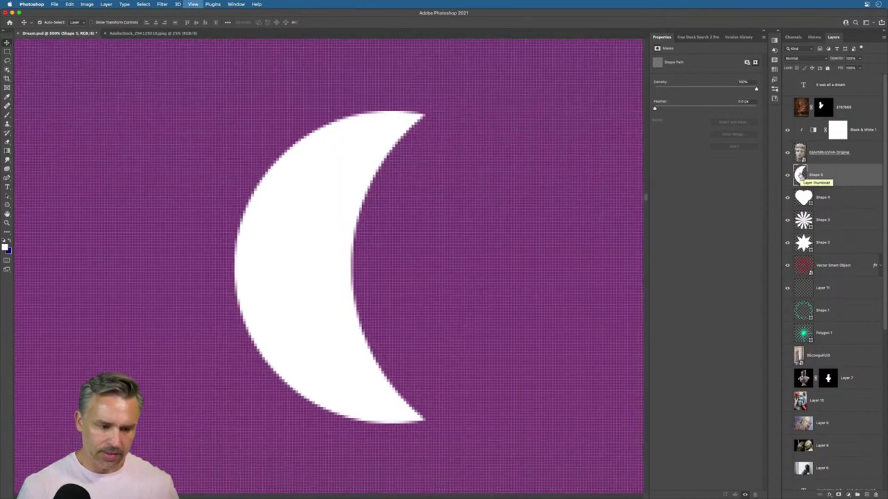
{"action": "key", "text": "ctrl+minus"}
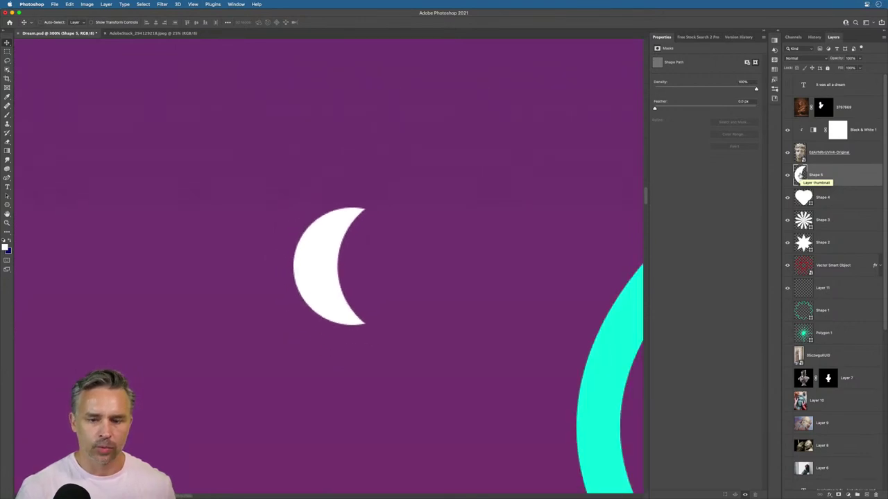
{"action": "left_click", "coordinate": [867, 494]}
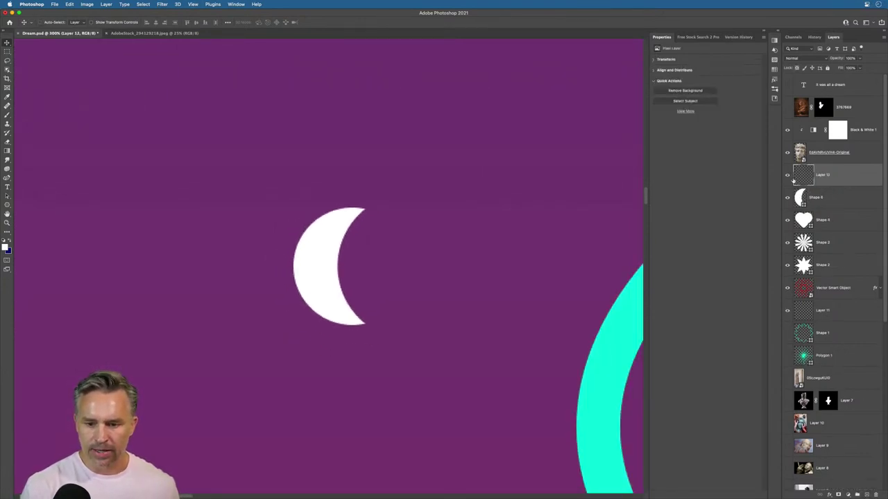
Step: Draw a 171 × 171 px circle with a thin 3 px turquoise outline beside the moon
{"action": "left_click", "coordinate": [7, 205]}
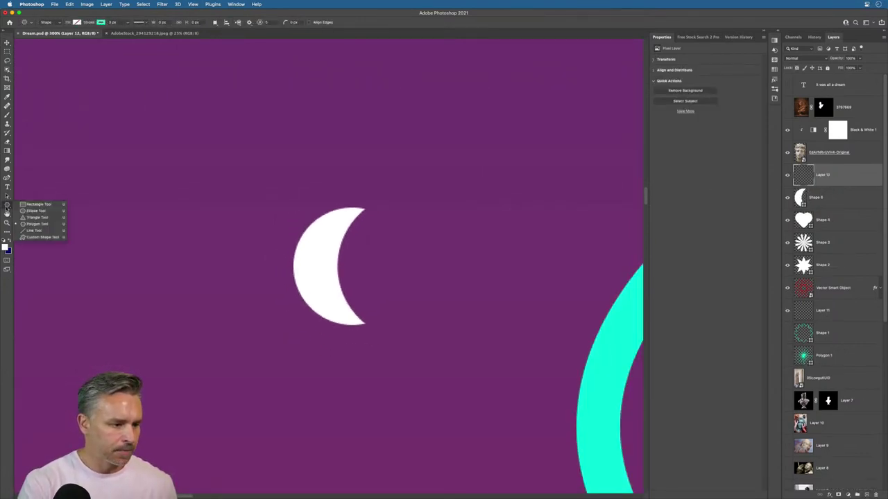
{"action": "left_click_drag", "start_coordinate": [8, 206], "coordinate": [35, 213]}
{"action": "left_click_drag", "start_coordinate": [427, 114], "coordinate": [602, 287]}
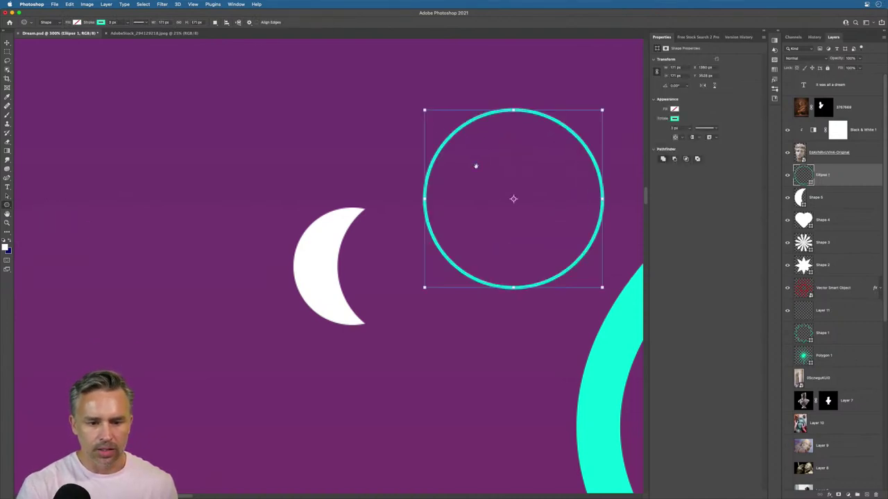
{"action": "scroll", "coordinate": [473, 164], "scroll_direction": "right", "scroll_amount": 5}
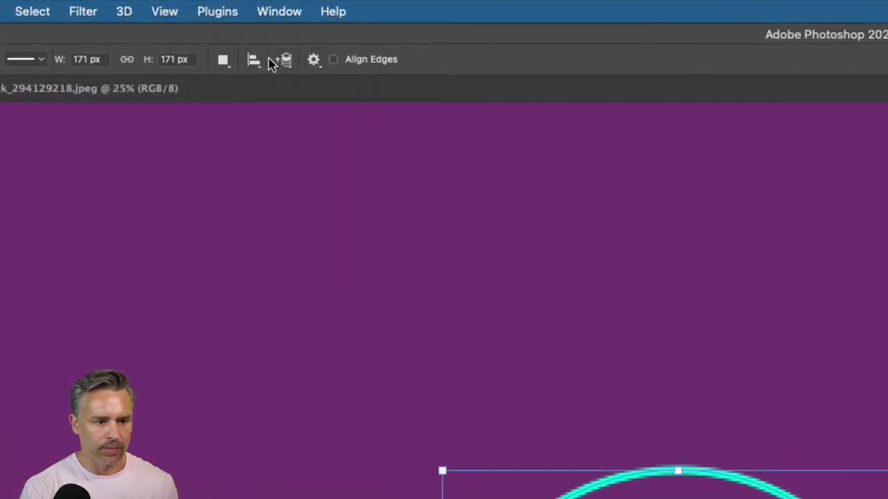
{"action": "left_click", "coordinate": [225, 62]}
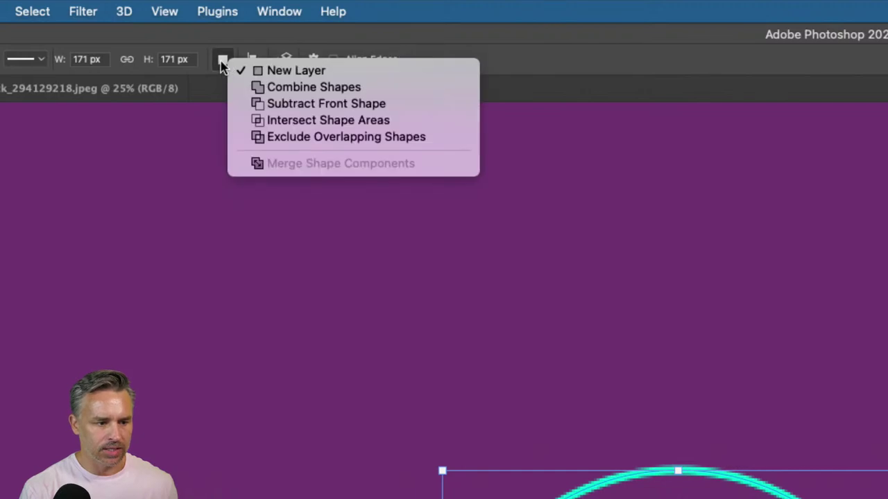
{"action": "left_click", "coordinate": [279, 106]}
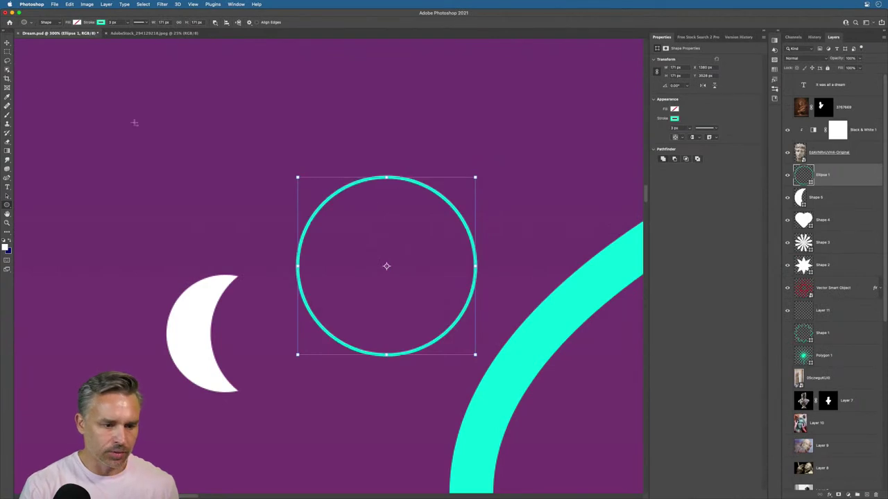
{"action": "left_click", "coordinate": [7, 43]}
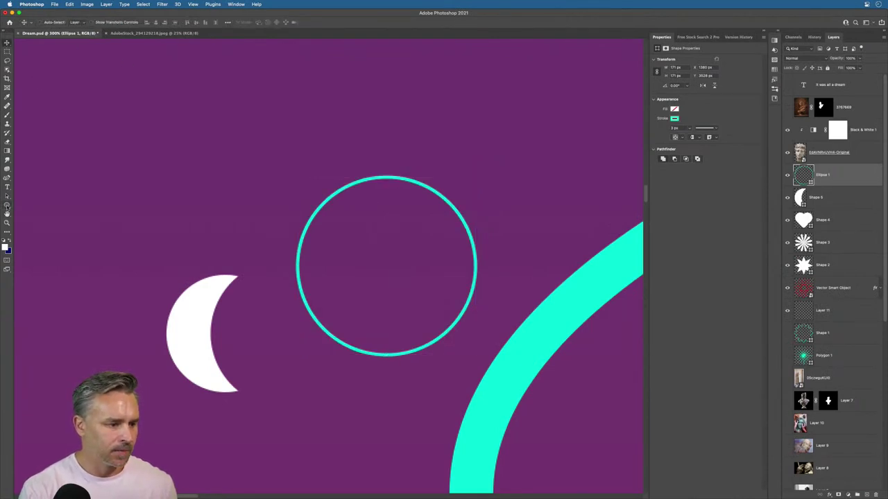
{"action": "left_click", "coordinate": [7, 205]}
{"action": "left_click", "coordinate": [7, 43]}
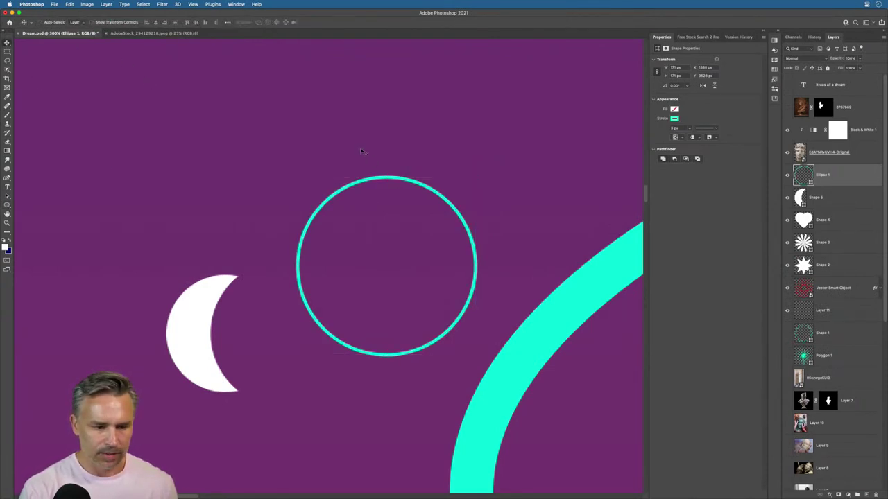
{"action": "left_click", "coordinate": [7, 205]}
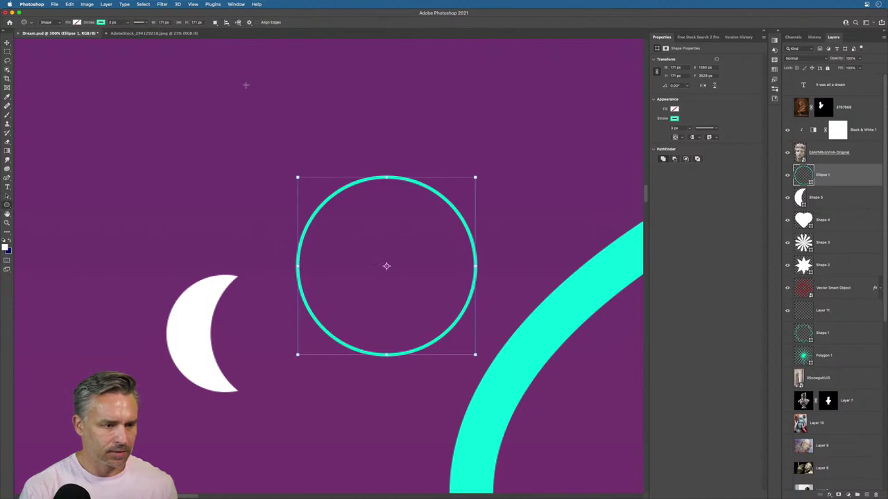
{"action": "left_click", "coordinate": [215, 21]}
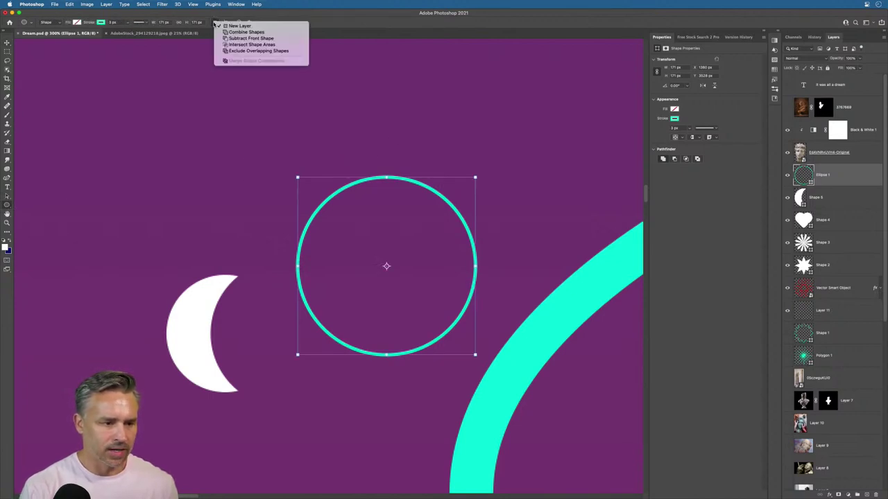
{"action": "left_click", "coordinate": [226, 38]}
{"action": "mouse_move", "coordinate": [340, 161]}
{"action": "left_mouse_down"}
{"action": "mouse_move", "coordinate": [403, 222]}
{"action": "mouse_move", "coordinate": [515, 372]}
{"action": "left_mouse_up"}
{"action": "key", "text": "super+z"}
{"action": "key", "text": "super+z"}
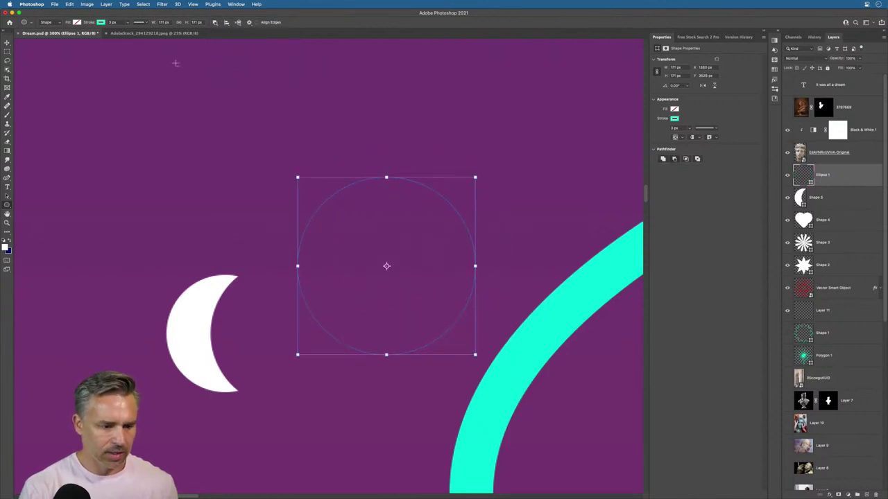
{"action": "key", "text": "super+z"}
{"action": "key", "text": "v"}
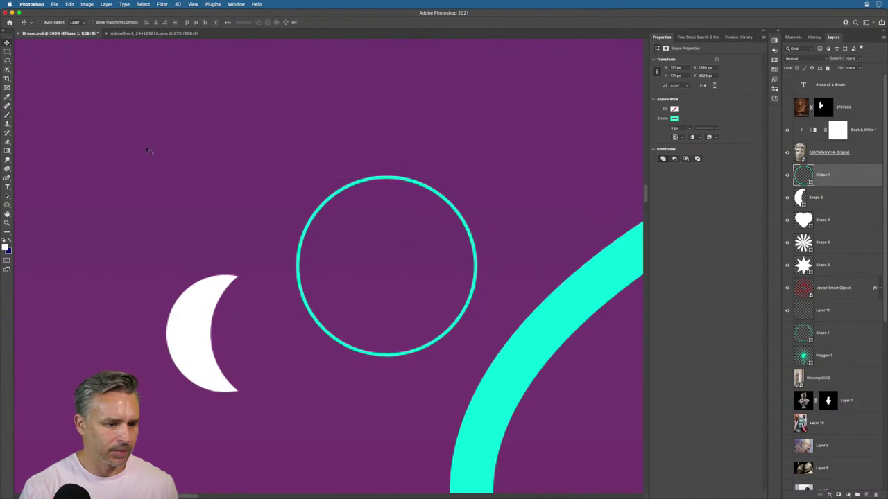
{"action": "key", "text": "u"}
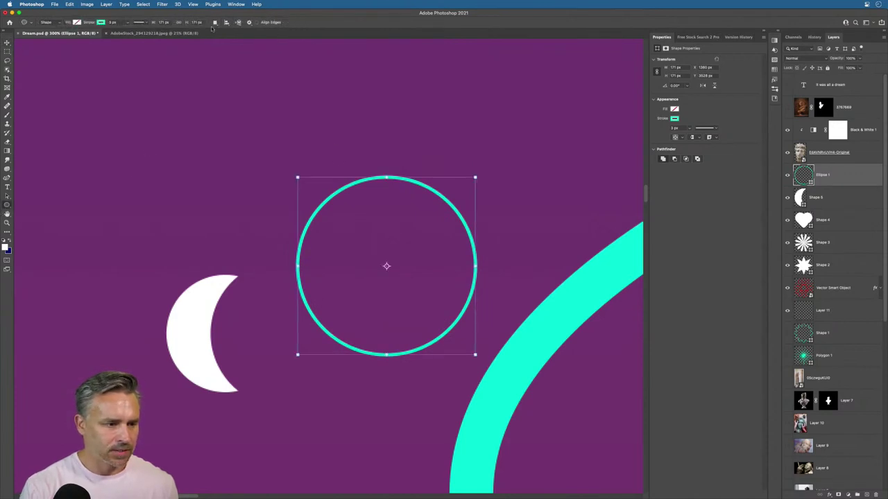
{"action": "left_click", "coordinate": [215, 23]}
{"action": "left_click", "coordinate": [229, 26]}
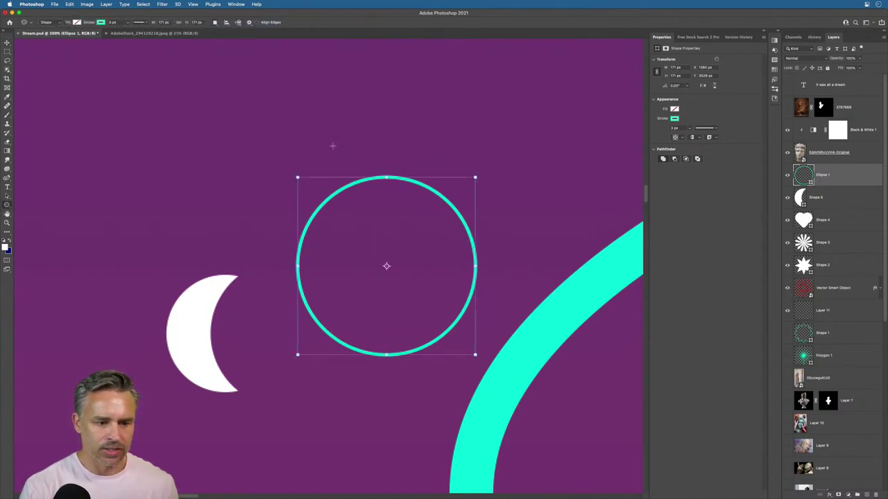
{"action": "left_click", "coordinate": [215, 23]}
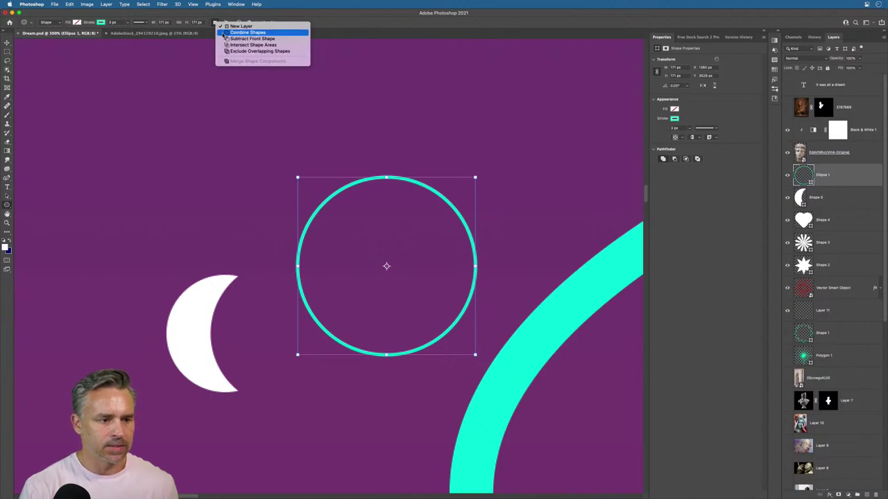
{"action": "left_click", "coordinate": [252, 68]}
{"action": "left_click_drag", "start_coordinate": [347, 164], "coordinate": [528, 348]}
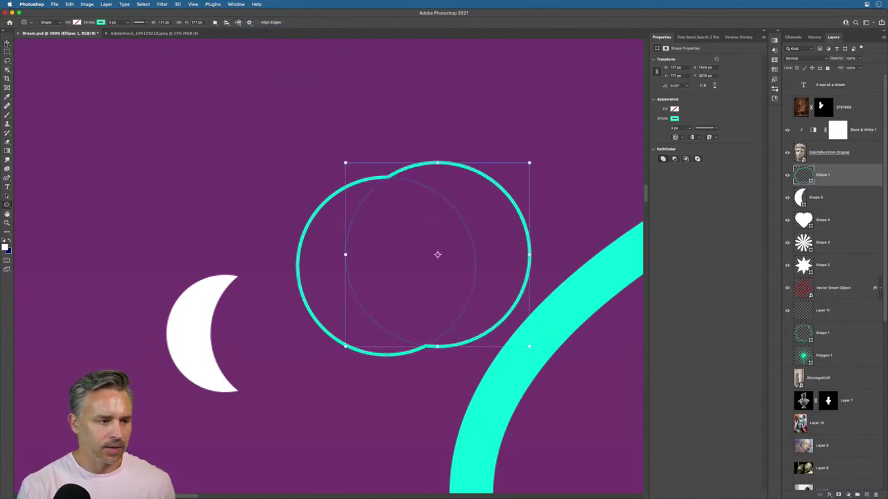
{"action": "key", "text": "v"}
{"action": "key", "text": "super+z"}
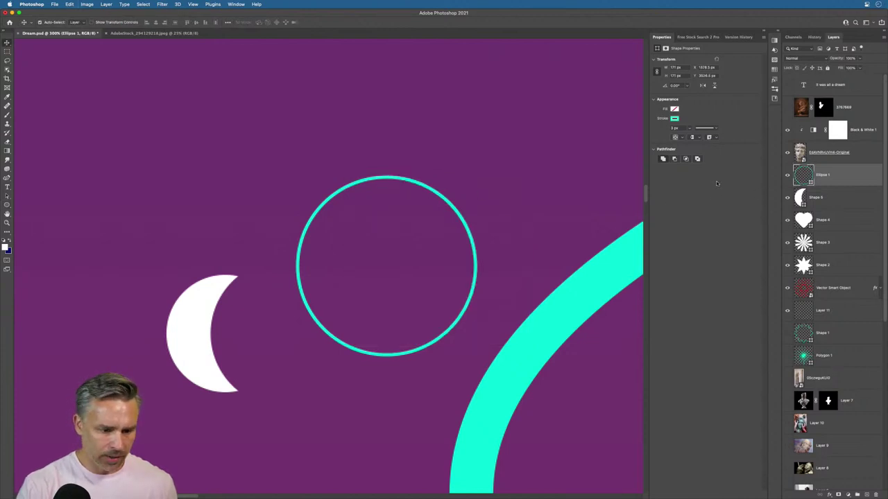
Step: Add a new layer, duplicate Ellipse 1 and move the copy up and right
{"action": "left_click", "coordinate": [867, 495]}
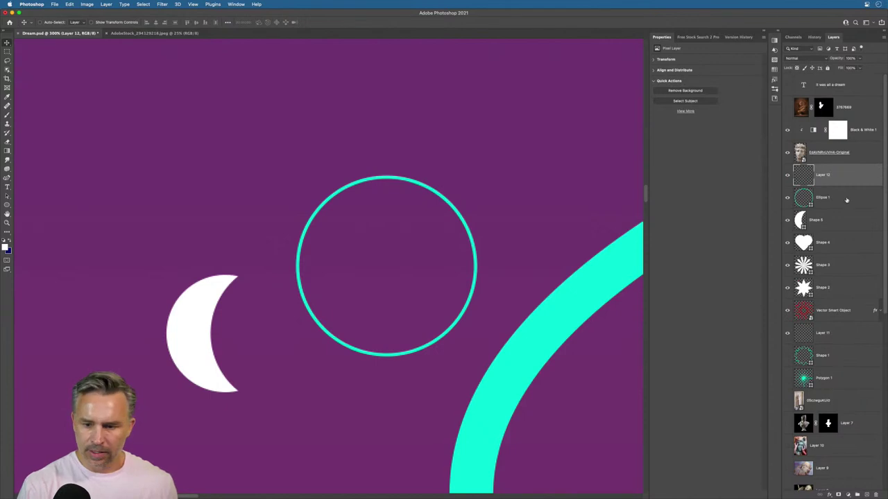
{"action": "scroll", "coordinate": [853, 479], "scroll_direction": "down", "scroll_amount": 1}
{"action": "left_click", "coordinate": [823, 182]}
{"action": "key", "text": "super+j"}
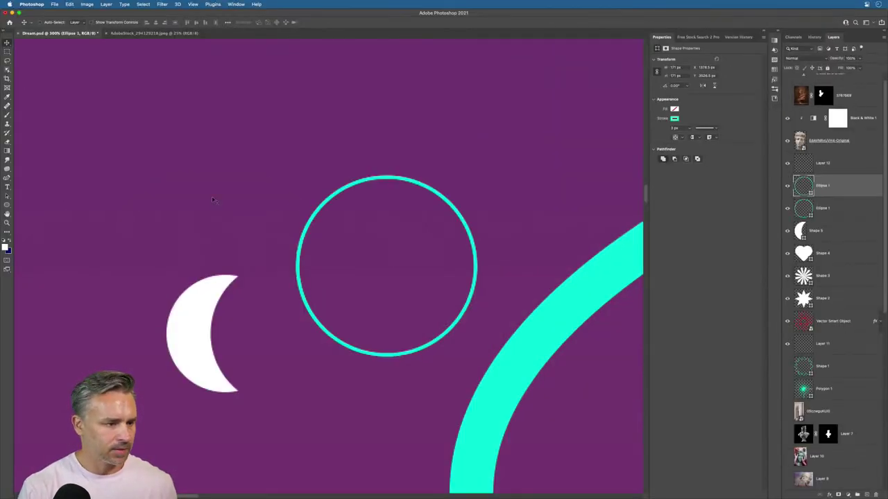
{"action": "left_click_drag", "start_coordinate": [271, 211], "coordinate": [318, 192]}
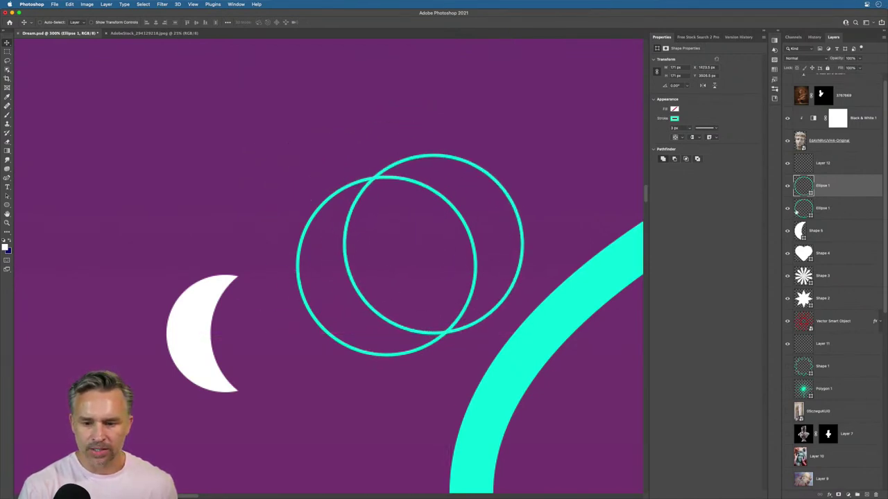
Step: Select both ring layers, try Merge Shapes on them, then undo it
{"action": "left_click", "coordinate": [846, 213], "text": "shift"}
{"action": "right_click", "coordinate": [849, 187]}
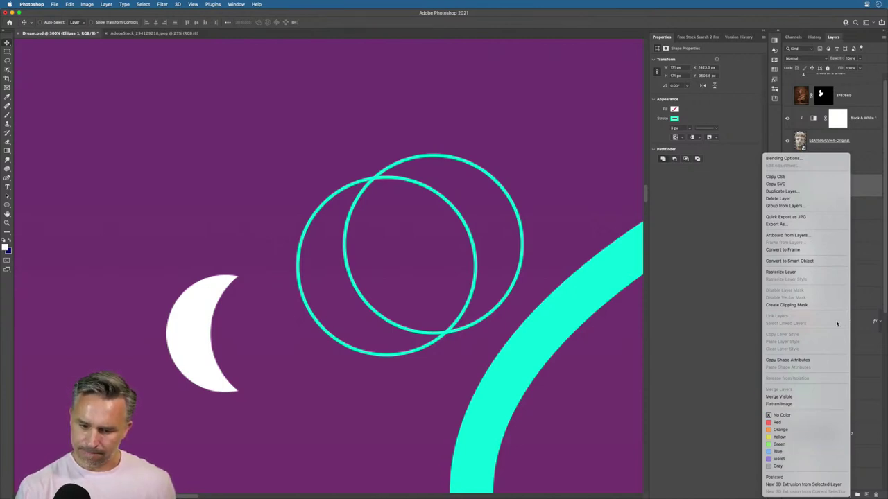
{"action": "left_click", "coordinate": [879, 203]}
{"action": "left_click", "coordinate": [836, 210], "text": "shift"}
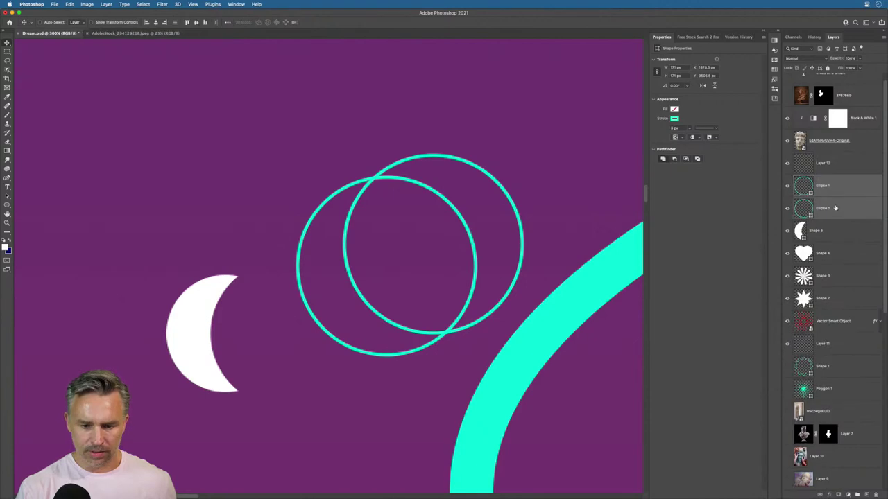
{"action": "right_click", "coordinate": [836, 210]}
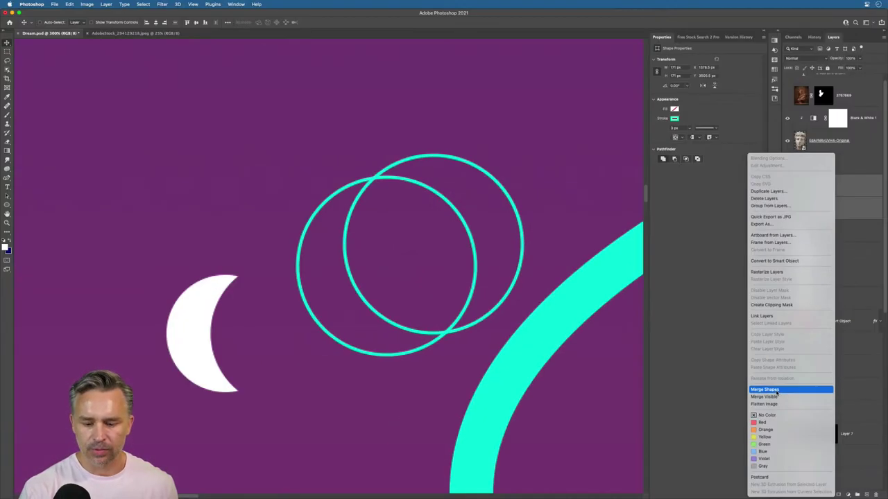
{"action": "left_click", "coordinate": [776, 391]}
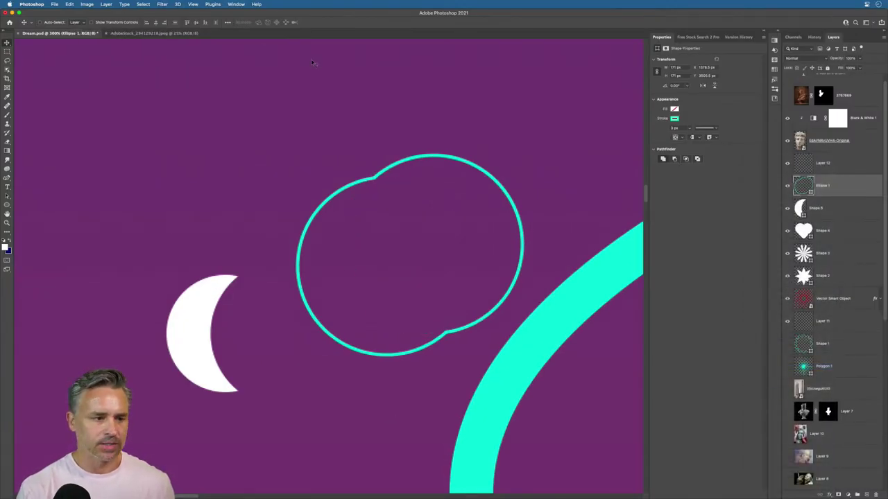
{"action": "key", "text": "super+z"}
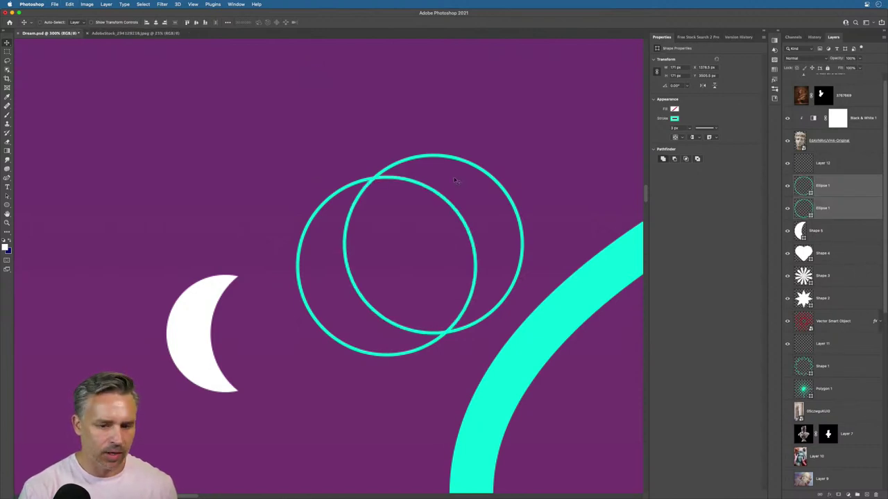
Step: Move both rings up-left, try Subtract Front Shape, then undo it
{"action": "left_click_drag", "start_coordinate": [267, 136], "coordinate": [208, 79]}
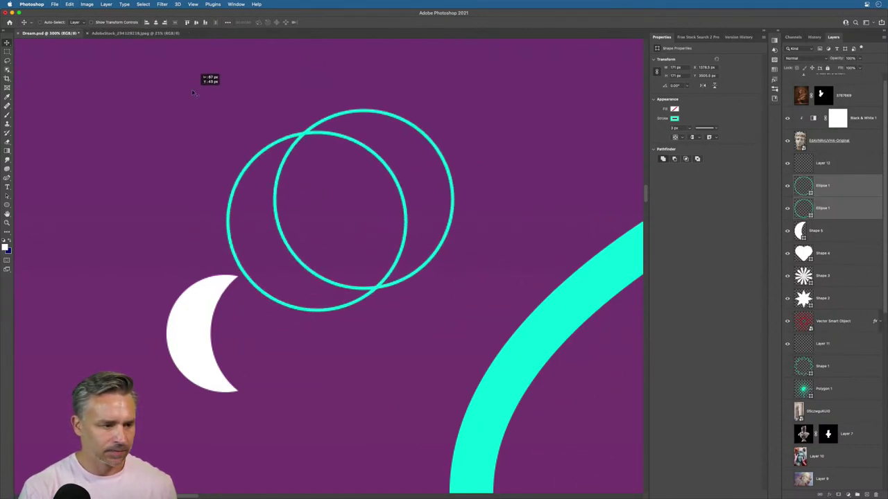
{"action": "left_click", "coordinate": [7, 197]}
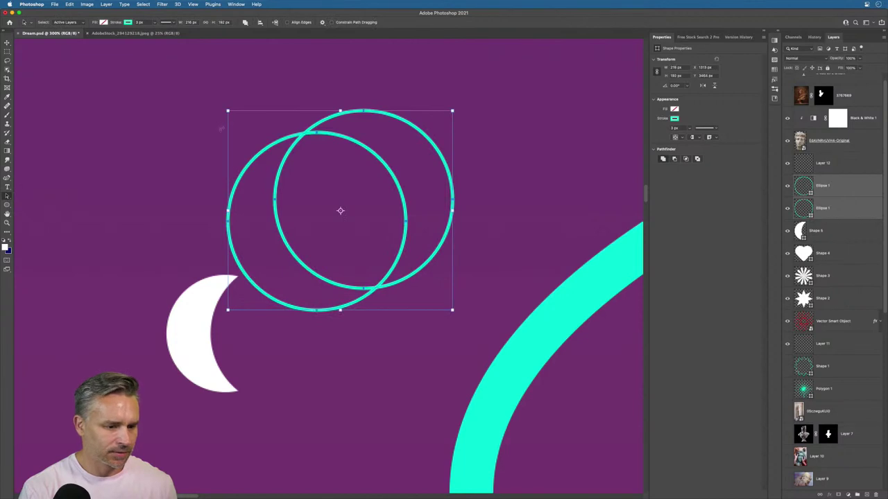
{"action": "left_click", "coordinate": [244, 22]}
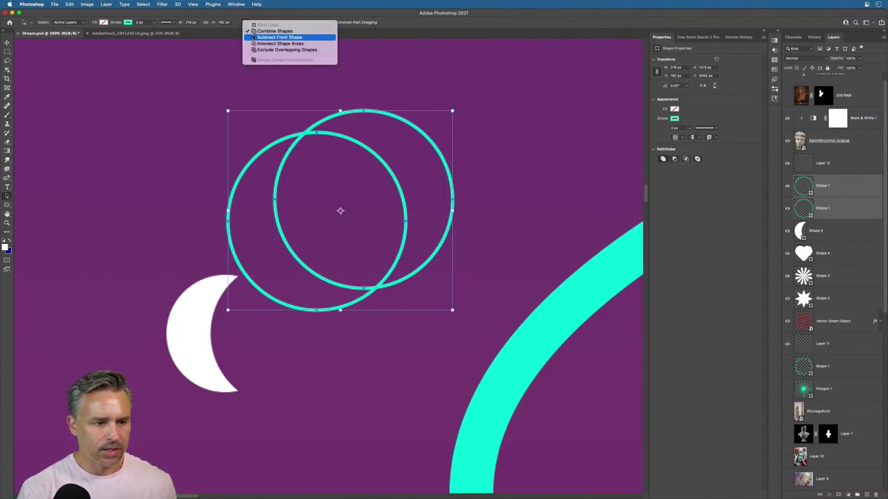
{"action": "left_click", "coordinate": [253, 37]}
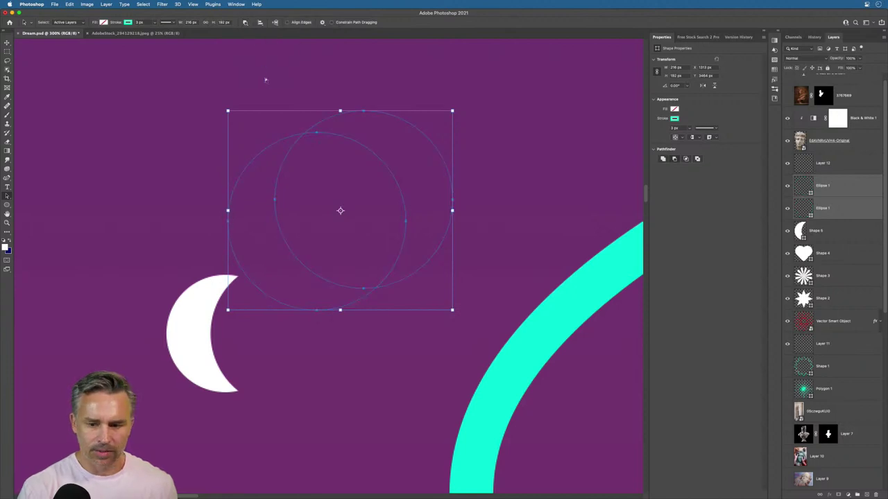
{"action": "key", "text": "super+z"}
Step: Select both rings and delete them
{"action": "left_click", "coordinate": [354, 118]}
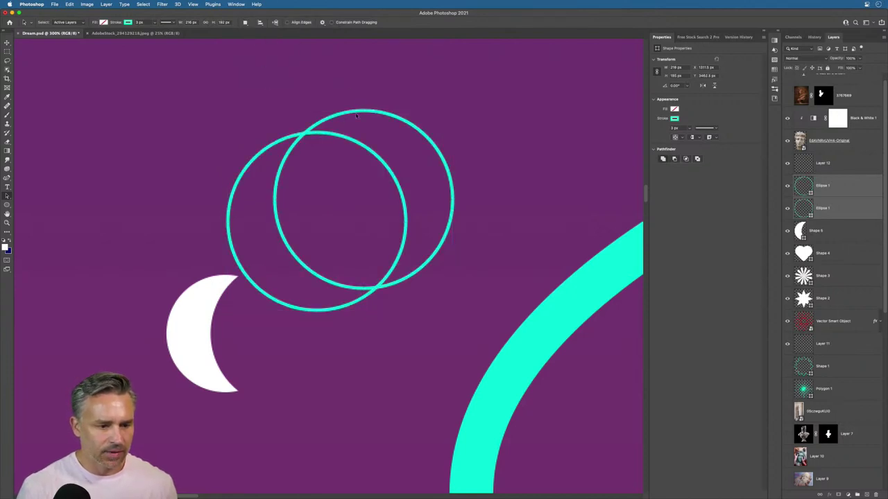
{"action": "left_click", "coordinate": [353, 113]}
{"action": "key", "text": "Delete"}
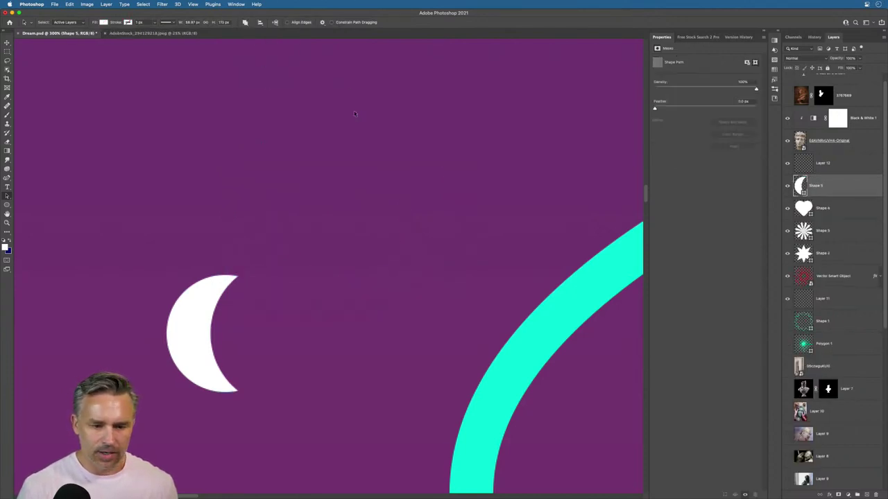
Step: Undo a stray white circle and select the empty Layer 12, checking the path options
{"action": "left_click", "coordinate": [6, 204]}
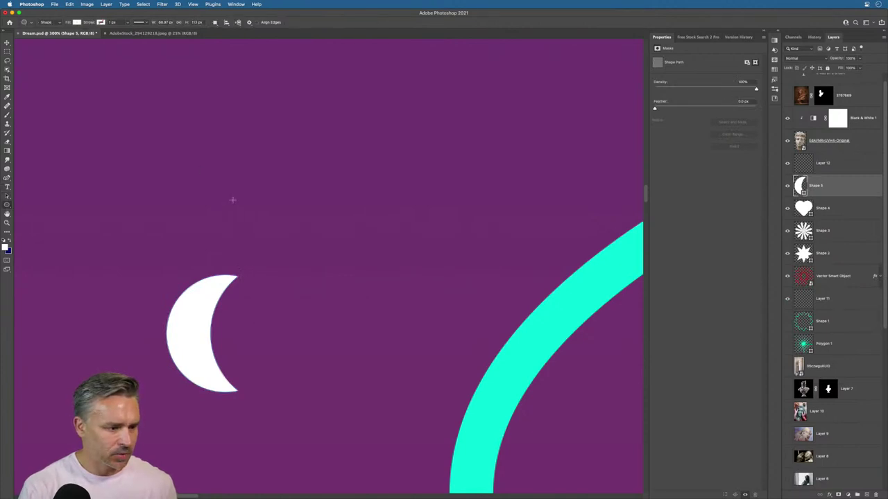
{"action": "left_click_drag", "start_coordinate": [234, 124], "coordinate": [405, 291]}
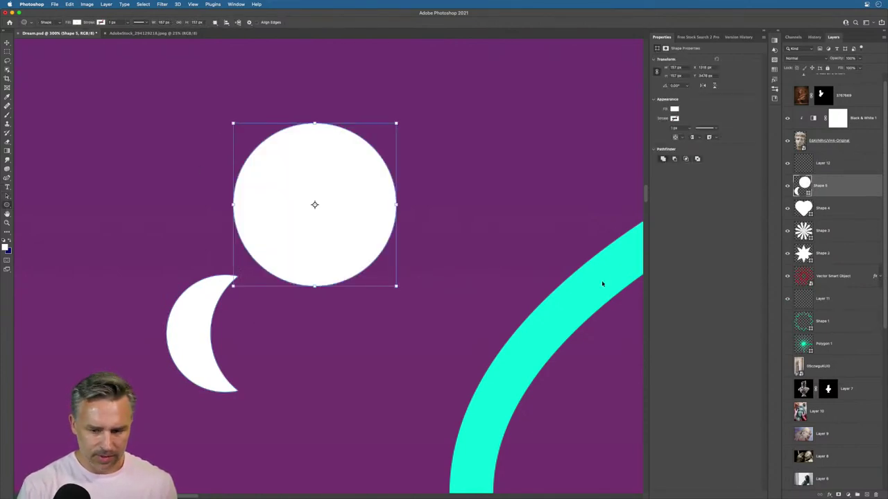
{"action": "key", "text": "ctrl+z"}
{"action": "left_click", "coordinate": [822, 163]}
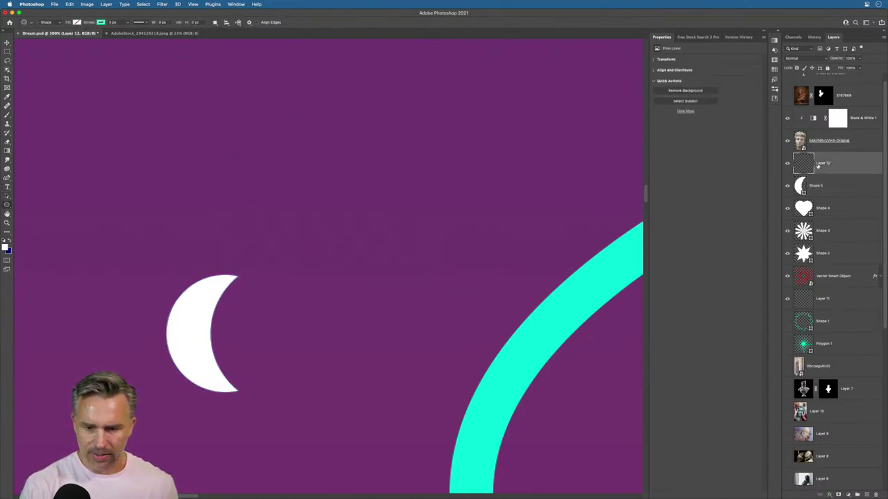
{"action": "left_click", "coordinate": [215, 22]}
{"action": "left_click", "coordinate": [236, 58]}
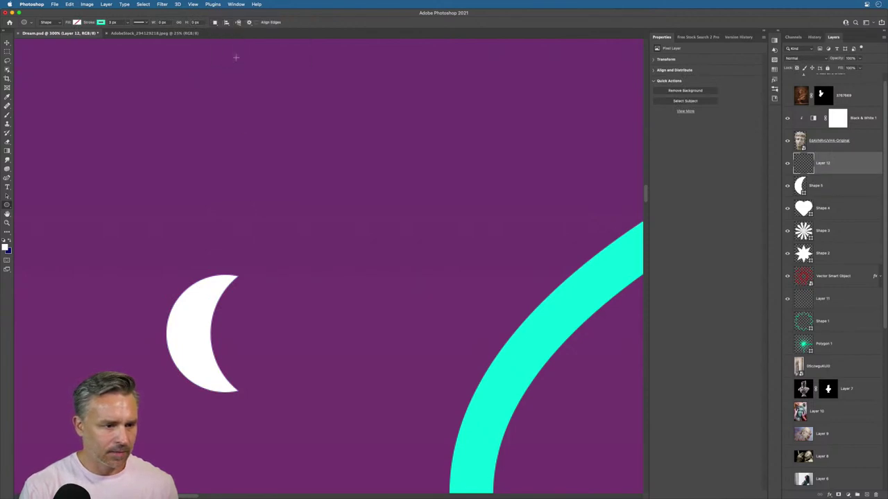
{"action": "left_click", "coordinate": [249, 22]}
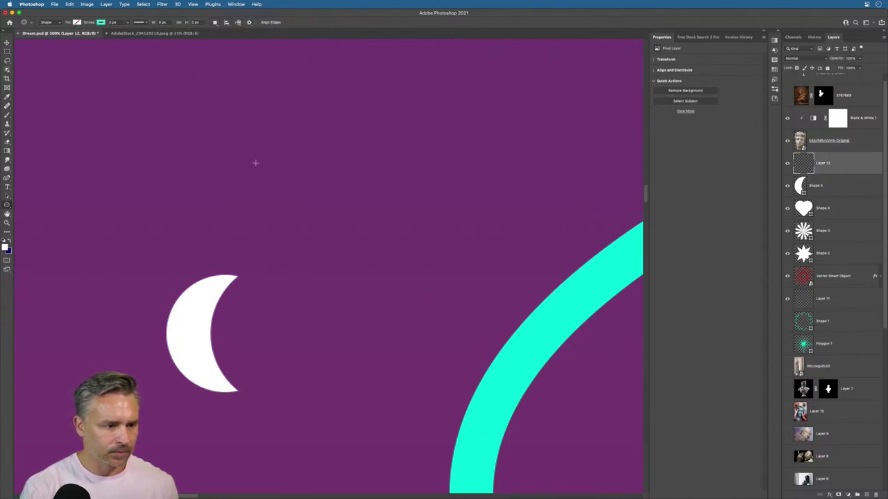
Step: Draw a turquoise ring above the moon and a second circle overlapping it up-right
{"action": "left_click_drag", "start_coordinate": [255, 163], "coordinate": [407, 298]}
{"action": "left_click_drag", "start_coordinate": [308, 147], "coordinate": [444, 280]}
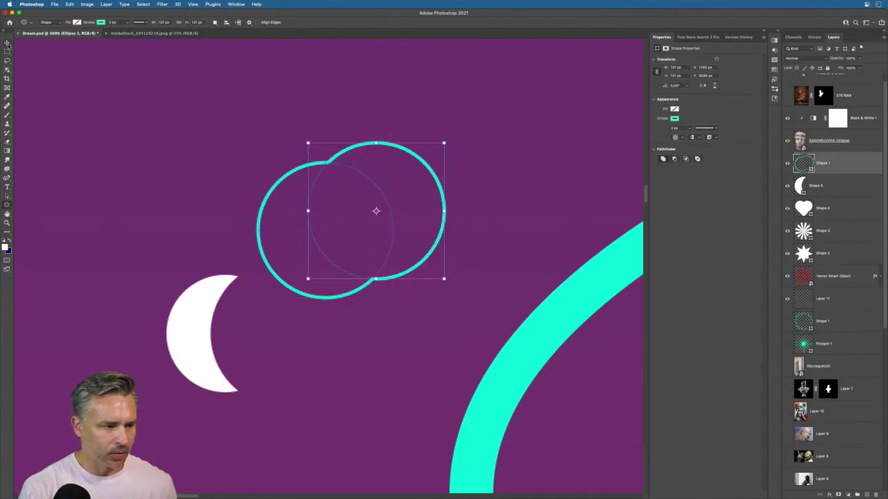
{"action": "key", "text": "v"}
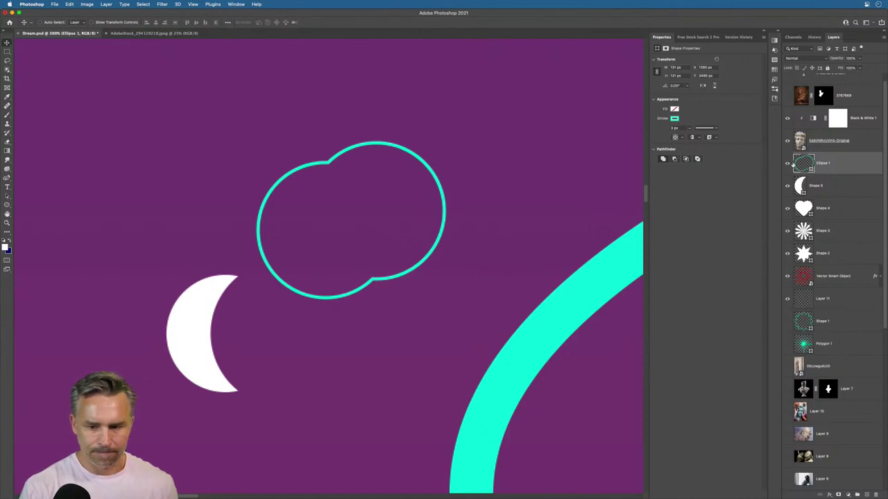
Step: Select both circle paths and set them to Subtract Front Shape
{"action": "left_click", "coordinate": [6, 197]}
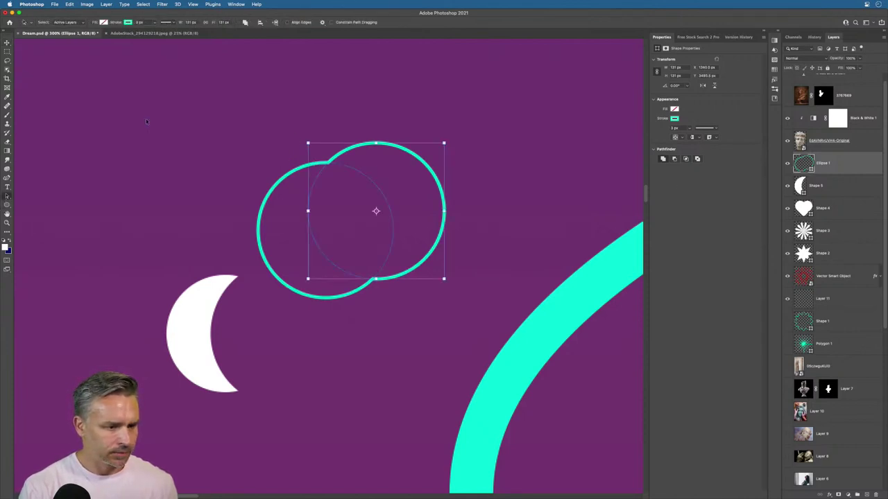
{"action": "left_click_drag", "start_coordinate": [146, 122], "coordinate": [464, 326]}
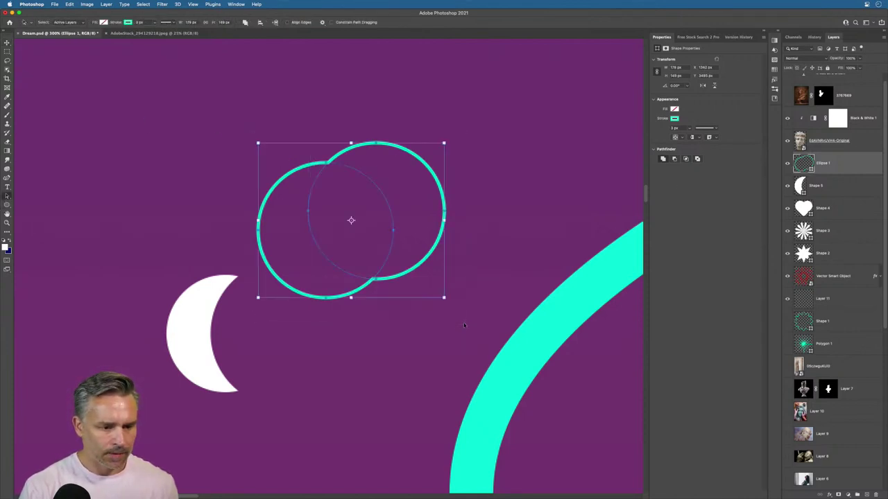
{"action": "left_click", "coordinate": [245, 22]}
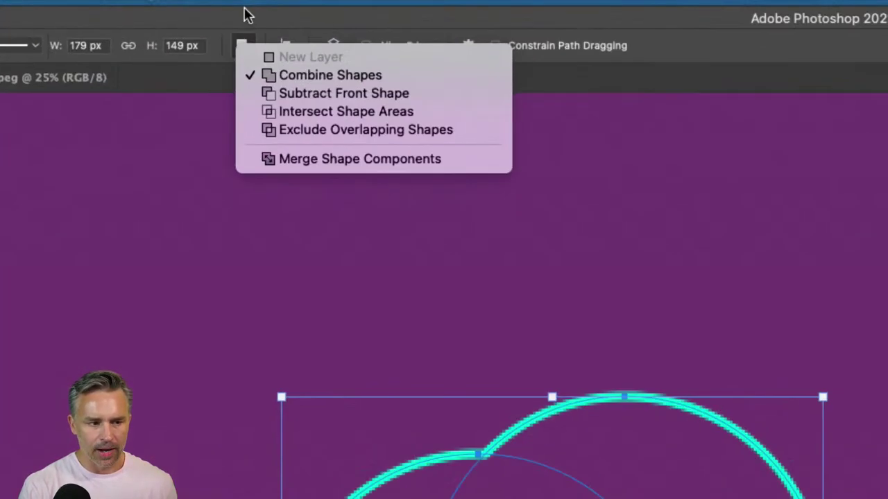
{"action": "left_click", "coordinate": [343, 100]}
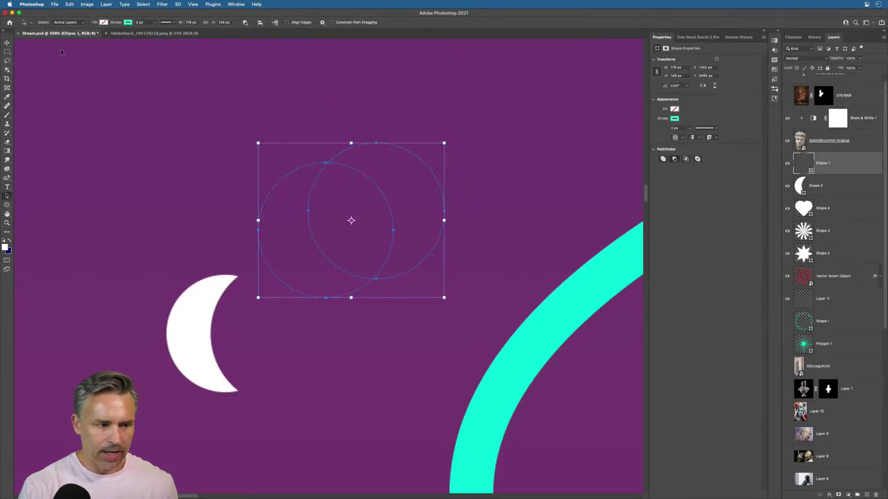
Step: Fill the cut-out ellipse shape with cyan
{"action": "left_click", "coordinate": [103, 23]}
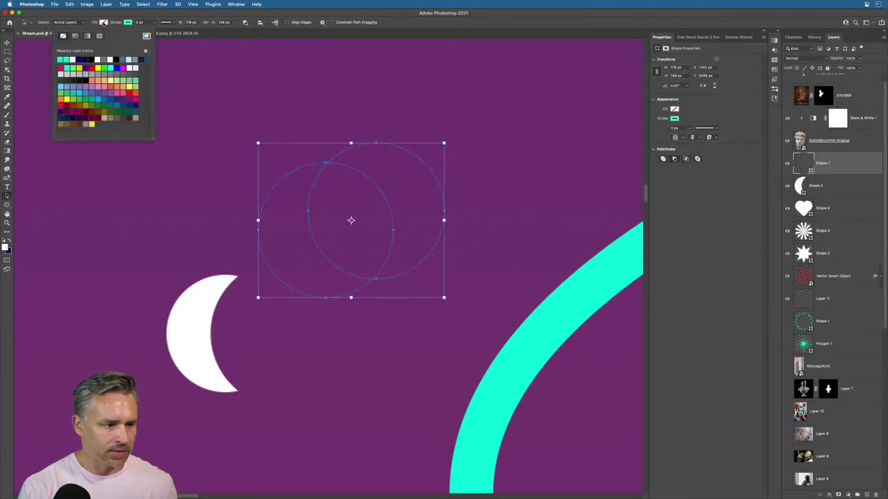
{"action": "left_click", "coordinate": [60, 59]}
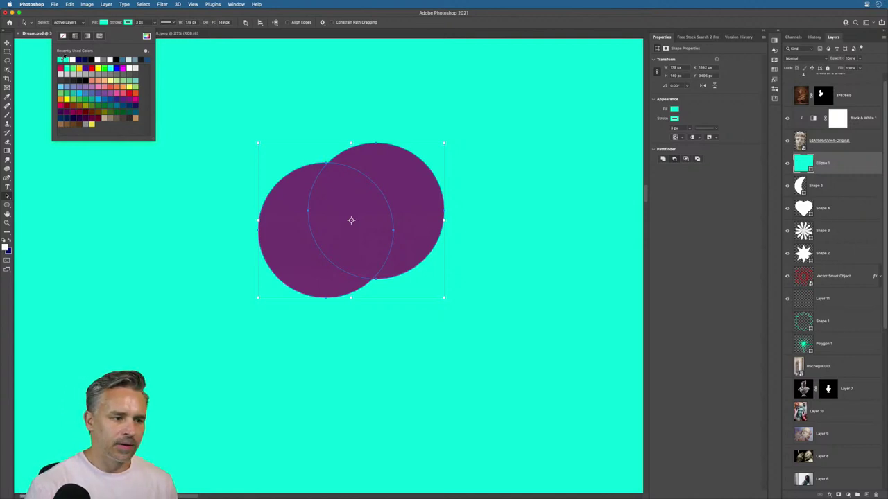
{"action": "left_click", "coordinate": [235, 151]}
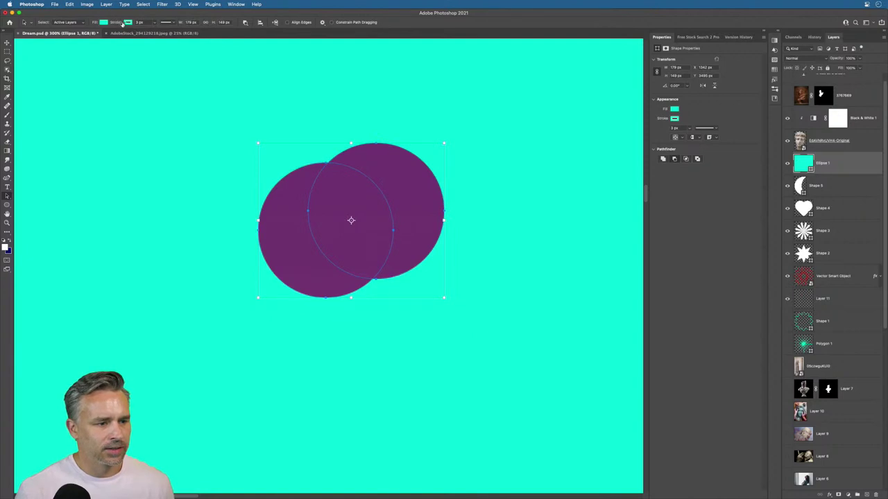
Step: Remove the ellipse's stroke, zoom to 100%, and delete the Ellipse 1 layer
{"action": "left_click", "coordinate": [127, 22]}
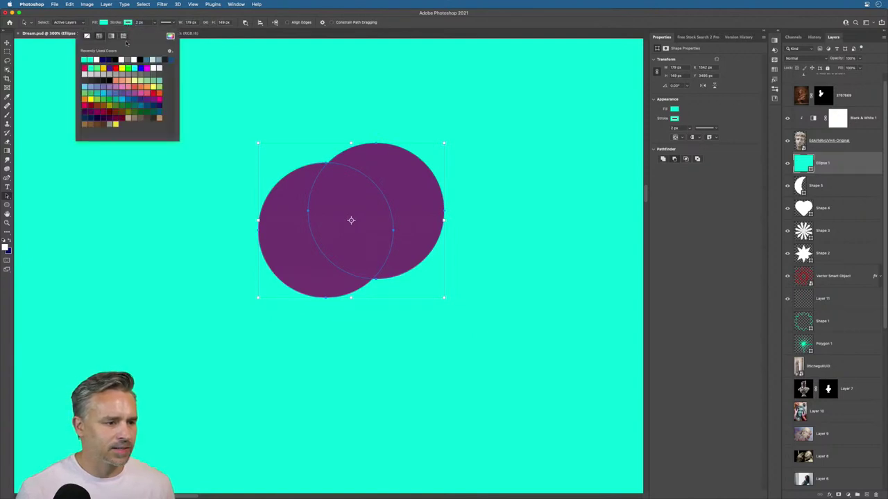
{"action": "left_click", "coordinate": [86, 36]}
{"action": "left_click", "coordinate": [84, 23]}
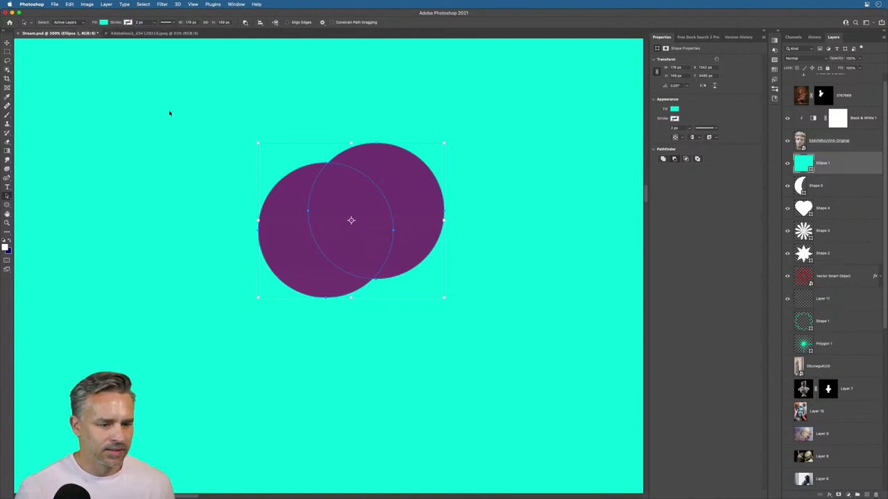
{"action": "key", "text": "super+1"}
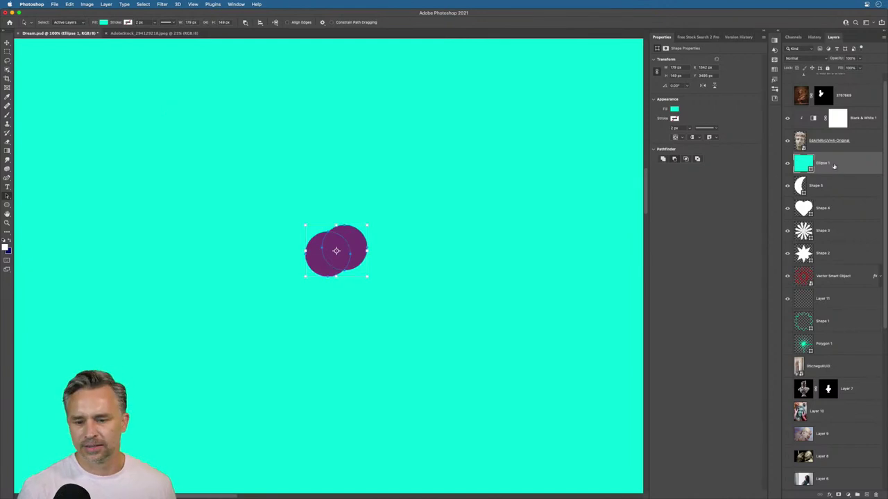
{"action": "left_click_drag", "start_coordinate": [834, 165], "coordinate": [803, 486]}
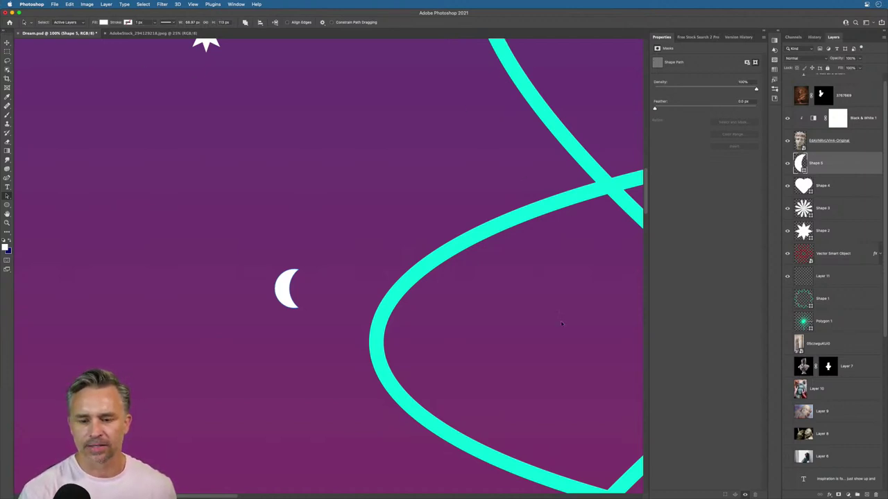
Step: Add a new empty layer and pick the Ellipse tool, reviewing its path operation and arrange options
{"action": "left_click", "coordinate": [867, 494]}
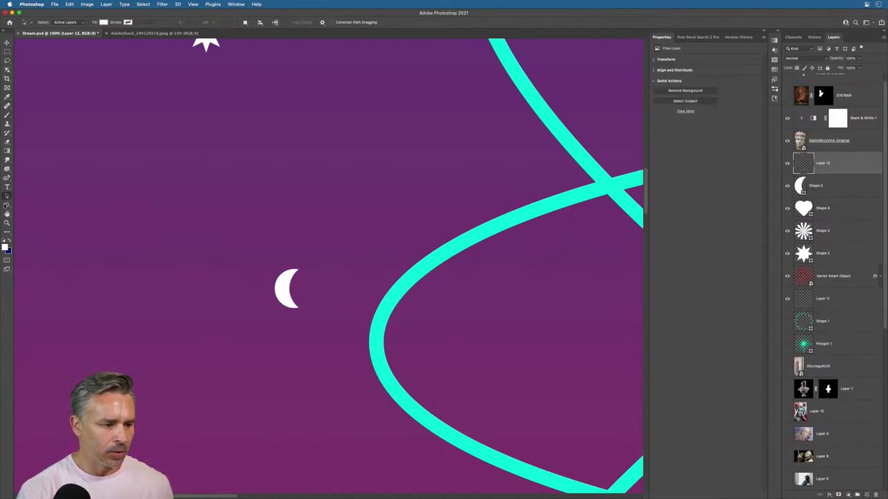
{"action": "key", "text": "u"}
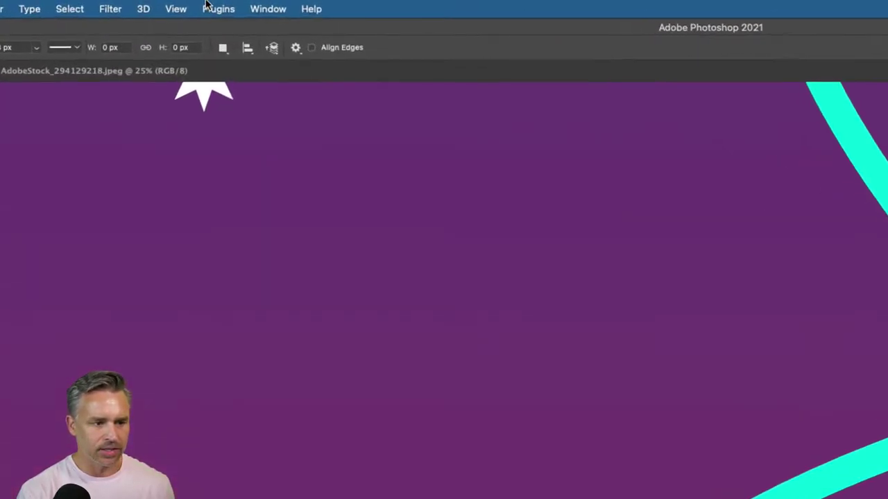
{"action": "left_click", "coordinate": [229, 65]}
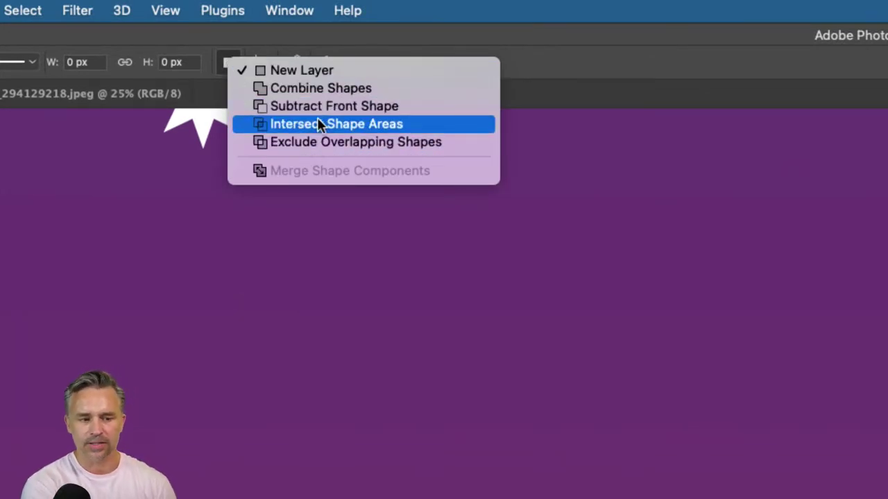
{"action": "left_click", "coordinate": [286, 70]}
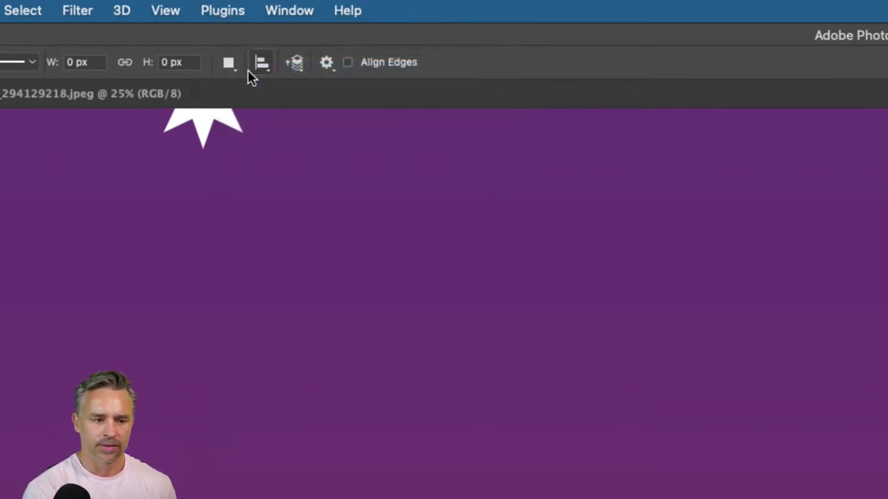
{"action": "left_click", "coordinate": [294, 64]}
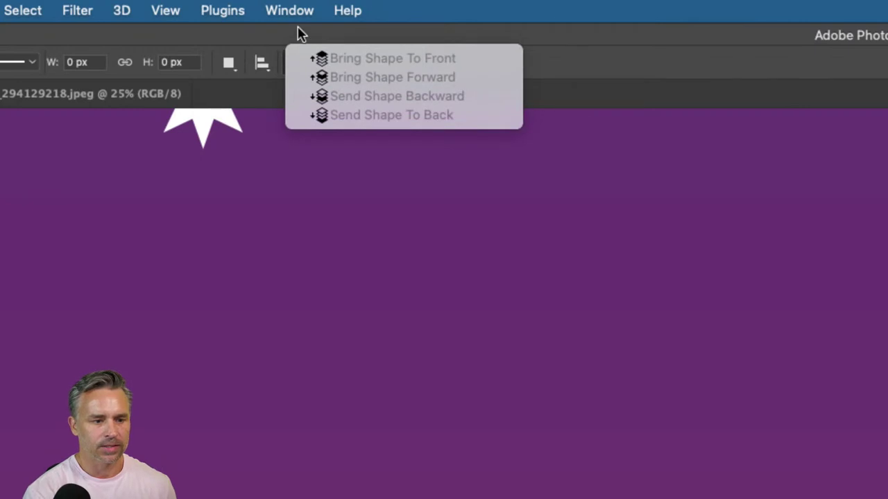
{"action": "left_click", "coordinate": [332, 63]}
{"action": "left_click", "coordinate": [326, 62]}
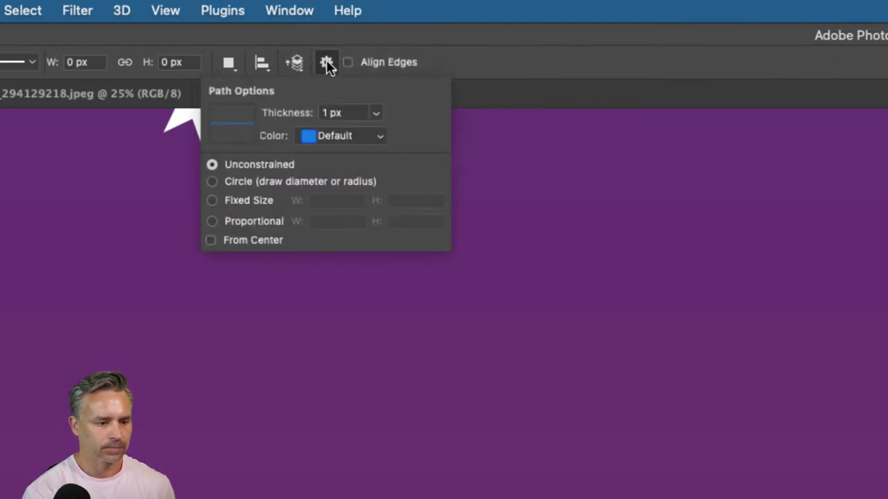
{"action": "left_click", "coordinate": [430, 48]}
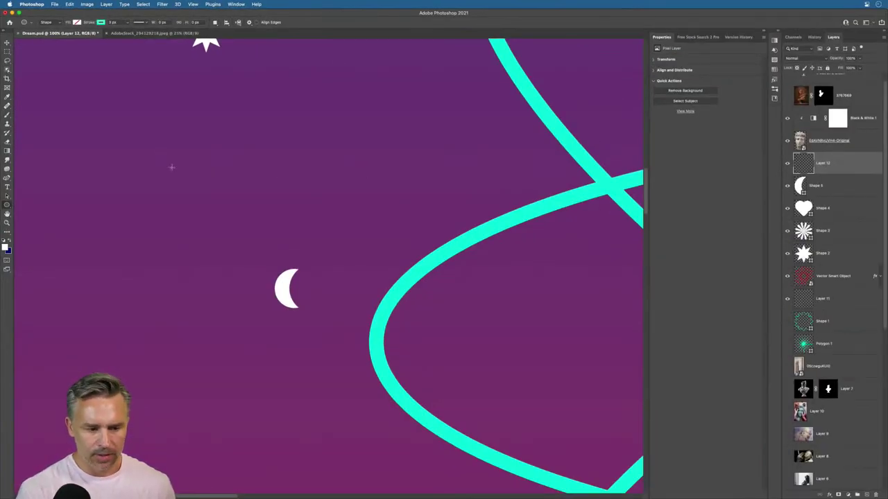
Step: Draw two overlapping cyan-outlined circles above the moon and move them right and down
{"action": "mouse_move", "coordinate": [151, 126]}
{"action": "left_mouse_down"}
{"action": "mouse_move", "coordinate": [177, 170]}
{"action": "mouse_move", "coordinate": [254, 247]}
{"action": "mouse_move", "coordinate": [258, 235]}
{"action": "left_mouse_up"}
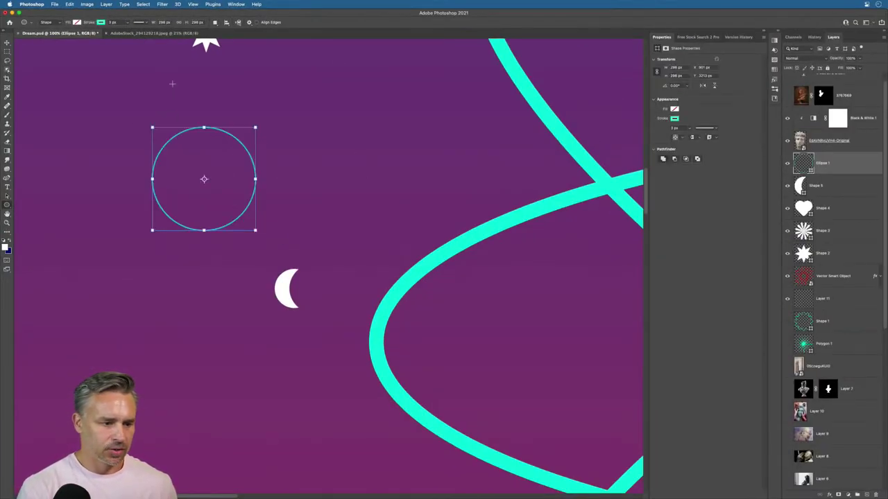
{"action": "left_click_drag", "start_coordinate": [177, 102], "coordinate": [267, 193]}
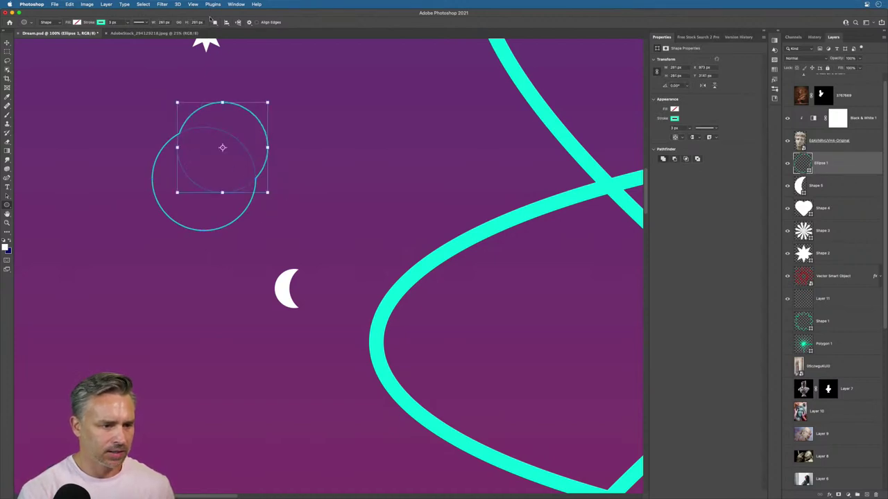
{"action": "left_click", "coordinate": [214, 22]}
{"action": "key", "text": "super+Tab"}
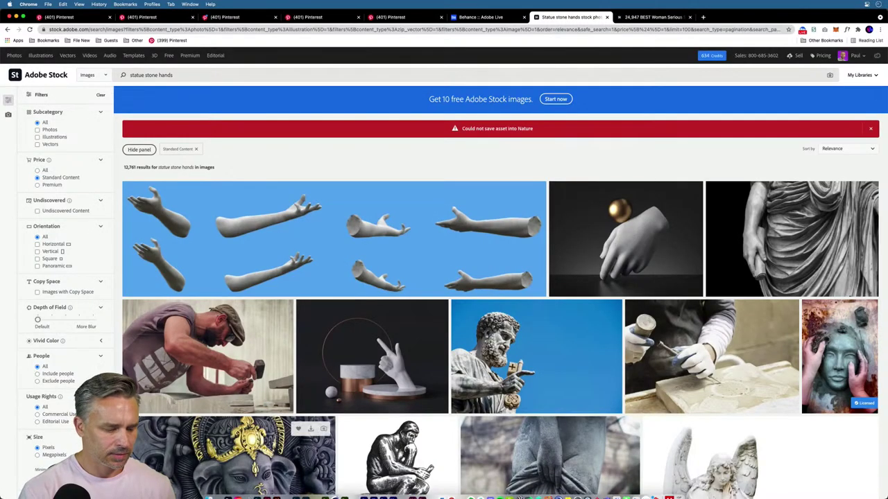
{"action": "left_click", "coordinate": [257, 491]}
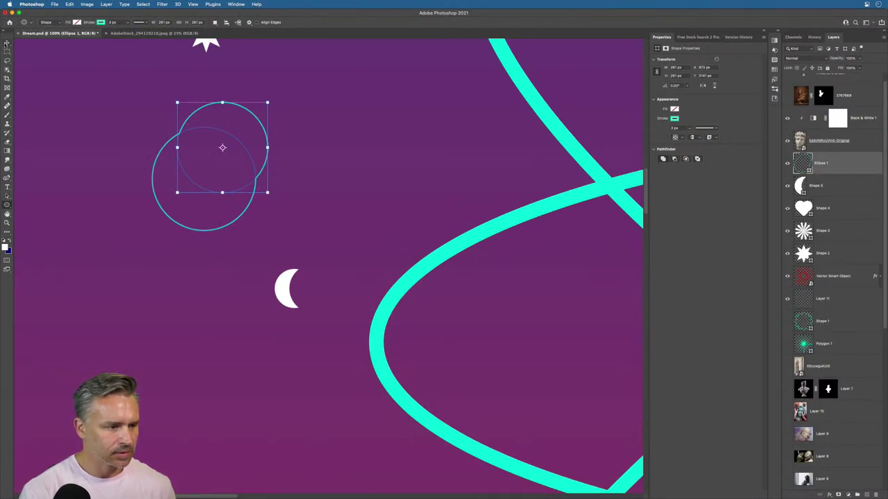
{"action": "left_click", "coordinate": [7, 43]}
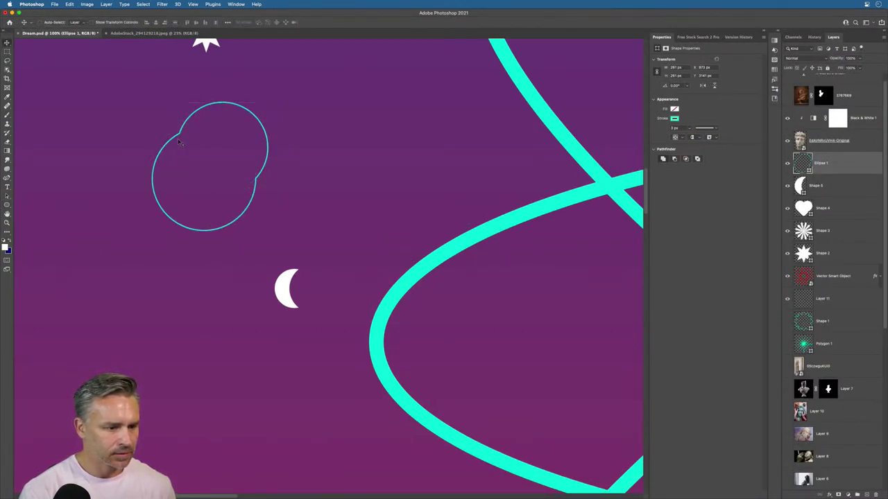
{"action": "left_click_drag", "start_coordinate": [177, 137], "coordinate": [251, 164]}
Step: Try Intersect, then Combine Shapes to merge the circles, and delete the ellipse layer
{"action": "key", "text": "a"}
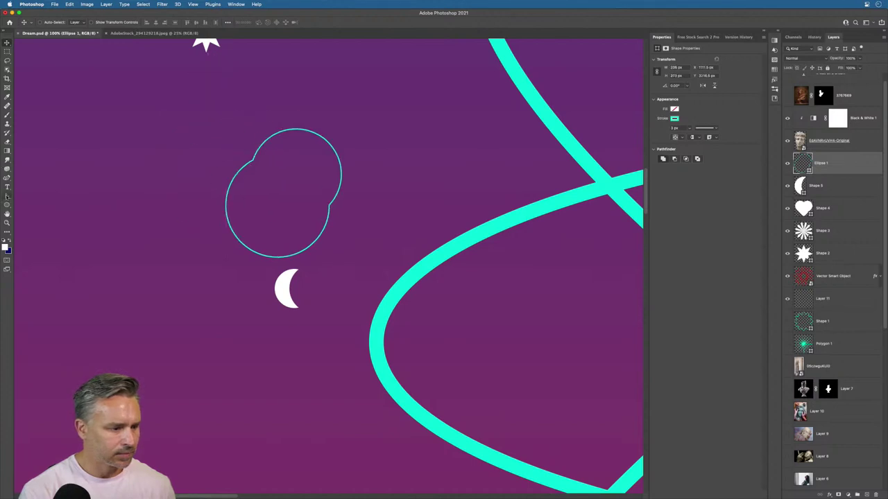
{"action": "left_click", "coordinate": [245, 22]}
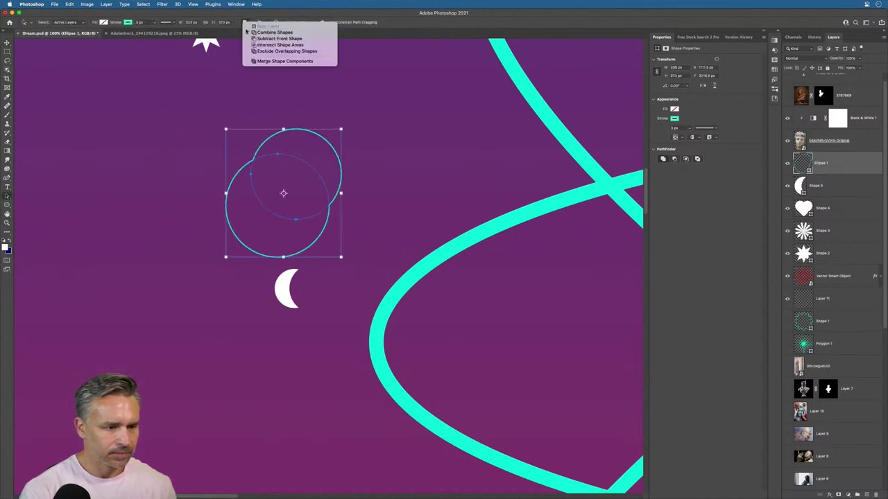
{"action": "left_click", "coordinate": [255, 45]}
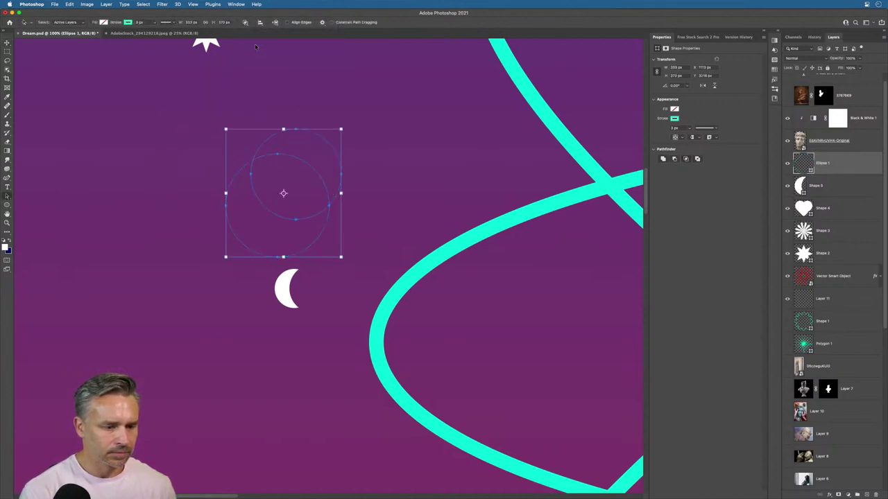
{"action": "left_click", "coordinate": [250, 22]}
{"action": "left_click", "coordinate": [254, 29]}
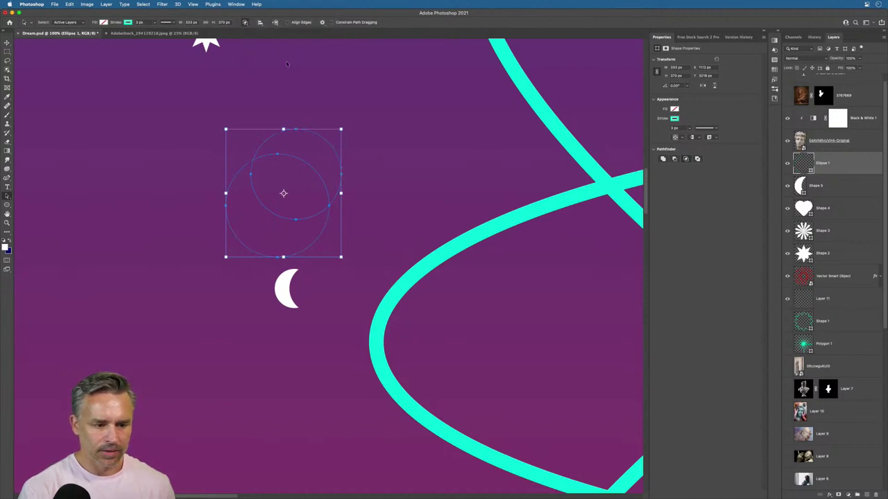
{"action": "left_click_drag", "start_coordinate": [822, 167], "coordinate": [875, 494]}
Step: Zoom out and enlarge the four small icons together with Free Transform
{"action": "key", "text": "super+0"}
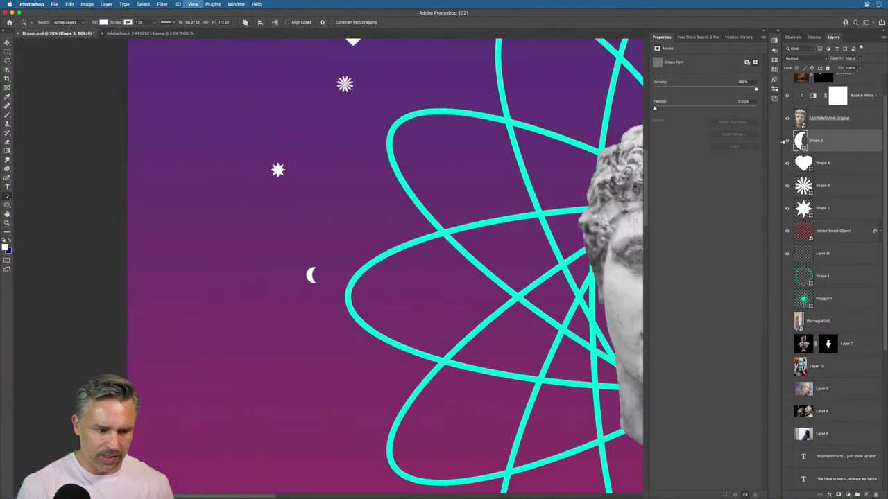
{"action": "key", "text": "super+minus"}
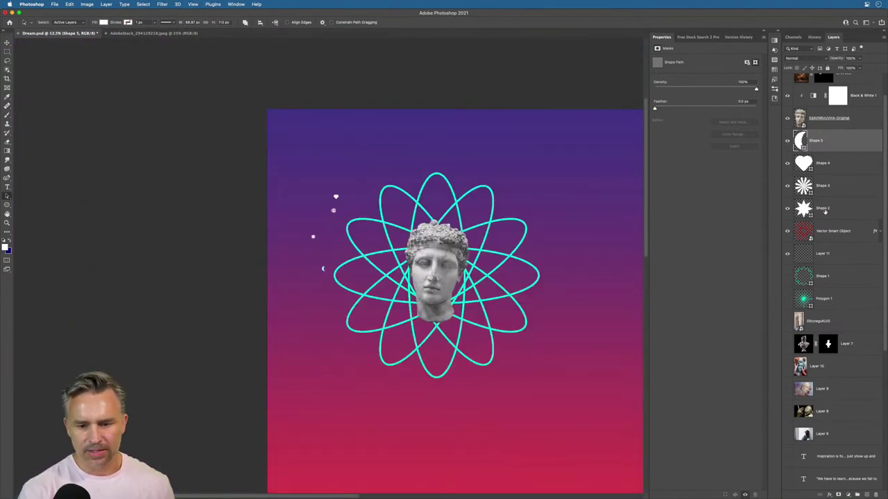
{"action": "left_click", "coordinate": [816, 209], "text": "shift"}
{"action": "key", "text": "super+t"}
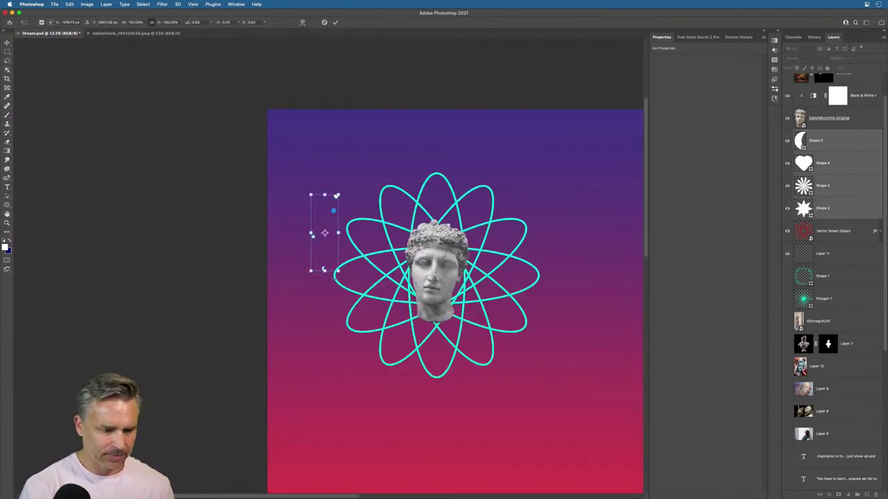
{"action": "left_click_drag", "start_coordinate": [338, 271], "coordinate": [441, 406]}
{"action": "key", "text": "Return"}
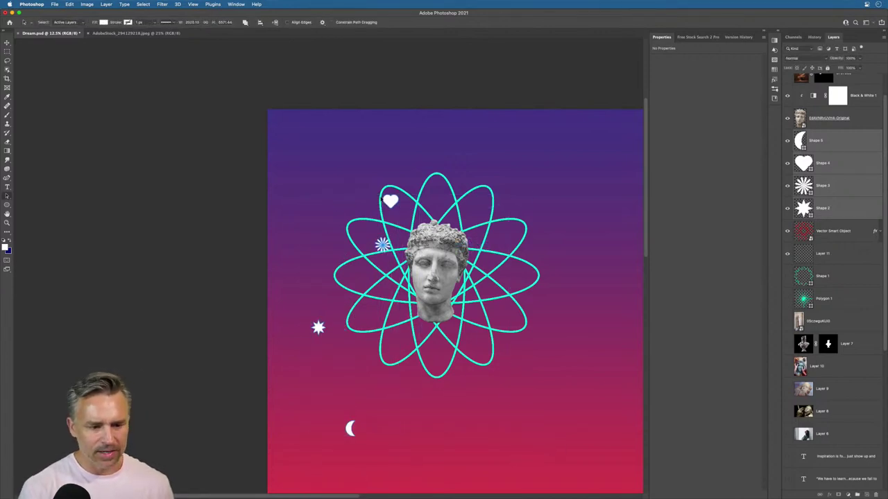
Step: Place the heart above, sunburst right, star left and moon below the orbit rings
{"action": "left_click_drag", "start_coordinate": [390, 202], "coordinate": [438, 160]}
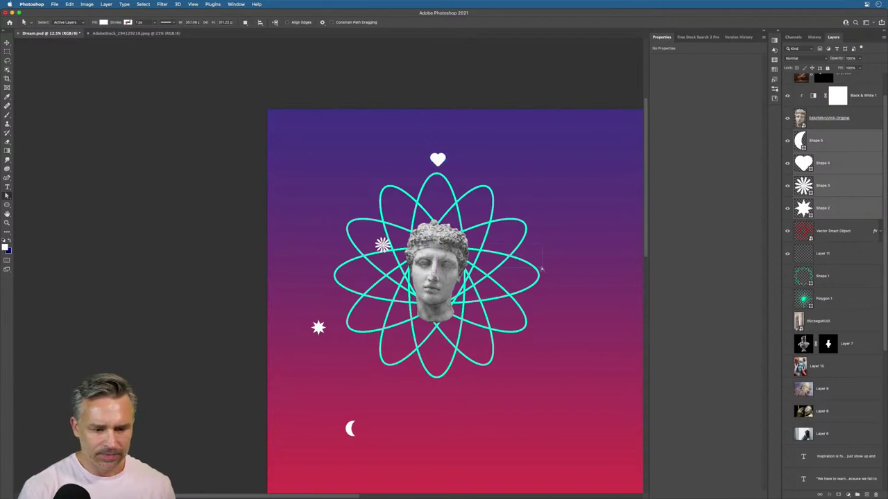
{"action": "key", "text": "v"}
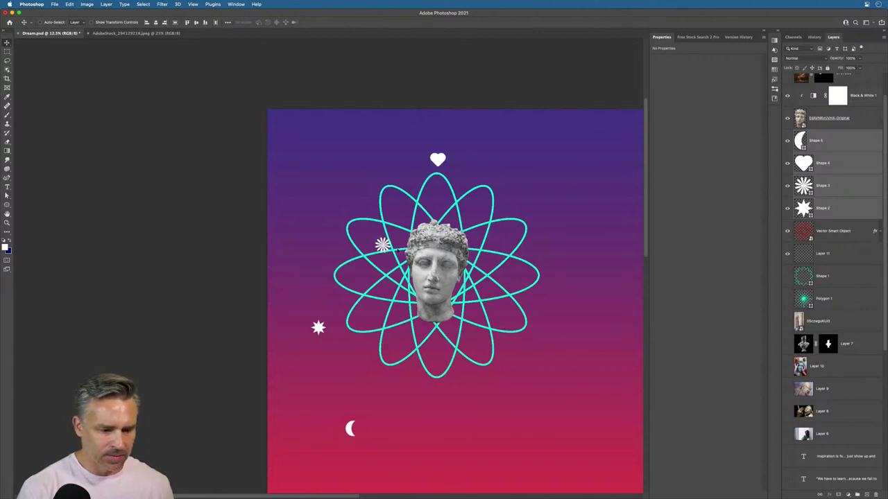
{"action": "left_click", "coordinate": [382, 246]}
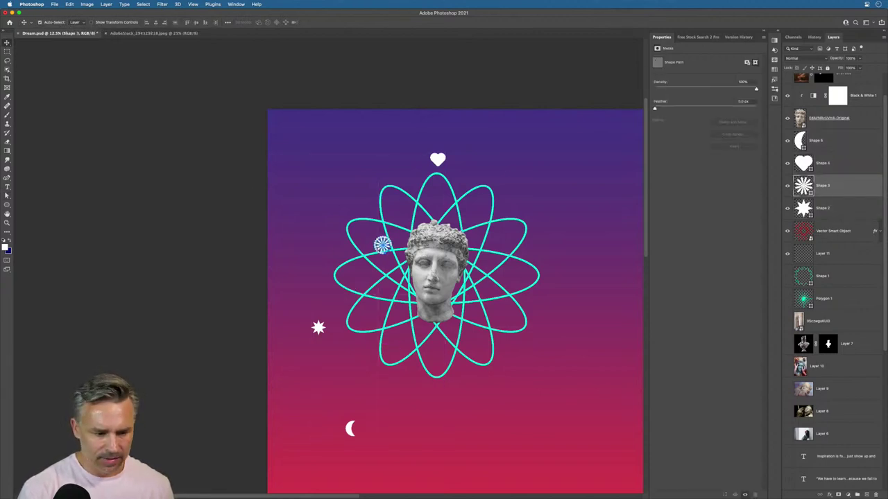
{"action": "left_click_drag", "start_coordinate": [382, 246], "coordinate": [551, 253]}
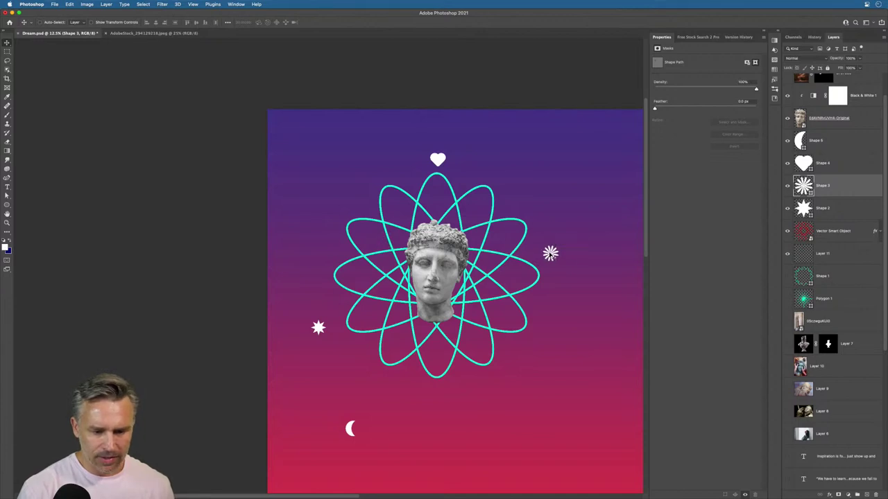
{"action": "left_click", "coordinate": [318, 328]}
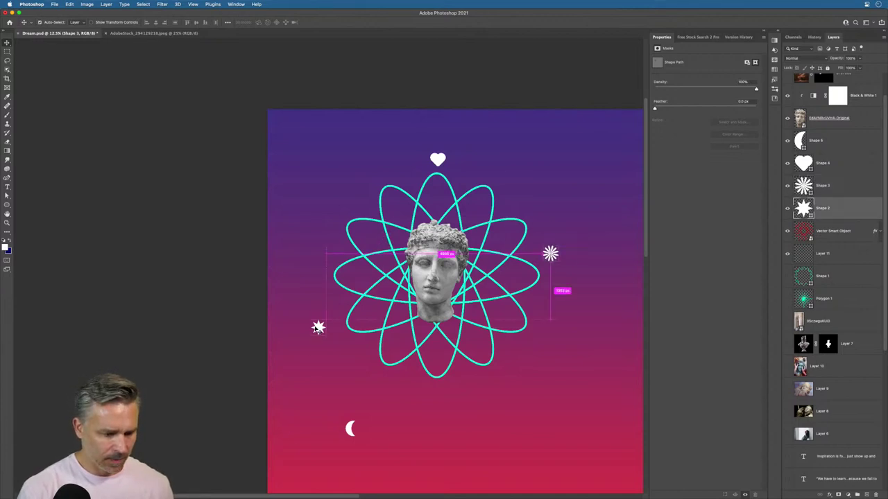
{"action": "left_click_drag", "start_coordinate": [318, 328], "coordinate": [315, 268]}
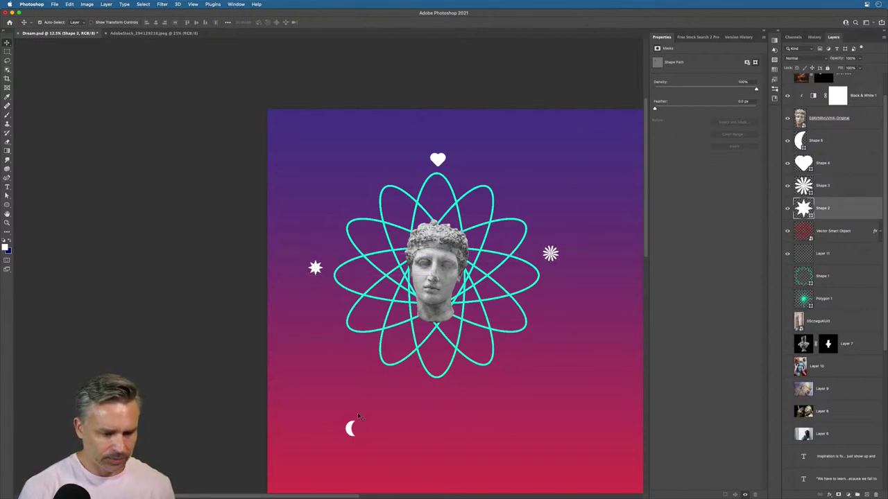
{"action": "left_click_drag", "start_coordinate": [352, 427], "coordinate": [436, 396]}
Step: Select the moon's path and zoom in to inspect it, then fit the canvas again
{"action": "left_click", "coordinate": [7, 197]}
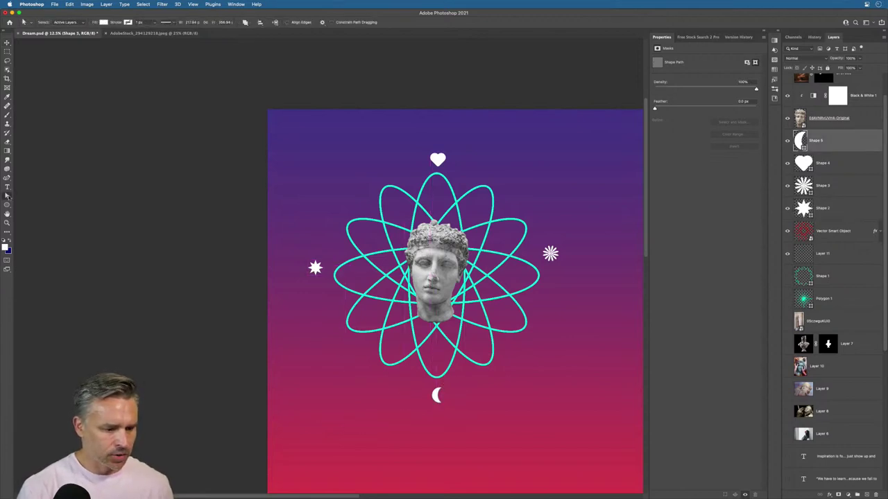
{"action": "left_click", "coordinate": [436, 395]}
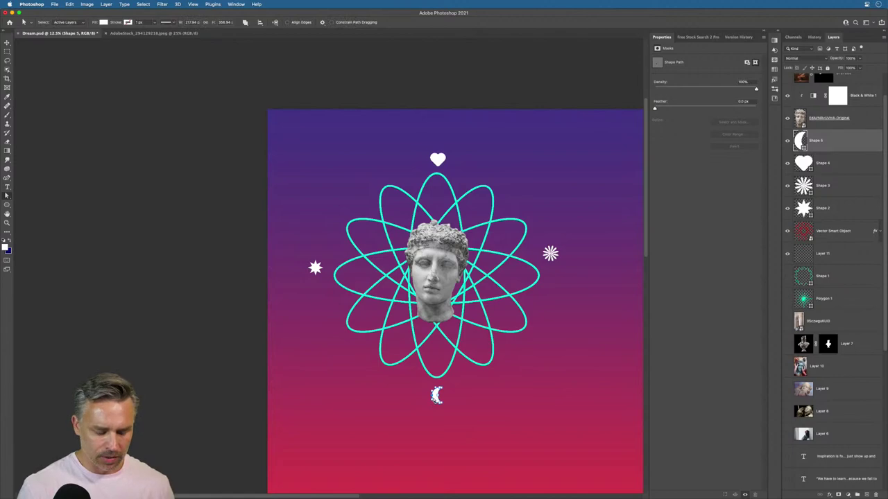
{"action": "key", "text": "super+equal"}
{"action": "scroll", "coordinate": [433, 398], "scroll_direction": "right", "scroll_amount": 5}
{"action": "scroll", "coordinate": [433, 398], "scroll_direction": "down", "scroll_amount": 8}
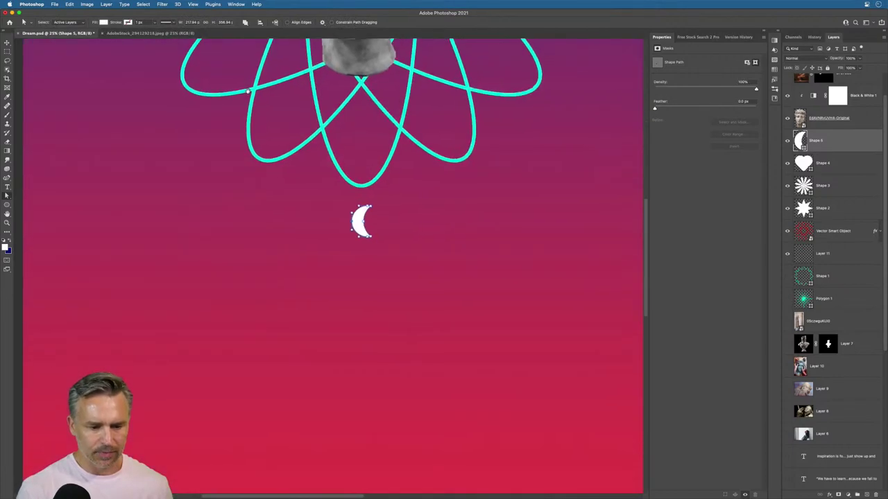
{"action": "scroll", "coordinate": [433, 398], "scroll_direction": "up", "scroll_amount": 6}
{"action": "left_click", "coordinate": [7, 42]}
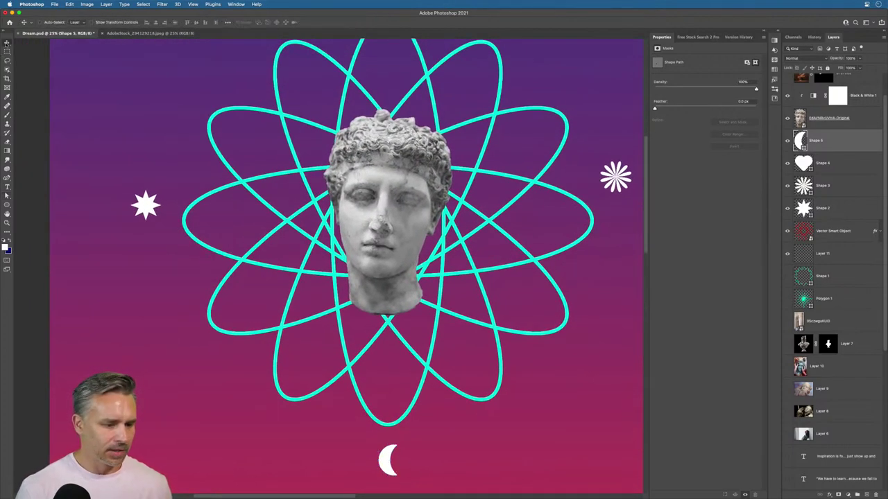
{"action": "key", "text": "super+0"}
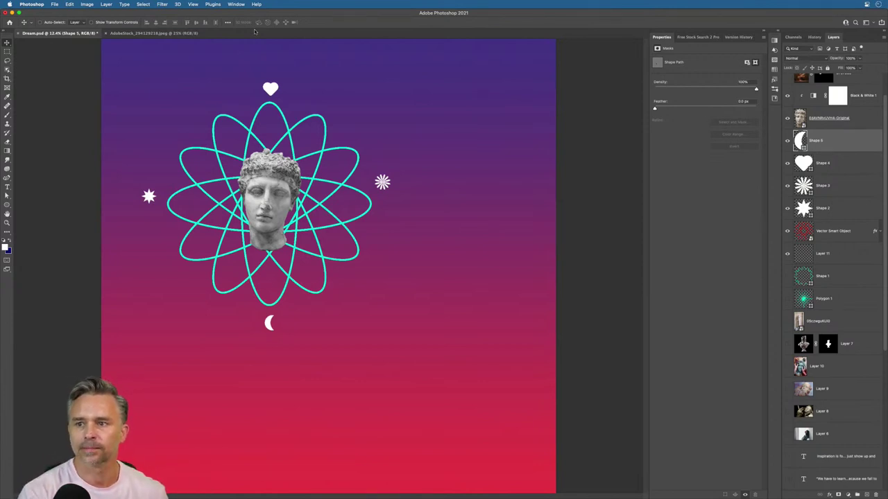
Step: Select all collage layers from Black & White 1 to Layer 11 and centre them
{"action": "left_click", "coordinate": [818, 208], "text": "shift"}
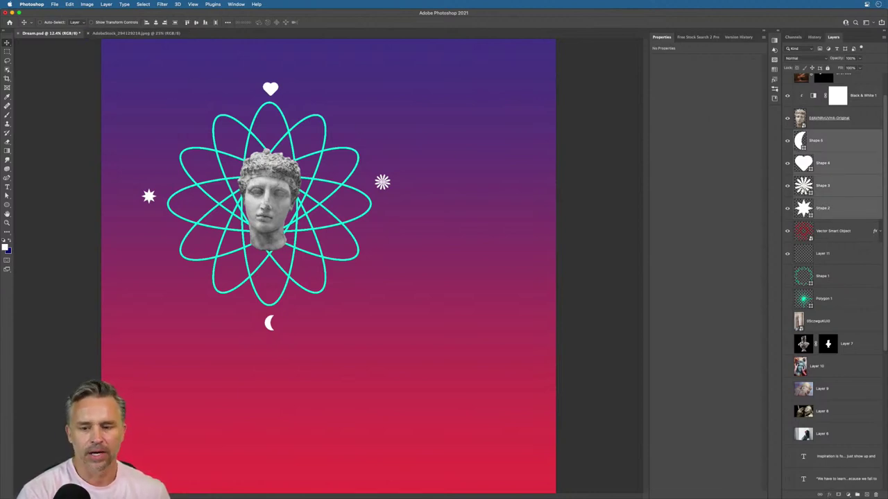
{"action": "left_click", "coordinate": [823, 254]}
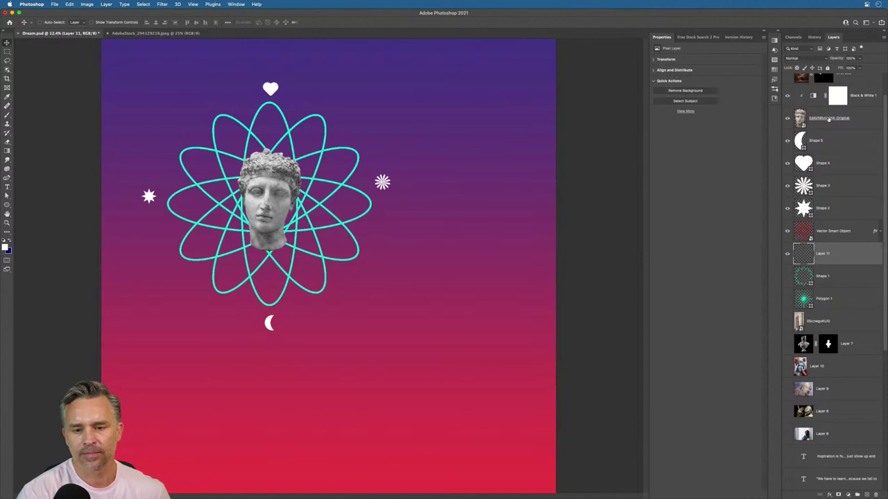
{"action": "scroll", "coordinate": [833, 132], "scroll_direction": "up", "scroll_amount": 2}
{"action": "left_click", "coordinate": [853, 130], "text": "shift"}
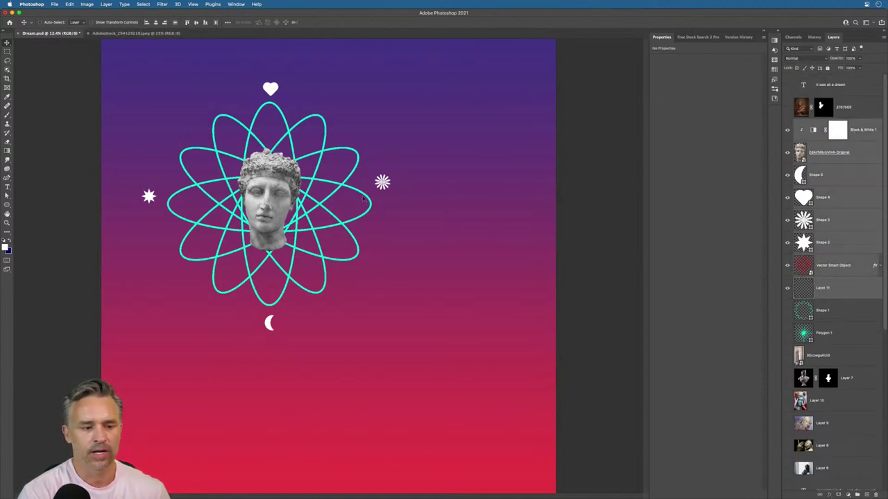
{"action": "left_click_drag", "start_coordinate": [257, 185], "coordinate": [322, 262]}
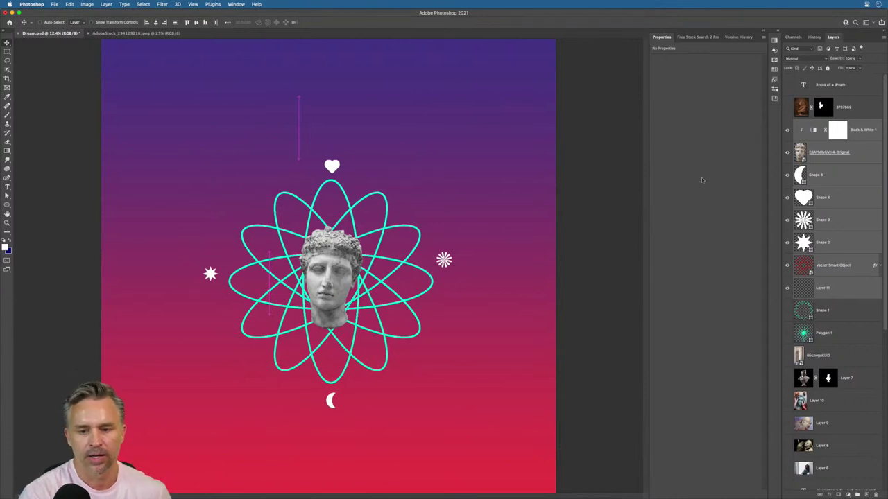
Step: Lower the sunburst level with the head and nudge the left star to match
{"action": "left_click", "coordinate": [305, 303]}
{"action": "left_click", "coordinate": [444, 261]}
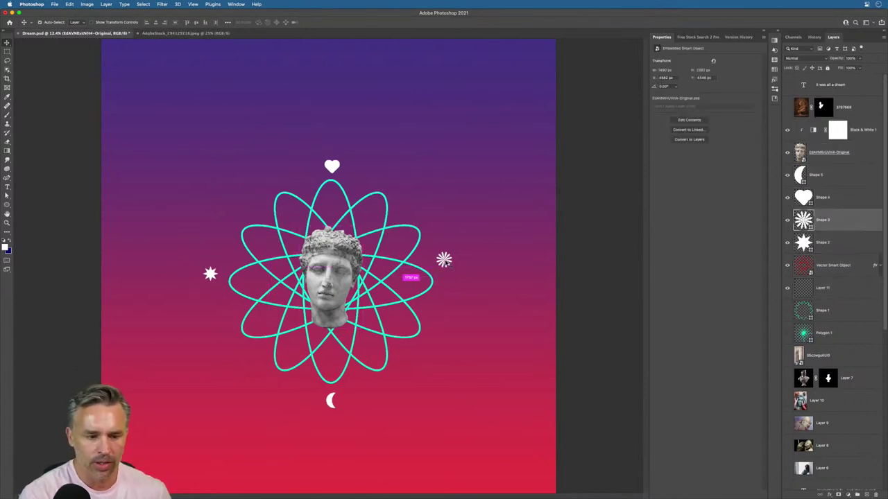
{"action": "left_click_drag", "start_coordinate": [445, 262], "coordinate": [451, 283]}
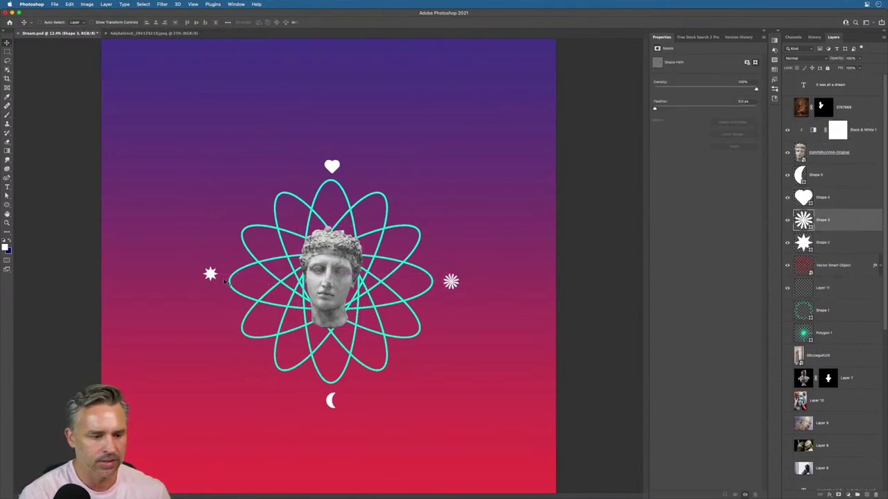
{"action": "left_click_drag", "start_coordinate": [210, 274], "coordinate": [205, 281]}
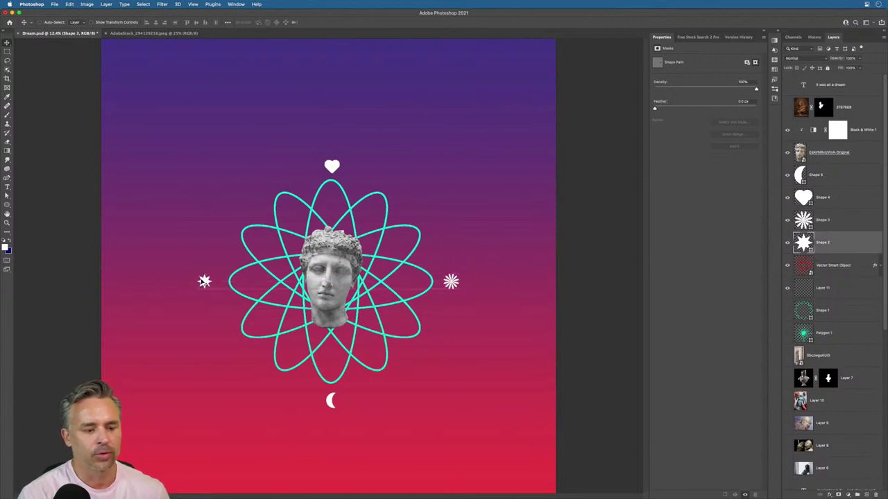
{"action": "left_click", "coordinate": [332, 167]}
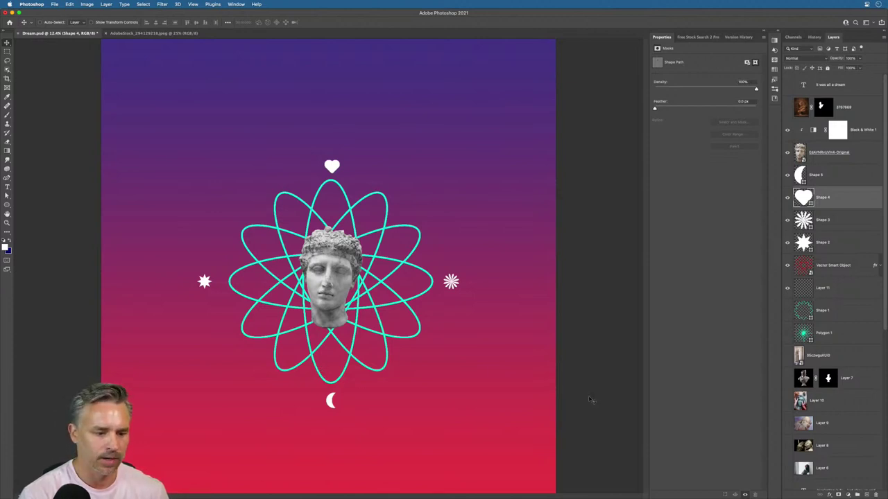
Step: Recolour the Shape 2 star and Shape 3 sunburst with the orbit rings' turquoise
{"action": "left_click", "coordinate": [822, 244]}
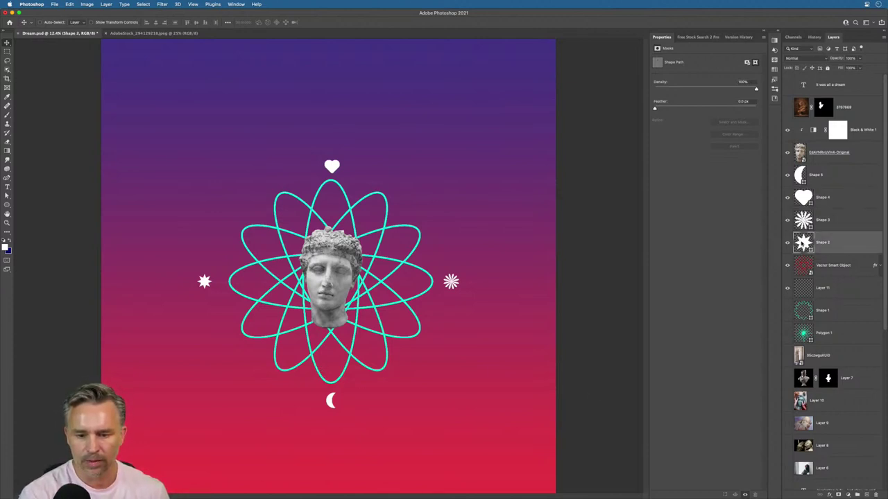
{"action": "double_click", "coordinate": [803, 243]}
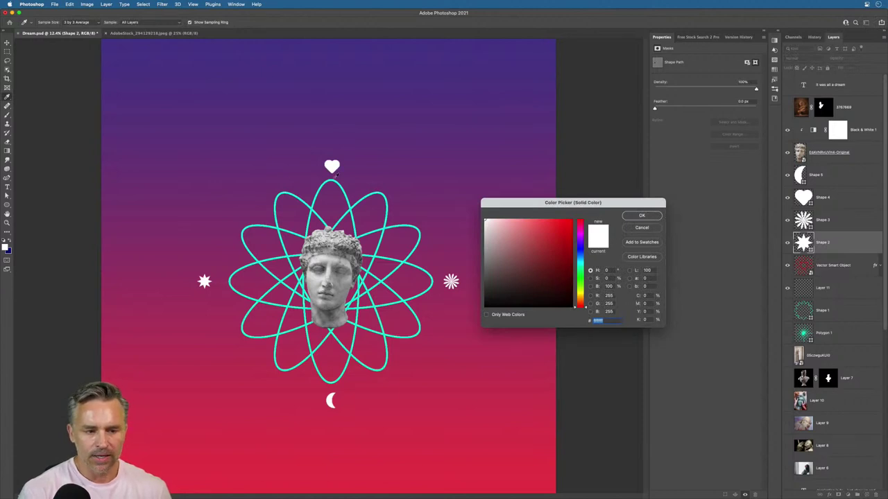
{"action": "left_click", "coordinate": [333, 182]}
{"action": "left_click", "coordinate": [641, 215]}
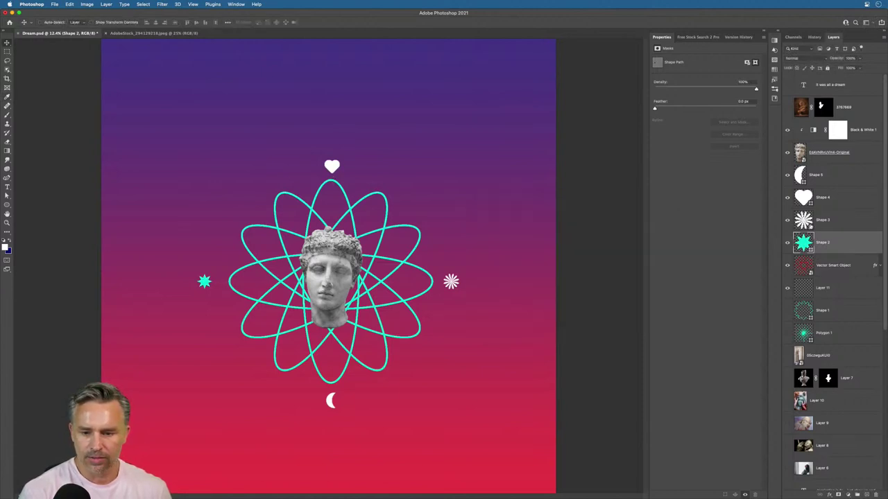
{"action": "double_click", "coordinate": [803, 220]}
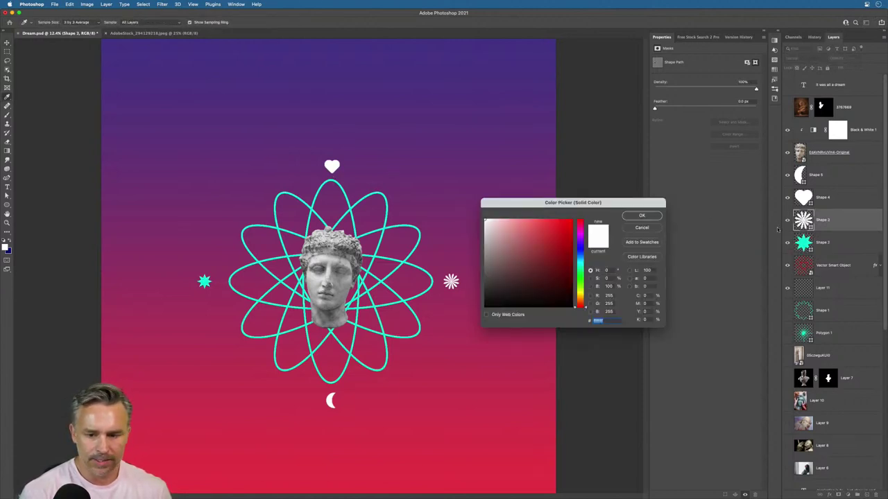
{"action": "left_click", "coordinate": [311, 205]}
{"action": "left_click", "coordinate": [642, 215]}
Step: Recolour the heart, resampling the orbit rings until it gets the bright turquoise
{"action": "double_click", "coordinate": [802, 197]}
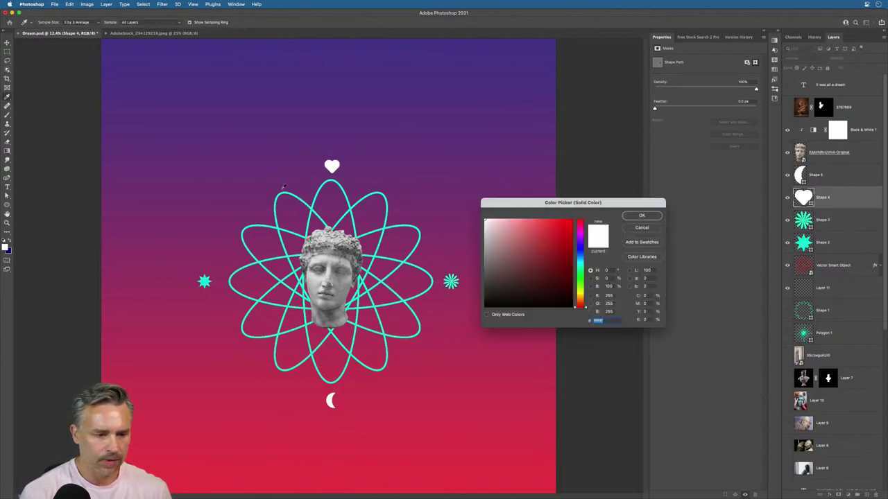
{"action": "left_click", "coordinate": [286, 192]}
{"action": "key", "text": "Return"}
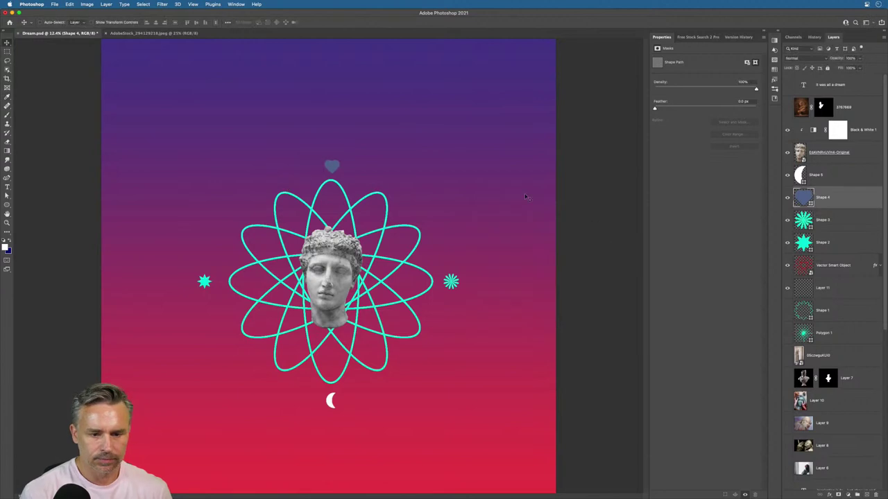
{"action": "double_click", "coordinate": [807, 197]}
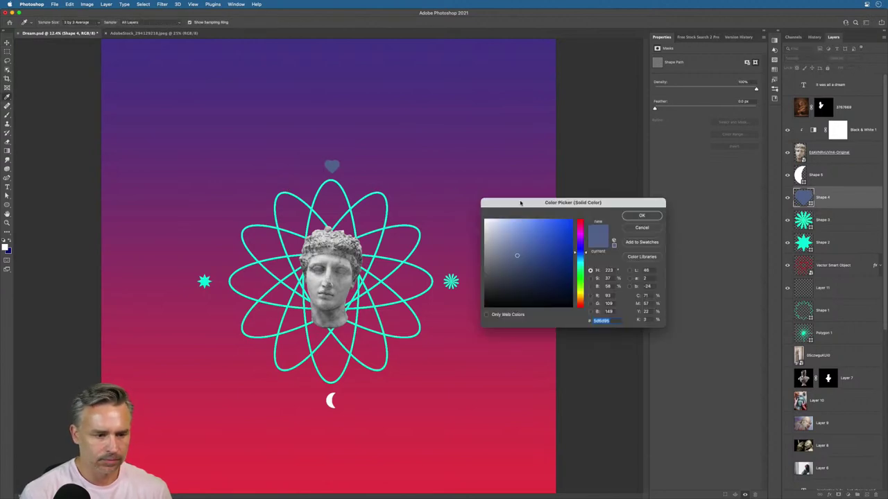
{"action": "left_click", "coordinate": [246, 227]}
{"action": "left_click", "coordinate": [641, 215]}
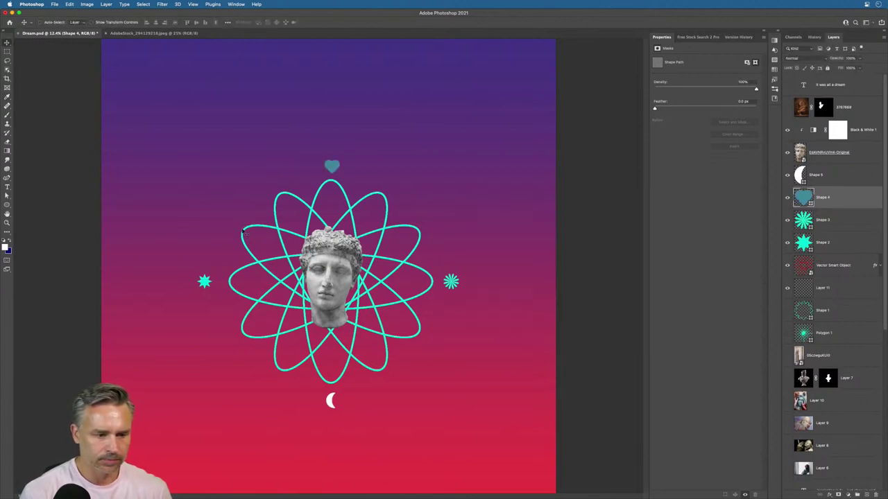
{"action": "double_click", "coordinate": [801, 198]}
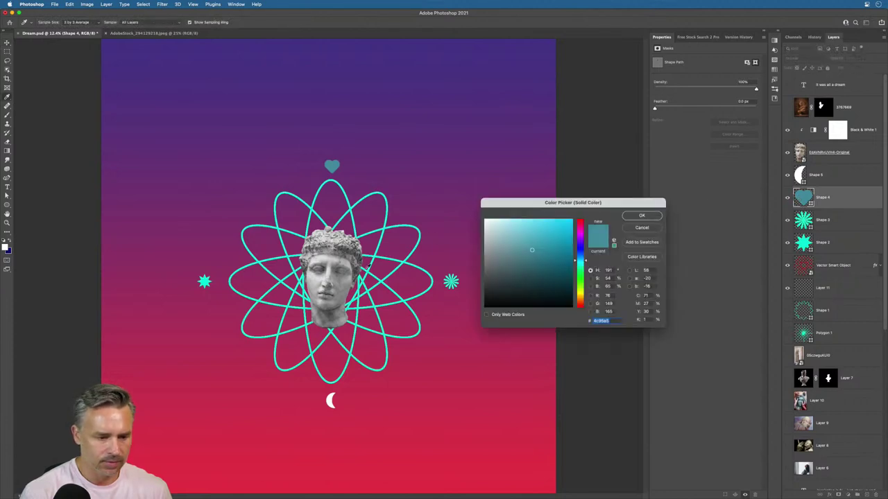
{"action": "left_click", "coordinate": [369, 268]}
{"action": "key", "text": "Return"}
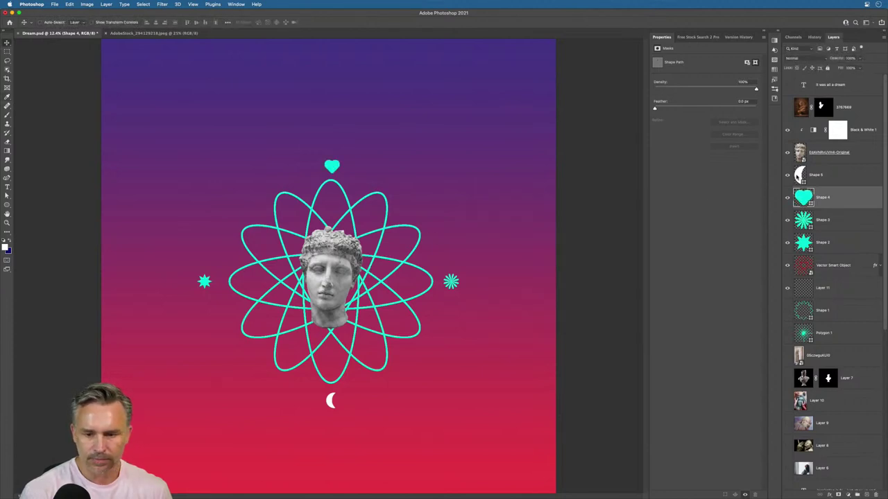
Step: Fill the moon with the heart's turquoise, then select the Vector Smart Object layer
{"action": "double_click", "coordinate": [801, 175]}
{"action": "left_click", "coordinate": [328, 166]}
{"action": "key", "text": "Return"}
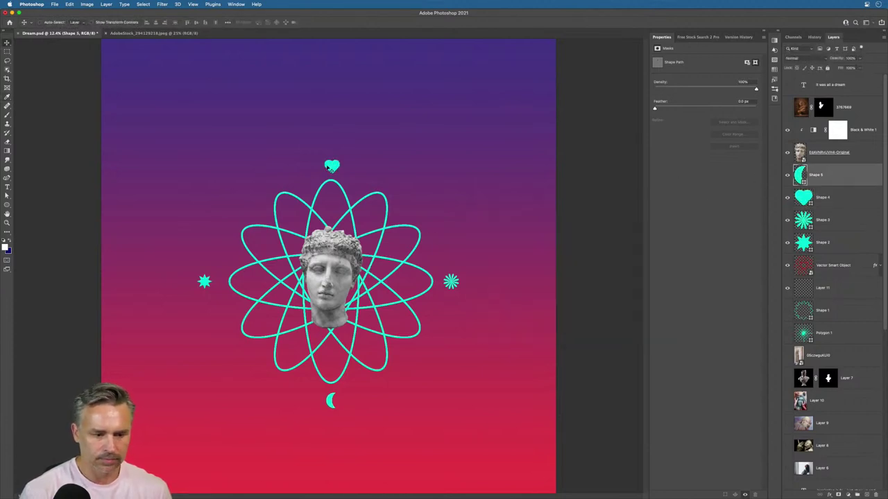
{"action": "left_click", "coordinate": [811, 281]}
{"action": "left_click", "coordinate": [836, 270]}
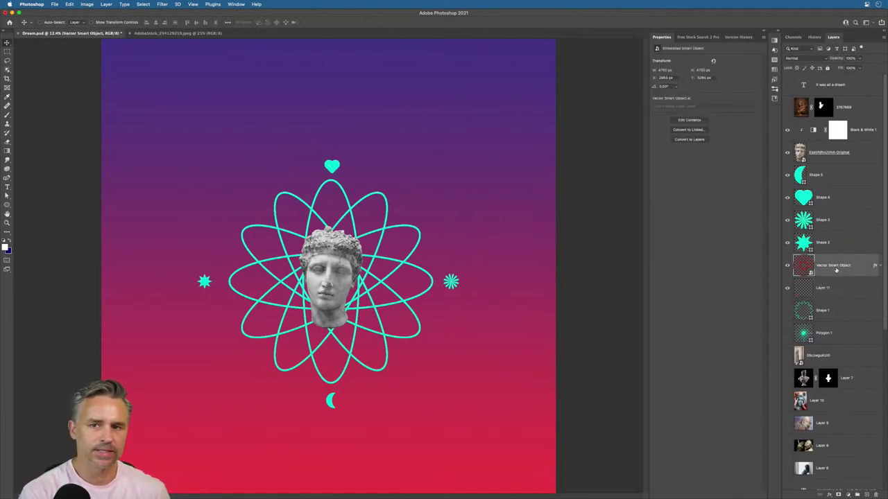
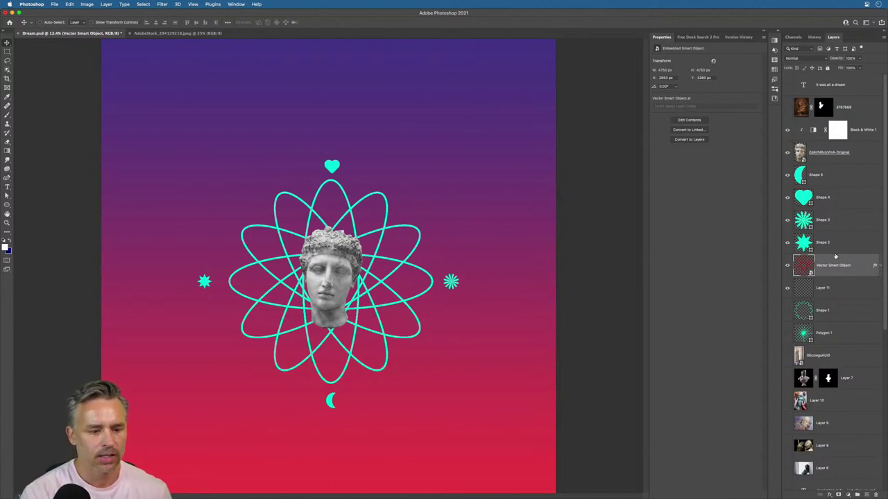
Step: Group Black & White 1 through Layer 11 into Group 1, move it to the top, and hide it
{"action": "left_click", "coordinate": [824, 179]}
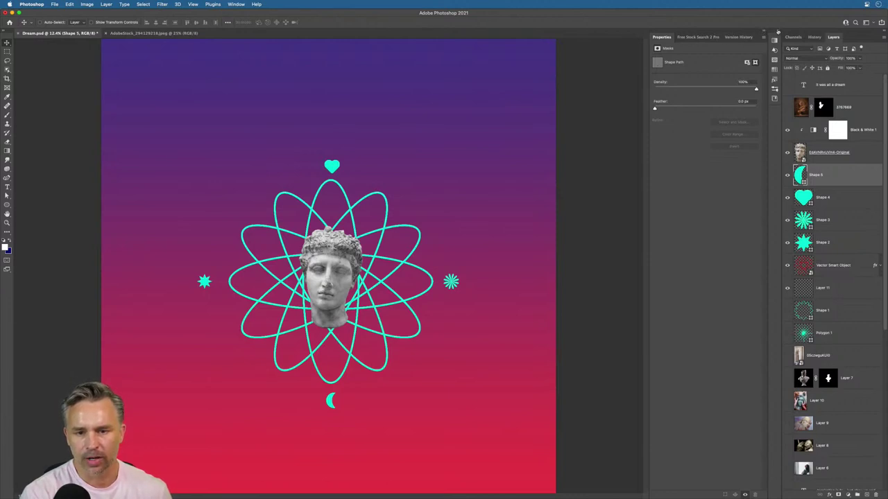
{"action": "left_click", "coordinate": [777, 32]}
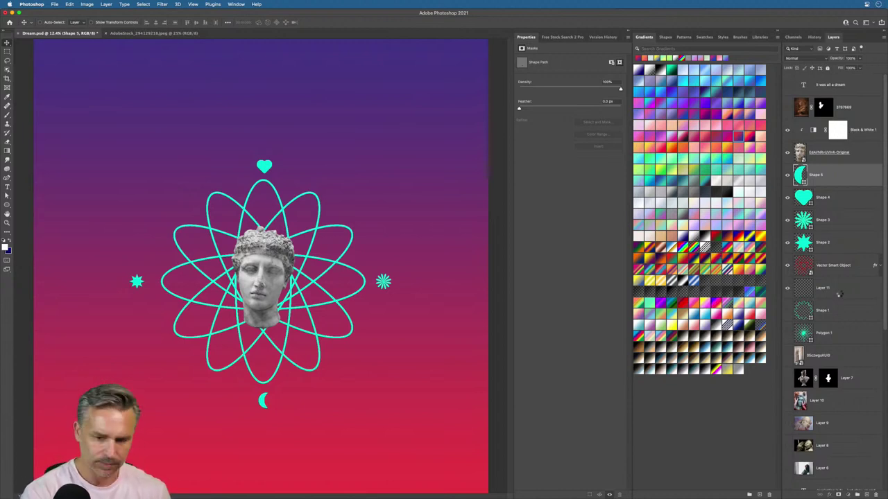
{"action": "left_click", "coordinate": [839, 292]}
{"action": "key", "text": "super+g"}
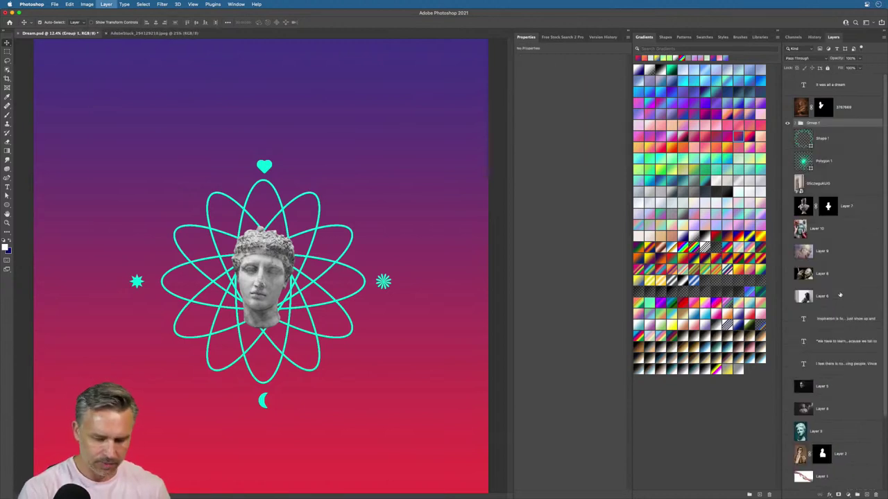
{"action": "left_click_drag", "start_coordinate": [805, 127], "coordinate": [790, 79]}
{"action": "left_click", "coordinate": [788, 78]}
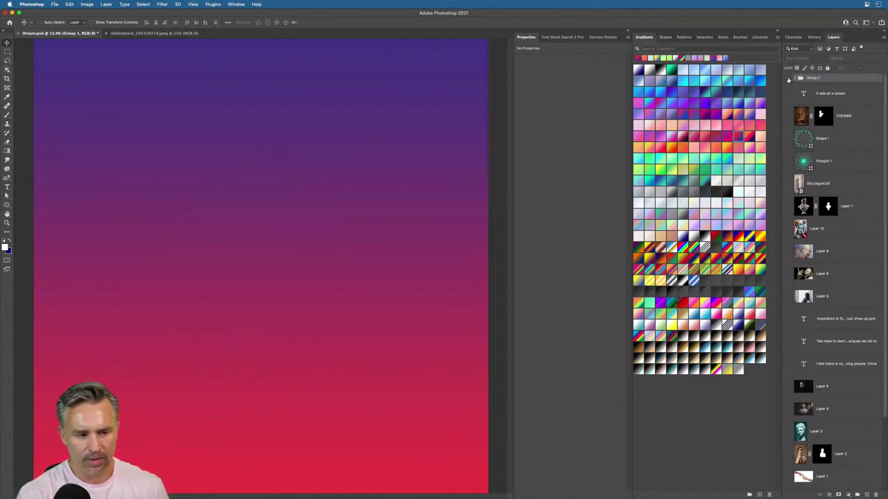
Step: Browse the Shapes library, then make the bust layer, Layer 7, visible and select it
{"action": "left_click", "coordinate": [835, 191]}
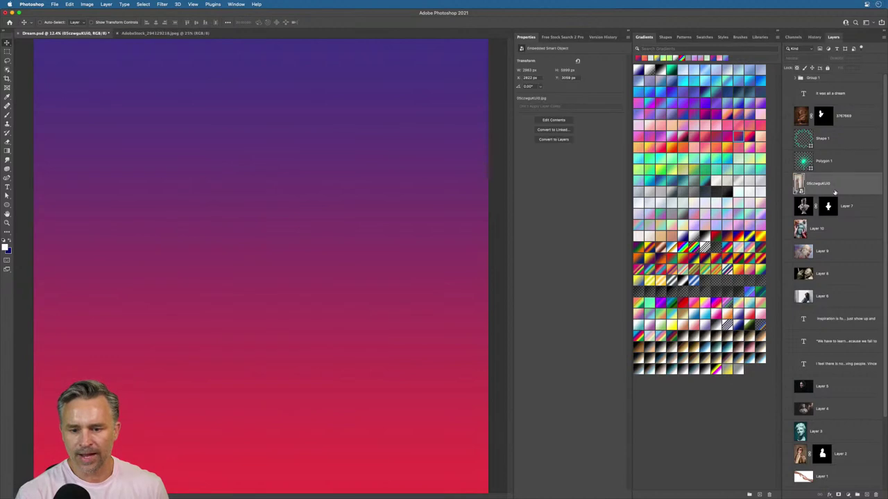
{"action": "left_click", "coordinate": [663, 37]}
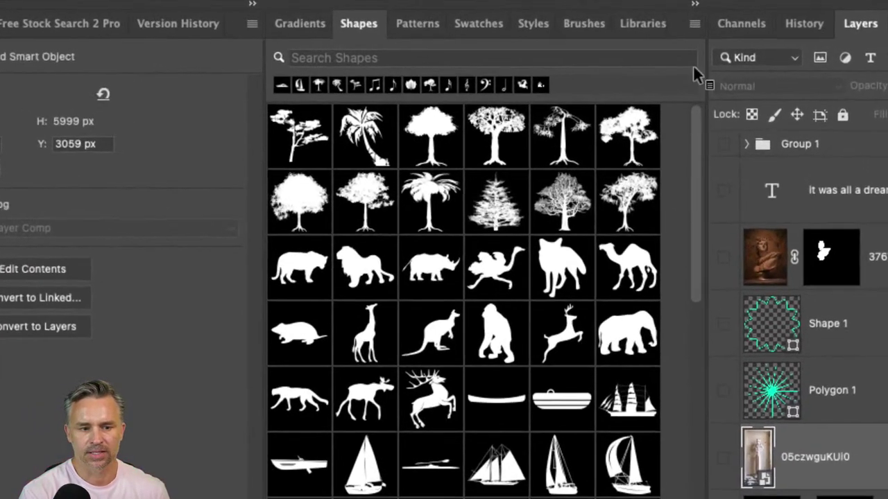
{"action": "scroll", "coordinate": [519, 222], "scroll_direction": "down", "scroll_amount": 5}
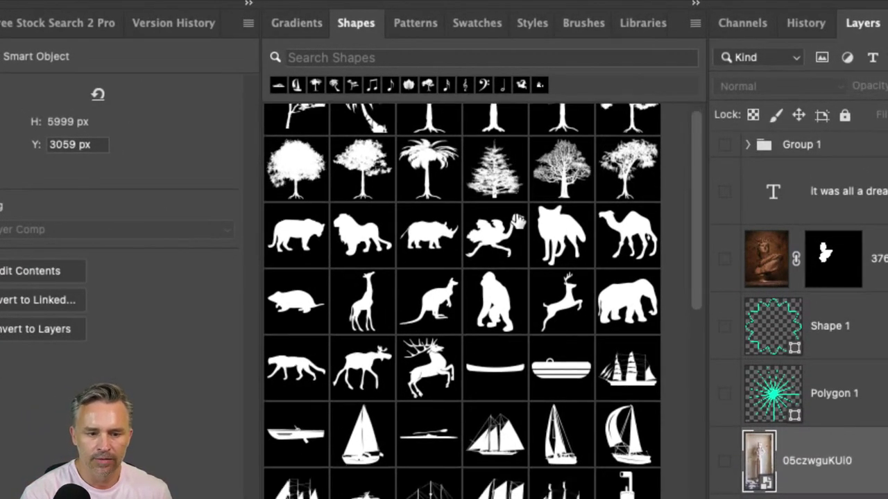
{"action": "scroll", "coordinate": [518, 222], "scroll_direction": "down", "scroll_amount": 20}
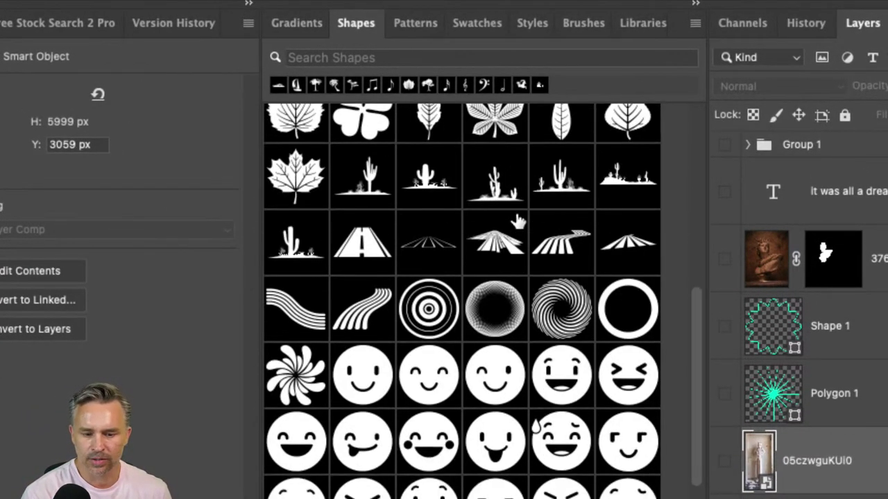
{"action": "scroll", "coordinate": [516, 221], "scroll_direction": "down", "scroll_amount": 5}
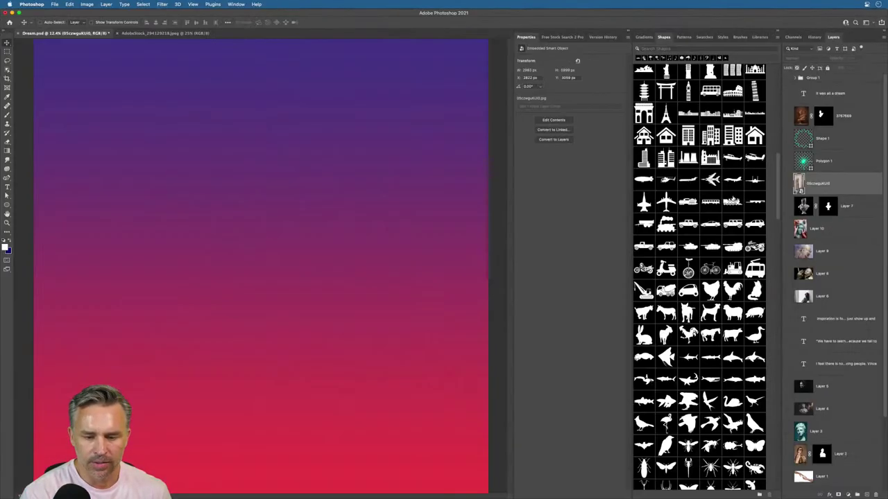
{"action": "scroll", "coordinate": [699, 277], "scroll_direction": "down", "scroll_amount": 20}
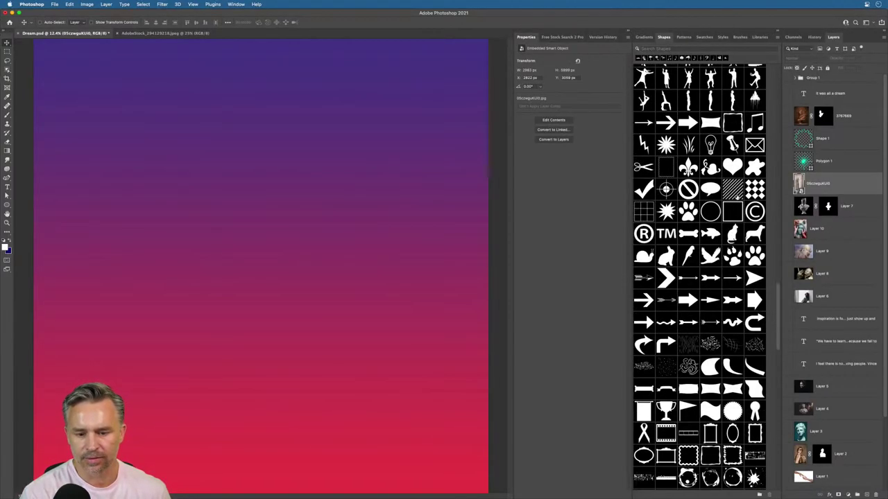
{"action": "scroll", "coordinate": [737, 197], "scroll_direction": "down", "scroll_amount": 10}
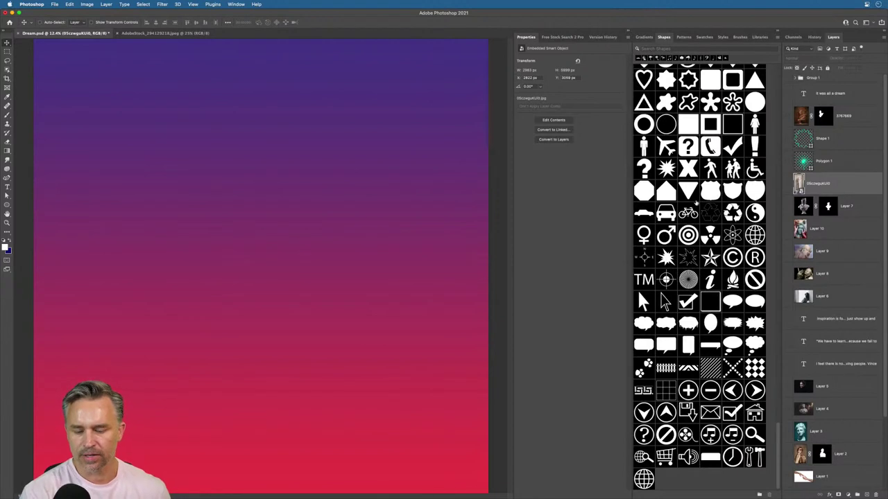
{"action": "left_click", "coordinate": [787, 207]}
{"action": "left_click", "coordinate": [840, 209]}
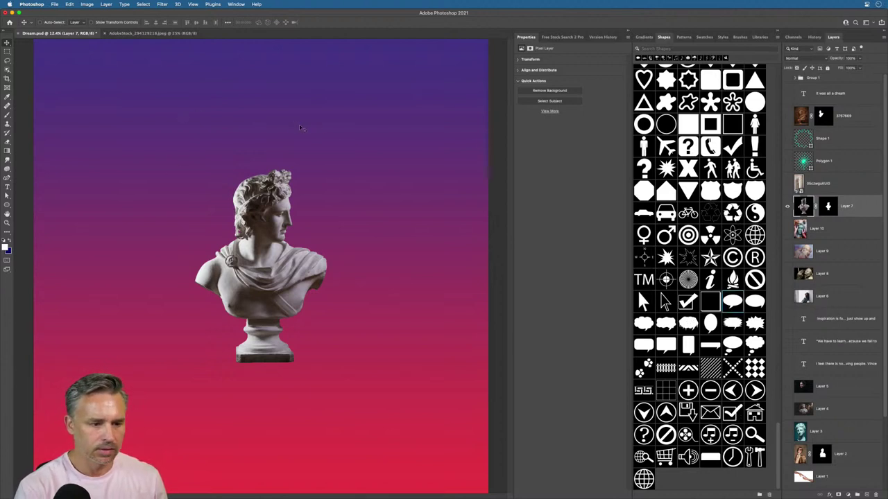
Step: Add a new layer and place a speech-bubble shape above the bust
{"action": "left_click", "coordinate": [866, 495]}
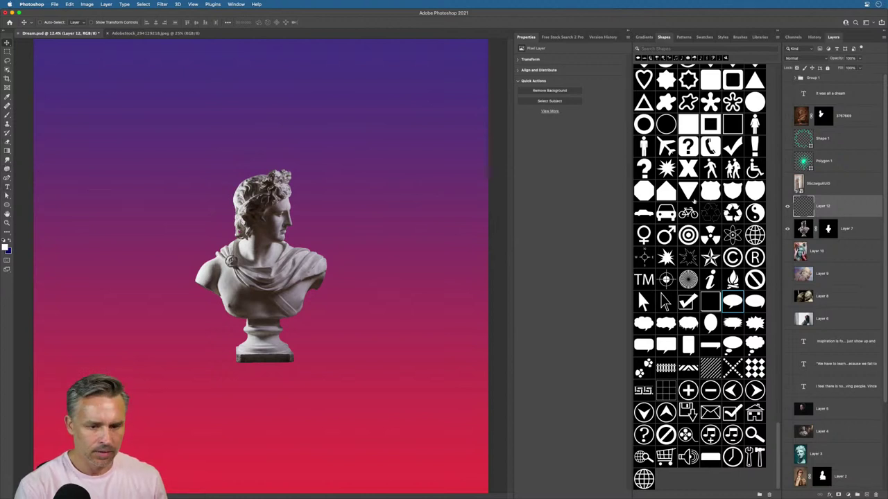
{"action": "left_click_drag", "start_coordinate": [733, 302], "coordinate": [420, 241]}
{"action": "key", "text": "Return"}
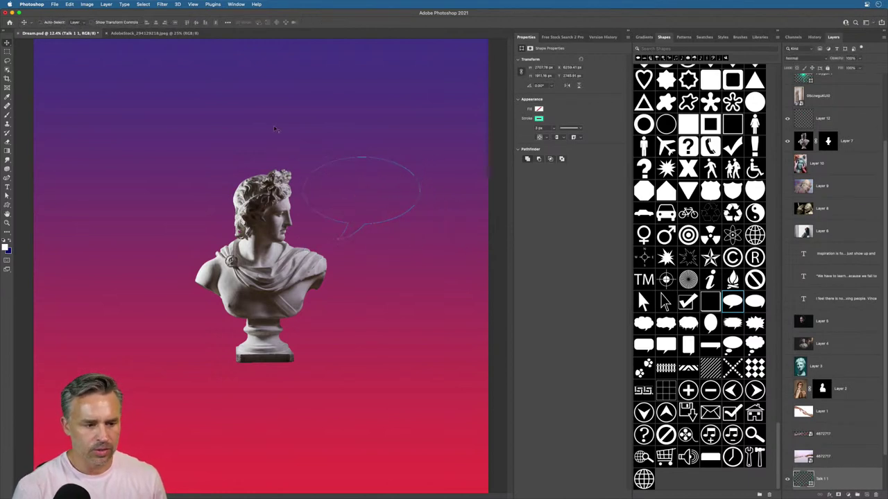
Step: Give the speech bubble a white fill and no stroke
{"action": "scroll", "coordinate": [832, 452], "scroll_direction": "down", "scroll_amount": 2}
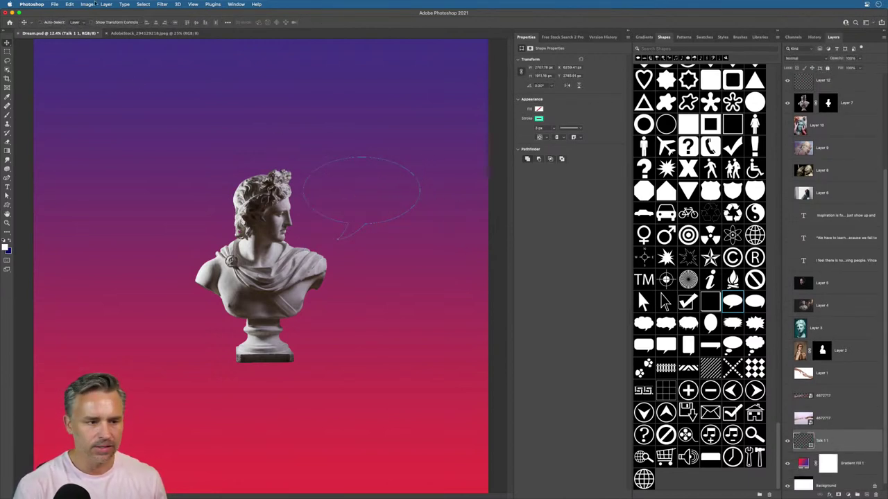
{"action": "left_click", "coordinate": [7, 206]}
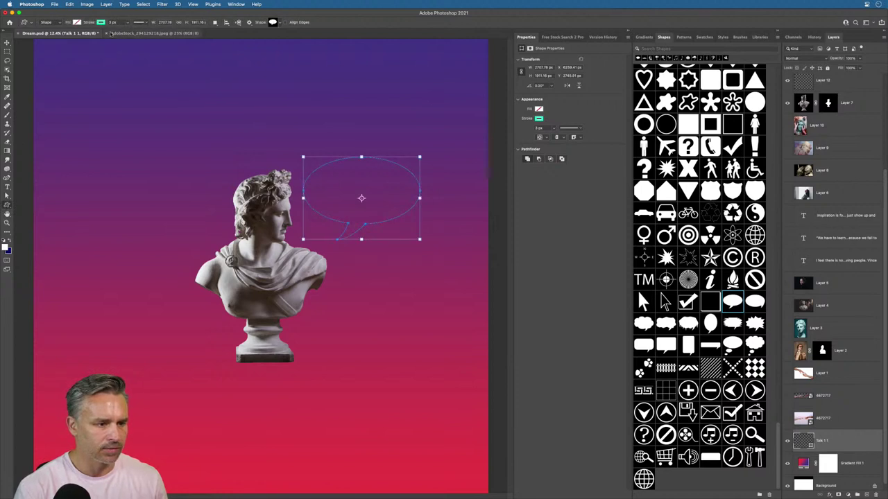
{"action": "left_click", "coordinate": [74, 22]}
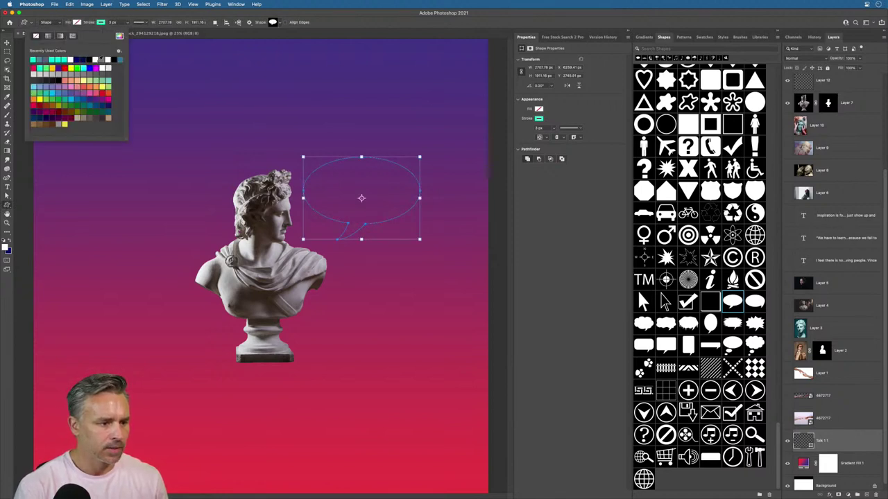
{"action": "left_click", "coordinate": [75, 59]}
{"action": "left_click", "coordinate": [102, 23]}
{"action": "left_click", "coordinate": [102, 23]}
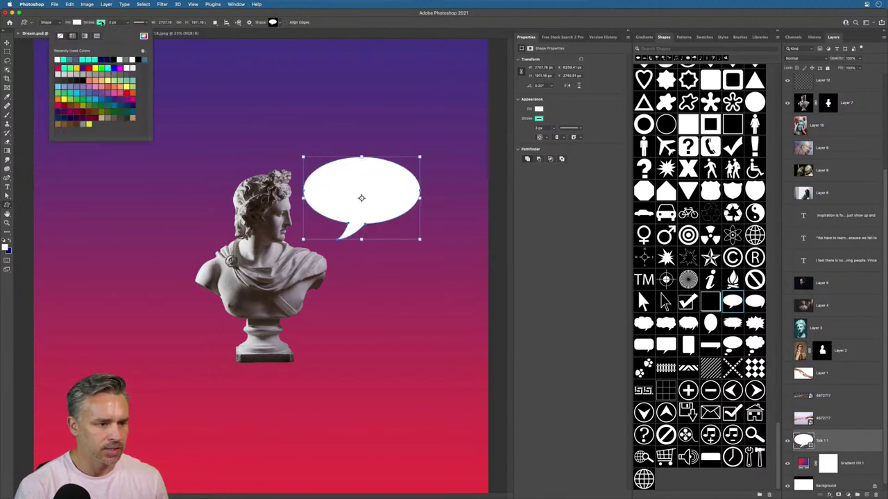
{"action": "left_click", "coordinate": [60, 36]}
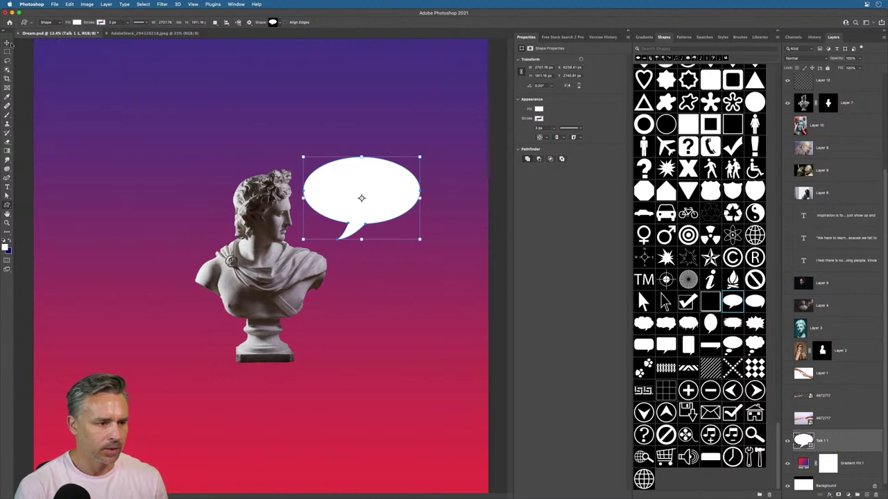
Step: Move the bubble up beside the bust's head and zoom in
{"action": "left_click", "coordinate": [7, 43]}
{"action": "left_click_drag", "start_coordinate": [319, 190], "coordinate": [308, 163]}
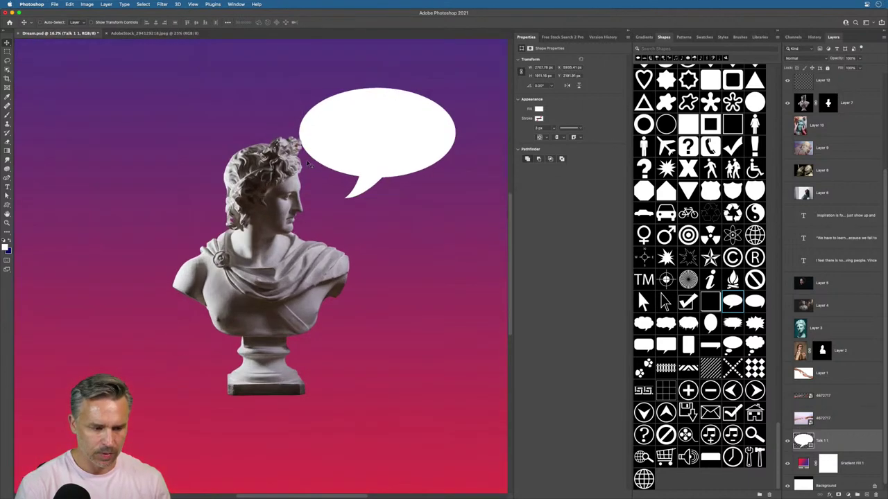
{"action": "key", "text": "super+equal"}
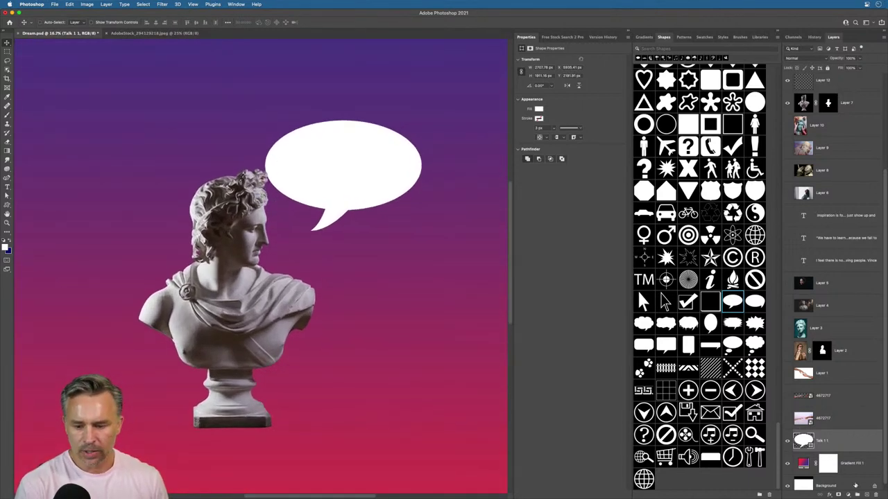
Step: Add empty Layer 13 and choose the leaf from the enlarged custom shape picker
{"action": "left_click", "coordinate": [865, 494]}
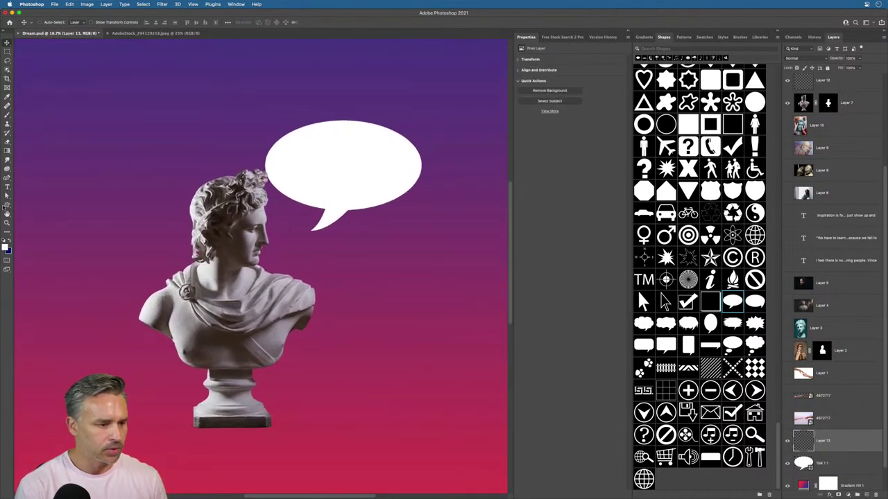
{"action": "left_click", "coordinate": [6, 206]}
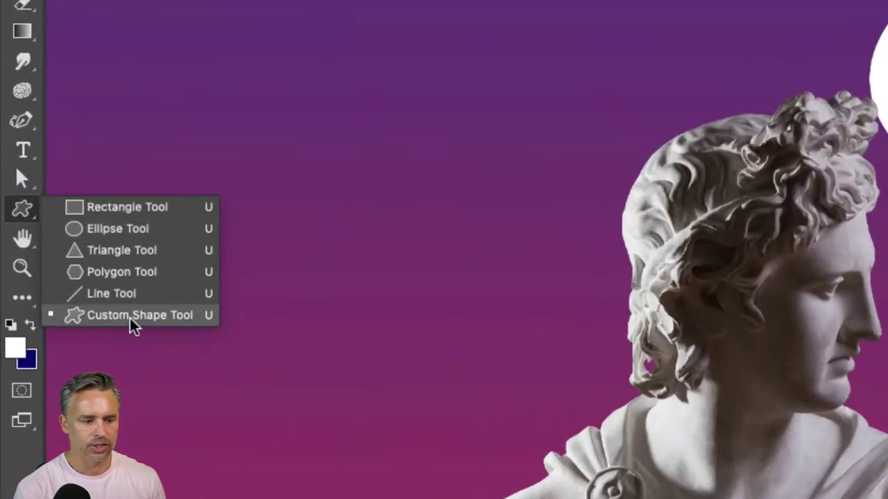
{"action": "left_click", "coordinate": [131, 317]}
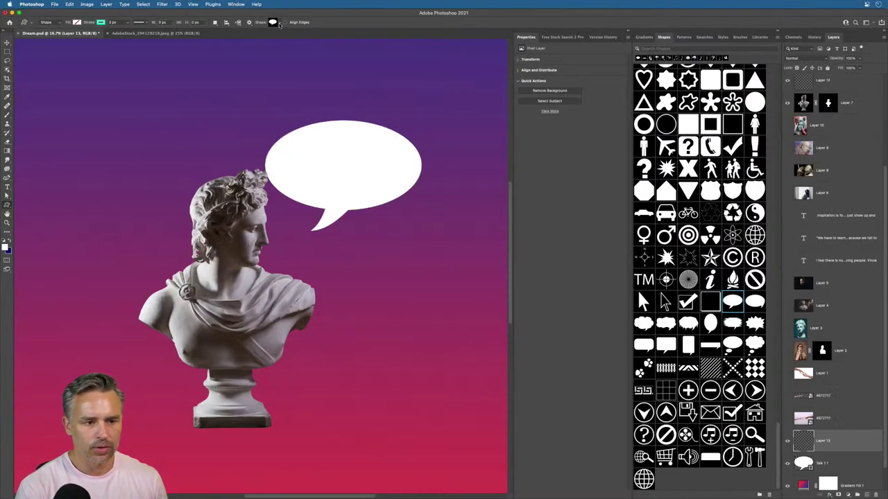
{"action": "left_click", "coordinate": [279, 24]}
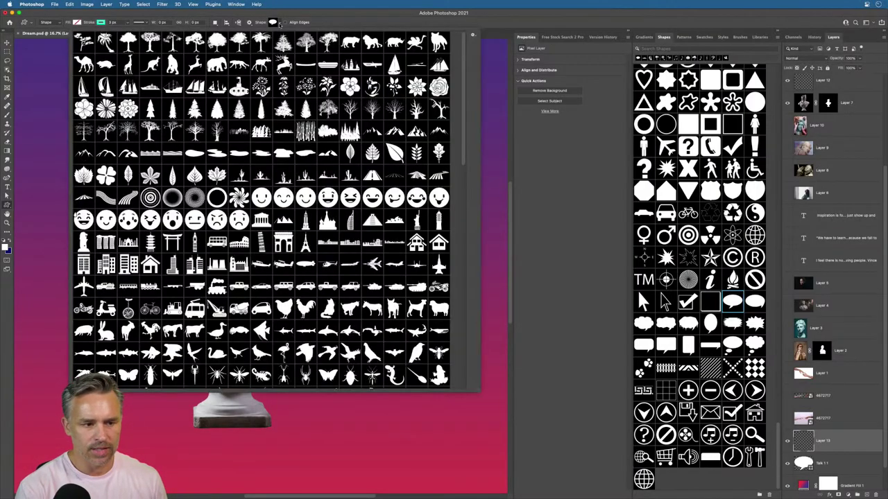
{"action": "left_click_drag", "start_coordinate": [478, 393], "coordinate": [613, 431]}
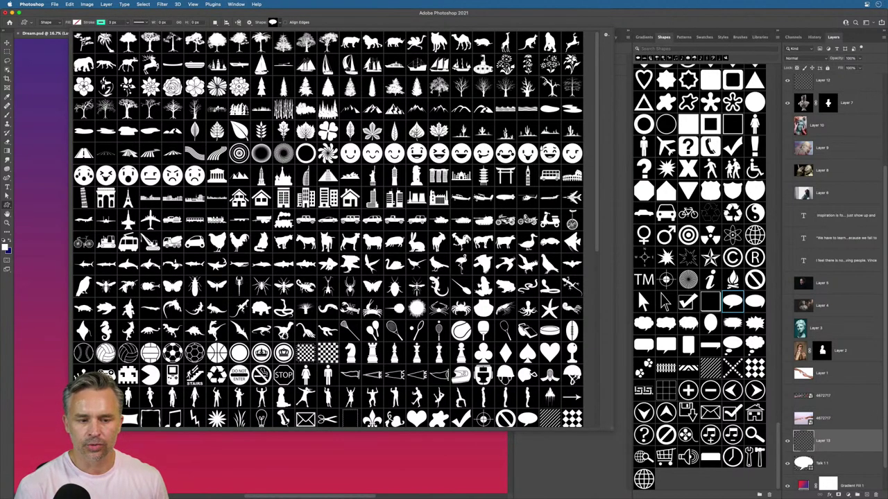
{"action": "left_click", "coordinate": [416, 132]}
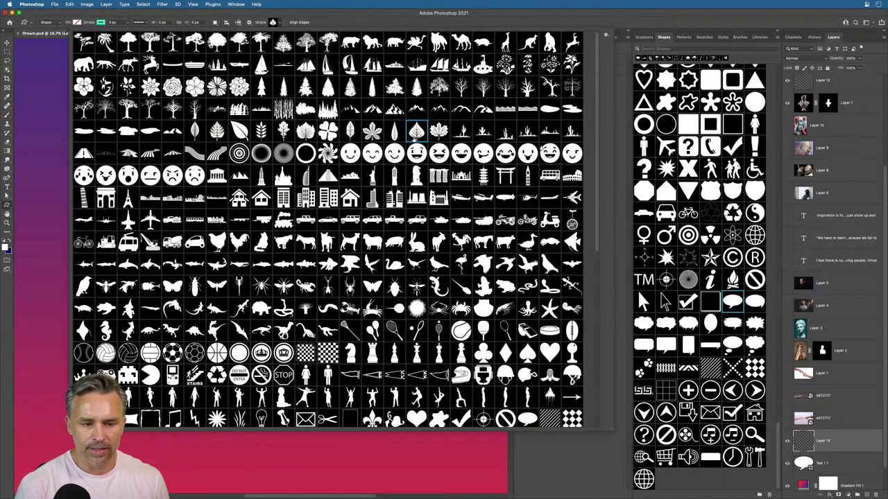
{"action": "key", "text": "Return"}
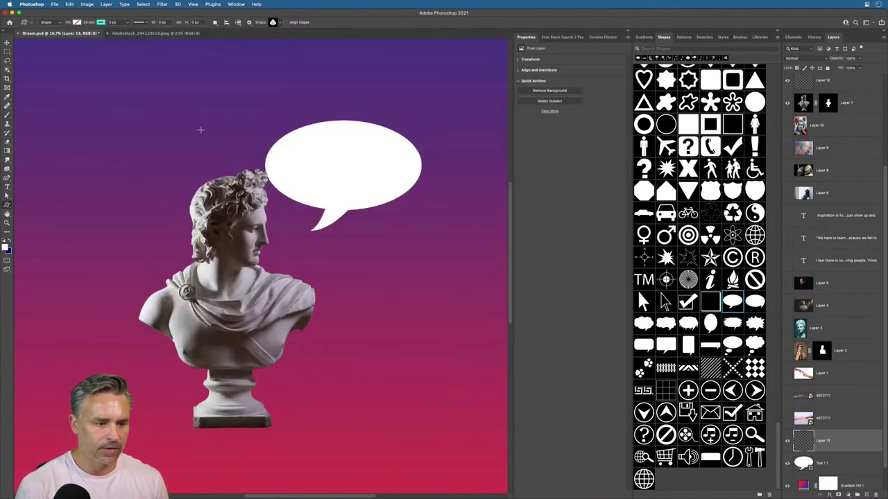
Step: Draw seven more birch-leaf shapes around the bust's head, reaching Birch Leaf 10
{"action": "mouse_move", "coordinate": [207, 136]}
{"action": "left_mouse_down"}
{"action": "mouse_move", "coordinate": [222, 153]}
{"action": "mouse_move", "coordinate": [186, 175]}
{"action": "left_mouse_up"}
{"action": "left_click_drag", "start_coordinate": [166, 127], "coordinate": [183, 143]}
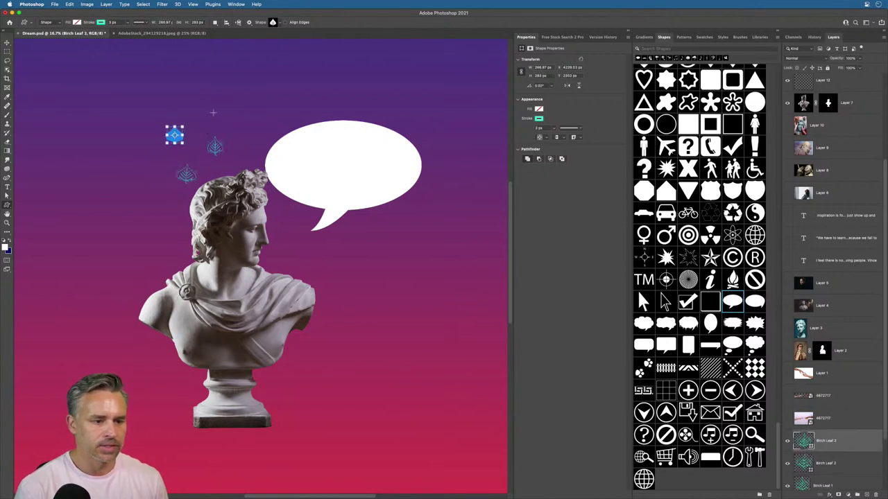
{"action": "mouse_move", "coordinate": [222, 115]}
{"action": "left_mouse_down"}
{"action": "mouse_move", "coordinate": [239, 165]}
{"action": "mouse_move", "coordinate": [255, 169]}
{"action": "left_mouse_up"}
{"action": "left_click_drag", "start_coordinate": [119, 157], "coordinate": [148, 200]}
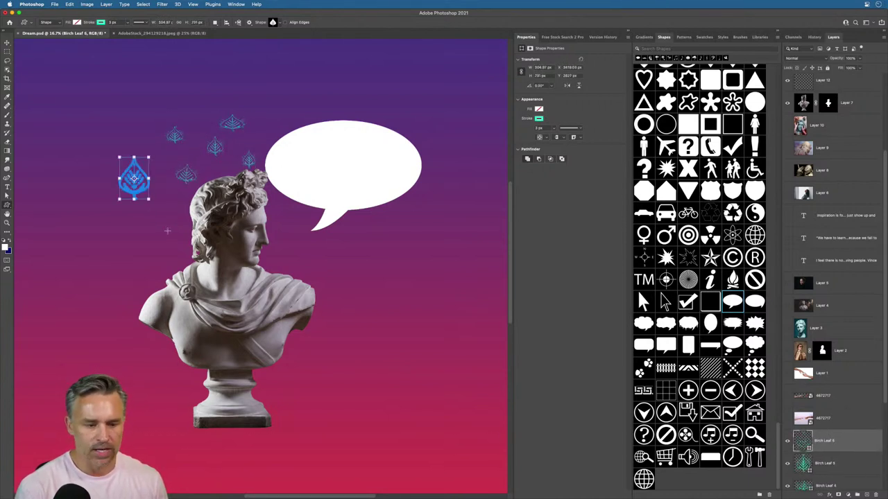
{"action": "left_click_drag", "start_coordinate": [168, 232], "coordinate": [189, 254]}
{"action": "left_click_drag", "start_coordinate": [127, 225], "coordinate": [145, 245]}
{"action": "left_click_drag", "start_coordinate": [90, 197], "coordinate": [190, 223]}
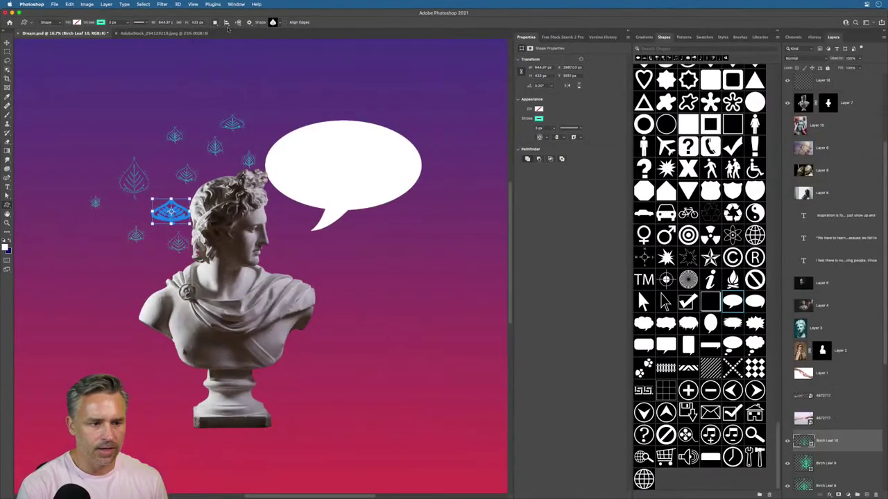
{"action": "left_click", "coordinate": [249, 22]}
{"action": "left_click", "coordinate": [237, 21]}
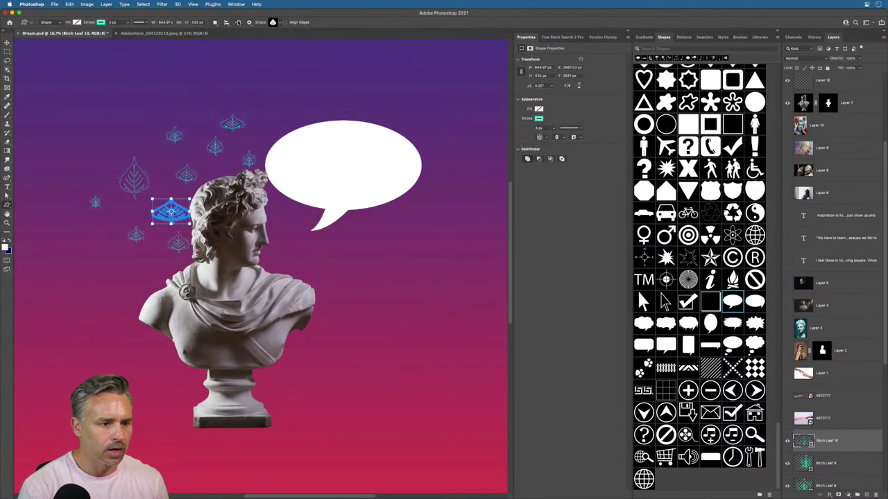
Step: Set path operations to Combine Shapes and draw two more leaves
{"action": "left_click", "coordinate": [215, 23]}
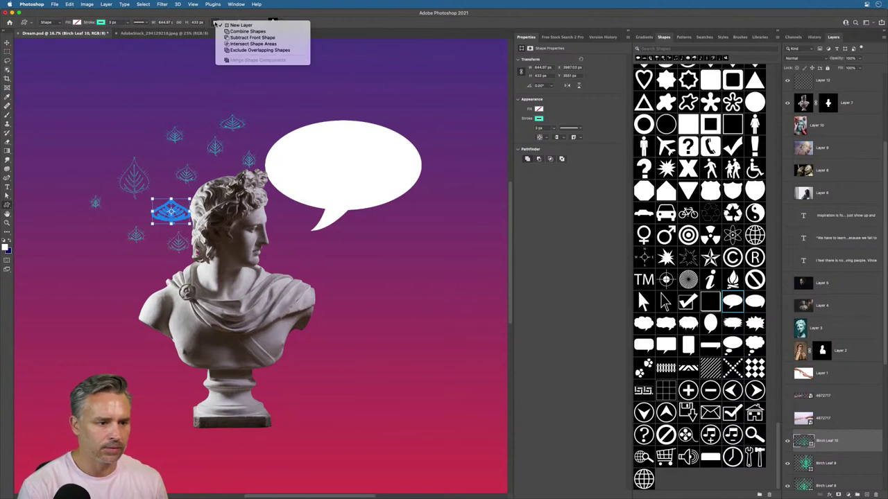
{"action": "key", "text": "Escape"}
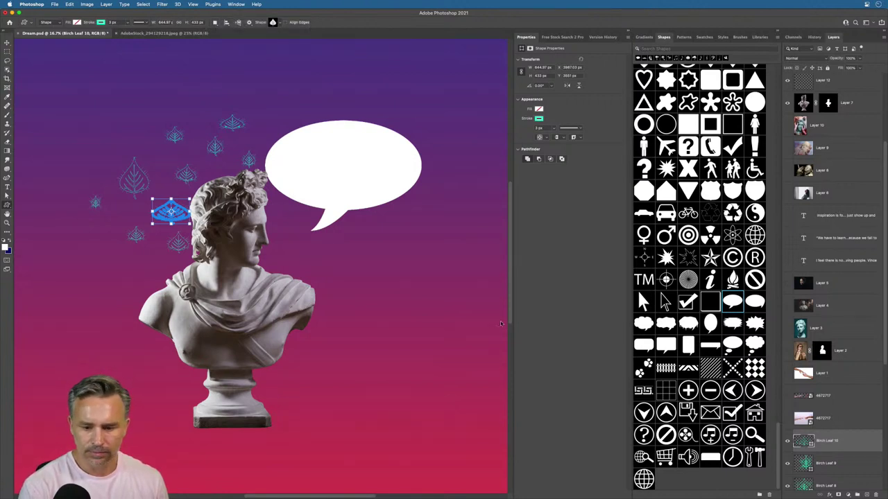
{"action": "scroll", "coordinate": [850, 424], "scroll_direction": "down", "scroll_amount": 5}
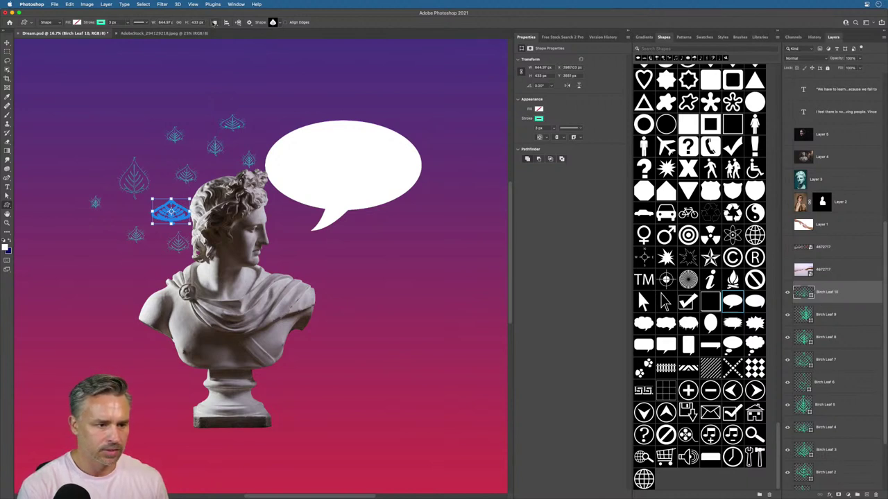
{"action": "left_click", "coordinate": [215, 22]}
{"action": "left_click", "coordinate": [224, 32]}
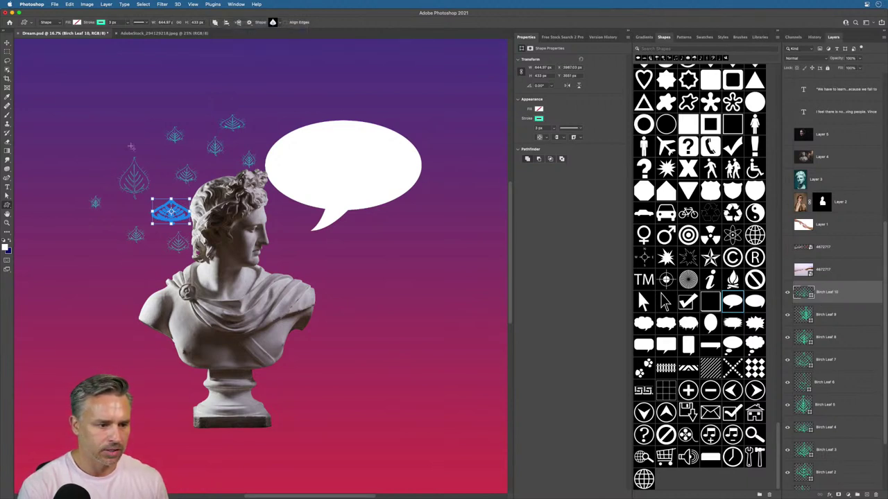
{"action": "left_click_drag", "start_coordinate": [143, 134], "coordinate": [161, 161]}
{"action": "mouse_move", "coordinate": [145, 92]}
{"action": "left_mouse_down"}
{"action": "mouse_move", "coordinate": [162, 111]}
{"action": "mouse_move", "coordinate": [200, 115]}
{"action": "left_mouse_up"}
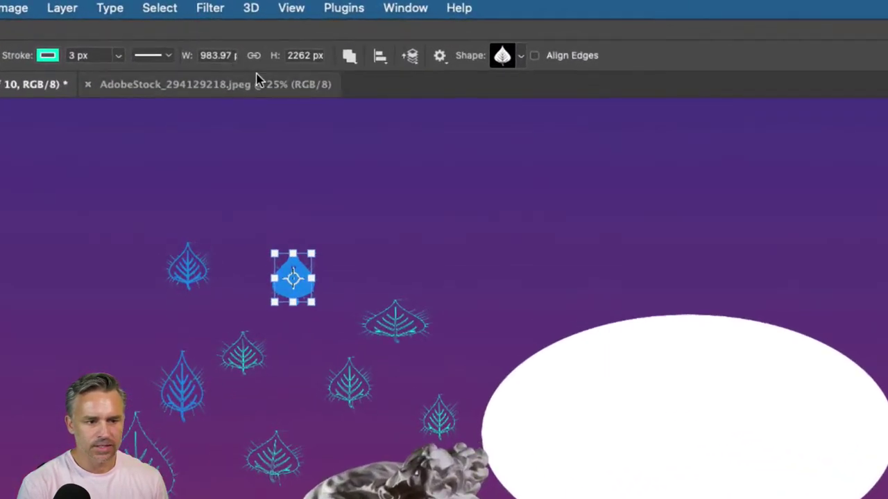
Step: Keep Combine Shapes on and rename the leaf layer to 'leaves'
{"action": "left_click", "coordinate": [348, 58]}
{"action": "left_click", "coordinate": [370, 83]}
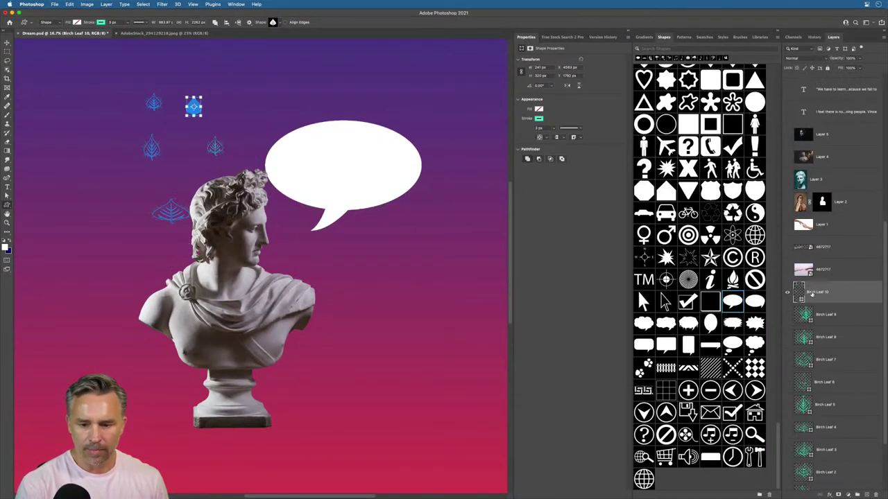
{"action": "type", "text": "leaves"}
{"action": "key", "text": "Return"}
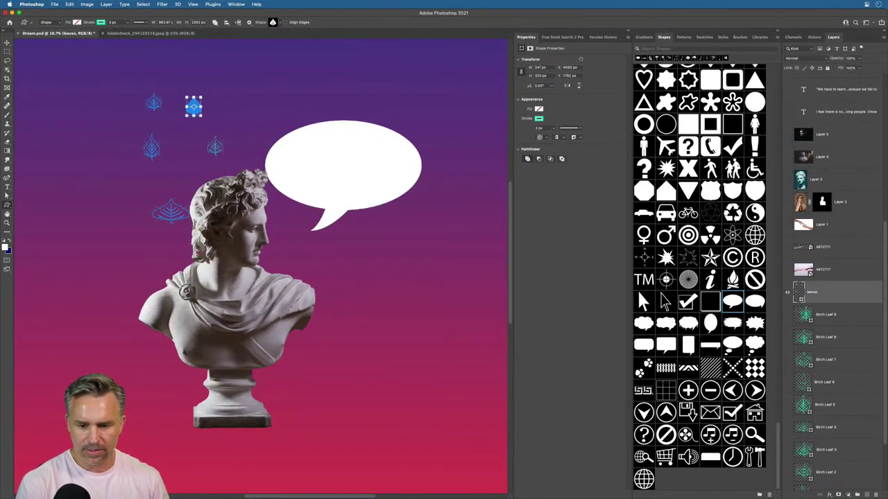
Step: Draw seven more small leaves around the head and above the speech bubble
{"action": "left_click_drag", "start_coordinate": [128, 177], "coordinate": [136, 186]}
{"action": "left_click_drag", "start_coordinate": [121, 154], "coordinate": [133, 169]}
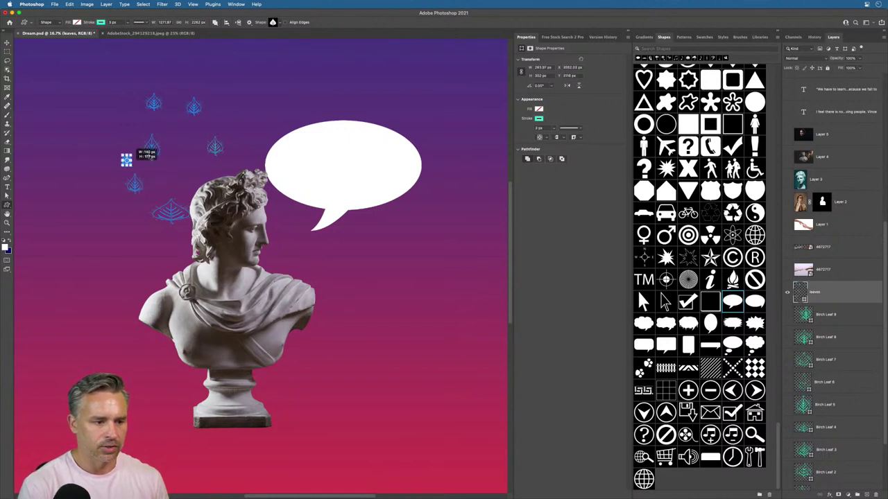
{"action": "left_click_drag", "start_coordinate": [173, 138], "coordinate": [183, 163]}
{"action": "mouse_move", "coordinate": [221, 177]}
{"action": "left_mouse_down"}
{"action": "mouse_move", "coordinate": [238, 196]}
{"action": "mouse_move", "coordinate": [239, 184]}
{"action": "left_mouse_up"}
{"action": "mouse_move", "coordinate": [259, 118]}
{"action": "left_mouse_down"}
{"action": "mouse_move", "coordinate": [277, 125]}
{"action": "mouse_move", "coordinate": [280, 139]}
{"action": "left_mouse_up"}
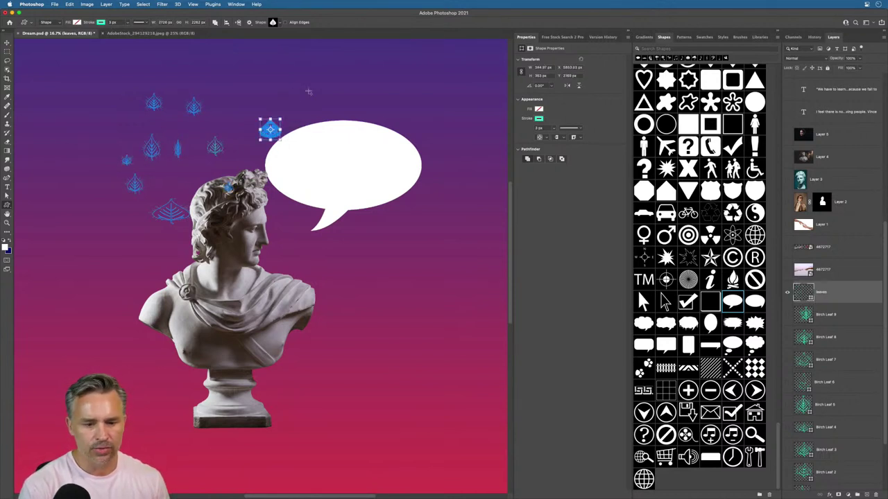
{"action": "left_click_drag", "start_coordinate": [312, 94], "coordinate": [322, 105]}
{"action": "left_click_drag", "start_coordinate": [305, 64], "coordinate": [331, 86]}
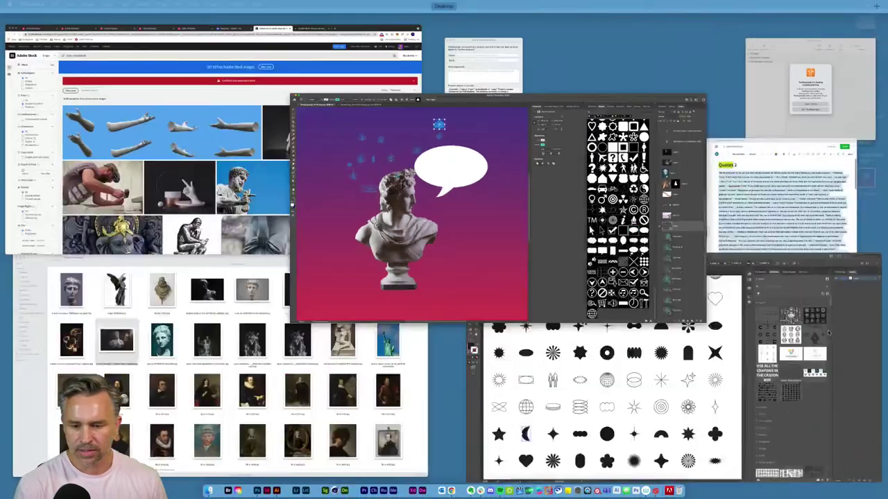
Step: Select all leaf layers down to Birch Leaf 1 and delete them
{"action": "key", "text": "ctrl+Up"}
{"action": "left_click", "coordinate": [568, 210]}
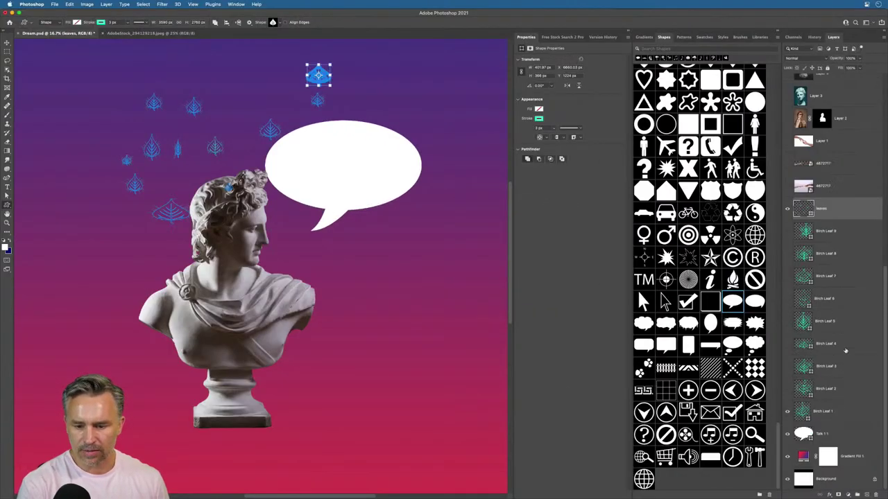
{"action": "left_click", "coordinate": [823, 412], "text": "shift"}
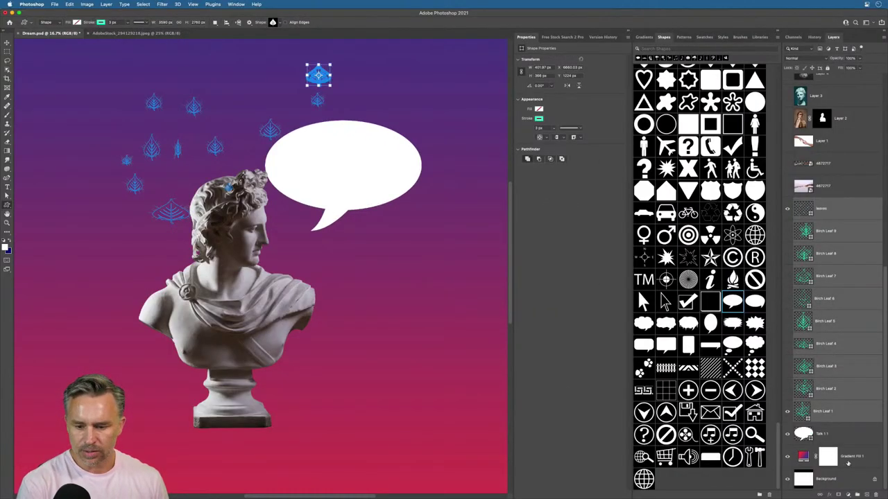
{"action": "key", "text": "Delete"}
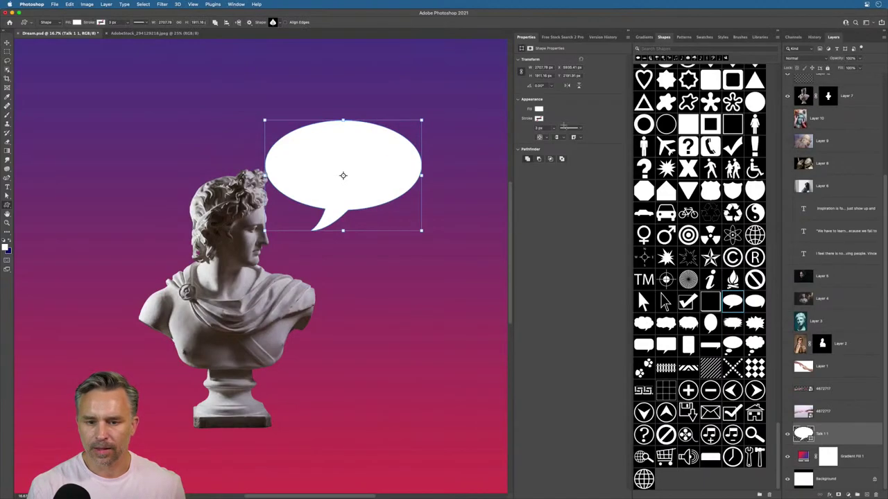
{"action": "left_click", "coordinate": [6, 52]}
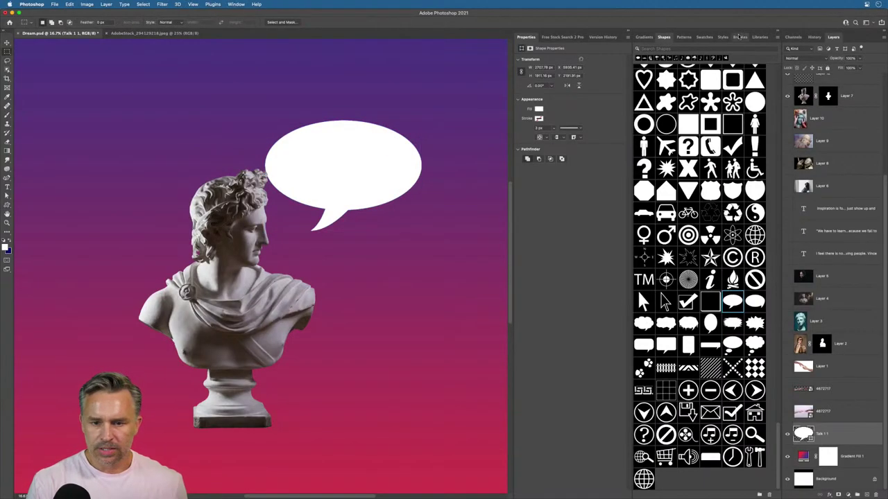
{"action": "left_click", "coordinate": [777, 39]}
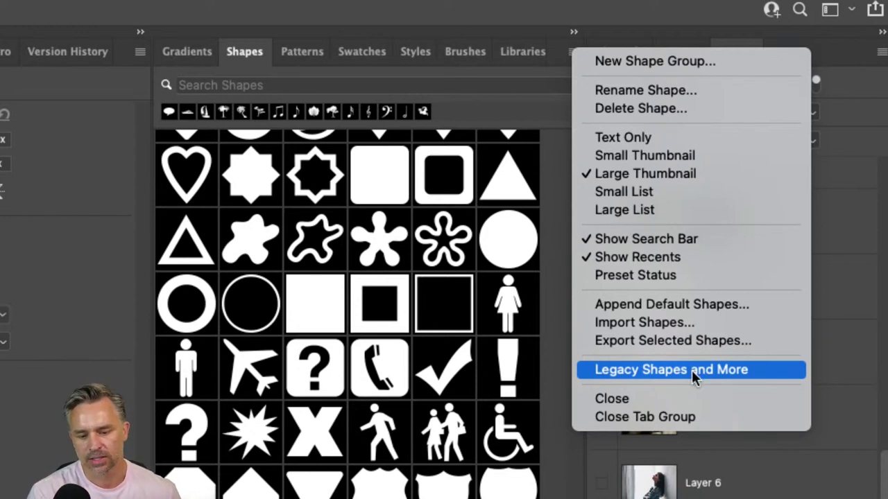
{"action": "left_click", "coordinate": [692, 370]}
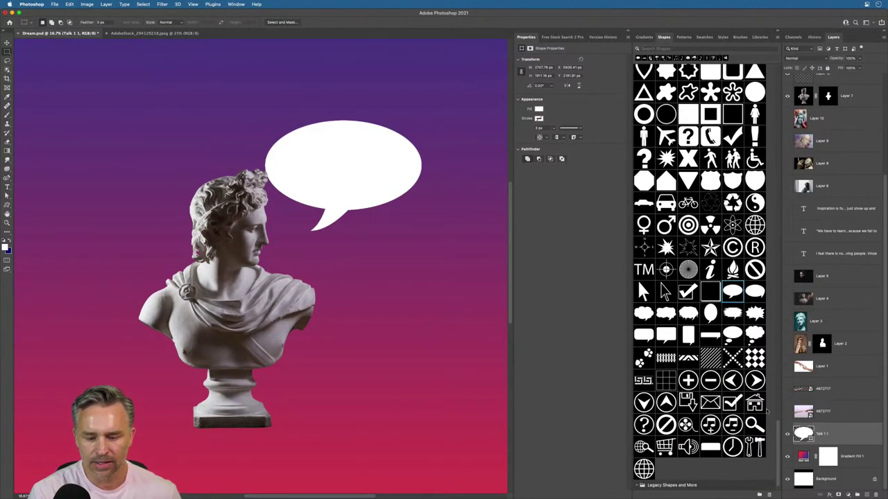
{"action": "scroll", "coordinate": [766, 412], "scroll_direction": "down", "scroll_amount": 1}
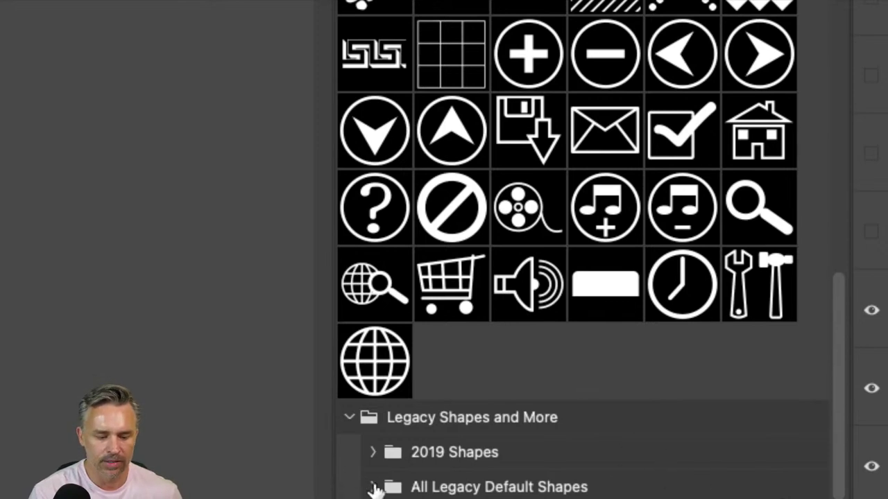
{"action": "left_click", "coordinate": [375, 489]}
{"action": "left_click", "coordinate": [373, 452]}
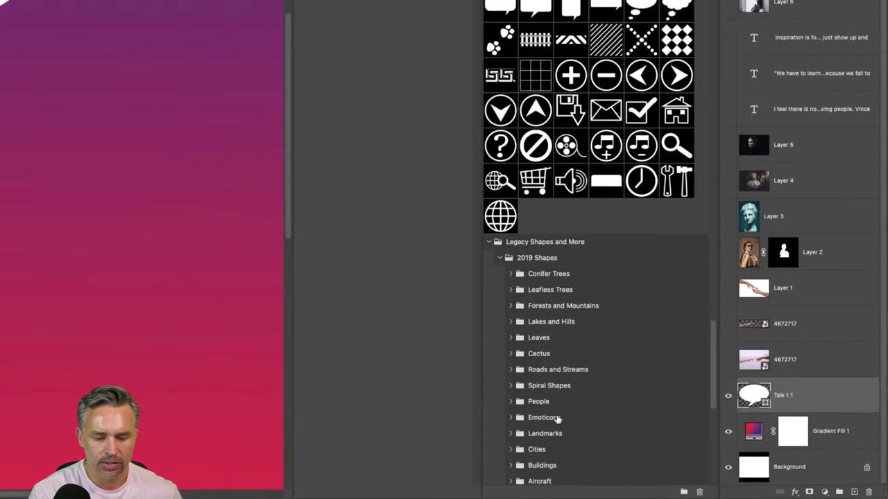
{"action": "scroll", "coordinate": [557, 409], "scroll_direction": "down", "scroll_amount": 10}
{"action": "left_click", "coordinate": [510, 173]}
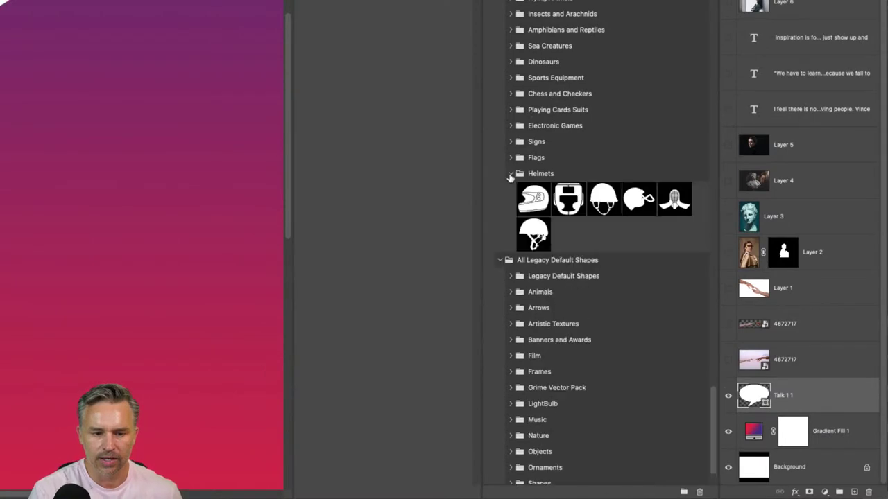
{"action": "left_click", "coordinate": [512, 276]}
{"action": "left_click", "coordinate": [535, 303]}
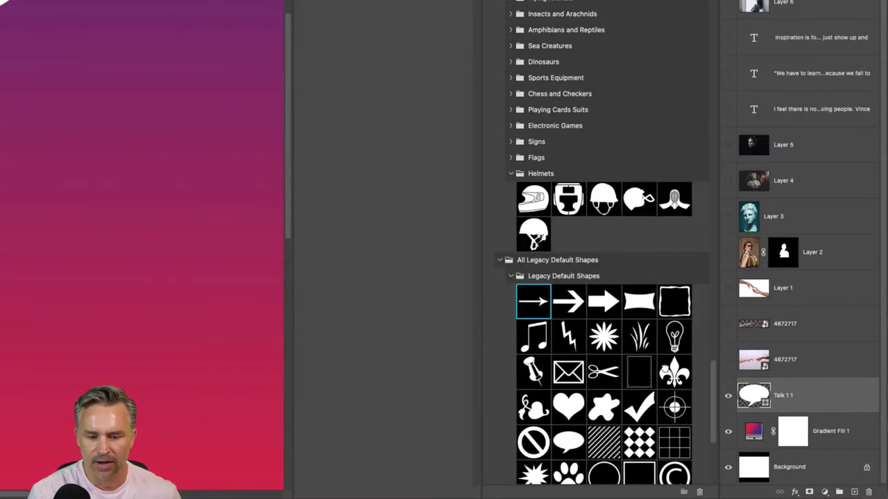
{"action": "left_click", "coordinate": [672, 373], "text": "shift"}
{"action": "left_click_drag", "start_coordinate": [540, 300], "coordinate": [558, 227]}
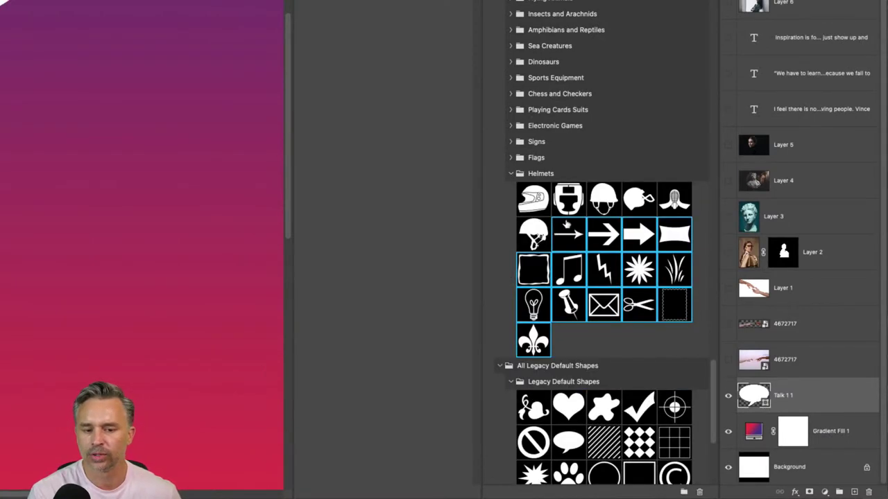
{"action": "scroll", "coordinate": [566, 222], "scroll_direction": "down", "scroll_amount": 15}
{"action": "scroll", "coordinate": [566, 222], "scroll_direction": "up", "scroll_amount": 8}
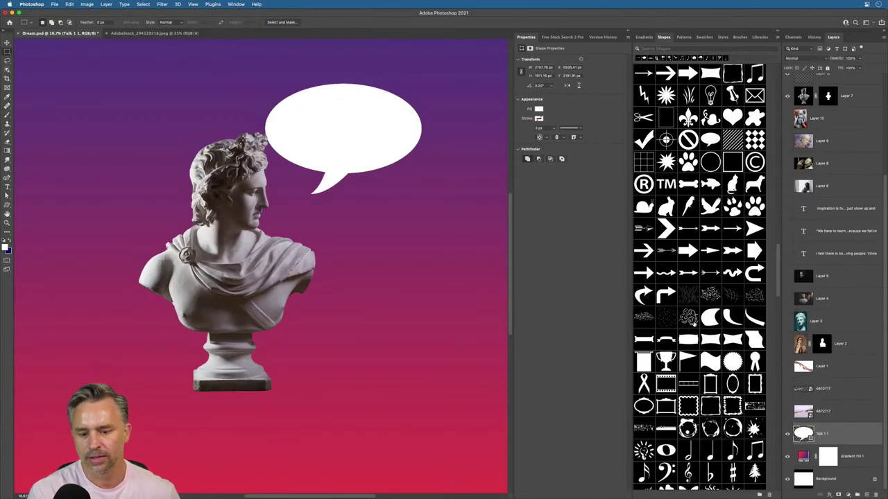
{"action": "scroll", "coordinate": [689, 318], "scroll_direction": "up", "scroll_amount": 10}
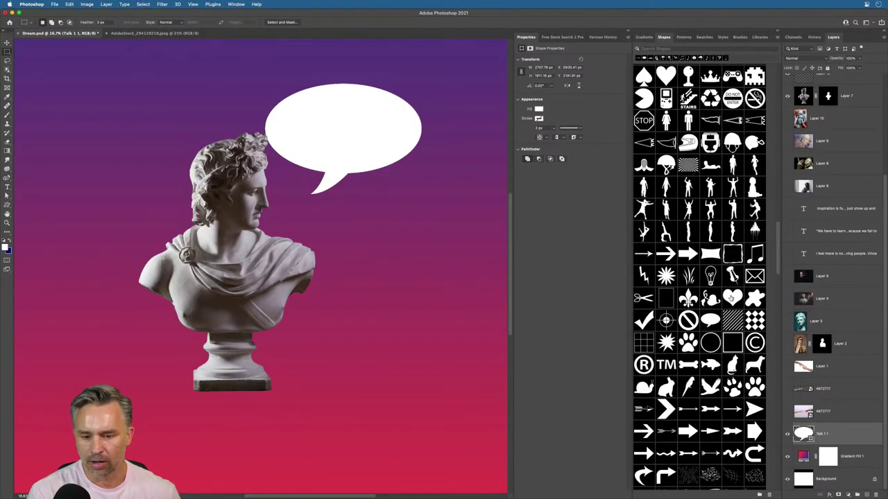
{"action": "scroll", "coordinate": [730, 297], "scroll_direction": "down", "scroll_amount": 15}
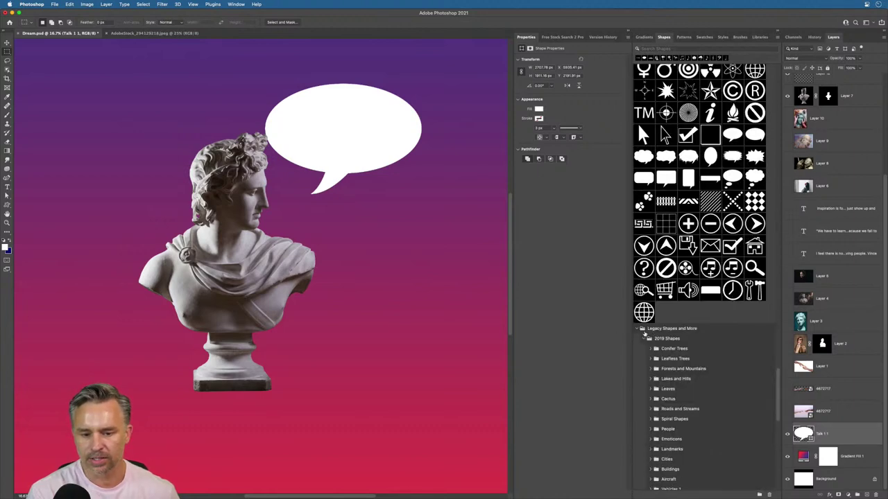
{"action": "left_click", "coordinate": [638, 330]}
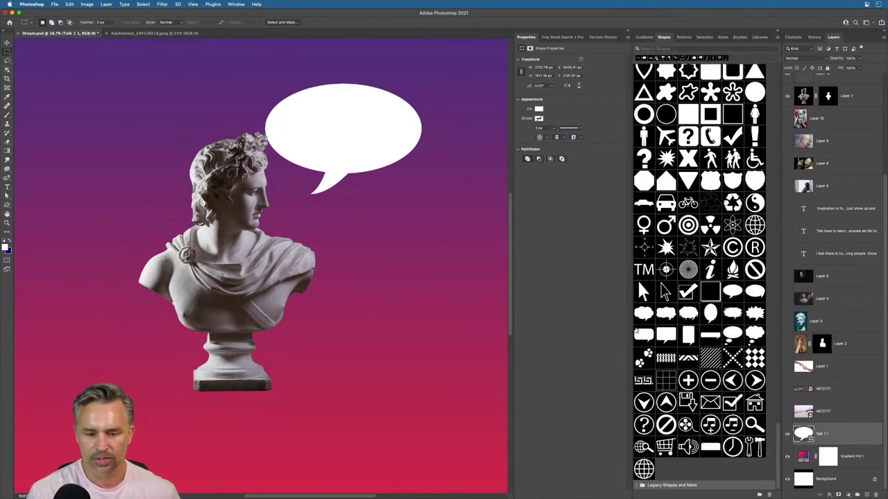
{"action": "left_click", "coordinate": [767, 494]}
{"action": "left_click", "coordinate": [463, 171]}
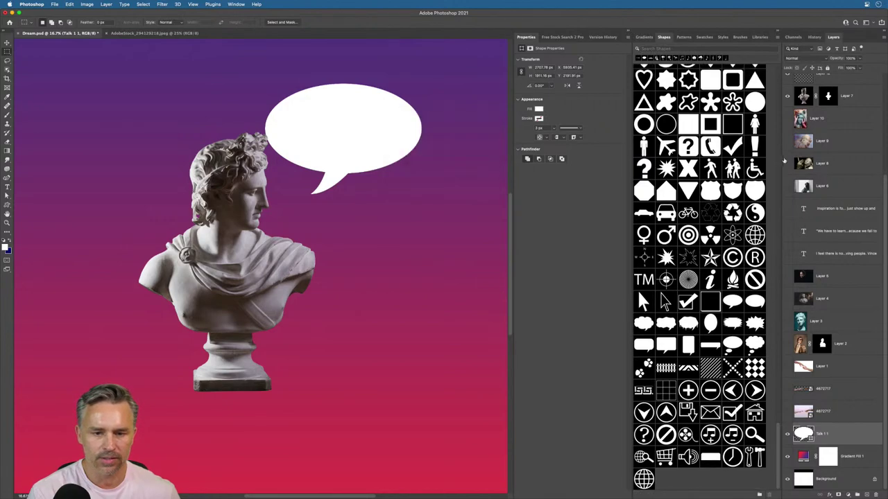
Step: Browse the Gradients, Patterns and Shapes preset panels
{"action": "scroll", "coordinate": [457, 170], "scroll_direction": "up", "scroll_amount": 5}
{"action": "scroll", "coordinate": [699, 277], "scroll_direction": "up", "scroll_amount": 10}
{"action": "scroll", "coordinate": [699, 277], "scroll_direction": "up", "scroll_amount": 5}
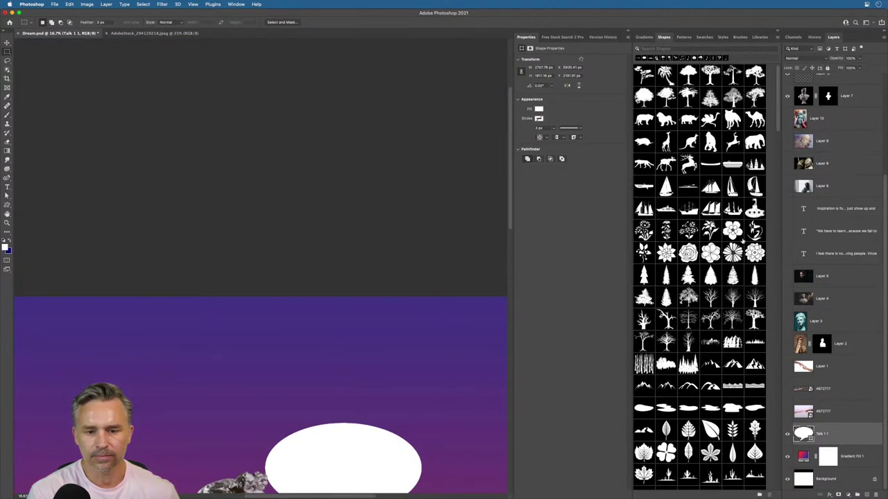
{"action": "scroll", "coordinate": [280, 317], "scroll_direction": "up", "scroll_amount": 2}
{"action": "scroll", "coordinate": [280, 317], "scroll_direction": "down", "scroll_amount": 9}
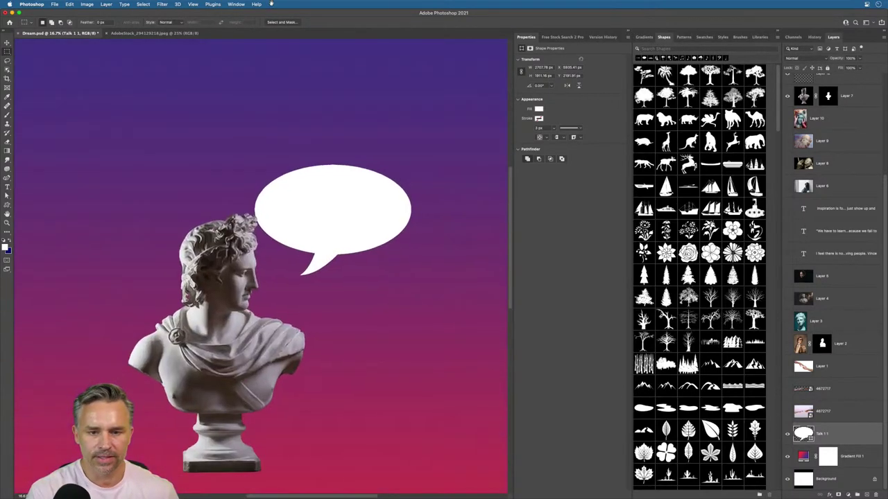
{"action": "scroll", "coordinate": [280, 317], "scroll_direction": "up", "scroll_amount": 2}
{"action": "scroll", "coordinate": [280, 317], "scroll_direction": "left", "scroll_amount": 2}
{"action": "left_click", "coordinate": [644, 37]}
{"action": "left_click", "coordinate": [684, 37]}
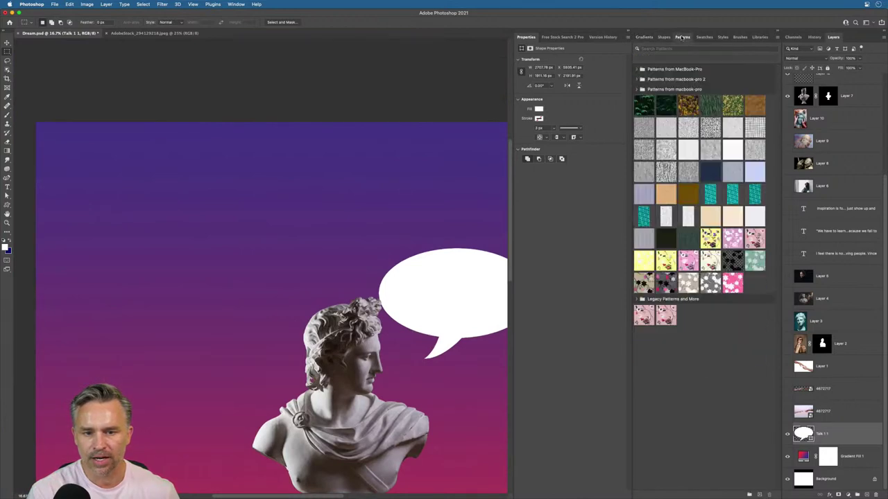
{"action": "left_click", "coordinate": [664, 37]}
Step: Open the General preferences and cancel without changes
{"action": "left_click", "coordinate": [23, 3]}
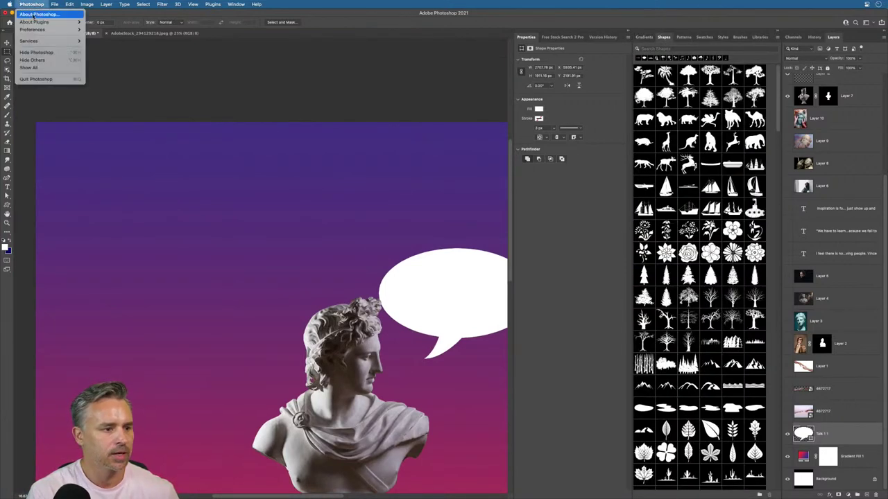
{"action": "left_click", "coordinate": [429, 211]}
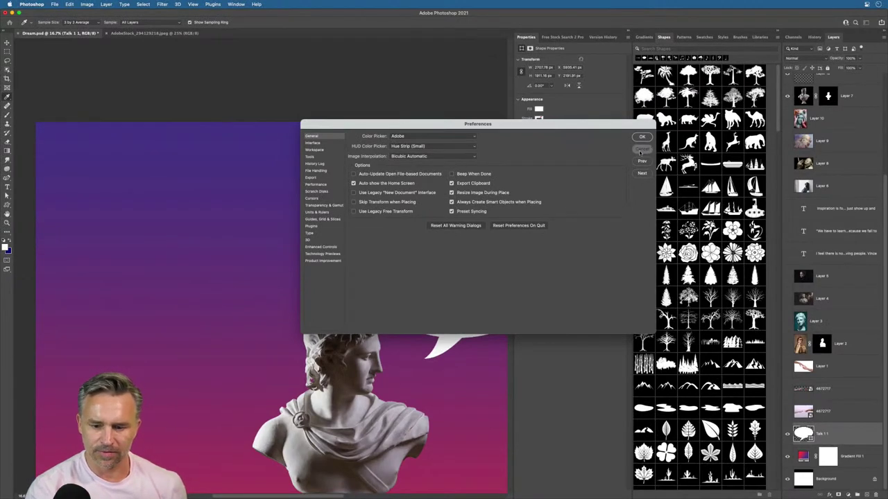
{"action": "left_click", "coordinate": [643, 151]}
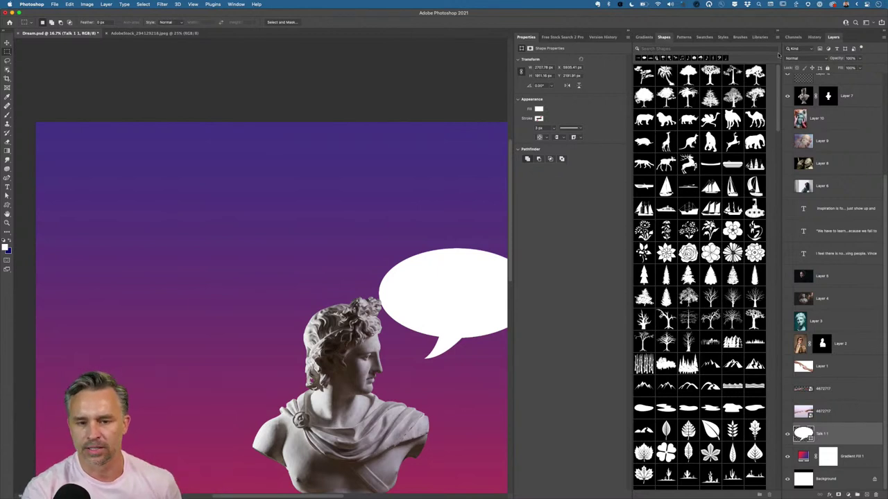
Step: Cycle through Patterns, Brushes, Styles, Swatches and Shapes, ending on the Gradients panel
{"action": "left_click", "coordinate": [683, 36]}
{"action": "left_click", "coordinate": [739, 36]}
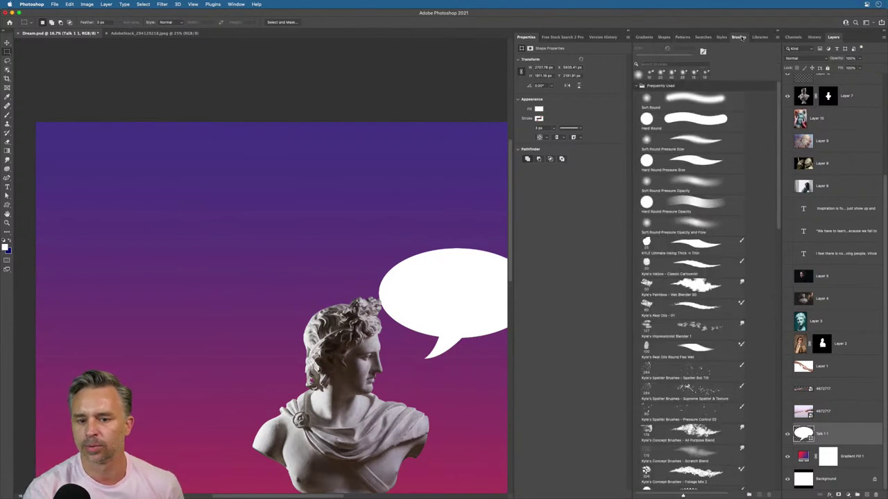
{"action": "left_click", "coordinate": [722, 37]}
{"action": "left_click", "coordinate": [703, 36]}
{"action": "left_click", "coordinate": [683, 37]}
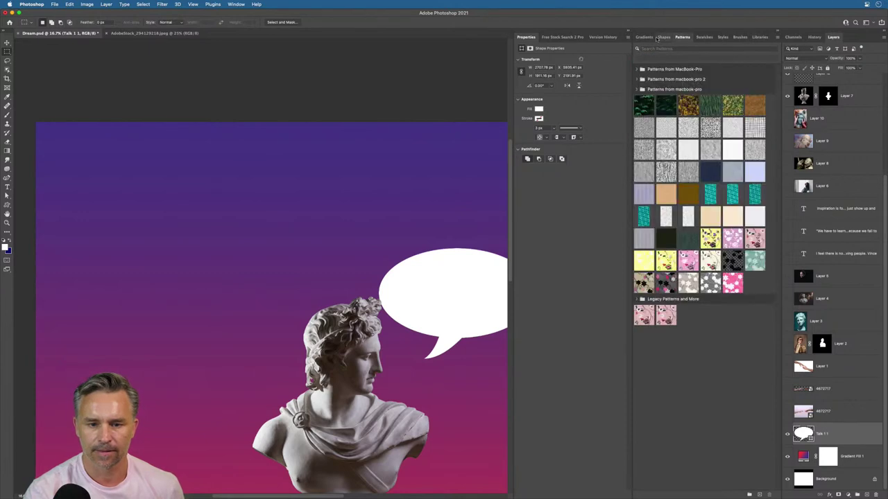
{"action": "left_click", "coordinate": [658, 37]}
{"action": "left_click", "coordinate": [644, 38]}
{"action": "scroll", "coordinate": [298, 229], "scroll_direction": "down", "scroll_amount": 5}
{"action": "scroll", "coordinate": [298, 229], "scroll_direction": "right", "scroll_amount": 3}
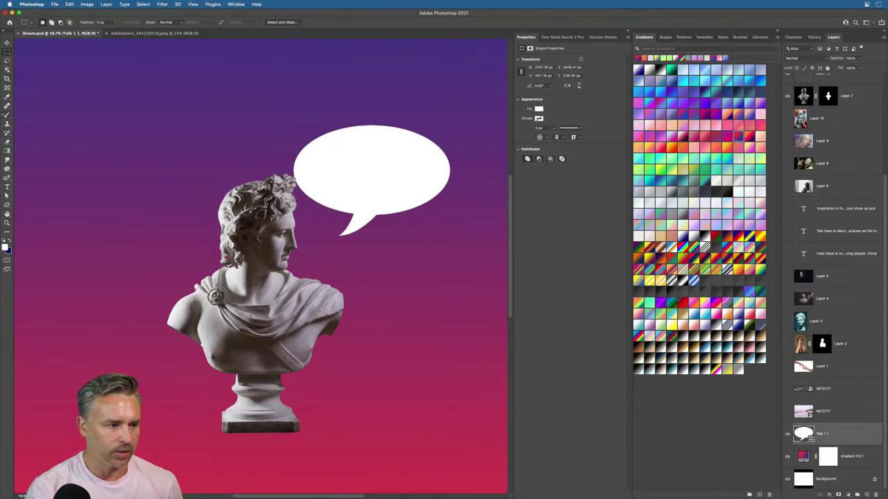
Step: Nudge the speech bubble down slightly and add a 'SUP?' text layer
{"action": "key", "text": "v"}
{"action": "left_click_drag", "start_coordinate": [372, 143], "coordinate": [364, 170]}
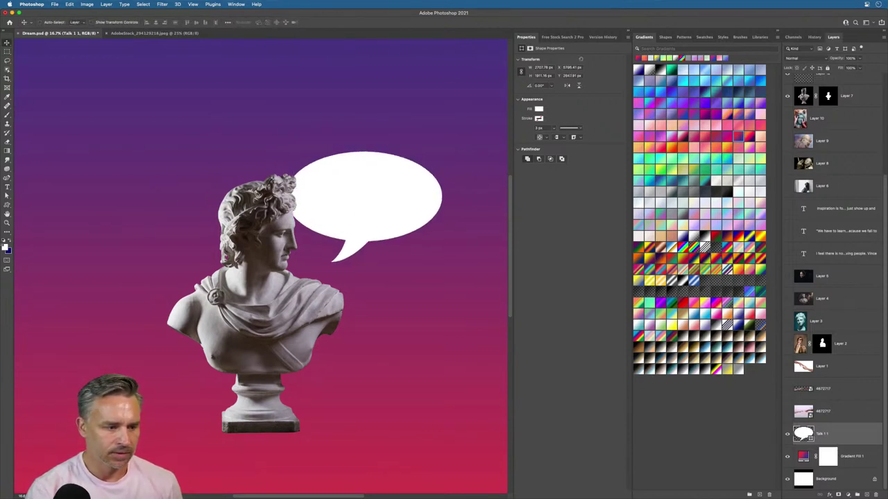
{"action": "key", "text": "t"}
{"action": "left_click", "coordinate": [176, 165]}
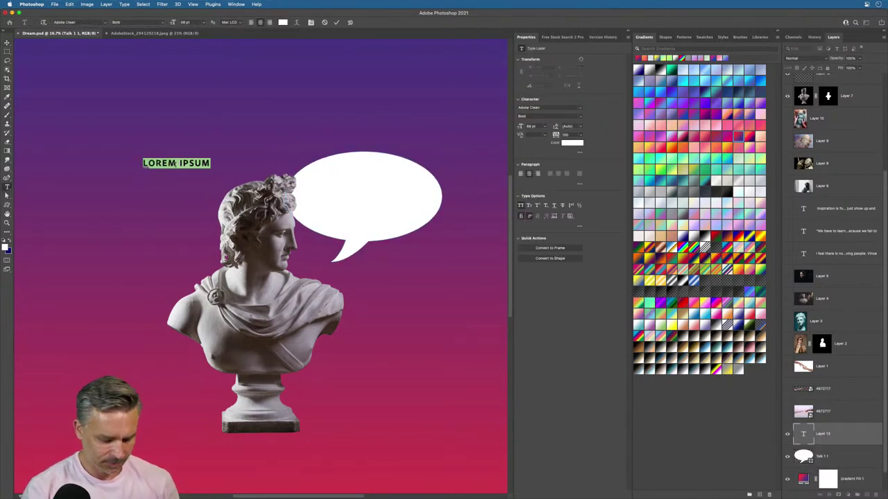
{"action": "type", "text": "SUP?"}
{"action": "left_click", "coordinate": [7, 43]}
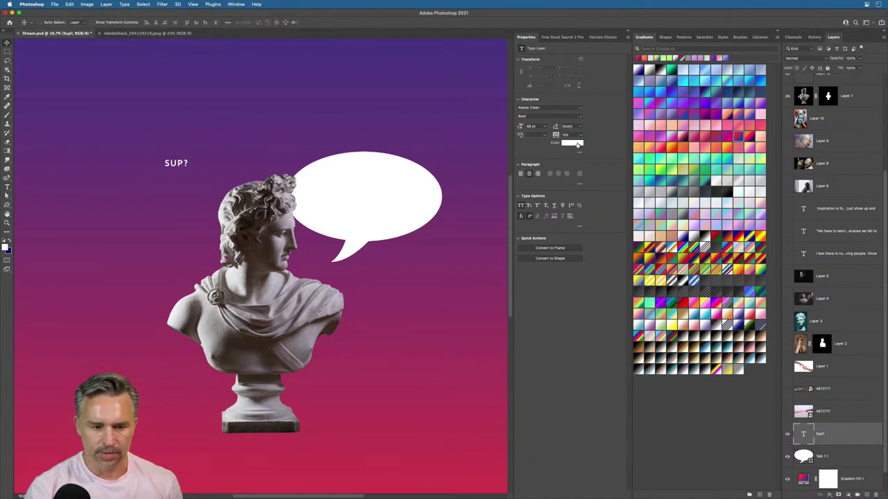
Step: Make the SUP? text black with tighter letter spacing
{"action": "left_click", "coordinate": [578, 144]}
{"action": "left_click_drag", "start_coordinate": [513, 291], "coordinate": [475, 310]}
{"action": "key", "text": "Return"}
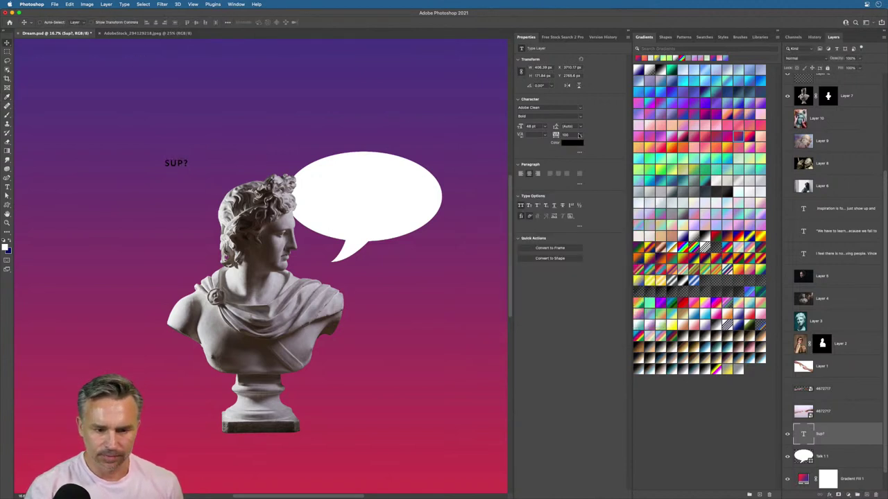
{"action": "left_click", "coordinate": [579, 136]}
{"action": "left_click", "coordinate": [569, 186]}
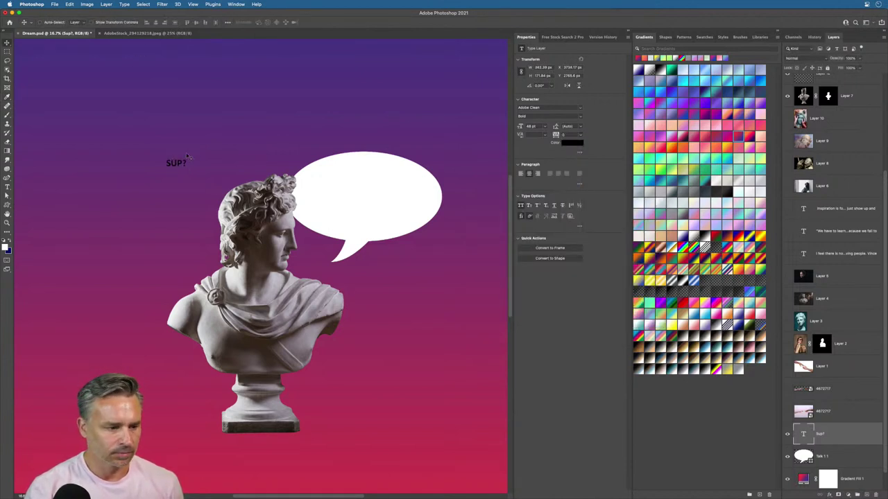
Step: Enlarge SUP? inside the bubble and select it together with the bubble layer
{"action": "key", "text": "ctrl+t"}
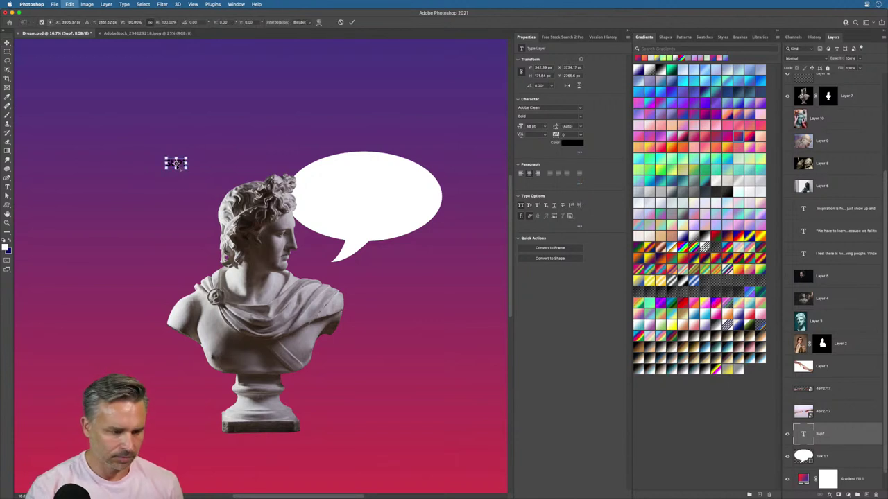
{"action": "left_click_drag", "start_coordinate": [186, 157], "coordinate": [373, 198]}
{"action": "key", "text": "Return"}
{"action": "scroll", "coordinate": [806, 441], "scroll_direction": "down", "scroll_amount": 1}
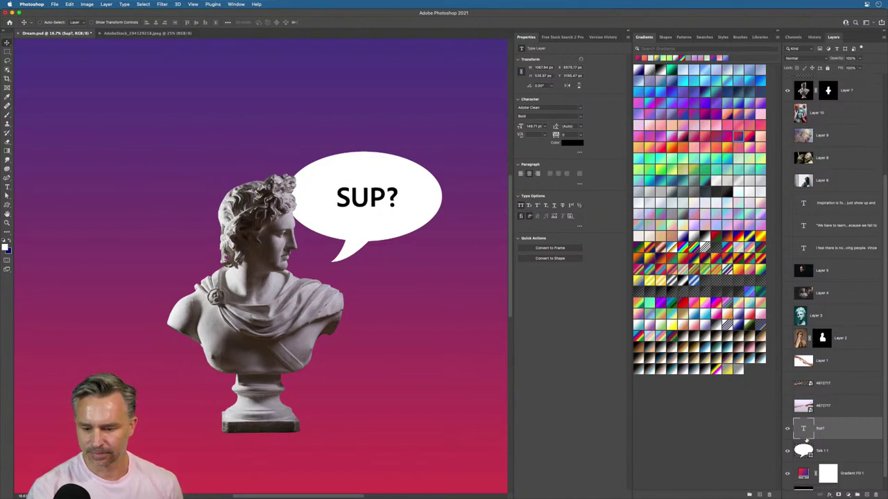
{"action": "left_click", "coordinate": [832, 434], "text": "shift"}
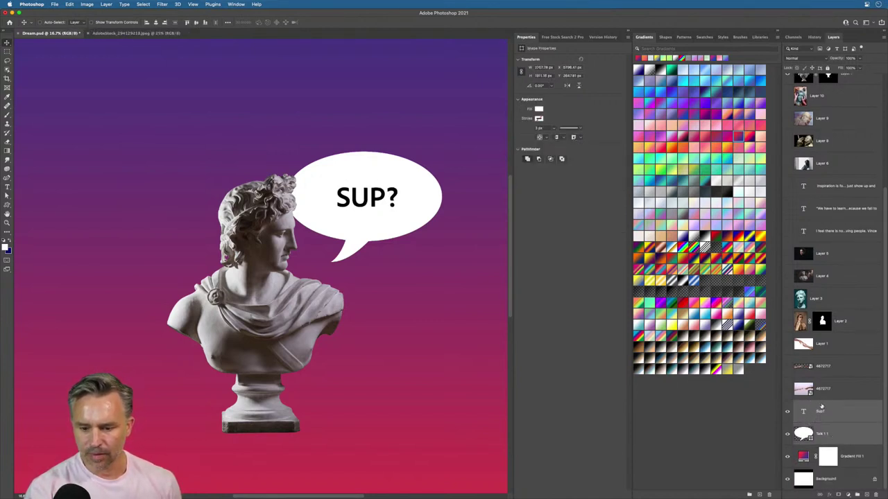
Step: Group the bust, SUP? and bubble as Group 2 below Group 1, and hide it
{"action": "left_click_drag", "start_coordinate": [823, 408], "coordinate": [827, 147]}
{"action": "left_click_drag", "start_coordinate": [834, 291], "coordinate": [838, 243]}
{"action": "left_click", "coordinate": [844, 228], "text": "shift"}
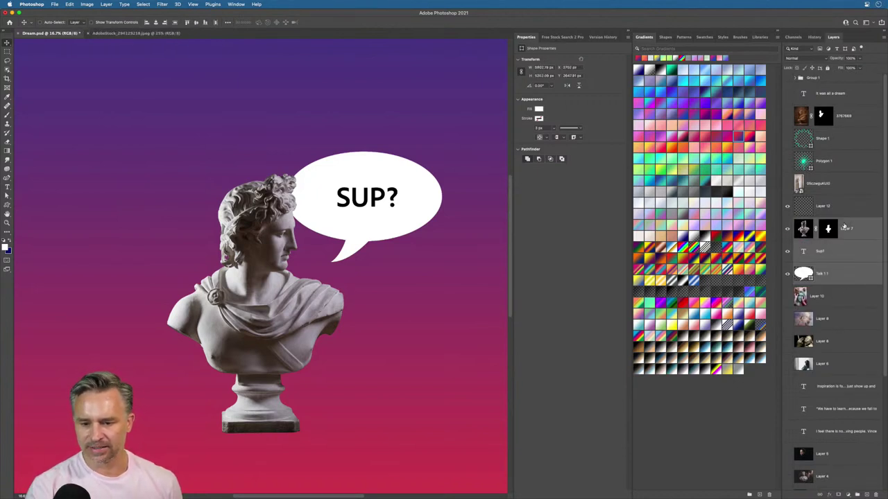
{"action": "key", "text": "super+g"}
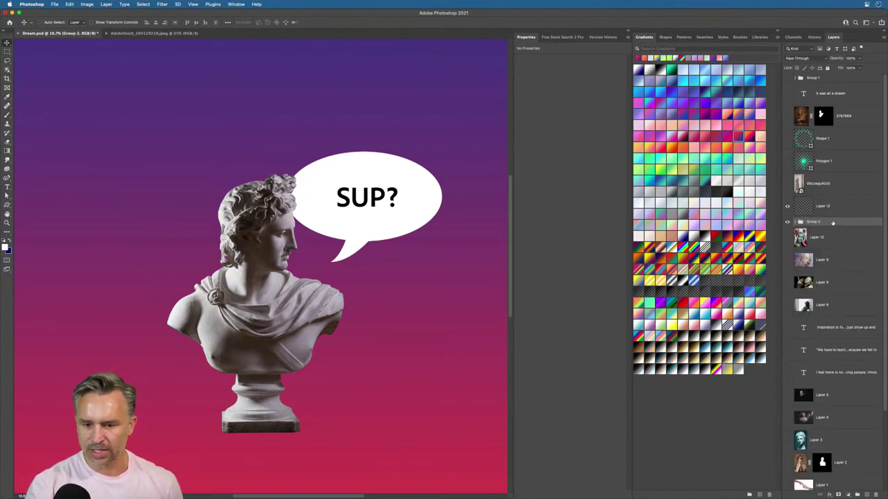
{"action": "left_click_drag", "start_coordinate": [836, 227], "coordinate": [822, 88]}
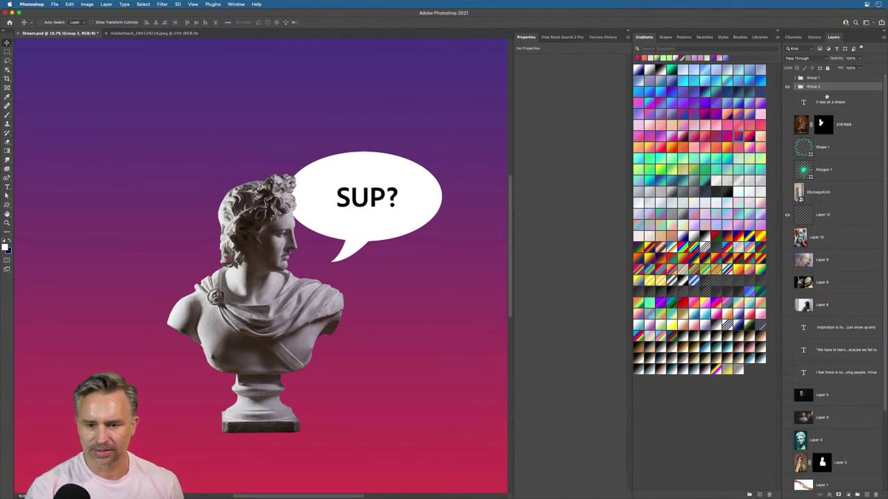
{"action": "left_click", "coordinate": [788, 88]}
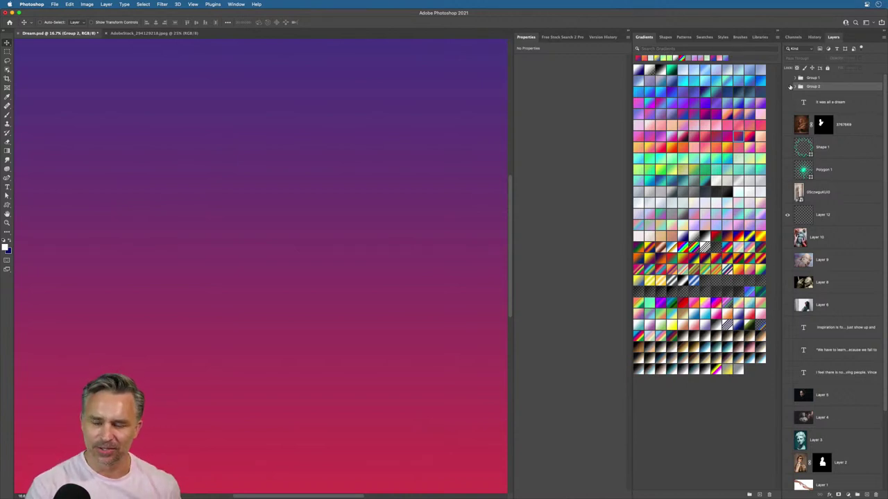
Step: Delete empty Layer 12, then show the artist-quotes text, move it higher, and hide it
{"action": "left_click", "coordinate": [824, 213]}
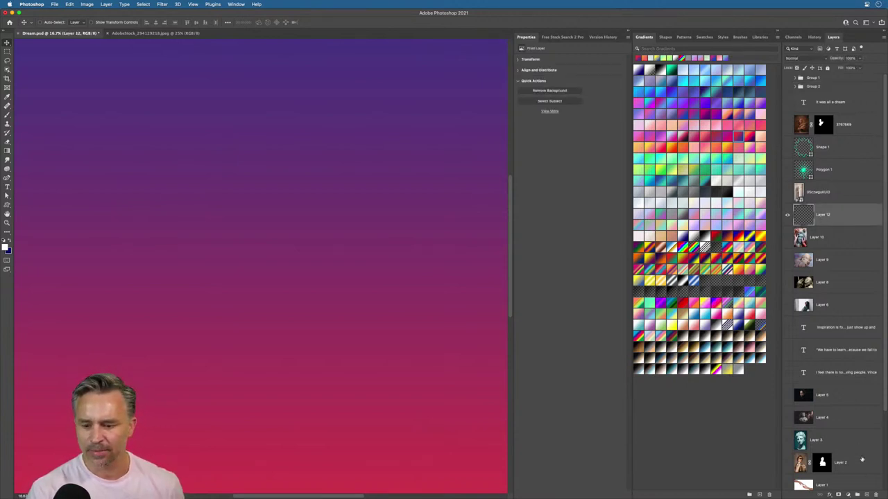
{"action": "left_click", "coordinate": [875, 495]}
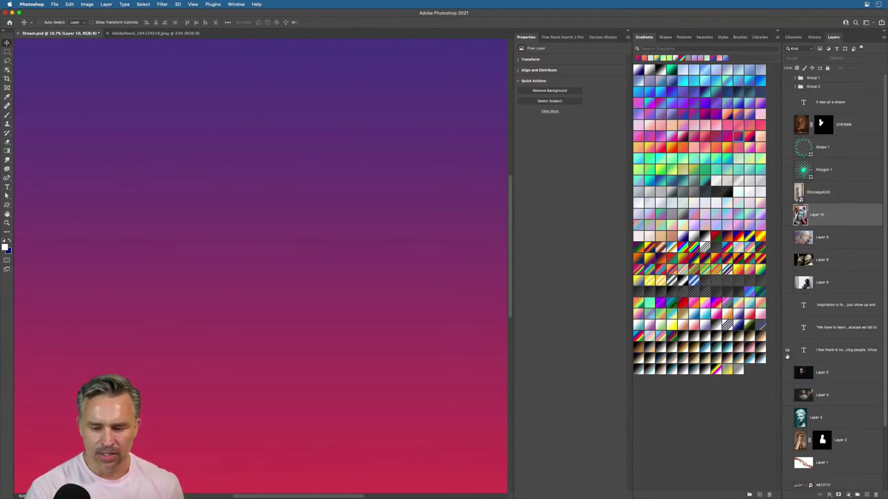
{"action": "left_click", "coordinate": [787, 351]}
{"action": "left_click", "coordinate": [826, 353]}
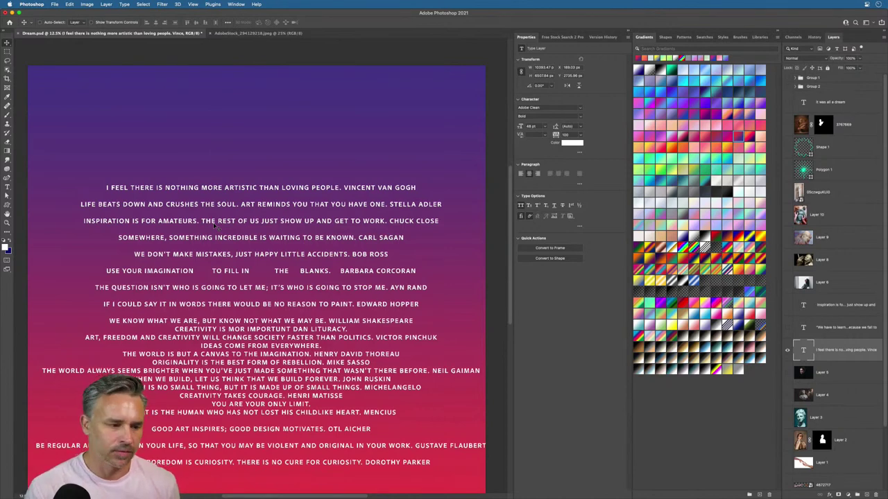
{"action": "left_click_drag", "start_coordinate": [225, 300], "coordinate": [221, 240]}
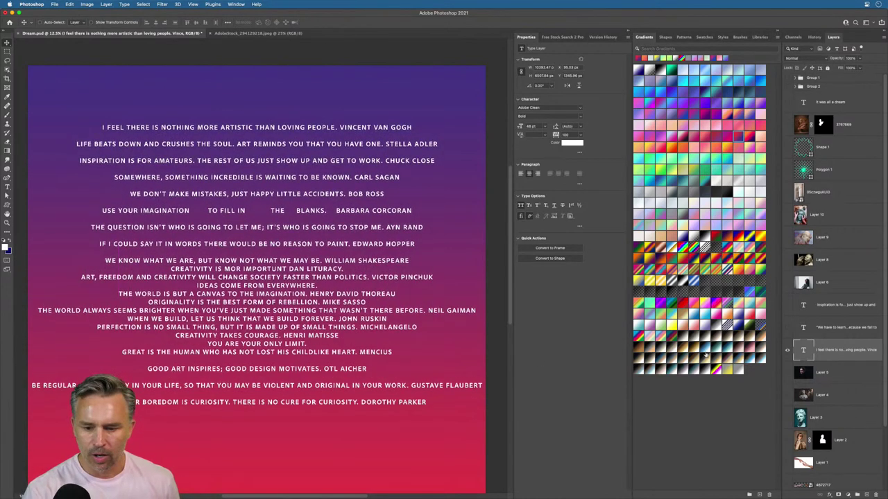
{"action": "left_click", "coordinate": [788, 351]}
Step: Show the 'Inspiration is for amateurs' quote instead of 'We have to learn…' and tighten its tracking
{"action": "left_click", "coordinate": [787, 327]}
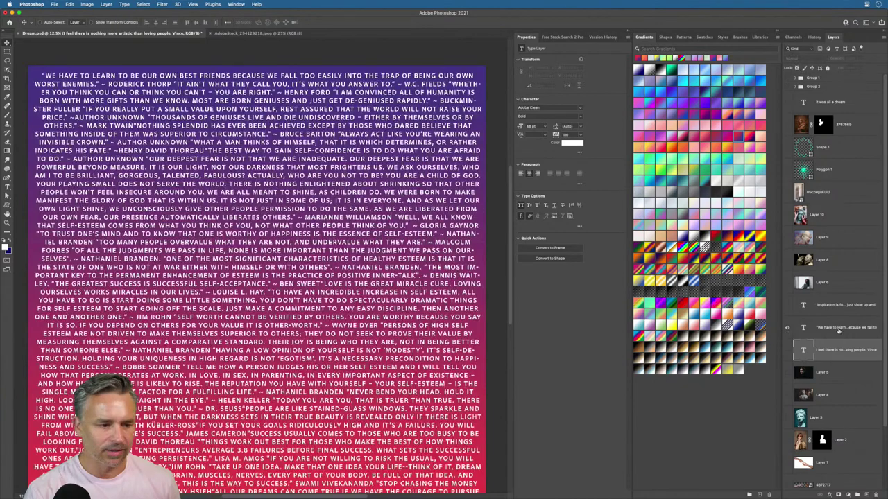
{"action": "left_click", "coordinate": [837, 330]}
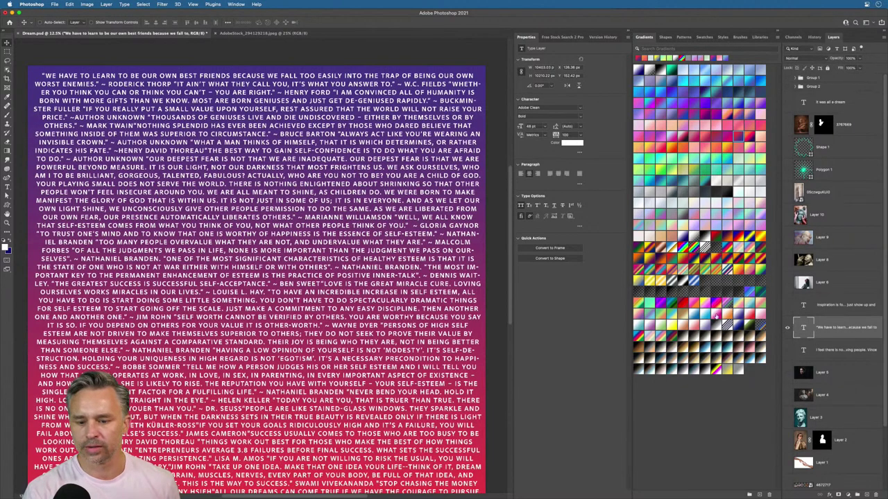
{"action": "left_click", "coordinate": [787, 328]}
{"action": "left_click", "coordinate": [788, 305]}
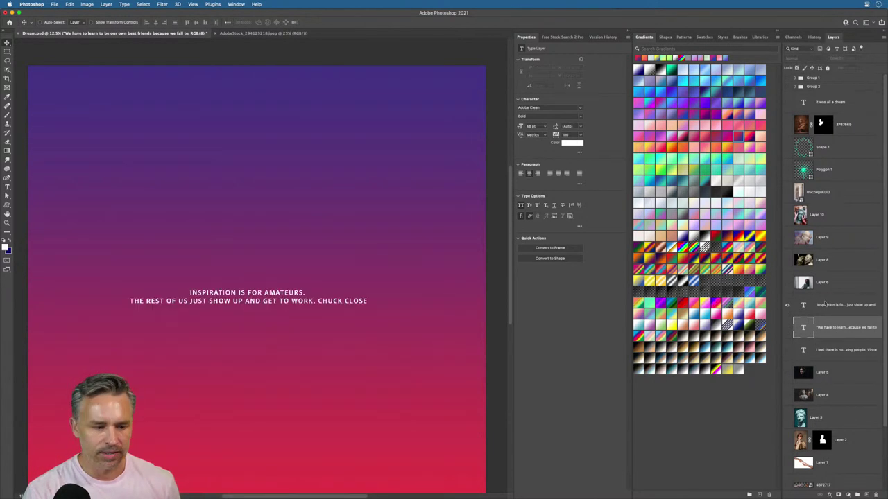
{"action": "left_click", "coordinate": [826, 304]}
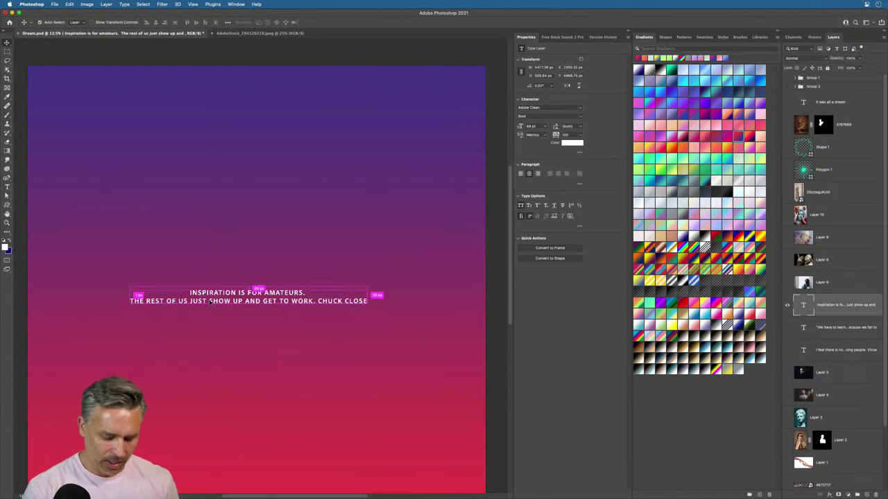
{"action": "left_click", "coordinate": [577, 133]}
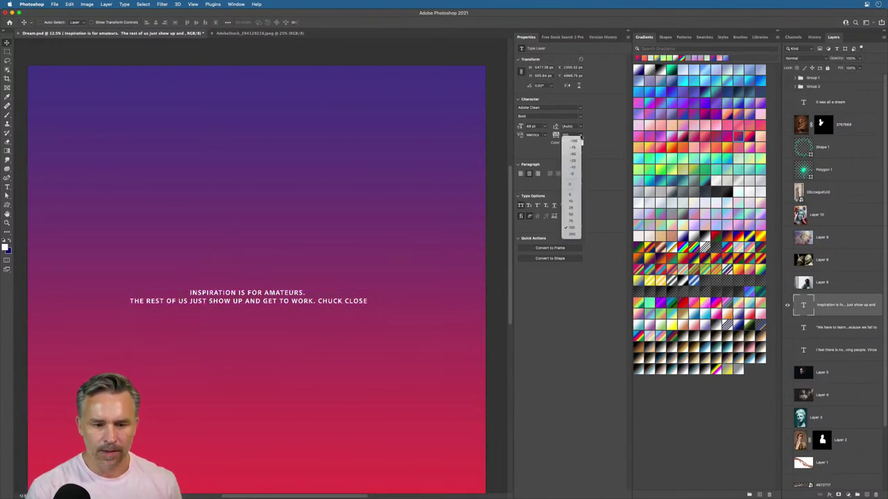
{"action": "left_click", "coordinate": [572, 186]}
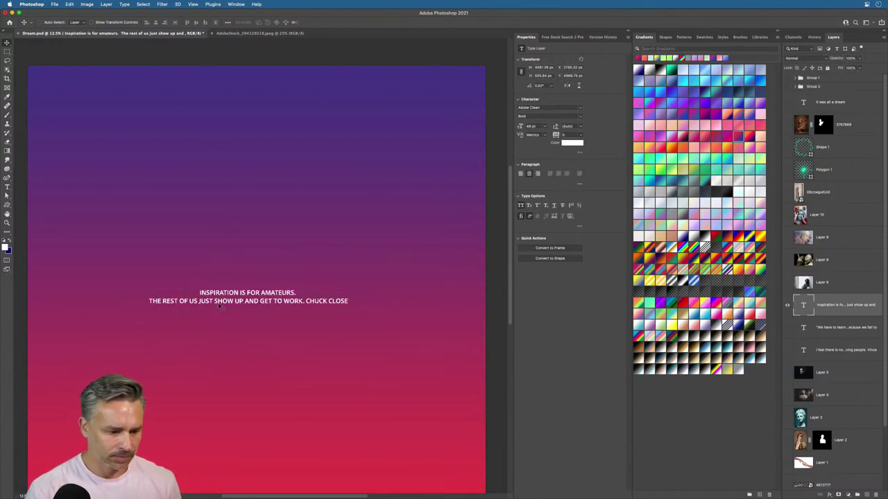
Step: Scale the quote up, centre it on the canvas, and preview in Full Screen Mode
{"action": "key", "text": "super+t"}
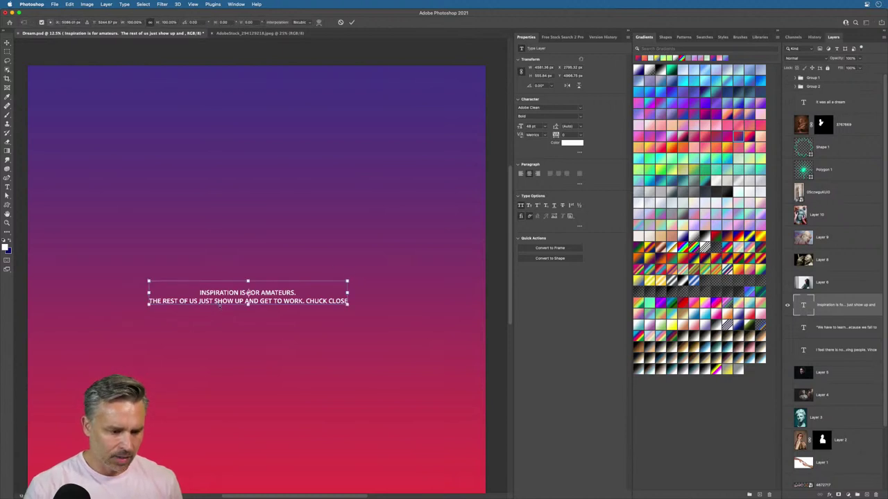
{"action": "left_click_drag", "start_coordinate": [147, 277], "coordinate": [38, 171]}
{"action": "key", "text": "Return"}
{"action": "left_click_drag", "start_coordinate": [140, 297], "coordinate": [206, 236]}
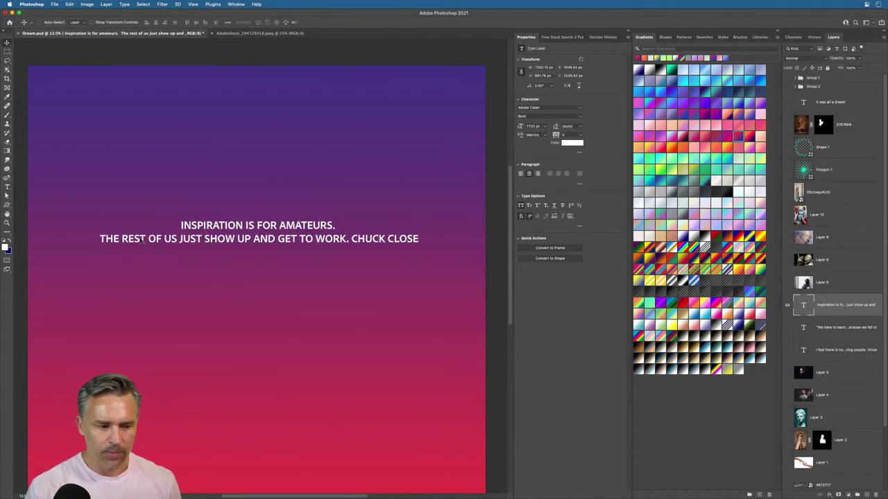
{"action": "key", "text": "f"}
{"action": "key", "text": "f"}
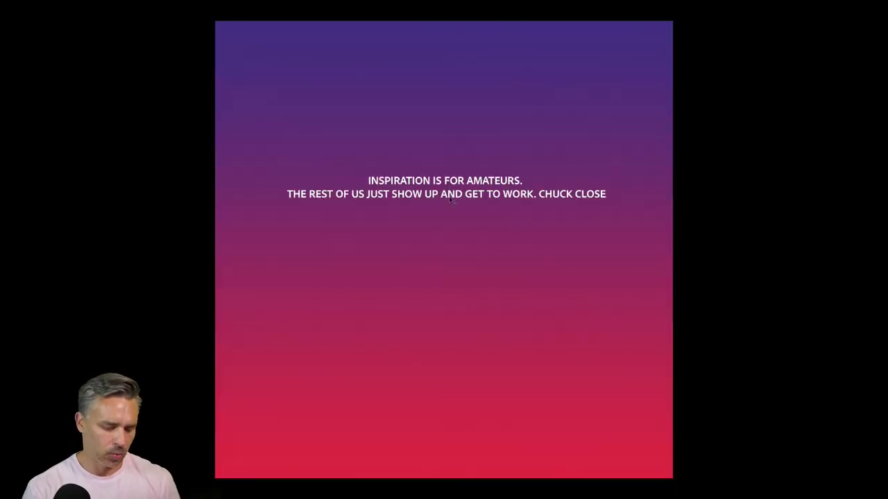
Step: In a new Chrome tab, search Google Images for 'chuck close'
{"action": "key", "text": "f"}
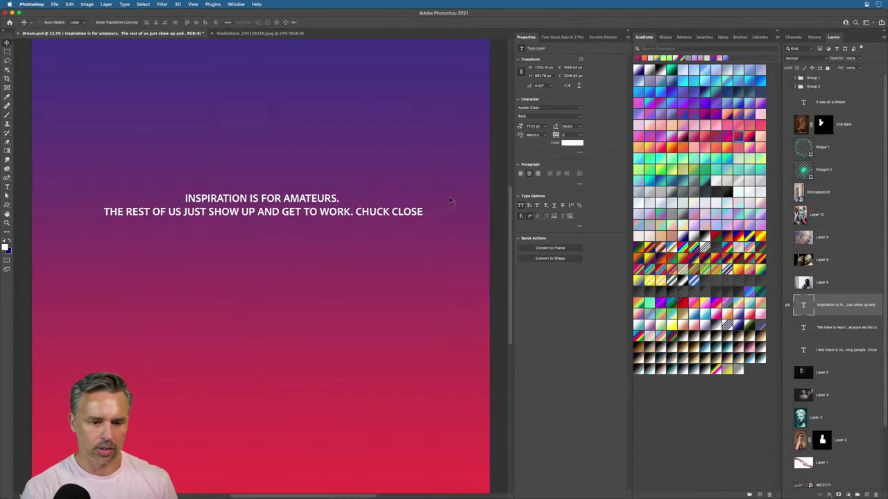
{"action": "left_click", "coordinate": [450, 490]}
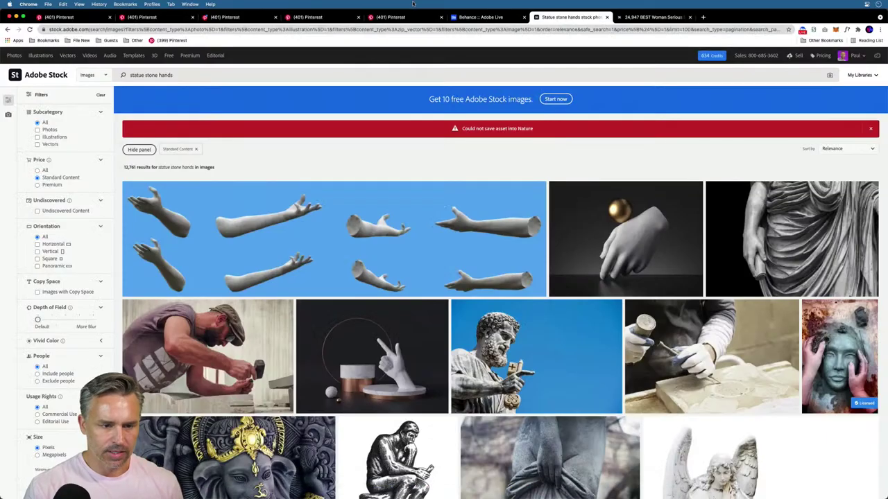
{"action": "left_click", "coordinate": [702, 17]}
{"action": "type", "text": "chuck close"}
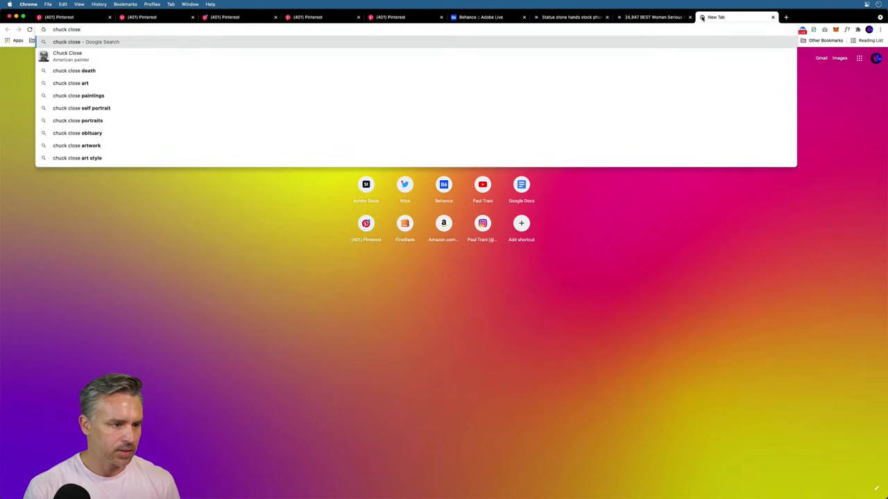
{"action": "key", "text": "Return"}
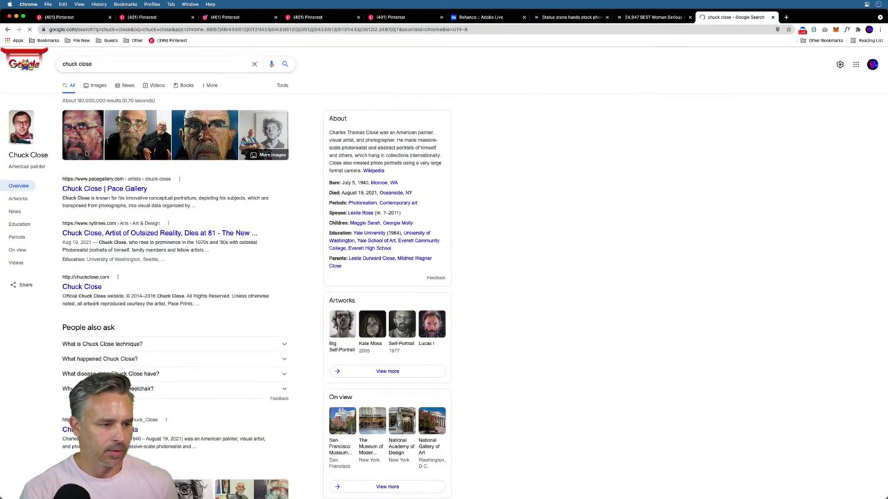
{"action": "left_click", "coordinate": [73, 134]}
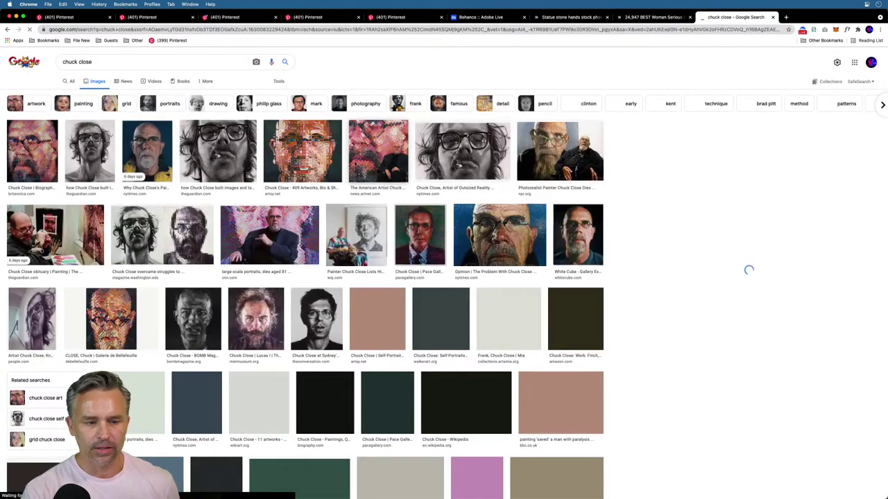
Step: Preview several Chuck Close portraits, including the Guardian and Artsy ones, then return to Photoshop
{"action": "left_click", "coordinate": [235, 154]}
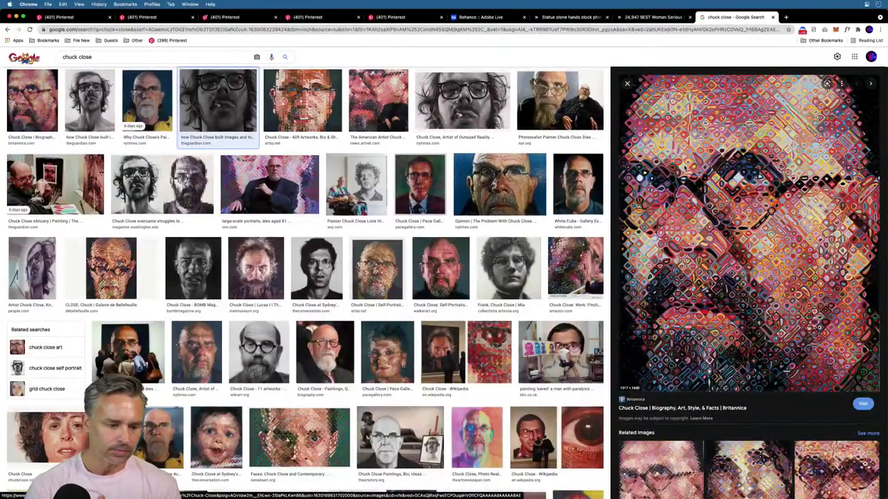
{"action": "left_click", "coordinate": [90, 100]}
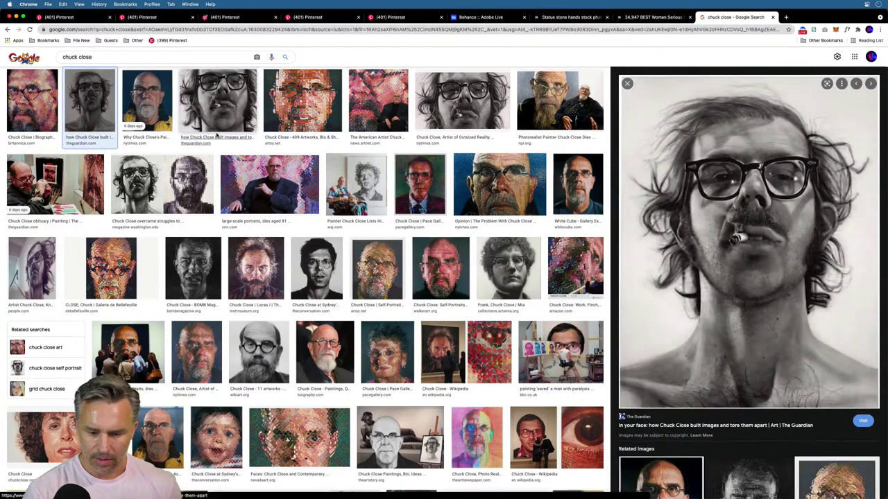
{"action": "left_click", "coordinate": [300, 109]}
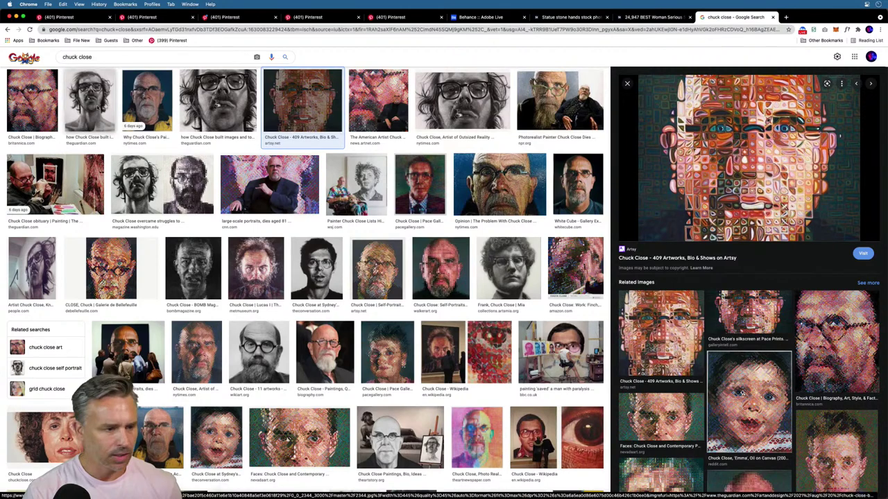
{"action": "left_click", "coordinate": [98, 108]}
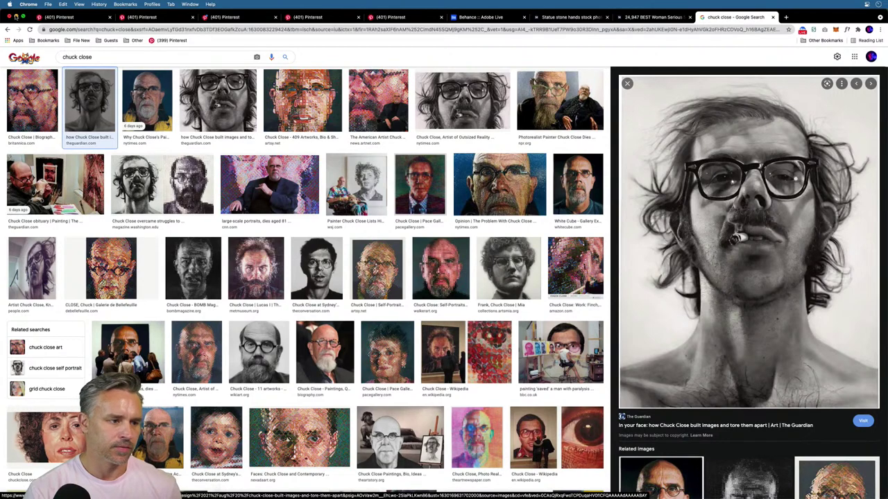
{"action": "key", "text": "super+Tab"}
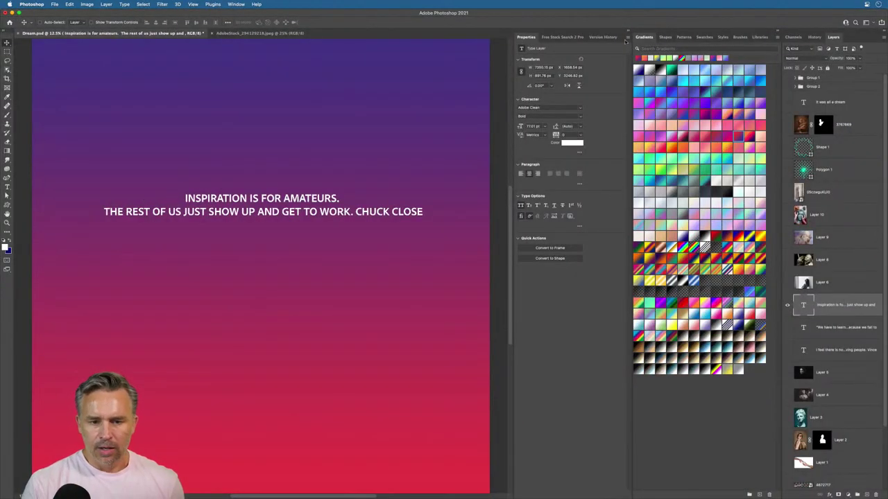
Step: Collapse the Properties panel and add an empty layer above the quote
{"action": "left_click", "coordinate": [628, 32]}
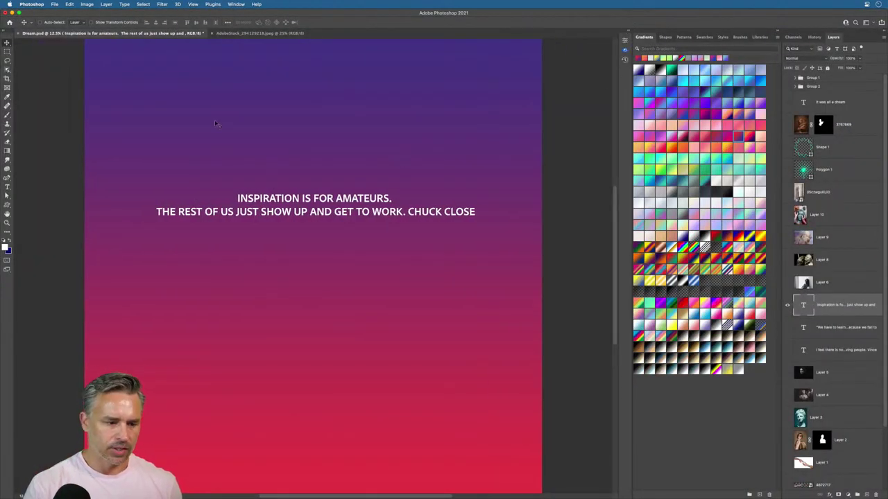
{"action": "left_click", "coordinate": [858, 494]}
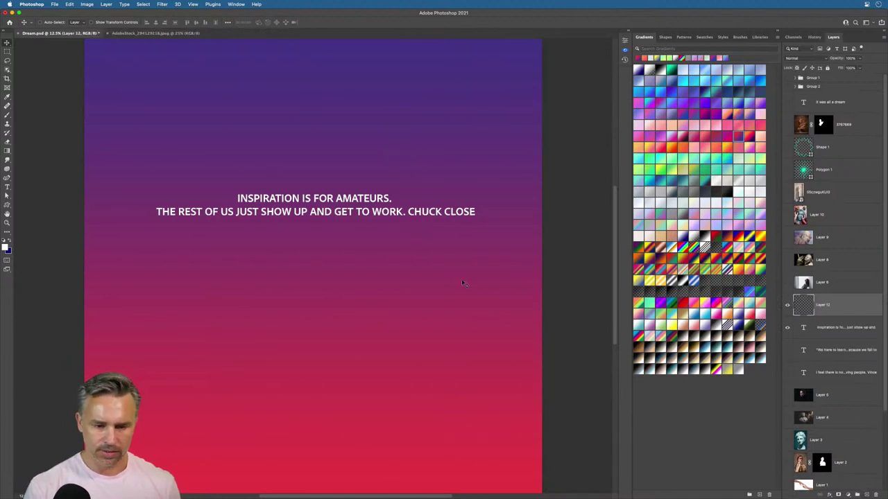
{"action": "key", "text": "super+minus"}
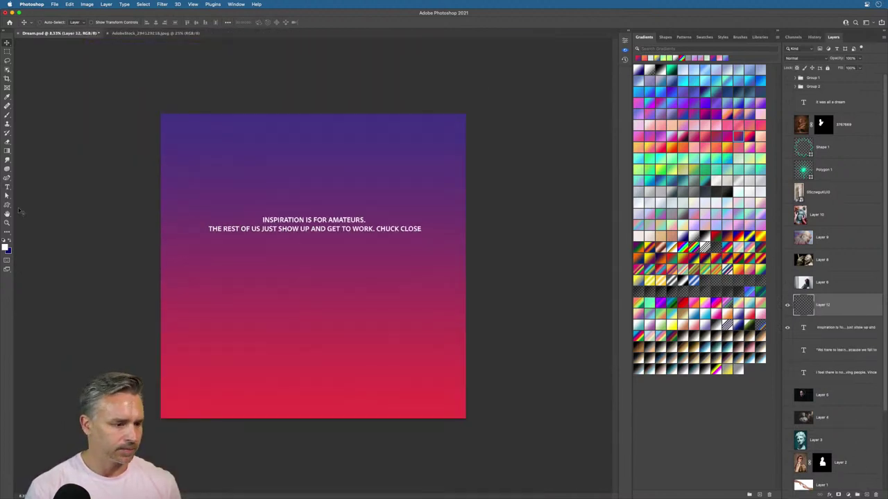
Step: Insert a line break so CHUCK CLOSE sits on its own third line of the quote
{"action": "left_click", "coordinate": [7, 187]}
{"action": "double_click", "coordinate": [287, 219]}
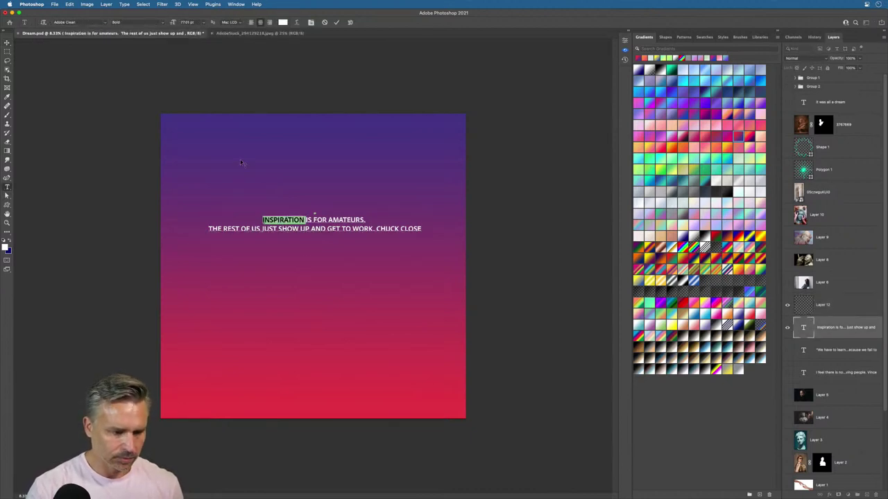
{"action": "left_click", "coordinate": [312, 197]}
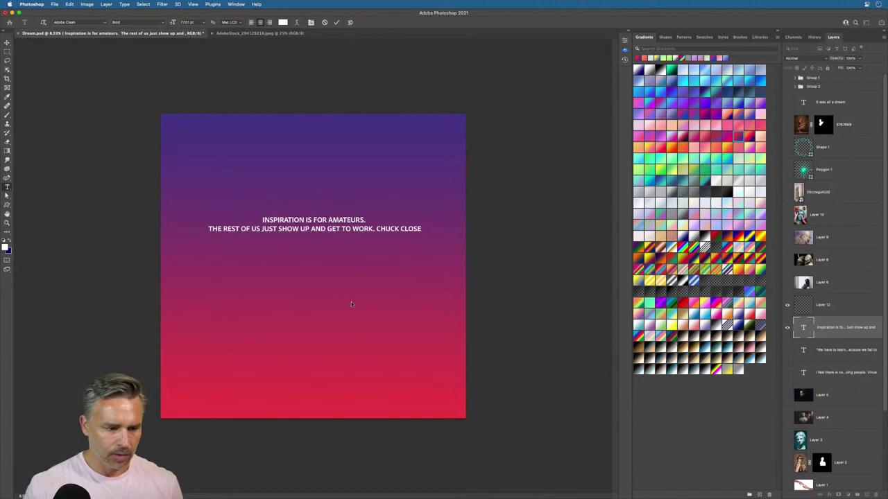
{"action": "key", "text": "super+plus"}
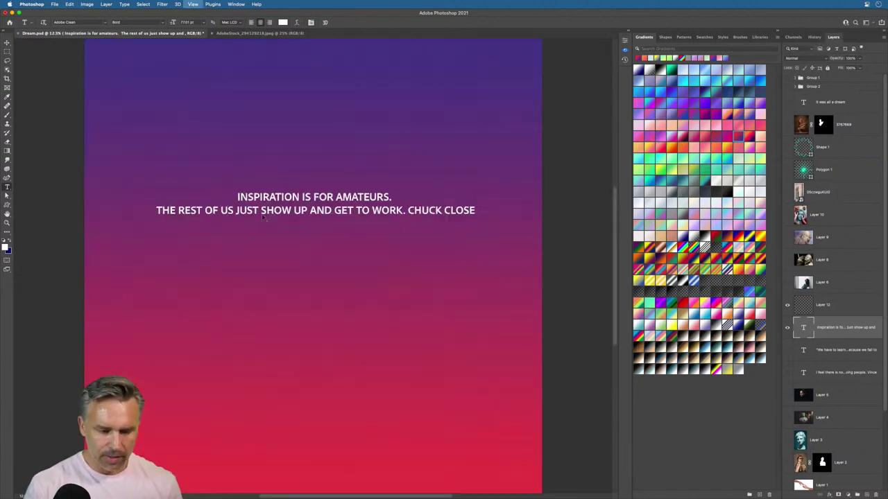
{"action": "double_click", "coordinate": [248, 175]}
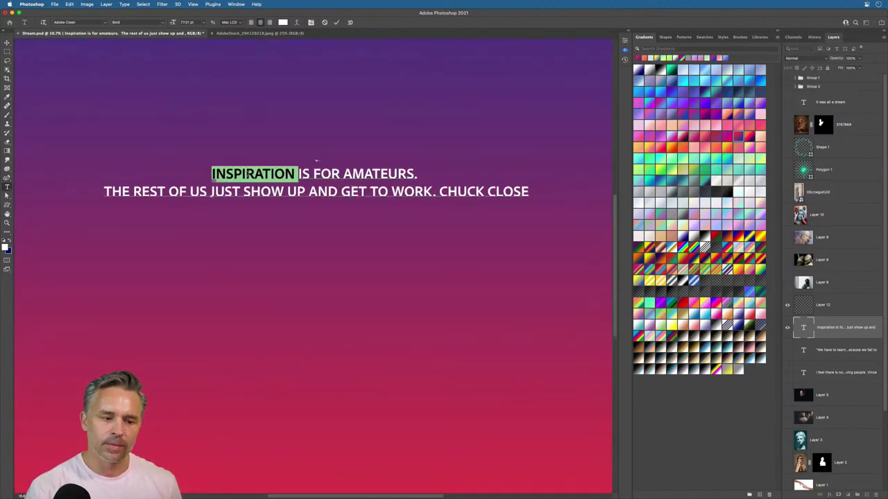
{"action": "left_click", "coordinate": [414, 175]}
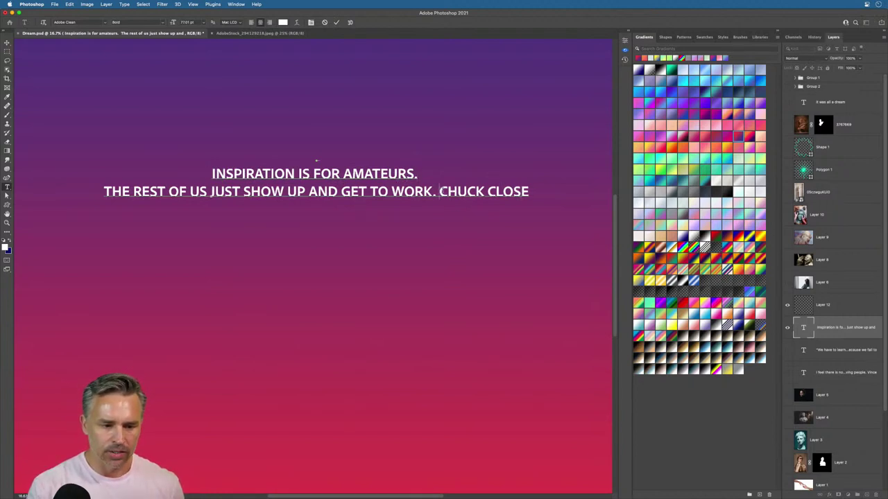
{"action": "key", "text": "Return"}
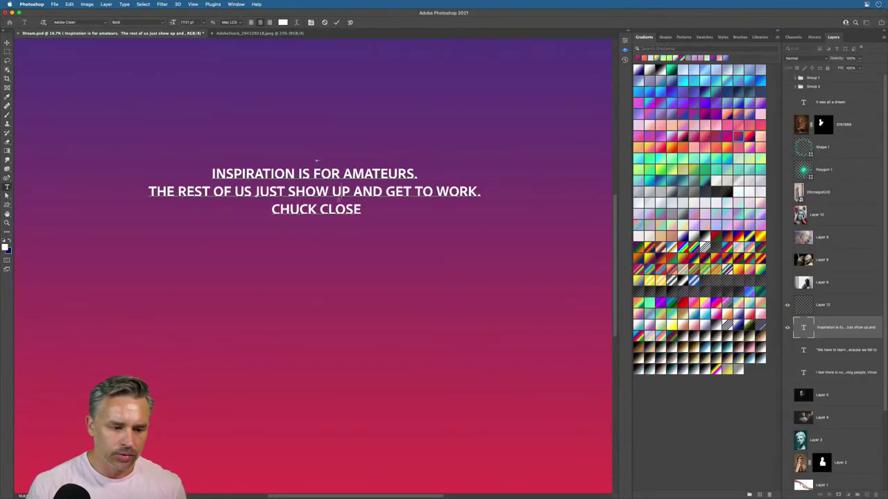
{"action": "key", "text": "Return"}
{"action": "key", "text": "Return"}
{"action": "key", "text": "Return"}
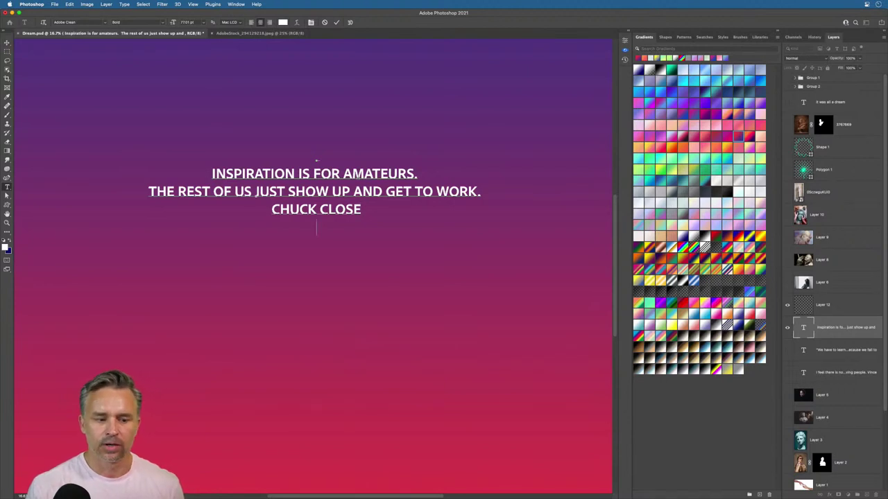
{"action": "key", "text": "BackSpace"}
{"action": "key", "text": "BackSpace"}
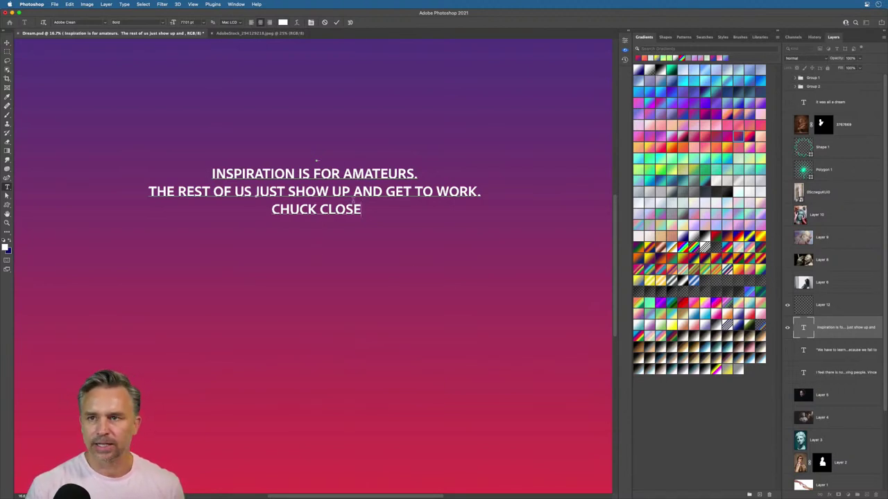
{"action": "scroll", "coordinate": [359, 230], "scroll_direction": "up", "scroll_amount": 5}
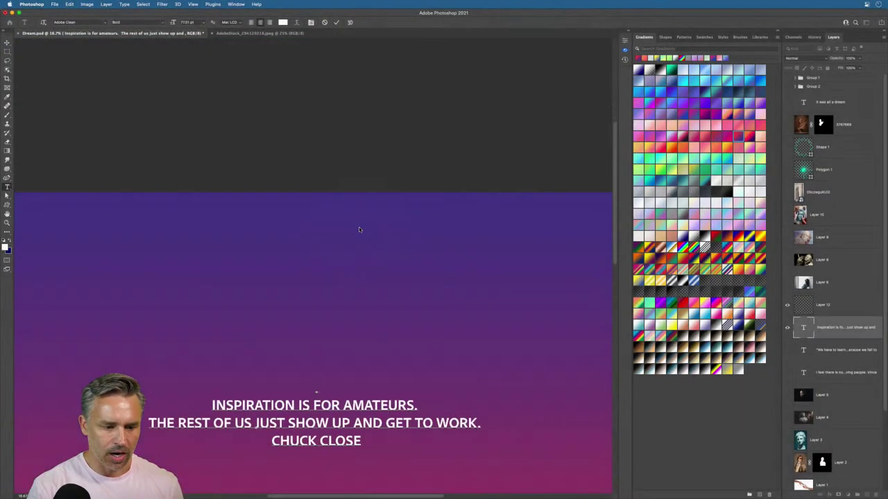
{"action": "scroll", "coordinate": [359, 230], "scroll_direction": "down", "scroll_amount": 5}
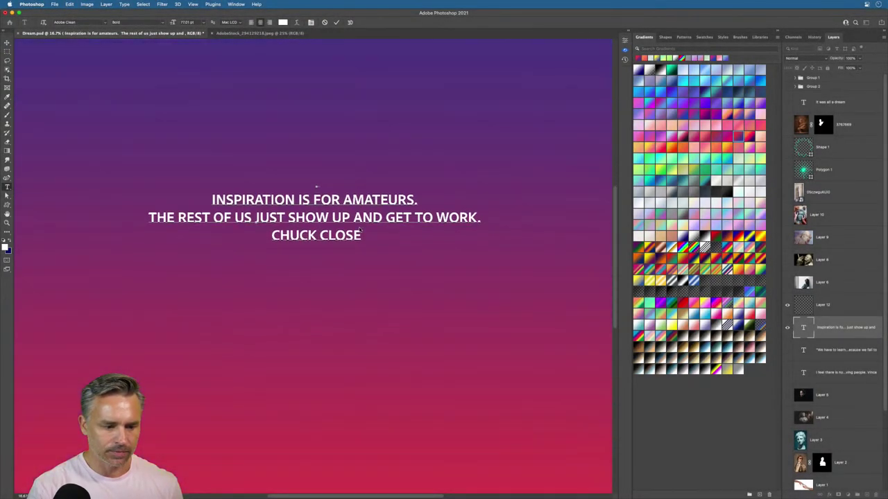
{"action": "left_click", "coordinate": [550, 386]}
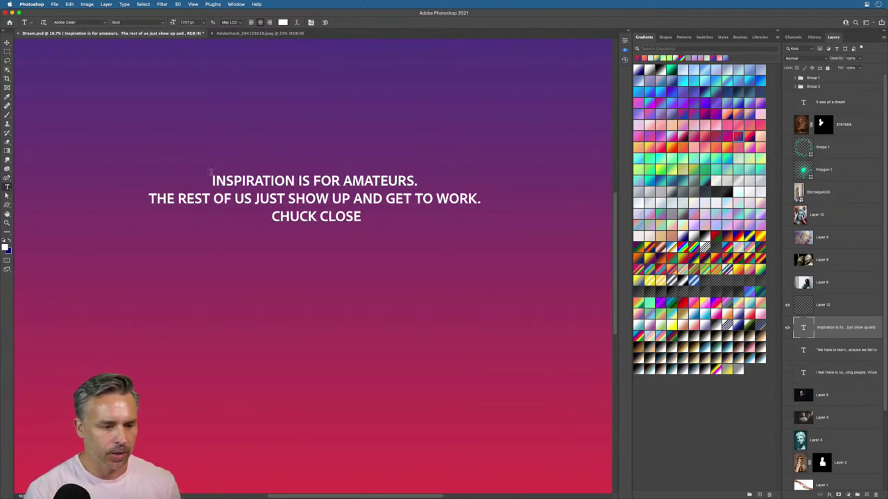
{"action": "key", "text": "super+minus"}
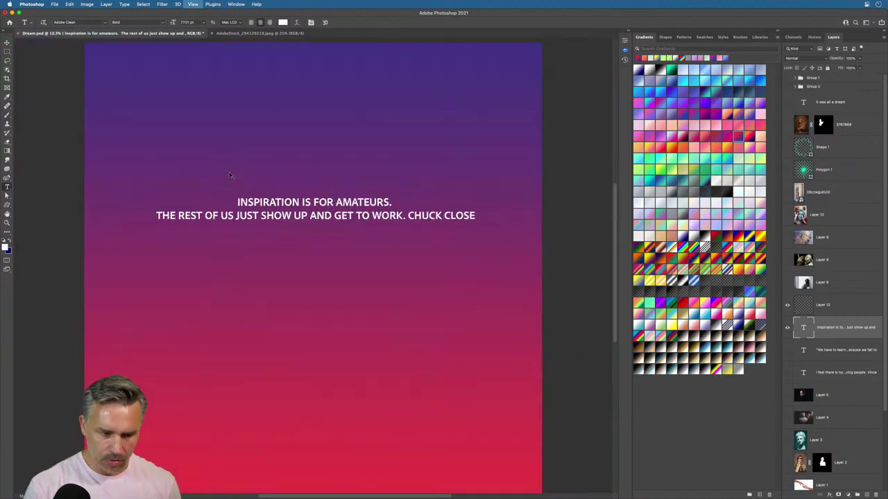
{"action": "key", "text": "super+minus"}
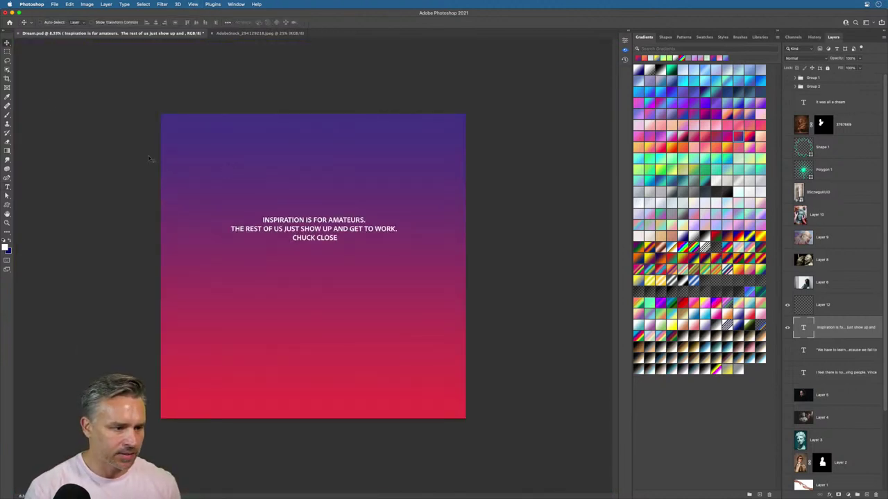
Step: Enlarge the quote text around its centre with Free Transform
{"action": "key", "text": "super+t"}
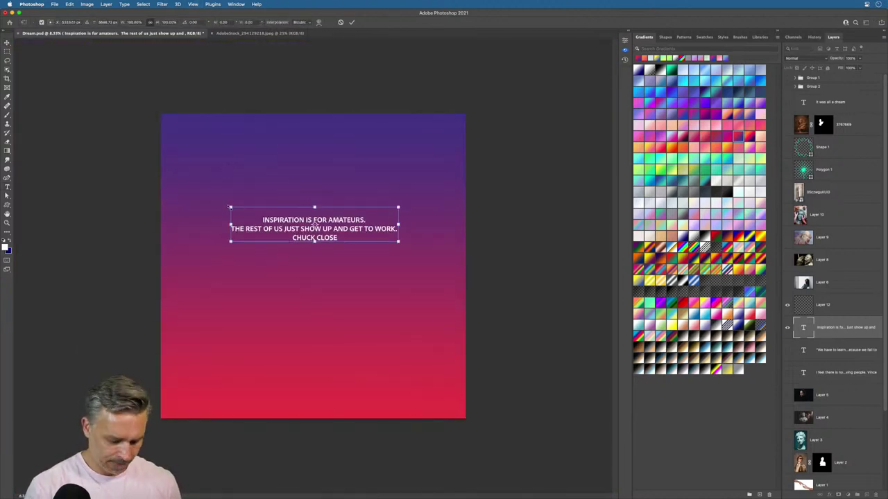
{"action": "left_click_drag", "start_coordinate": [231, 207], "coordinate": [164, 169]}
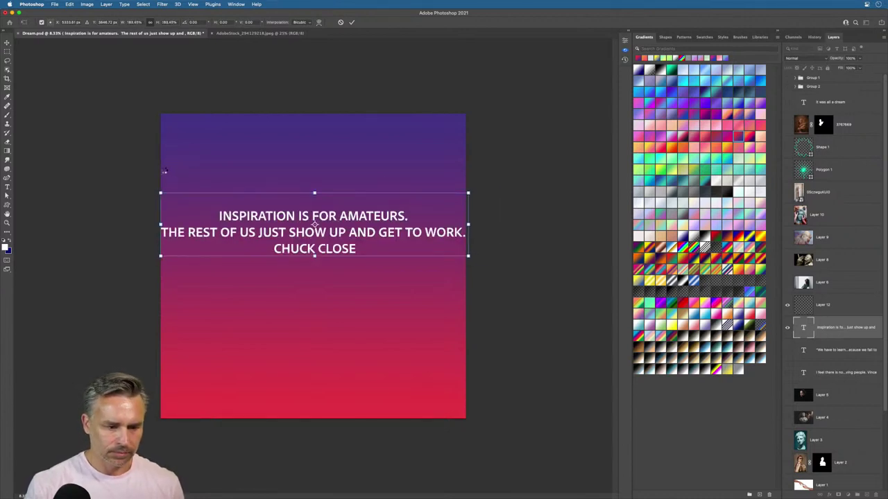
{"action": "key", "text": "Return"}
Step: Paste INSPIR from the quote as new text on Layer 12 near the top, and scale it up
{"action": "left_click", "coordinate": [7, 187]}
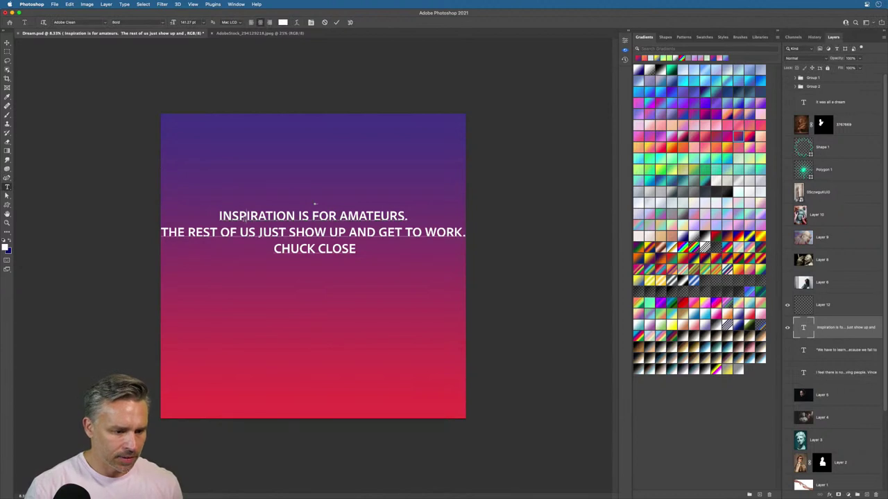
{"action": "left_click_drag", "start_coordinate": [259, 215], "coordinate": [201, 211]}
{"action": "key", "text": "super+c"}
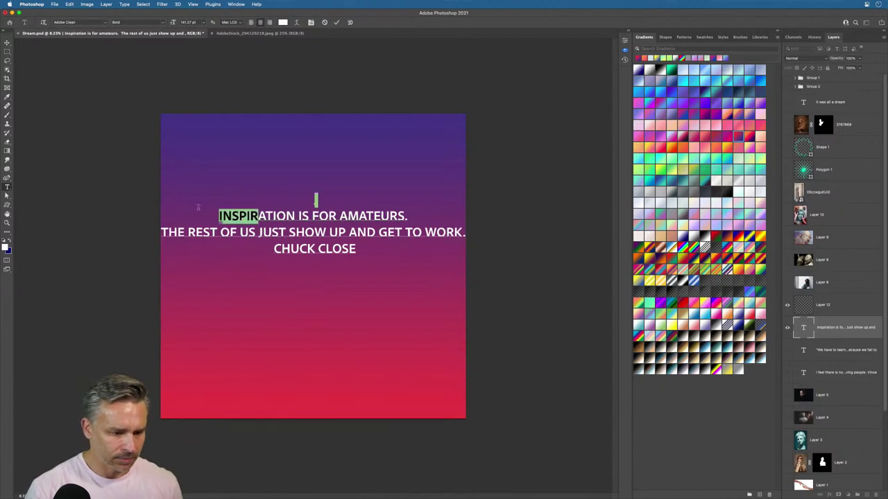
{"action": "left_click", "coordinate": [835, 307]}
{"action": "left_click", "coordinate": [245, 144]}
{"action": "key", "text": "super+v"}
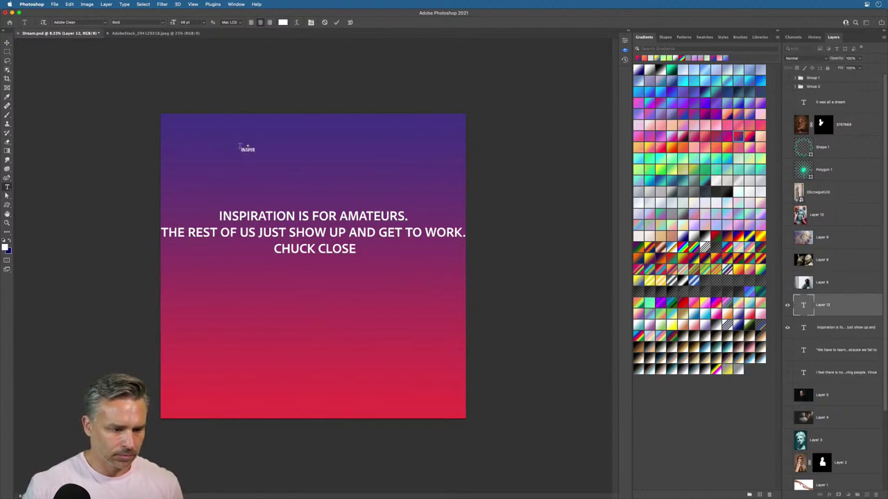
{"action": "left_click_drag", "start_coordinate": [247, 147], "coordinate": [246, 141]}
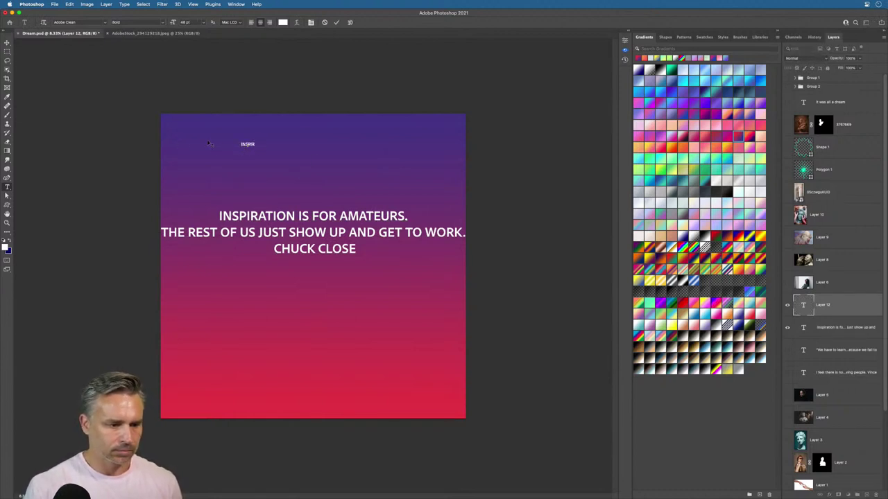
{"action": "left_click", "coordinate": [7, 42]}
{"action": "key", "text": "super+t"}
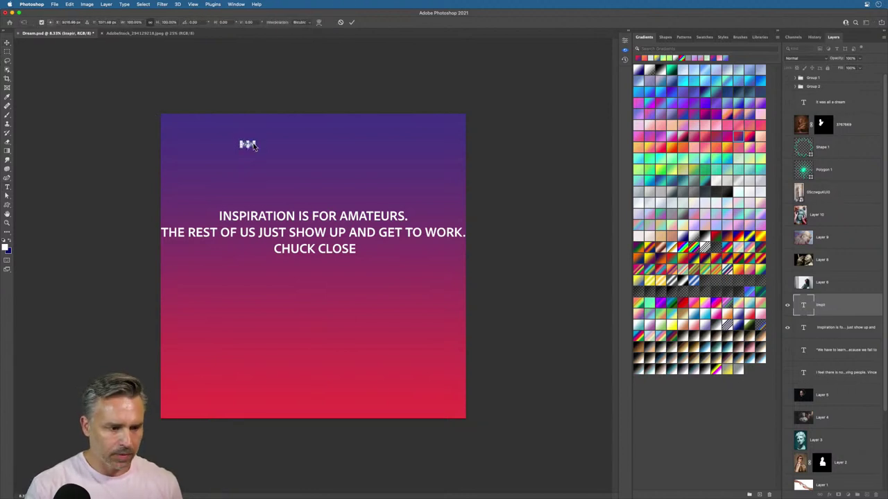
{"action": "left_click_drag", "start_coordinate": [257, 148], "coordinate": [377, 233]}
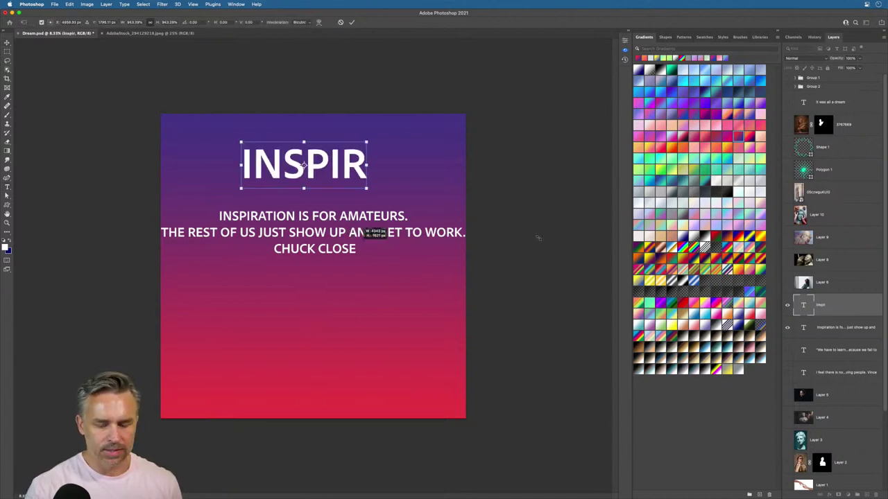
Step: Duplicate the INSPIR layer, move the copy below it, and retype it as ATION
{"action": "key", "text": "Return"}
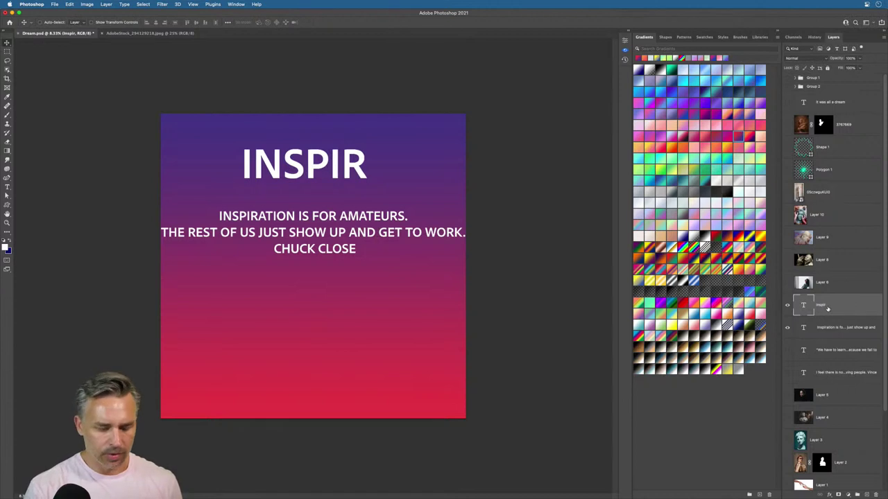
{"action": "key", "text": "super+j"}
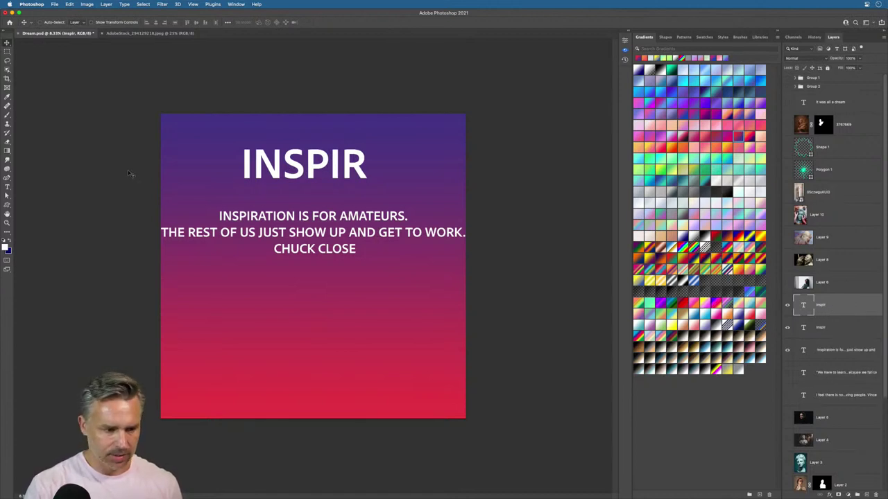
{"action": "left_click_drag", "start_coordinate": [268, 178], "coordinate": [269, 208]}
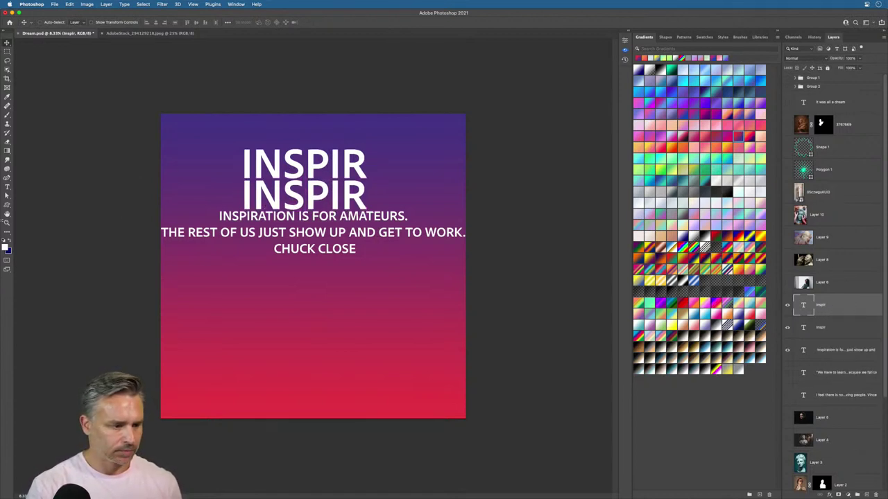
{"action": "key", "text": "t"}
{"action": "double_click", "coordinate": [287, 194]}
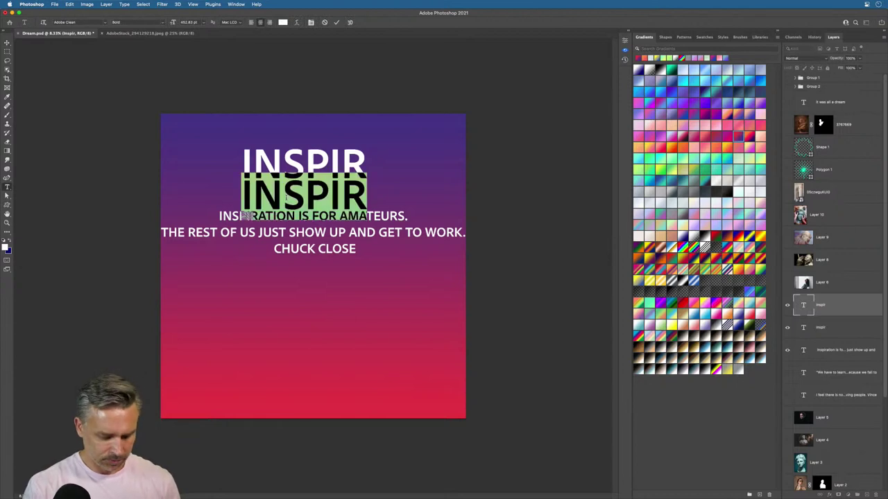
{"action": "type", "text": "ATION"}
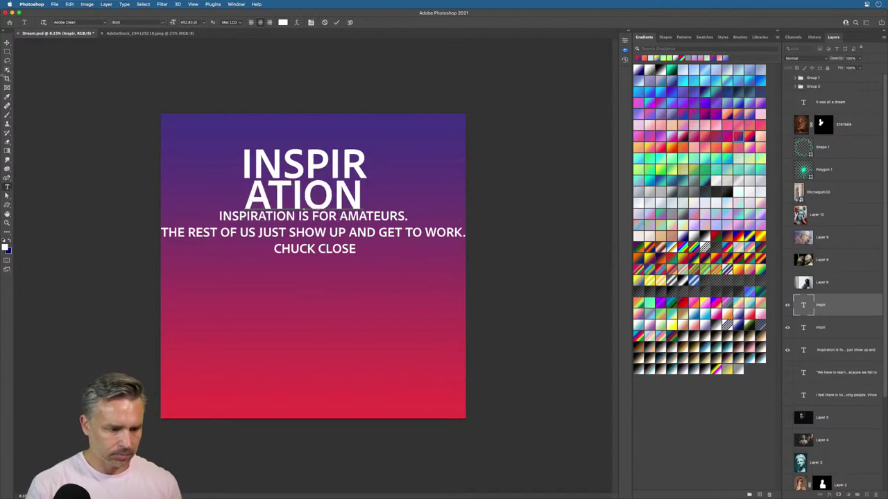
{"action": "left_click", "coordinate": [6, 43]}
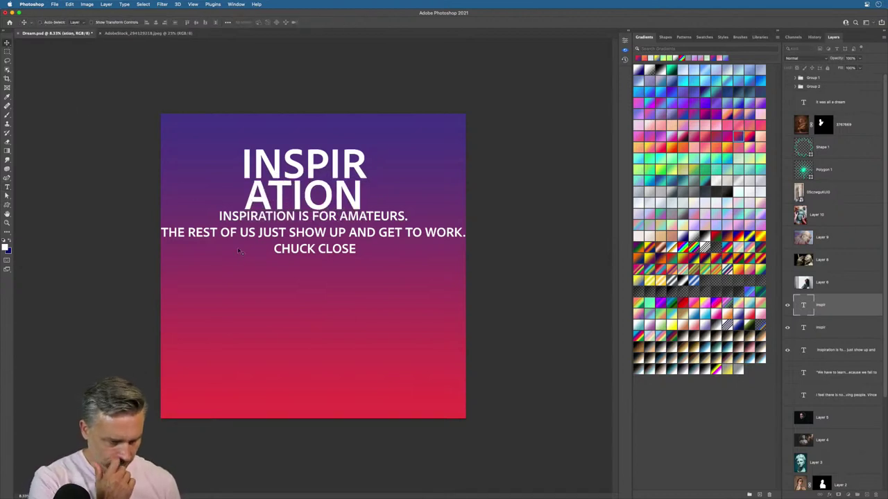
{"action": "mouse_move", "coordinate": [254, 245]}
{"action": "left_mouse_down"}
{"action": "mouse_move", "coordinate": [257, 284]}
{"action": "mouse_move", "coordinate": [260, 246]}
{"action": "mouse_move", "coordinate": [236, 246]}
{"action": "left_mouse_up"}
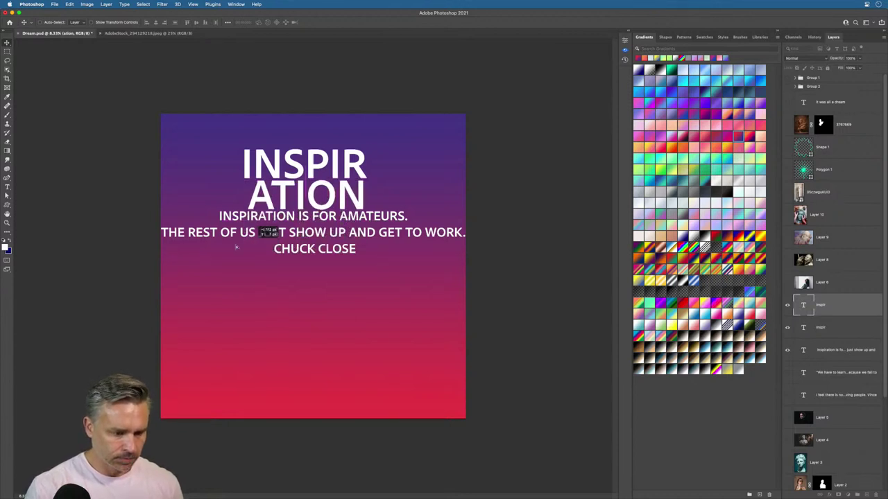
Step: Place a duplicate of ATION below the CHUCK CLOSE line
{"action": "key", "text": "t"}
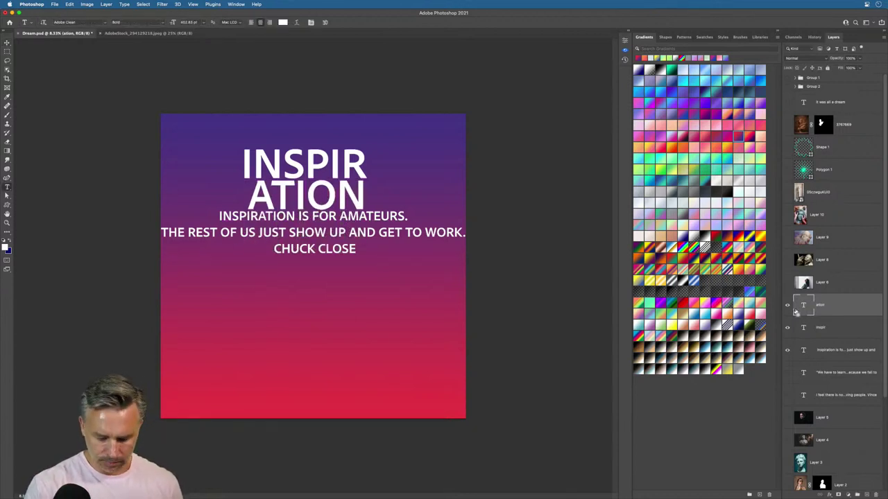
{"action": "key", "text": "ctrl+j"}
{"action": "left_click", "coordinate": [6, 43]}
{"action": "left_click_drag", "start_coordinate": [253, 181], "coordinate": [254, 275]}
Step: Retype the ATION copy as IS FOR and move a duplicate of it just below
{"action": "key", "text": "t"}
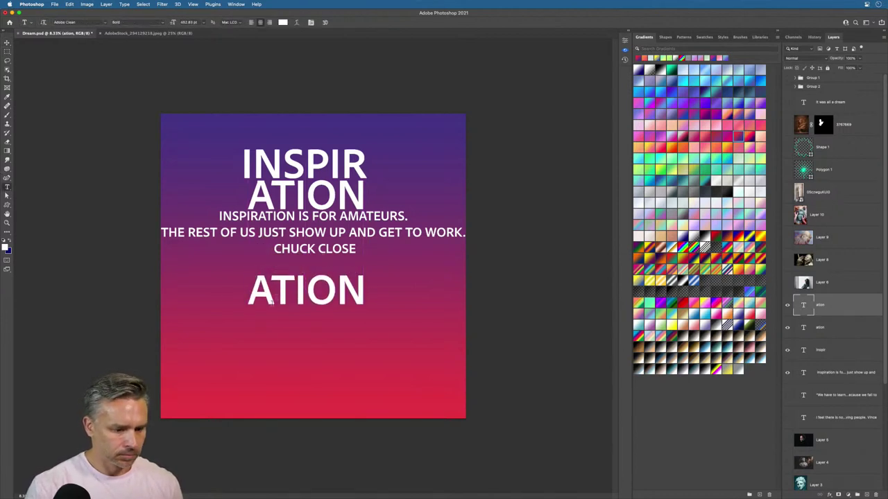
{"action": "double_click", "coordinate": [272, 300]}
{"action": "type", "text": "IS FOR"}
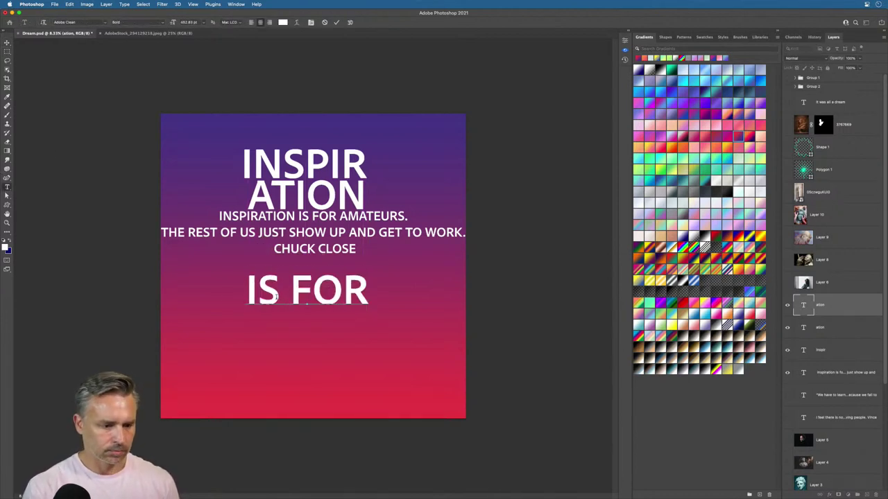
{"action": "left_click", "coordinate": [7, 43]}
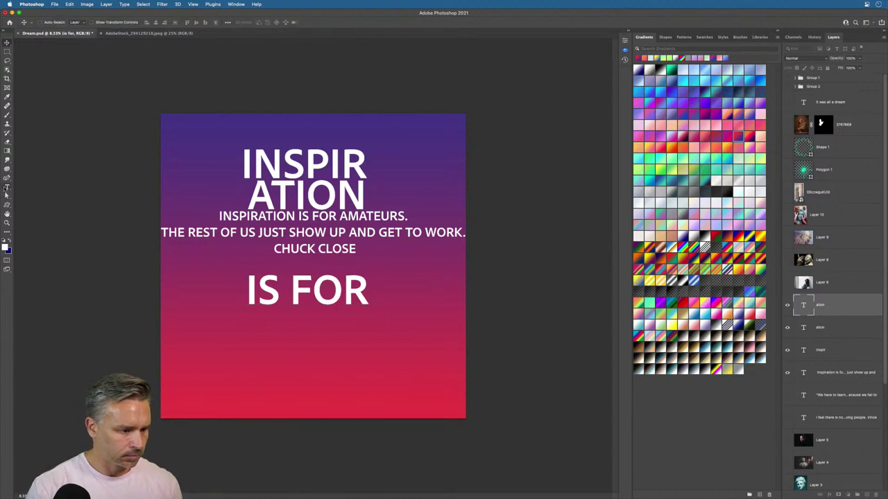
{"action": "left_click", "coordinate": [7, 188]}
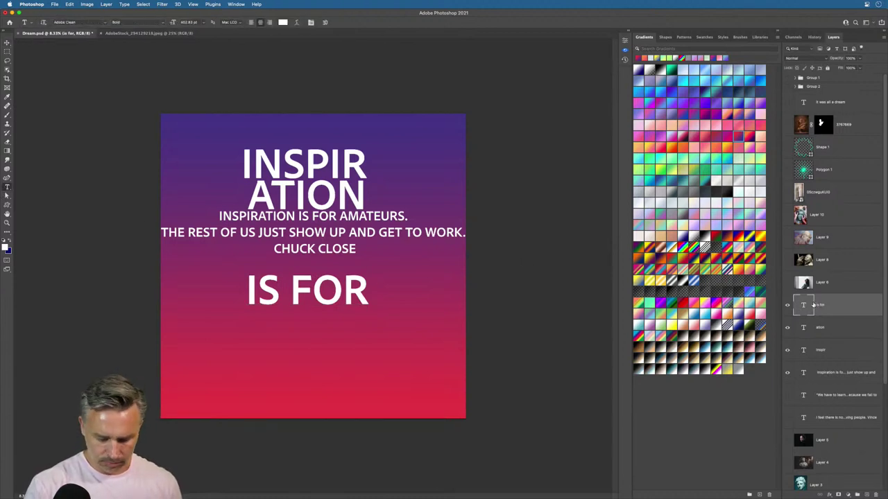
{"action": "key", "text": "ctrl+j"}
{"action": "left_click", "coordinate": [7, 43]}
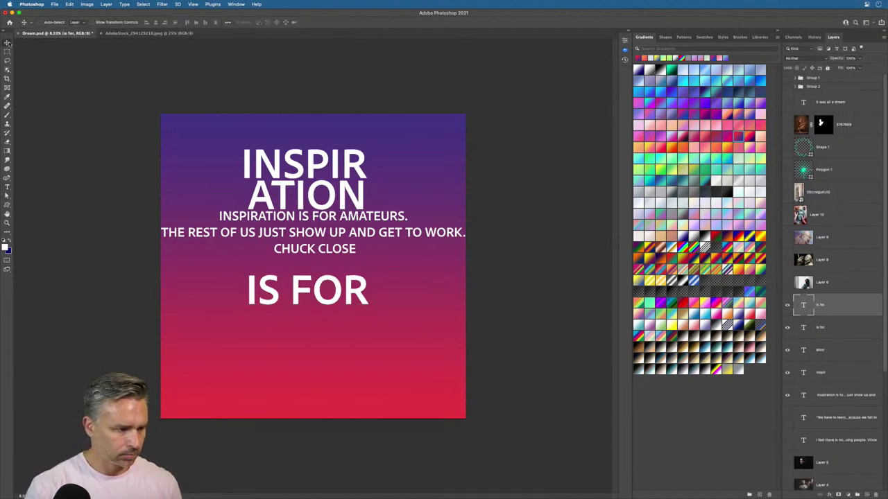
{"action": "left_click_drag", "start_coordinate": [294, 315], "coordinate": [294, 358]}
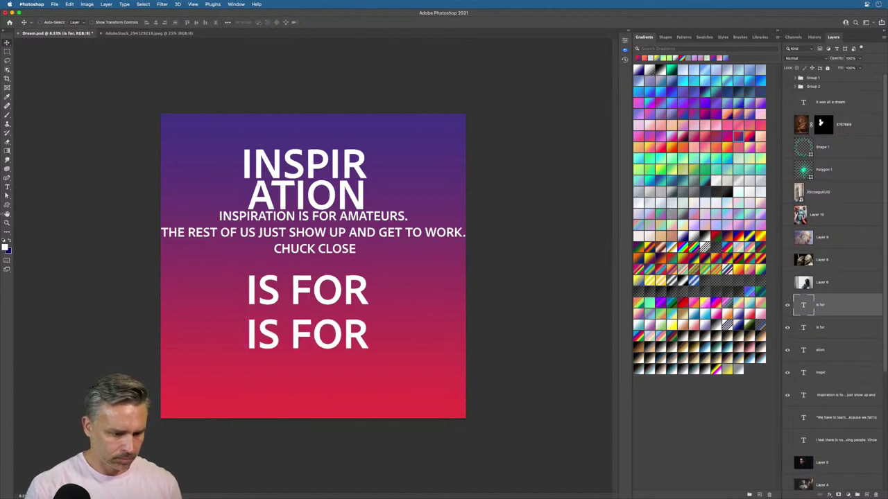
Step: Replace the lower IS FOR copy's text with AMATEURS on a single line
{"action": "left_click", "coordinate": [7, 187]}
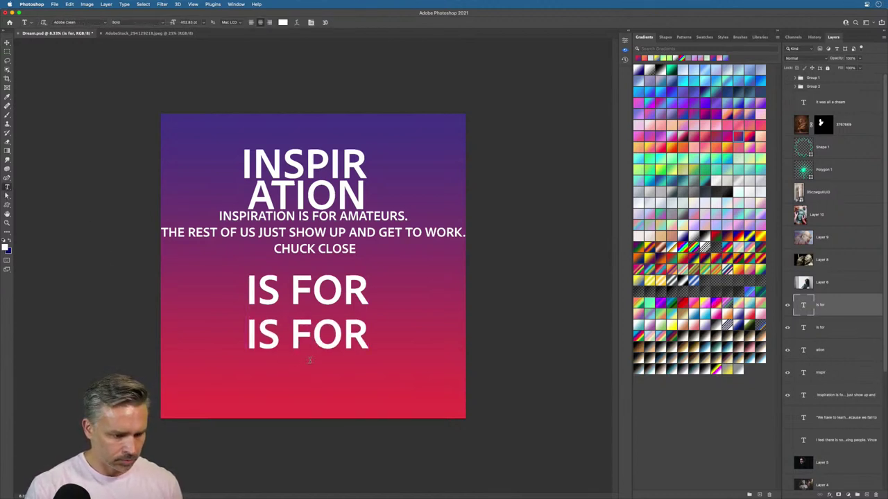
{"action": "double_click", "coordinate": [303, 337]}
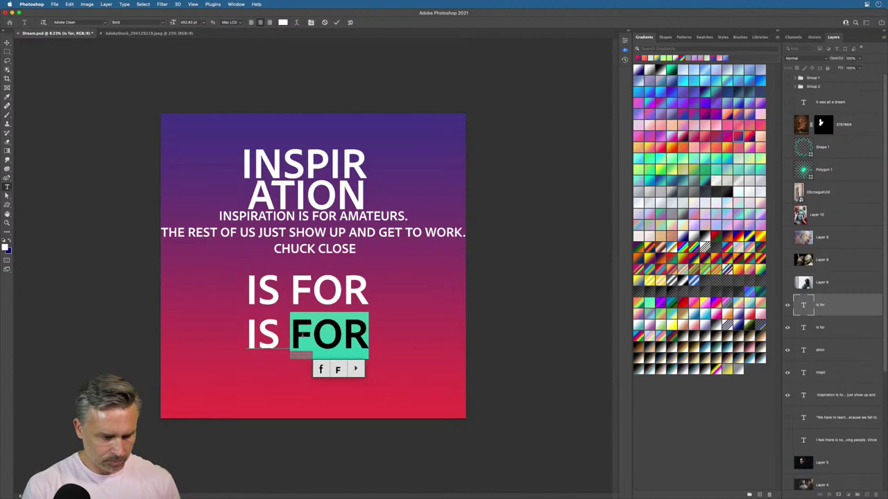
{"action": "left_click", "coordinate": [265, 323]}
{"action": "triple_click", "coordinate": [266, 323]}
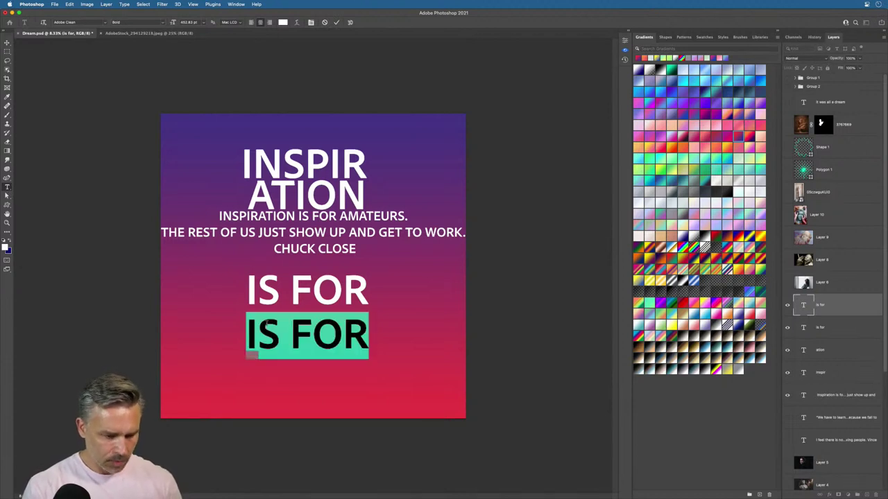
{"action": "type", "text": "SM"}
{"action": "key", "text": "BackSpace"}
{"action": "key", "text": "BackSpace"}
{"action": "type", "text": "AMA"}
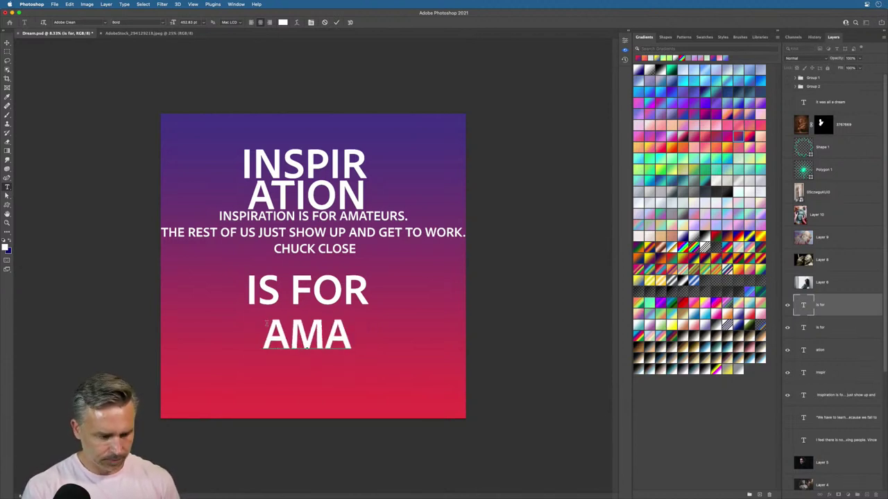
{"action": "type", "text": "TEURS"}
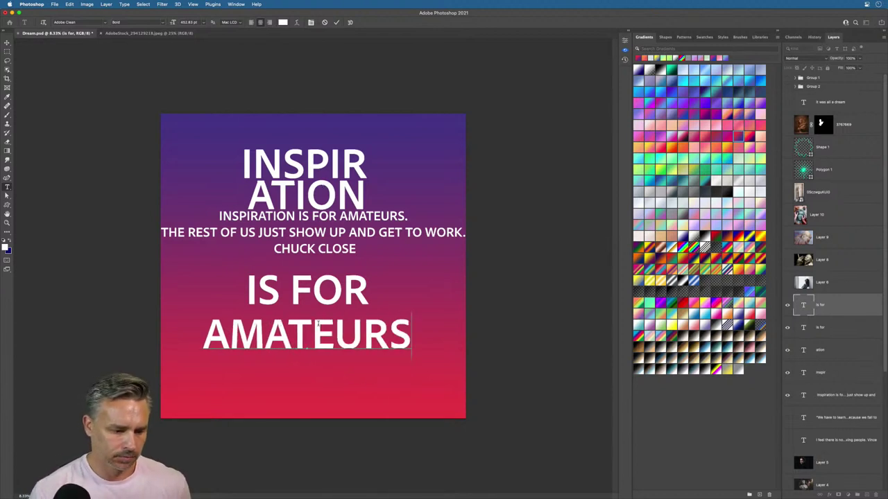
{"action": "left_click", "coordinate": [317, 323]}
{"action": "key", "text": "Return"}
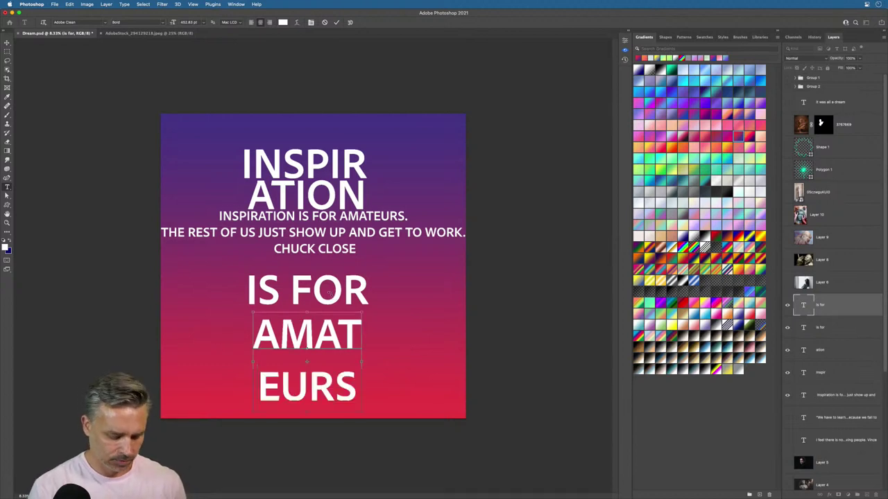
{"action": "key", "text": "BackSpace"}
{"action": "key", "text": "Escape"}
{"action": "key", "text": "v"}
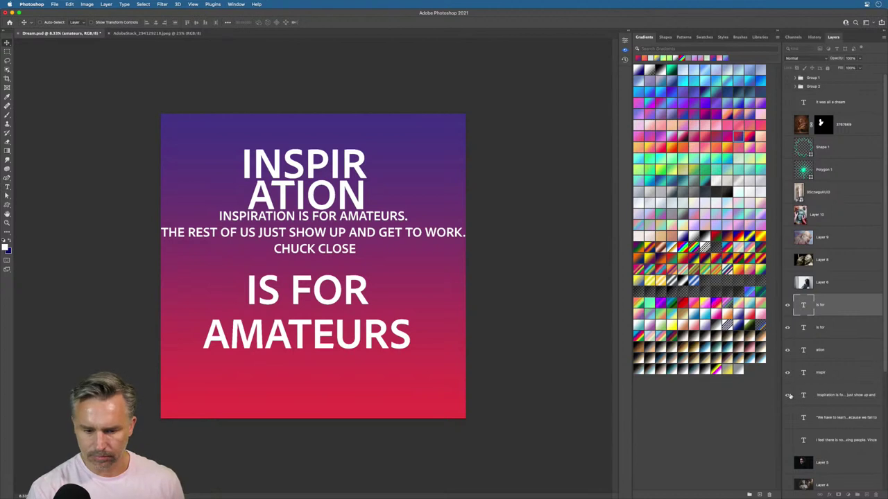
Step: Copy the quote's second line and paste it as a new text layer near the poster bottom
{"action": "left_click", "coordinate": [7, 187]}
{"action": "left_click", "coordinate": [256, 233]}
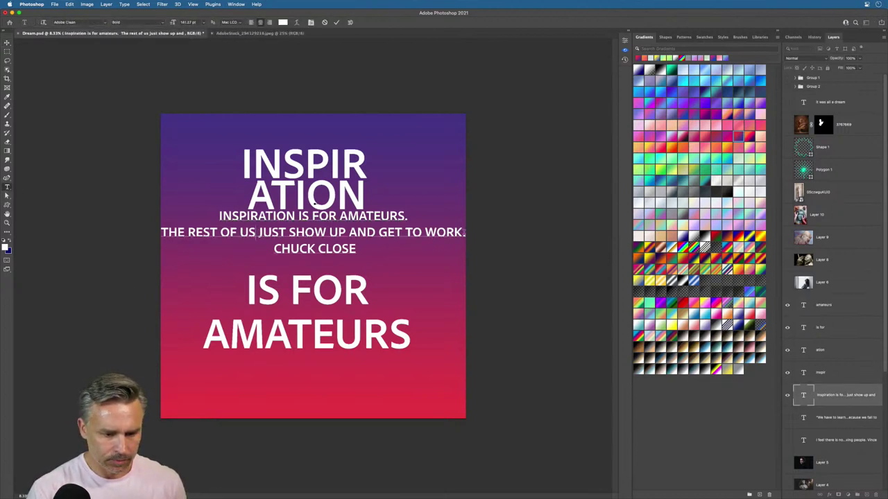
{"action": "triple_click", "coordinate": [256, 233]}
{"action": "key", "text": "ctrl+c"}
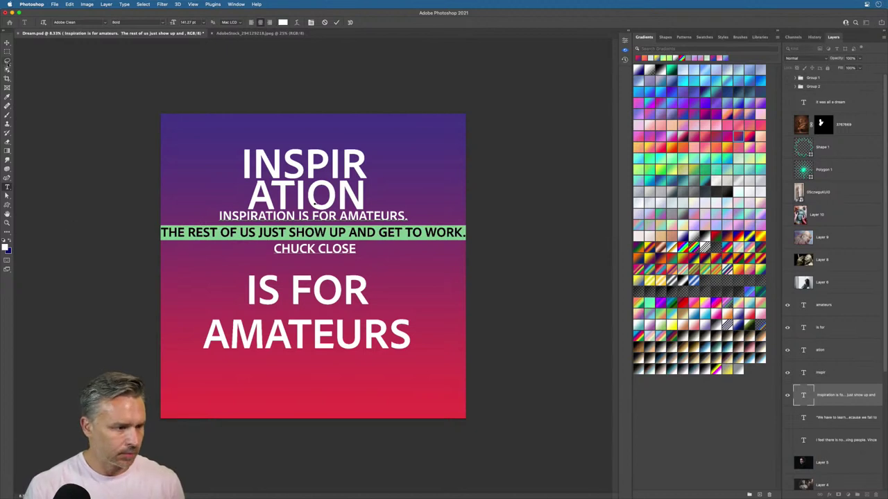
{"action": "left_click", "coordinate": [7, 52]}
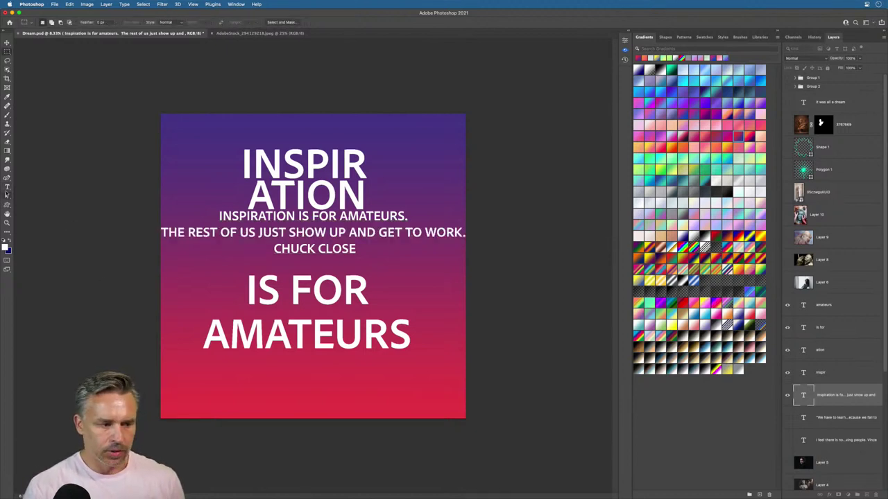
{"action": "left_click", "coordinate": [7, 188]}
{"action": "left_click", "coordinate": [254, 378]}
{"action": "key", "text": "ctrl+v"}
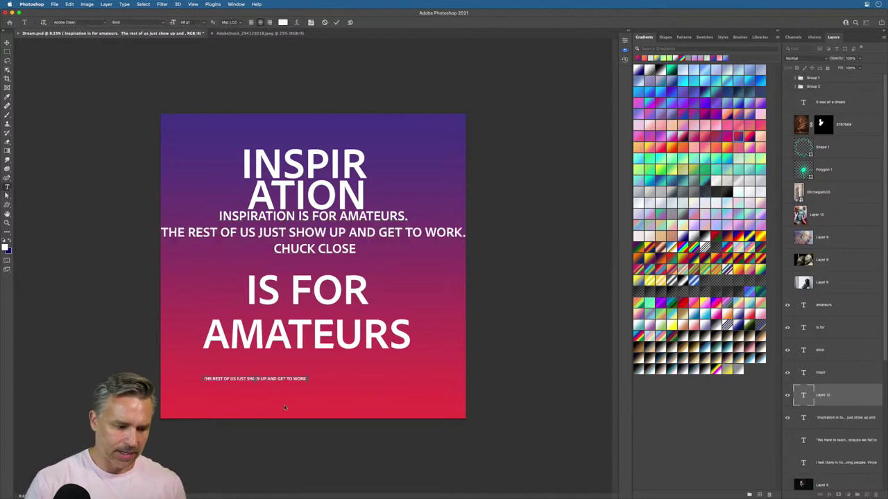
{"action": "left_click", "coordinate": [7, 42]}
Step: Scale the pasted line to nearly full width below AMATEURS and hide the original quote
{"action": "key", "text": "ctrl+t"}
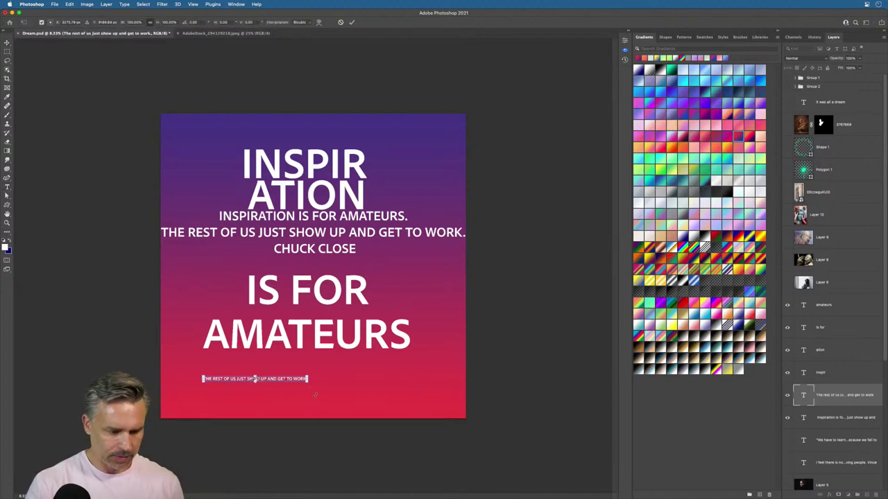
{"action": "left_click_drag", "start_coordinate": [308, 376], "coordinate": [486, 316]}
{"action": "left_click_drag", "start_coordinate": [229, 381], "coordinate": [221, 389]}
{"action": "key", "text": "Return"}
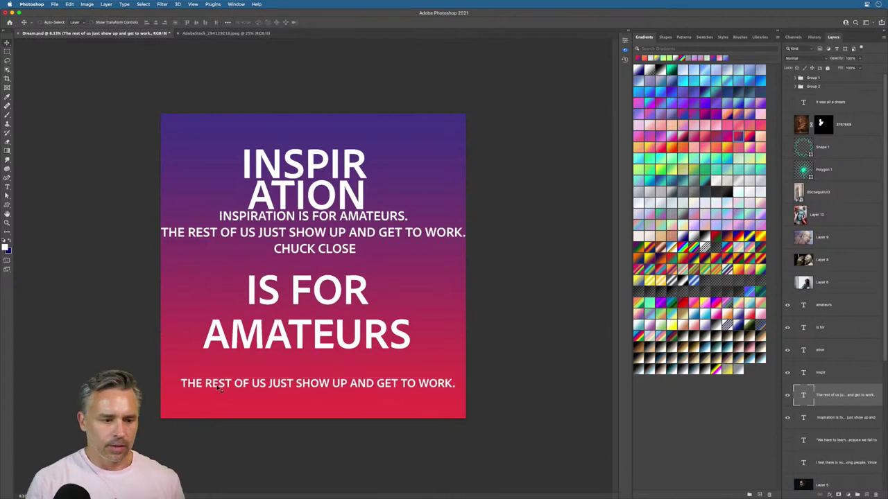
{"action": "left_click", "coordinate": [787, 419]}
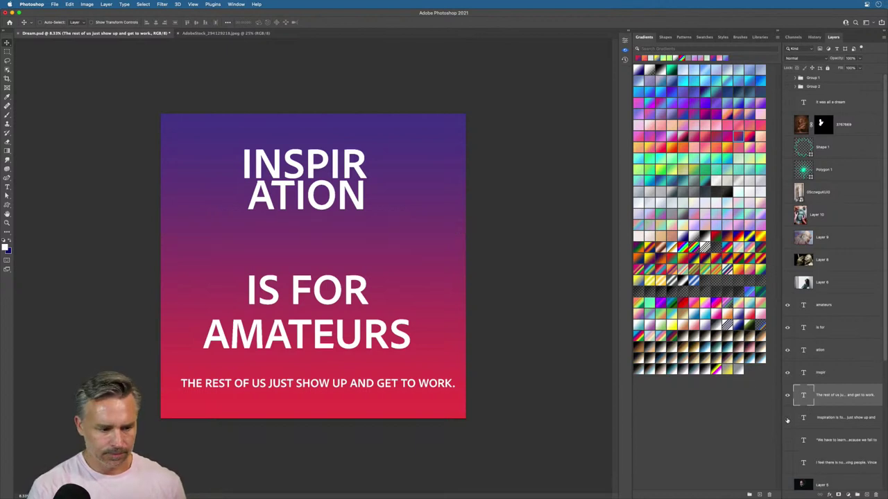
Step: Scale up the INSPIR, ATION, IS FOR and AMATEURS layers together
{"action": "left_click", "coordinate": [820, 375]}
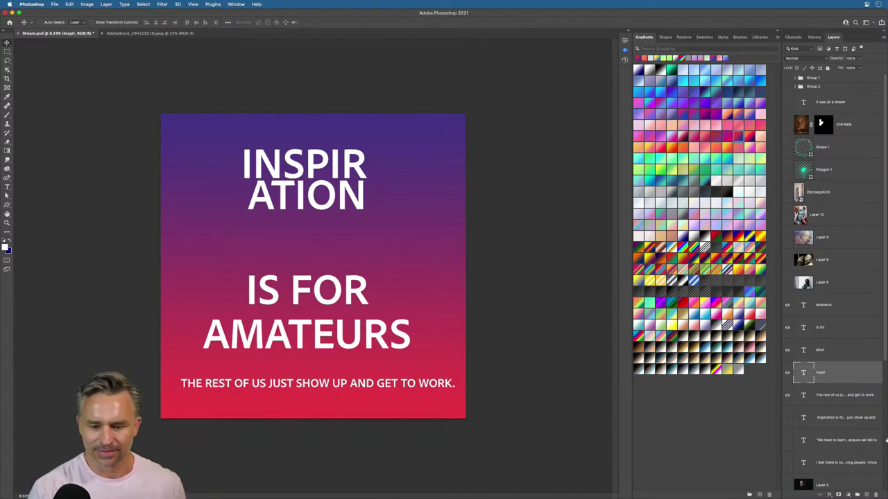
{"action": "left_click", "coordinate": [818, 396]}
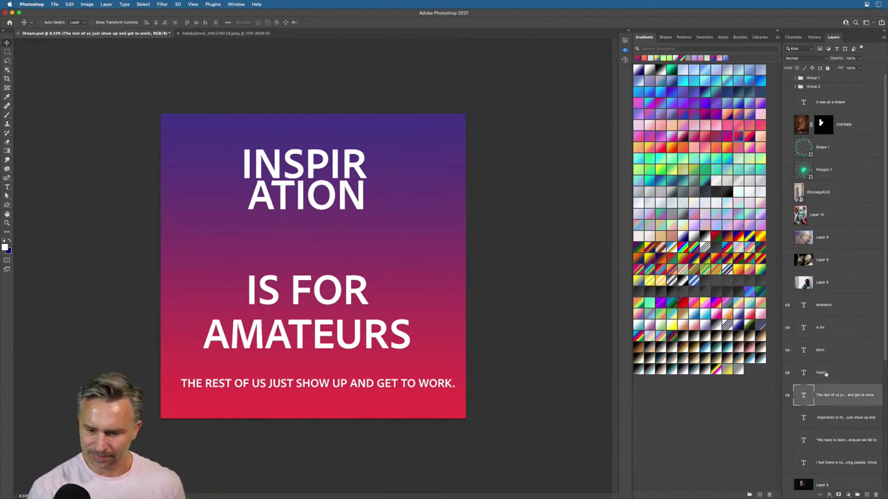
{"action": "left_click", "coordinate": [825, 374]}
{"action": "left_click", "coordinate": [821, 314], "text": "shift"}
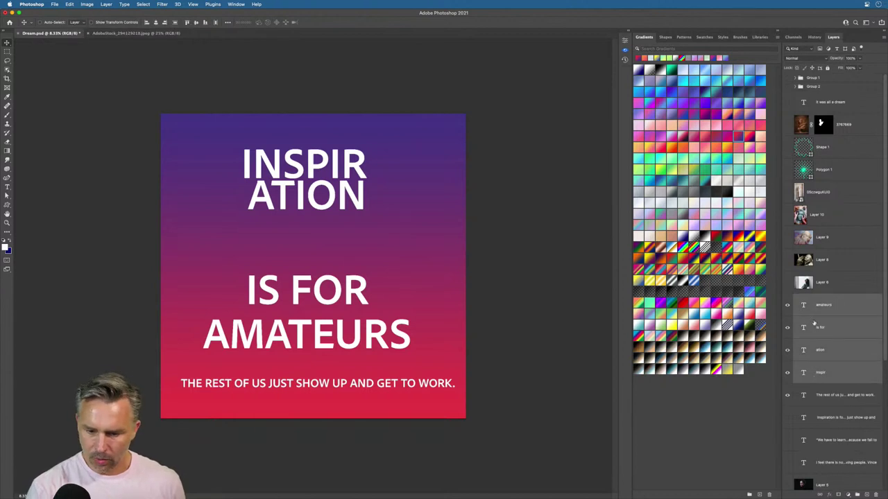
{"action": "key", "text": "super+t"}
{"action": "left_click_drag", "start_coordinate": [202, 149], "coordinate": [243, 269]}
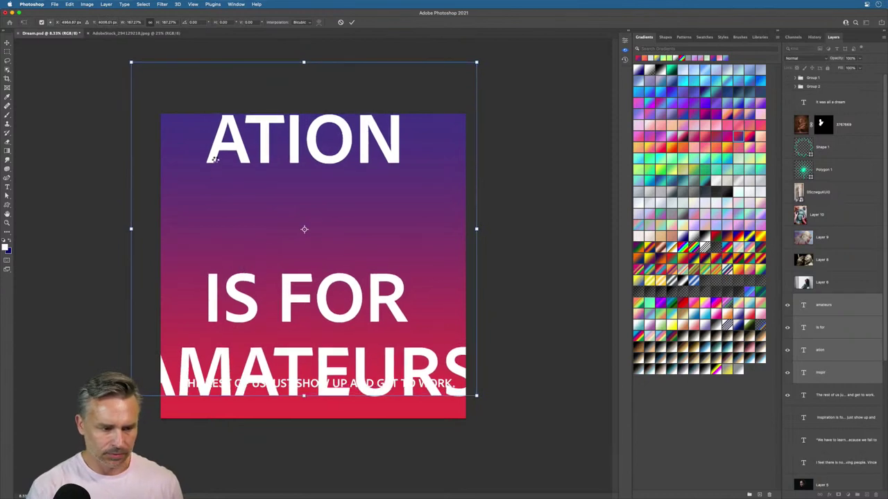
{"action": "key", "text": "Return"}
Step: Move INSPIR and ATION down to sit just above IS FOR
{"action": "left_click", "coordinate": [820, 329]}
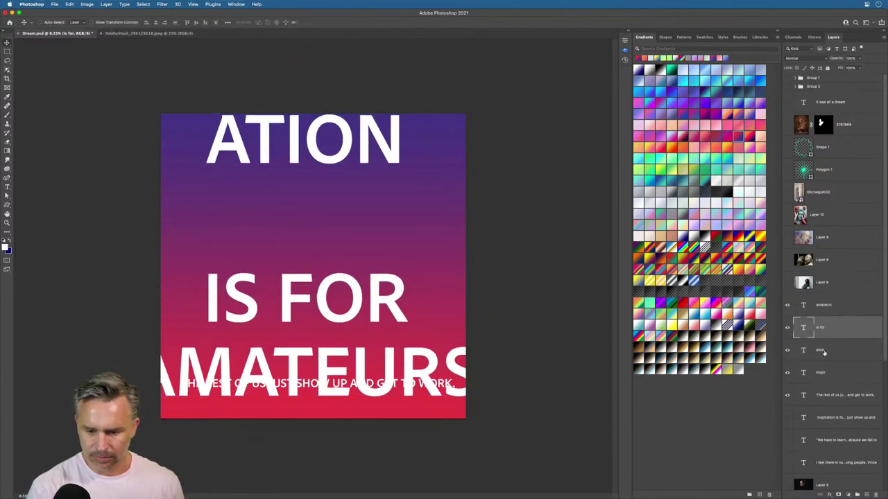
{"action": "left_click", "coordinate": [820, 372]}
{"action": "left_click", "coordinate": [820, 350], "text": "shift"}
{"action": "left_click_drag", "start_coordinate": [223, 169], "coordinate": [223, 258]}
Step: Move AMATEURS up and shrink it so the whole word fits the poster
{"action": "left_click", "coordinate": [815, 330]}
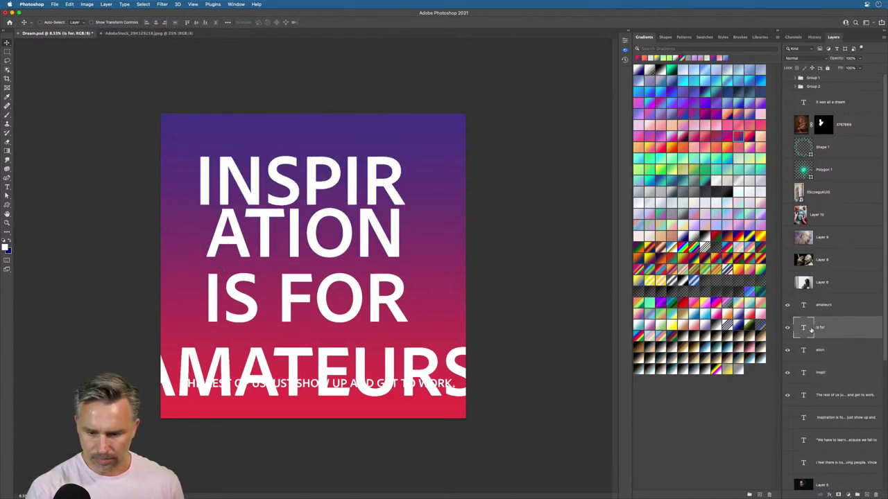
{"action": "left_click", "coordinate": [825, 306]}
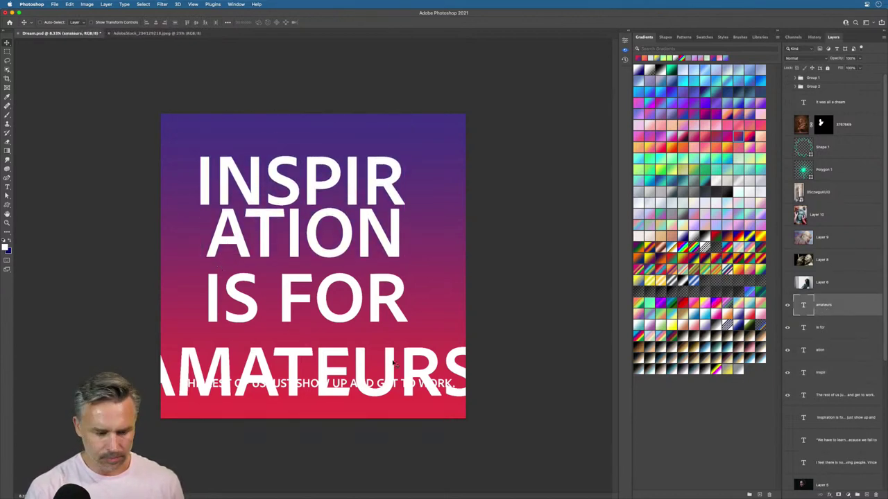
{"action": "left_click_drag", "start_coordinate": [384, 388], "coordinate": [382, 368]}
{"action": "key", "text": "super+t"}
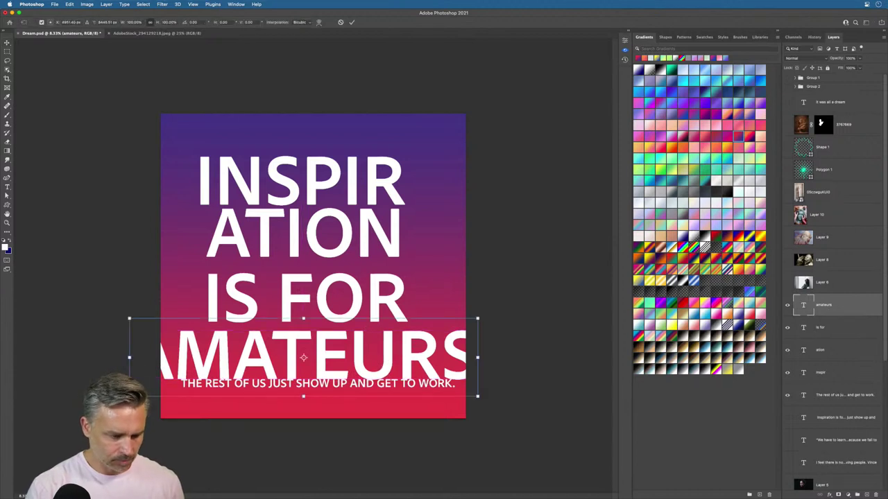
{"action": "left_click_drag", "start_coordinate": [129, 396], "coordinate": [157, 390]}
{"action": "key", "text": "Return"}
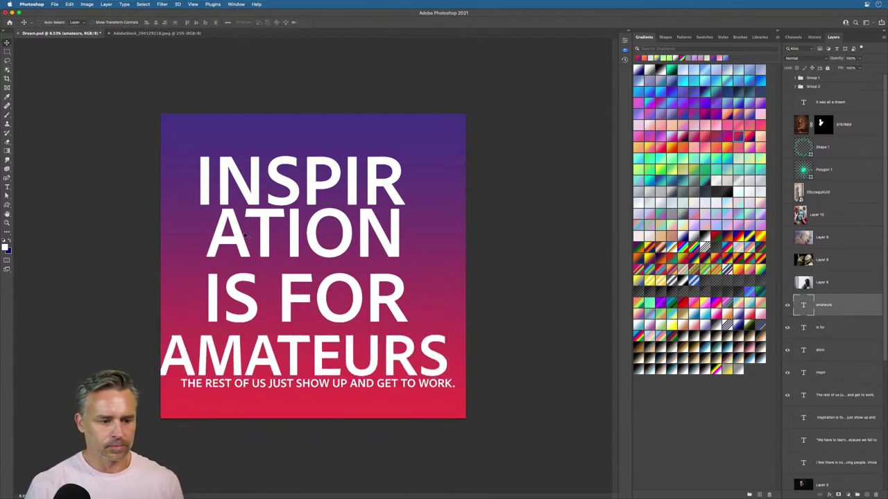
Step: Shift ATION to the right and nudge AMATEURS slightly right
{"action": "left_click", "coordinate": [263, 239]}
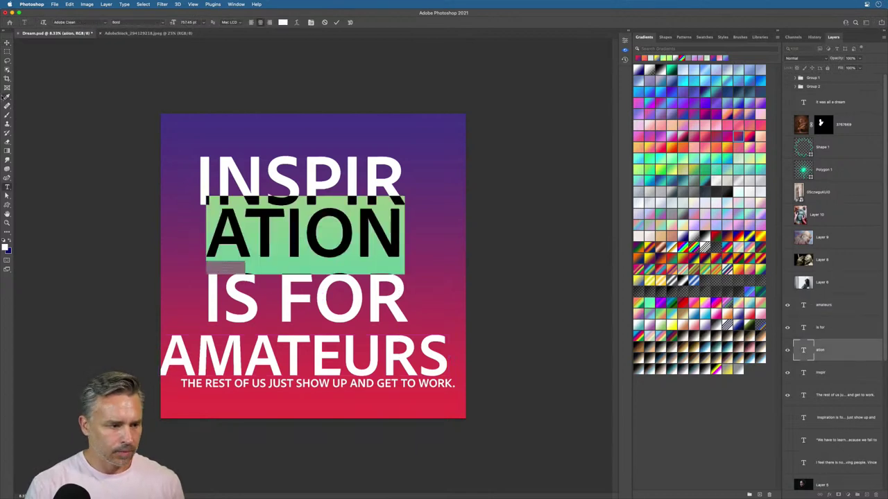
{"action": "left_click_drag", "start_coordinate": [231, 253], "coordinate": [280, 242]}
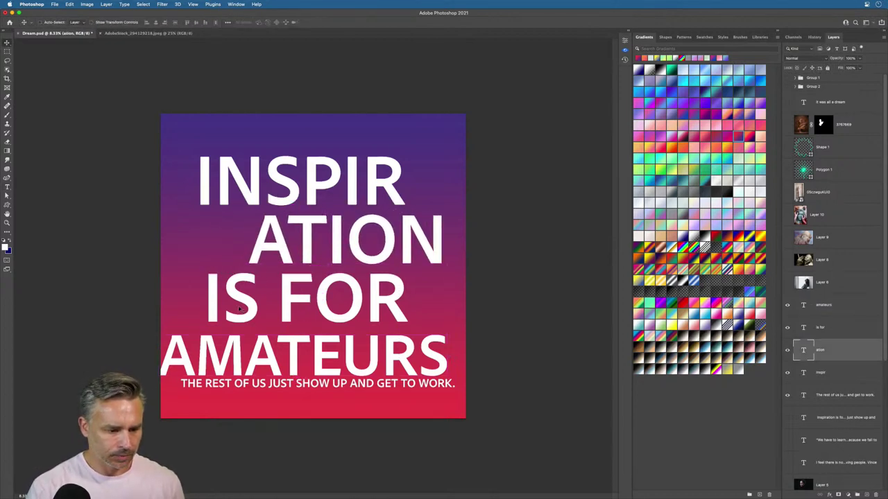
{"action": "mouse_move", "coordinate": [245, 367]}
{"action": "left_mouse_down"}
{"action": "mouse_move", "coordinate": [252, 373]}
{"action": "mouse_move", "coordinate": [248, 365]}
{"action": "left_mouse_up"}
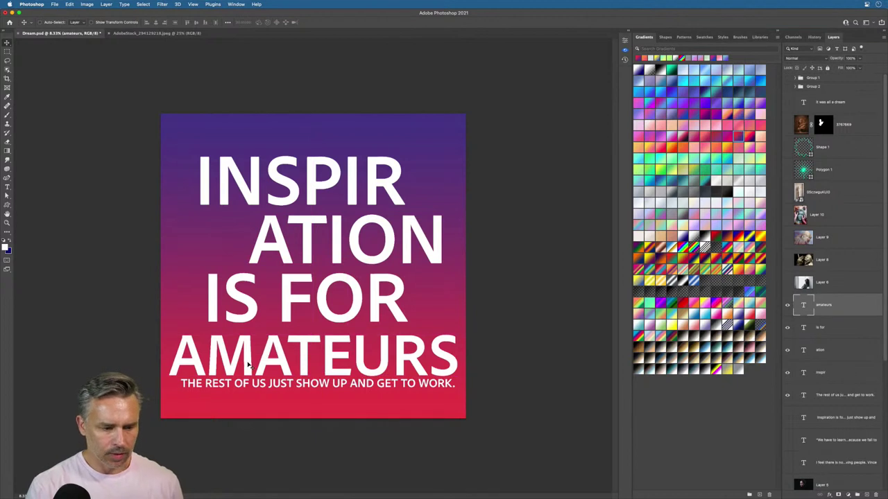
{"action": "left_click", "coordinate": [843, 397]}
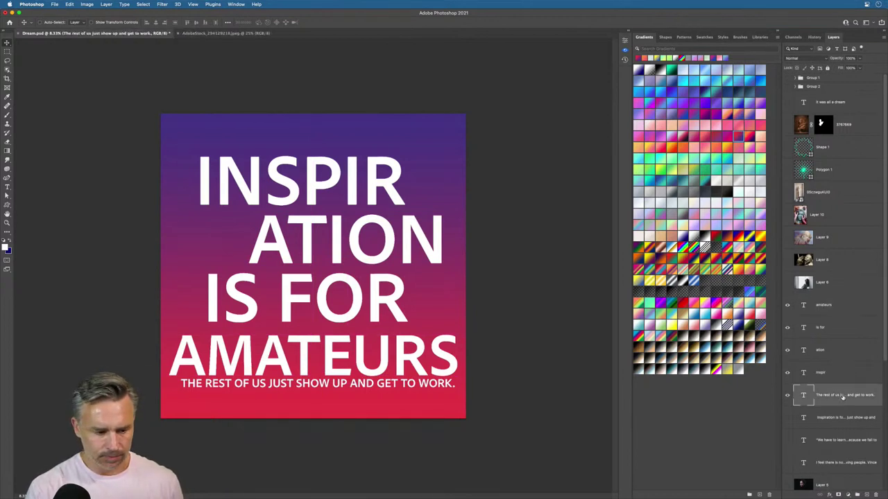
Step: Nudge the subtitle down and type a small 'CHUCK CLOSE' credit centred beneath it
{"action": "left_click_drag", "start_coordinate": [285, 382], "coordinate": [280, 395]}
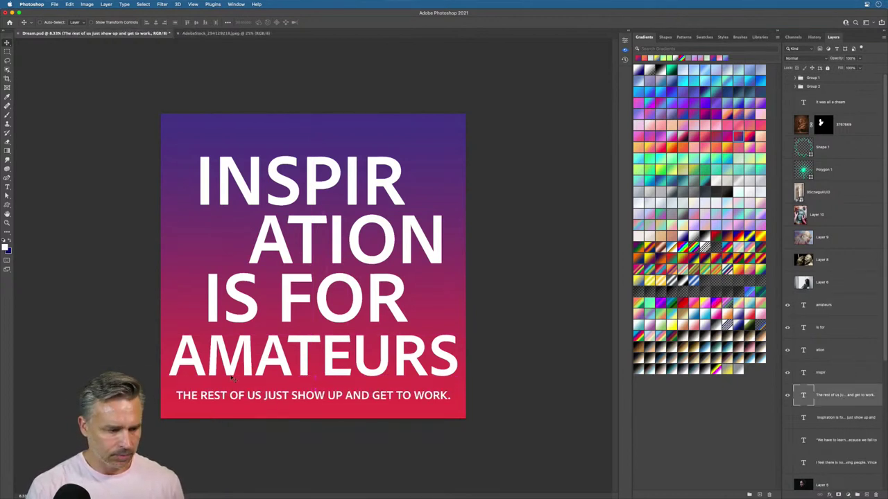
{"action": "key", "text": "t"}
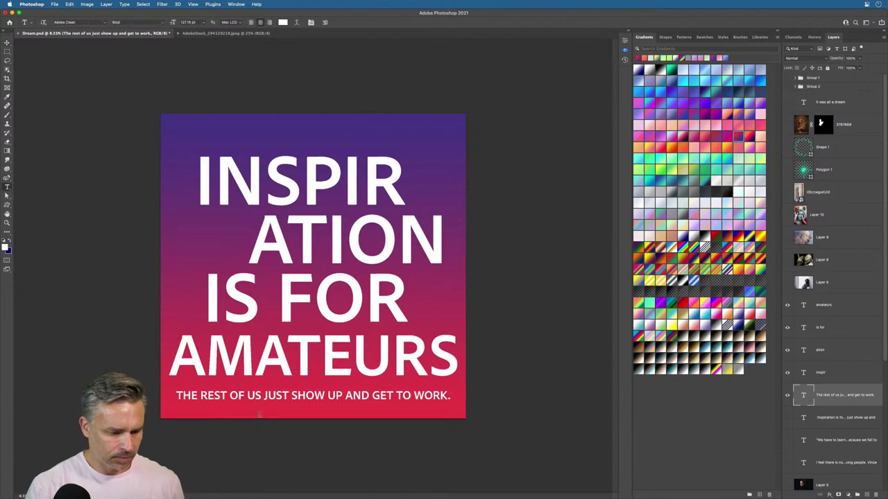
{"action": "left_click", "coordinate": [259, 414]}
{"action": "type", "text": "CHUC"}
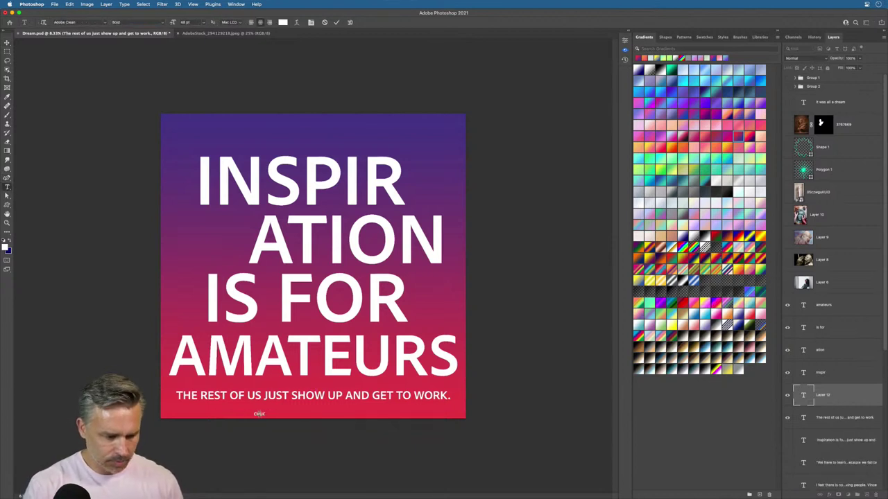
{"action": "type", "text": "K CLOSE"}
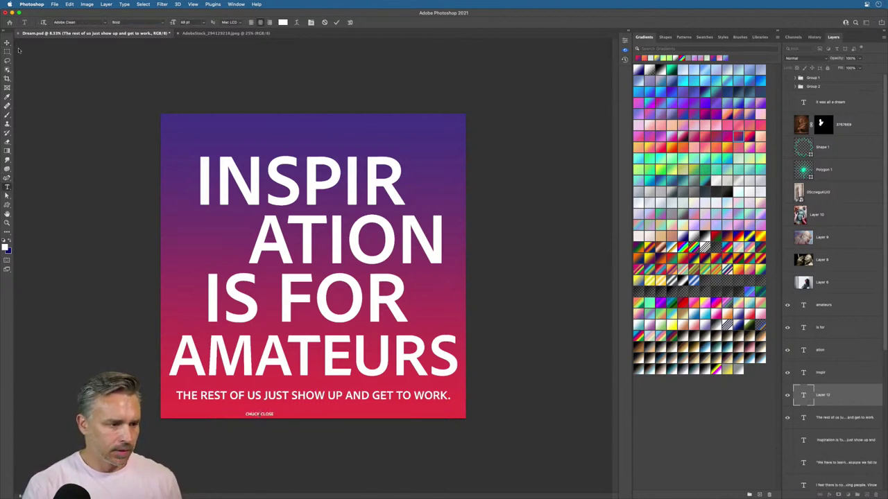
{"action": "left_click", "coordinate": [7, 43]}
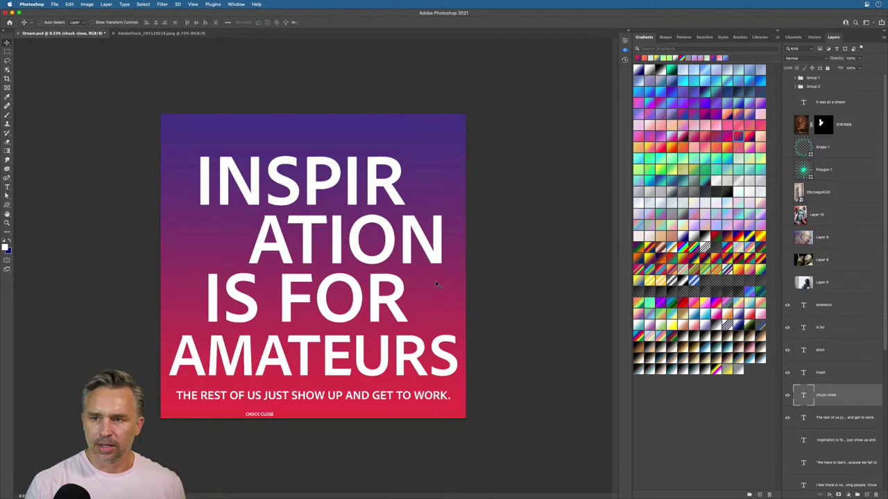
{"action": "left_click_drag", "start_coordinate": [272, 419], "coordinate": [311, 411]}
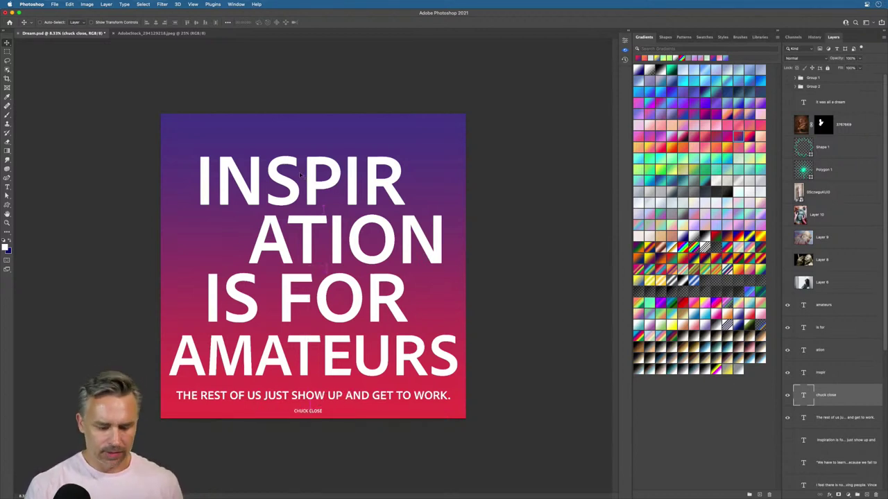
{"action": "key", "text": "super+equal"}
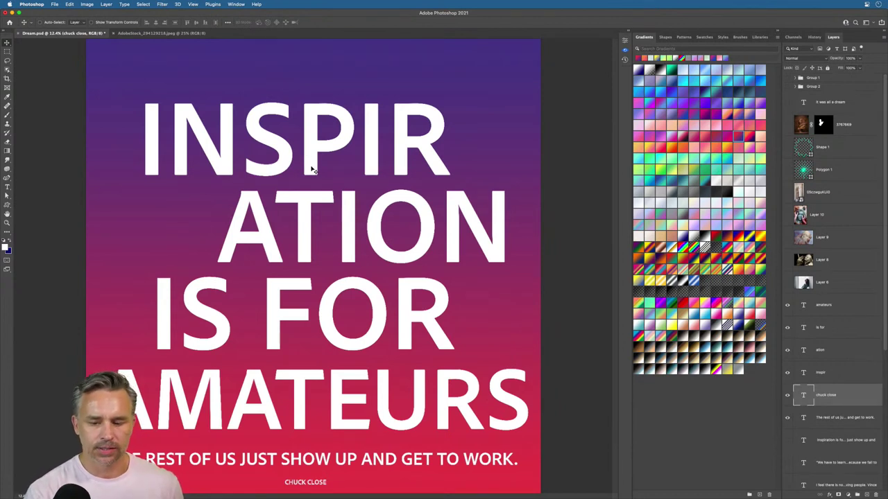
Step: Select the text layers from AMATEURS to the subtitle and change their font to Dharma Gothic M
{"action": "left_click", "coordinate": [822, 307]}
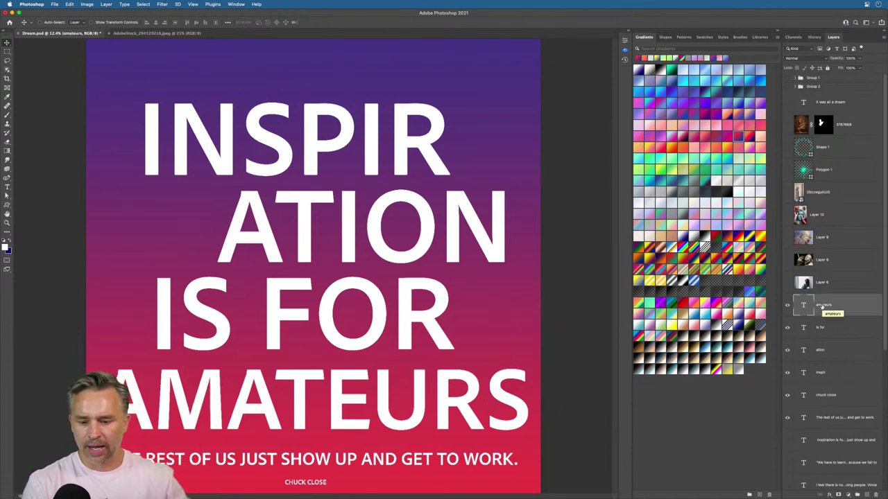
{"action": "left_click", "coordinate": [833, 420], "text": "shift"}
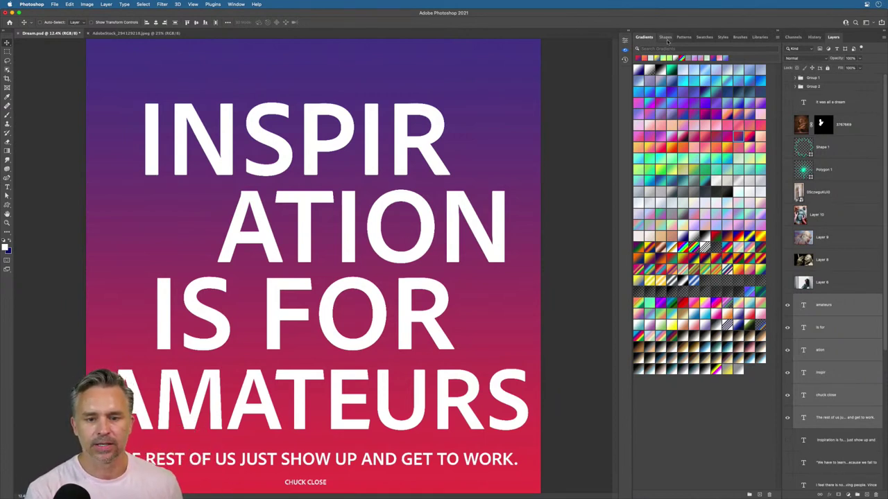
{"action": "left_click", "coordinate": [629, 30]}
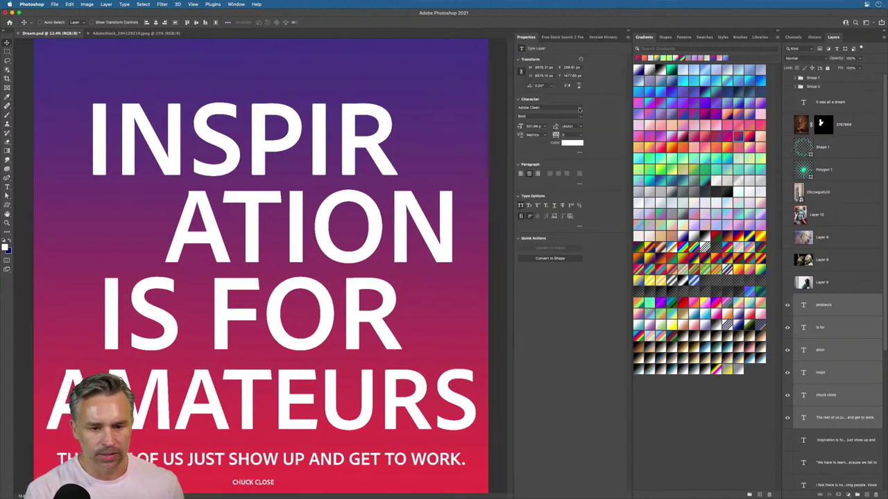
{"action": "left_click", "coordinate": [578, 109]}
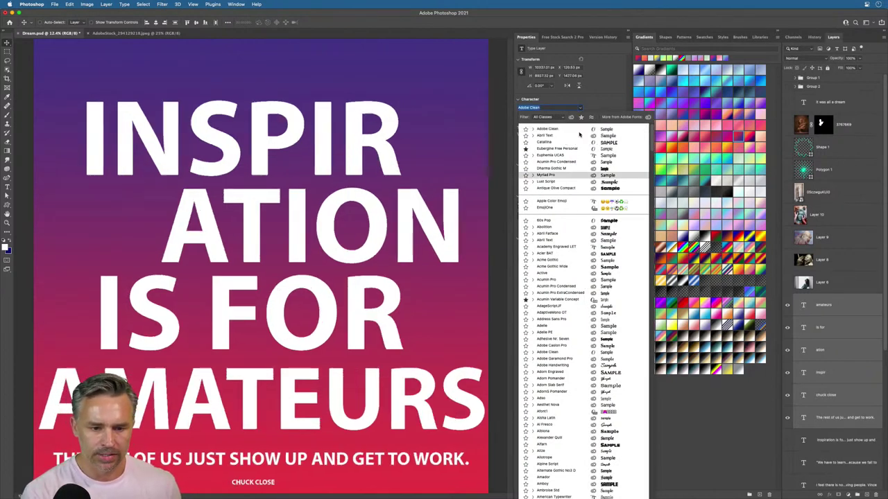
{"action": "left_click", "coordinate": [555, 117]}
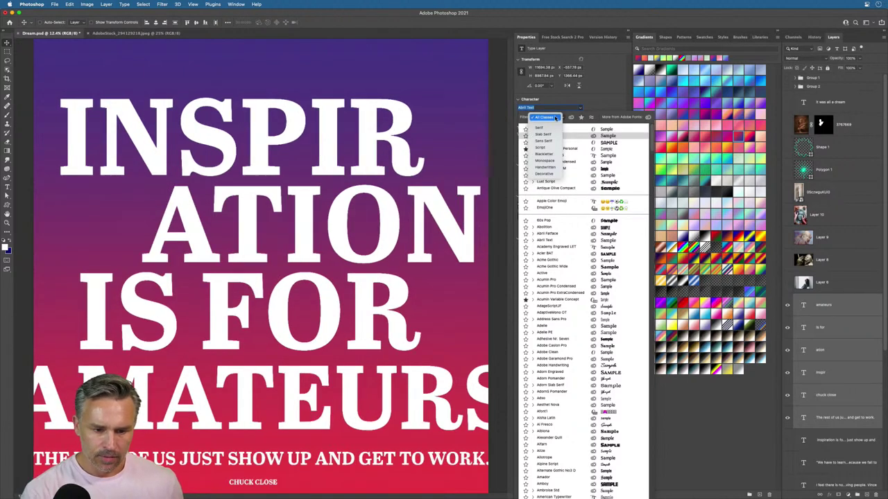
{"action": "left_click", "coordinate": [555, 118]}
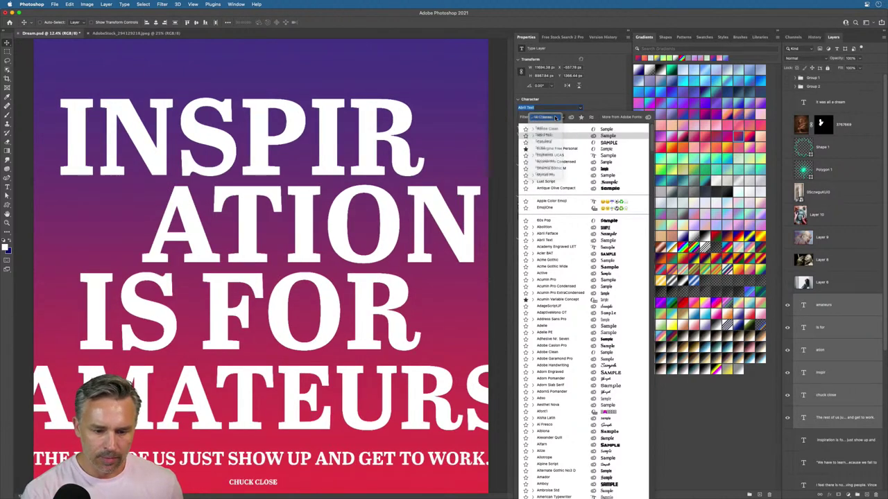
{"action": "key", "text": "Up"}
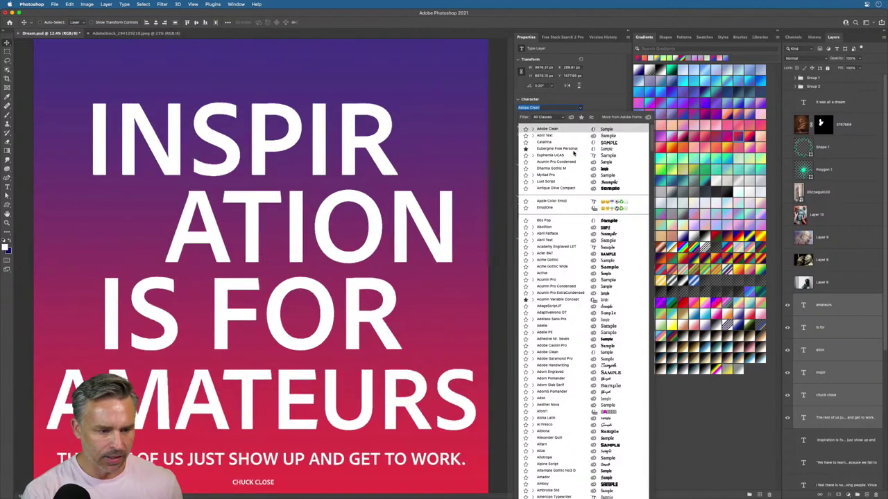
{"action": "key", "text": "Down"}
{"action": "key", "text": "Down"}
{"action": "key", "text": "Down"}
{"action": "key", "text": "Down"}
{"action": "key", "text": "Down"}
{"action": "key", "text": "Down"}
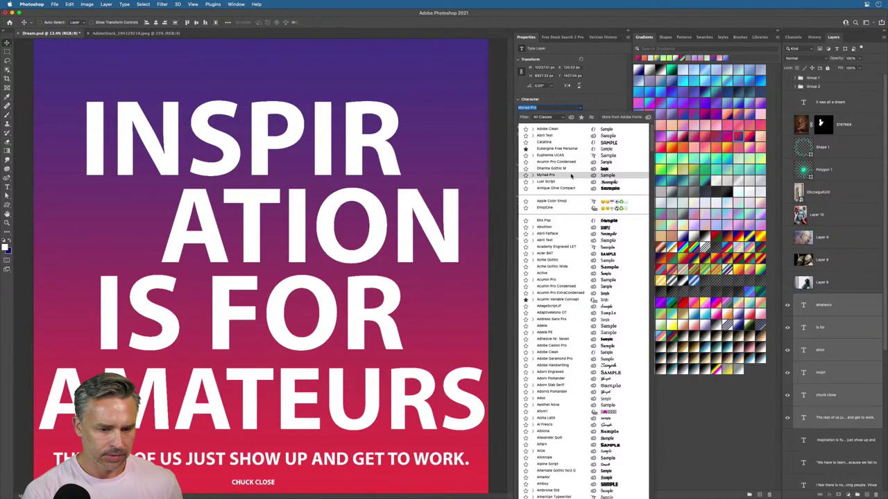
{"action": "left_click", "coordinate": [571, 169]}
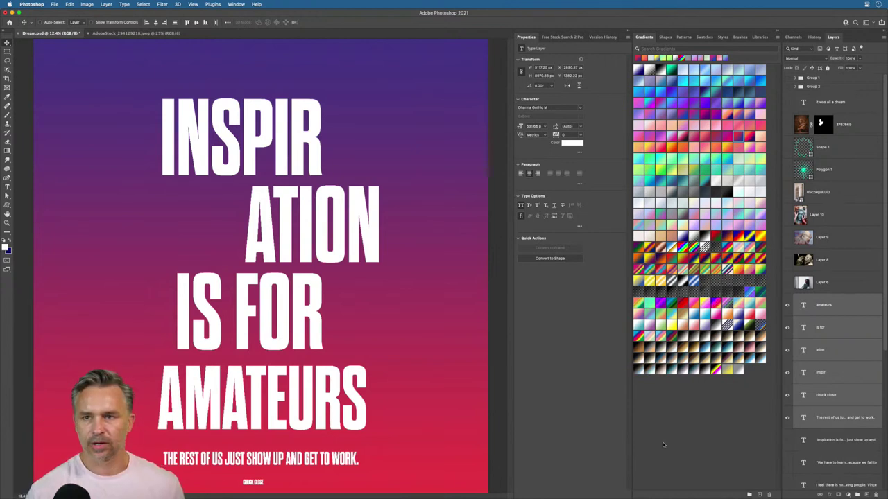
Step: Select the six text layers from AMATEURS to CHUCK CLOSE and duplicate them
{"action": "left_click", "coordinate": [817, 306]}
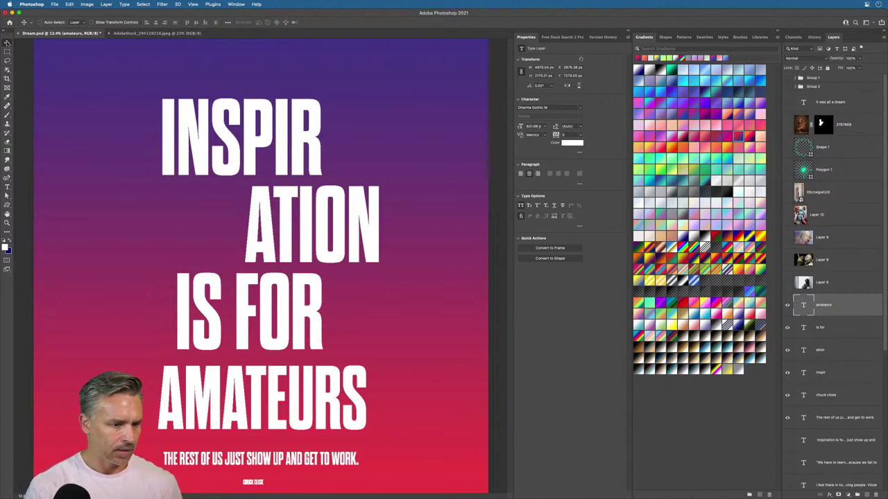
{"action": "left_click", "coordinate": [823, 403], "text": "shift"}
{"action": "left_click", "coordinate": [820, 409], "text": "shift"}
{"action": "key", "text": "super+j"}
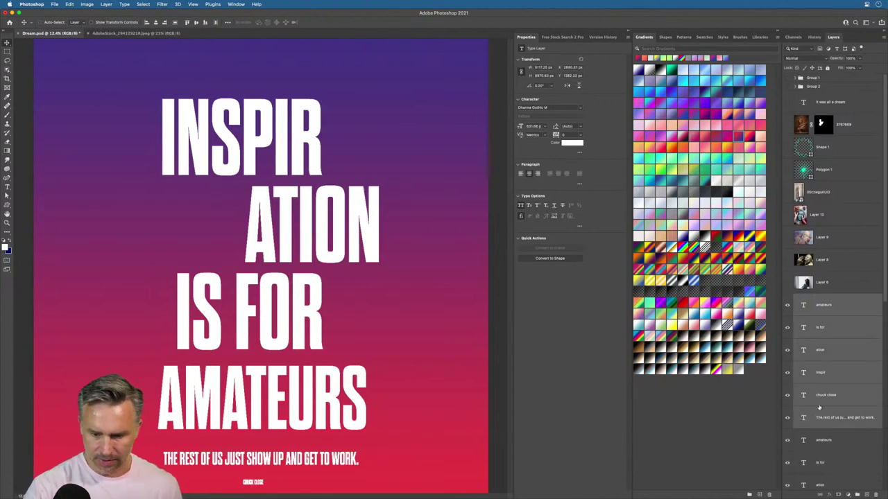
{"action": "scroll", "coordinate": [819, 408], "scroll_direction": "down", "scroll_amount": 10}
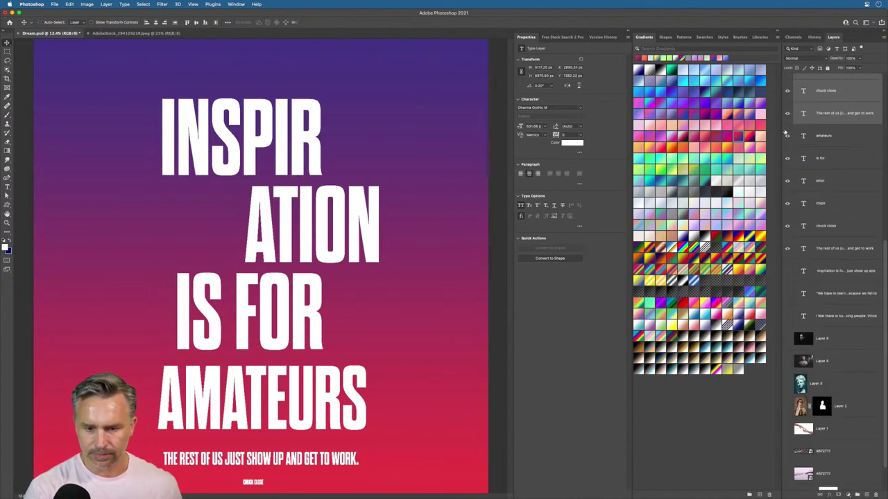
{"action": "scroll", "coordinate": [802, 256], "scroll_direction": "up", "scroll_amount": 5}
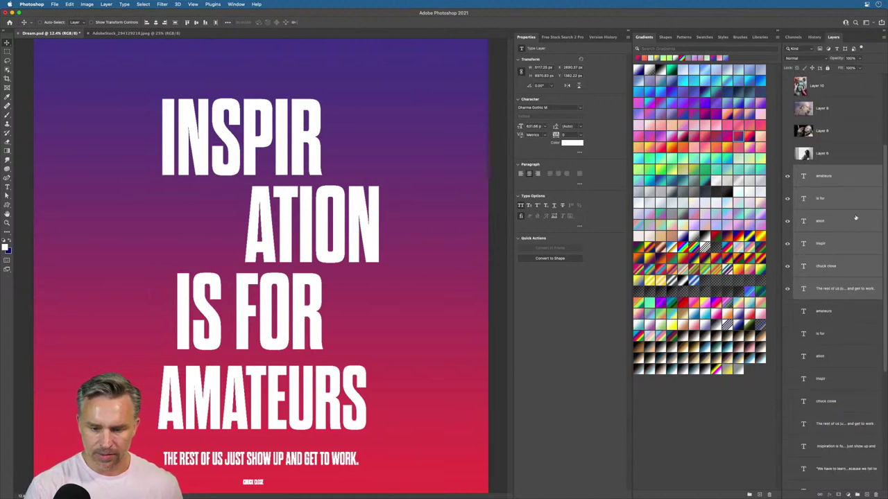
Step: Group the selected text layers into Group 3 and expand it
{"action": "key", "text": "super+g"}
{"action": "left_click", "coordinate": [796, 170]}
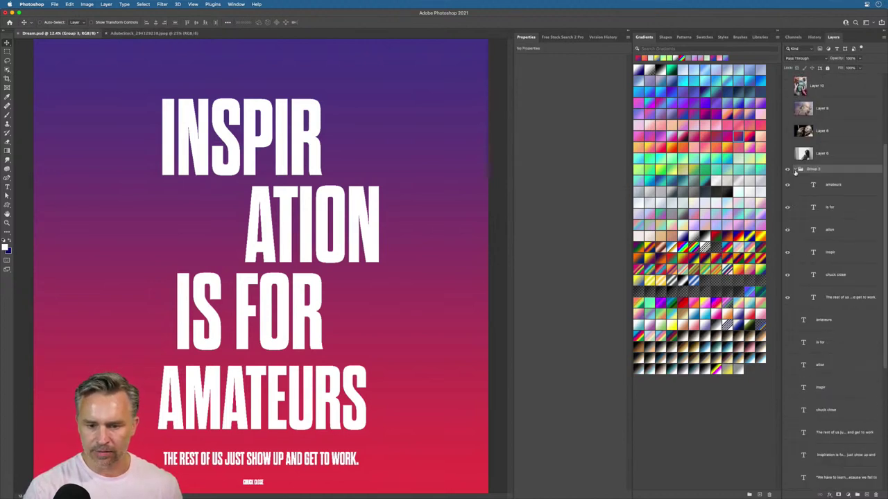
{"action": "left_click", "coordinate": [829, 189]}
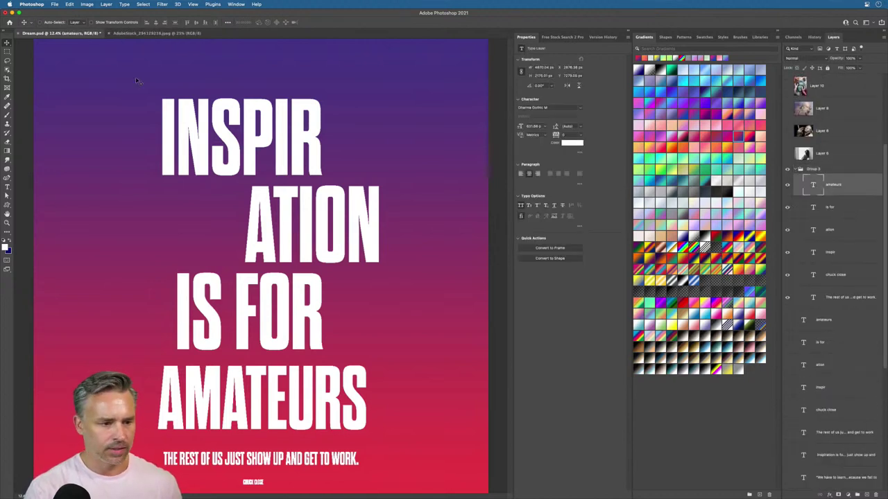
{"action": "left_click", "coordinate": [861, 213]}
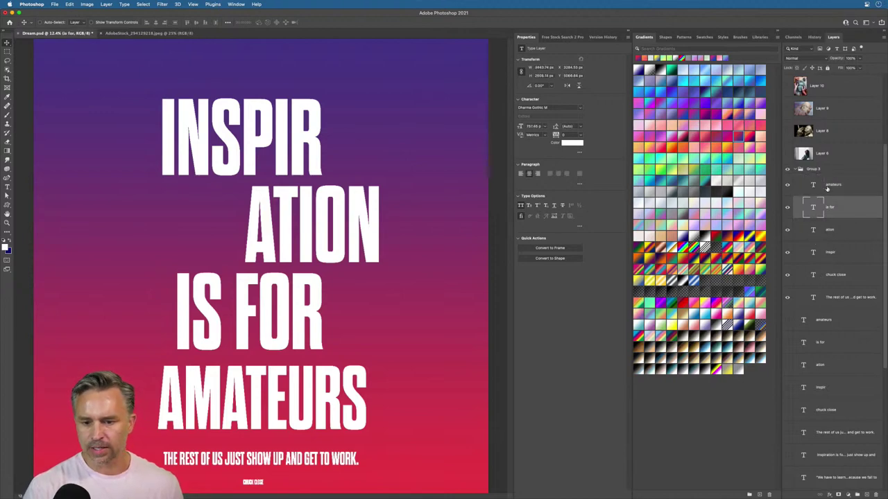
{"action": "left_click", "coordinate": [826, 188]}
{"action": "key", "text": "super+plus"}
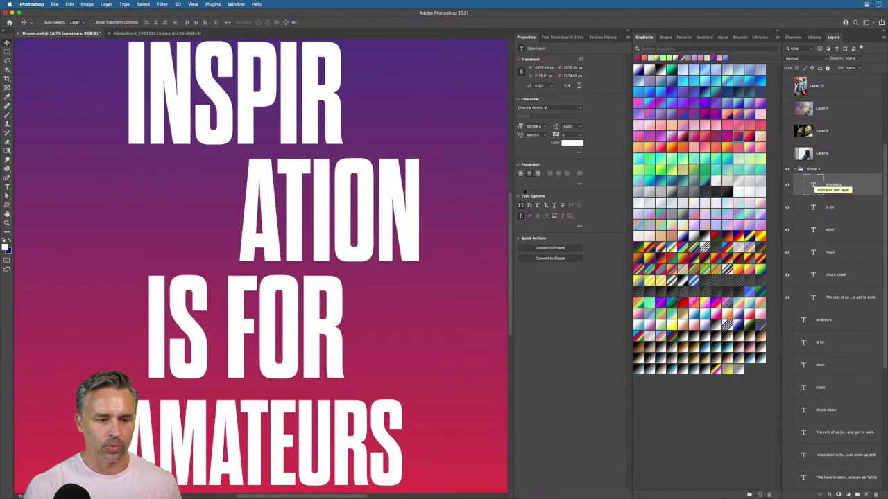
{"action": "scroll", "coordinate": [281, 343], "scroll_direction": "down", "scroll_amount": 1}
{"action": "key", "text": "super+plus"}
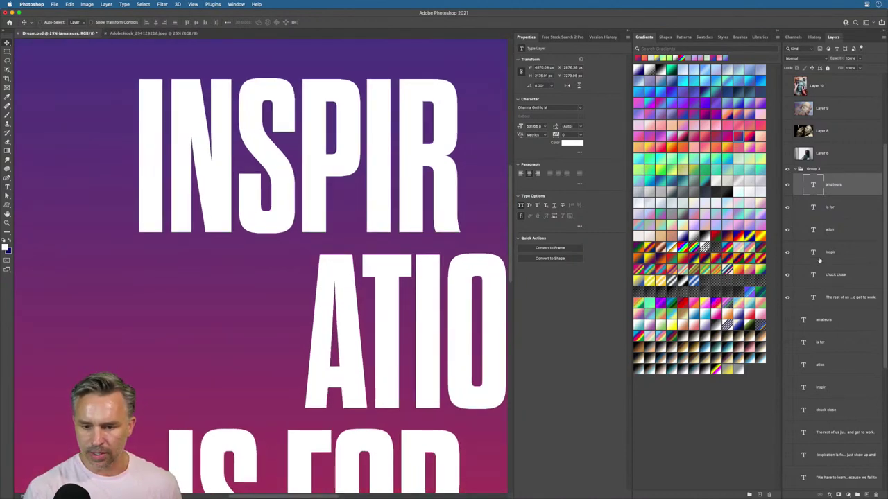
Step: Load the INSPIR letters as a selection and add an empty Layer 12 above inspir
{"action": "left_click", "coordinate": [789, 252]}
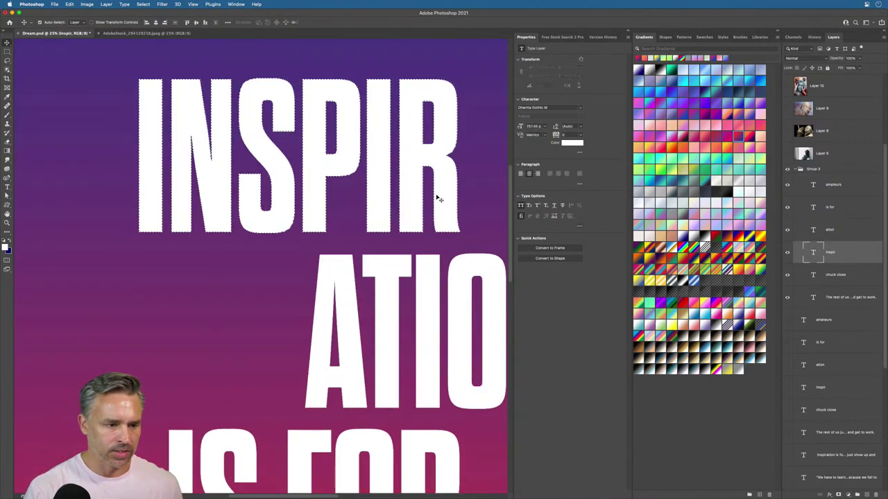
{"action": "scroll", "coordinate": [180, 154], "scroll_direction": "right", "scroll_amount": 2}
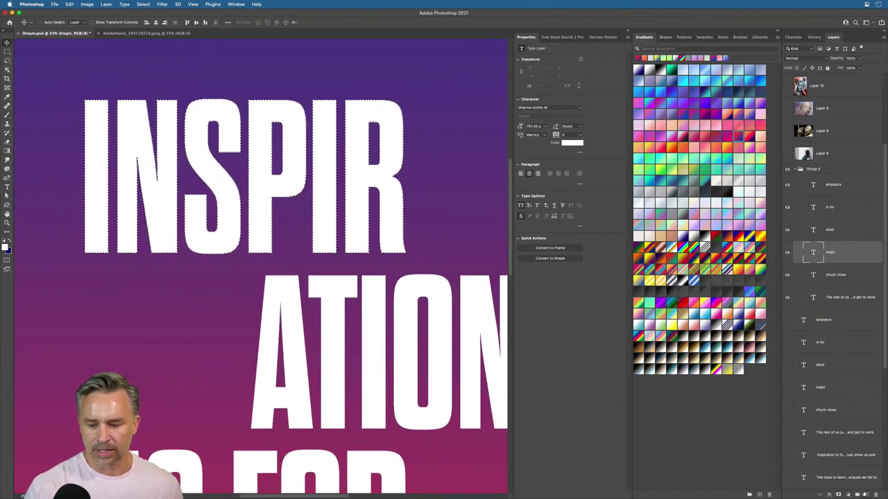
{"action": "key", "text": "super+shift+alt+n"}
Step: Hide the inspir, amateurs, is for, ation and The rest of us text layers
{"action": "left_click", "coordinate": [787, 275]}
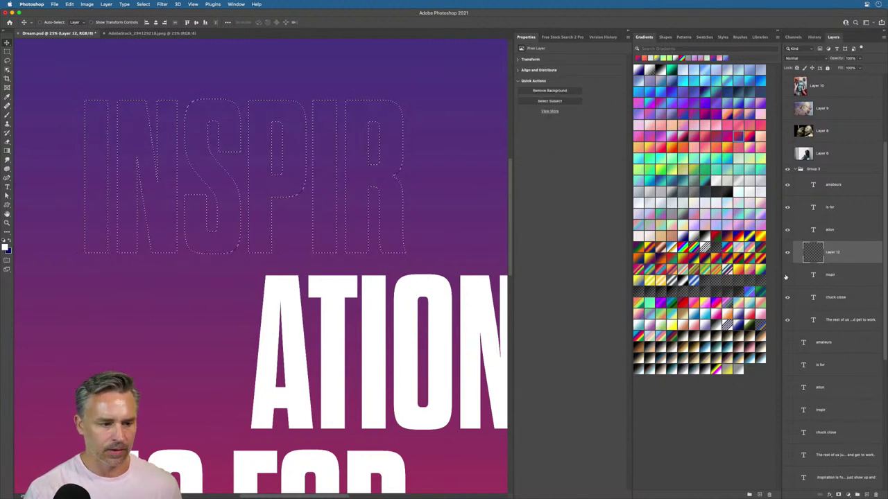
{"action": "left_click_drag", "start_coordinate": [787, 184], "coordinate": [788, 230]}
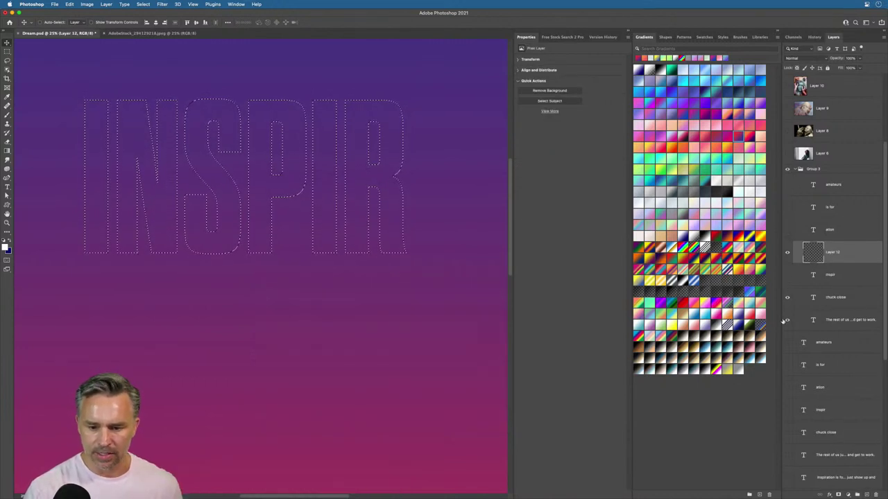
{"action": "left_click", "coordinate": [787, 320]}
{"action": "left_click_drag", "start_coordinate": [148, 102], "coordinate": [184, 149]}
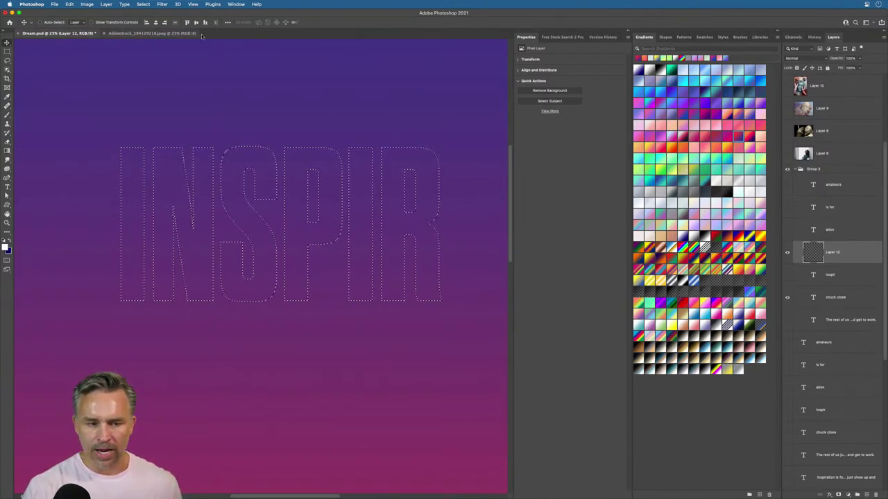
{"action": "left_click", "coordinate": [235, 4]}
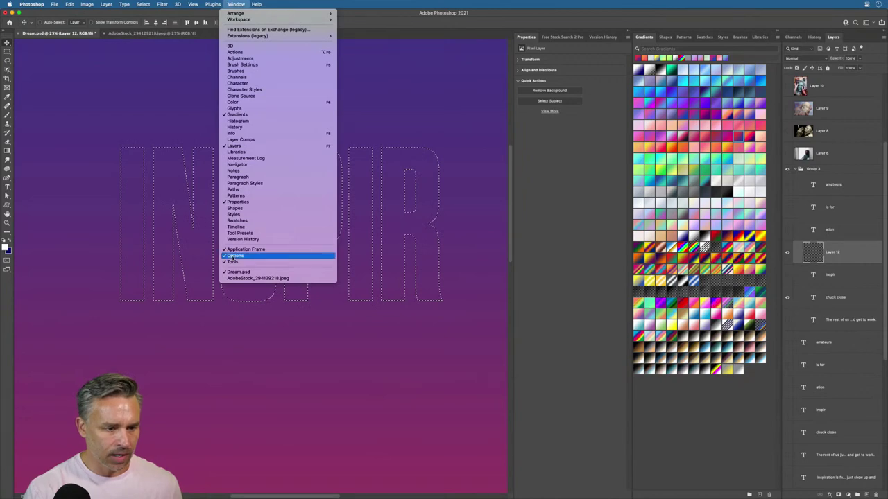
Step: In the Paths panel, make a work path from the INSPIR selection and save it as 'INSPIR'
{"action": "left_click", "coordinate": [268, 189]}
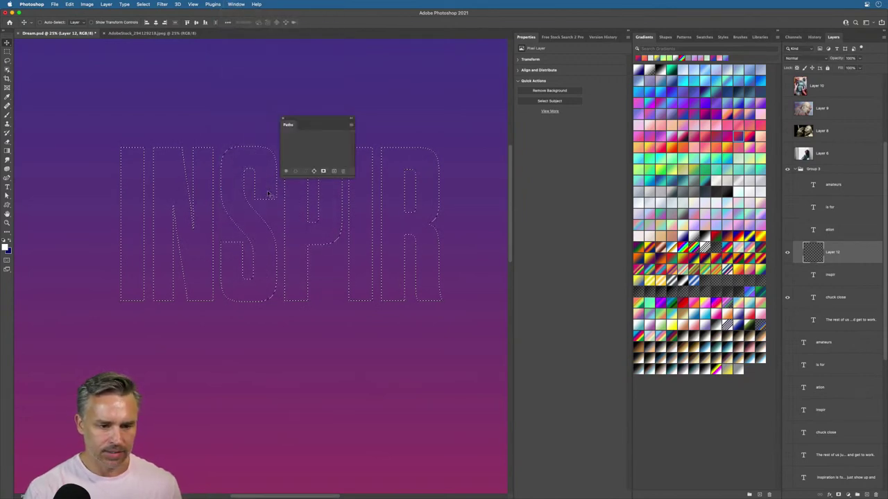
{"action": "left_click_drag", "start_coordinate": [316, 125], "coordinate": [429, 171]}
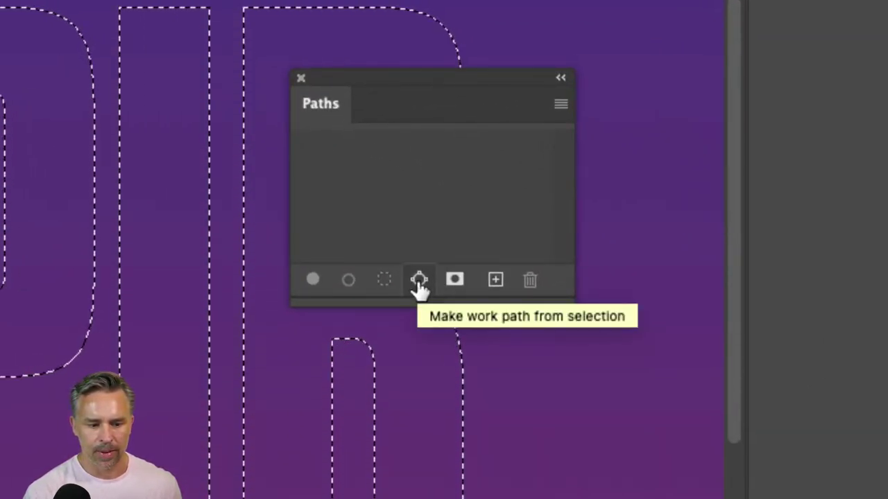
{"action": "left_click", "coordinate": [419, 283]}
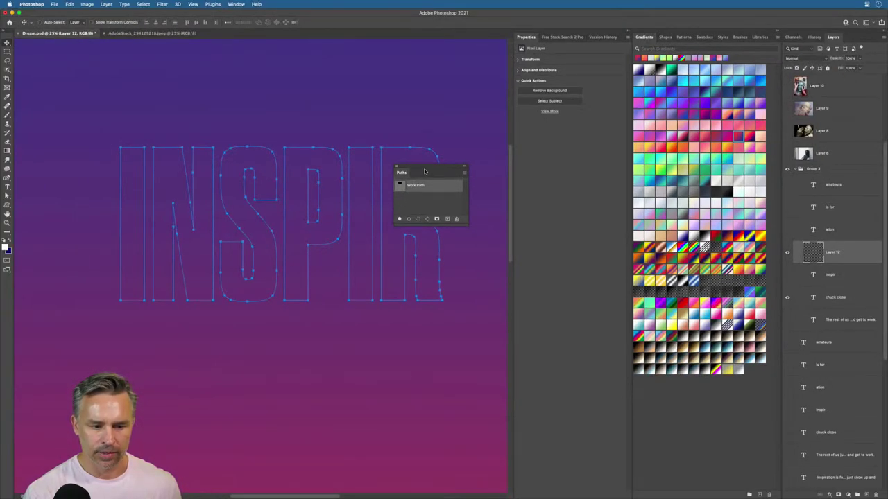
{"action": "left_click", "coordinate": [465, 174]}
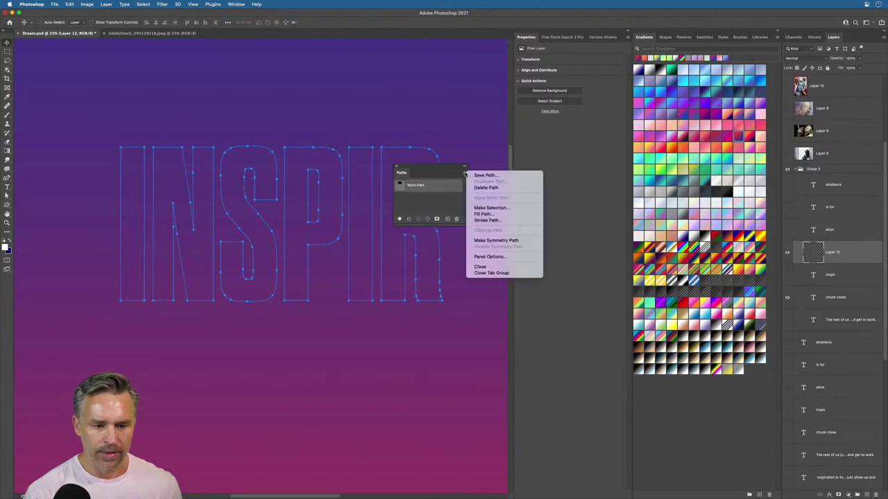
{"action": "left_click", "coordinate": [484, 176]}
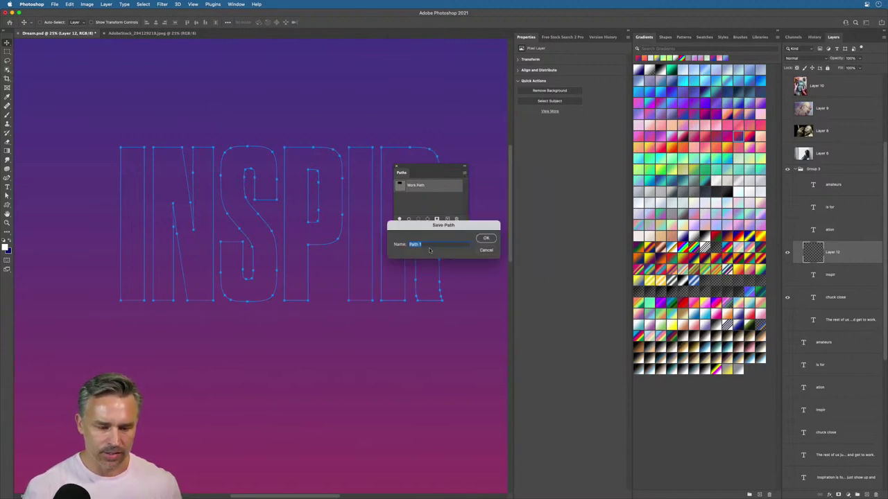
{"action": "type", "text": "INS"}
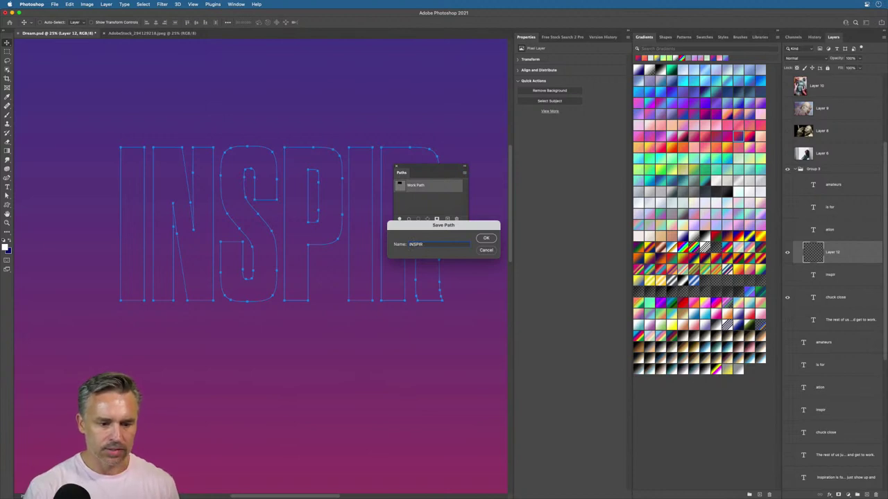
{"action": "type", "text": "PIR"}
{"action": "key", "text": "Return"}
{"action": "left_click_drag", "start_coordinate": [426, 170], "coordinate": [457, 83]}
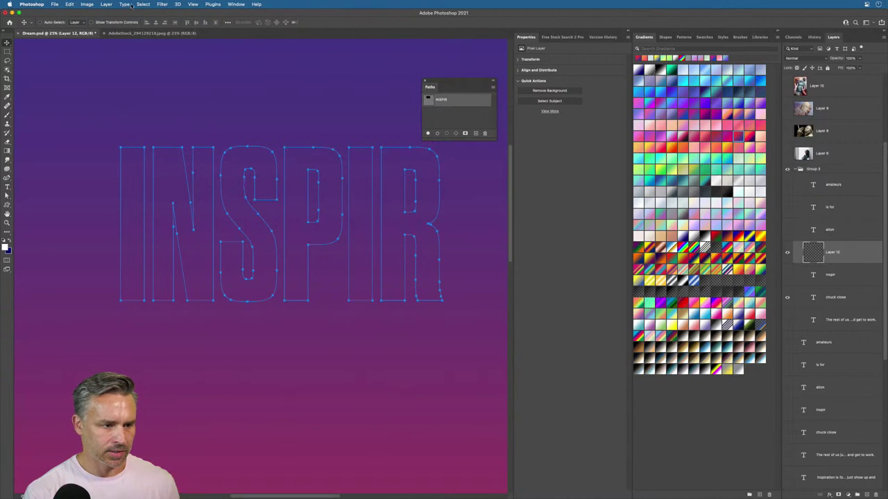
Step: Try Layer > Vector Mask > Current Path on Layer 12, then undo it
{"action": "left_click", "coordinate": [105, 4]}
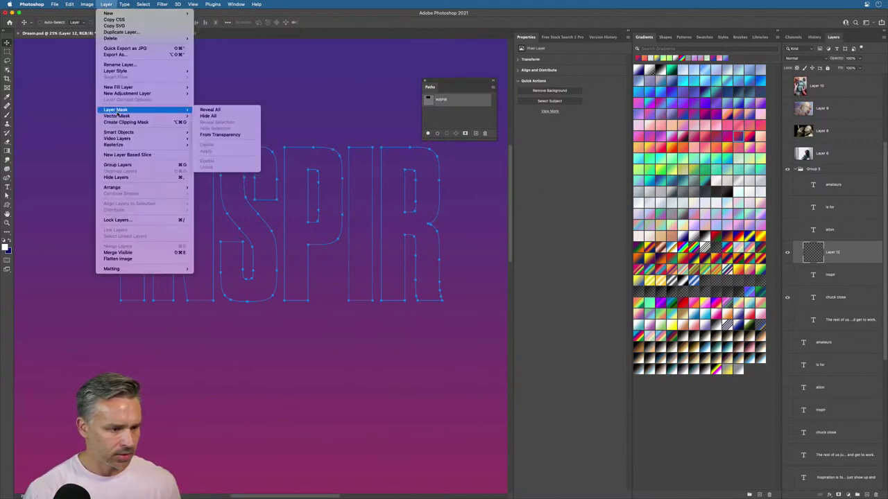
{"action": "mouse_move", "coordinate": [118, 117]}
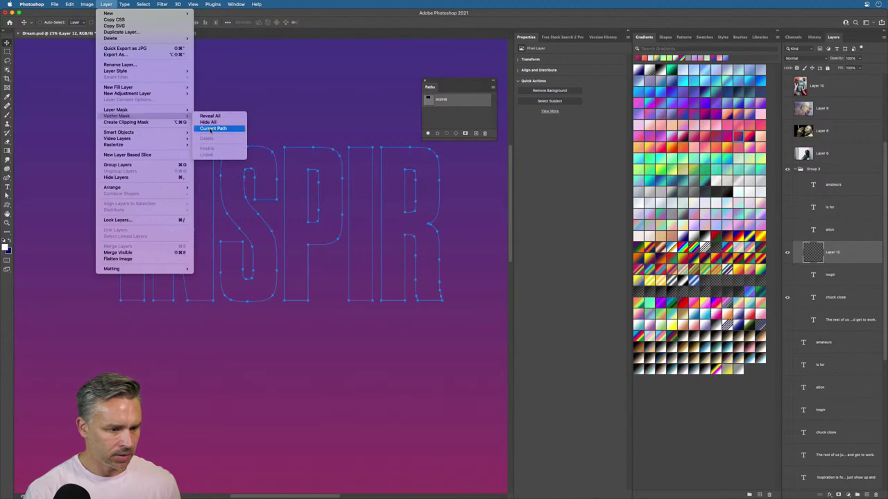
{"action": "left_click", "coordinate": [212, 129]}
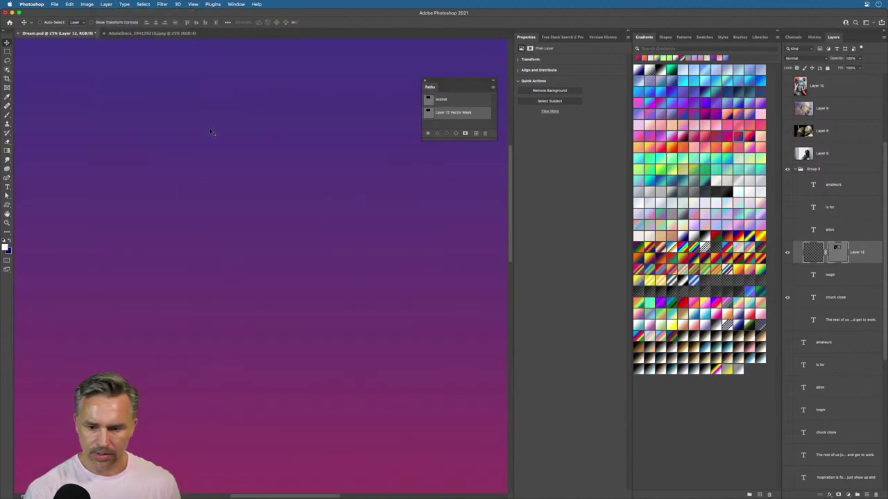
{"action": "key", "text": "super+z"}
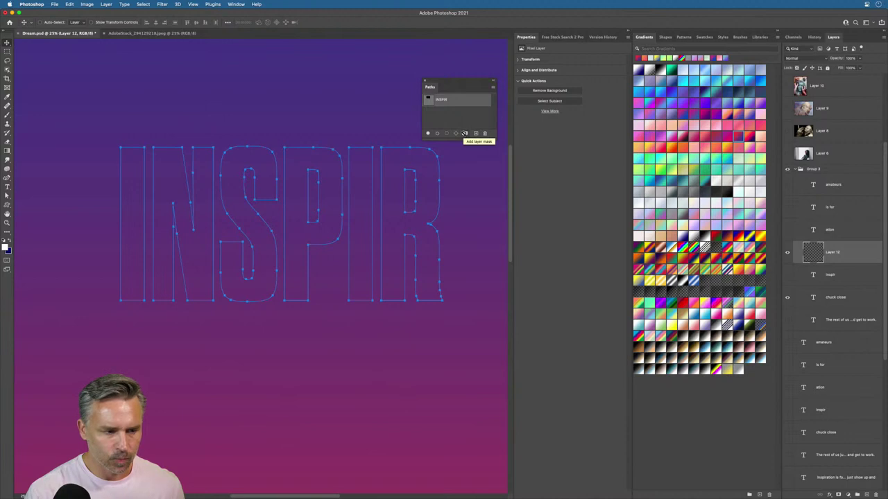
Step: With Path Selection active, mask Layer 12 with the INSPIR path via Vector Mask > Current Path
{"action": "left_click", "coordinate": [7, 197]}
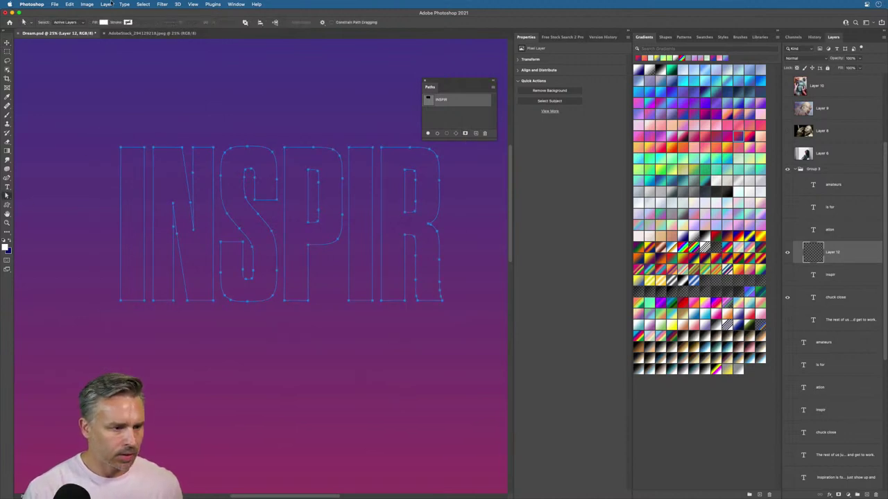
{"action": "left_click", "coordinate": [108, 4]}
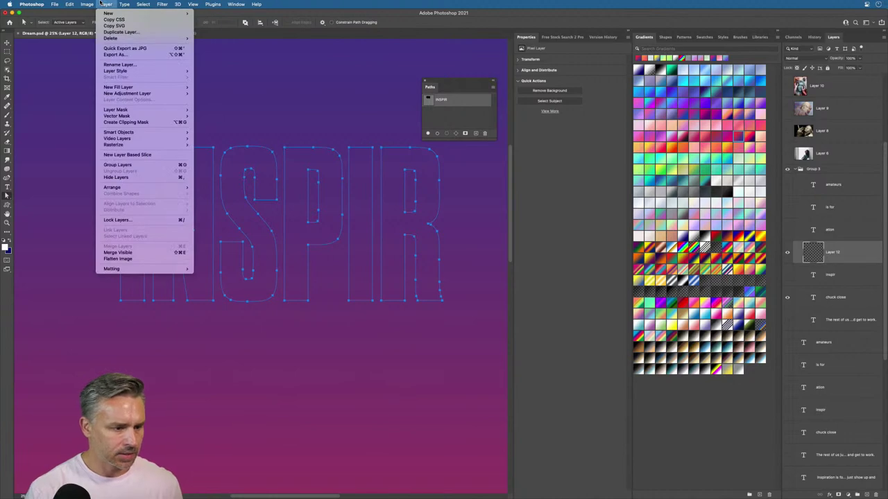
{"action": "mouse_move", "coordinate": [65, 4]}
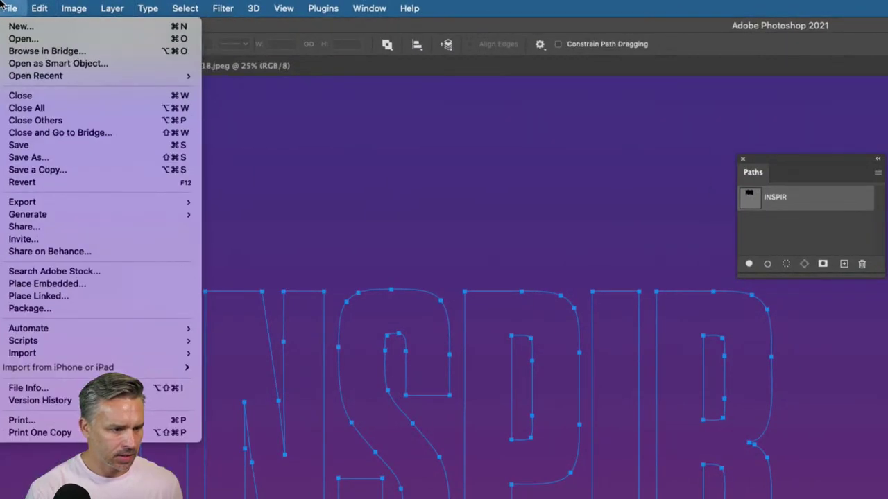
{"action": "mouse_move", "coordinate": [138, 6]}
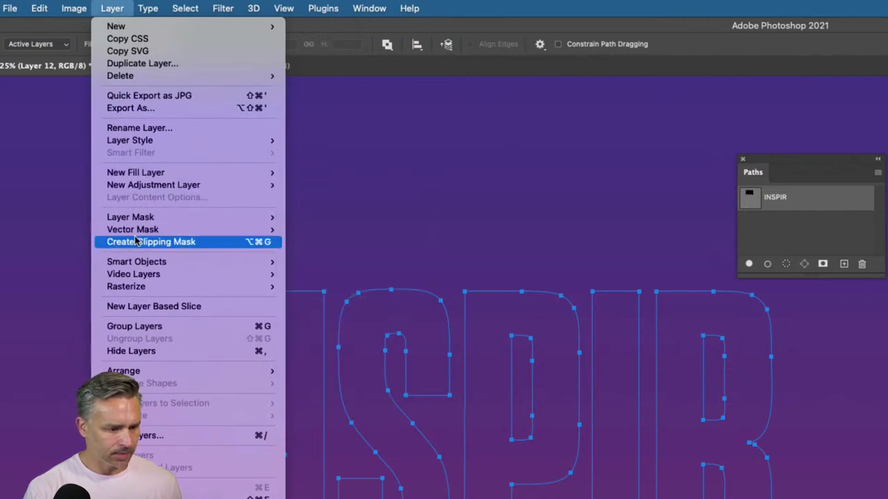
{"action": "mouse_move", "coordinate": [135, 232]}
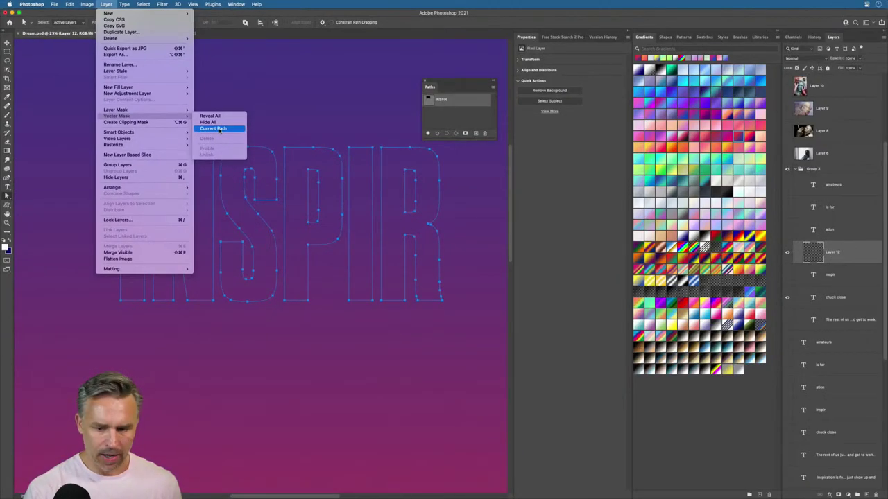
{"action": "left_click", "coordinate": [220, 129]}
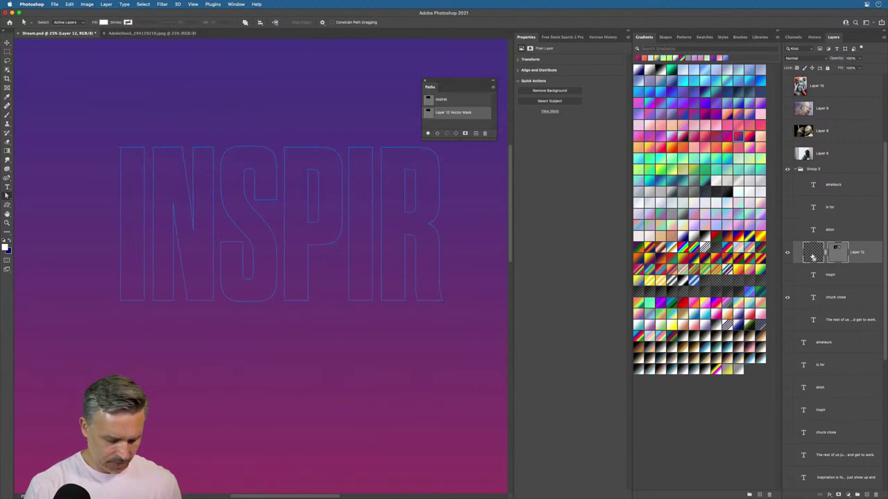
Step: Fill Layer 12 with the white foreground color and select its INSPIR vector mask
{"action": "key", "text": "shift+BackSpace"}
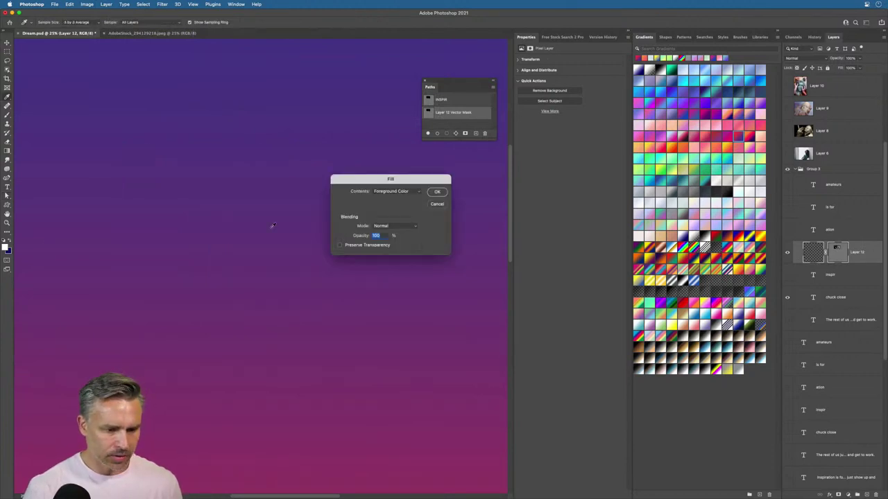
{"action": "key", "text": "Return"}
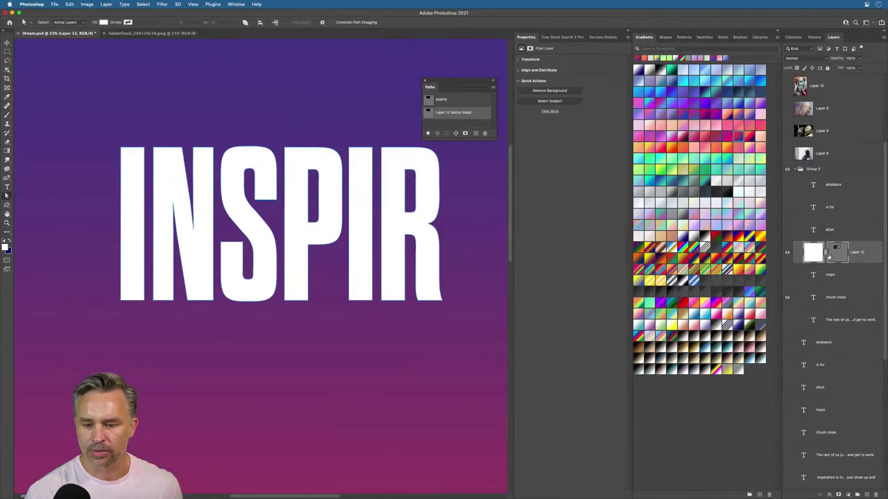
{"action": "left_click", "coordinate": [834, 255]}
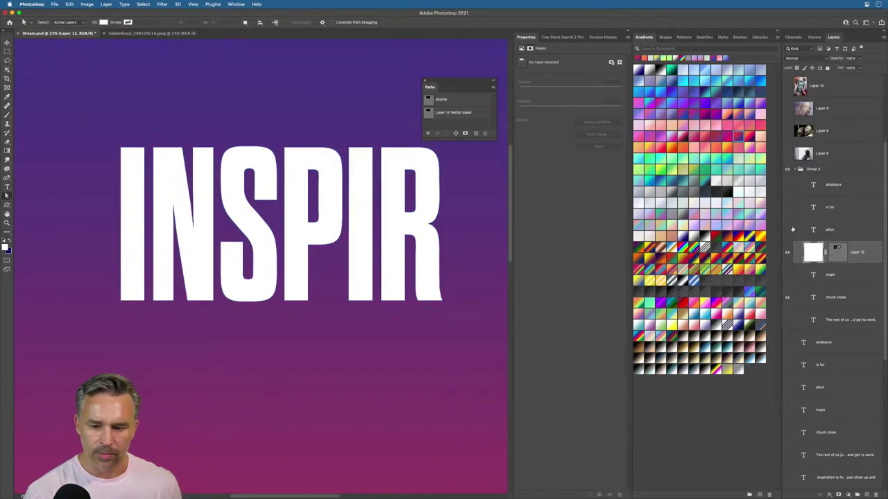
{"action": "left_click", "coordinate": [835, 250]}
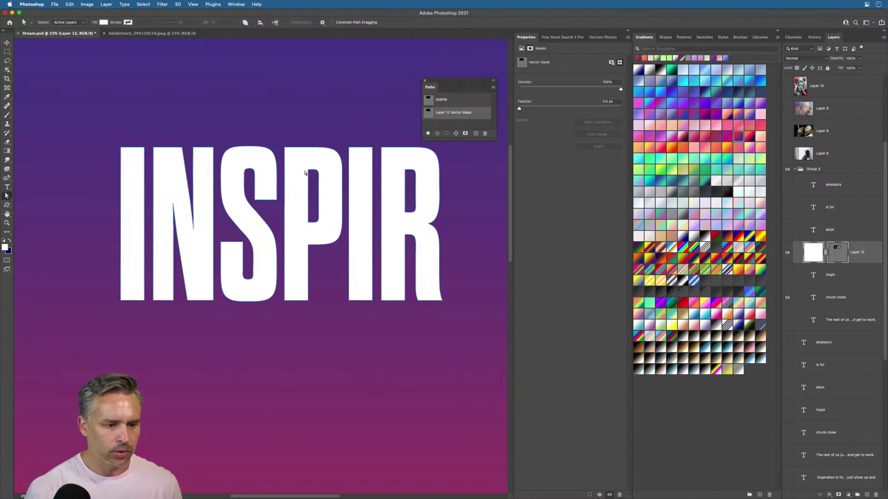
Step: Delete the P and R inner holes from the INSPIR mask, undoing a stray N edit
{"action": "key", "text": "BackSpace"}
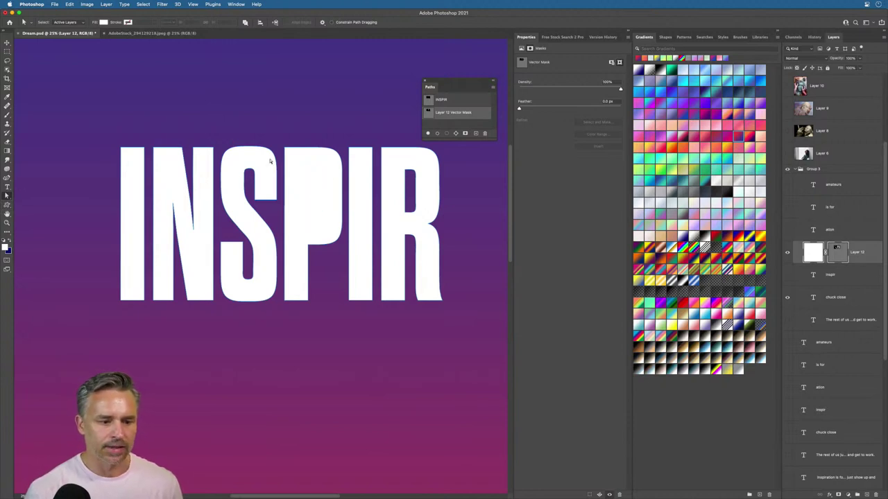
{"action": "left_click", "coordinate": [405, 171]}
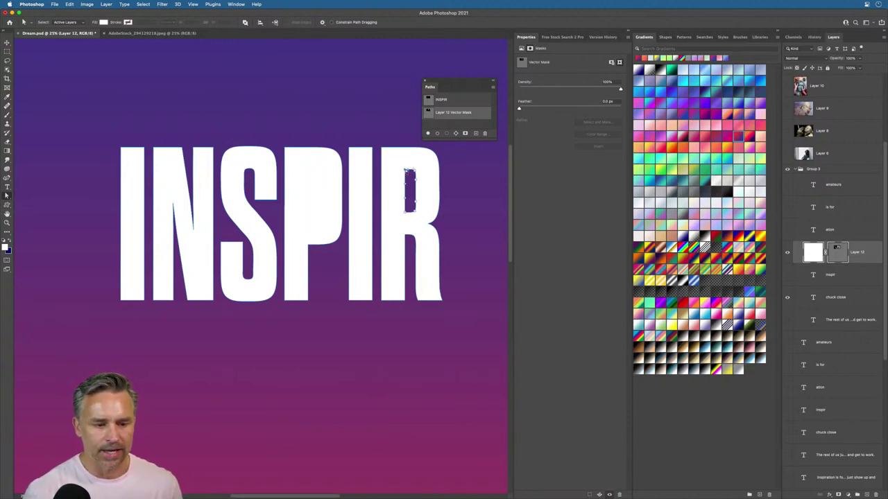
{"action": "key", "text": "BackSpace"}
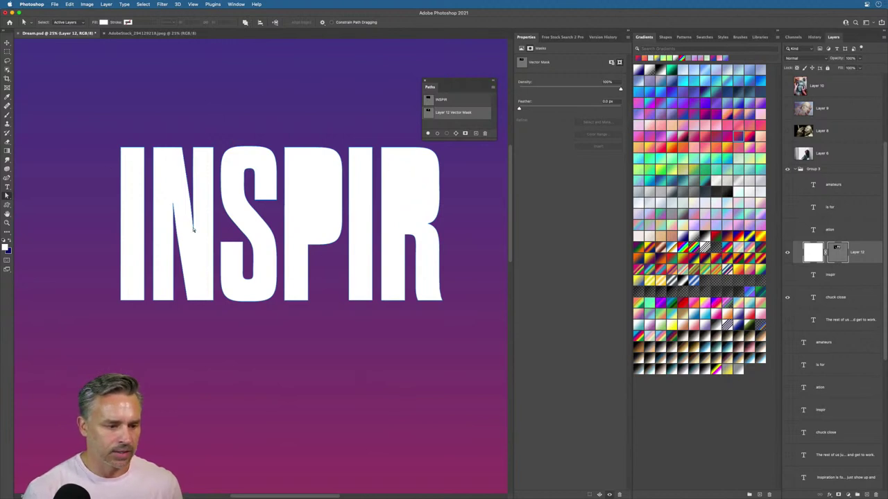
{"action": "left_click", "coordinate": [193, 231]}
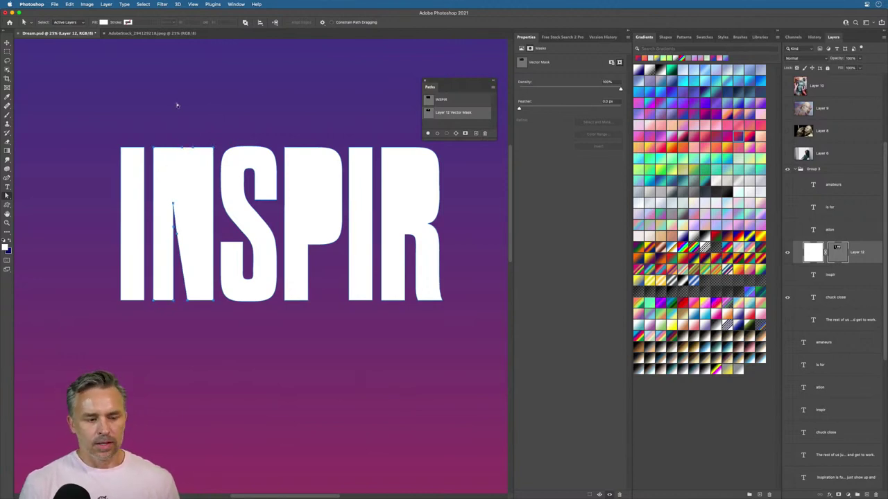
{"action": "key", "text": "super+z"}
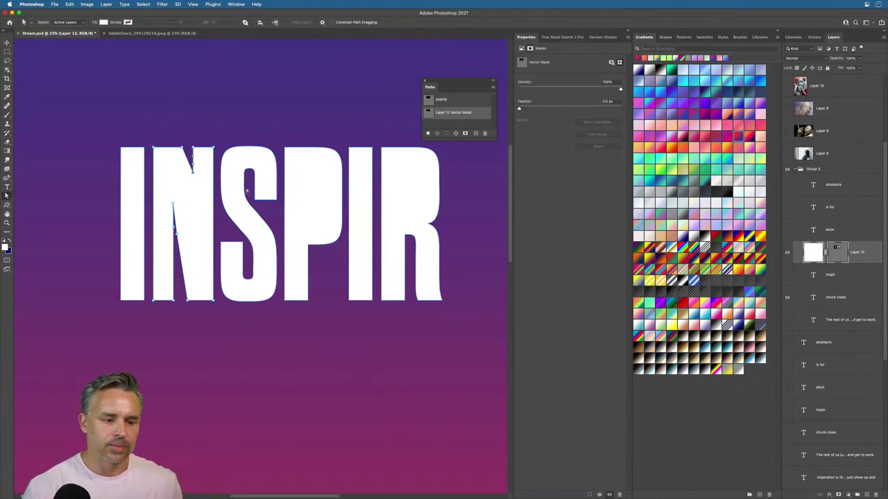
Step: Return to the Move tool and zoom out to see more of the poster
{"action": "left_click", "coordinate": [232, 272]}
{"action": "key", "text": "v"}
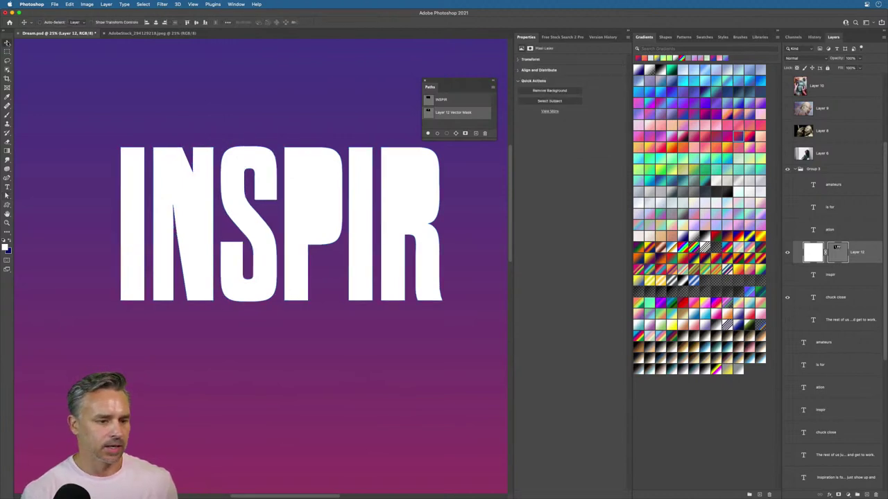
{"action": "key", "text": "super+minus"}
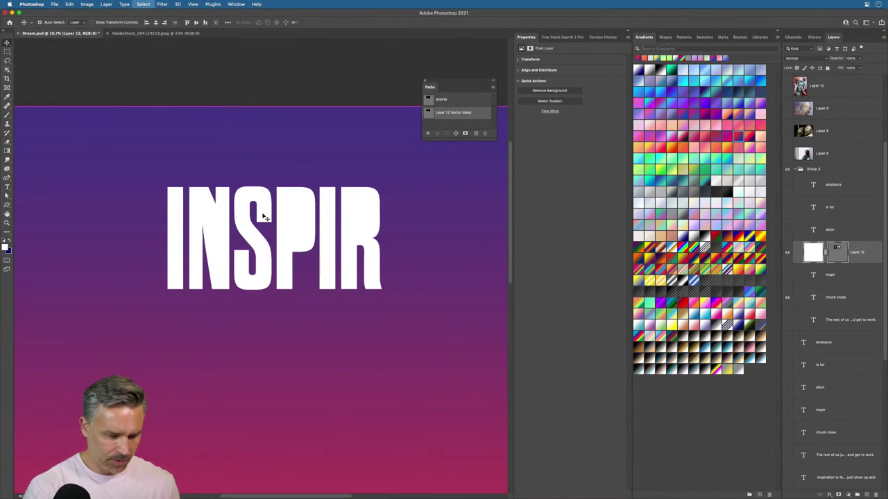
Step: Show the ation layer, load its letters as a selection, and add empty Layer 13 above it
{"action": "scroll", "coordinate": [287, 242], "scroll_direction": "down", "scroll_amount": 2}
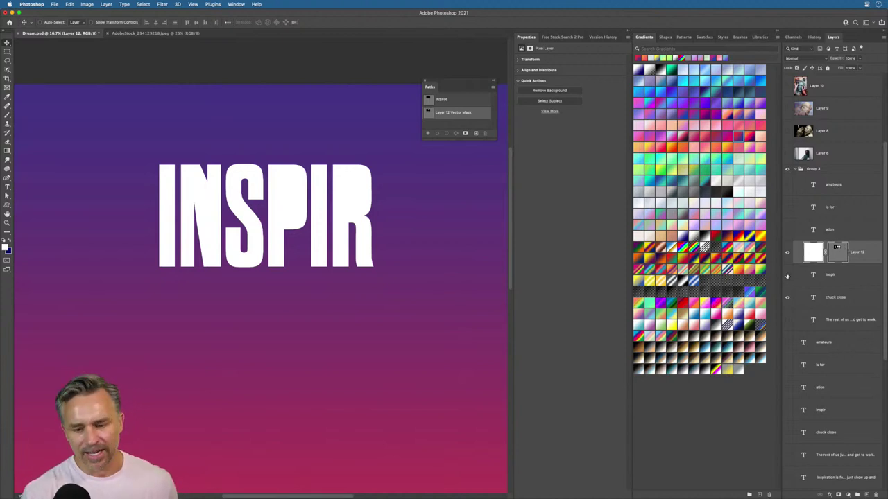
{"action": "left_click", "coordinate": [788, 229]}
{"action": "left_click", "coordinate": [817, 234]}
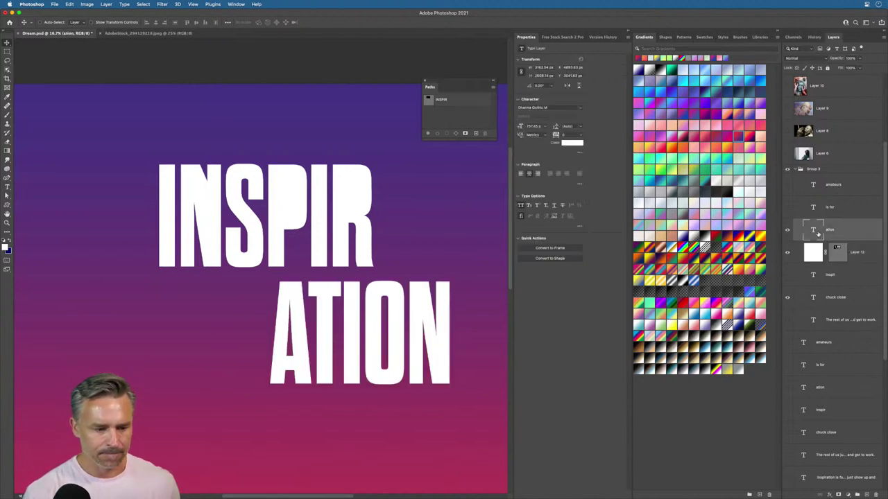
{"action": "left_click", "coordinate": [815, 232], "text": "super"}
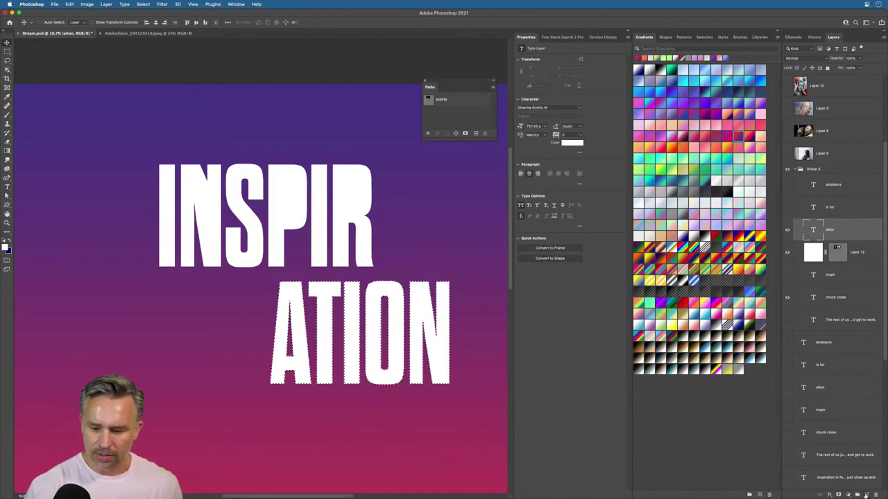
{"action": "key", "text": "super+shift+alt+n"}
{"action": "left_click", "coordinate": [100, 4]}
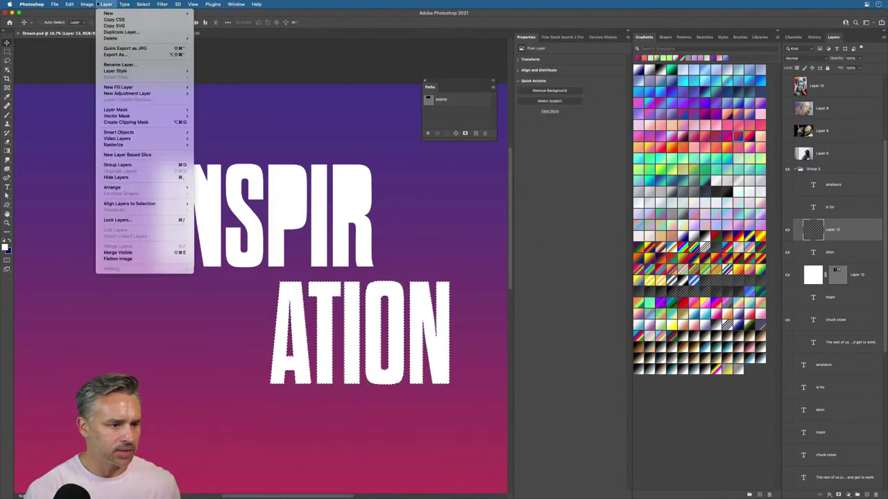
{"action": "mouse_move", "coordinate": [117, 117]}
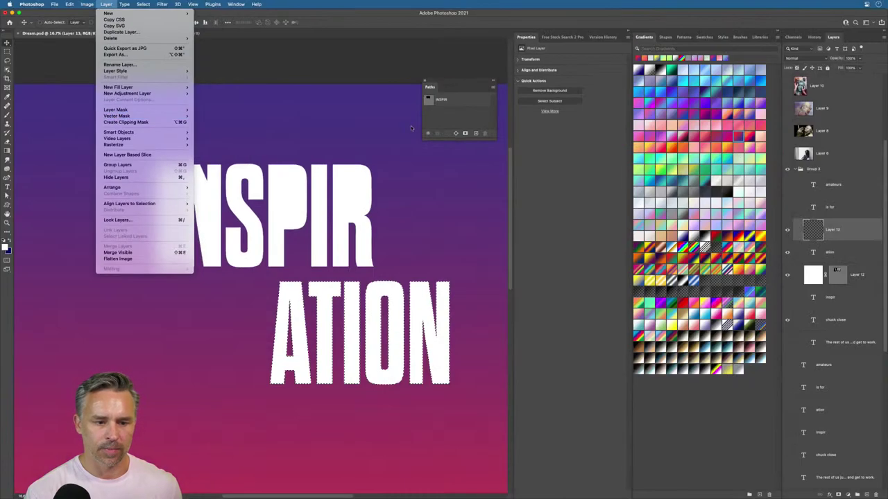
{"action": "key", "text": "Escape"}
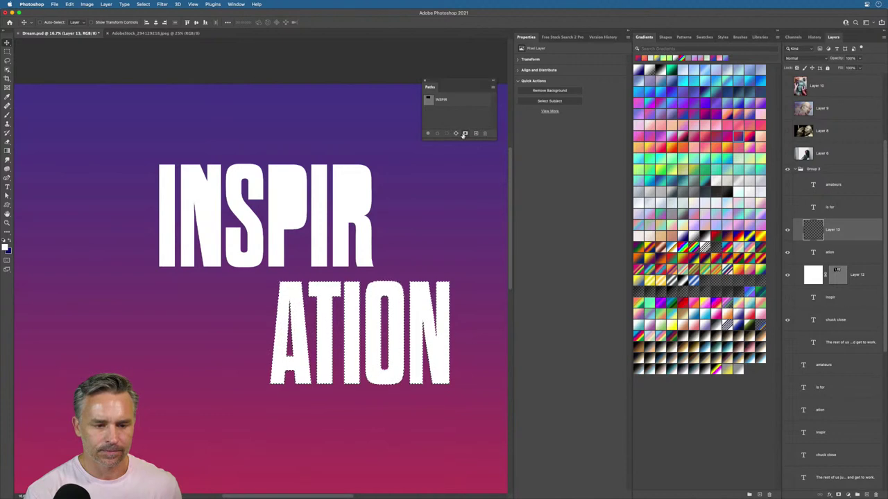
Step: Make a work path from the ATION selection and save it as a path named 'ation'
{"action": "left_click", "coordinate": [456, 133]}
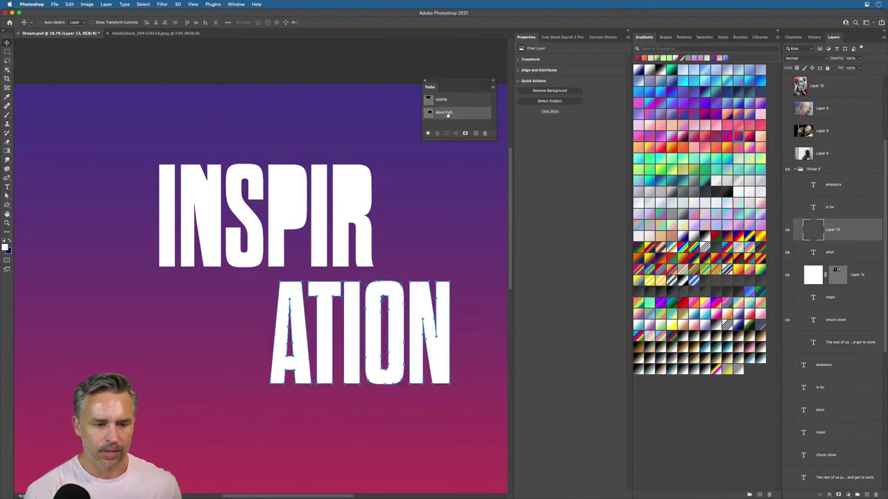
{"action": "left_click", "coordinate": [493, 86]}
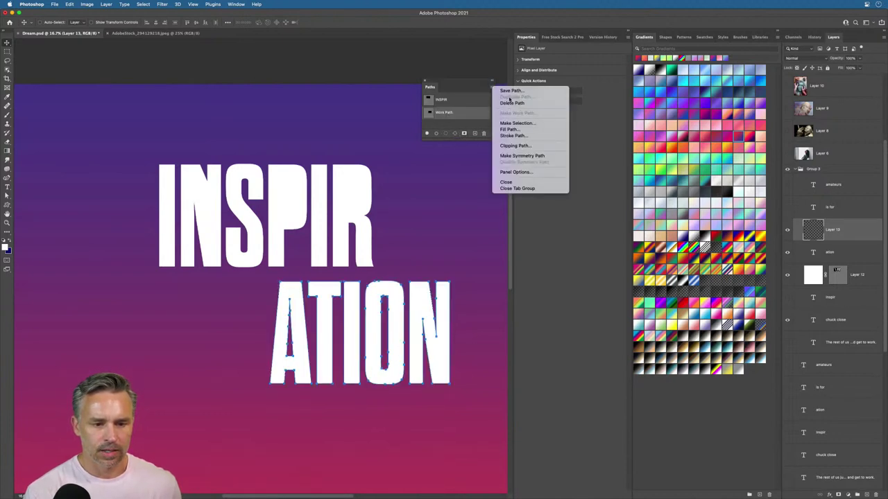
{"action": "left_click", "coordinate": [510, 90]}
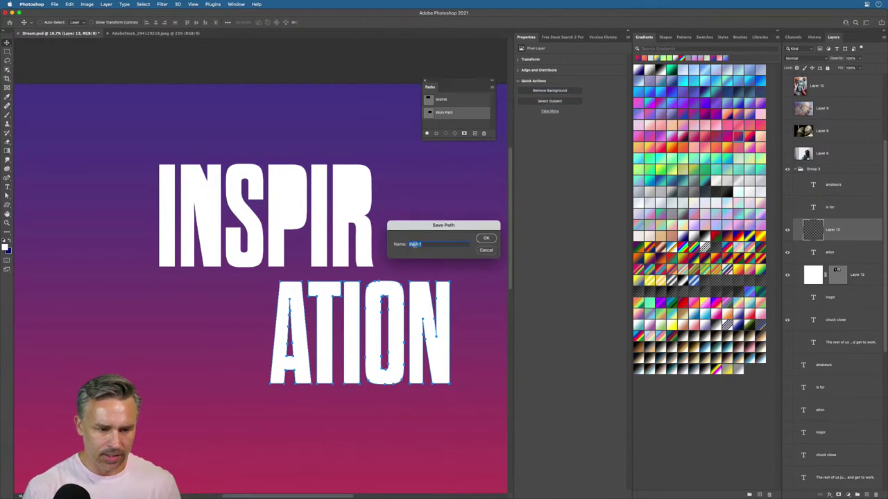
{"action": "type", "text": "ation"}
{"action": "key", "text": "Return"}
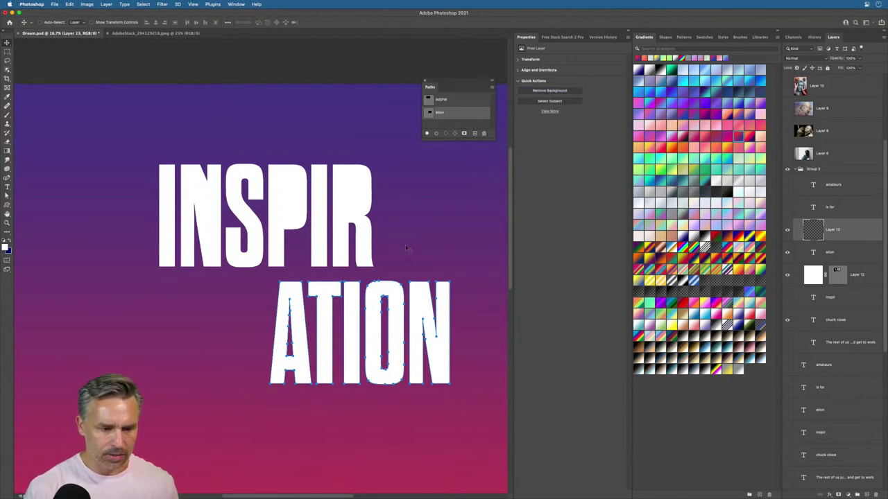
Step: Mask Layer 13 with the ation path via Vector Mask > Current Path and hide the ation text
{"action": "left_click", "coordinate": [108, 4]}
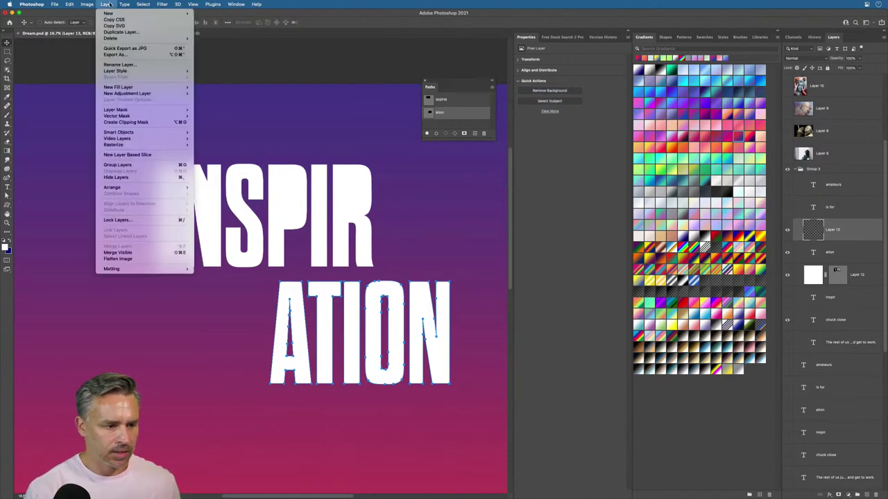
{"action": "mouse_move", "coordinate": [125, 118]}
{"action": "left_click", "coordinate": [213, 128]}
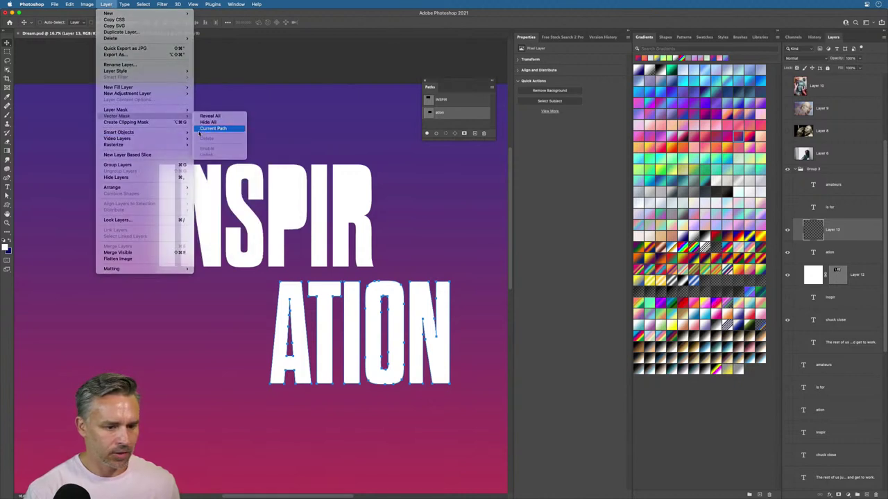
{"action": "left_click", "coordinate": [786, 252]}
Step: Select all and fill Layer 13 with white
{"action": "key", "text": "super+a"}
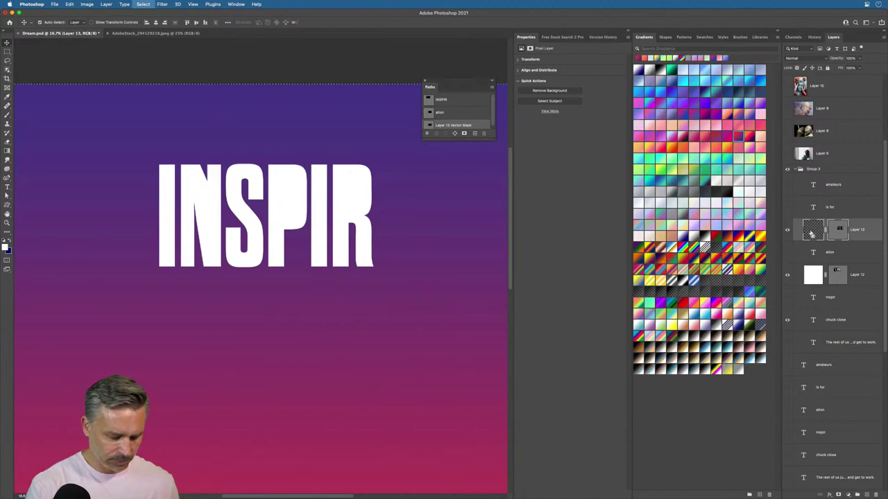
{"action": "key", "text": "shift+BackSpace"}
{"action": "key", "text": "Return"}
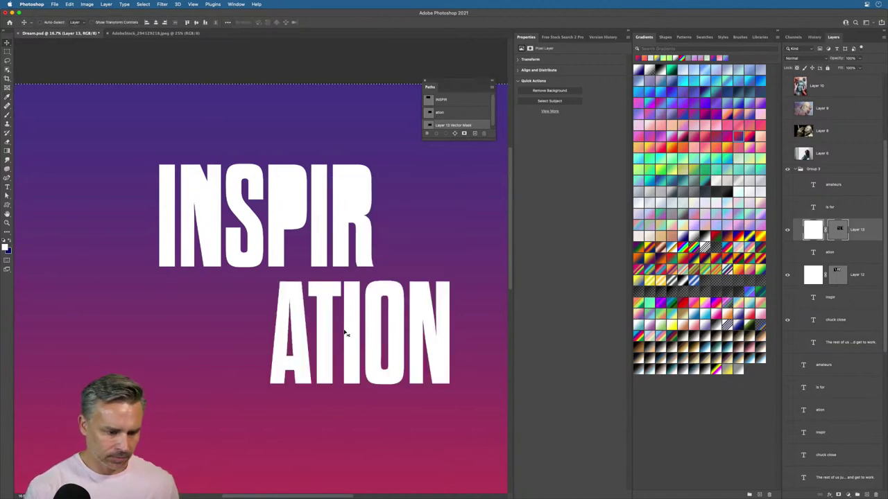
Step: Delete the O and A inner paths from the ATION mask so both letters are solid
{"action": "key", "text": "super+="}
{"action": "key", "text": "super+="}
{"action": "key", "text": "super+="}
{"action": "left_click_drag", "start_coordinate": [299, 288], "coordinate": [32, 133]}
{"action": "left_click", "coordinate": [7, 194]}
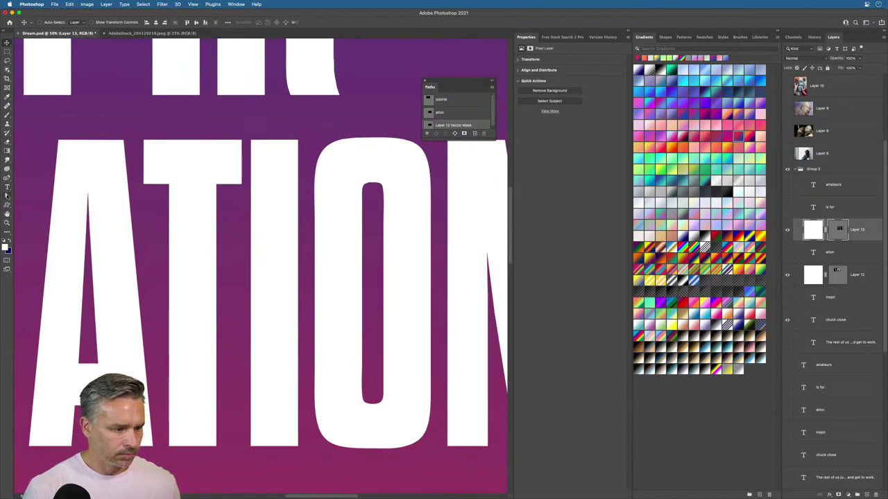
{"action": "left_click", "coordinate": [363, 187]}
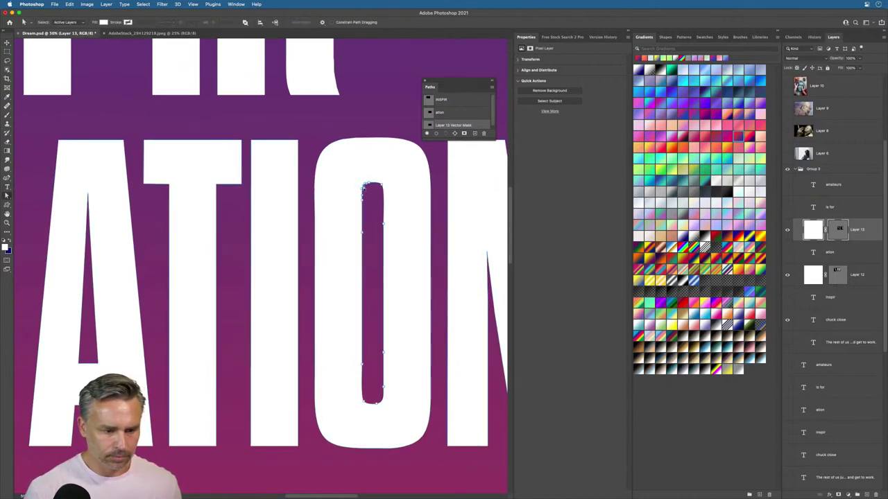
{"action": "key", "text": "BackSpace"}
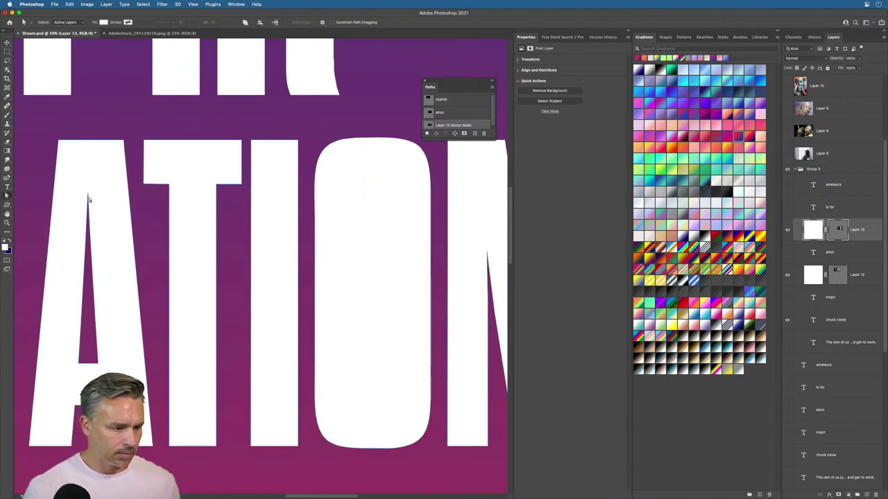
{"action": "left_click", "coordinate": [88, 199]}
{"action": "key", "text": "BackSpace"}
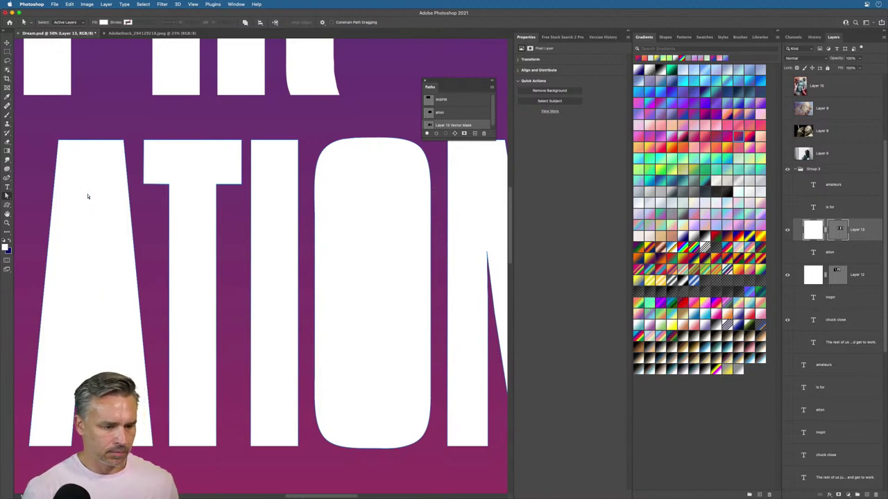
{"action": "key", "text": "super+0"}
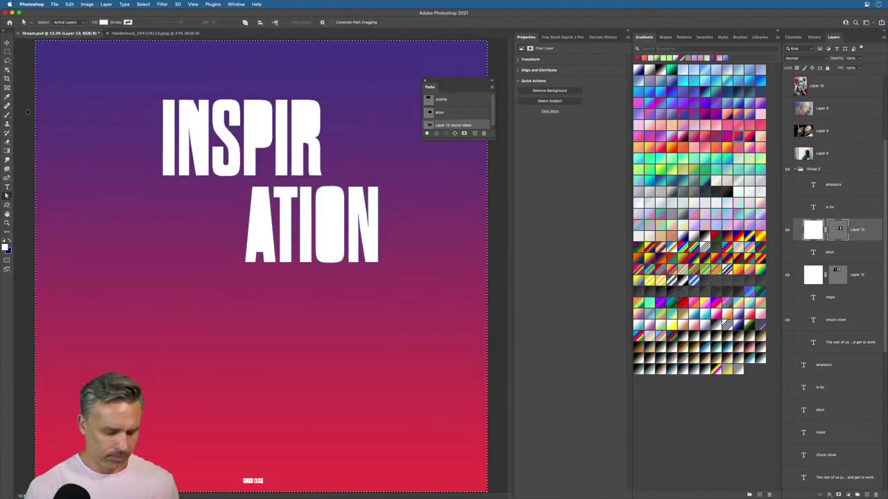
Step: Show the is for layer, load its letters as a selection, and save the work path as Path 1
{"action": "left_click", "coordinate": [6, 53]}
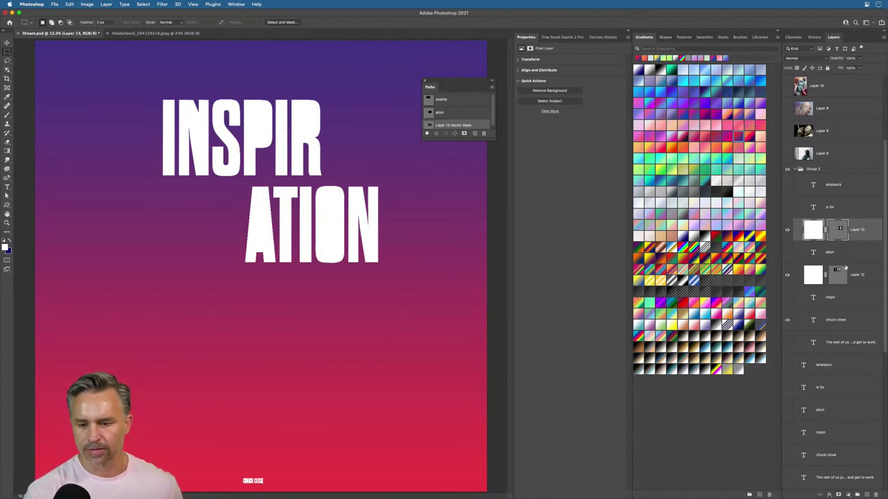
{"action": "left_click", "coordinate": [787, 207]}
{"action": "left_click", "coordinate": [828, 206]}
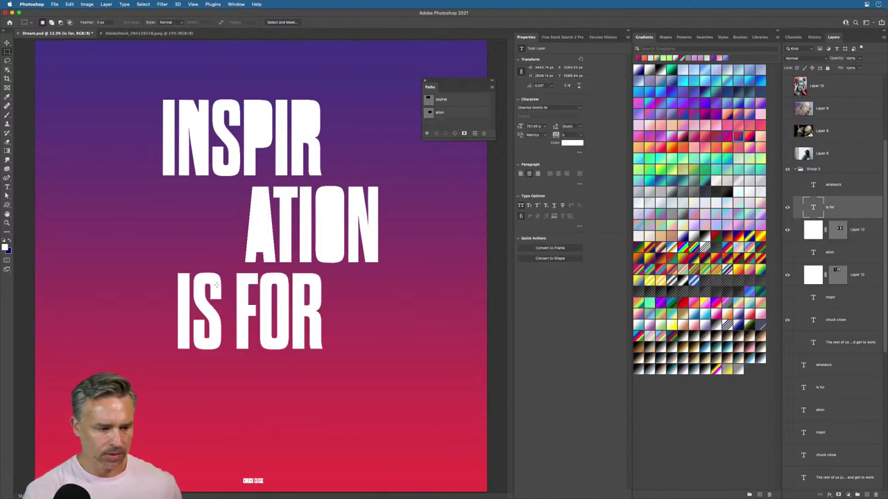
{"action": "left_click", "coordinate": [813, 206], "text": "super"}
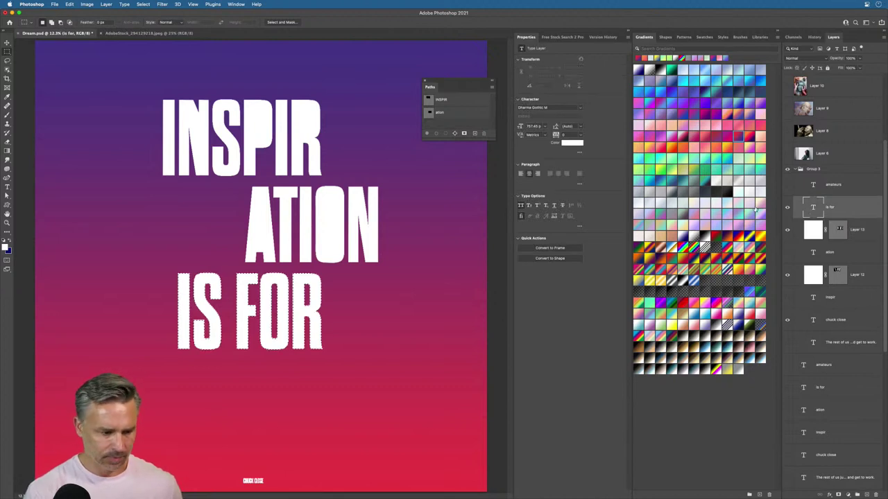
{"action": "left_click", "coordinate": [454, 132]}
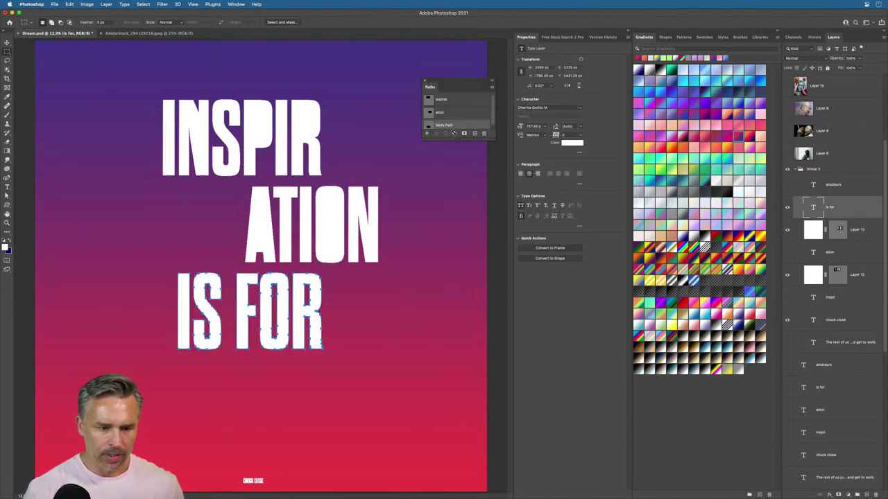
{"action": "left_click", "coordinate": [491, 87]}
{"action": "left_click", "coordinate": [480, 132]}
{"action": "key", "text": "Return"}
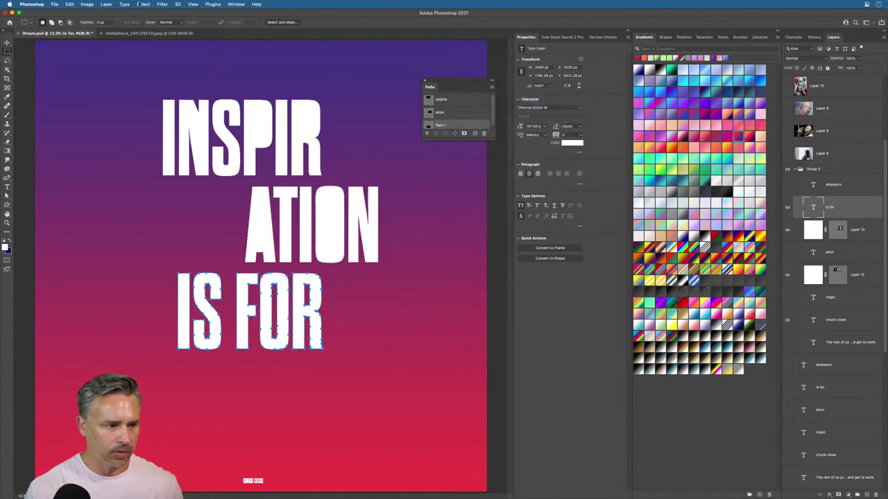
Step: Add Layer 14, mask it with the IS FOR path, and hide the is for text layer
{"action": "left_click", "coordinate": [105, 4]}
{"action": "mouse_move", "coordinate": [108, 115]}
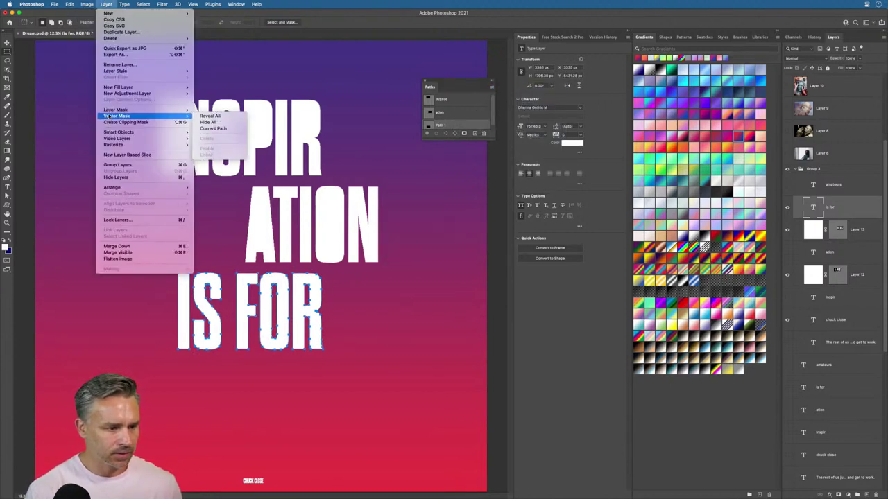
{"action": "key", "text": "Escape"}
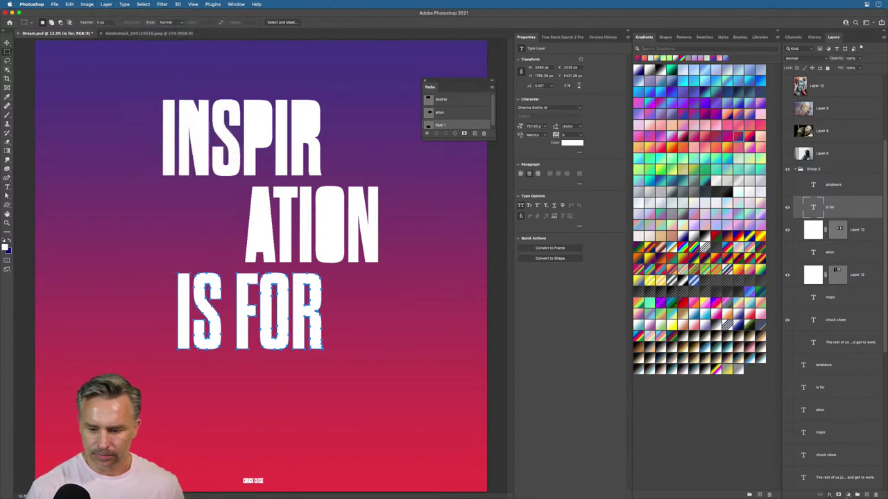
{"action": "left_click", "coordinate": [867, 495]}
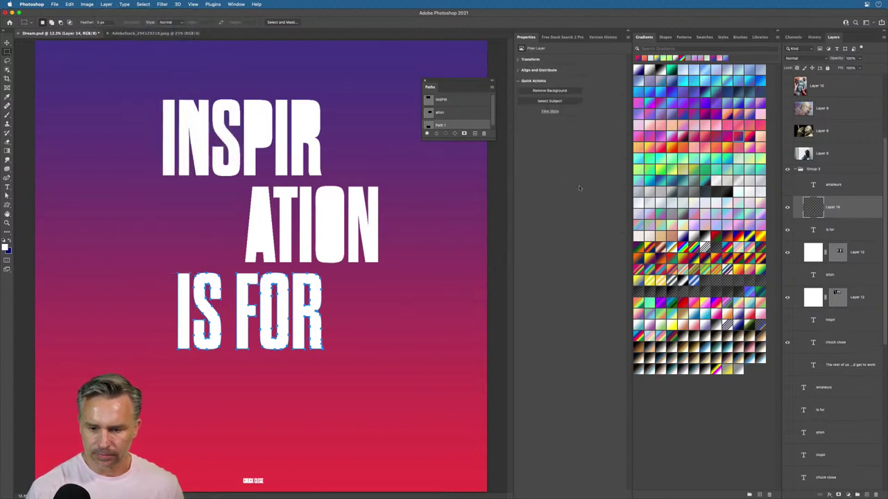
{"action": "left_click", "coordinate": [111, 5]}
{"action": "mouse_move", "coordinate": [147, 118]}
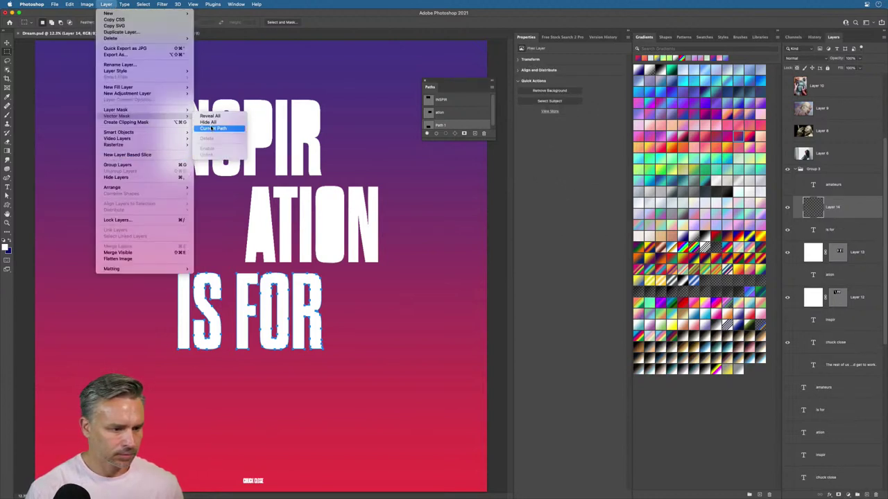
{"action": "left_click", "coordinate": [211, 129]}
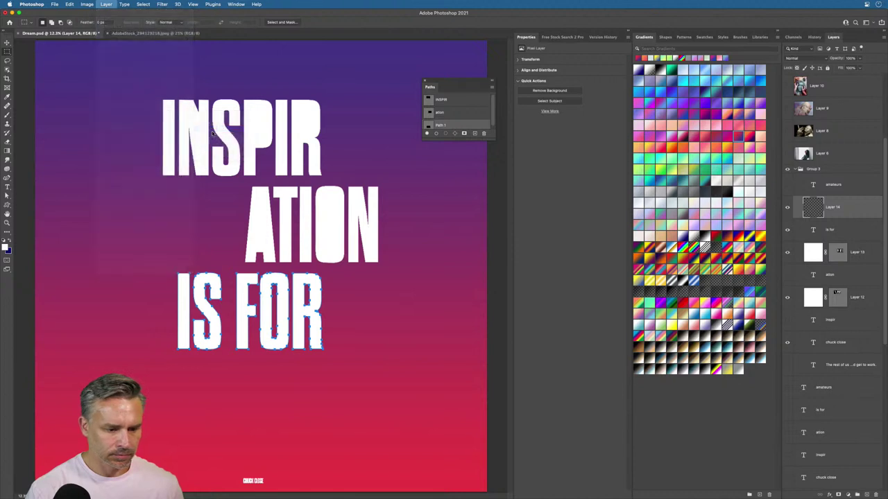
{"action": "left_click", "coordinate": [787, 230]}
{"action": "left_click", "coordinate": [836, 209]}
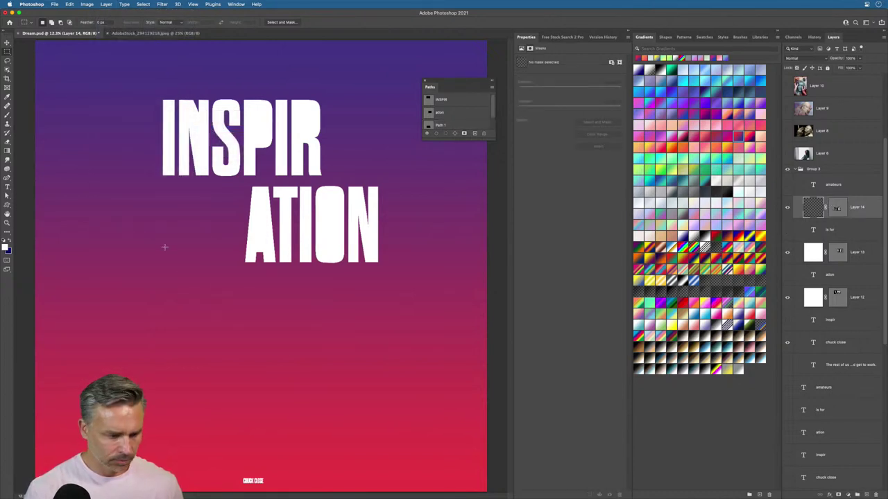
Step: Delete the O and R inner paths from Layer 14's mask so both letters are solid
{"action": "key", "text": "super+equal"}
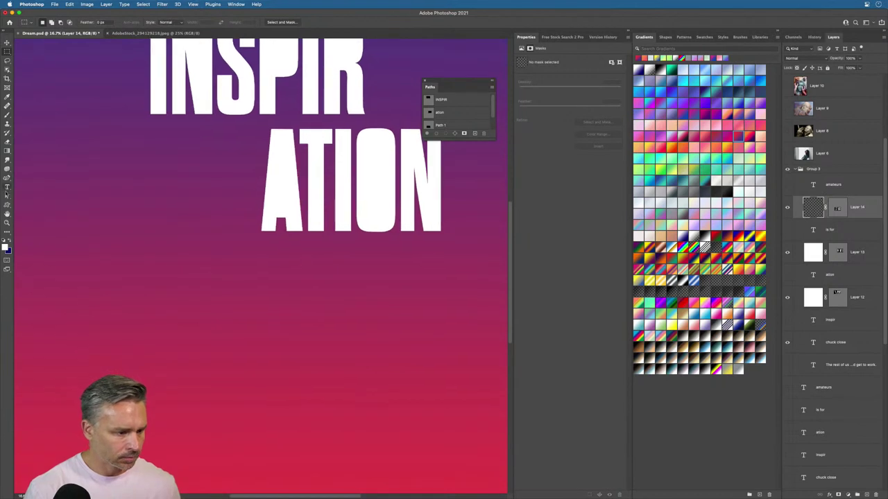
{"action": "key", "text": "a"}
{"action": "key", "text": "super+equal"}
{"action": "scroll", "coordinate": [180, 186], "scroll_direction": "down", "scroll_amount": 3}
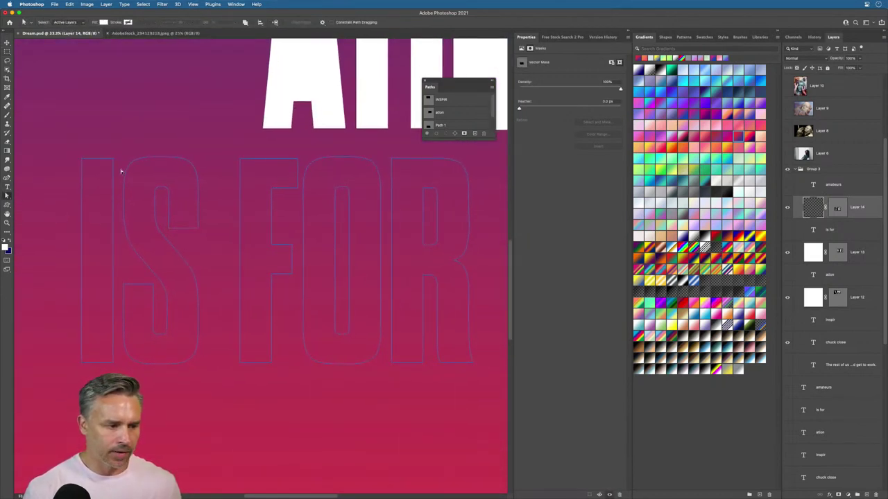
{"action": "left_click", "coordinate": [335, 191]}
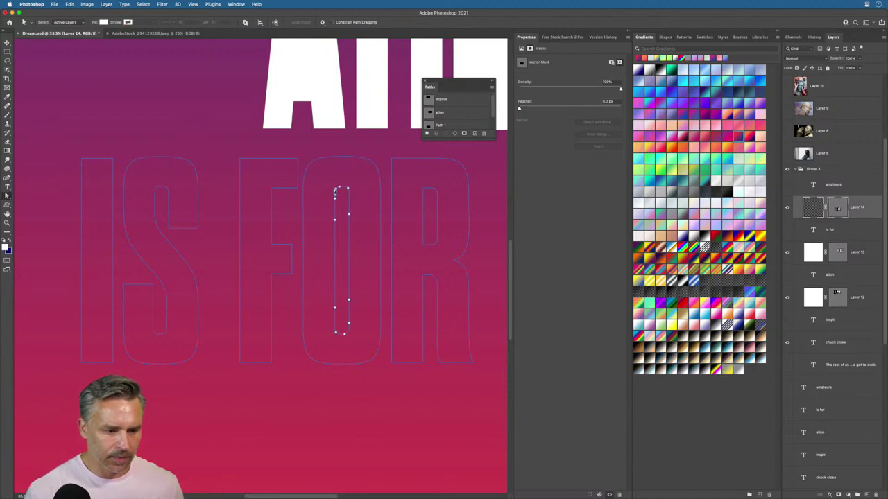
{"action": "key", "text": "Delete"}
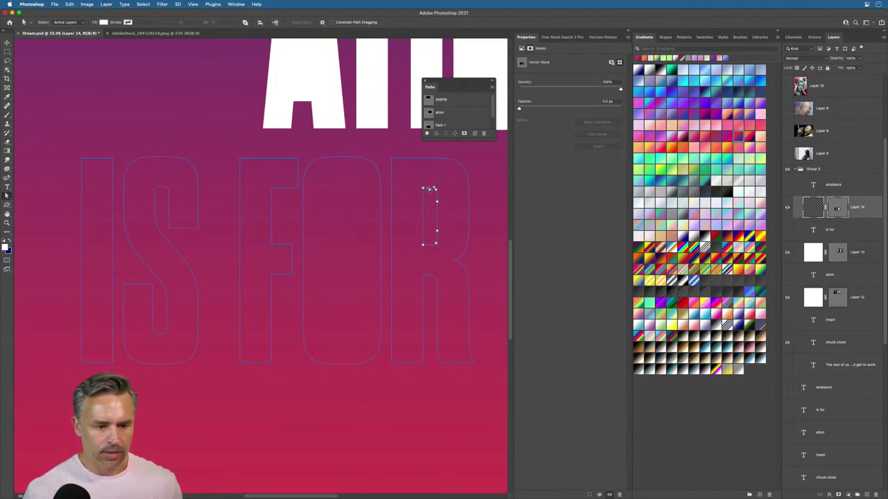
{"action": "key", "text": "Delete"}
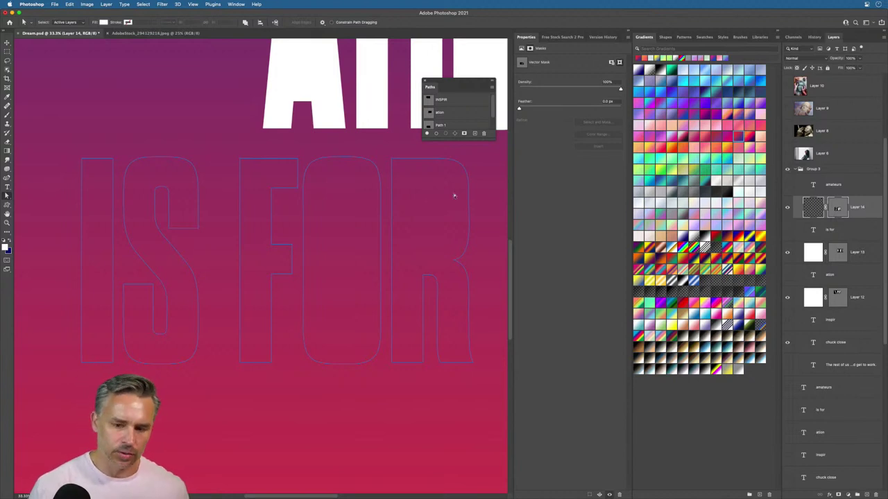
Step: Fill Layer 14 with white and zoom out to the whole poster
{"action": "left_click", "coordinate": [810, 208]}
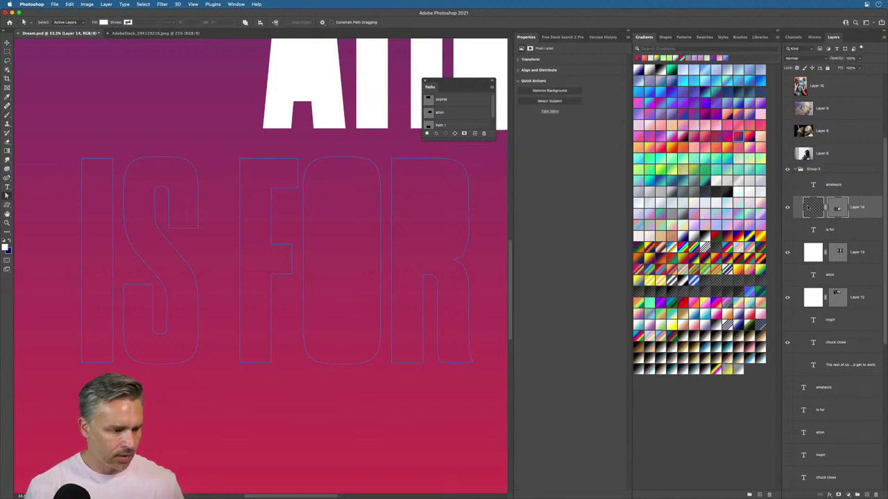
{"action": "key", "text": "shift+BackSpace"}
{"action": "key", "text": "Return"}
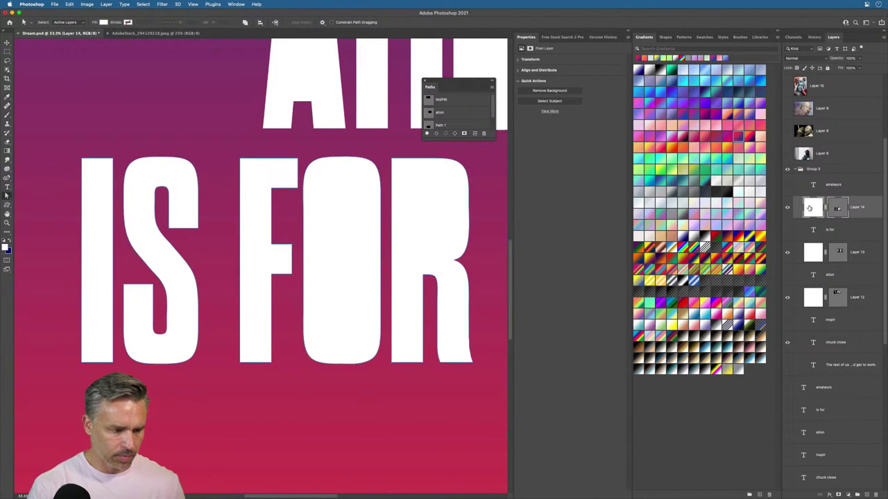
{"action": "key", "text": "ctrl+minus"}
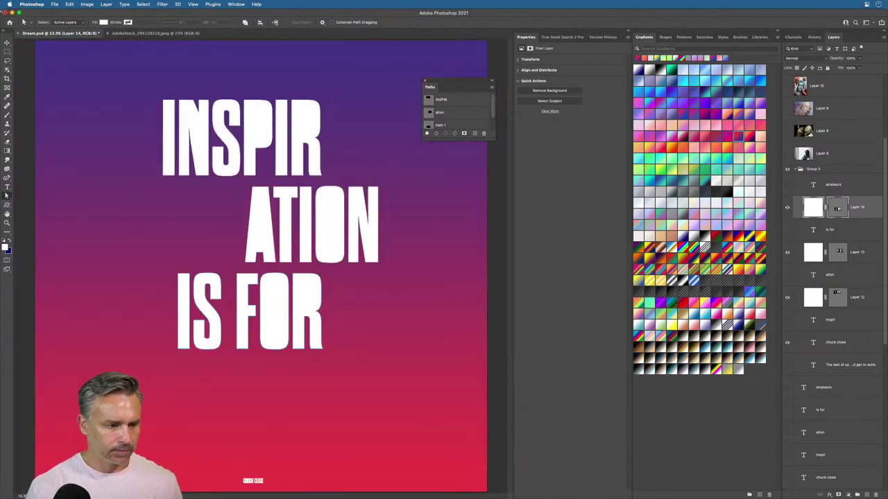
Step: Move IS FOR right and slightly down to sit under ATION
{"action": "key", "text": "v"}
{"action": "left_click_drag", "start_coordinate": [173, 272], "coordinate": [205, 301]}
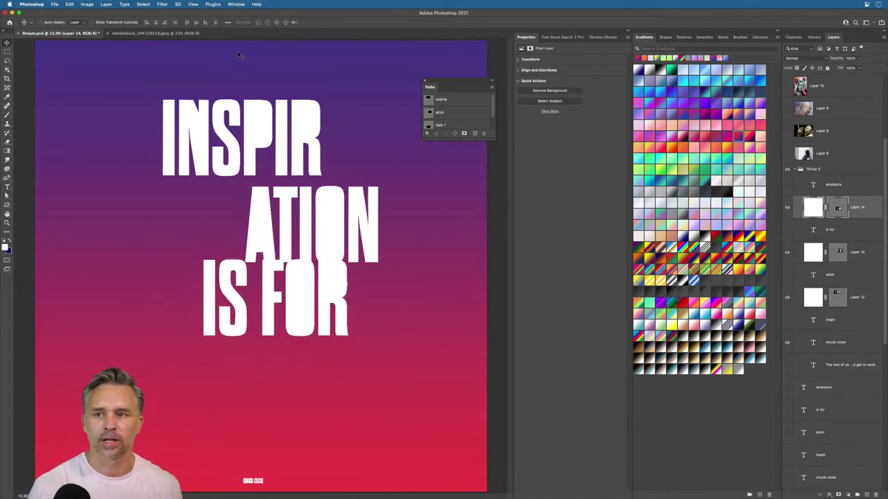
{"action": "left_click_drag", "start_coordinate": [223, 252], "coordinate": [208, 257]}
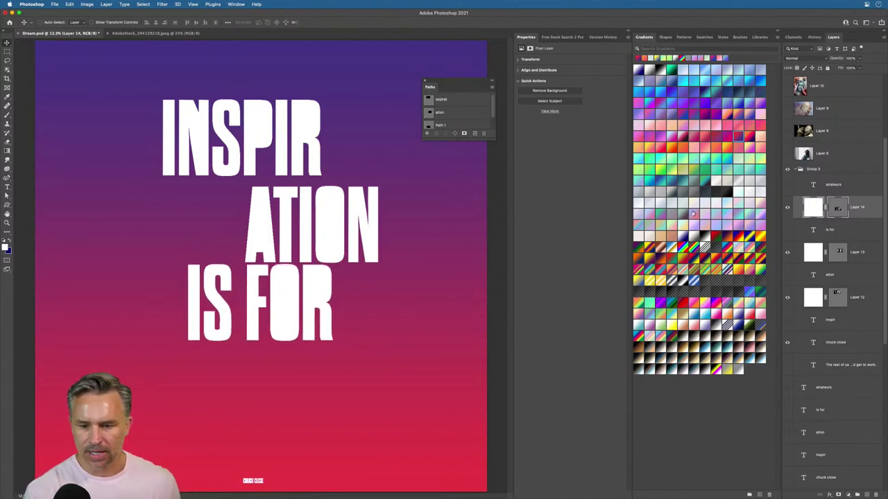
Step: Show the amateurs layer and scale AMATEURS up with Cmd+T to span the poster width
{"action": "left_click", "coordinate": [787, 185]}
{"action": "left_click", "coordinate": [840, 188]}
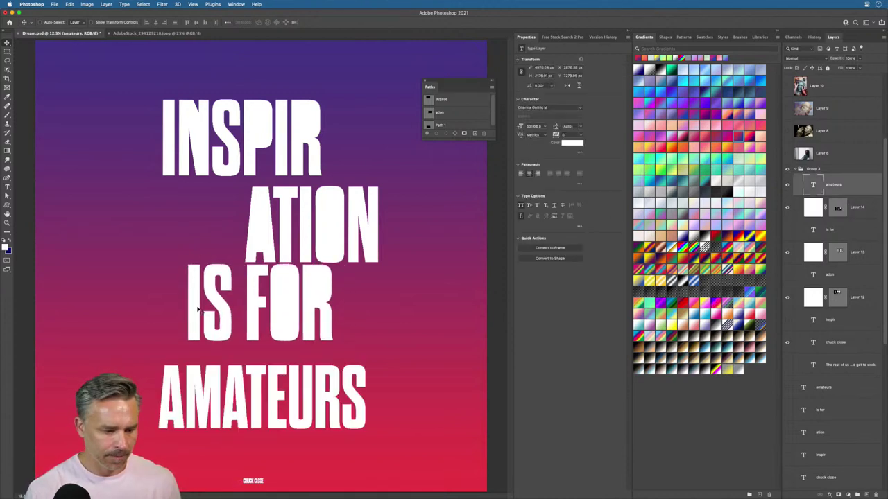
{"action": "key", "text": "super+t"}
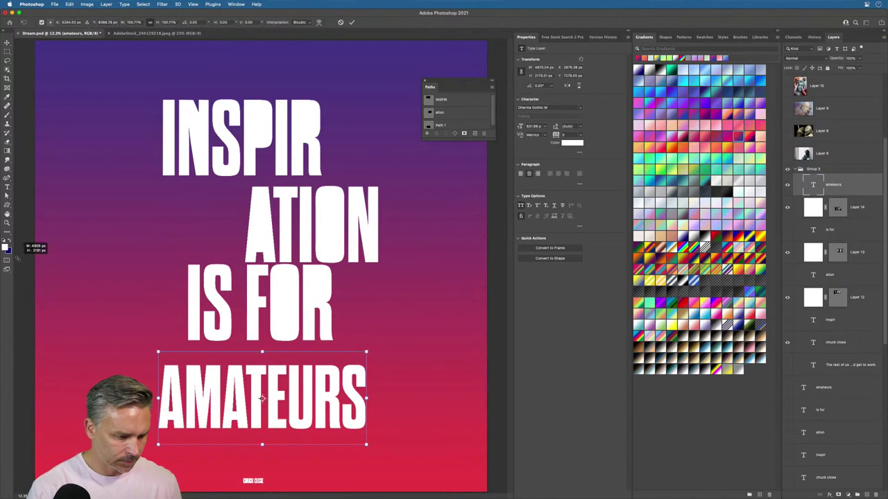
{"action": "left_click_drag", "start_coordinate": [158, 352], "coordinate": [217, 381]}
{"action": "key", "text": "Return"}
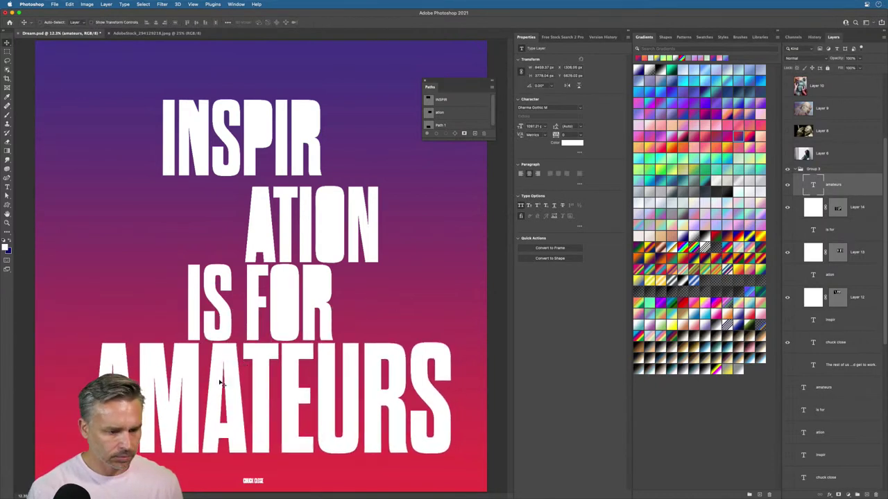
Step: Load the AMATEURS text as a selection, add a new layer, and save the outline as Path 2
{"action": "left_click", "coordinate": [815, 188], "text": "super"}
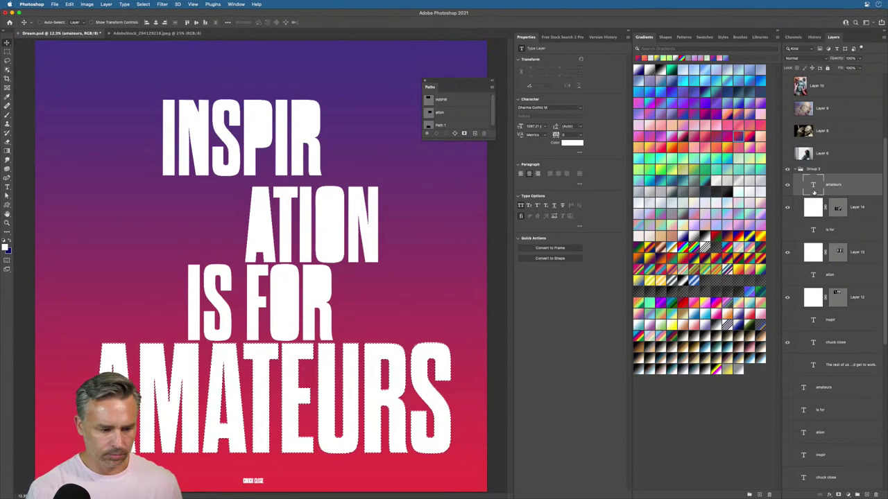
{"action": "key", "text": "super+shift+alt+n"}
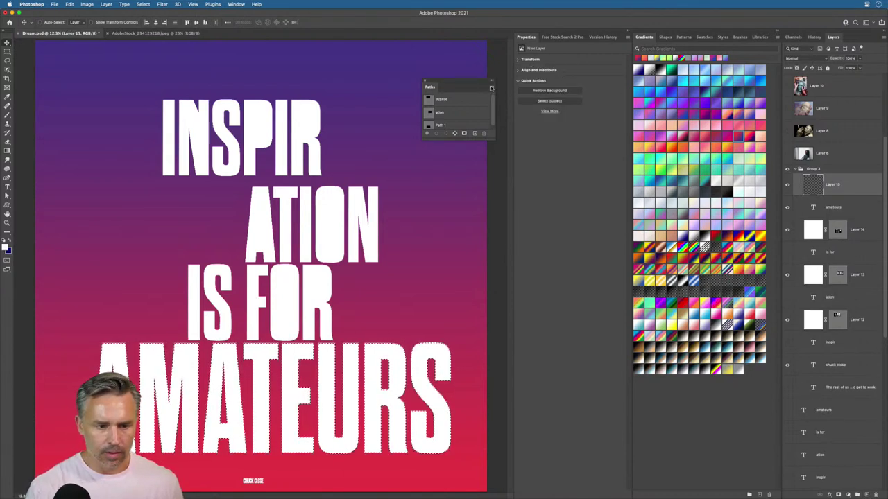
{"action": "left_click", "coordinate": [491, 87]}
{"action": "left_click", "coordinate": [454, 133]}
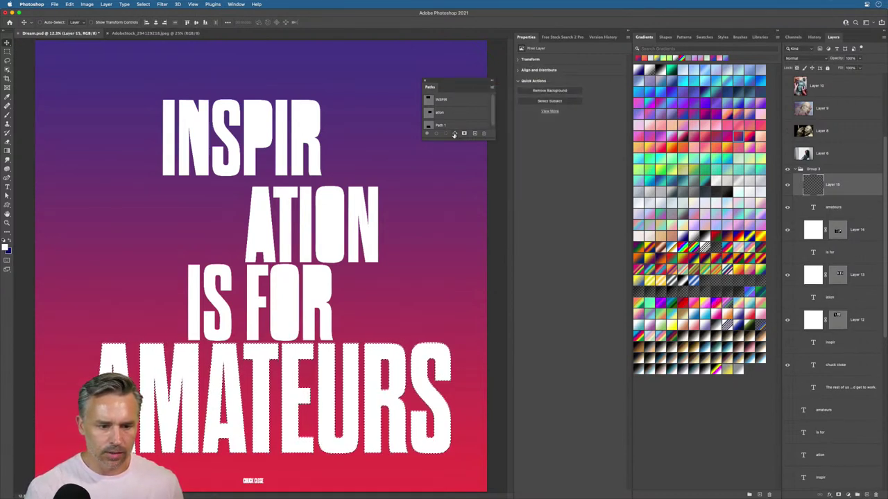
{"action": "left_click", "coordinate": [454, 134]}
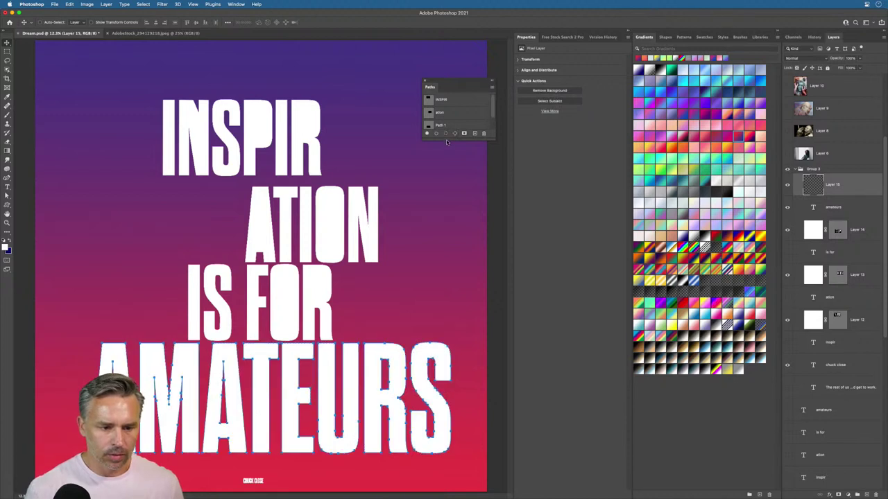
{"action": "left_click_drag", "start_coordinate": [446, 139], "coordinate": [446, 154]}
{"action": "left_click", "coordinate": [490, 89]}
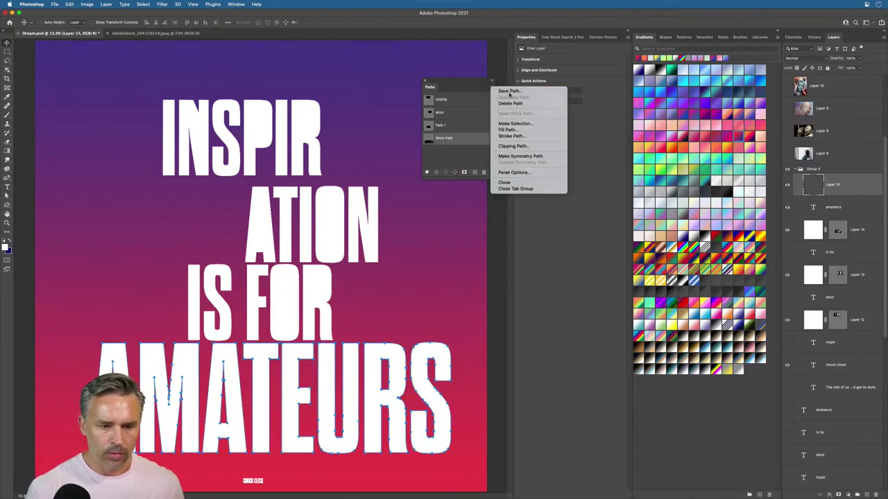
{"action": "left_click", "coordinate": [510, 91]}
{"action": "key", "text": "Return"}
Step: Give Layer 15 a vector mask from the current AMATEURS path
{"action": "left_click", "coordinate": [107, 3]}
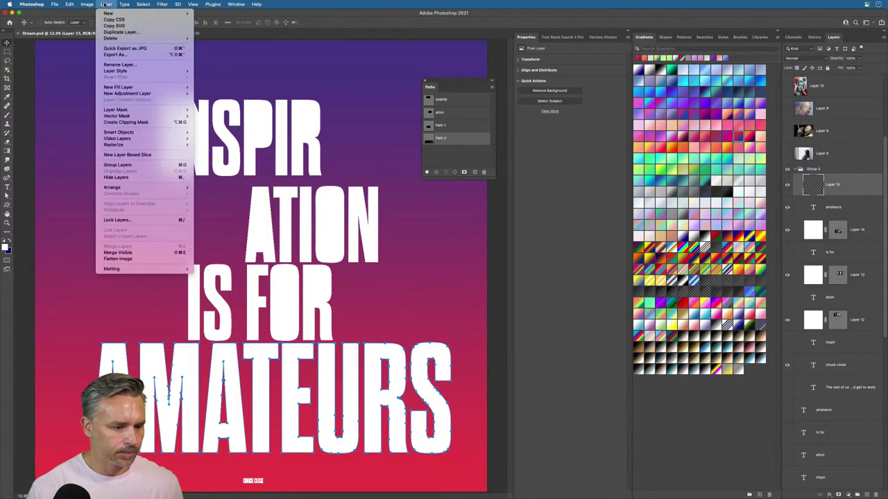
{"action": "left_click", "coordinate": [107, 3]}
{"action": "left_click", "coordinate": [107, 4]}
{"action": "left_click", "coordinate": [106, 4]}
{"action": "left_click", "coordinate": [106, 4]}
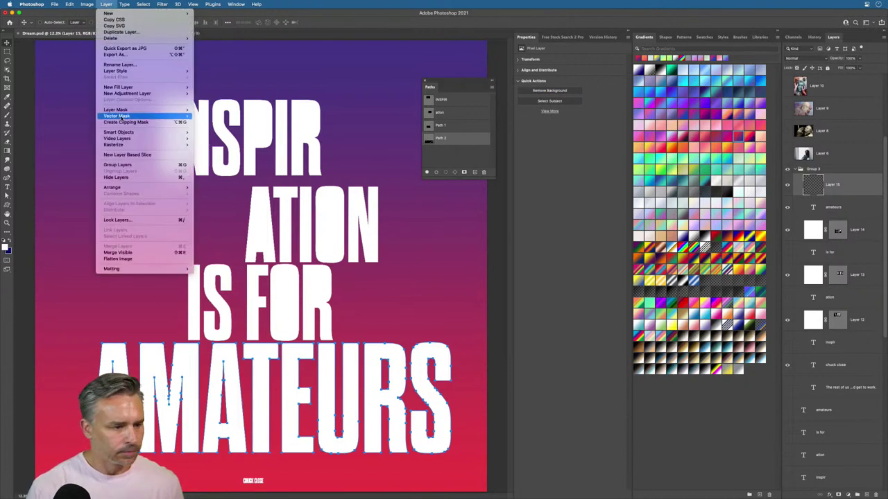
{"action": "mouse_move", "coordinate": [146, 139]}
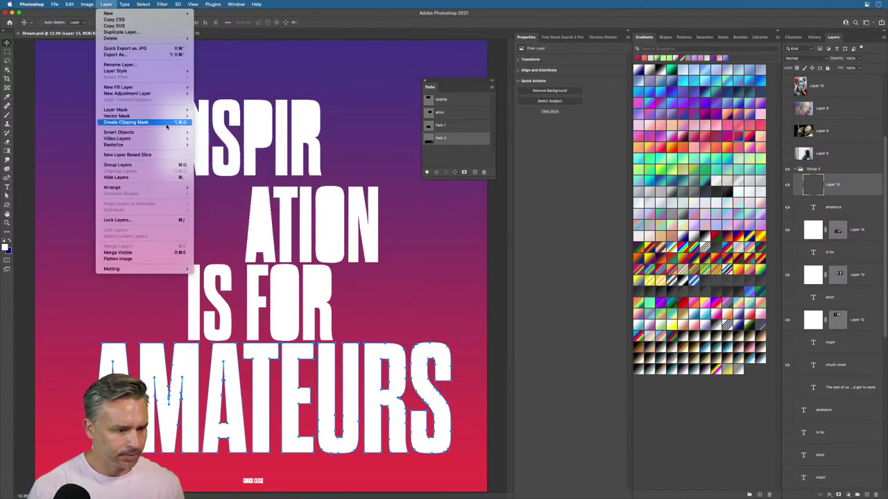
{"action": "mouse_move", "coordinate": [118, 116]}
{"action": "left_click", "coordinate": [215, 129]}
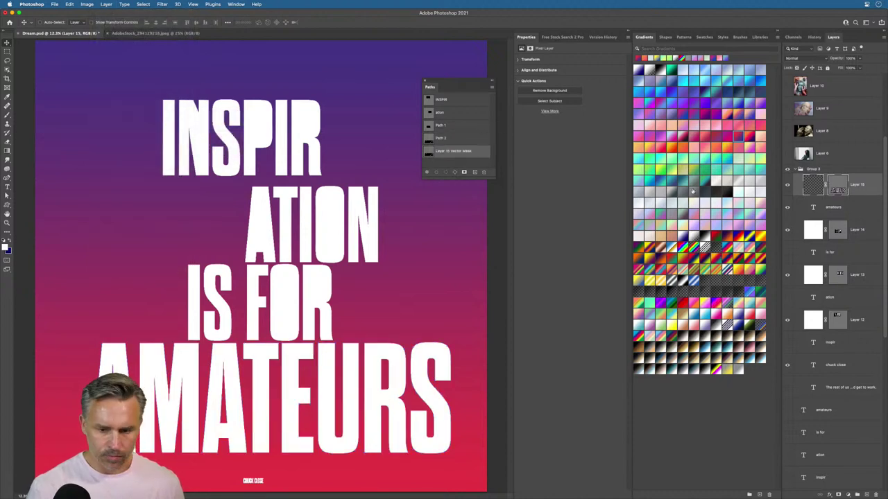
Step: Fill the whole of Layer 15 with white and deselect
{"action": "key", "text": "ctrl+a"}
{"action": "key", "text": "shift+F5"}
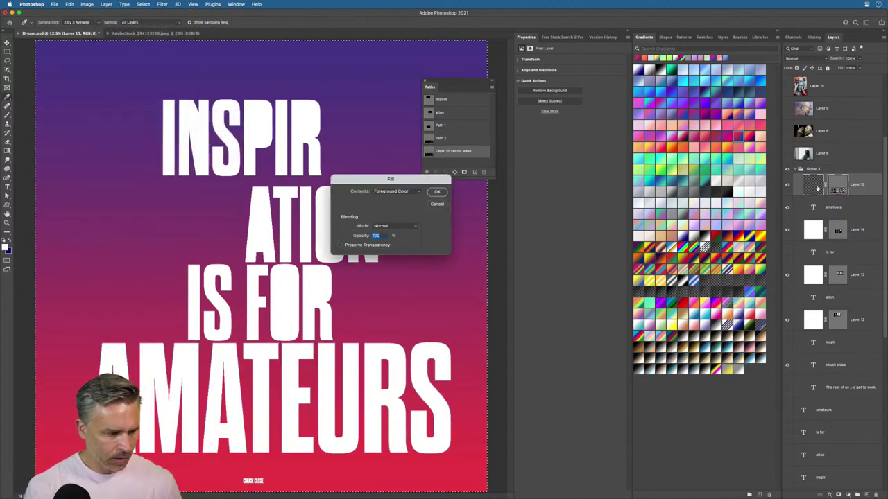
{"action": "key", "text": "Return"}
{"action": "key", "text": "ctrl+d"}
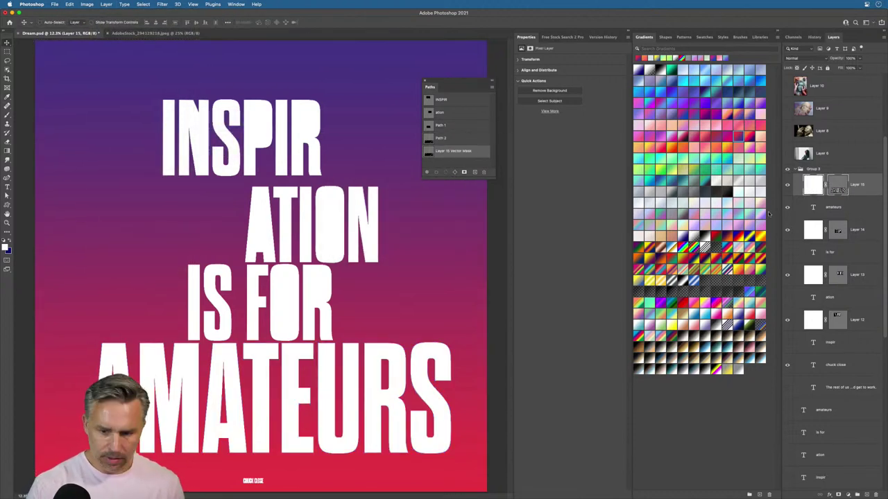
Step: Zoom in on AMATEURS and delete the inner counter shapes of both A letters
{"action": "key", "text": "ctrl+equal"}
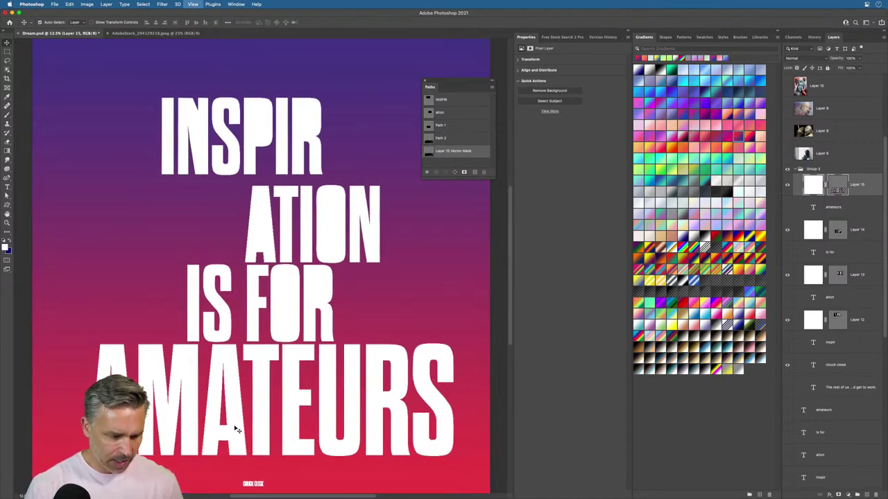
{"action": "left_click_drag", "start_coordinate": [237, 421], "coordinate": [214, 192]}
{"action": "key", "text": "ctrl+equal"}
{"action": "key", "text": "ctrl+equal"}
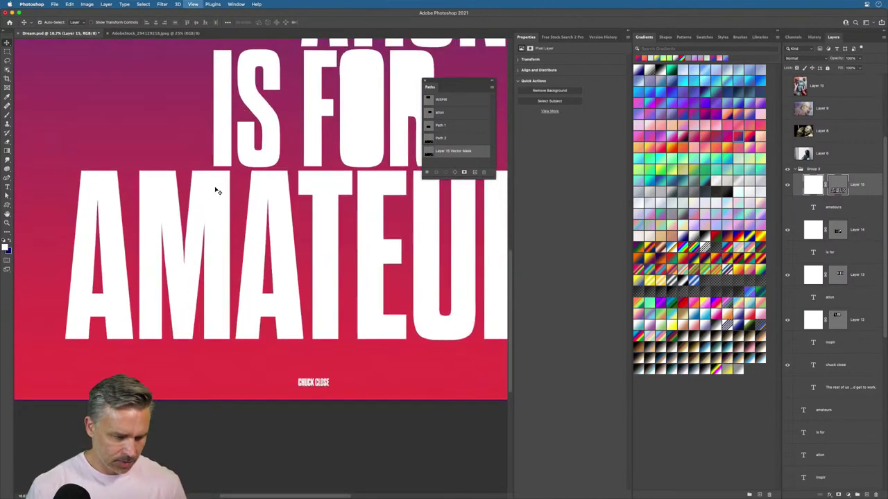
{"action": "key", "text": "a"}
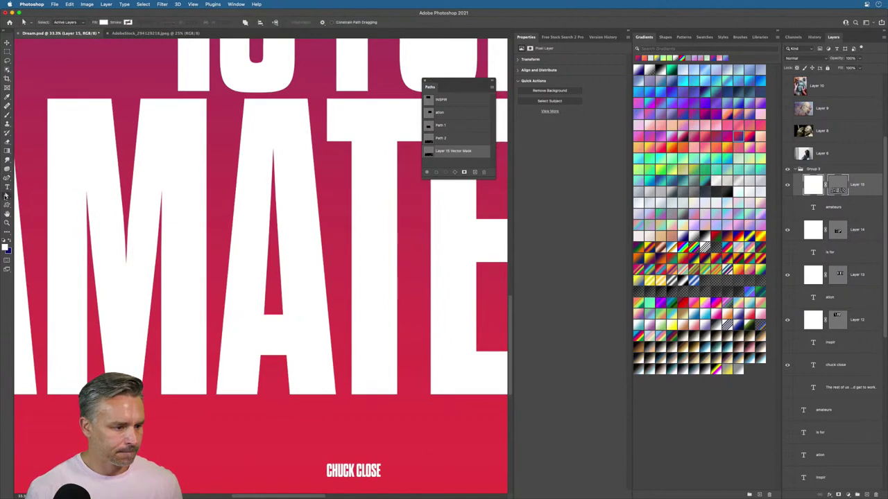
{"action": "left_click", "coordinate": [272, 151]}
{"action": "key", "text": "Delete"}
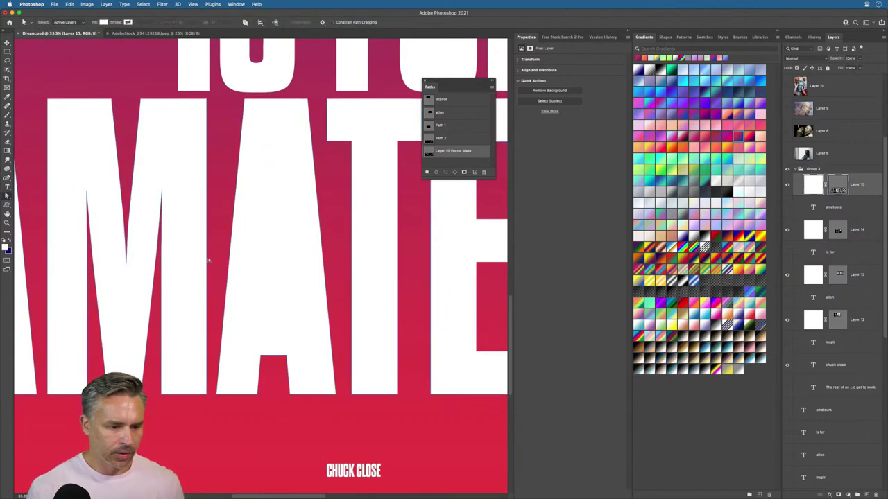
{"action": "left_click_drag", "start_coordinate": [37, 203], "coordinate": [268, 283]}
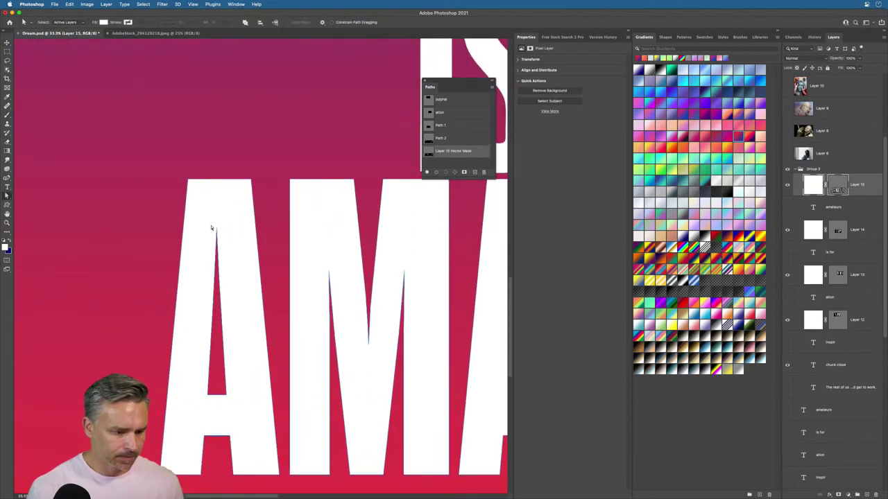
{"action": "key", "text": "Delete"}
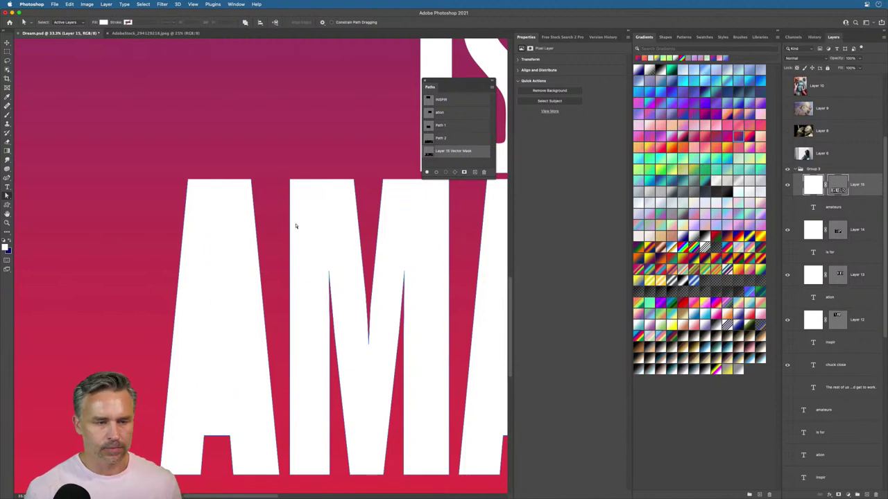
Step: Delete the U's inner counter shape, then fit the whole poster on screen
{"action": "left_click_drag", "start_coordinate": [295, 224], "coordinate": [118, 210]}
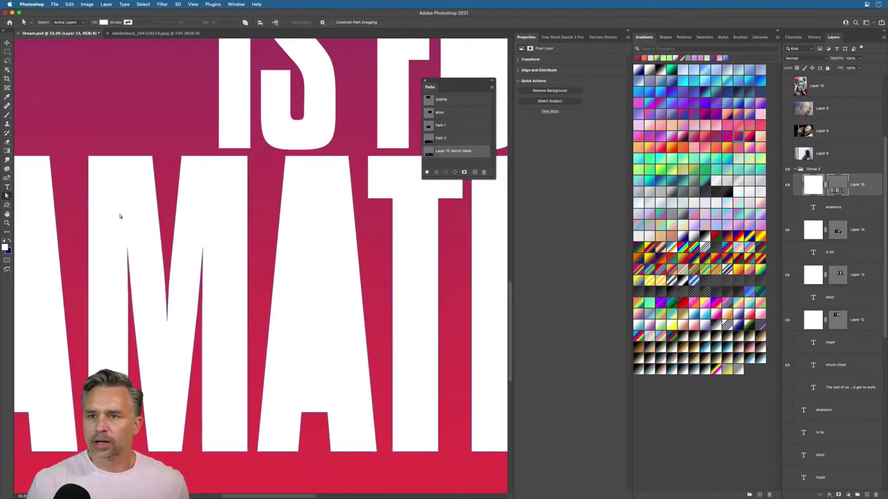
{"action": "scroll", "coordinate": [251, 263], "scroll_direction": "right", "scroll_amount": 10}
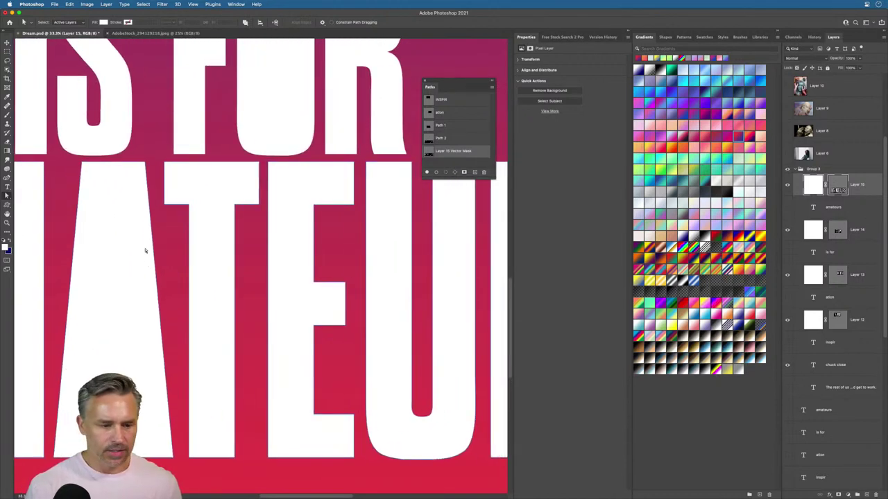
{"action": "scroll", "coordinate": [286, 256], "scroll_direction": "right", "scroll_amount": 10}
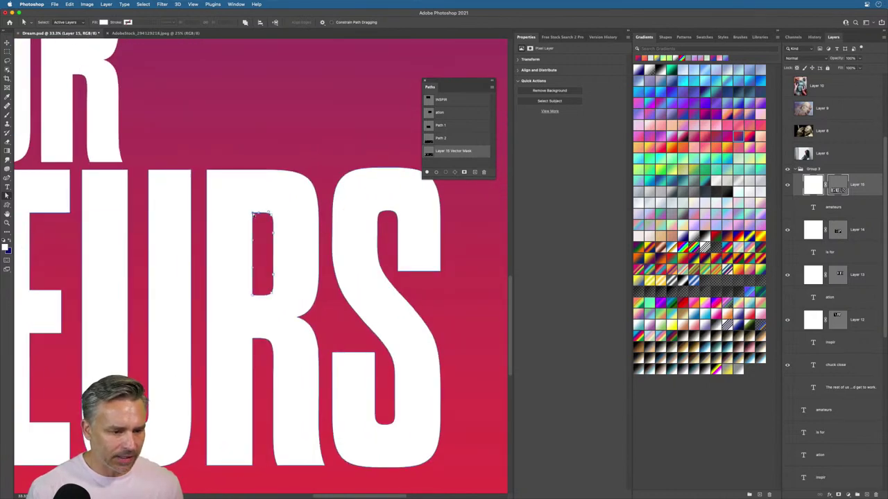
{"action": "key", "text": "Delete"}
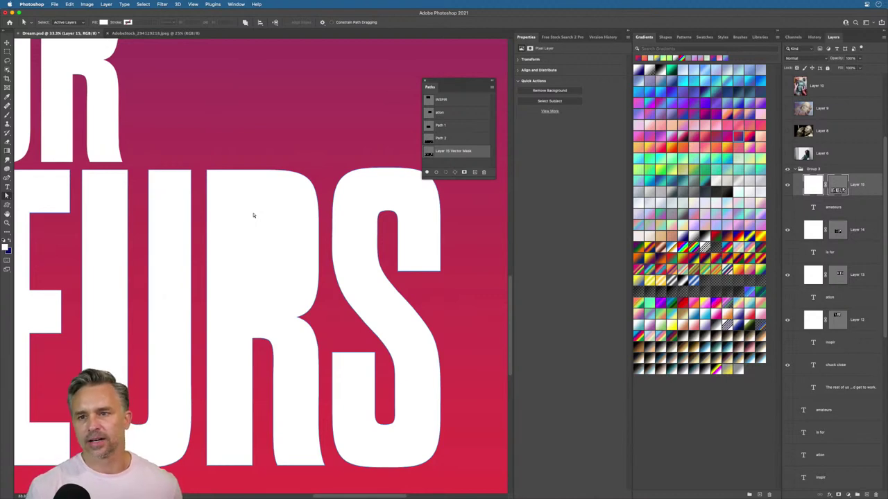
{"action": "key", "text": "super+0"}
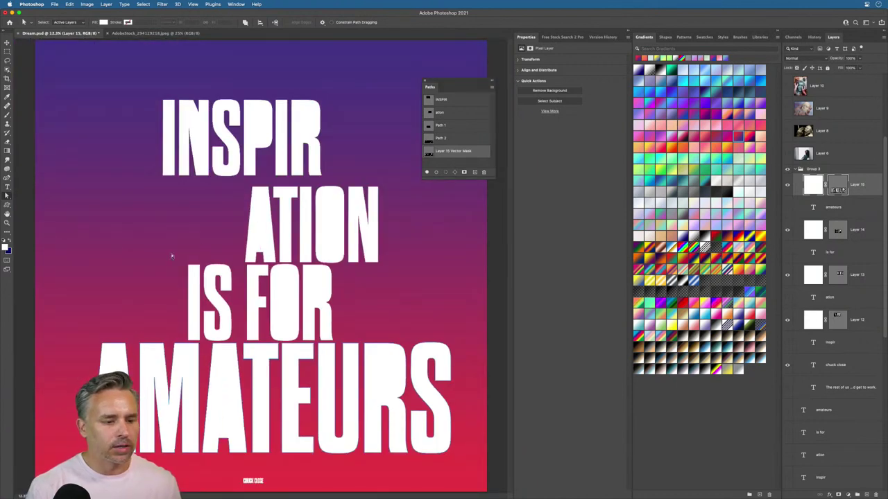
{"action": "left_click", "coordinate": [6, 43]}
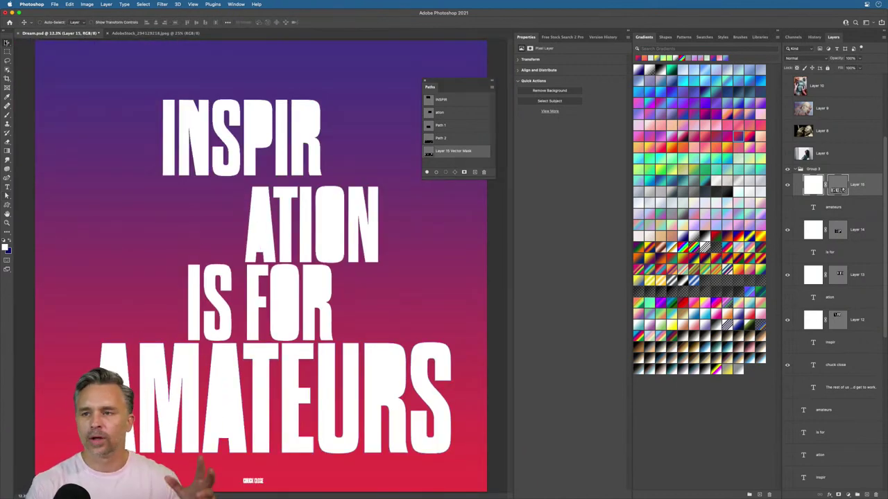
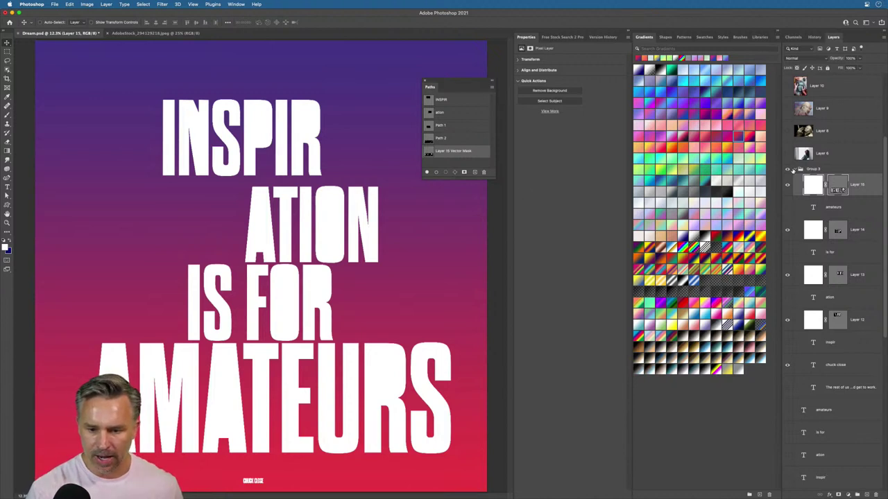
Step: Show the teal statue, try the clay-face image moved up and right, then hide it
{"action": "left_click", "coordinate": [794, 170]}
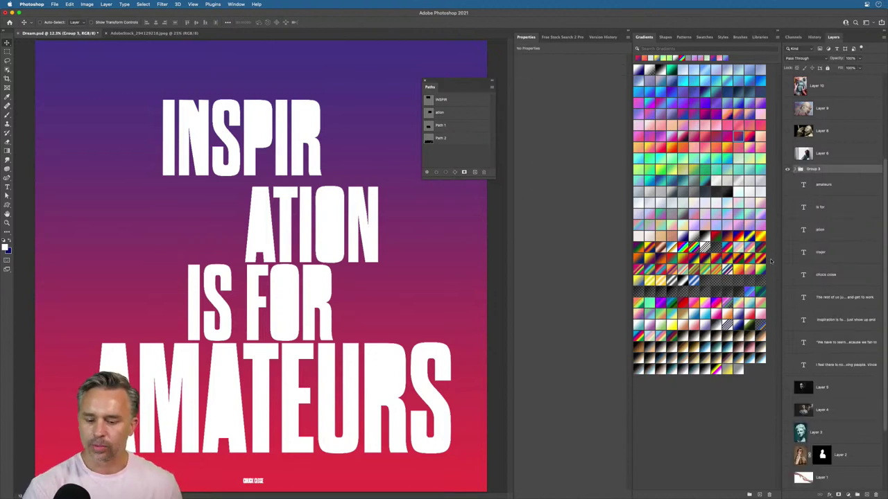
{"action": "left_click", "coordinate": [787, 432]}
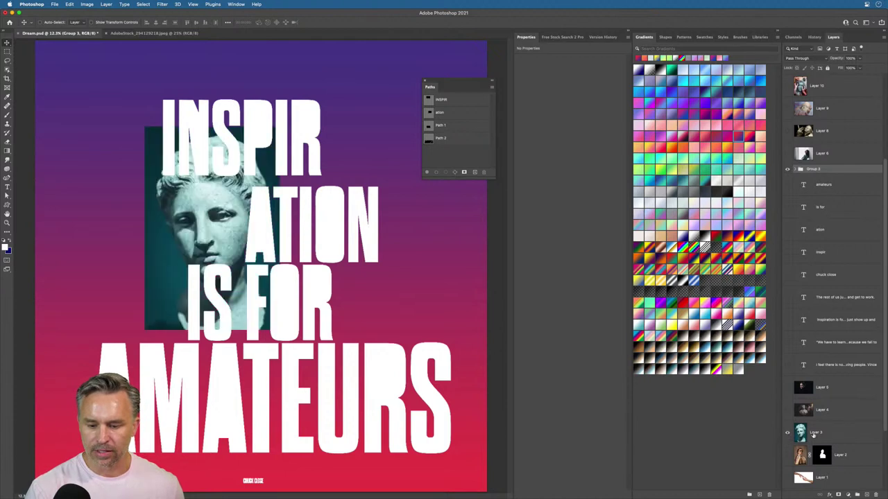
{"action": "left_click", "coordinate": [813, 433]}
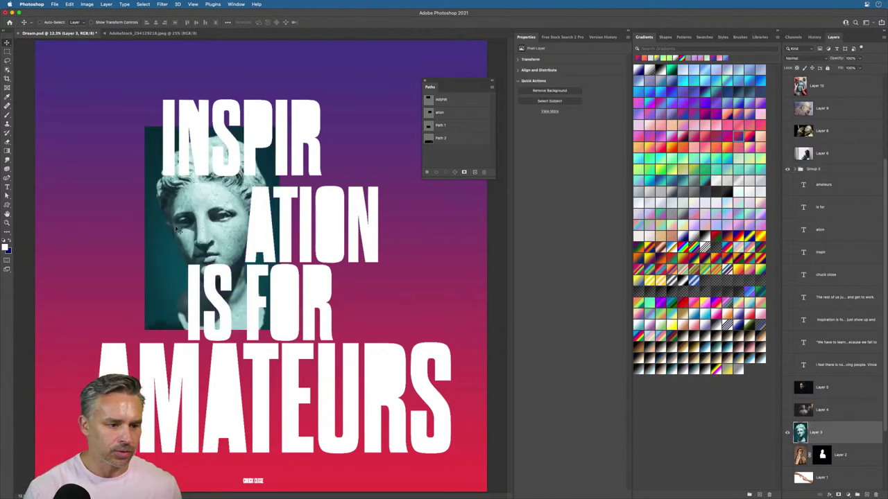
{"action": "left_click_drag", "start_coordinate": [179, 231], "coordinate": [143, 232]}
{"action": "scroll", "coordinate": [813, 125], "scroll_direction": "up", "scroll_amount": 4}
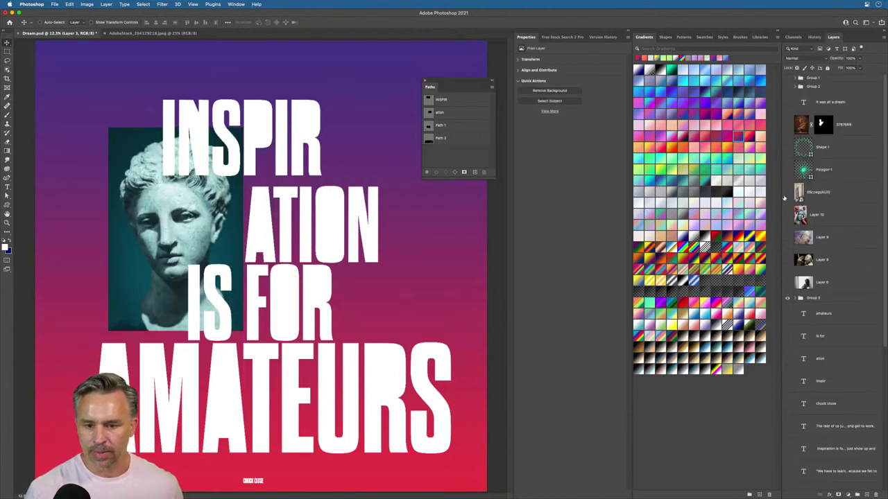
{"action": "left_click", "coordinate": [787, 219]}
{"action": "left_click", "coordinate": [815, 215]}
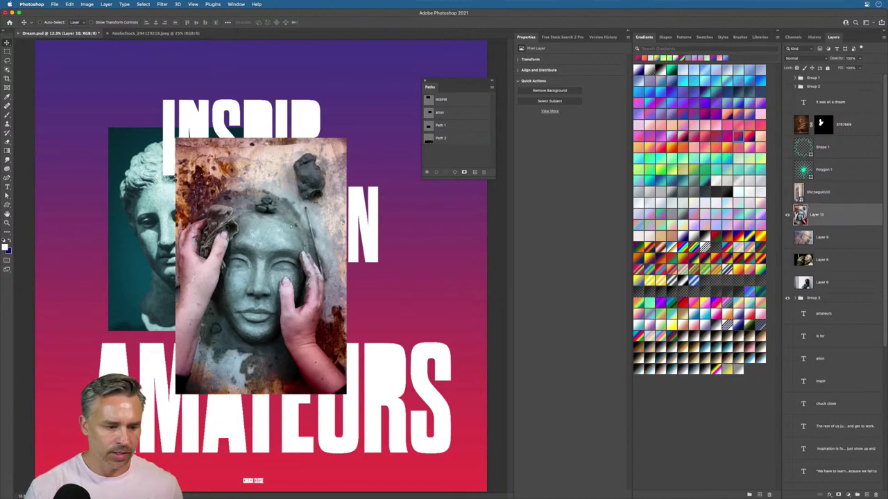
{"action": "left_click_drag", "start_coordinate": [216, 262], "coordinate": [342, 226]}
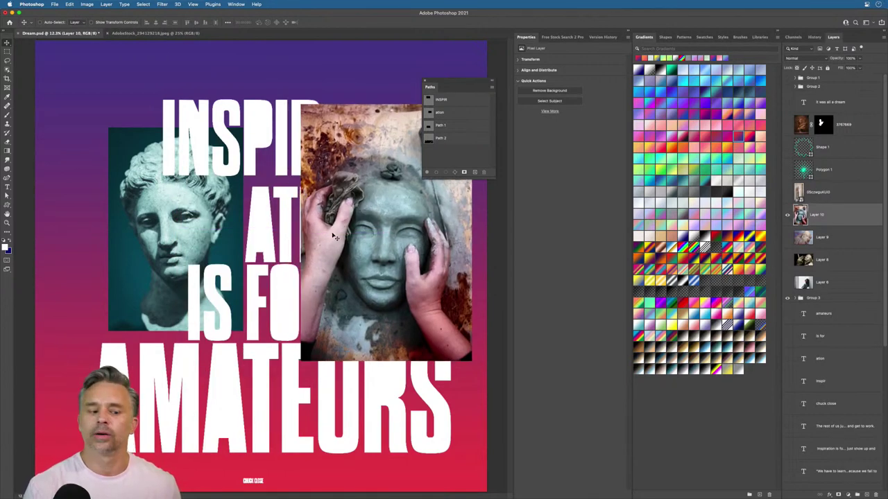
{"action": "left_click", "coordinate": [787, 216]}
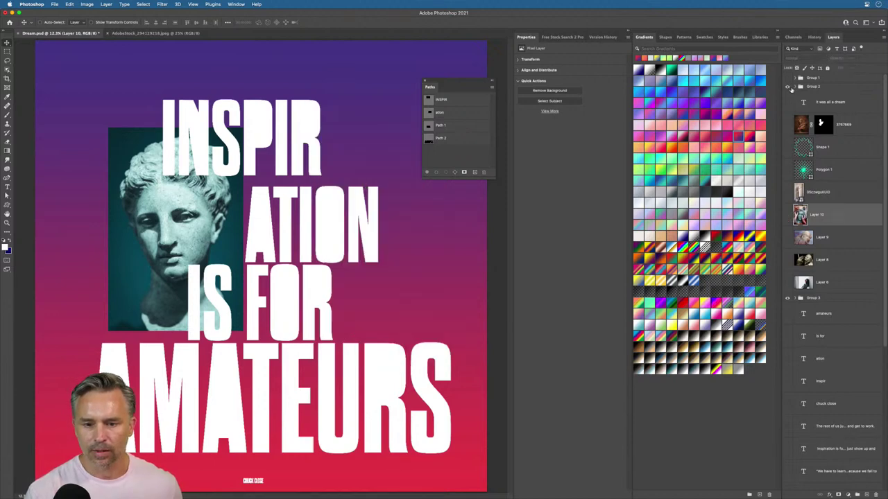
Step: Copy the marble head and its black-and-white adjustment from Group 1 into Group 2
{"action": "left_click", "coordinate": [788, 86]}
{"action": "left_click", "coordinate": [792, 87]}
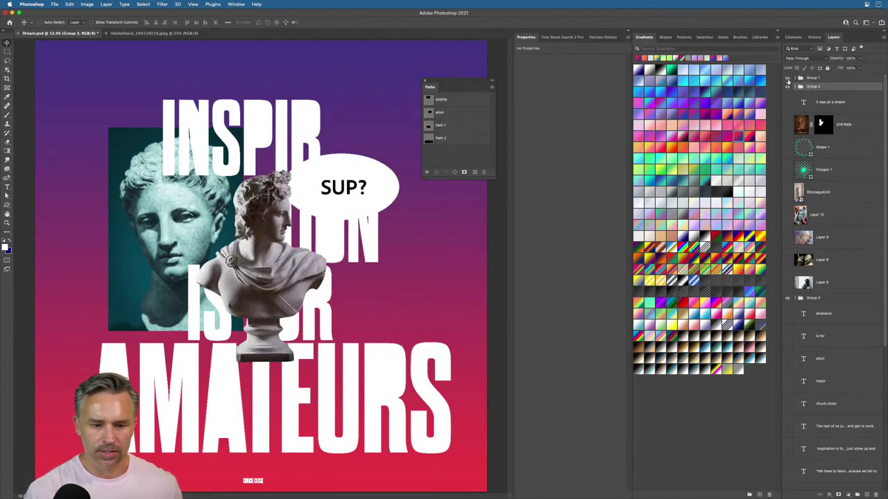
{"action": "left_click", "coordinate": [787, 78]}
{"action": "left_click", "coordinate": [796, 78]}
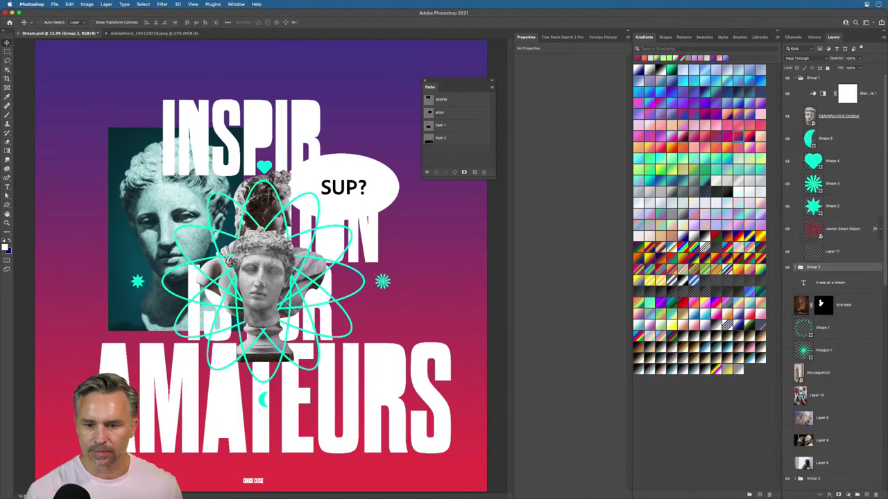
{"action": "left_click", "coordinate": [832, 115]}
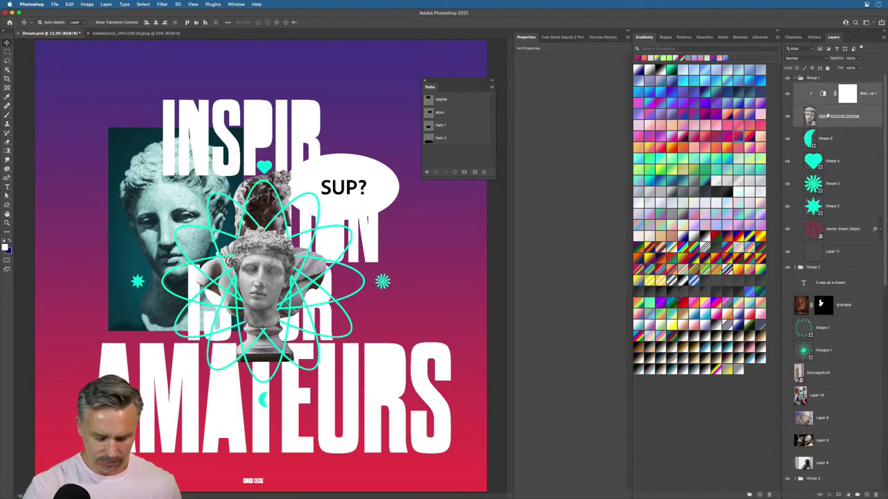
{"action": "left_click_drag", "start_coordinate": [827, 115], "coordinate": [806, 296]}
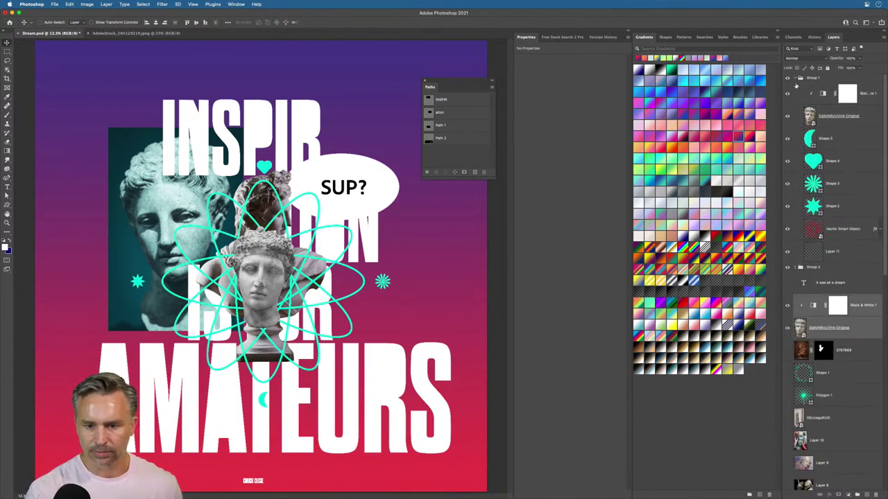
{"action": "left_click", "coordinate": [796, 77]}
{"action": "left_click", "coordinate": [788, 78]}
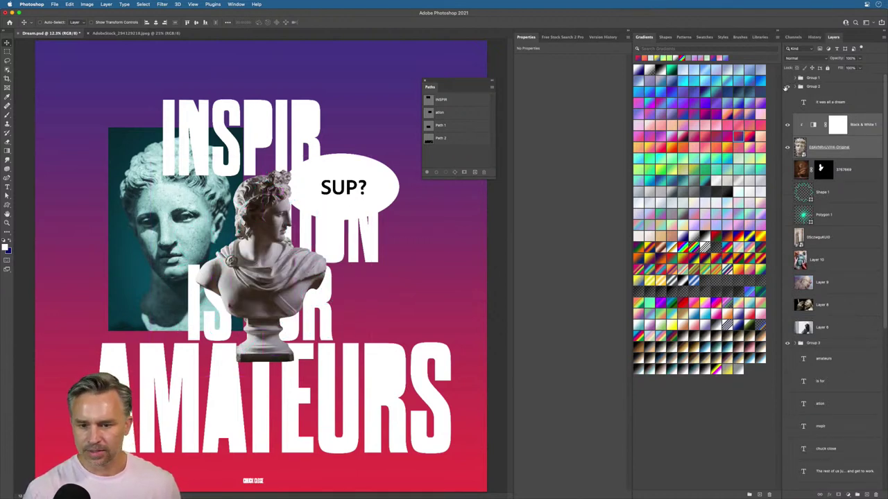
Step: Copy the Apollo bust layer out of Group 2 and hide Group 2
{"action": "left_click", "coordinate": [788, 87]}
{"action": "left_click", "coordinate": [786, 86]}
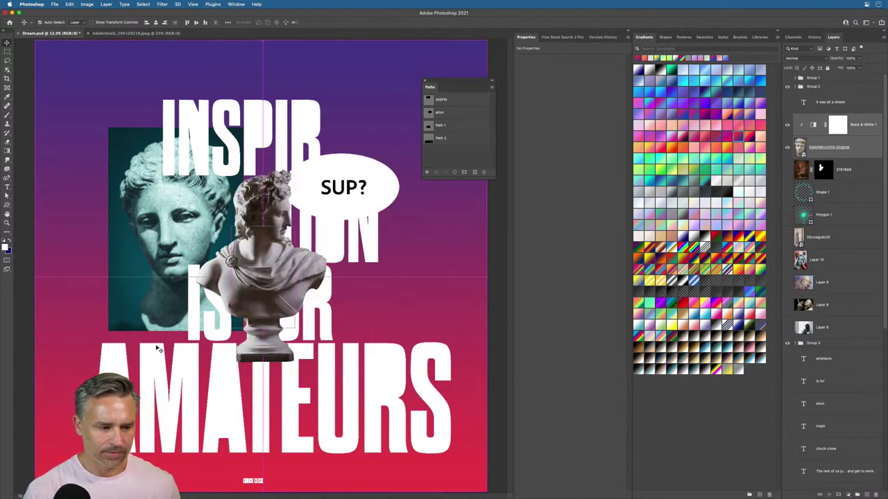
{"action": "left_click", "coordinate": [795, 87]}
{"action": "left_click", "coordinate": [855, 102]}
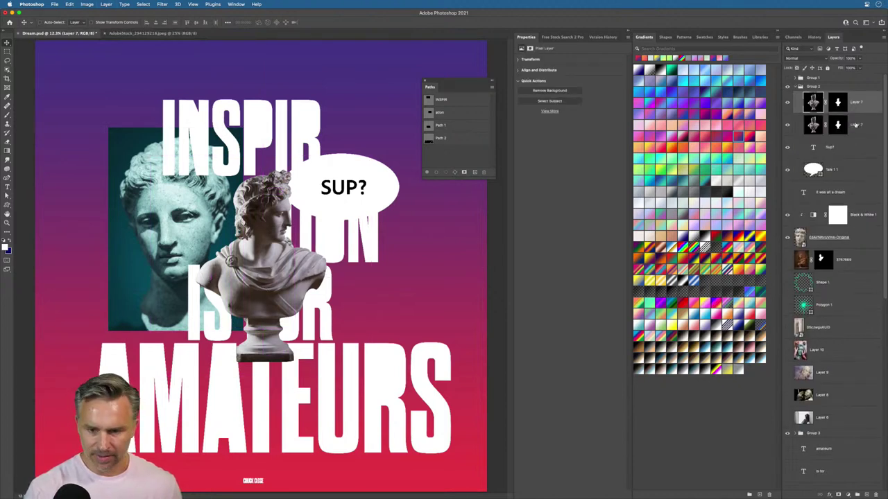
{"action": "left_click_drag", "start_coordinate": [832, 103], "coordinate": [832, 277]}
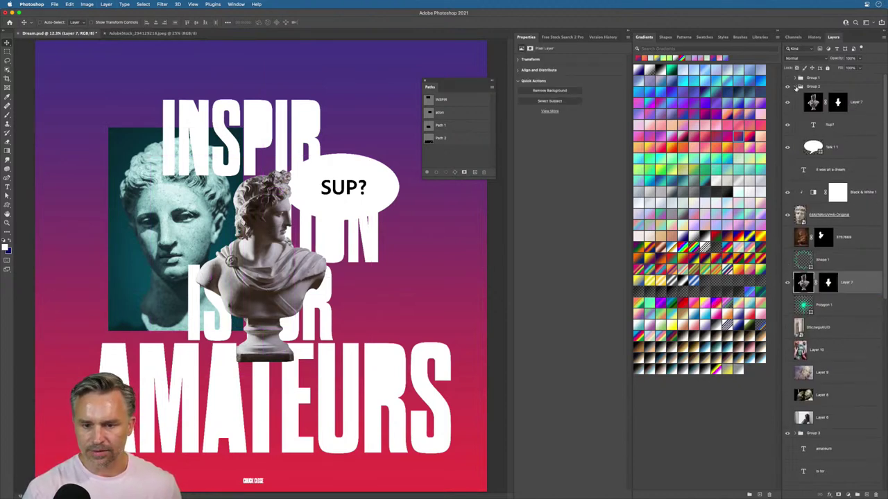
{"action": "left_click", "coordinate": [796, 87]}
{"action": "left_click", "coordinate": [787, 87]}
Step: Move the marble head to the upper right and the Apollo bust to the lower left; hide the teal statue
{"action": "left_click", "coordinate": [263, 297]}
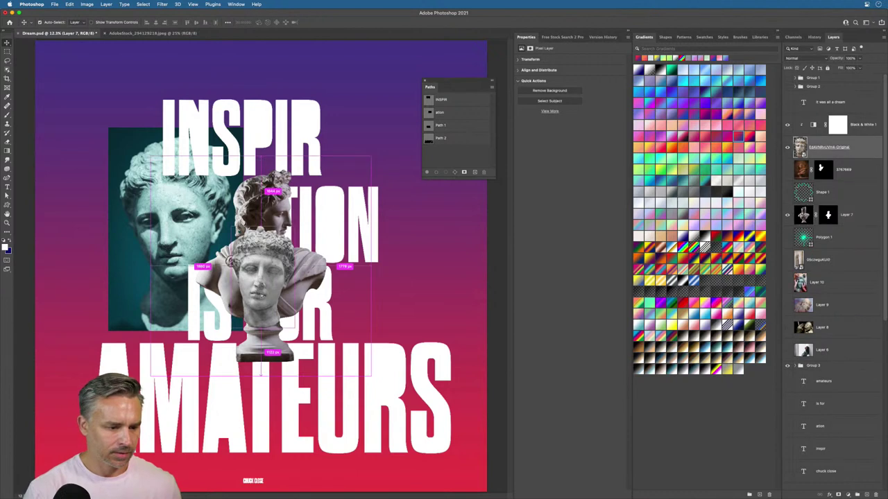
{"action": "left_click_drag", "start_coordinate": [262, 297], "coordinate": [422, 234]}
{"action": "left_click_drag", "start_coordinate": [265, 274], "coordinate": [109, 319]}
{"action": "left_click", "coordinate": [215, 319]}
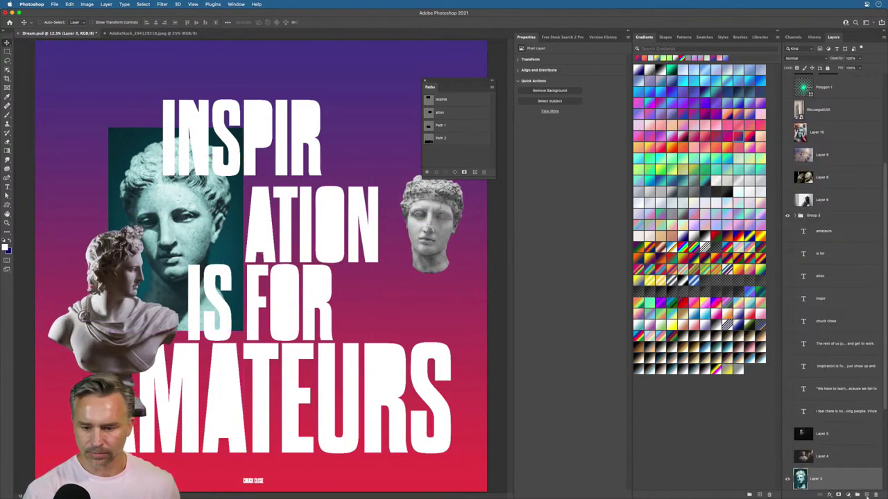
{"action": "left_click", "coordinate": [787, 479]}
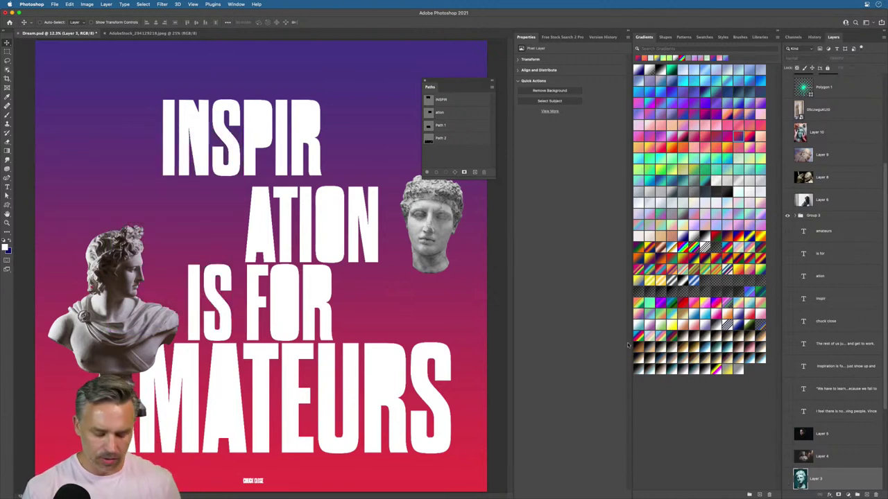
Step: Show the tagline text layer and move it toward the bottom right
{"action": "key", "text": "super+minus"}
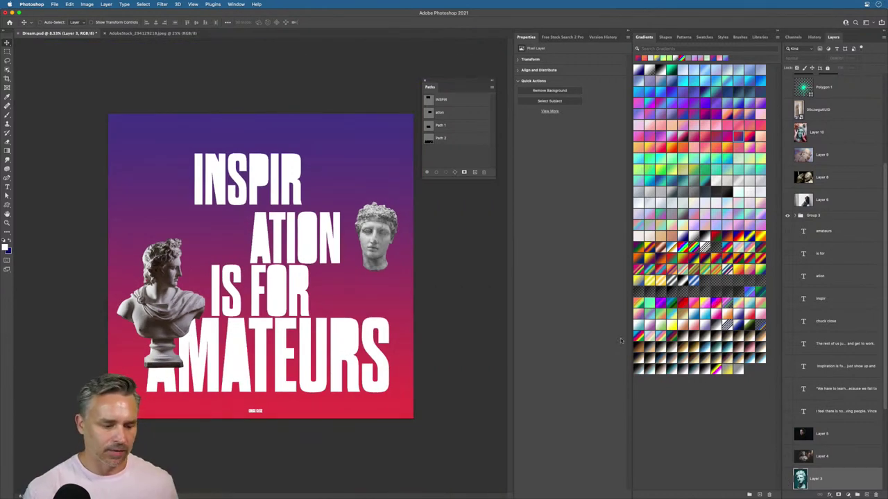
{"action": "left_click", "coordinate": [787, 344]}
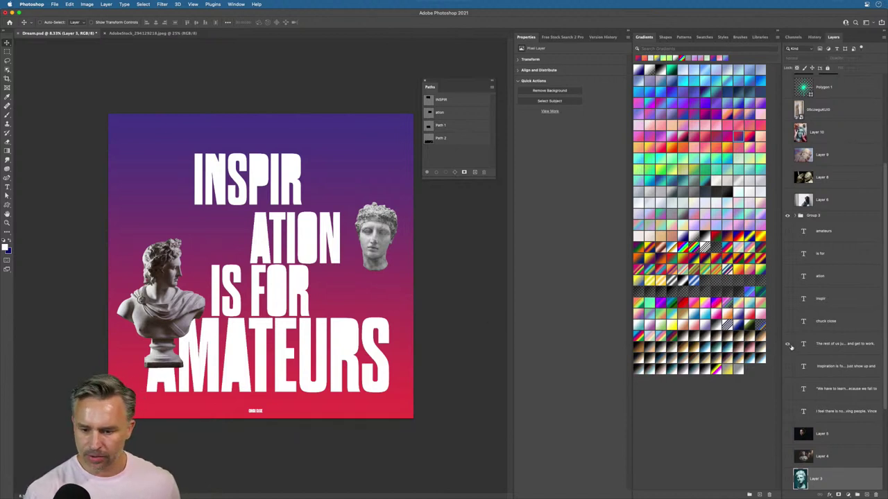
{"action": "left_click", "coordinate": [834, 345]}
{"action": "left_click_drag", "start_coordinate": [215, 394], "coordinate": [292, 385]}
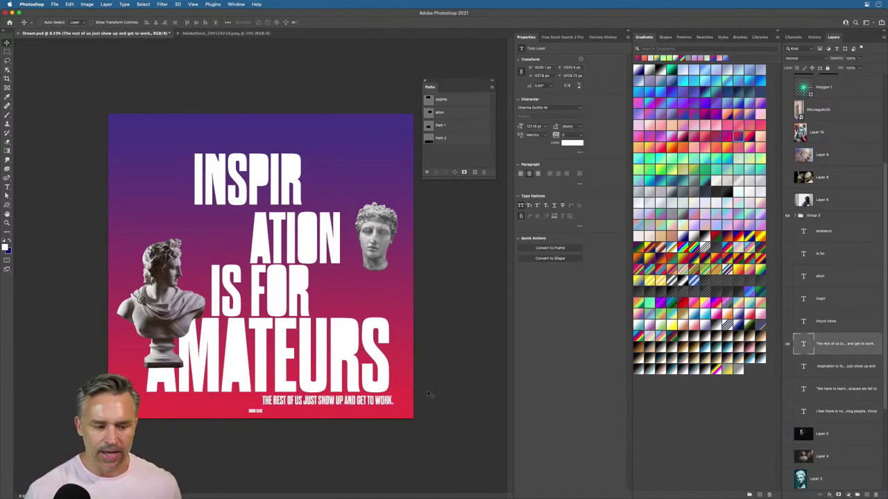
{"action": "left_click", "coordinate": [825, 321]}
{"action": "left_click", "coordinate": [820, 345]}
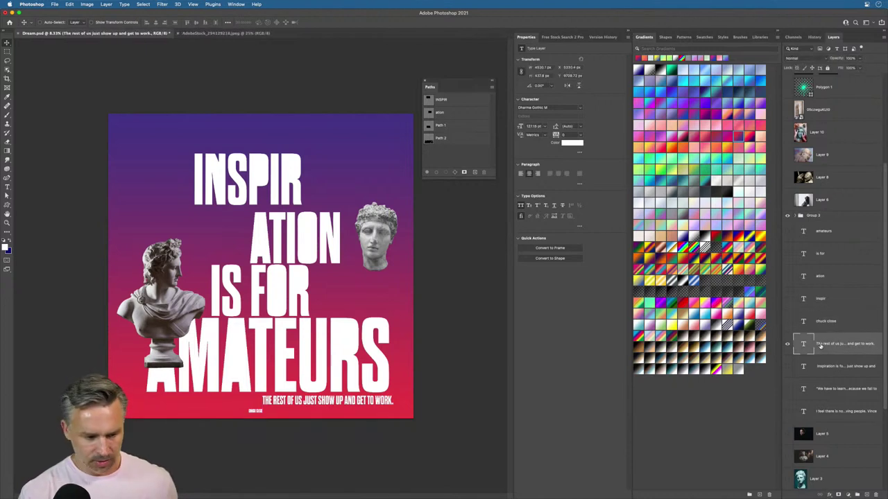
{"action": "scroll", "coordinate": [812, 326], "scroll_direction": "up", "scroll_amount": 3}
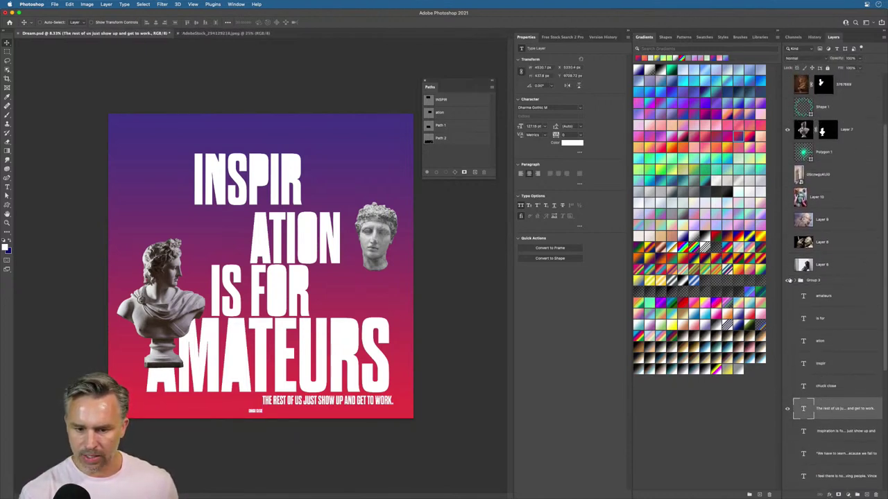
Step: Group the quote text layers together into Group 3
{"action": "left_click", "coordinate": [788, 280]}
{"action": "left_click", "coordinate": [787, 281]}
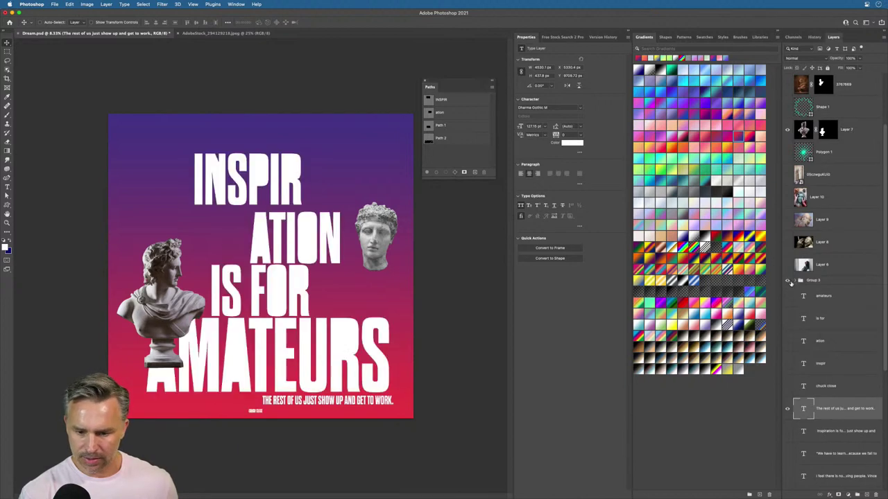
{"action": "left_click", "coordinate": [787, 409]}
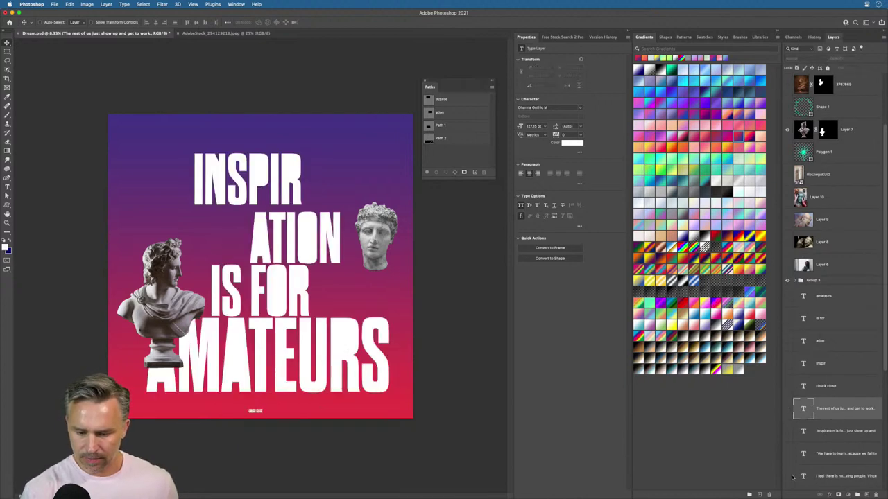
{"action": "left_click", "coordinate": [823, 476], "text": "shift"}
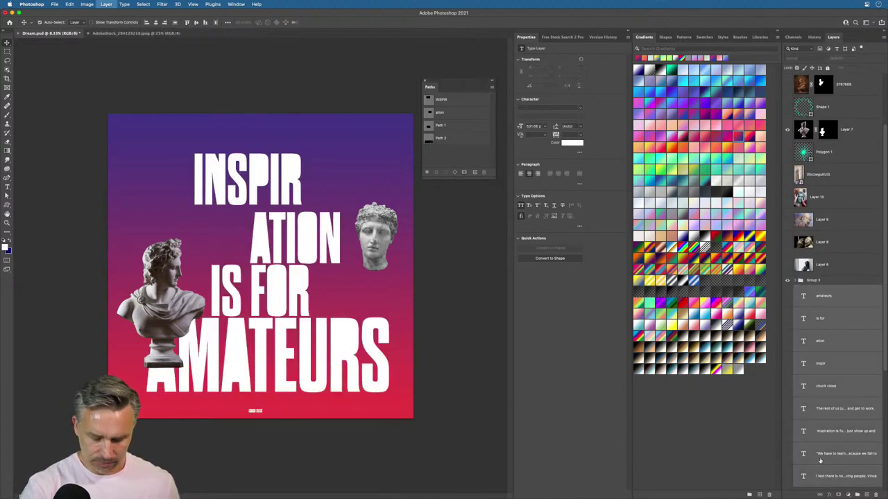
{"action": "key", "text": "super+g"}
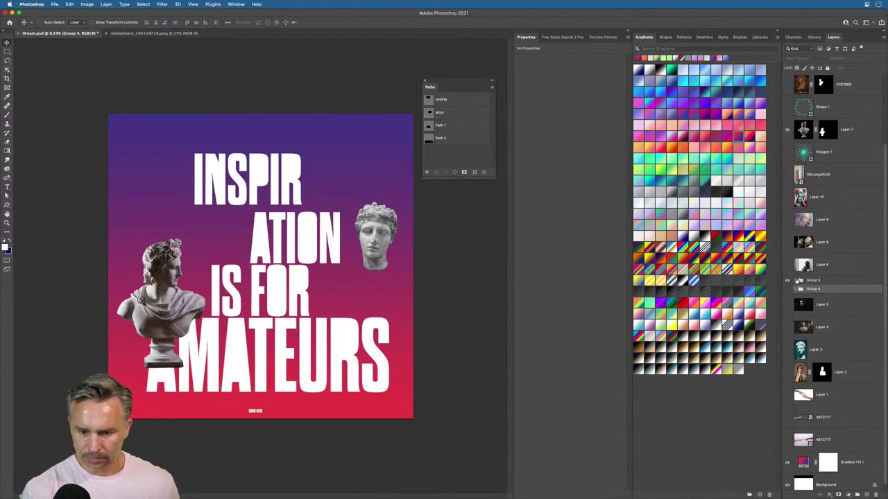
{"action": "left_click", "coordinate": [796, 281]}
Step: Shift the tagline about 86 px right beneath AMATEURS, above the Chuck Close credit
{"action": "scroll", "coordinate": [786, 406], "scroll_direction": "down", "scroll_amount": 2}
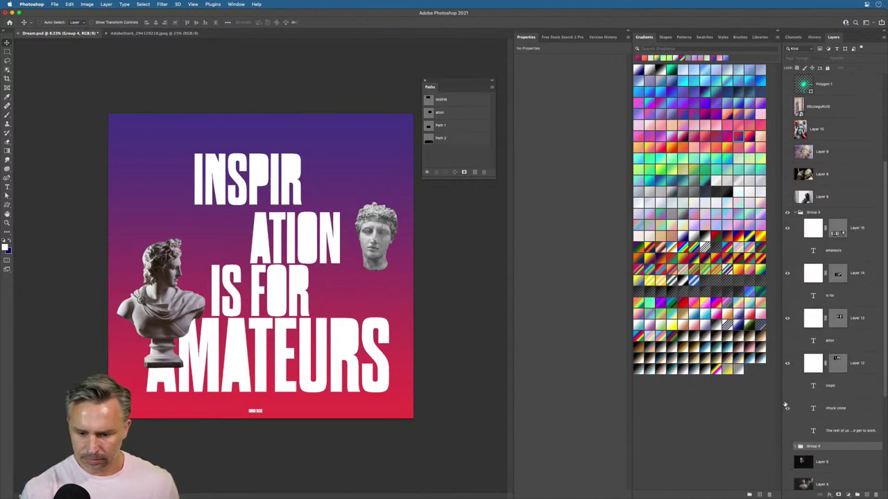
{"action": "left_click", "coordinate": [824, 409]}
{"action": "left_click", "coordinate": [826, 432]}
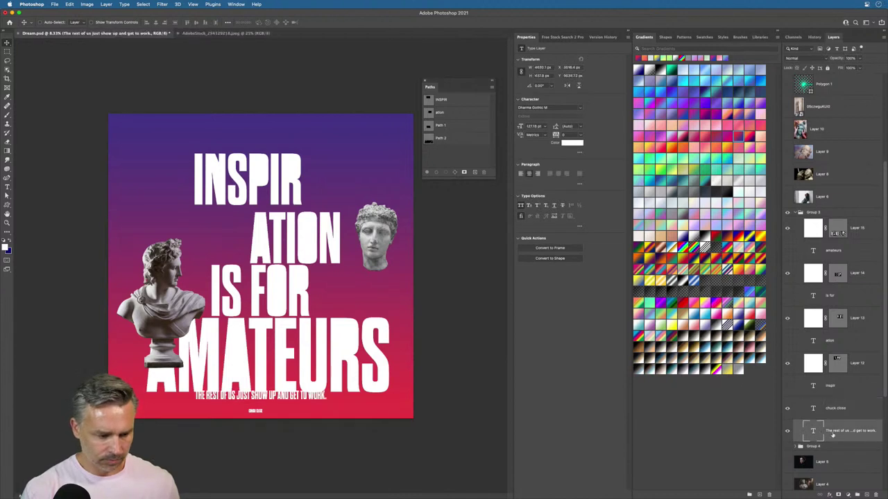
{"action": "left_click_drag", "start_coordinate": [276, 401], "coordinate": [336, 401]}
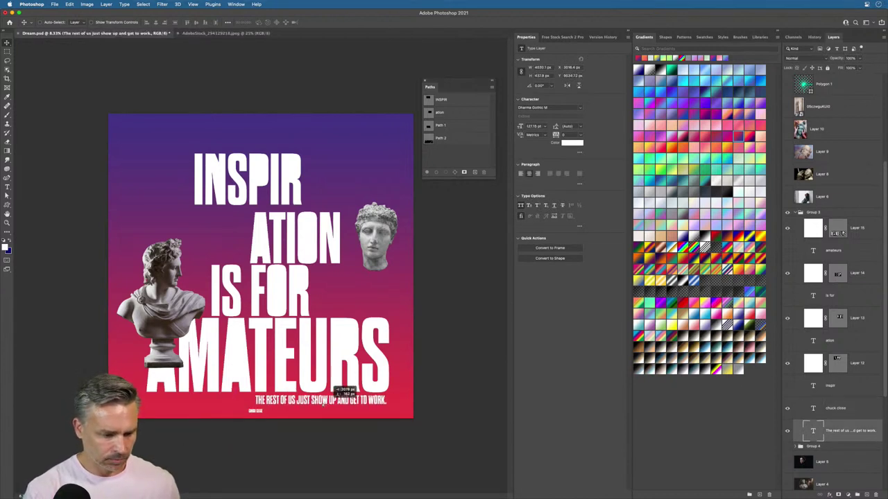
{"action": "key", "text": "super+equal"}
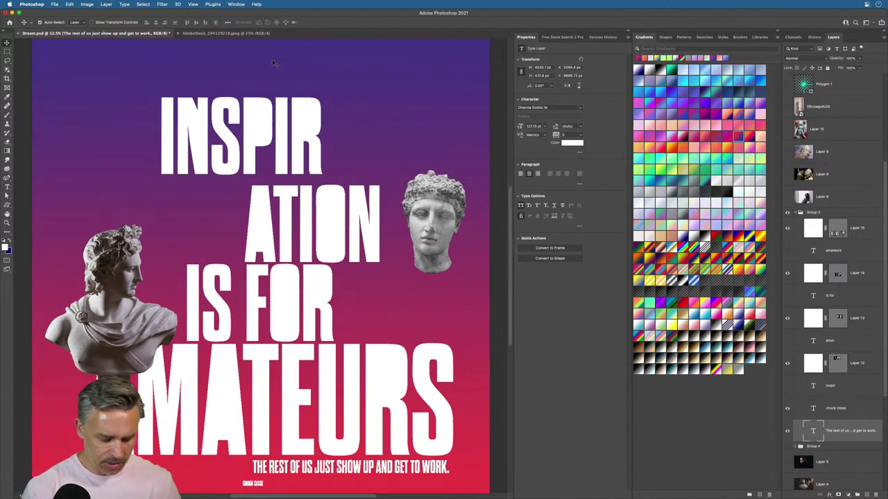
{"action": "key", "text": "super+minus"}
Step: Change the canvas width to 8000 px
{"action": "left_click", "coordinate": [87, 4]}
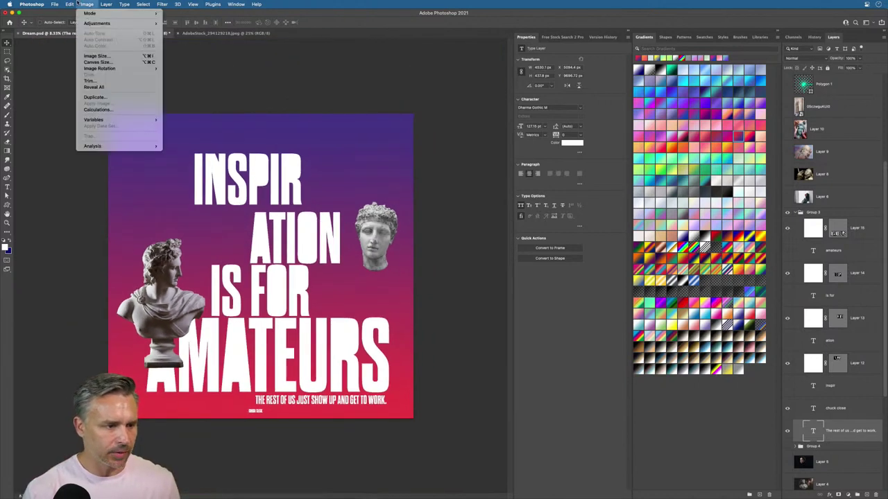
{"action": "left_click", "coordinate": [100, 62]}
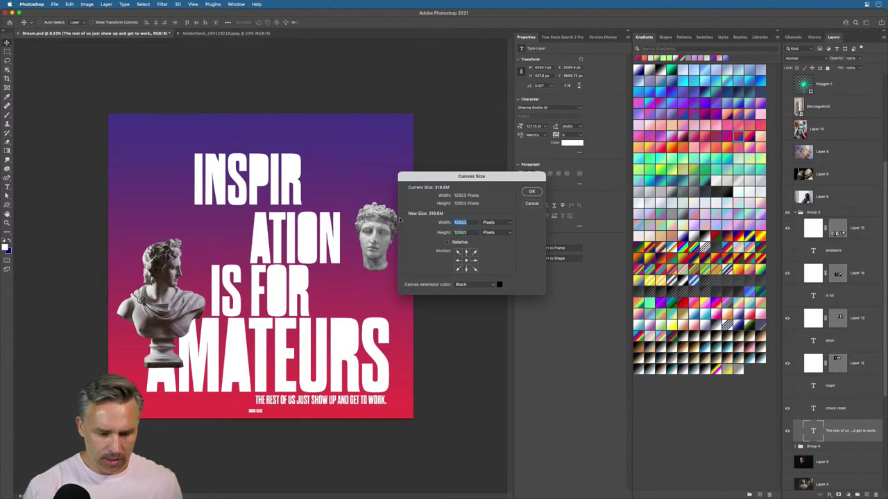
{"action": "type", "text": "800"}
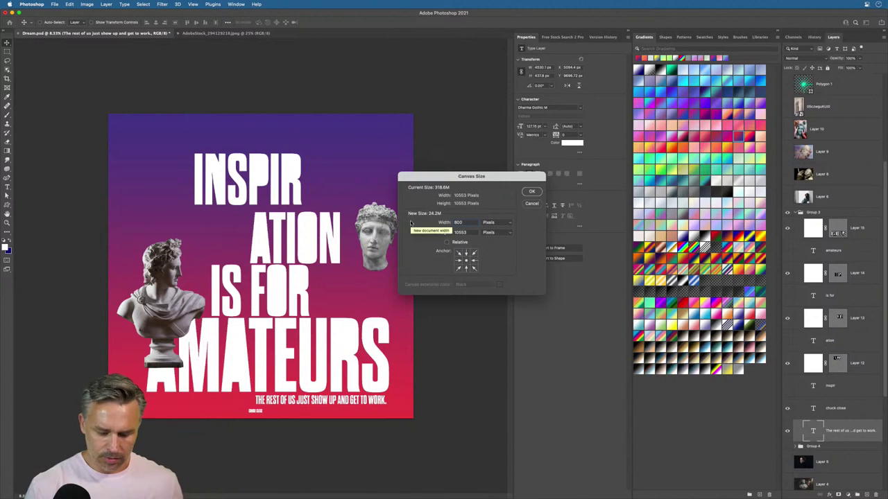
{"action": "type", "text": "0"}
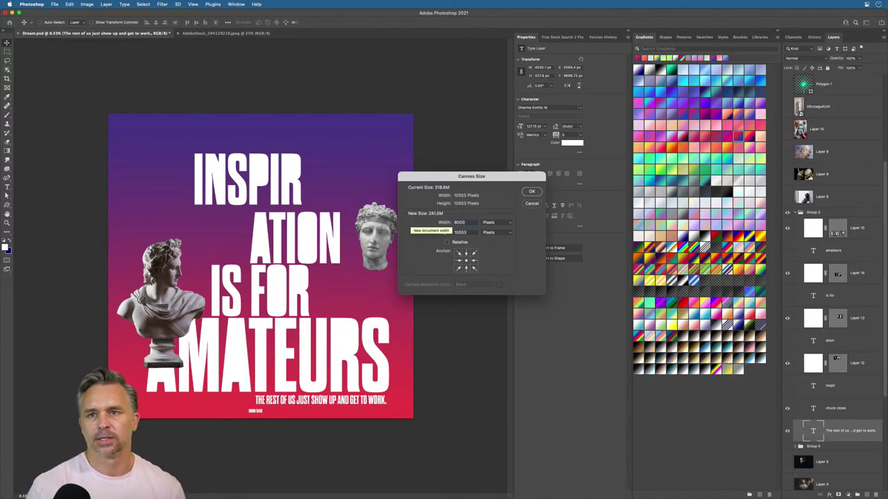
{"action": "key", "text": "Return"}
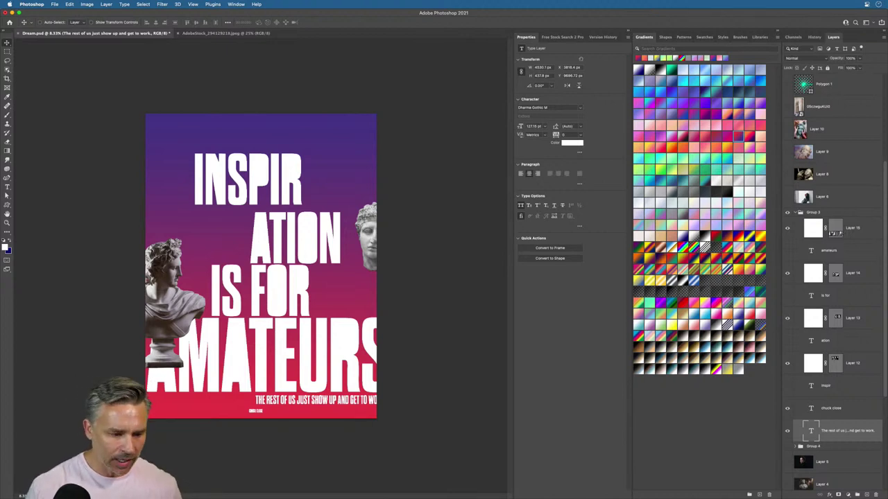
Step: Move the statue head from the right edge up beside INSPIR
{"action": "key", "text": "super+plus"}
{"action": "left_click", "coordinate": [421, 224]}
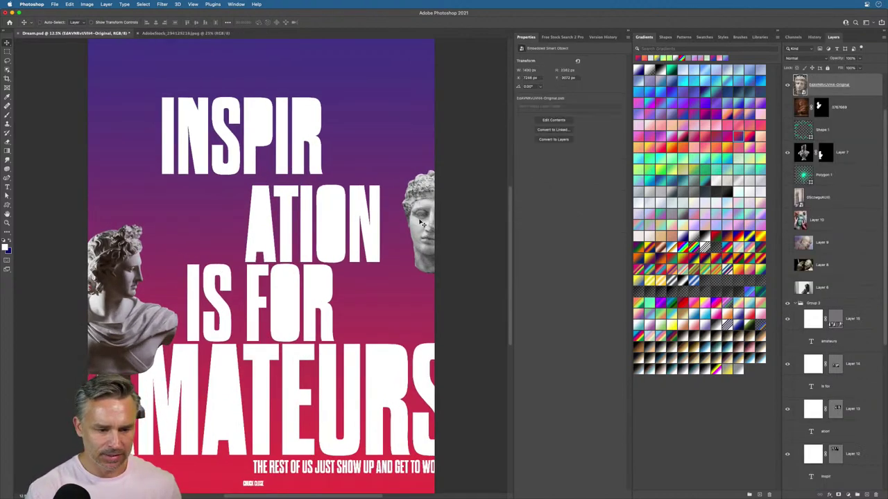
{"action": "left_click_drag", "start_coordinate": [421, 223], "coordinate": [352, 172]}
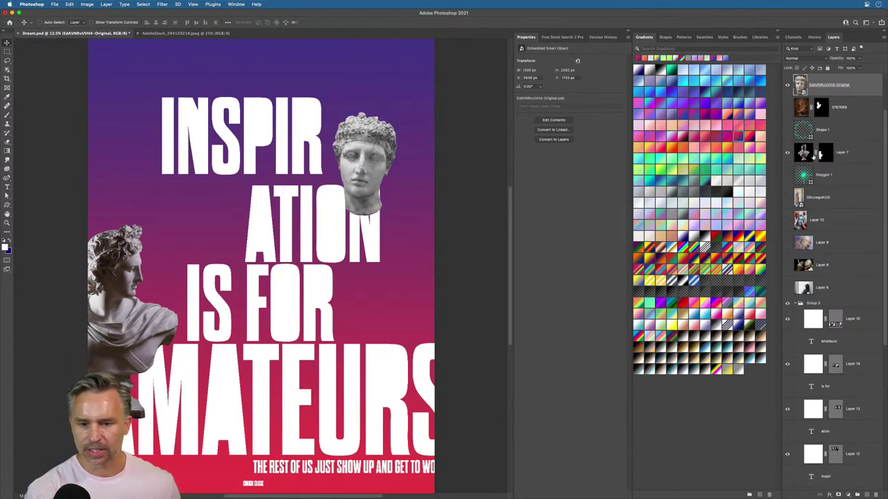
Step: Rename Group 3 to 'text' and bring it to the top of the layer stack
{"action": "left_click", "coordinate": [800, 303]}
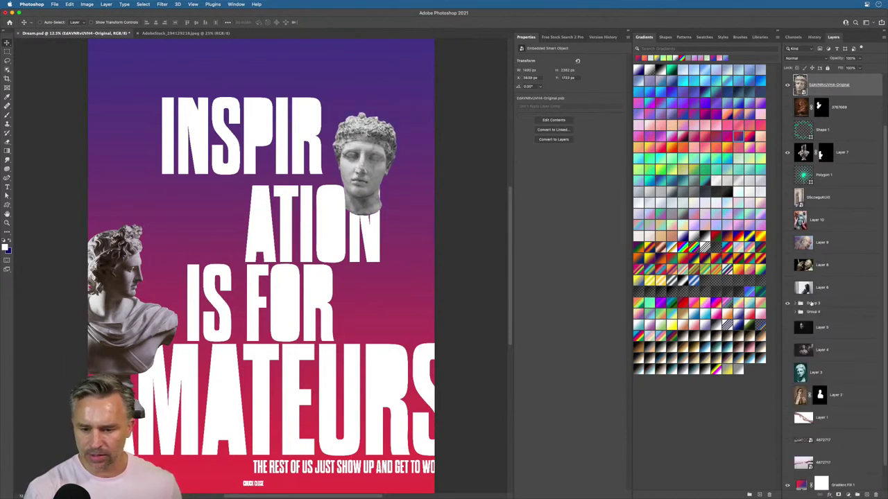
{"action": "left_click", "coordinate": [811, 303]}
{"action": "type", "text": "He"}
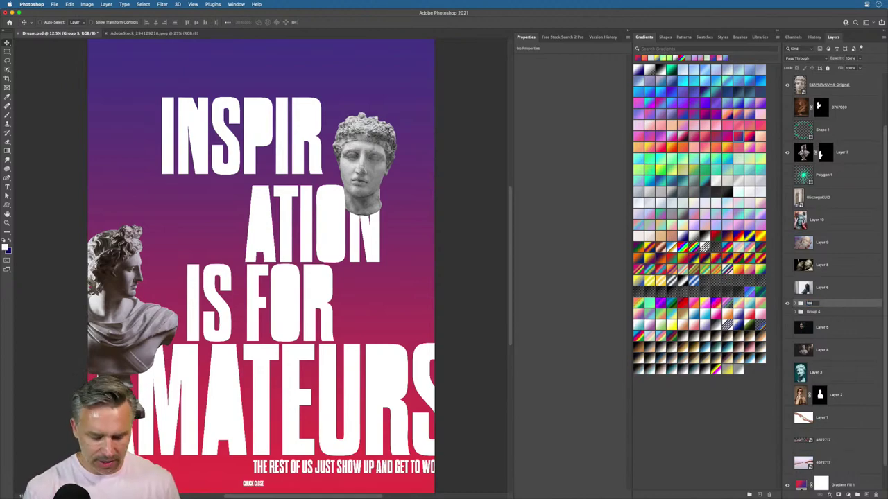
{"action": "key", "text": "Return"}
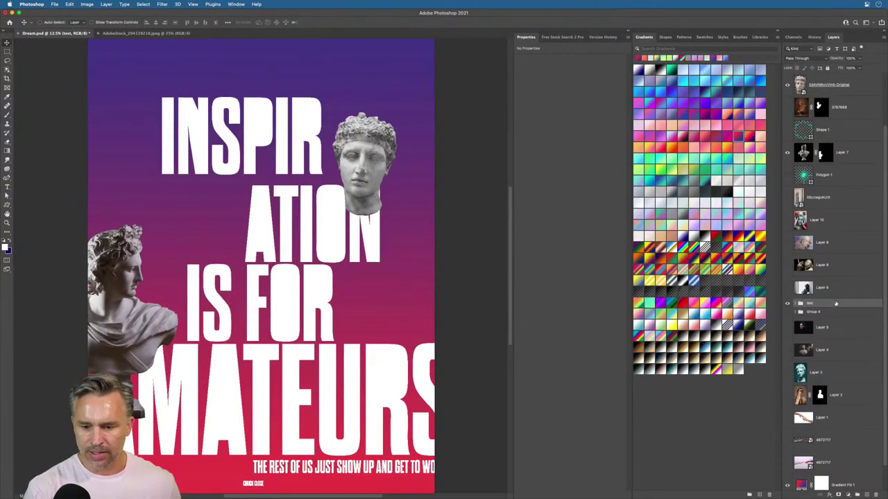
{"action": "key", "text": "super+shift+bracketright"}
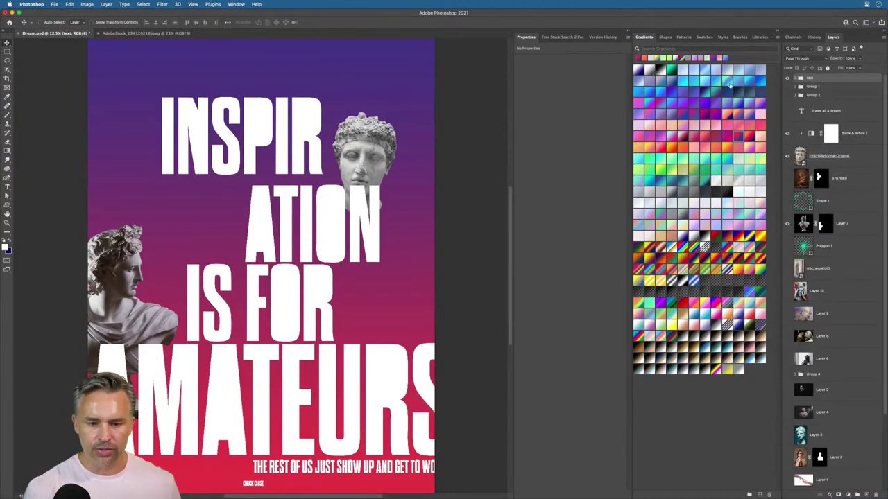
Step: Put 'It was all a dream' into Group 2; rename Group 4 'text backup' under 'text'
{"action": "left_click", "coordinate": [837, 111]}
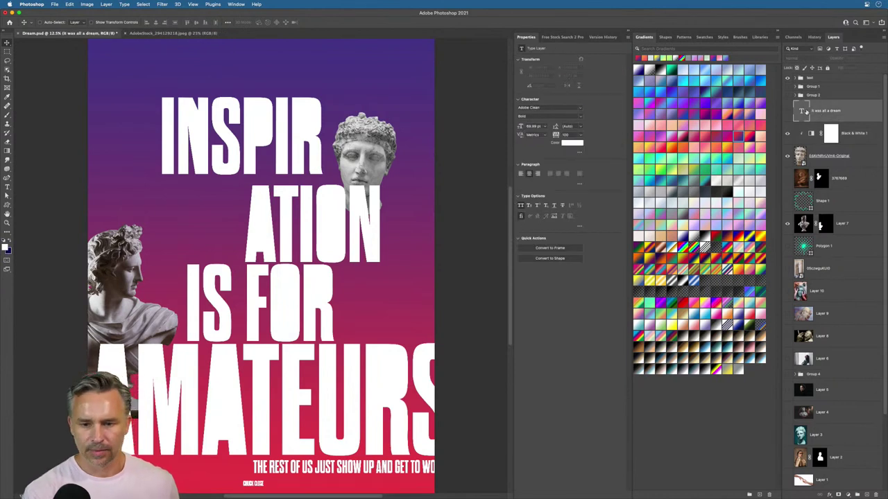
{"action": "left_click_drag", "start_coordinate": [797, 113], "coordinate": [806, 95]}
{"action": "left_click", "coordinate": [808, 351]}
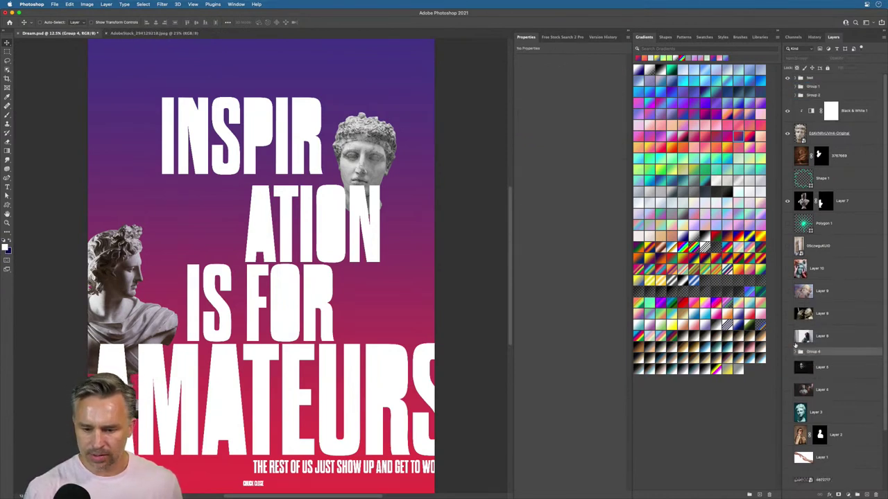
{"action": "double_click", "coordinate": [810, 352]}
{"action": "type", "text": "text"}
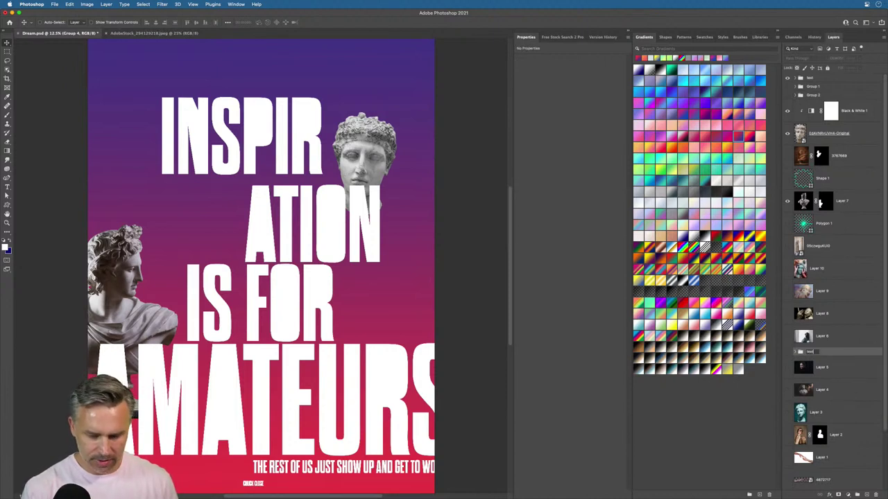
{"action": "type", "text": " backup"}
{"action": "key", "text": "Return"}
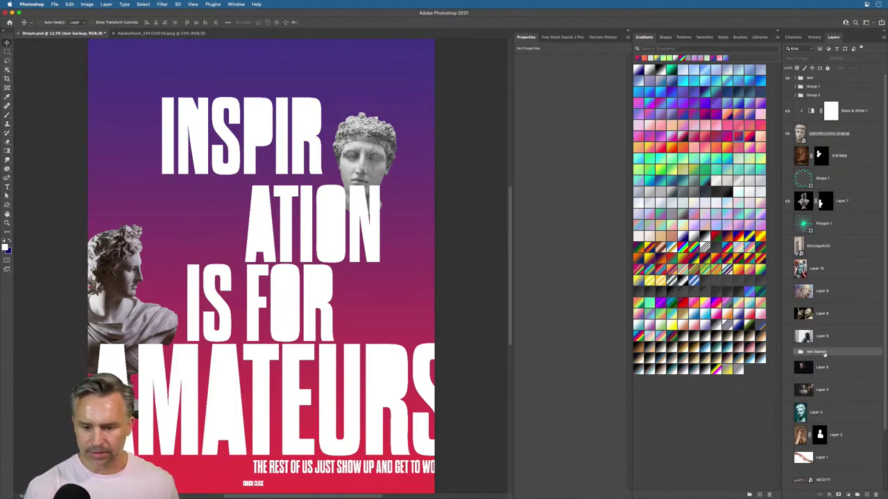
{"action": "left_click_drag", "start_coordinate": [824, 354], "coordinate": [810, 197]}
Step: Fill the Polygon 1 starburst with white (ffffff)
{"action": "left_click", "coordinate": [819, 179]}
{"action": "left_click", "coordinate": [801, 236]}
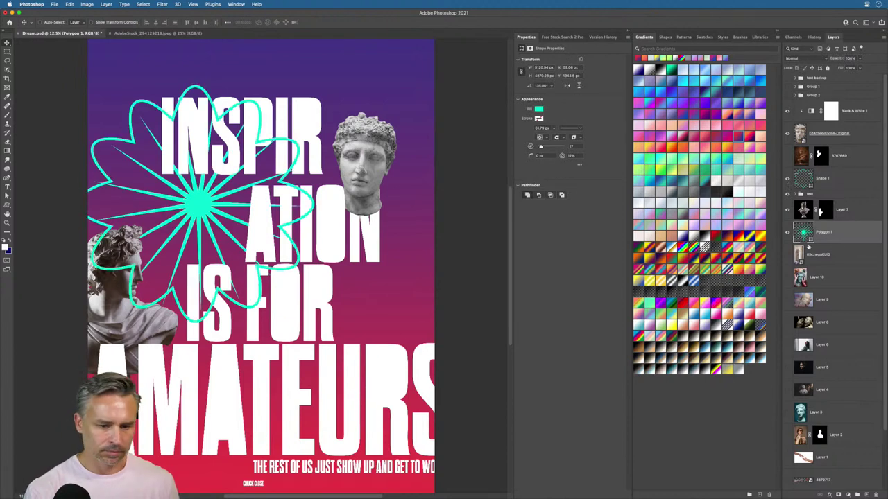
{"action": "double_click", "coordinate": [801, 235]}
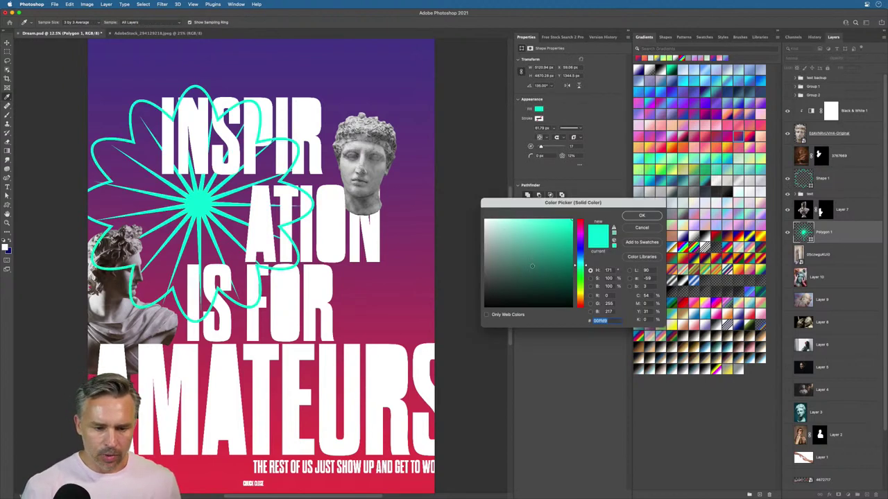
{"action": "type", "text": "ffffff"}
{"action": "key", "text": "Return"}
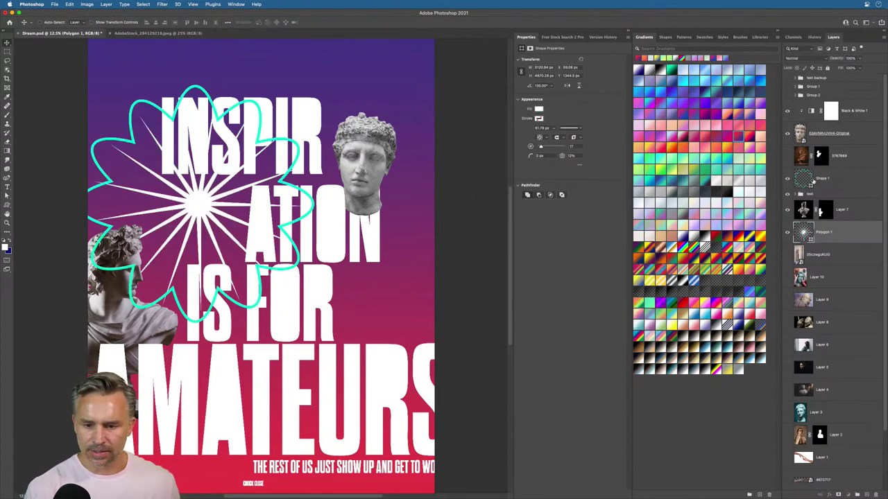
Step: Move the wavy flower outline over IS FOR AMATEURS
{"action": "double_click", "coordinate": [805, 180]}
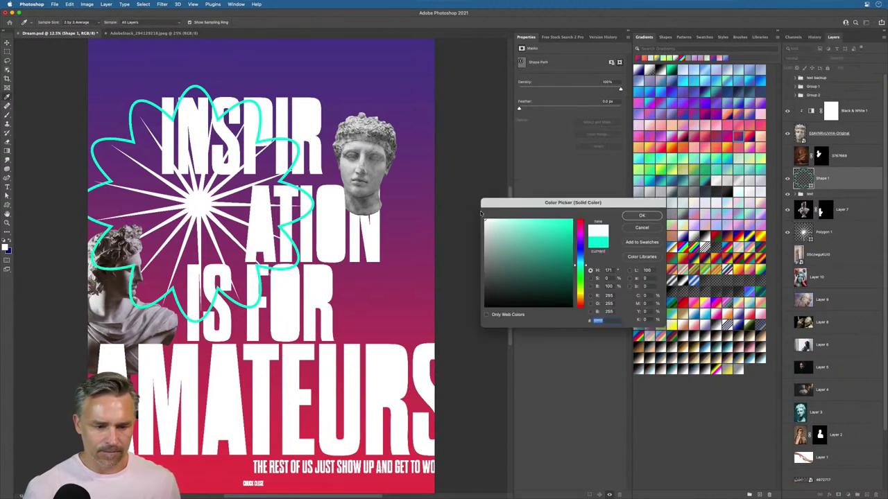
{"action": "key", "text": "Return"}
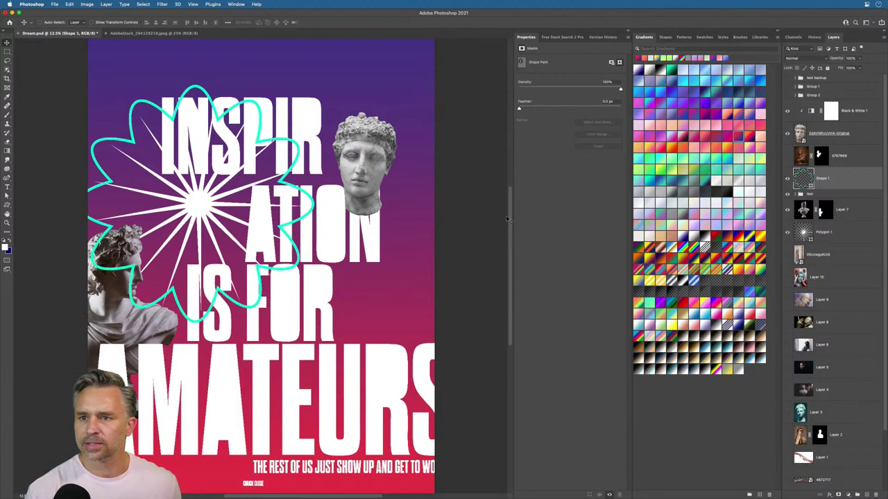
{"action": "left_click_drag", "start_coordinate": [226, 190], "coordinate": [346, 332]}
{"action": "double_click", "coordinate": [801, 180]}
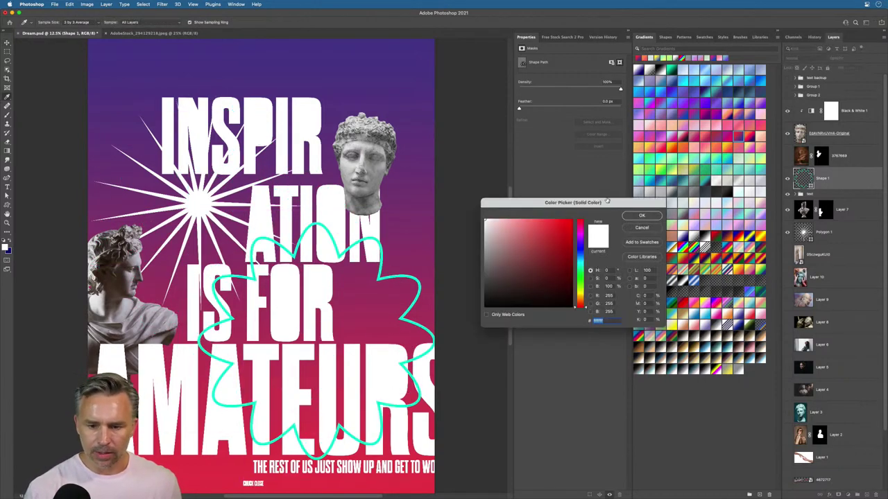
{"action": "key", "text": "Return"}
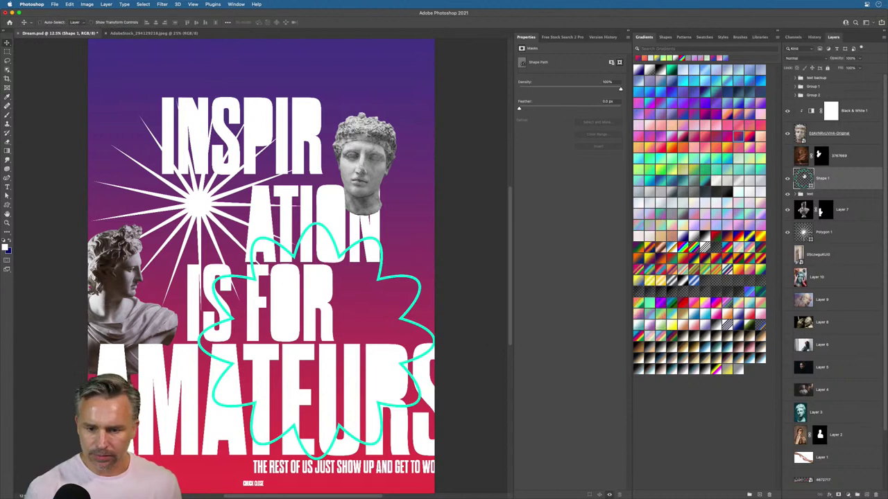
Step: Give the flower outline a white stroke and move its layer below the starburst
{"action": "left_click", "coordinate": [7, 196]}
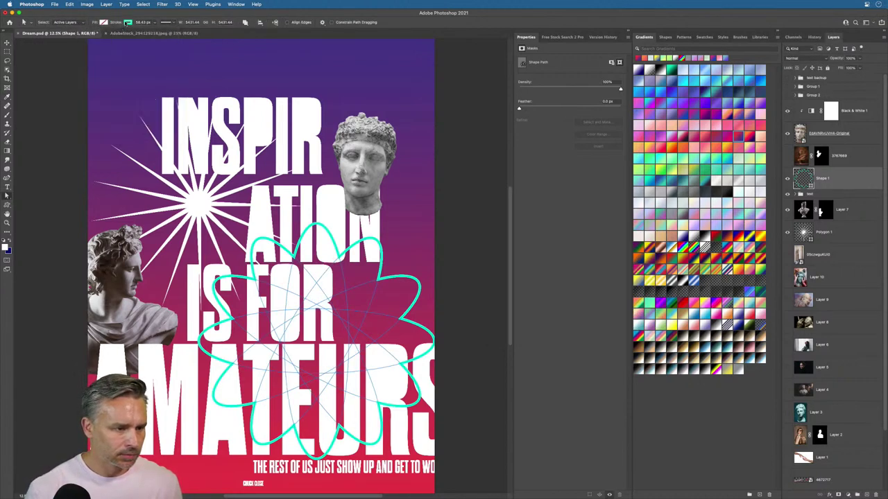
{"action": "left_click", "coordinate": [128, 22]}
{"action": "left_click", "coordinate": [84, 59]}
{"action": "left_click", "coordinate": [6, 42]}
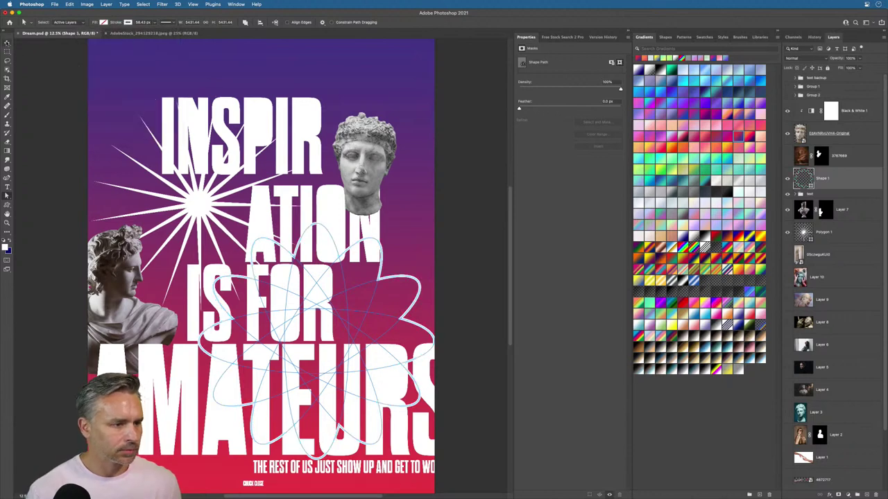
{"action": "key", "text": "super+plus"}
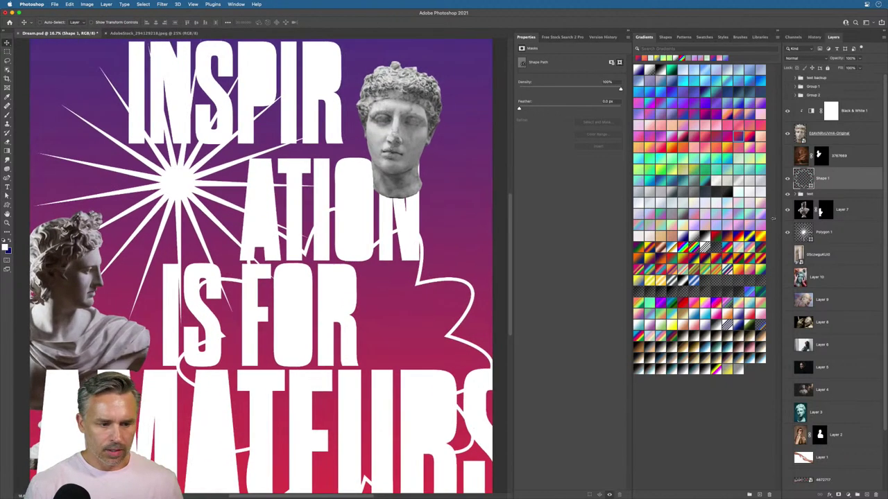
{"action": "left_click_drag", "start_coordinate": [819, 179], "coordinate": [830, 245]}
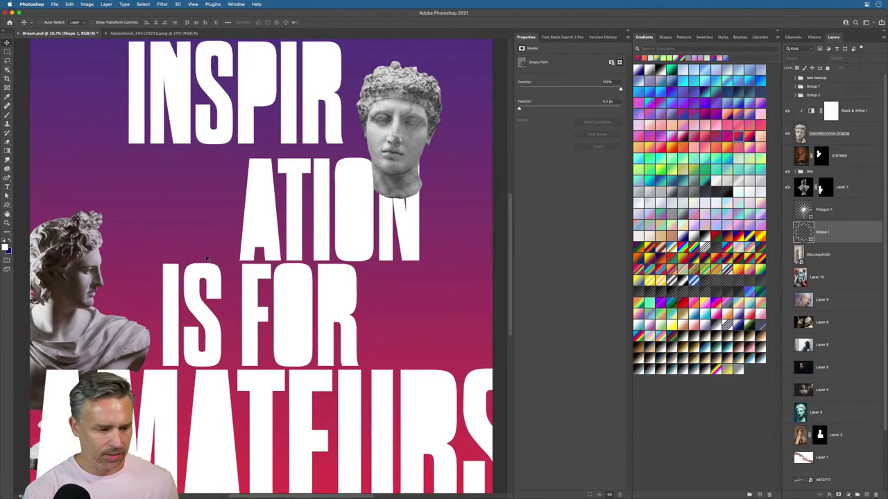
{"action": "key", "text": "super+minus"}
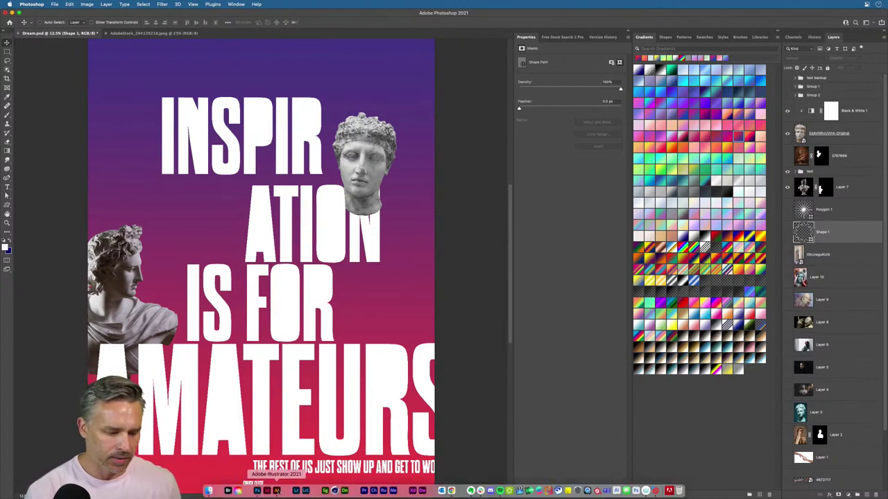
Step: In Illustrator, create a new 1920 x 1080 document and draw a wide rectangle
{"action": "left_click", "coordinate": [276, 491]}
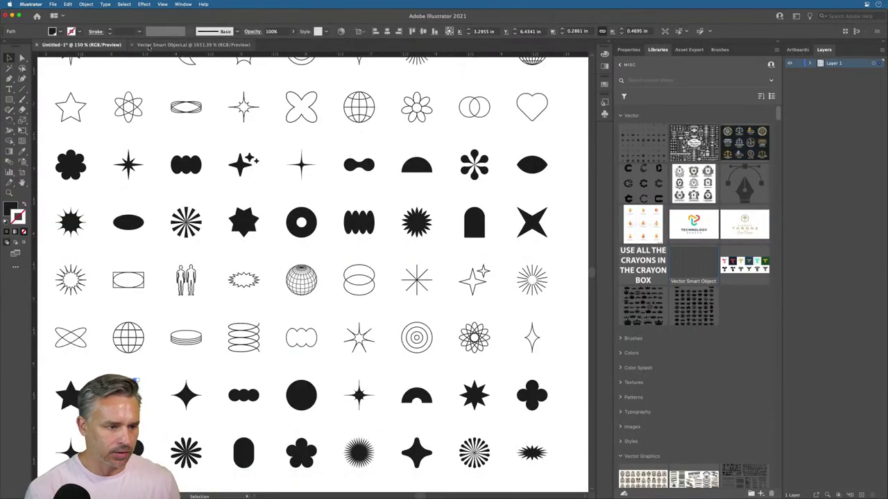
{"action": "key", "text": "super+n"}
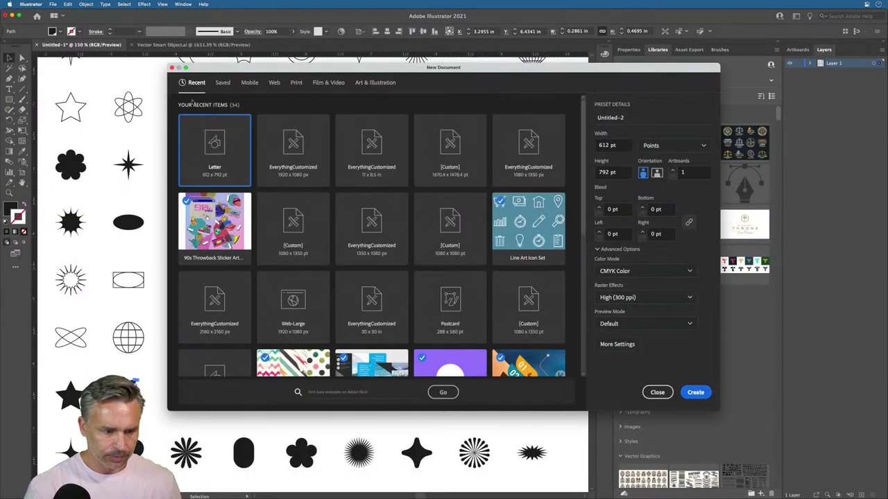
{"action": "left_click", "coordinate": [282, 149]}
{"action": "double_click", "coordinate": [275, 154]}
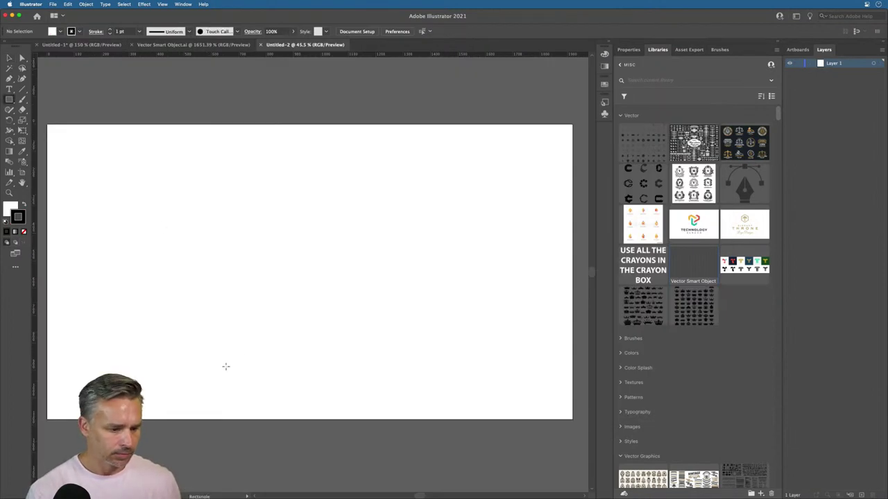
{"action": "left_click_drag", "start_coordinate": [226, 366], "coordinate": [438, 404]}
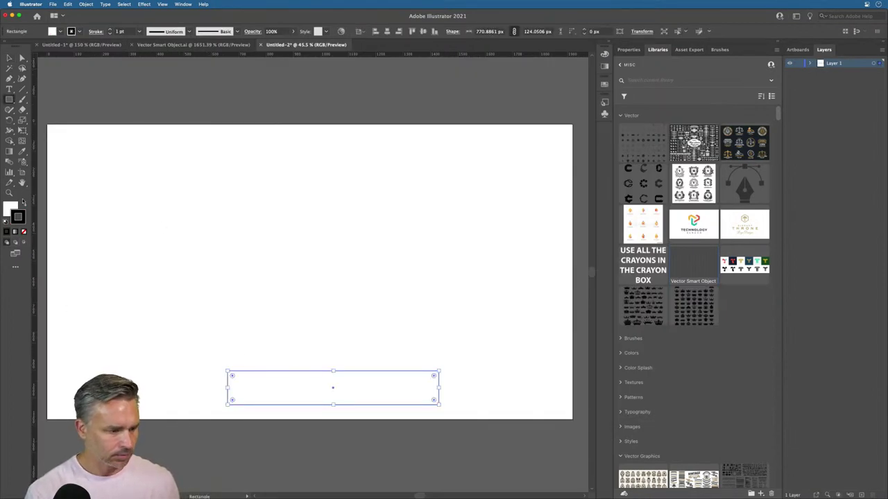
Step: Fill the rectangle with pink and remove its stroke
{"action": "left_click", "coordinate": [22, 201]}
{"action": "key", "text": "slash"}
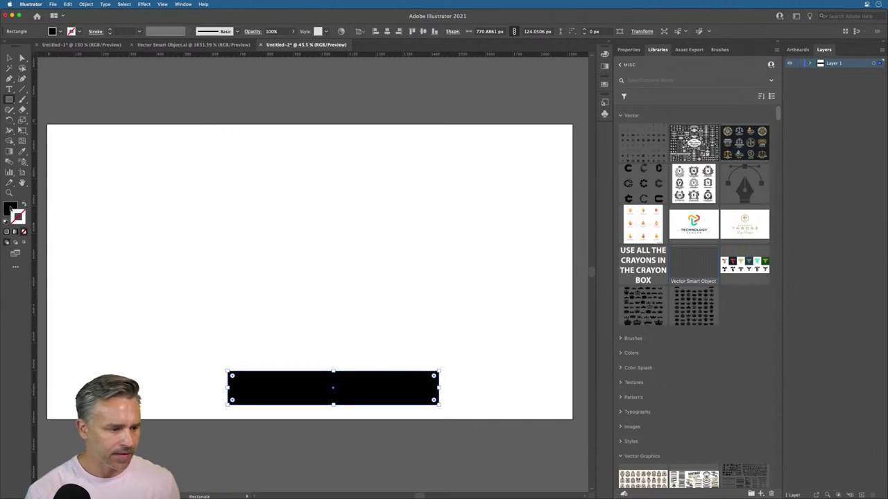
{"action": "left_click", "coordinate": [11, 208]}
{"action": "left_click", "coordinate": [513, 108]}
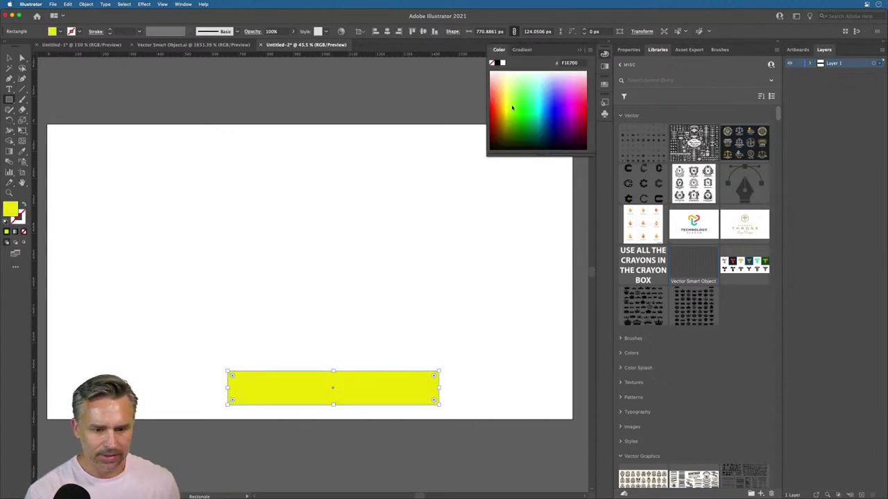
{"action": "left_click", "coordinate": [608, 43]}
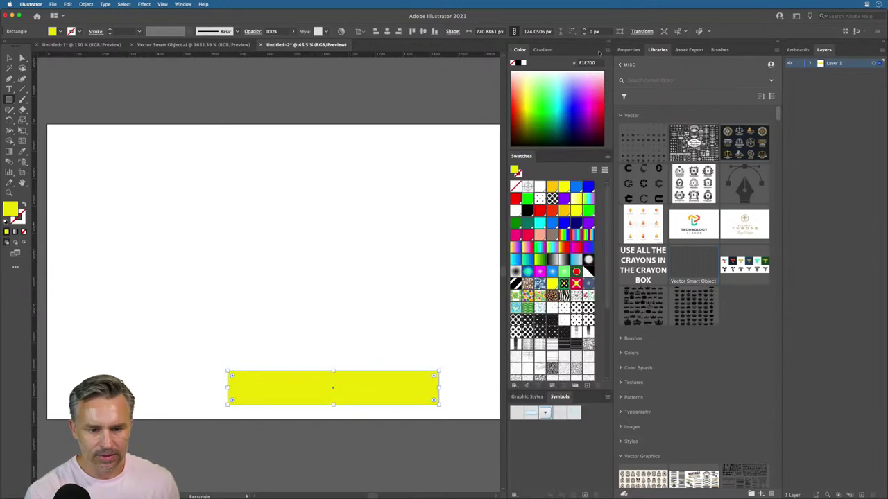
{"action": "left_click", "coordinate": [515, 236]}
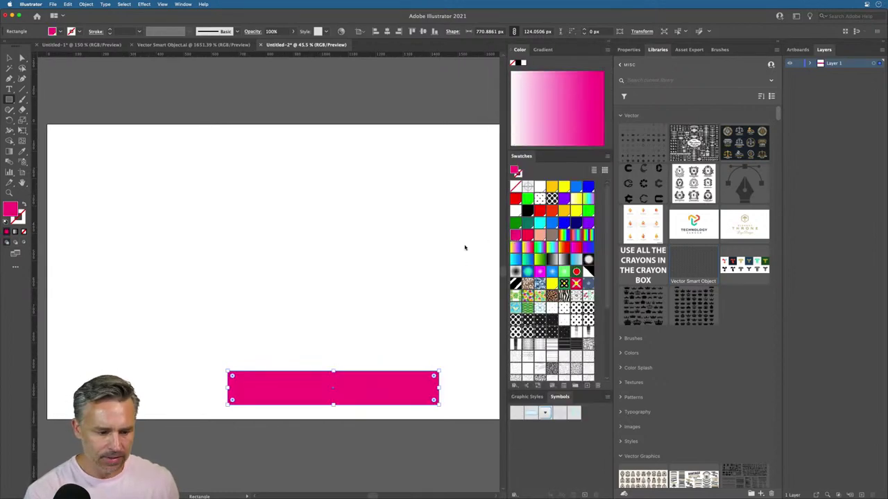
{"action": "left_click", "coordinate": [9, 58]}
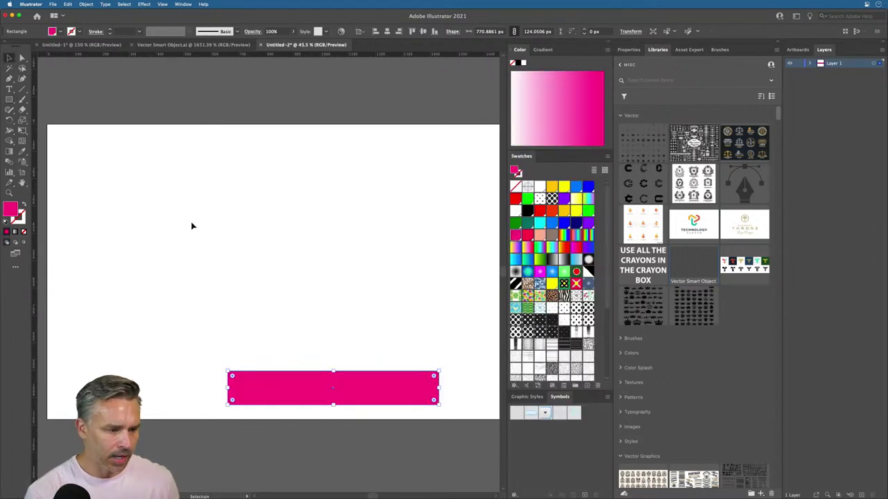
Step: Shorten the pink rectangle into a thin stripe and stack many copies upward
{"action": "left_click_drag", "start_coordinate": [332, 370], "coordinate": [295, 390]}
{"action": "left_click", "coordinate": [334, 407], "text": "shift"}
{"action": "left_click", "coordinate": [308, 226]}
{"action": "key", "text": "shift+Up"}
{"action": "key", "text": "shift+Up"}
{"action": "key", "text": "shift+Up"}
{"action": "key", "text": "shift+Up"}
{"action": "key", "text": "shift+Up"}
{"action": "key", "text": "shift+Up"}
{"action": "key", "text": "shift+Up"}
{"action": "key", "text": "shift+Up"}
{"action": "key", "text": "shift+Up"}
{"action": "key", "text": "shift+Up"}
{"action": "key", "text": "shift+Up"}
{"action": "key", "text": "shift+Up"}
{"action": "key", "text": "shift+Up"}
{"action": "key", "text": "shift+Up"}
{"action": "key", "text": "shift+Up"}
{"action": "key", "text": "shift+Up"}
{"action": "key", "text": "shift+Up"}
{"action": "key", "text": "shift+Up"}
{"action": "key", "text": "shift+Up"}
{"action": "key", "text": "shift+Up"}
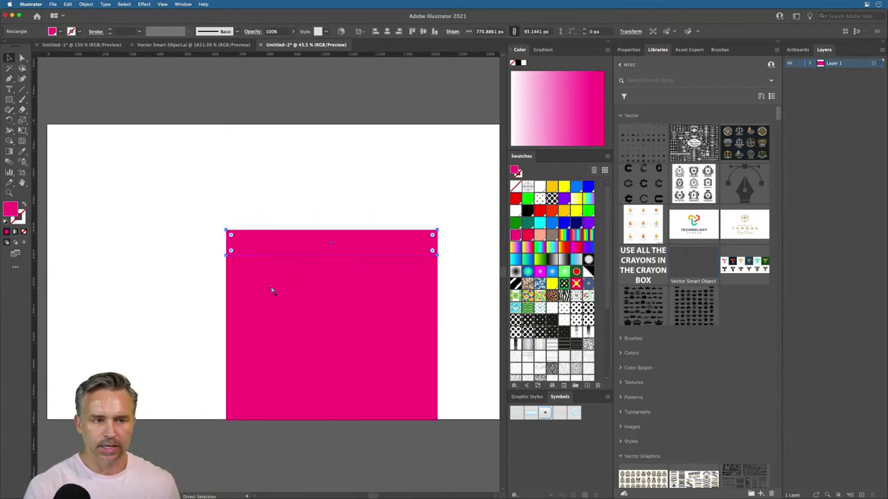
{"action": "key", "text": "shift+Up"}
{"action": "key", "text": "shift+Up"}
{"action": "key", "text": "shift+Up"}
{"action": "key", "text": "shift+Up"}
{"action": "key", "text": "shift+Up"}
{"action": "key", "text": "shift+Up"}
{"action": "key", "text": "shift+Up"}
{"action": "key", "text": "shift+Up"}
{"action": "key", "text": "shift+Up"}
{"action": "key", "text": "shift+Up"}
{"action": "key", "text": "shift+Up"}
{"action": "key", "text": "shift+Up"}
{"action": "key", "text": "shift+Up"}
{"action": "key", "text": "shift+Up"}
{"action": "key", "text": "shift+Up"}
{"action": "key", "text": "shift+Up"}
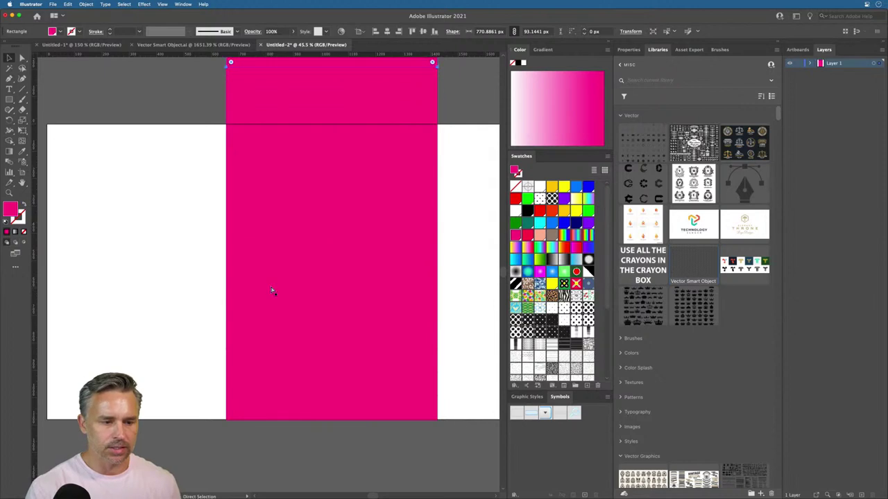
{"action": "key", "text": "v"}
{"action": "key", "text": "super+a"}
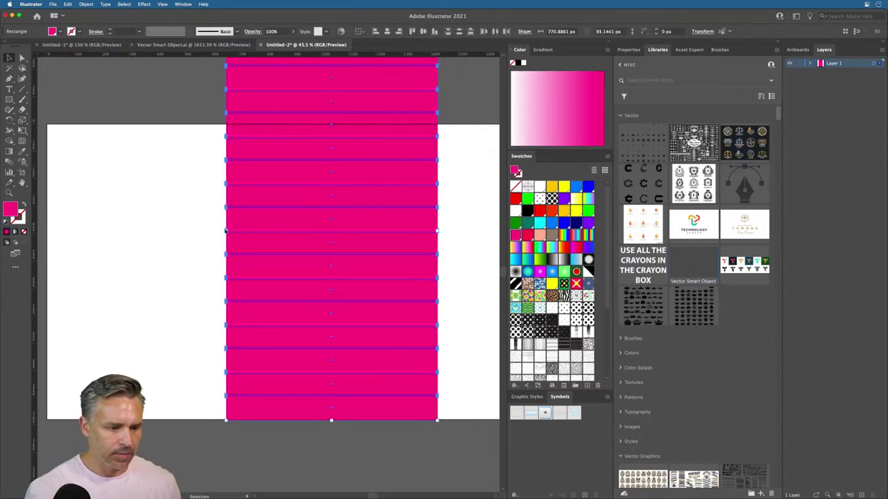
Step: Widen the stripes leftward, duplicate the stack above, and scale it to fit the artboard
{"action": "left_click_drag", "start_coordinate": [226, 231], "coordinate": [127, 229]}
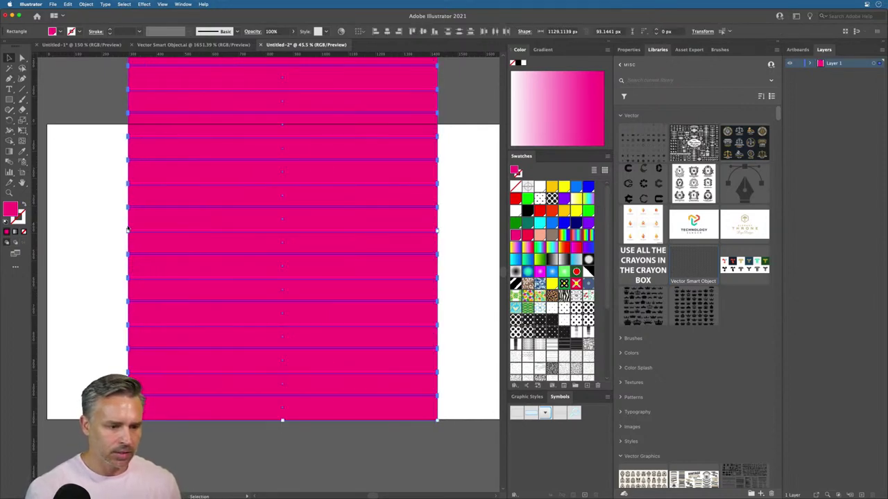
{"action": "key", "text": "super+minus"}
{"action": "key", "text": "super+minus"}
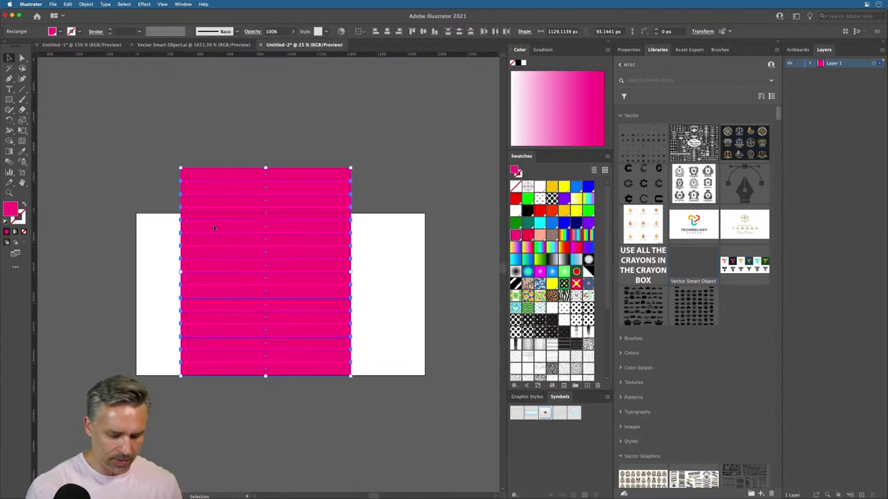
{"action": "key", "text": "super+minus"}
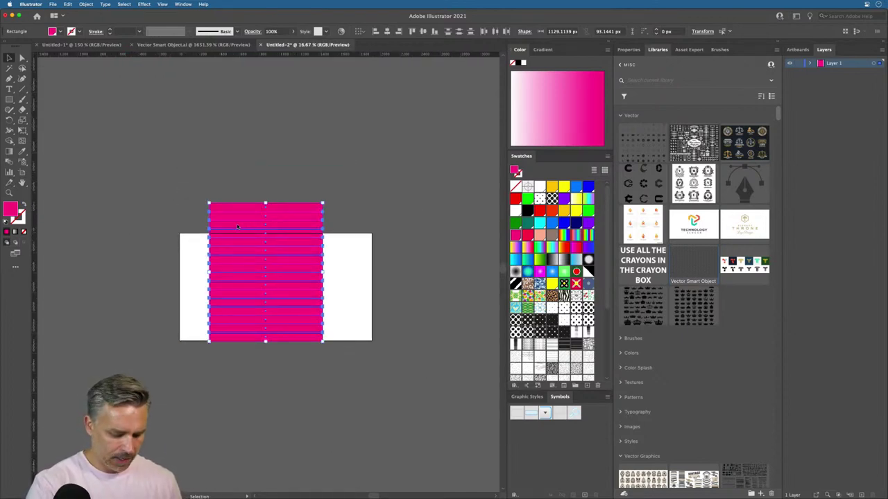
{"action": "left_click_drag", "start_coordinate": [241, 276], "coordinate": [238, 133], "text": "alt"}
{"action": "key", "text": "super+a"}
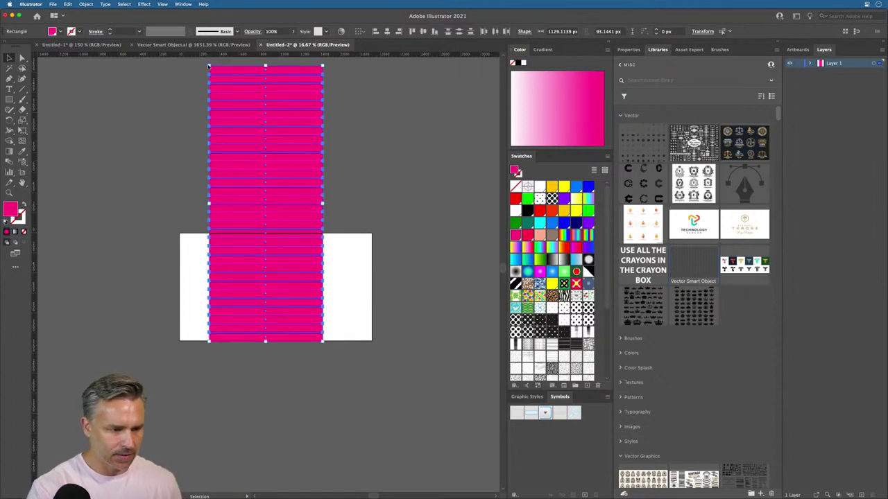
{"action": "left_click_drag", "start_coordinate": [209, 66], "coordinate": [234, 236]}
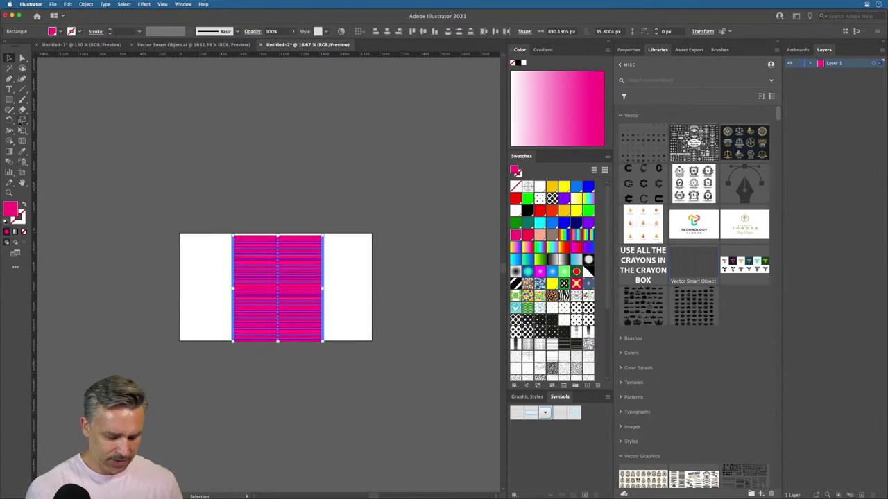
{"action": "key", "text": "super+0"}
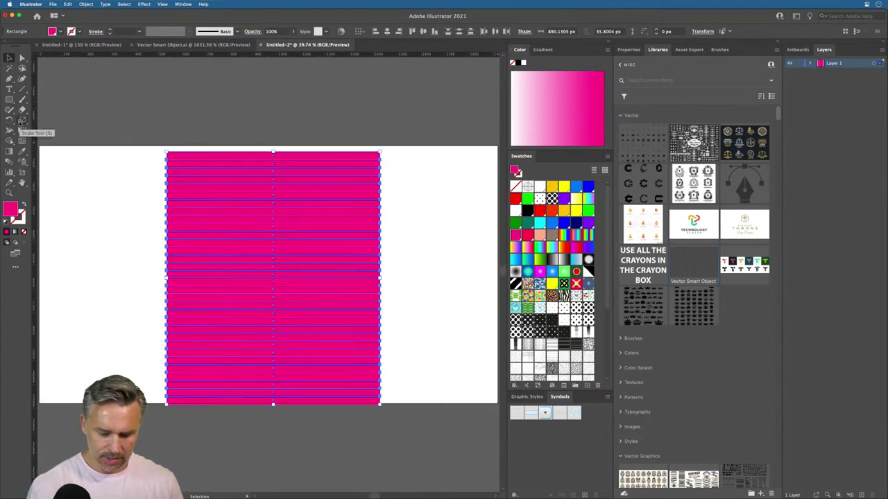
Step: Reorder the swatches: red and purple into the first row, white out of it
{"action": "left_click", "coordinate": [53, 4]}
{"action": "left_click", "coordinate": [469, 240]}
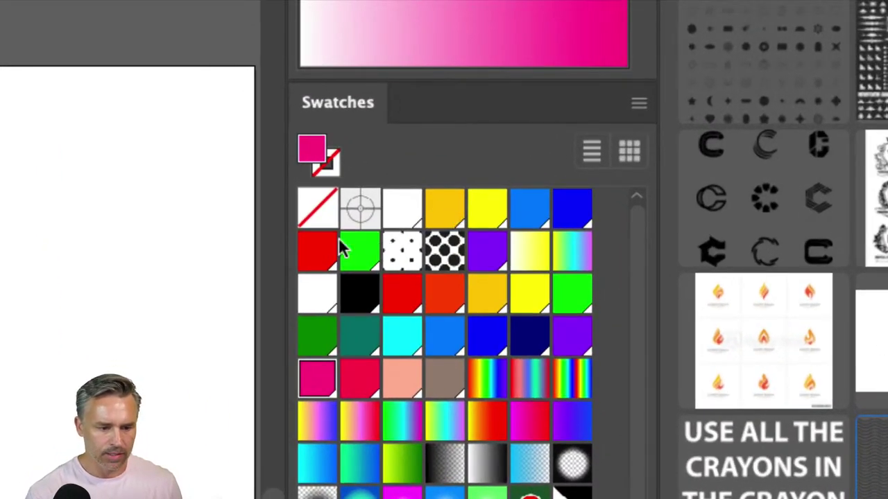
{"action": "left_click_drag", "start_coordinate": [320, 251], "coordinate": [534, 211]}
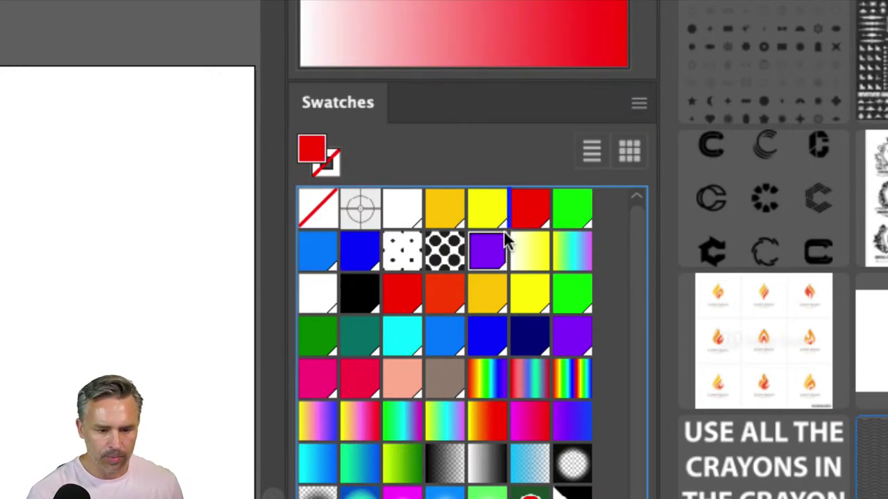
{"action": "left_click_drag", "start_coordinate": [504, 240], "coordinate": [531, 210]}
{"action": "left_click", "coordinate": [402, 217]}
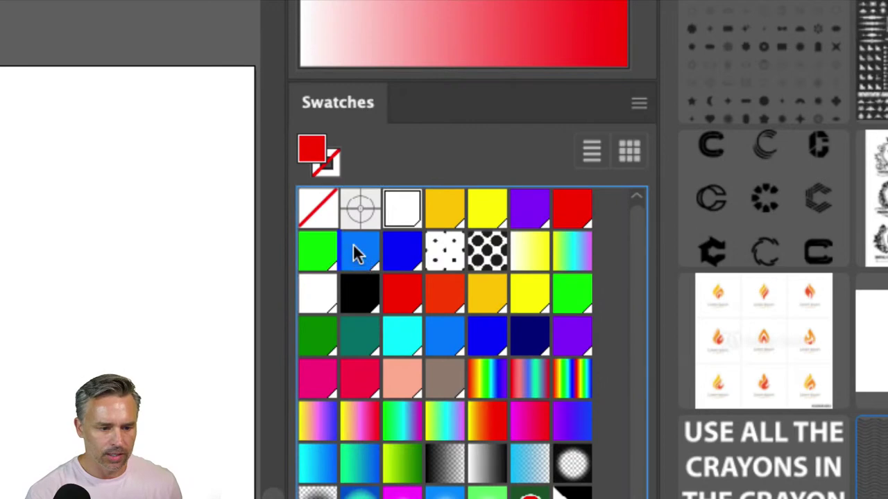
{"action": "left_click_drag", "start_coordinate": [355, 253], "coordinate": [355, 254]}
{"action": "left_click", "coordinate": [415, 215]}
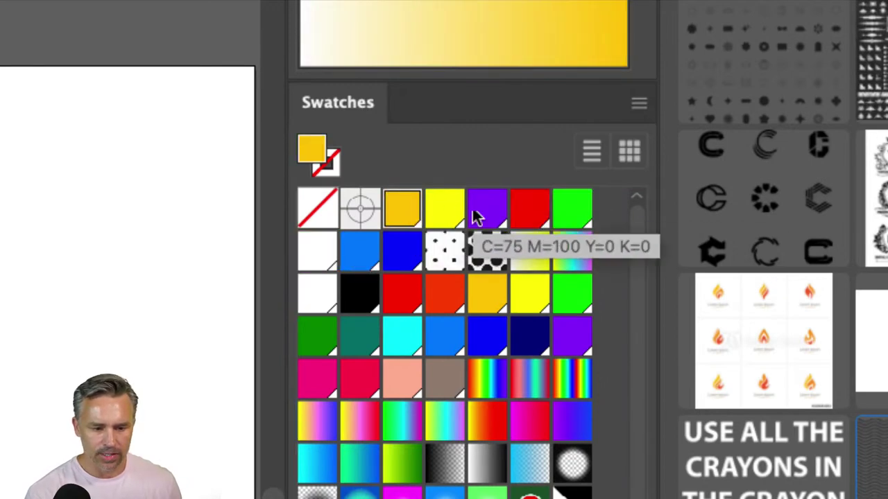
{"action": "scroll", "coordinate": [569, 210], "scroll_direction": "down", "scroll_amount": 5}
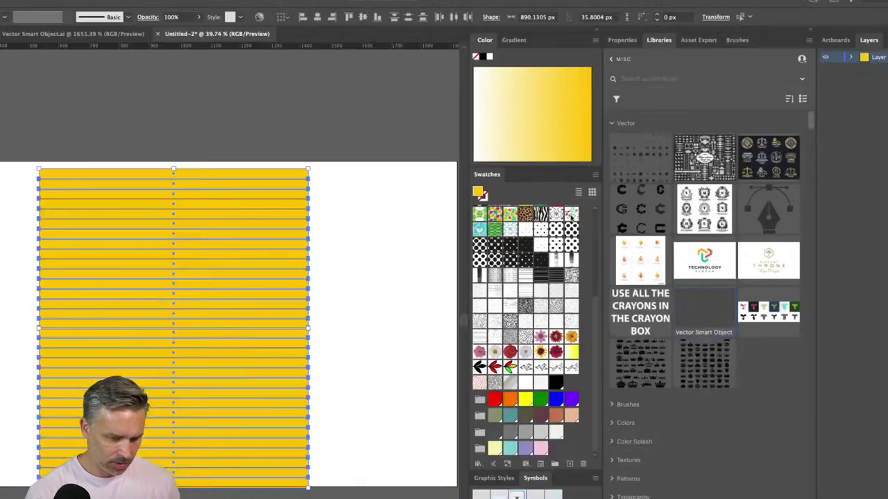
{"action": "scroll", "coordinate": [495, 267], "scroll_direction": "up", "scroll_amount": 5}
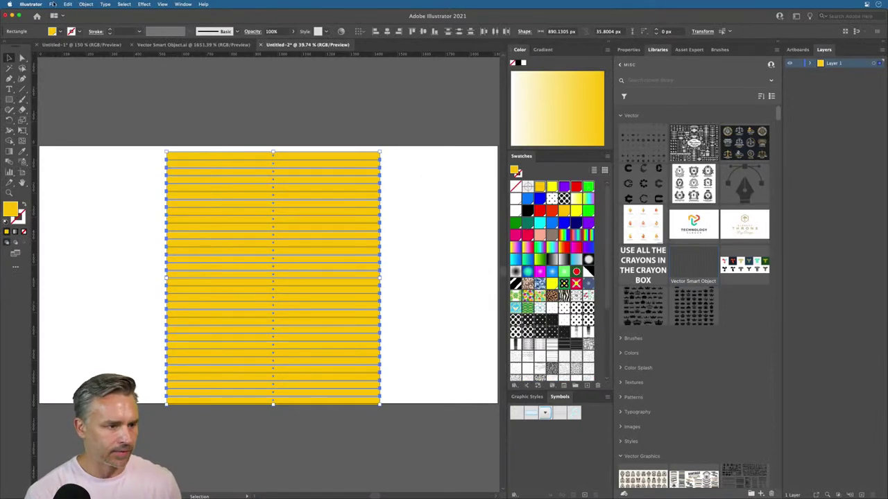
Step: Run the RandomSwatchesFill script to colour the stripes randomly from the swatches
{"action": "left_click", "coordinate": [53, 5]}
{"action": "mouse_move", "coordinate": [63, 170]}
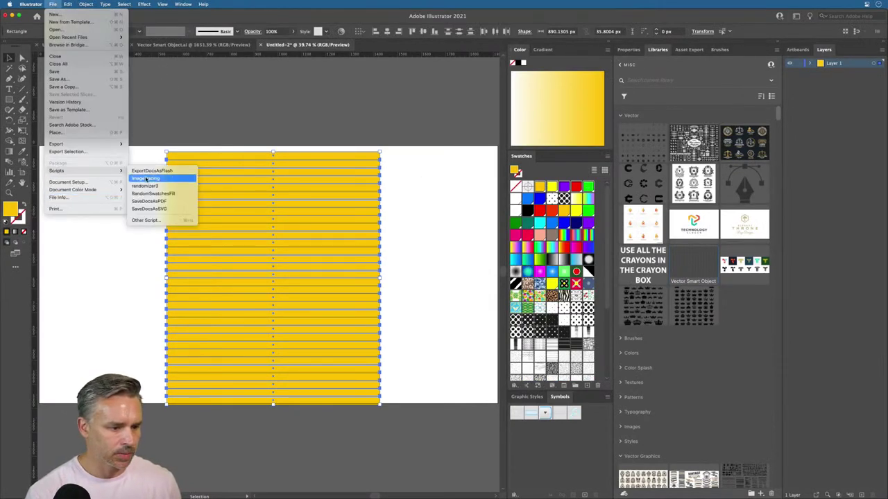
{"action": "left_click", "coordinate": [150, 196]}
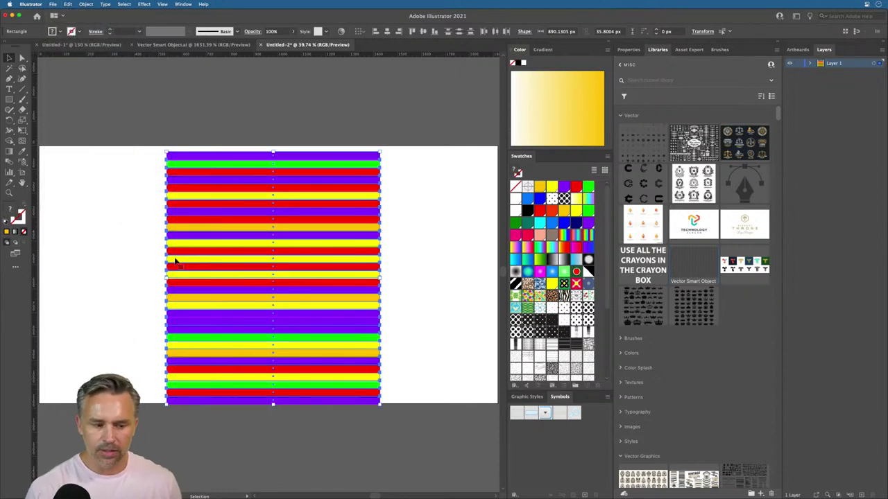
Step: Recolour three stripes: one purple to red, a yellow and a purple to green
{"action": "left_click", "coordinate": [117, 267]}
{"action": "left_click", "coordinate": [196, 321]}
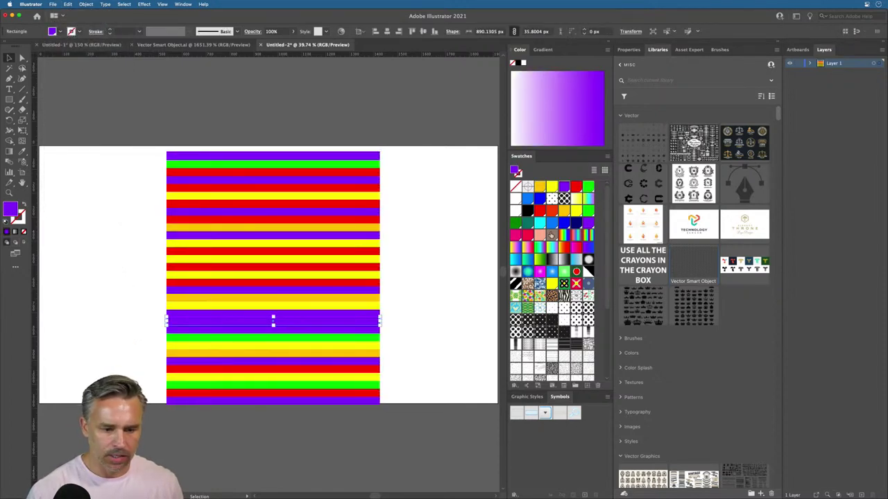
{"action": "left_click", "coordinate": [576, 187]}
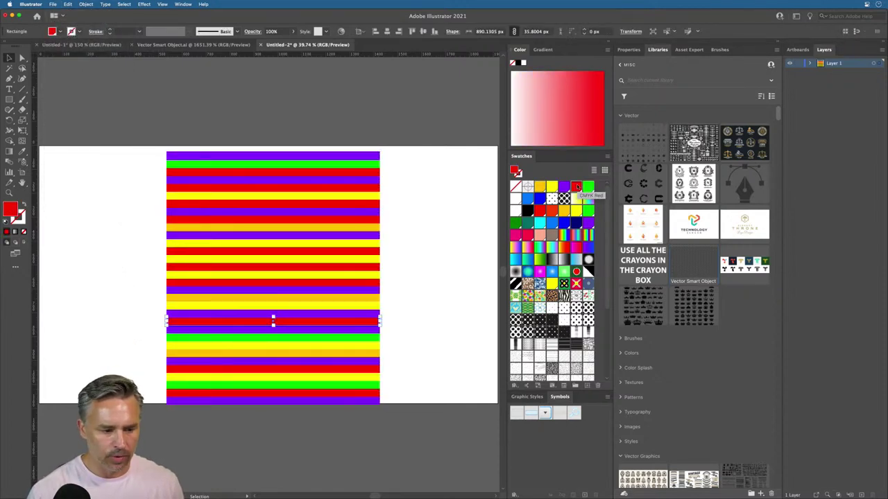
{"action": "left_click", "coordinate": [302, 262]}
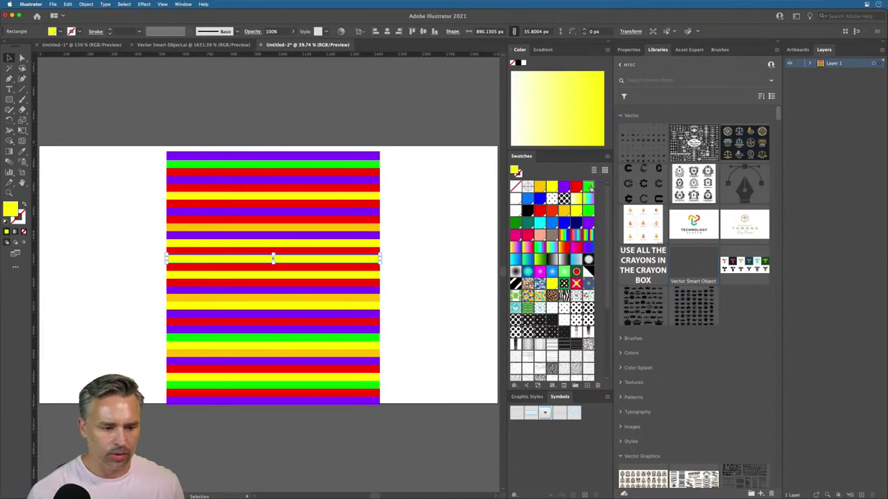
{"action": "left_click", "coordinate": [588, 187]}
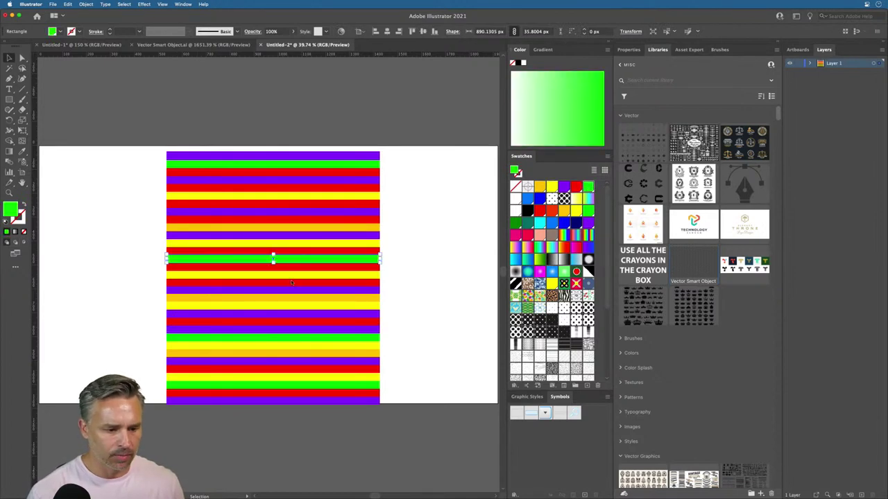
{"action": "left_click", "coordinate": [310, 316]}
{"action": "left_click", "coordinate": [587, 187]}
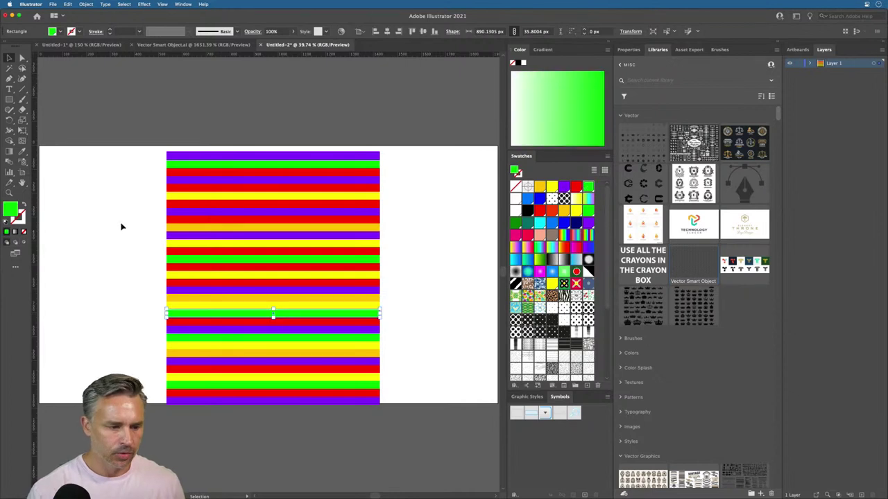
Step: Select and copy all the stripes, then return to Photoshop
{"action": "left_click_drag", "start_coordinate": [141, 148], "coordinate": [403, 425]}
{"action": "key", "text": "a"}
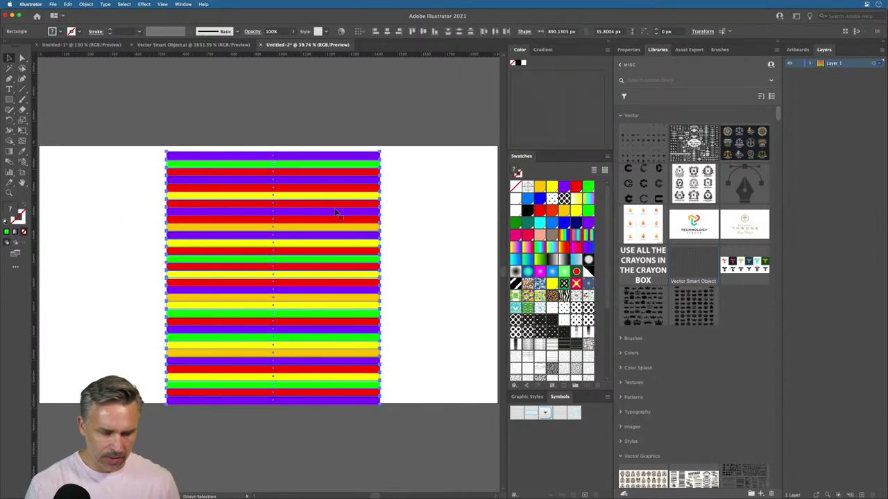
{"action": "mouse_move", "coordinate": [267, 491]}
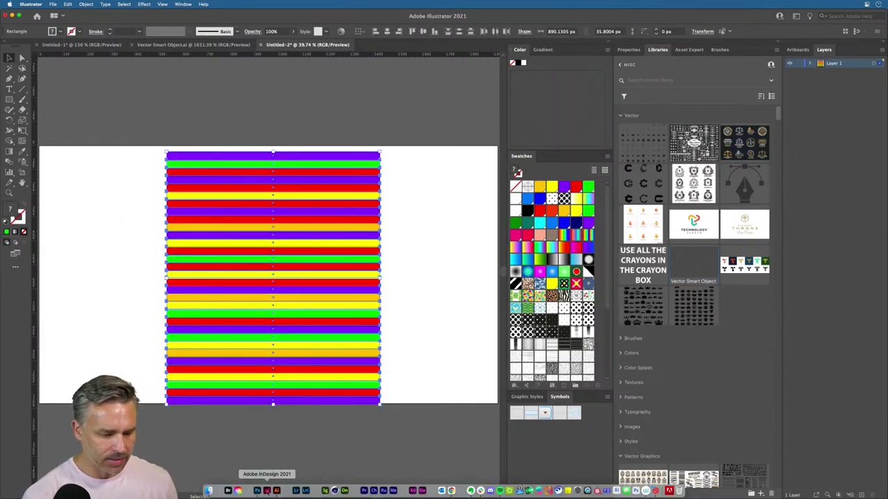
{"action": "left_click", "coordinate": [258, 491]}
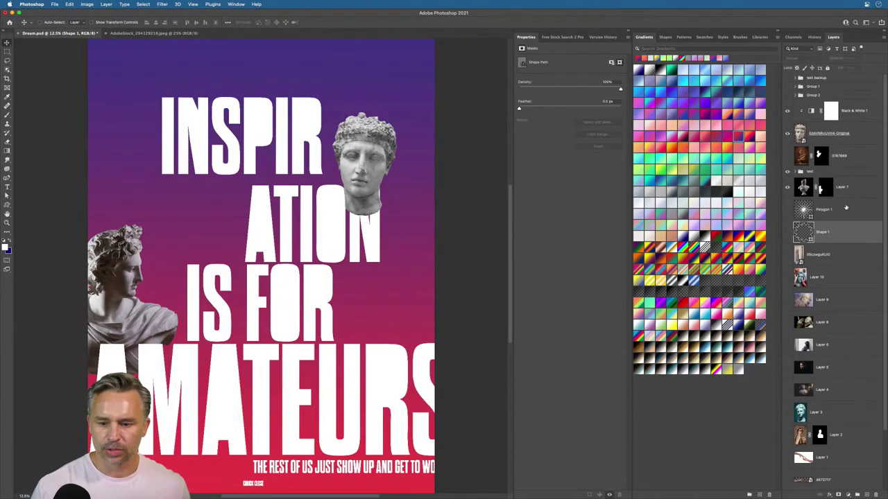
Step: Paste the stripes as a smart object and enlarge them to cover the whole canvas
{"action": "key", "text": "super+v"}
{"action": "left_click", "coordinate": [310, 196]}
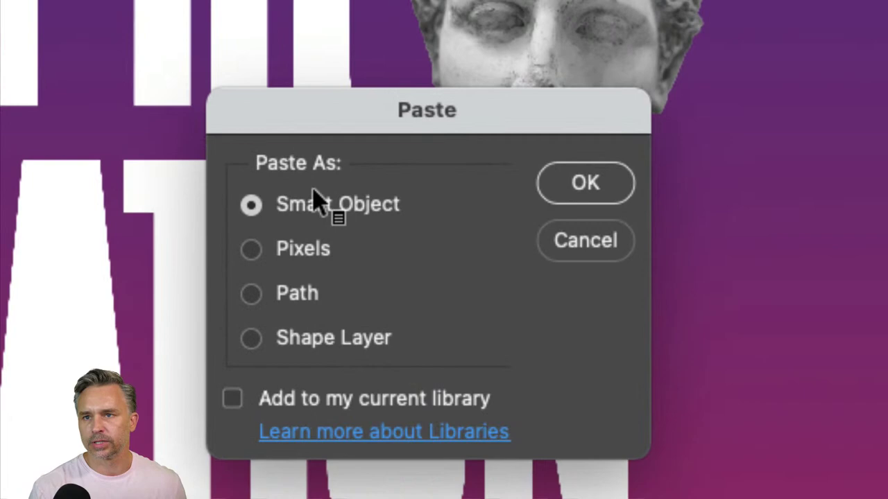
{"action": "left_click", "coordinate": [577, 186]}
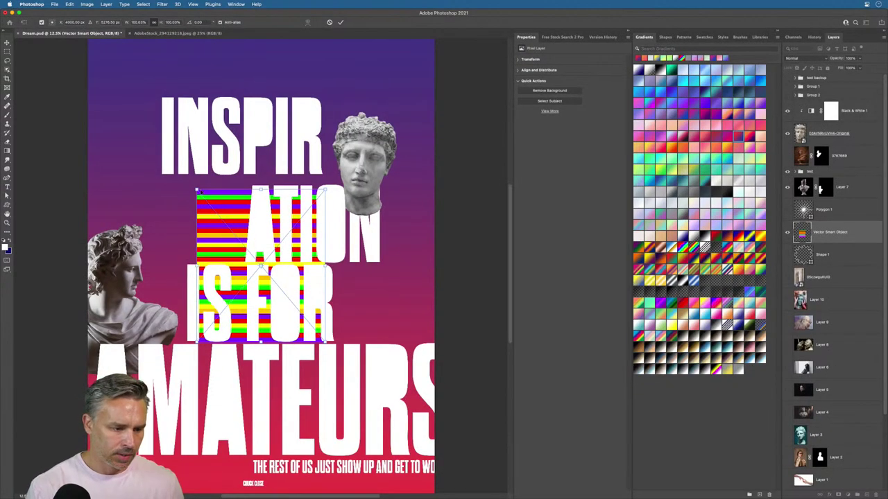
{"action": "left_click_drag", "start_coordinate": [196, 188], "coordinate": [51, 39]}
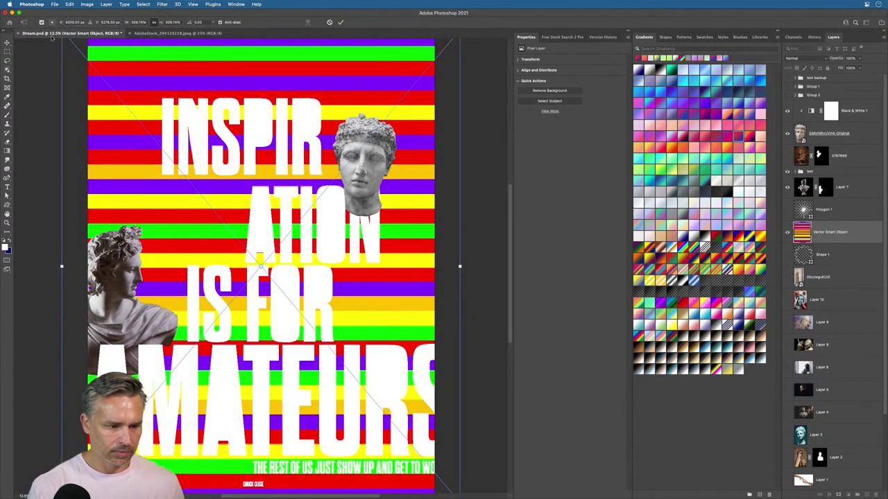
{"action": "key", "text": "Return"}
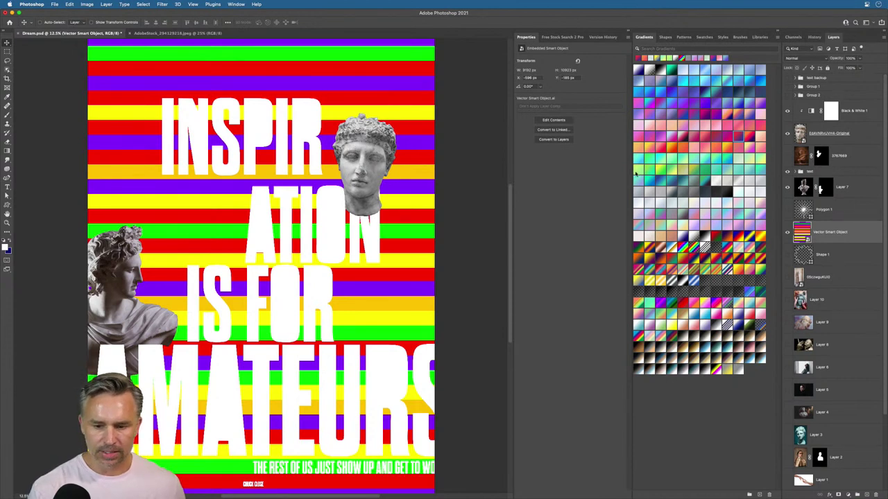
{"action": "left_click", "coordinate": [161, 4]}
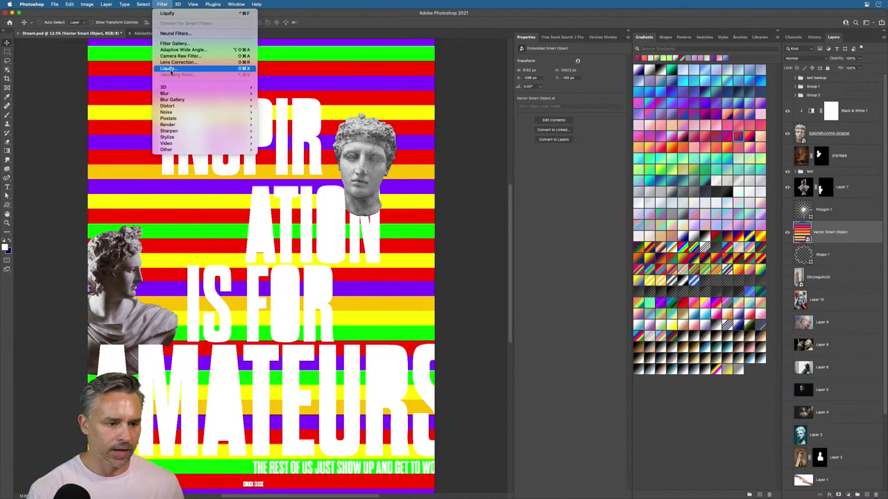
Step: Open Liquify on the stripe layer, enlarge the Forward Warp brush, and hide the backdrop
{"action": "left_click", "coordinate": [171, 70]}
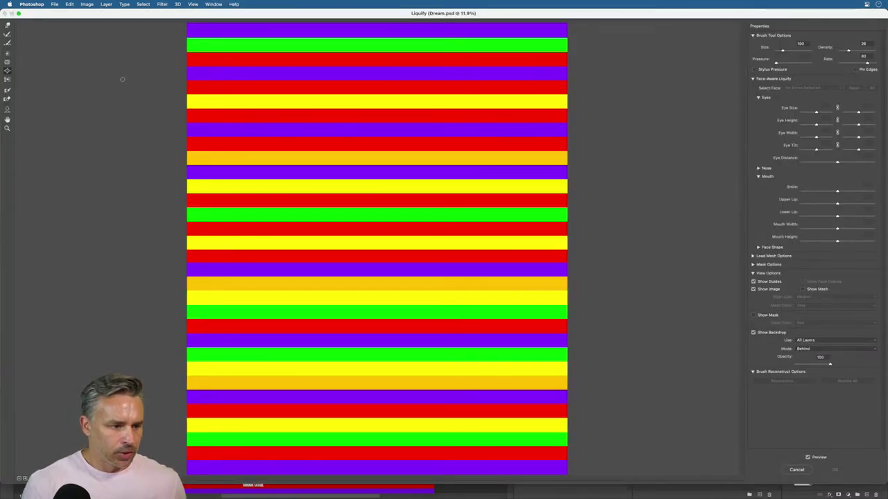
{"action": "key", "text": "bracketright"}
{"action": "key", "text": "bracketright"}
{"action": "key", "text": "bracketright"}
{"action": "key", "text": "bracketright"}
{"action": "key", "text": "bracketright"}
{"action": "key", "text": "bracketright"}
{"action": "key", "text": "bracketright"}
{"action": "key", "text": "bracketright"}
{"action": "key", "text": "bracketright"}
{"action": "key", "text": "bracketright"}
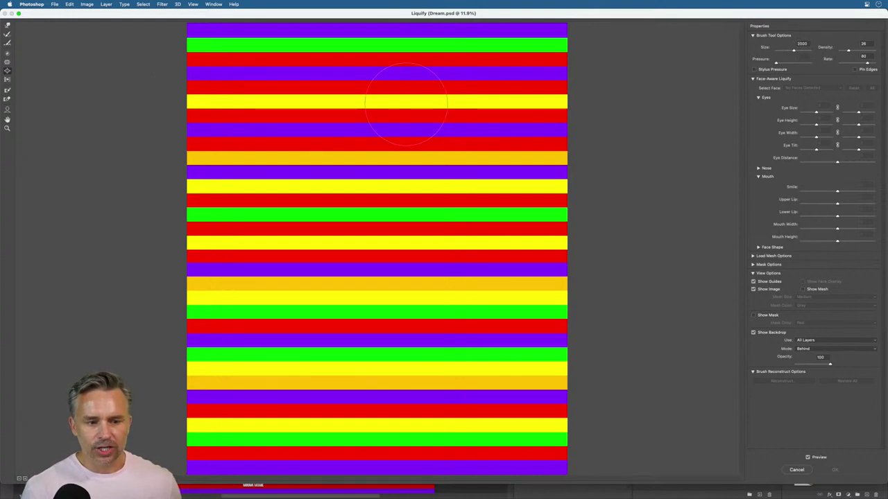
{"action": "mouse_move", "coordinate": [380, 94]}
{"action": "left_mouse_down"}
{"action": "mouse_move", "coordinate": [409, 295]}
{"action": "mouse_move", "coordinate": [243, 135]}
{"action": "left_mouse_up"}
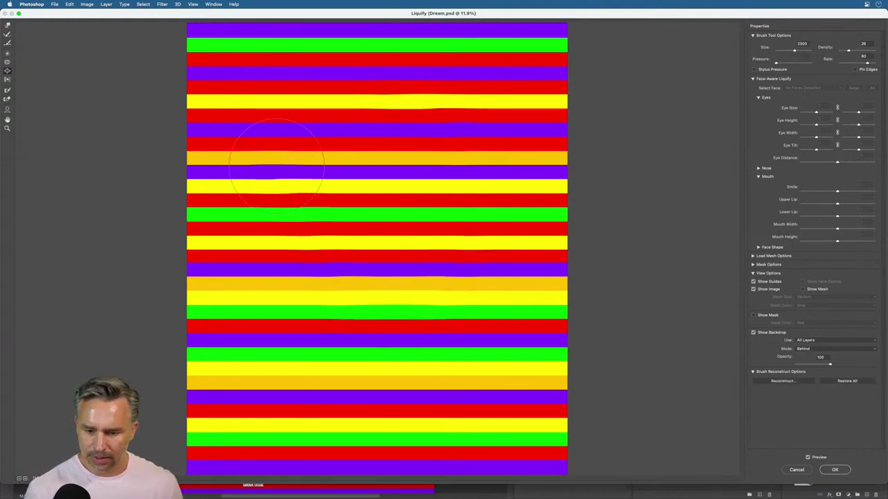
{"action": "left_click", "coordinate": [754, 333]}
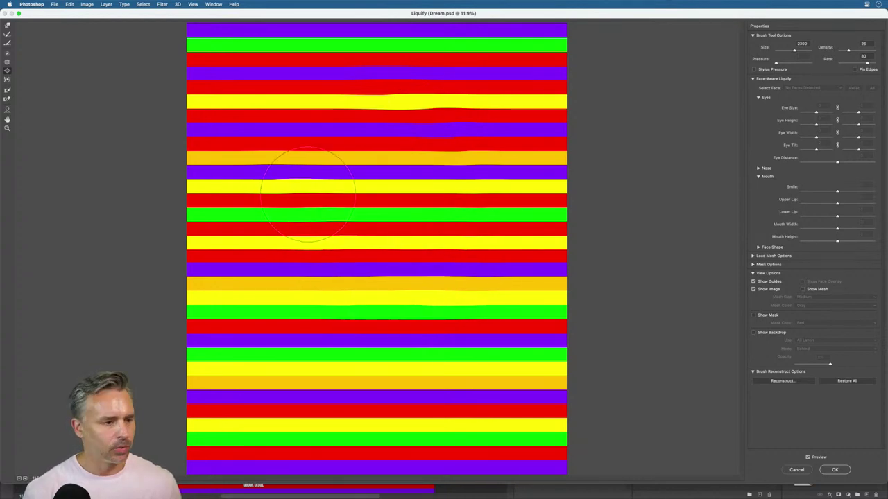
Step: Push the stripes into big swirls from the top, upper-left, centre and top-right corner
{"action": "left_click", "coordinate": [7, 25]}
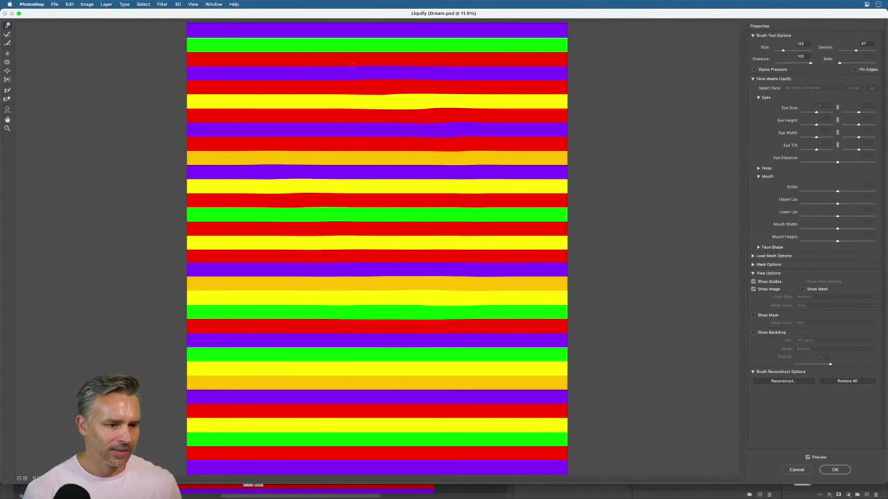
{"action": "key", "text": "bracketright"}
{"action": "key", "text": "bracketright"}
{"action": "key", "text": "bracketright"}
{"action": "key", "text": "bracketright"}
{"action": "key", "text": "bracketright"}
{"action": "key", "text": "bracketright"}
{"action": "key", "text": "bracketright"}
{"action": "key", "text": "bracketright"}
{"action": "key", "text": "bracketright"}
{"action": "key", "text": "bracketright"}
{"action": "key", "text": "bracketright"}
{"action": "key", "text": "bracketright"}
{"action": "key", "text": "bracketright"}
{"action": "key", "text": "bracketright"}
{"action": "key", "text": "bracketright"}
{"action": "key", "text": "bracketright"}
{"action": "key", "text": "bracketright"}
{"action": "key", "text": "bracketright"}
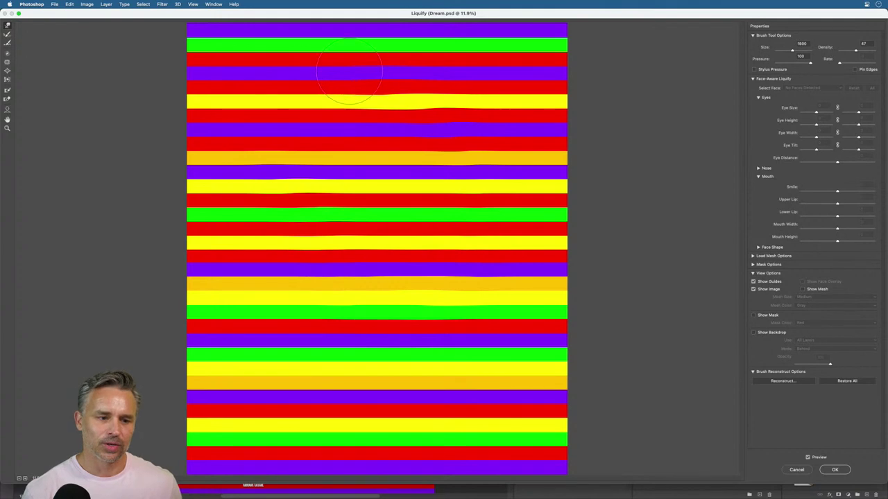
{"action": "mouse_move", "coordinate": [338, 72]}
{"action": "left_mouse_down"}
{"action": "mouse_move", "coordinate": [449, 189]}
{"action": "mouse_move", "coordinate": [403, 331]}
{"action": "mouse_move", "coordinate": [312, 351]}
{"action": "mouse_move", "coordinate": [312, 316]}
{"action": "mouse_move", "coordinate": [298, 302]}
{"action": "mouse_move", "coordinate": [298, 215]}
{"action": "mouse_move", "coordinate": [471, 142]}
{"action": "mouse_move", "coordinate": [496, 174]}
{"action": "mouse_move", "coordinate": [399, 287]}
{"action": "mouse_move", "coordinate": [546, 355]}
{"action": "mouse_move", "coordinate": [348, 425]}
{"action": "mouse_move", "coordinate": [255, 444]}
{"action": "mouse_move", "coordinate": [339, 496]}
{"action": "mouse_move", "coordinate": [425, 392]}
{"action": "mouse_move", "coordinate": [493, 405]}
{"action": "mouse_move", "coordinate": [638, 478]}
{"action": "mouse_move", "coordinate": [426, 423]}
{"action": "mouse_move", "coordinate": [375, 460]}
{"action": "mouse_move", "coordinate": [468, 492]}
{"action": "mouse_move", "coordinate": [506, 416]}
{"action": "mouse_move", "coordinate": [645, 465]}
{"action": "left_mouse_up"}
{"action": "key", "text": "bracketright"}
{"action": "key", "text": "bracketright"}
{"action": "key", "text": "bracketright"}
{"action": "key", "text": "bracketright"}
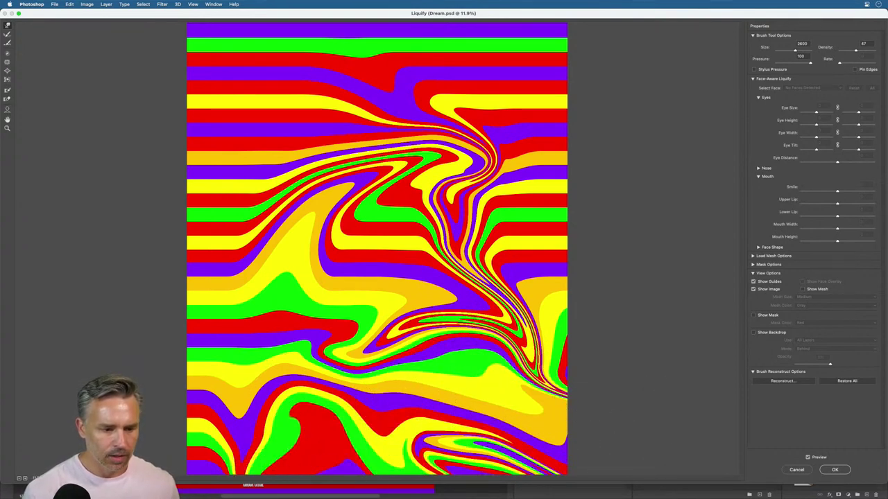
{"action": "mouse_move", "coordinate": [305, 159]}
{"action": "left_mouse_down"}
{"action": "mouse_move", "coordinate": [292, 73]}
{"action": "mouse_move", "coordinate": [520, 46]}
{"action": "left_mouse_up"}
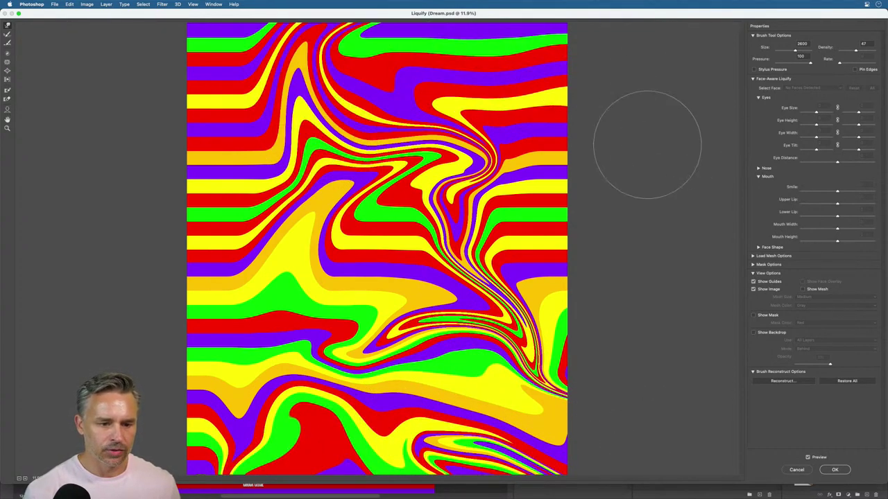
{"action": "mouse_move", "coordinate": [416, 208]}
{"action": "left_mouse_down"}
{"action": "mouse_move", "coordinate": [444, 159]}
{"action": "mouse_move", "coordinate": [545, 57]}
{"action": "mouse_move", "coordinate": [575, 188]}
{"action": "left_mouse_up"}
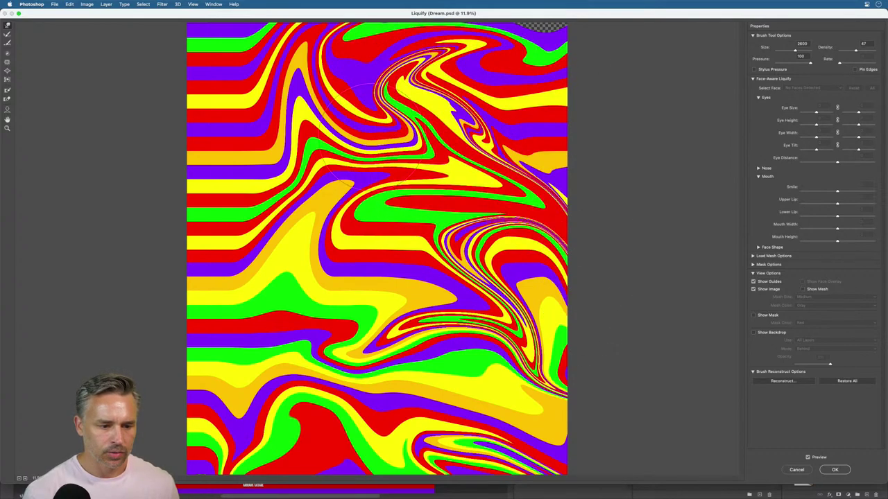
{"action": "left_click_drag", "start_coordinate": [374, 132], "coordinate": [149, 317]}
{"action": "left_click_drag", "start_coordinate": [427, 70], "coordinate": [555, 38]}
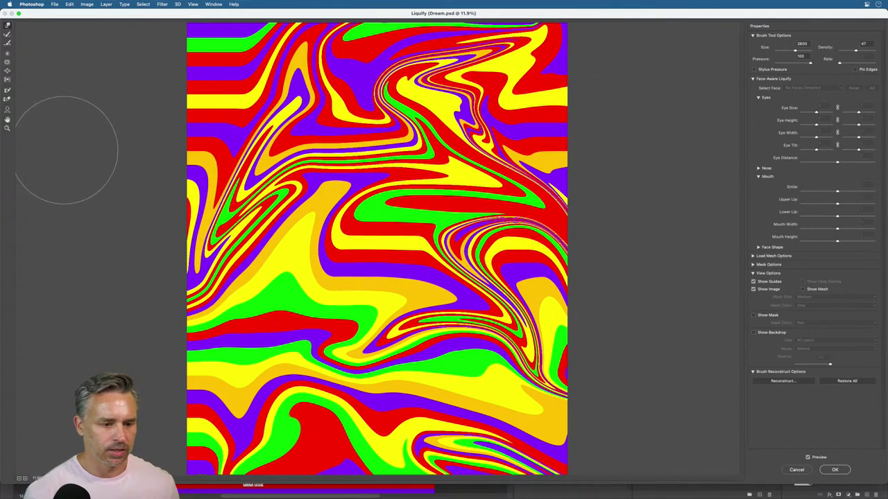
Step: Reshape the centre stripes with another warp tool and apply the Liquify
{"action": "left_click", "coordinate": [7, 70]}
{"action": "mouse_move", "coordinate": [335, 182]}
{"action": "left_mouse_down"}
{"action": "mouse_move", "coordinate": [299, 229]}
{"action": "mouse_move", "coordinate": [298, 190]}
{"action": "mouse_move", "coordinate": [291, 208]}
{"action": "mouse_move", "coordinate": [281, 177]}
{"action": "mouse_move", "coordinate": [291, 181]}
{"action": "mouse_move", "coordinate": [345, 98]}
{"action": "left_mouse_up"}
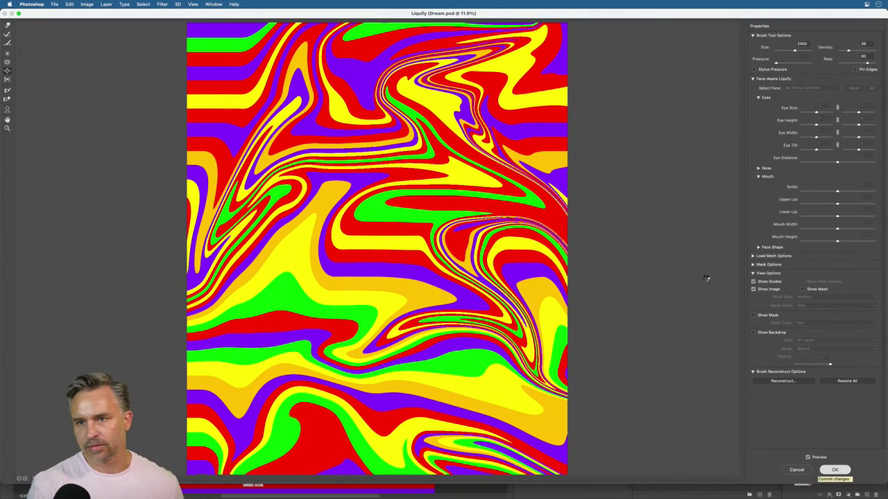
{"action": "key", "text": "Return"}
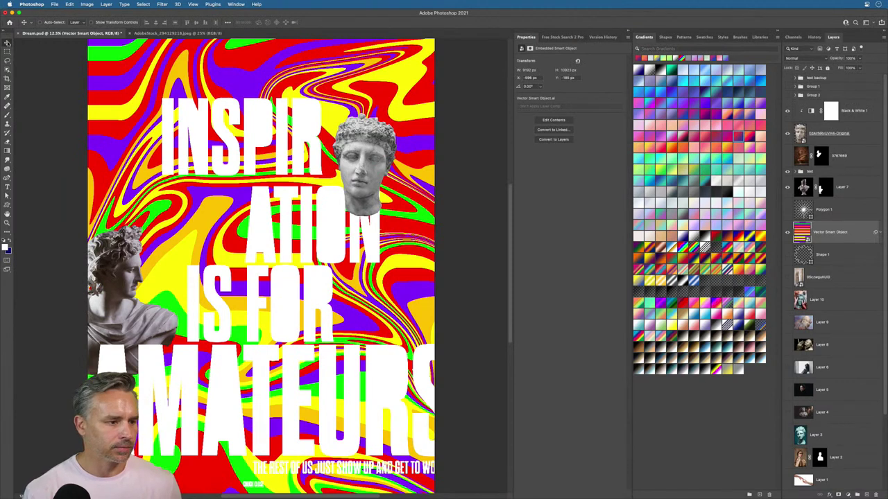
Step: Collapse the Properties panel and zoom out and back in on the poster
{"action": "key", "text": "super+minus"}
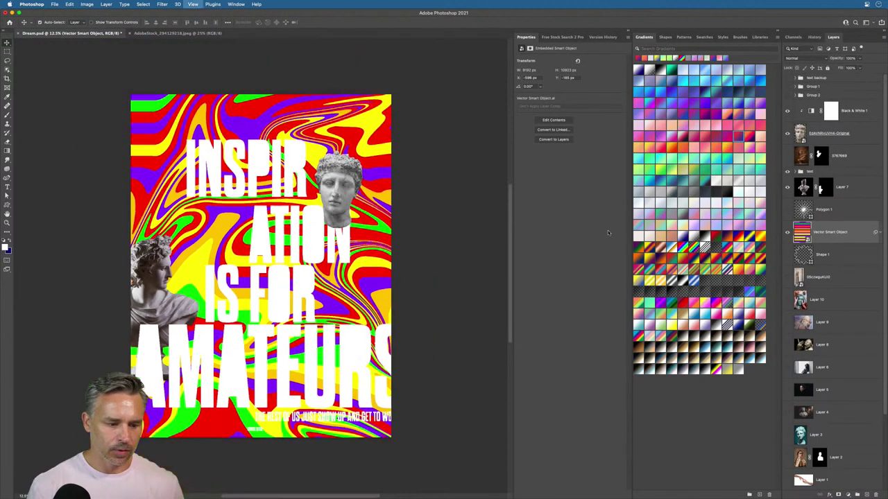
{"action": "left_click", "coordinate": [629, 31]}
{"action": "key", "text": "super+plus"}
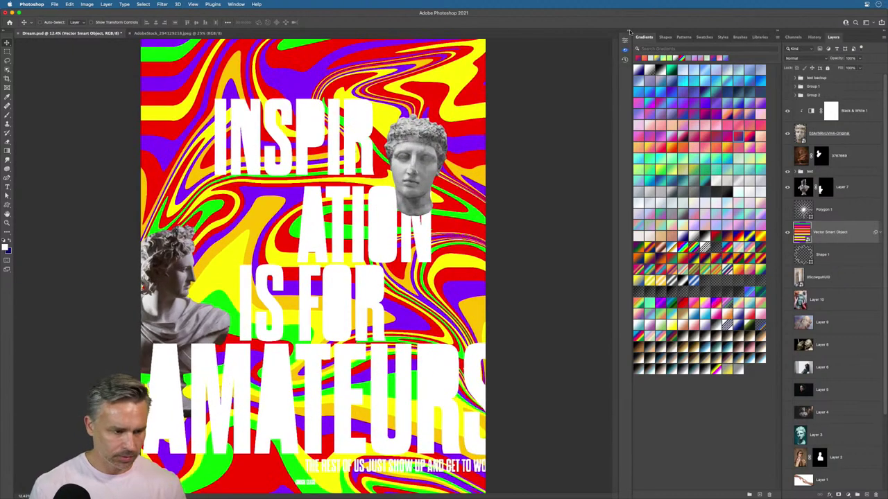
Step: Close the AdobeStock bust photo and save Dream.psd
{"action": "left_click", "coordinate": [170, 33]}
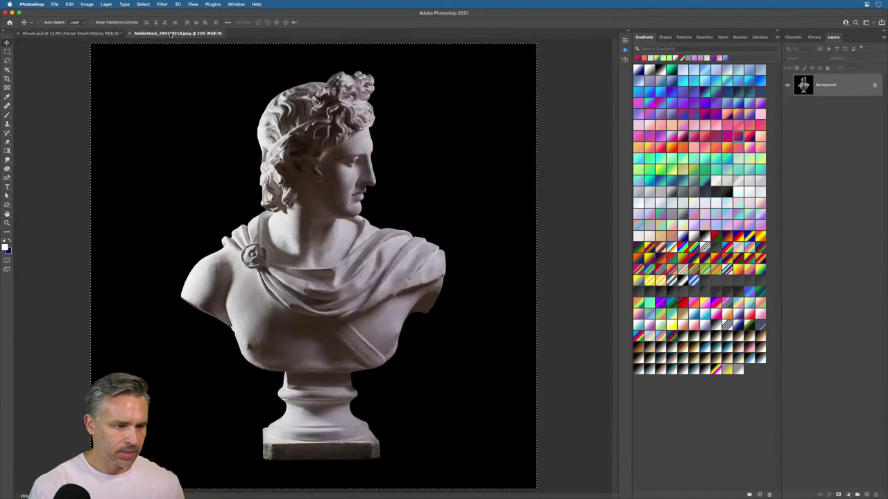
{"action": "key", "text": "super+w"}
{"action": "left_click", "coordinate": [244, 162]}
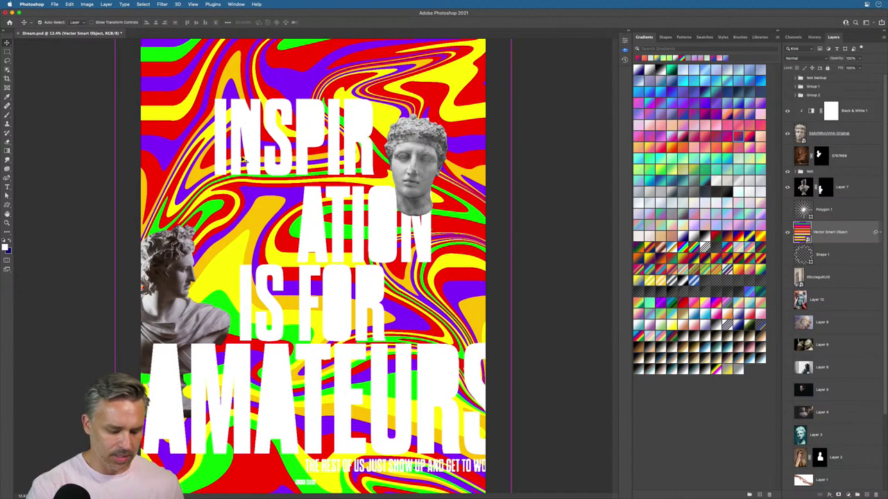
{"action": "key", "text": "super+s"}
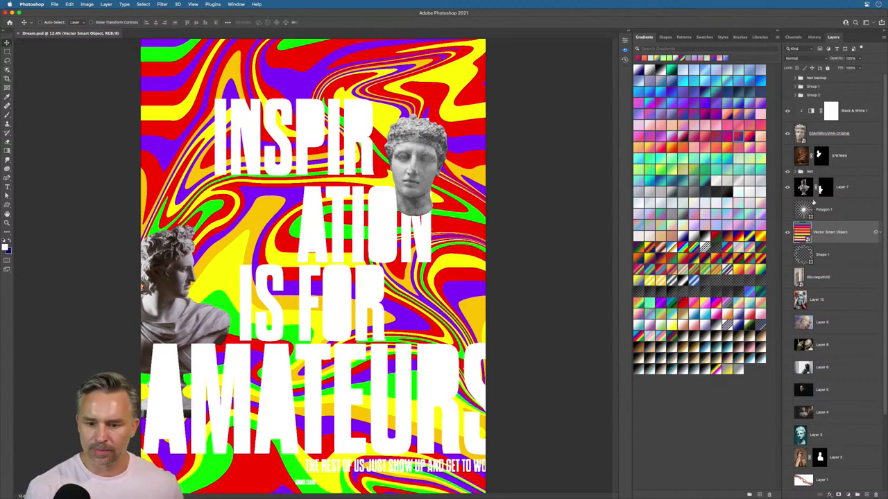
Step: Raise Layer 7 in the stack and add a Levels adjustment above it with midtone 1.51
{"action": "left_click", "coordinate": [853, 185]}
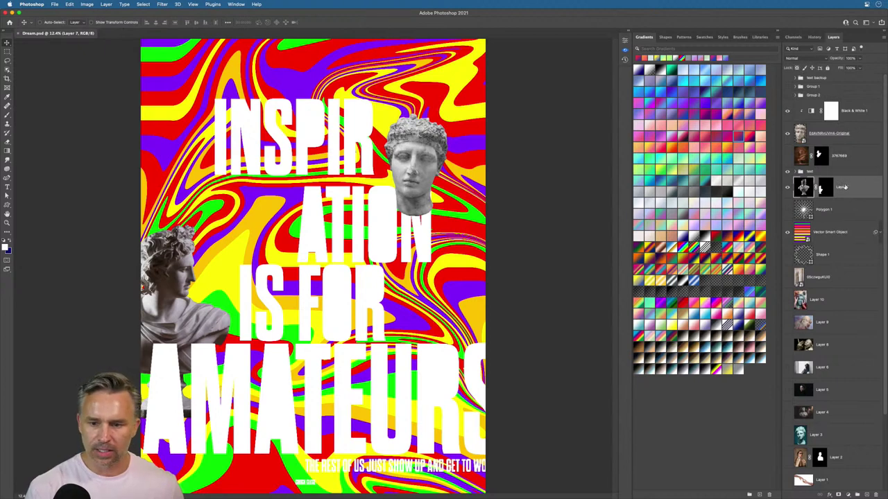
{"action": "left_click_drag", "start_coordinate": [847, 189], "coordinate": [854, 151]}
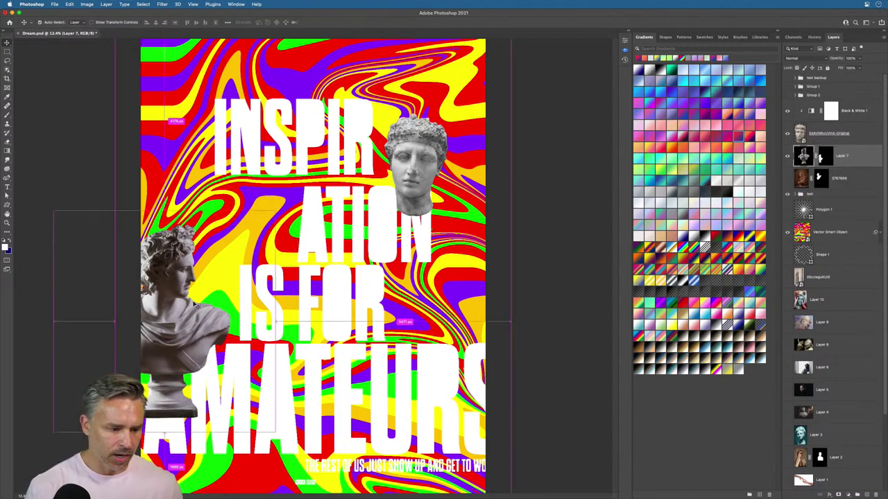
{"action": "left_click", "coordinate": [848, 494]}
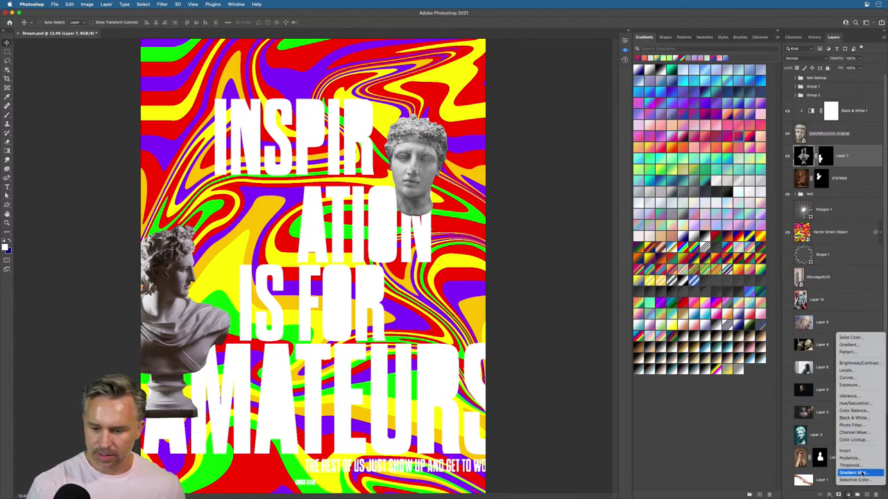
{"action": "left_click", "coordinate": [864, 373]}
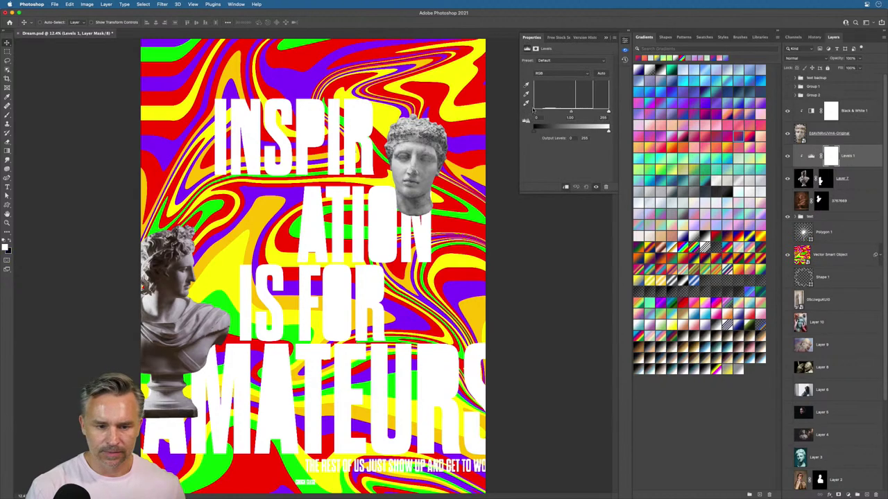
{"action": "left_click_drag", "start_coordinate": [541, 112], "coordinate": [560, 112]}
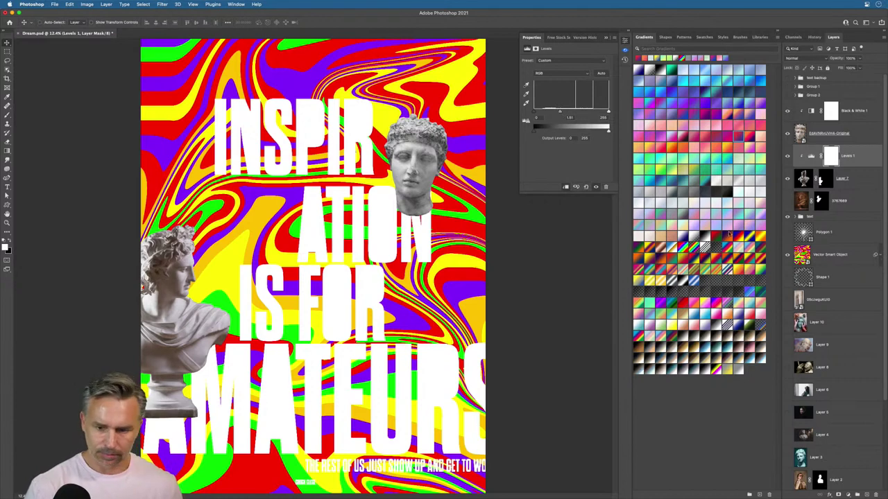
{"action": "left_click", "coordinate": [842, 183]}
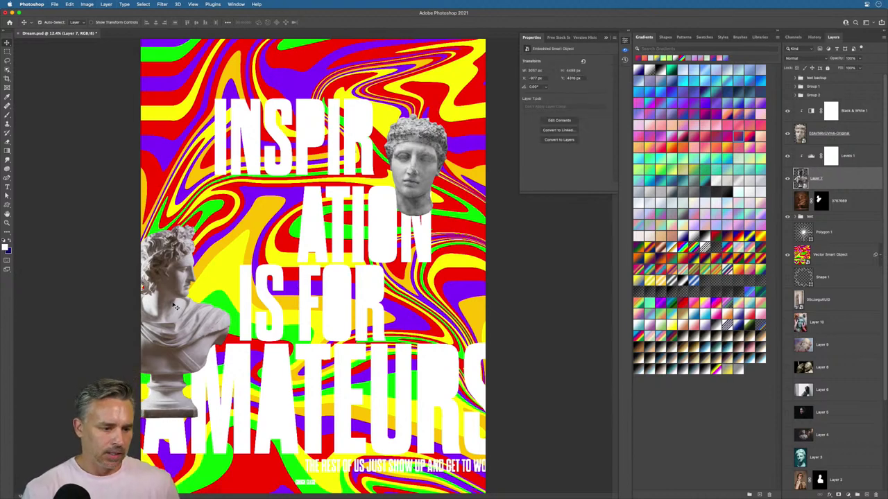
{"action": "key", "text": "ctrl+t"}
{"action": "left_click_drag", "start_coordinate": [172, 308], "coordinate": [196, 236]}
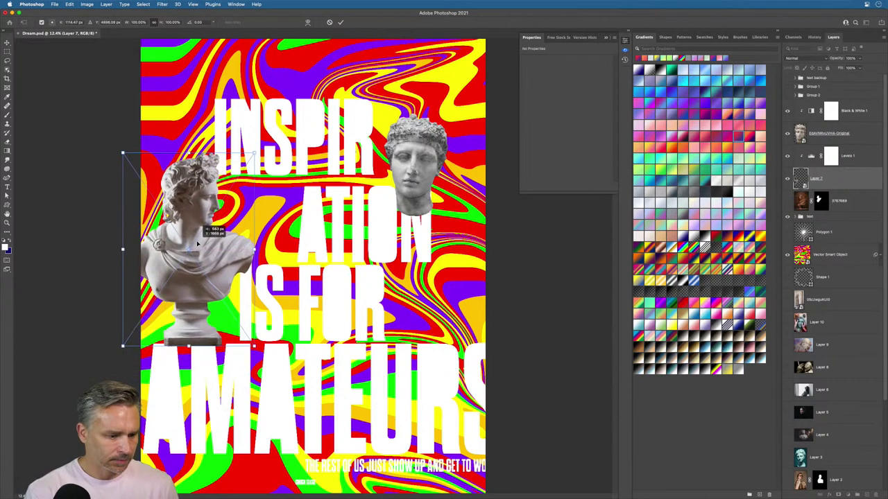
{"action": "key", "text": "Return"}
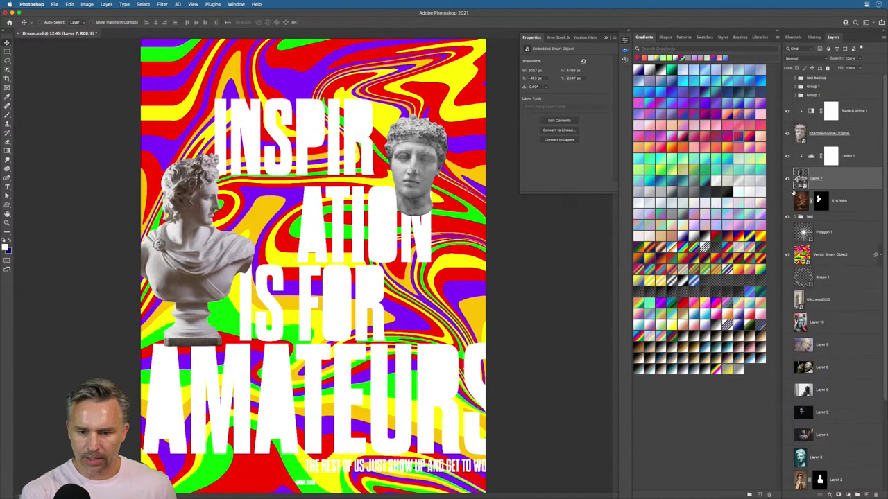
{"action": "left_click", "coordinate": [796, 217]}
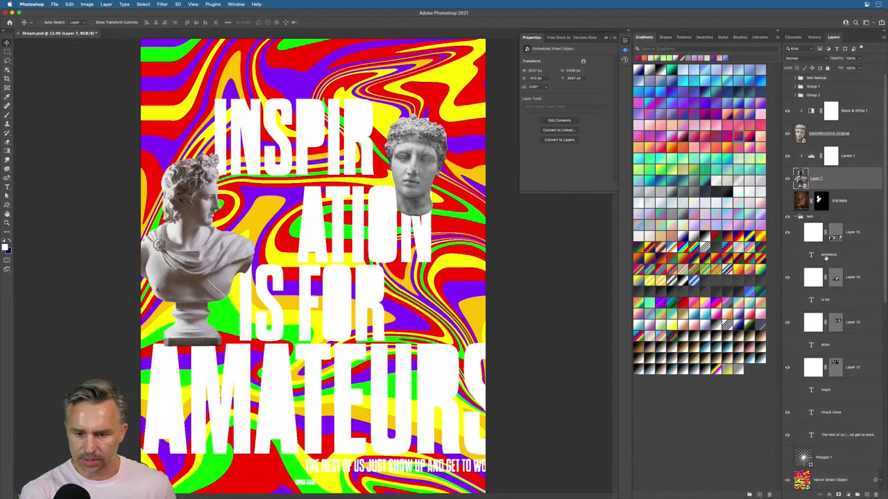
{"action": "left_click", "coordinate": [865, 238]}
{"action": "left_click", "coordinate": [845, 281]}
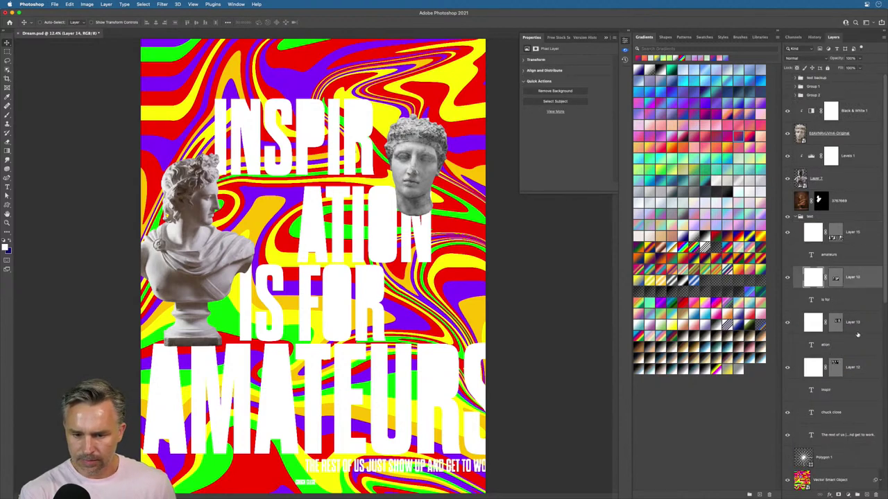
{"action": "left_click", "coordinate": [821, 329]}
{"action": "left_click", "coordinate": [843, 375]}
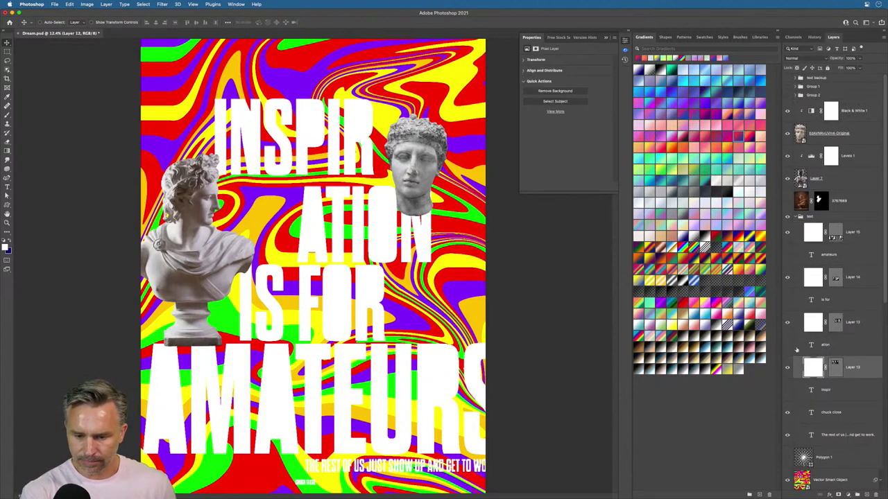
Step: Select the INSPIR and ATION layers together and toggle ATION's visibility to check it
{"action": "left_click", "coordinate": [848, 326], "text": "shift"}
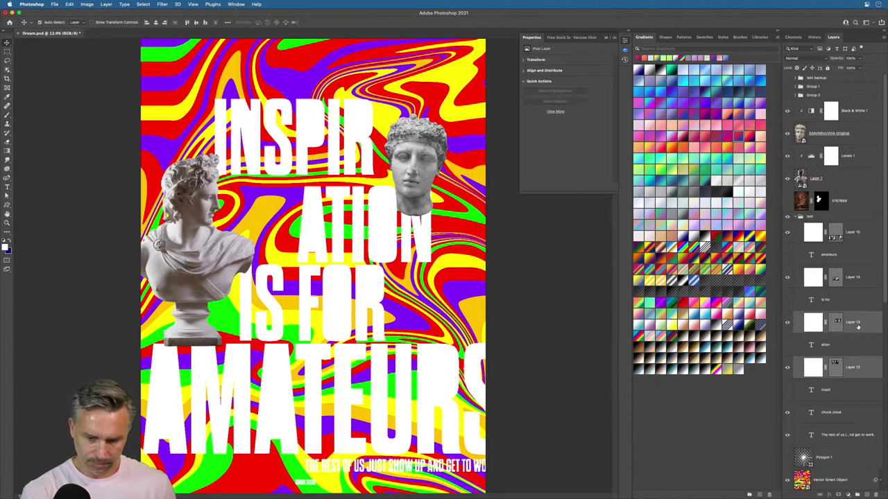
{"action": "key", "text": "super+t"}
{"action": "key", "text": "Escape"}
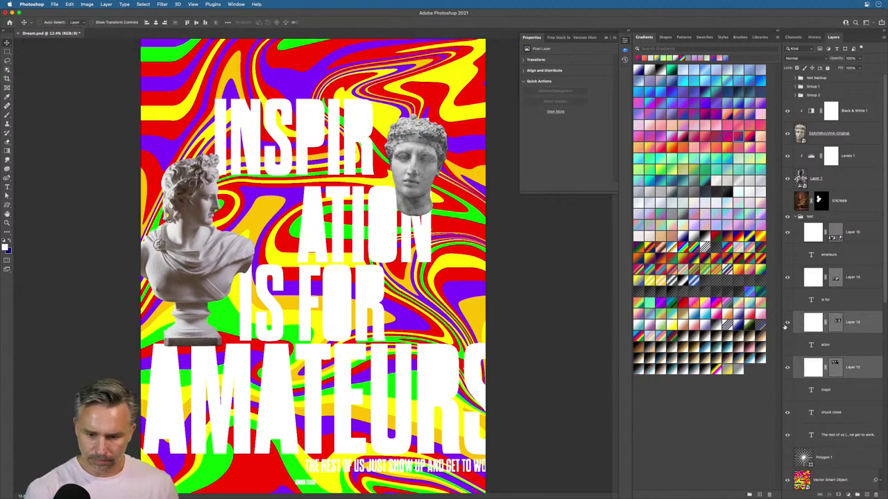
{"action": "left_click", "coordinate": [786, 323]}
{"action": "left_click", "coordinate": [787, 323]}
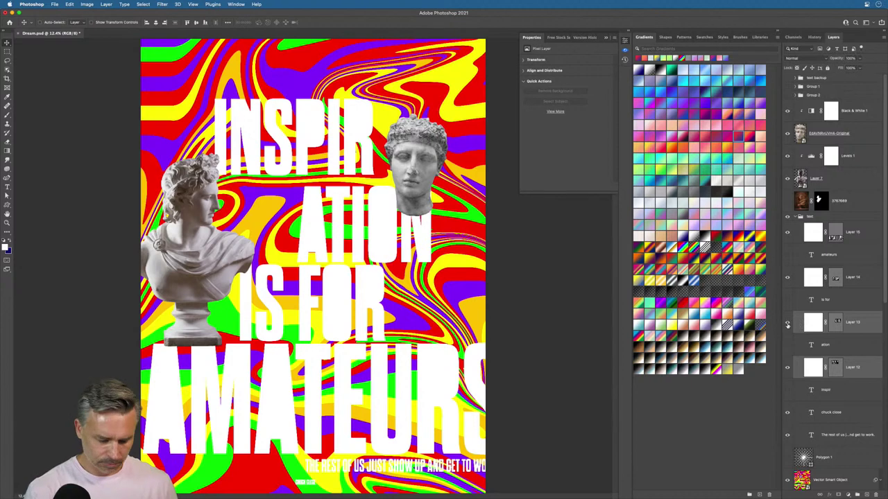
Step: Scale both words to 120% width and height and move them higher
{"action": "key", "text": "super+t"}
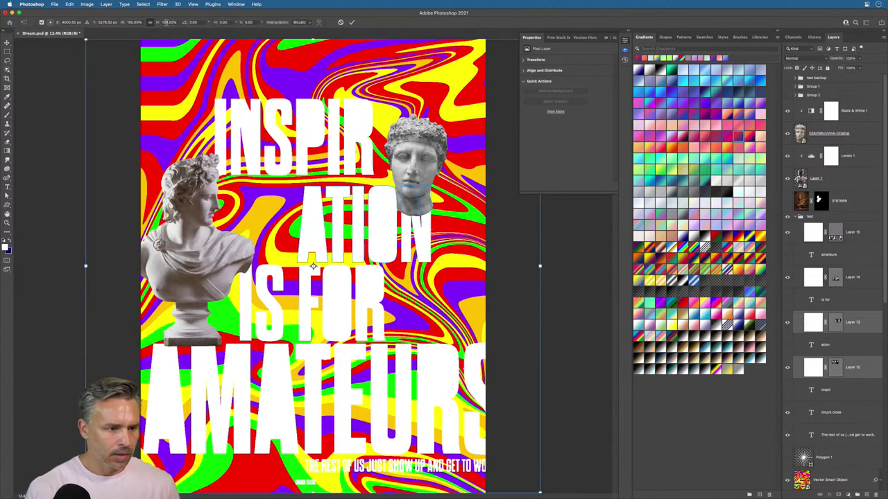
{"action": "left_click", "coordinate": [169, 21]}
{"action": "type", "text": "120"}
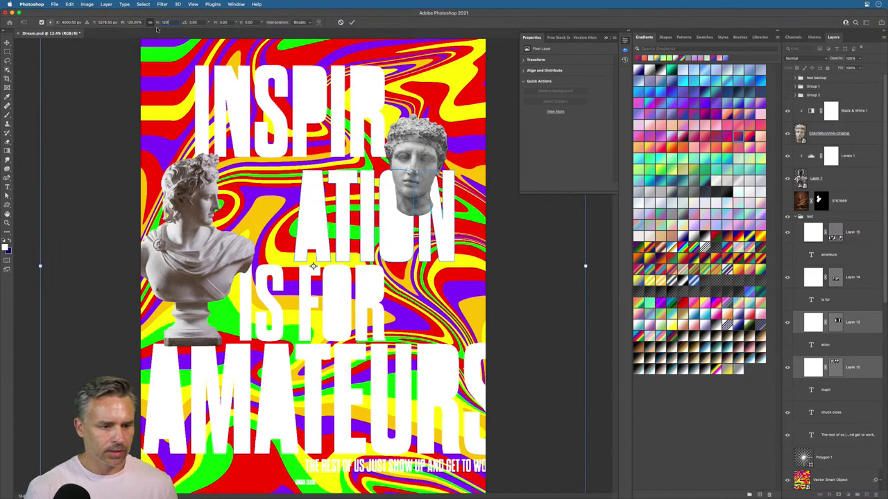
{"action": "key", "text": "Tab"}
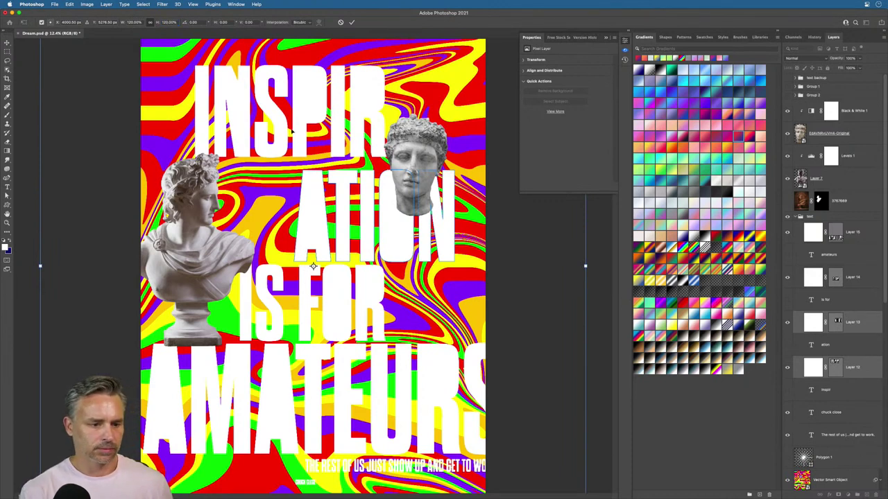
{"action": "left_click_drag", "start_coordinate": [299, 117], "coordinate": [301, 122]}
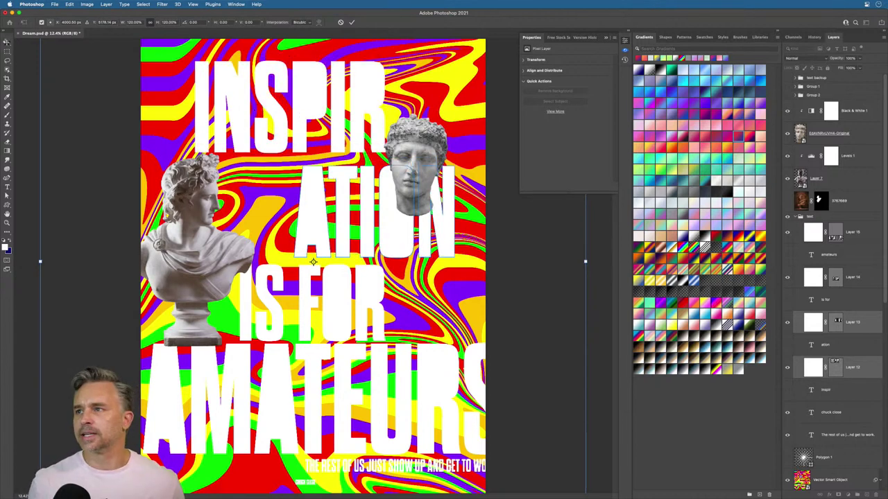
{"action": "key", "text": "Return"}
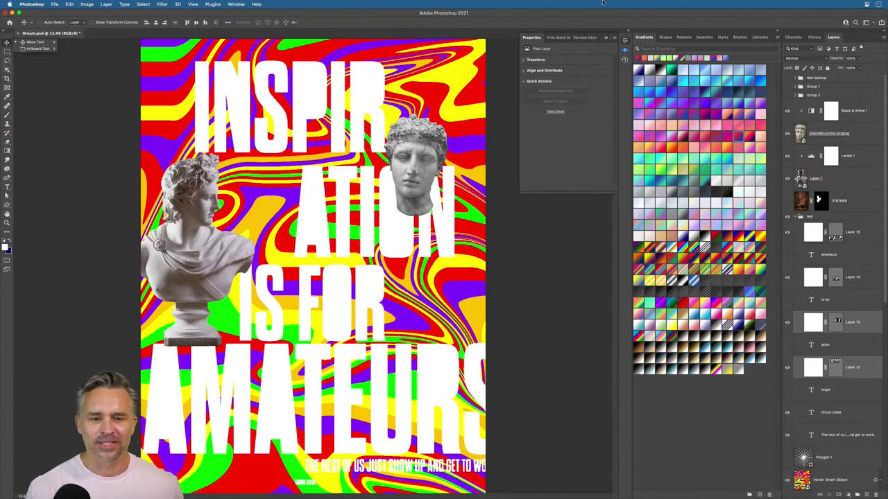
Step: Collapse the Properties/Free Stock/Version History panel group and check the view by zooming out and in
{"action": "left_click", "coordinate": [605, 38]}
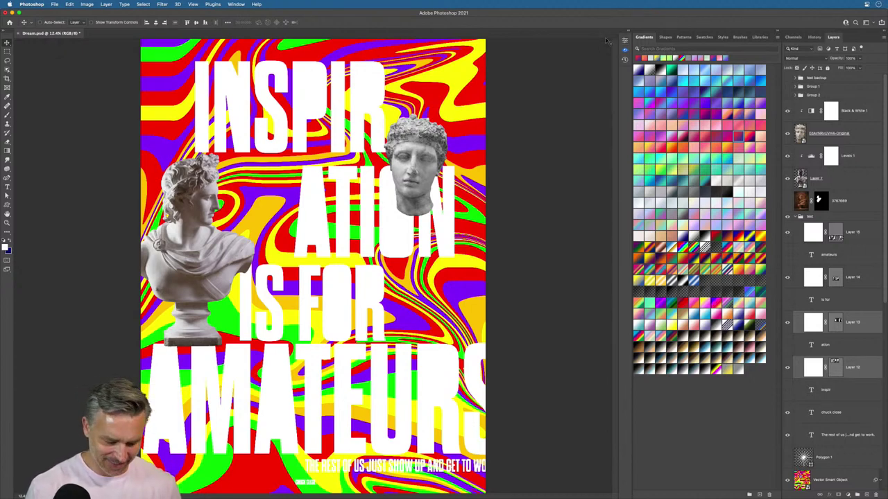
{"action": "key", "text": "super+minus"}
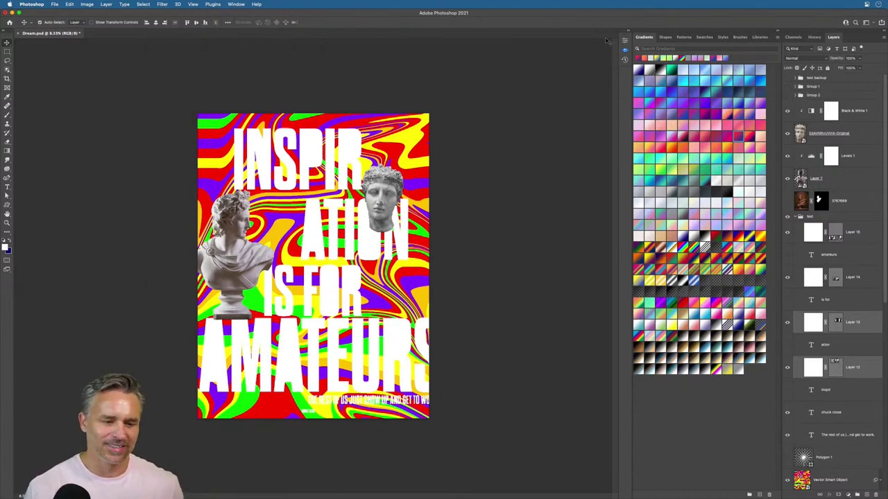
{"action": "key", "text": "super+plus"}
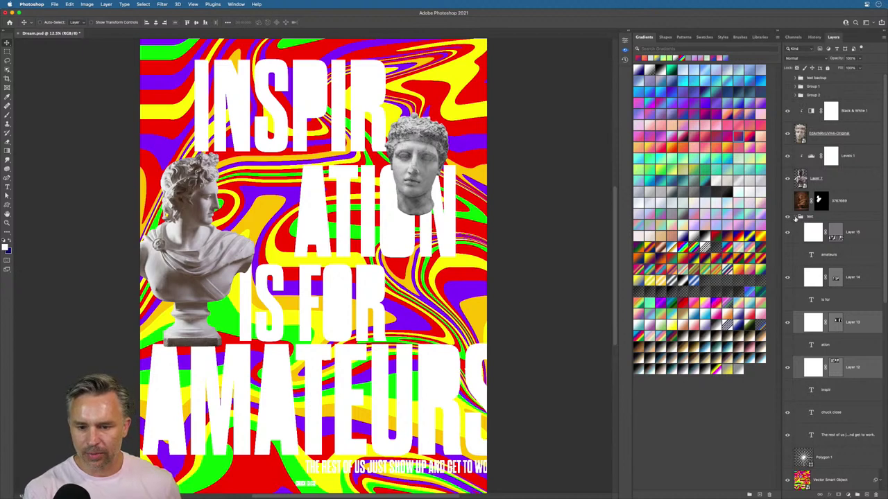
Step: Collapse the text group and add a new layer above the swirl Vector Smart Object
{"action": "left_click", "coordinate": [797, 217]}
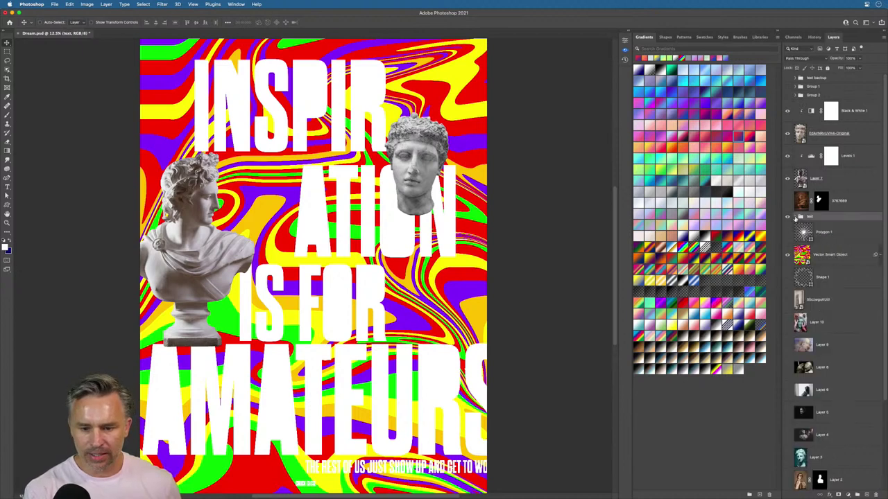
{"action": "left_click", "coordinate": [835, 257]}
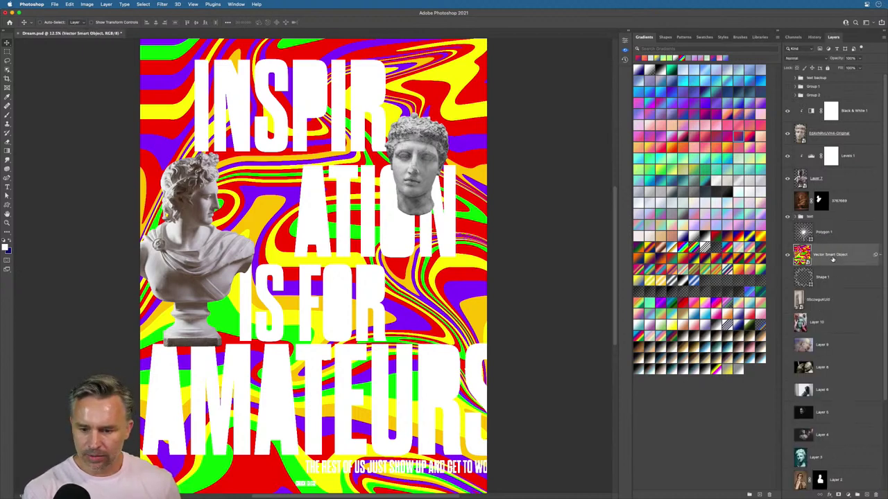
{"action": "left_click", "coordinate": [866, 494]}
Step: Sample purple from the swirls, paint it around AMATEURS, and set layer opacity to 87%
{"action": "key", "text": "b"}
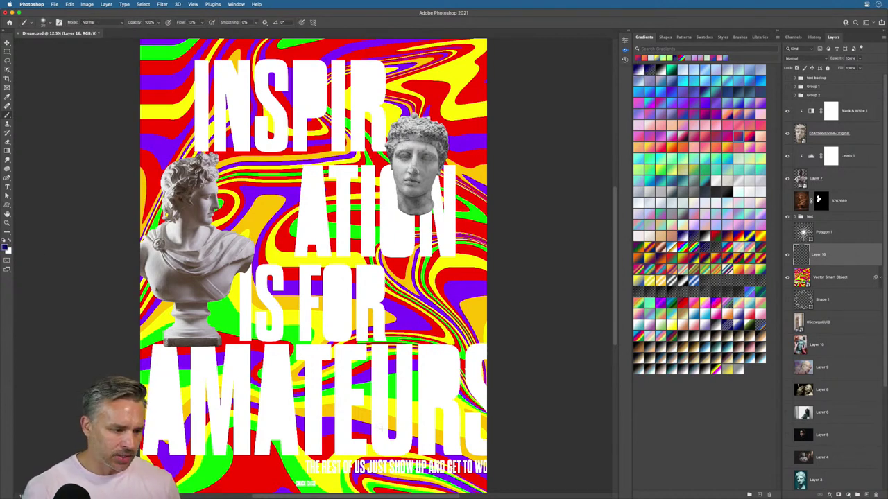
{"action": "key", "text": "x"}
{"action": "key", "text": "i"}
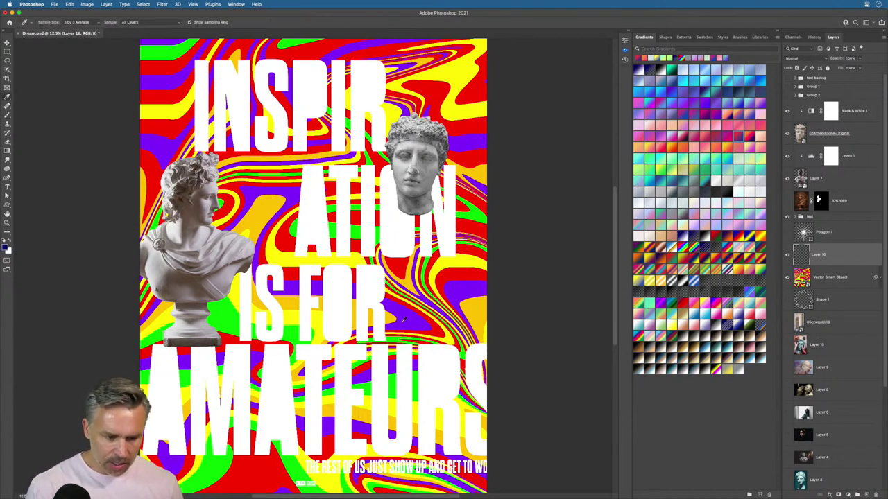
{"action": "left_click", "coordinate": [401, 323]}
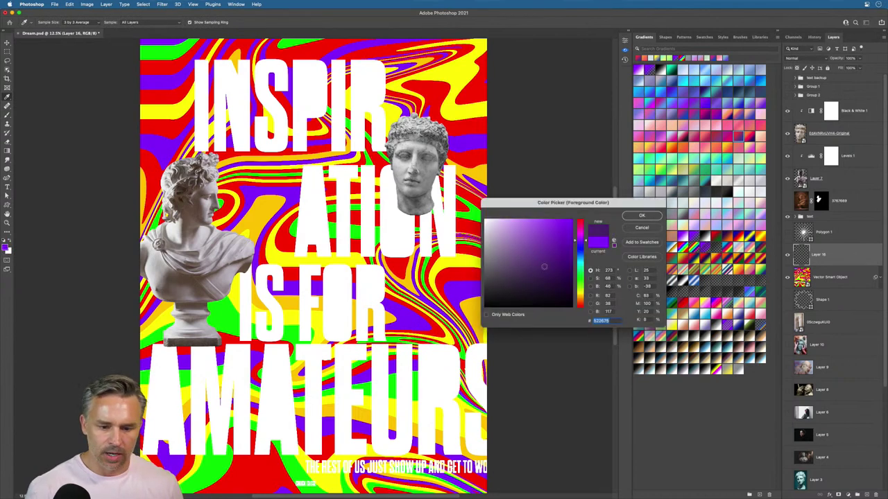
{"action": "key", "text": "b"}
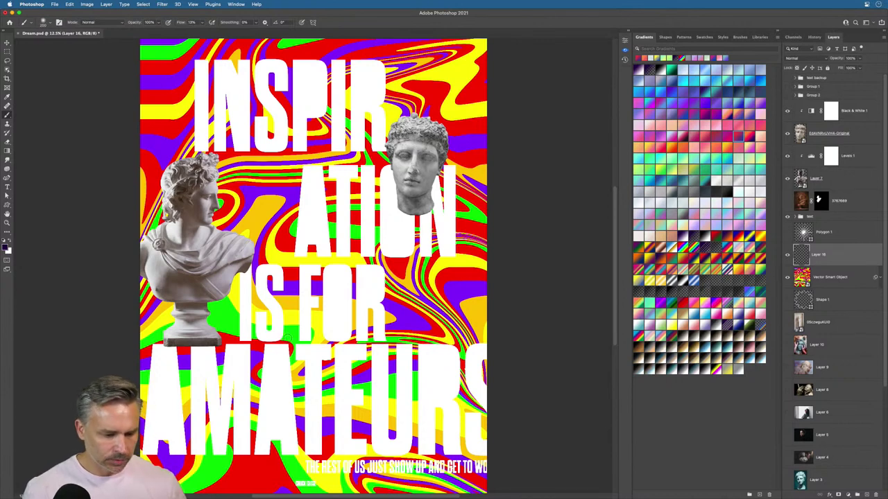
{"action": "key", "text": "bracketright"}
{"action": "key", "text": "bracketright"}
{"action": "key", "text": "bracketright"}
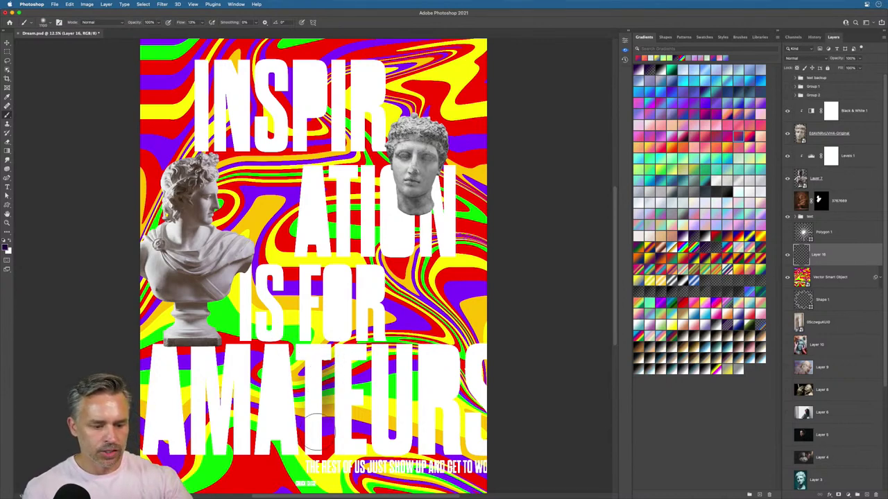
{"action": "left_click_drag", "start_coordinate": [316, 427], "coordinate": [345, 397]}
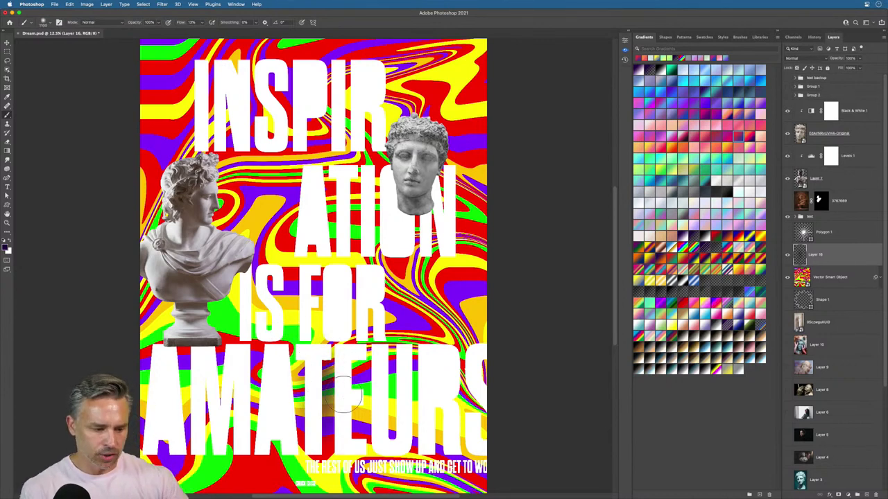
{"action": "left_click_drag", "start_coordinate": [374, 361], "coordinate": [408, 380]}
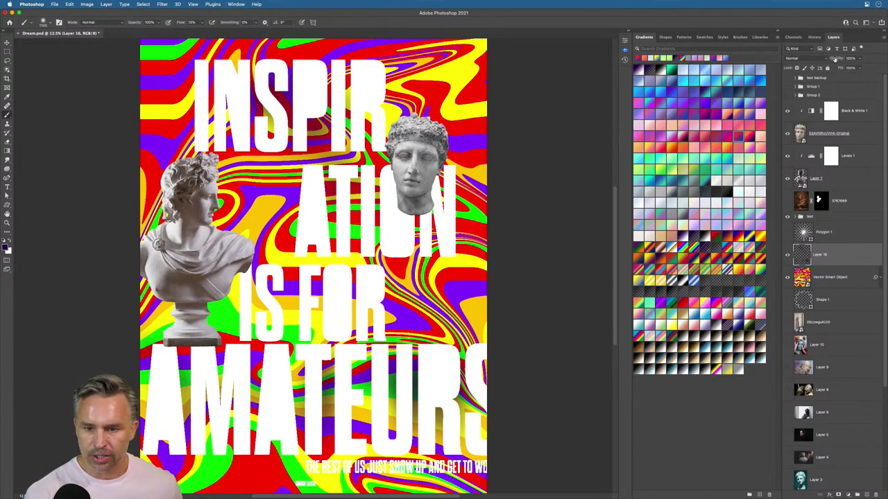
{"action": "left_click_drag", "start_coordinate": [836, 59], "coordinate": [823, 59]}
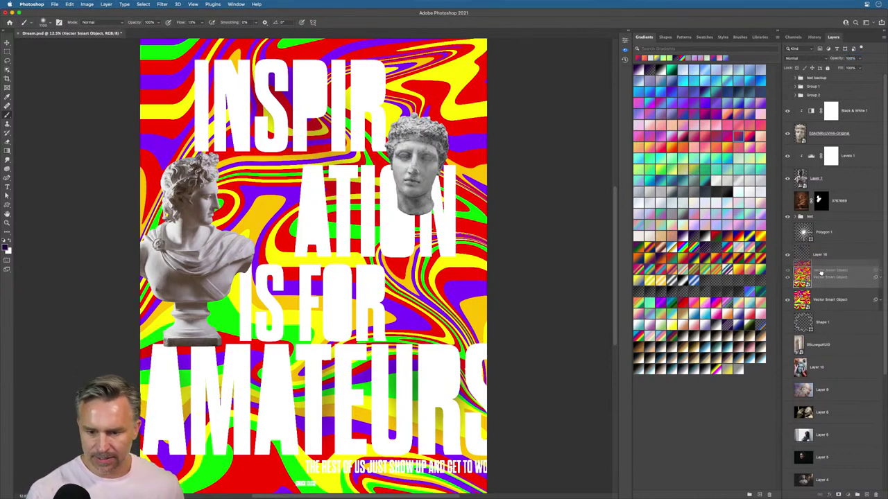
Step: Duplicate the swirl layer, move the copy above the text group, and set 57% opacity
{"action": "left_click_drag", "start_coordinate": [820, 274], "coordinate": [819, 251]}
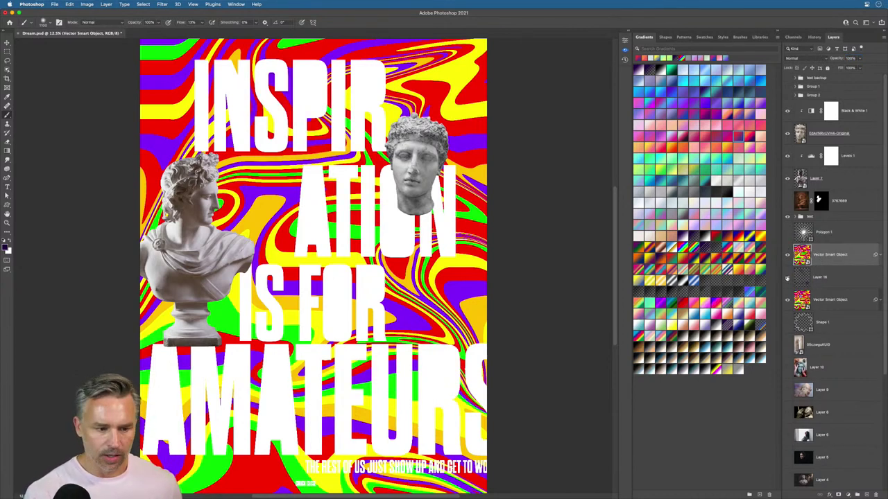
{"action": "left_click_drag", "start_coordinate": [827, 255], "coordinate": [826, 212]}
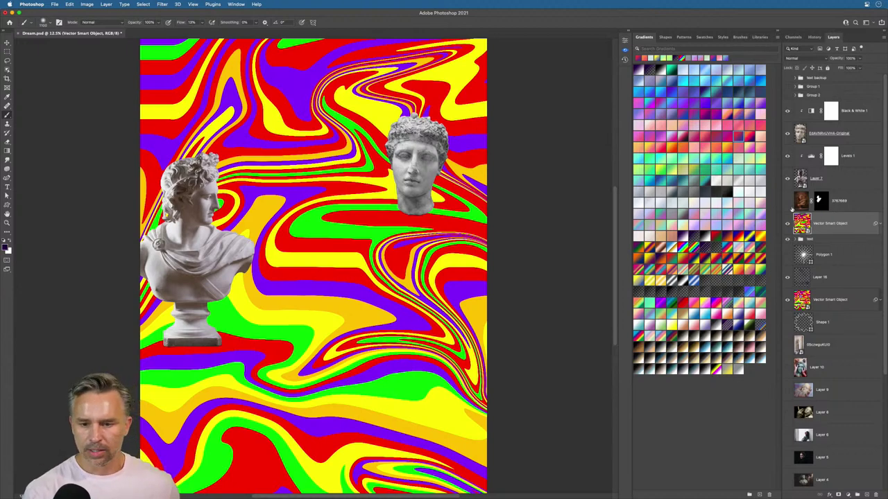
{"action": "left_click_drag", "start_coordinate": [835, 58], "coordinate": [824, 59]}
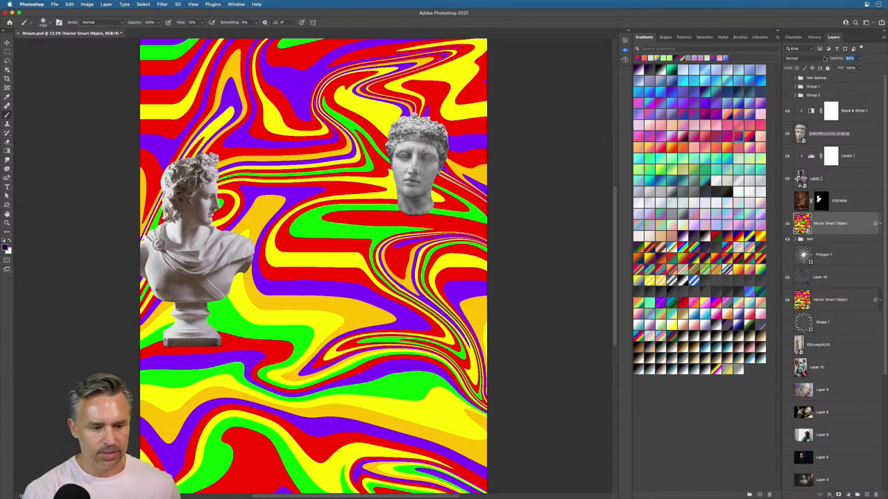
{"action": "type", "text": "57"}
{"action": "key", "text": "Return"}
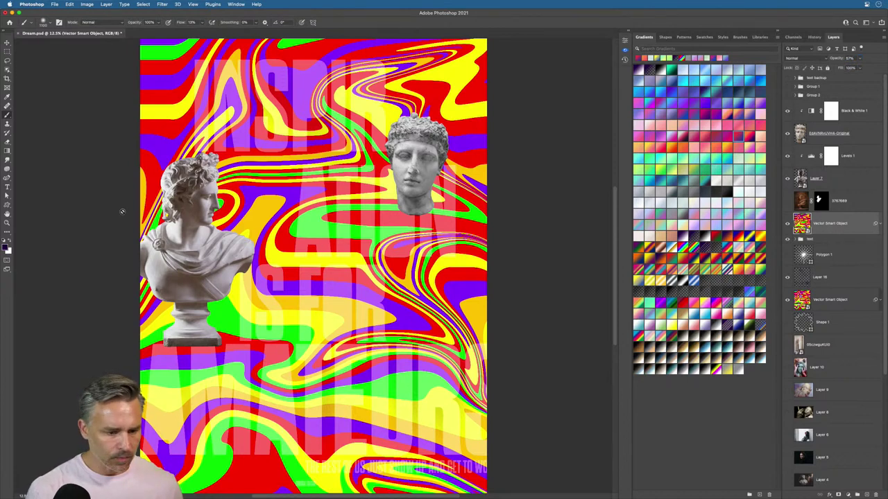
Step: Choose the Magic Wand and set the swirl copy's opacity to 24%
{"action": "left_click", "coordinate": [7, 70]}
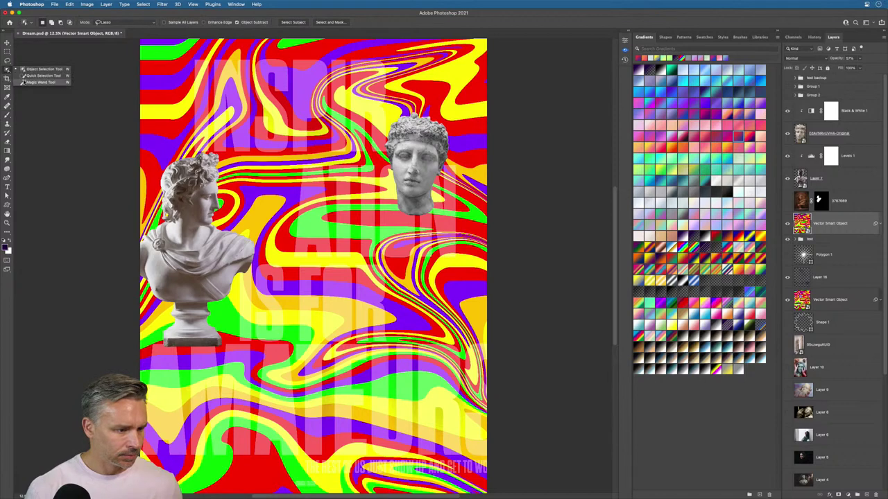
{"action": "left_click", "coordinate": [41, 82]}
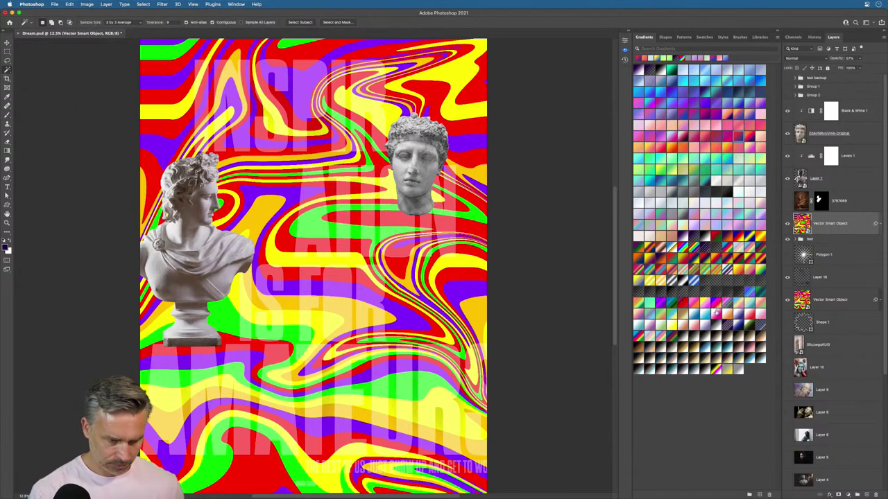
{"action": "left_click", "coordinate": [840, 59]}
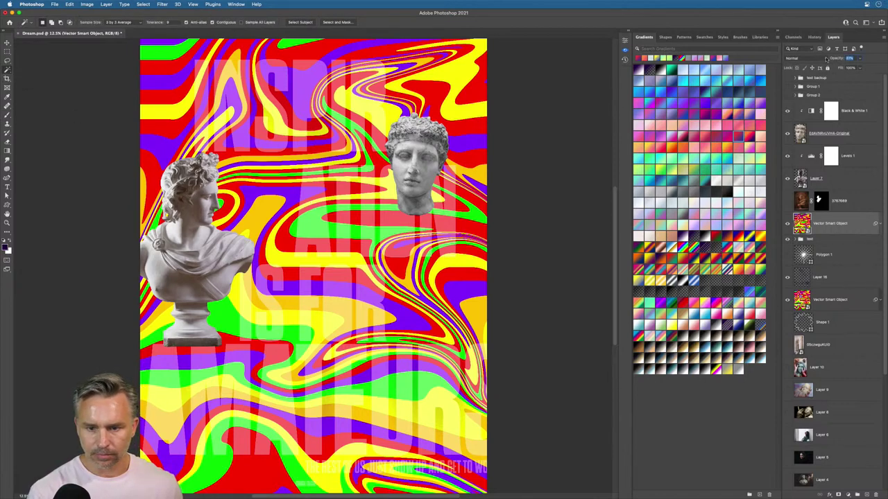
{"action": "type", "text": "85"}
{"action": "key", "text": "Return"}
{"action": "type", "text": "100"}
{"action": "key", "text": "Return"}
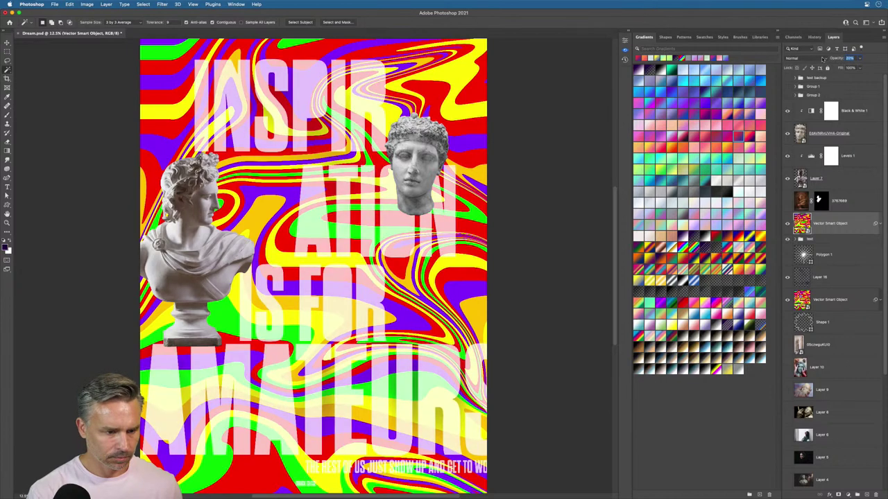
{"action": "type", "text": "24"}
{"action": "key", "text": "Return"}
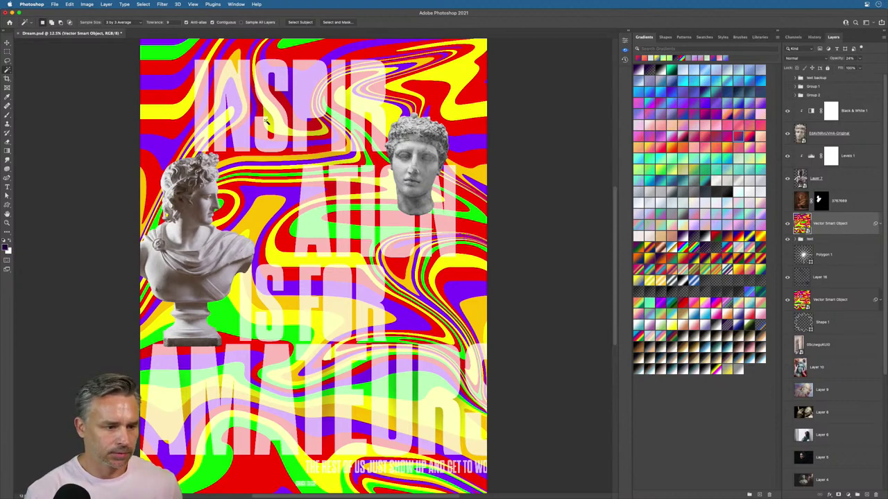
Step: Select a green band and a longer swirl band, then mask the overlay to them
{"action": "left_click", "coordinate": [283, 59]}
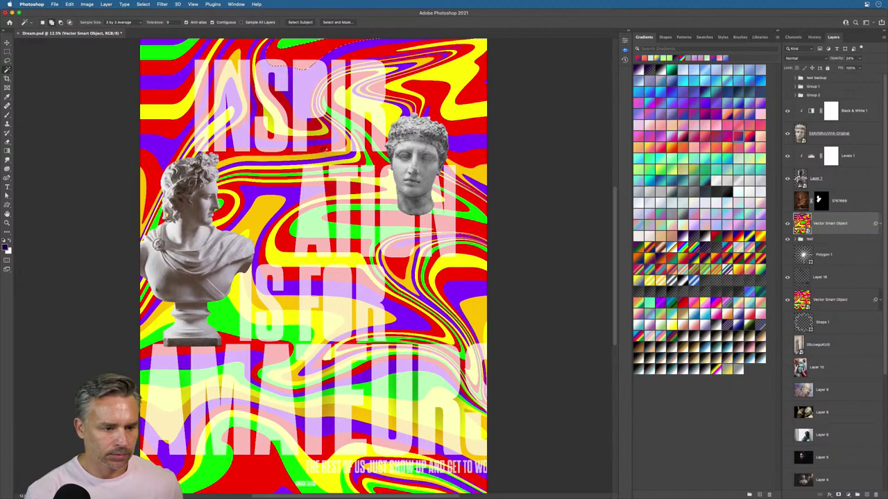
{"action": "left_click", "coordinate": [326, 151], "text": "shift"}
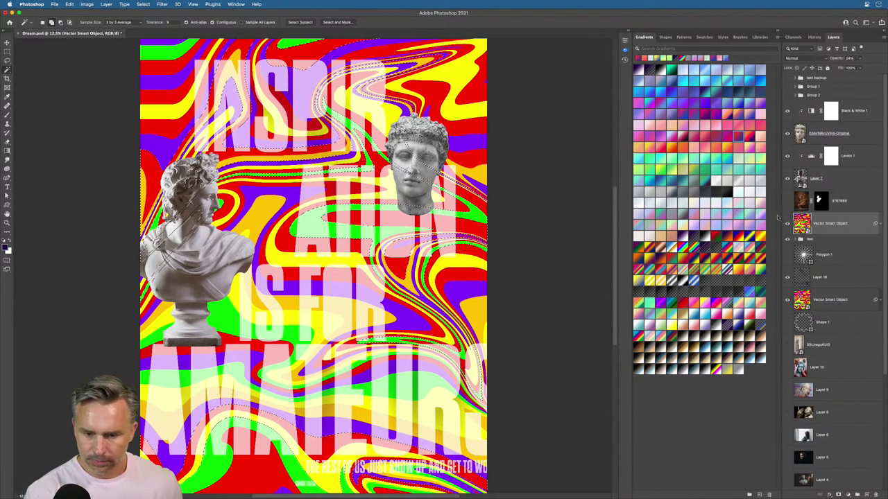
{"action": "left_click", "coordinate": [838, 494]}
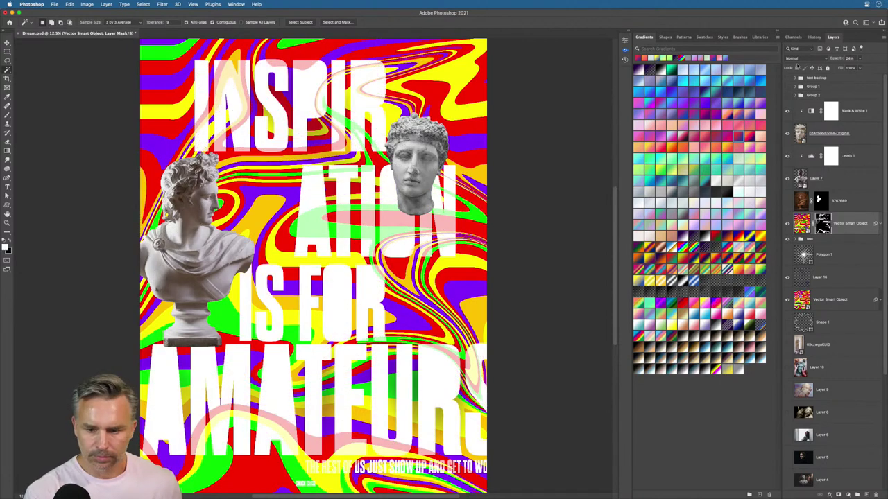
Step: Set the swirl overlay to 100% opacity and add a new layer above the text group
{"action": "left_click_drag", "start_coordinate": [835, 60], "coordinate": [867, 60]}
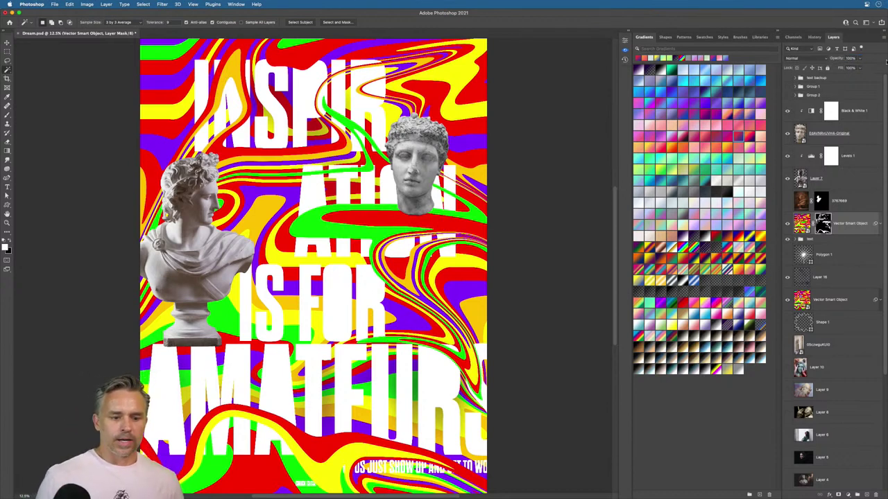
{"action": "left_click", "coordinate": [835, 239]}
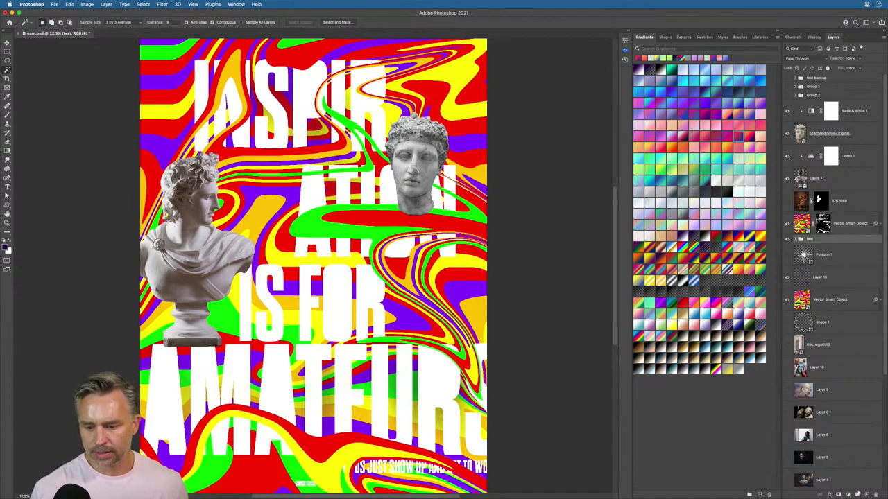
{"action": "left_click", "coordinate": [858, 494]}
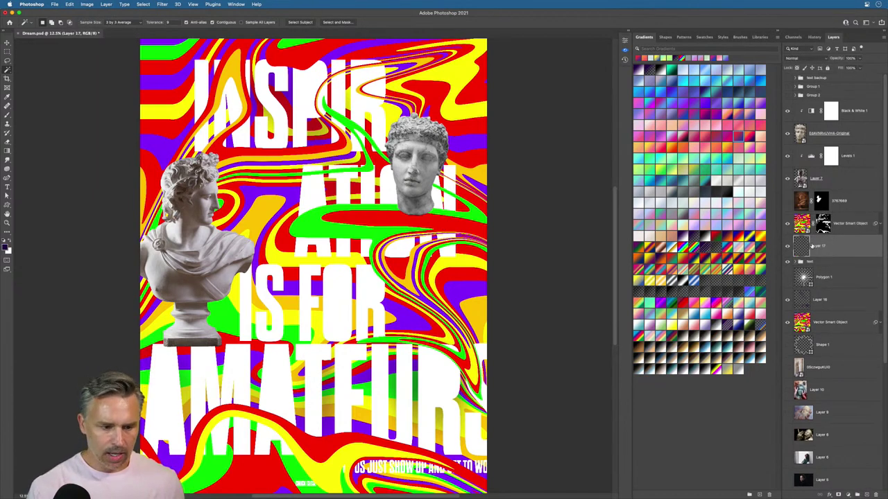
Step: Brush soft white over the INSPIR, ATION and AMA letters, then expand the text group
{"action": "key", "text": "b"}
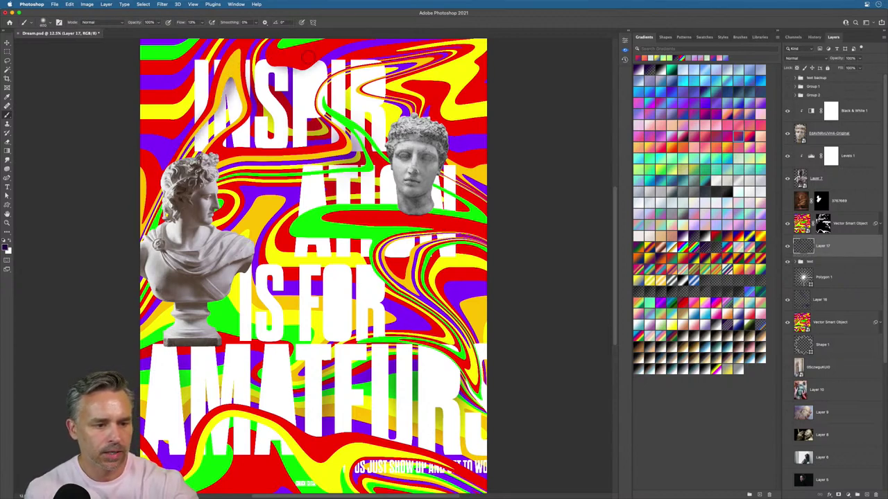
{"action": "mouse_move", "coordinate": [324, 97]}
{"action": "left_mouse_down"}
{"action": "mouse_move", "coordinate": [372, 67]}
{"action": "mouse_move", "coordinate": [359, 96]}
{"action": "left_mouse_up"}
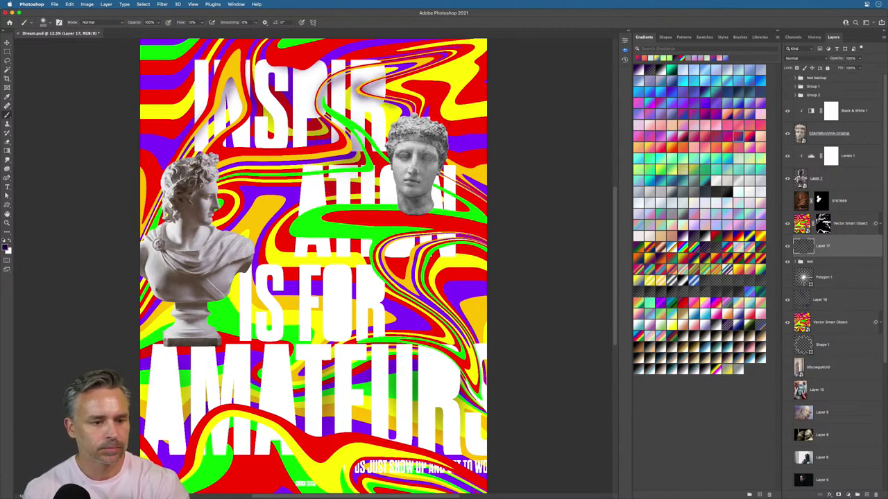
{"action": "mouse_move", "coordinate": [301, 220]}
{"action": "left_mouse_down"}
{"action": "mouse_move", "coordinate": [374, 226]}
{"action": "mouse_move", "coordinate": [326, 229]}
{"action": "mouse_move", "coordinate": [270, 211]}
{"action": "mouse_move", "coordinate": [273, 223]}
{"action": "mouse_move", "coordinate": [357, 242]}
{"action": "mouse_move", "coordinate": [394, 225]}
{"action": "mouse_move", "coordinate": [379, 317]}
{"action": "mouse_move", "coordinate": [372, 281]}
{"action": "mouse_move", "coordinate": [372, 273]}
{"action": "mouse_move", "coordinate": [406, 305]}
{"action": "left_mouse_up"}
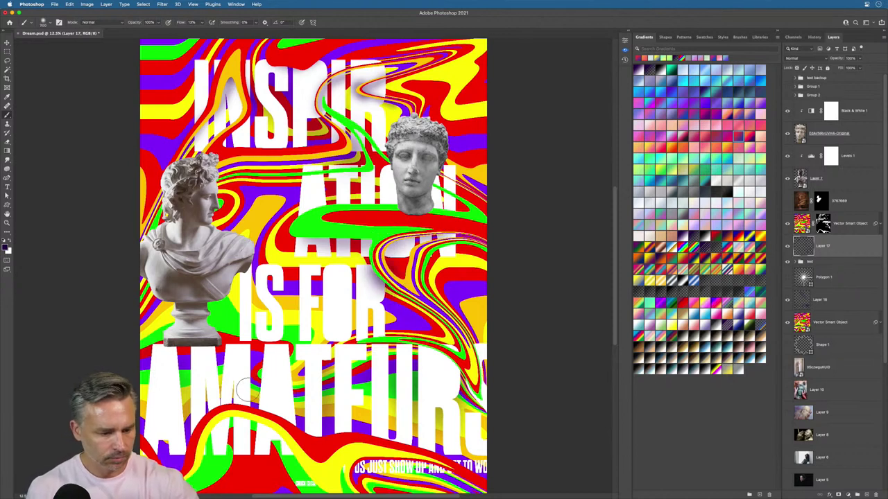
{"action": "mouse_move", "coordinate": [207, 429]}
{"action": "left_mouse_down"}
{"action": "mouse_move", "coordinate": [297, 447]}
{"action": "mouse_move", "coordinate": [247, 412]}
{"action": "mouse_move", "coordinate": [179, 446]}
{"action": "mouse_move", "coordinate": [248, 431]}
{"action": "mouse_move", "coordinate": [319, 446]}
{"action": "mouse_move", "coordinate": [416, 444]}
{"action": "left_mouse_up"}
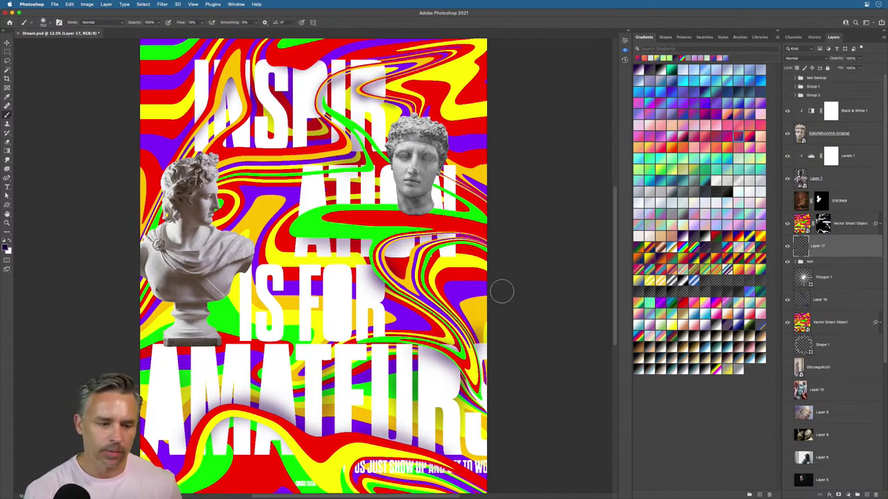
{"action": "key", "text": "v"}
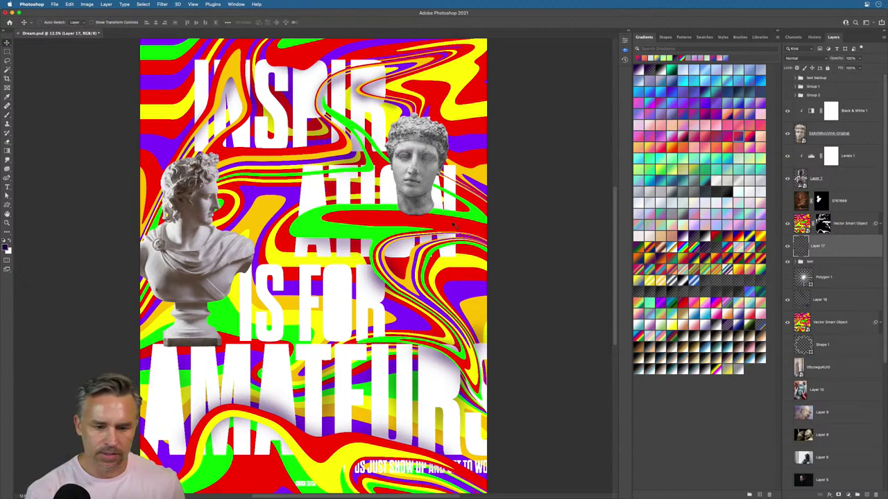
{"action": "left_click", "coordinate": [798, 262]}
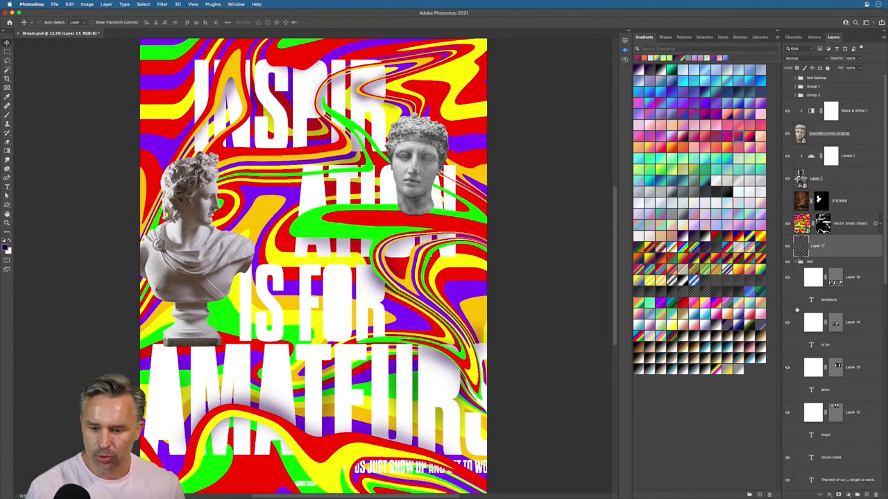
Step: Shift the ATION line left and move the small head statue up and right
{"action": "left_click", "coordinate": [820, 366]}
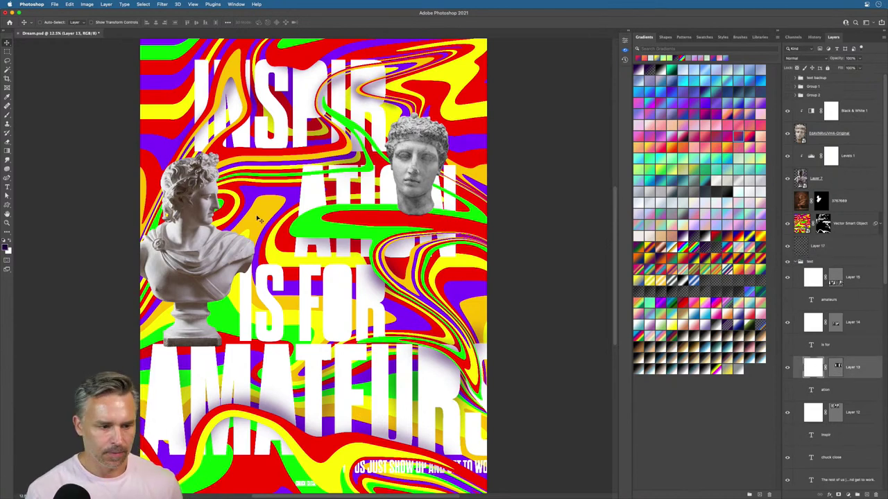
{"action": "left_click_drag", "start_coordinate": [315, 206], "coordinate": [293, 206]}
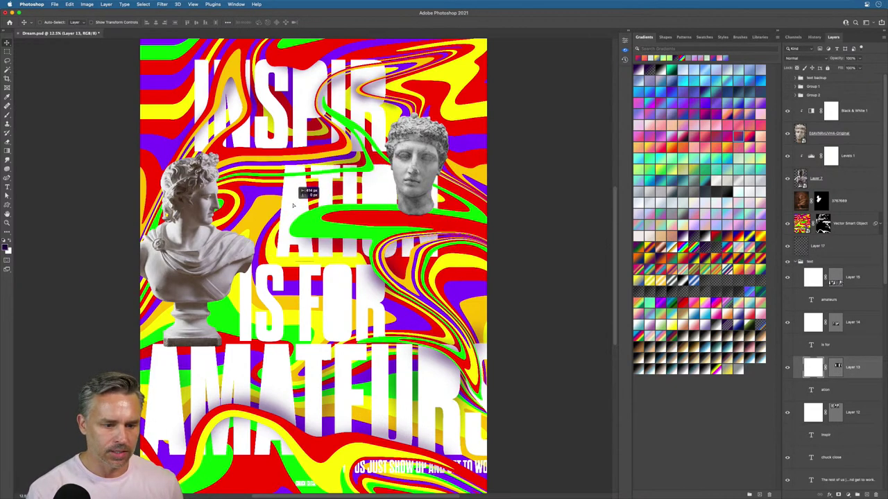
{"action": "left_click", "coordinate": [408, 170], "text": "super"}
{"action": "left_click_drag", "start_coordinate": [408, 170], "coordinate": [430, 132]}
Step: Restack the head statue beneath the swirl overlay, undoing one misplaced move
{"action": "left_click_drag", "start_coordinate": [822, 134], "coordinate": [837, 228]}
{"action": "left_click_drag", "start_coordinate": [383, 118], "coordinate": [381, 118]}
{"action": "key", "text": "ctrl+z"}
{"action": "left_click_drag", "start_coordinate": [839, 133], "coordinate": [836, 241]}
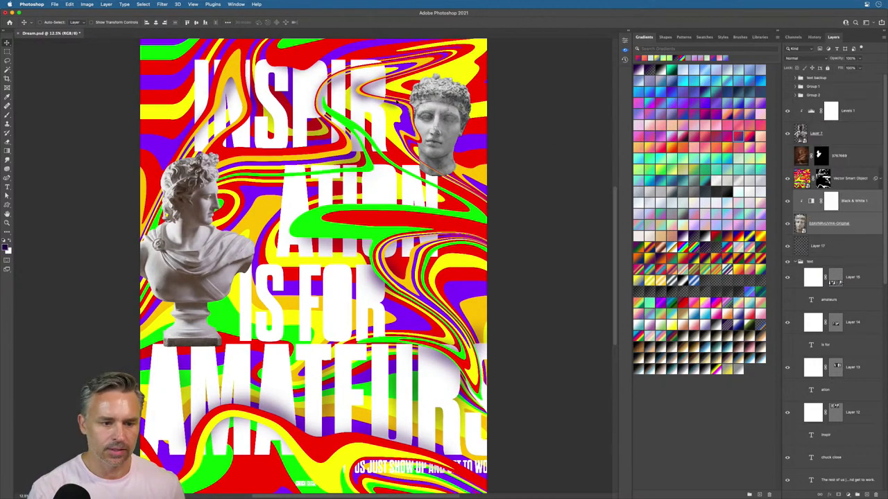
Step: Move the large bust and its Levels adjustment lower in the stack and down the poster
{"action": "left_click", "coordinate": [842, 139]}
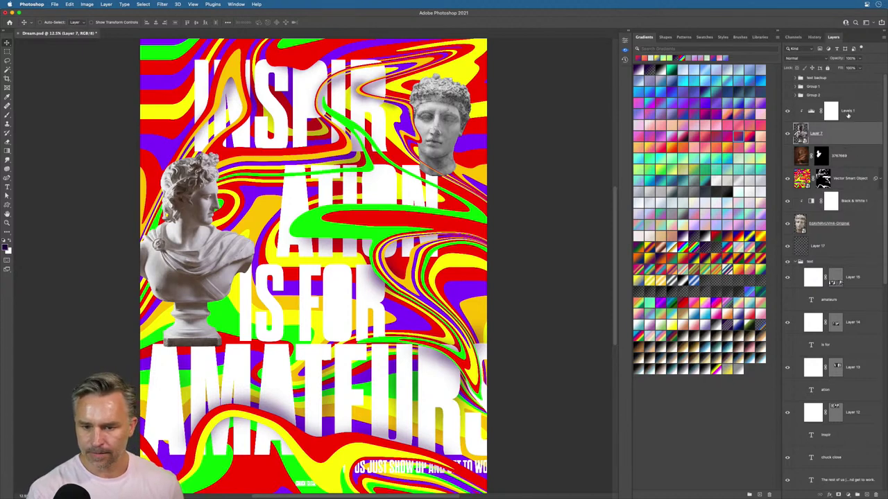
{"action": "left_click", "coordinate": [849, 115], "text": "shift"}
{"action": "left_click_drag", "start_coordinate": [831, 139], "coordinate": [836, 245]}
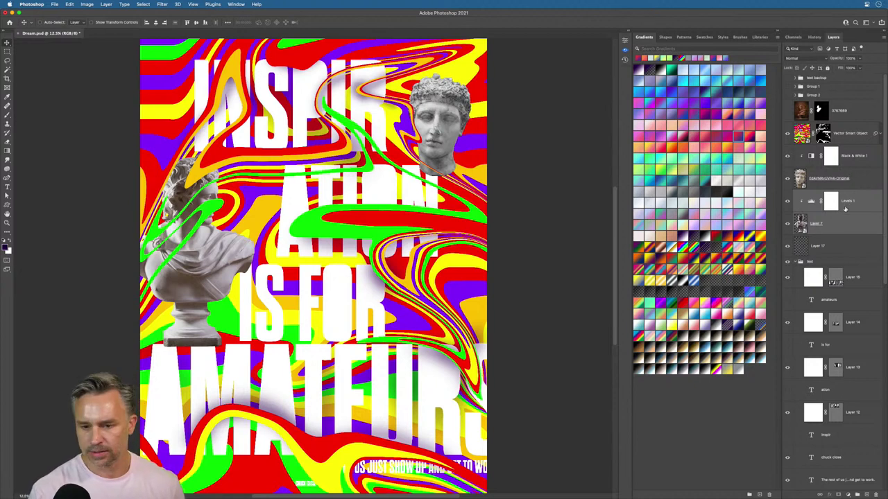
{"action": "left_click_drag", "start_coordinate": [850, 155], "coordinate": [843, 122]}
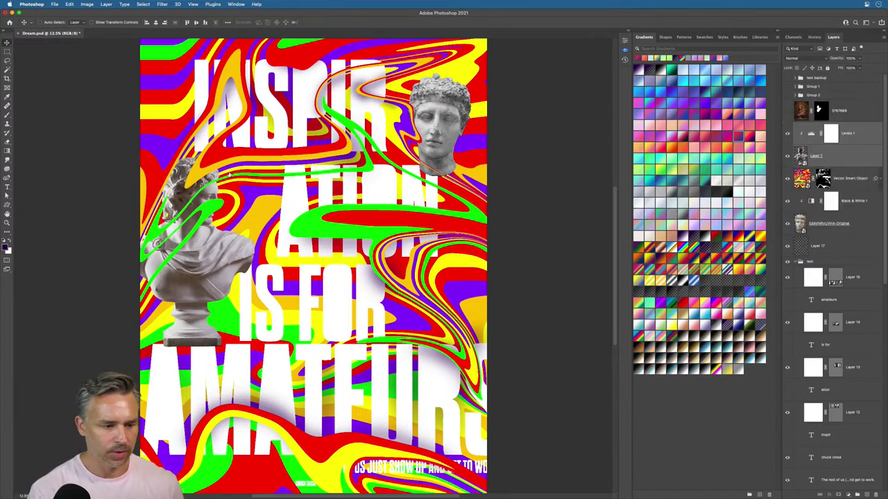
{"action": "left_click_drag", "start_coordinate": [159, 233], "coordinate": [159, 262]}
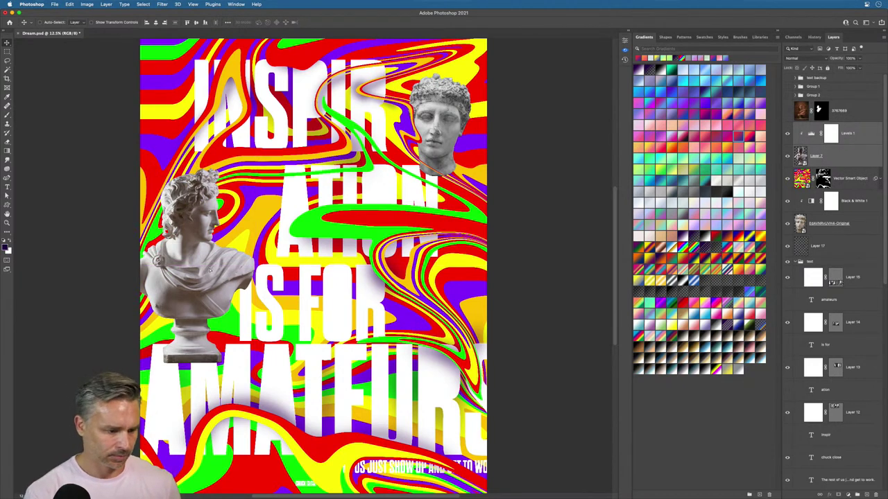
{"action": "left_click_drag", "start_coordinate": [158, 324], "coordinate": [163, 358]}
{"action": "left_click_drag", "start_coordinate": [844, 161], "coordinate": [834, 291]}
{"action": "left_click", "coordinate": [795, 262]}
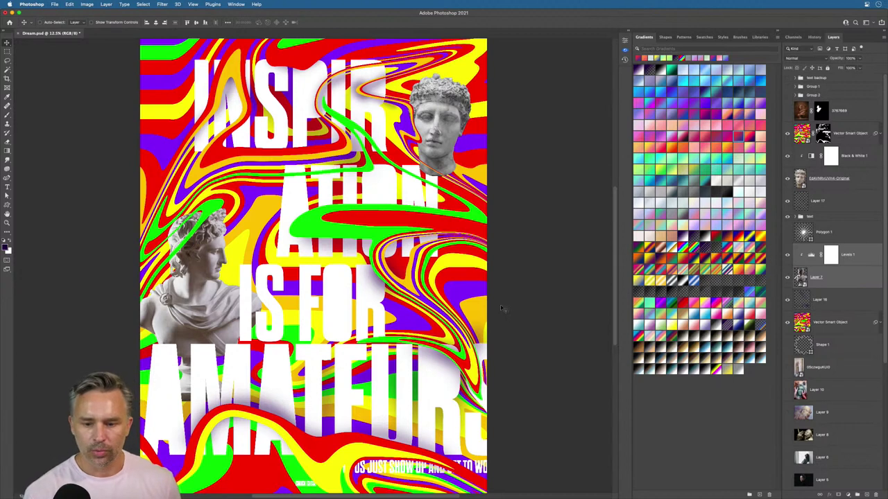
Step: Place Layer 17 above Black & White 1, set brush Flow to 6%, and open adjustments for the swirl layer
{"action": "left_click", "coordinate": [820, 201]}
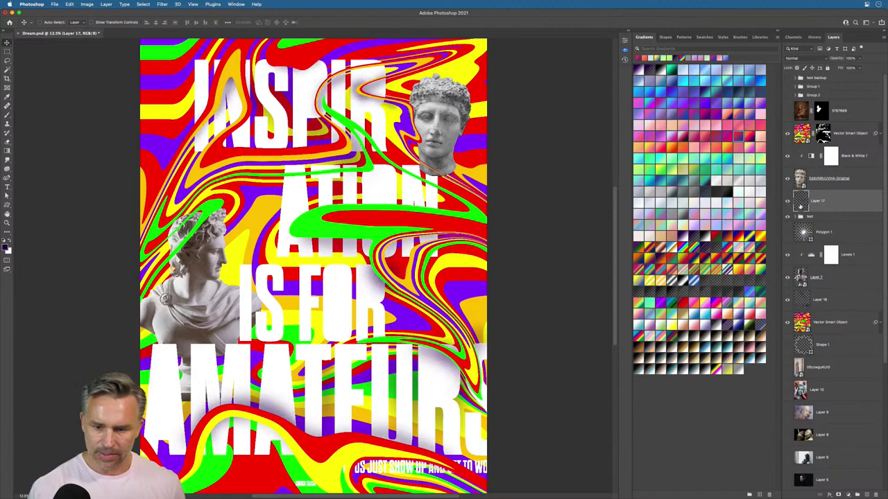
{"action": "left_click_drag", "start_coordinate": [800, 205], "coordinate": [805, 154]}
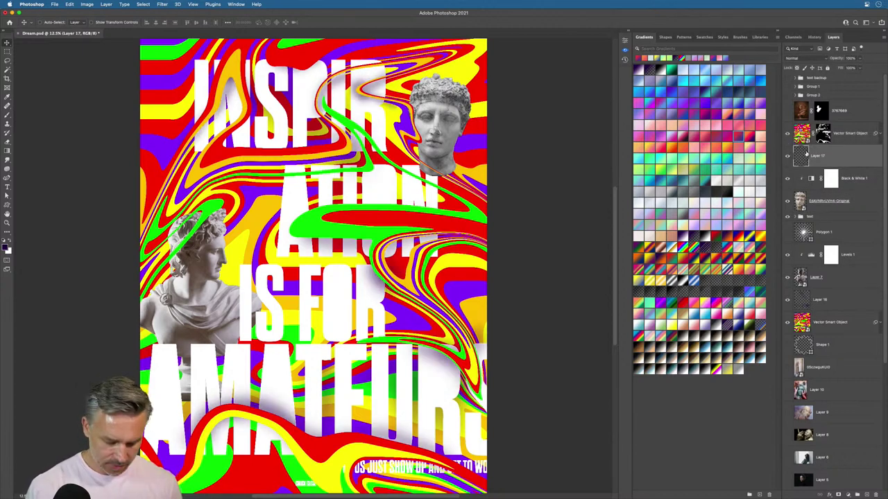
{"action": "key", "text": "b"}
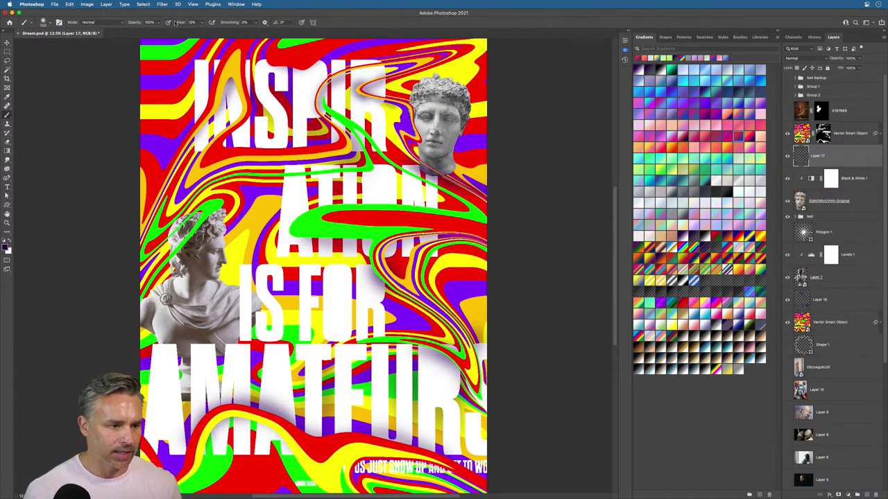
{"action": "left_click_drag", "start_coordinate": [181, 22], "coordinate": [176, 21]}
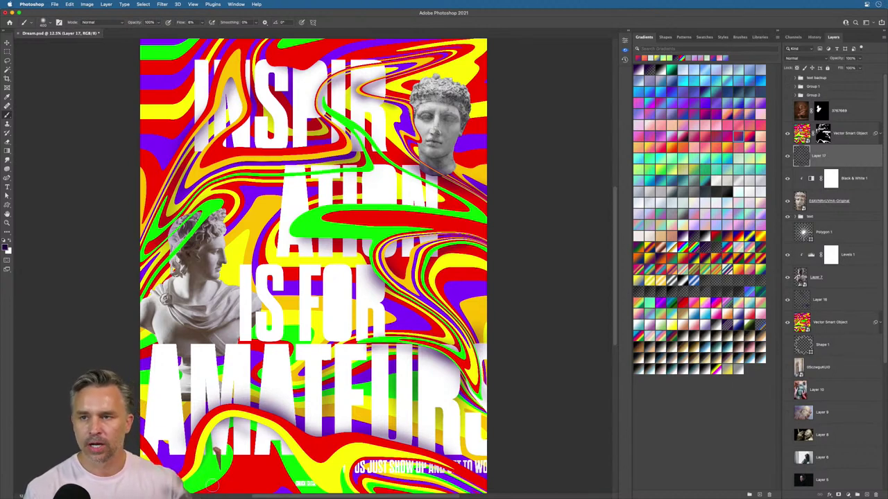
{"action": "left_click", "coordinate": [845, 322]}
{"action": "left_click", "coordinate": [847, 495]}
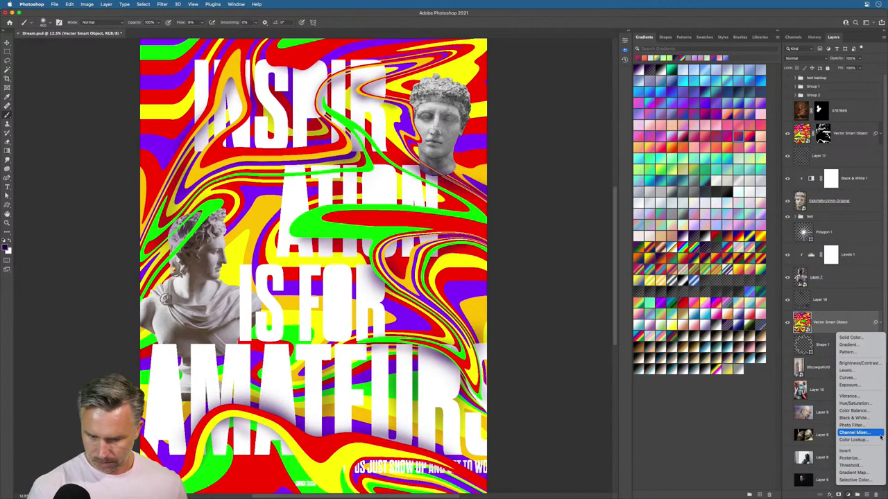
Step: Set the white paint Layer 17 to 83% opacity and bring the Properties panel back
{"action": "left_click", "coordinate": [879, 473]}
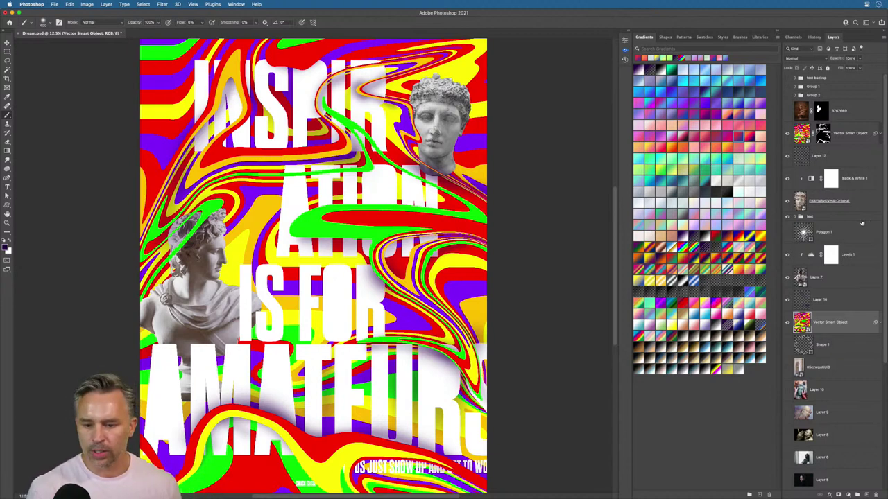
{"action": "left_click", "coordinate": [838, 164]}
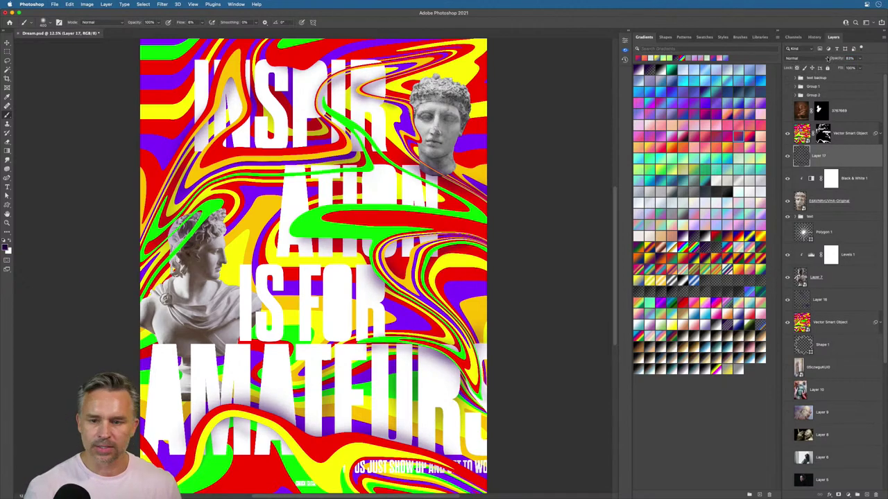
{"action": "key", "text": "super+minus"}
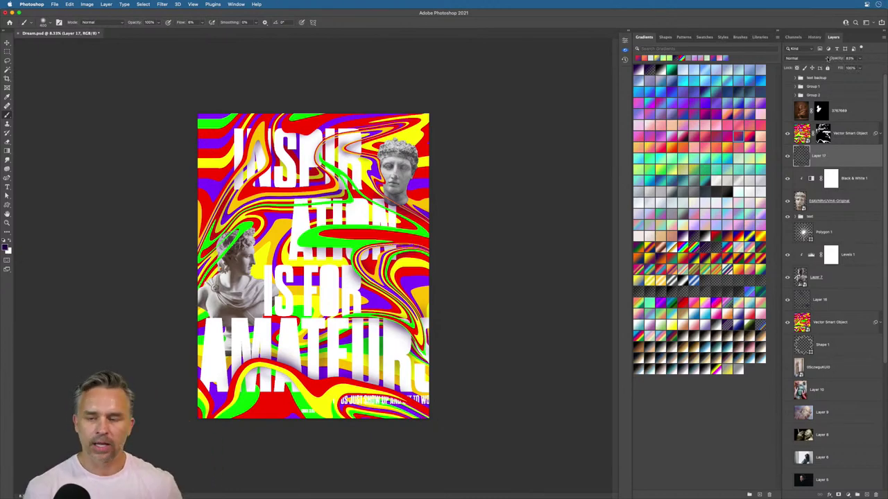
{"action": "key", "text": "super+equal"}
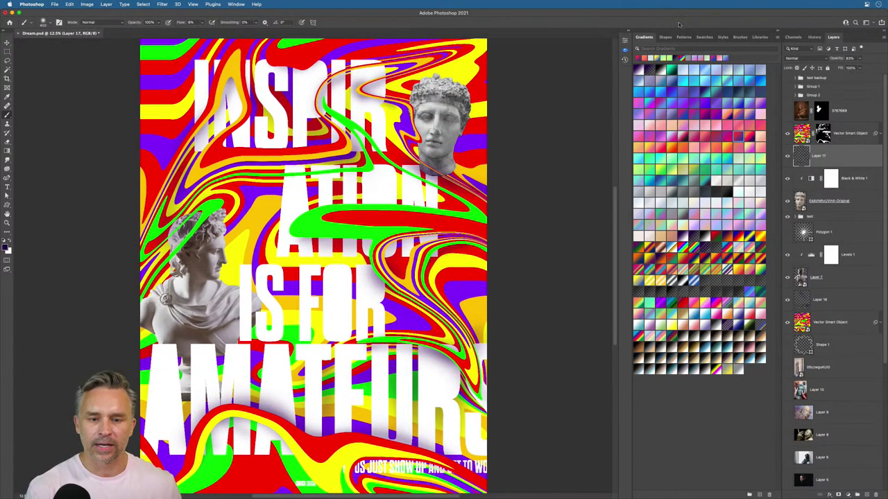
{"action": "left_click", "coordinate": [627, 29]}
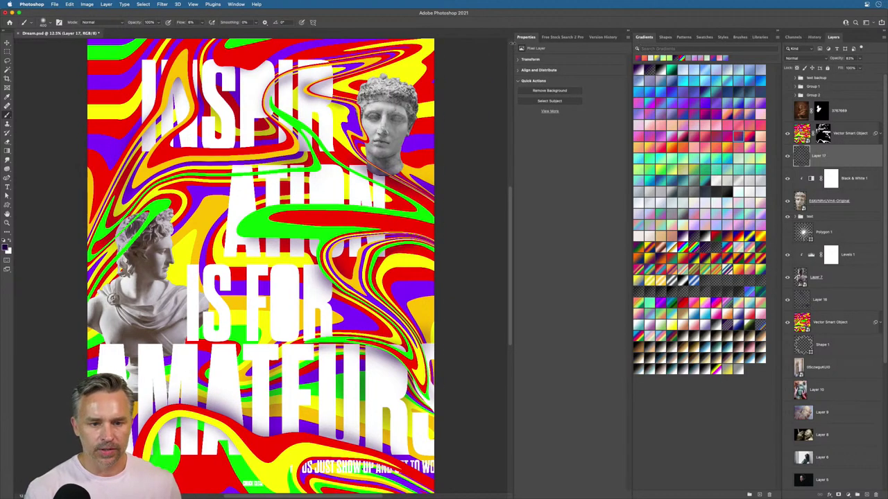
Step: Search all Creative Cloud libraries for a paintbrush ('pembro'), then clear that search
{"action": "left_click", "coordinate": [758, 37]}
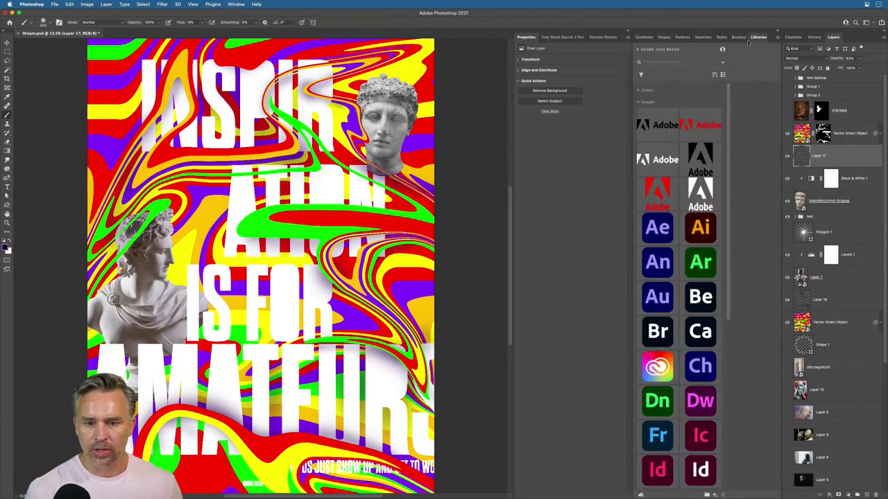
{"action": "left_click", "coordinate": [636, 49]}
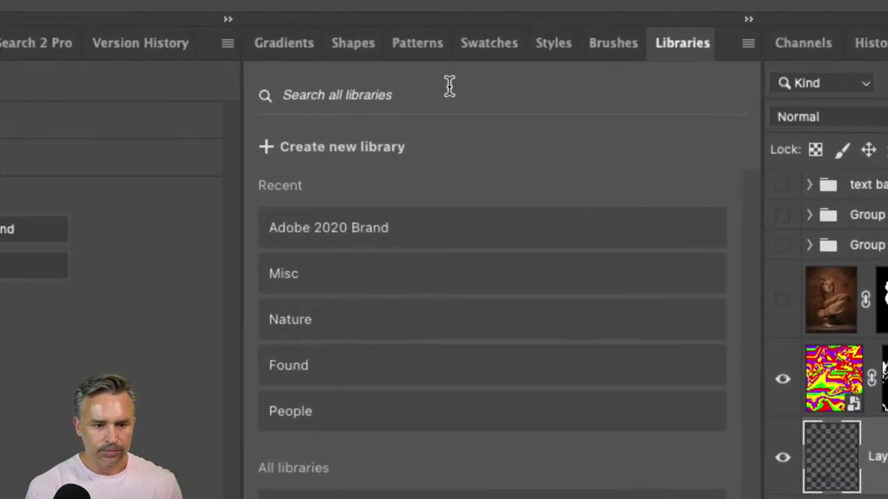
{"action": "left_click", "coordinate": [449, 86]}
{"action": "left_click", "coordinate": [731, 95]}
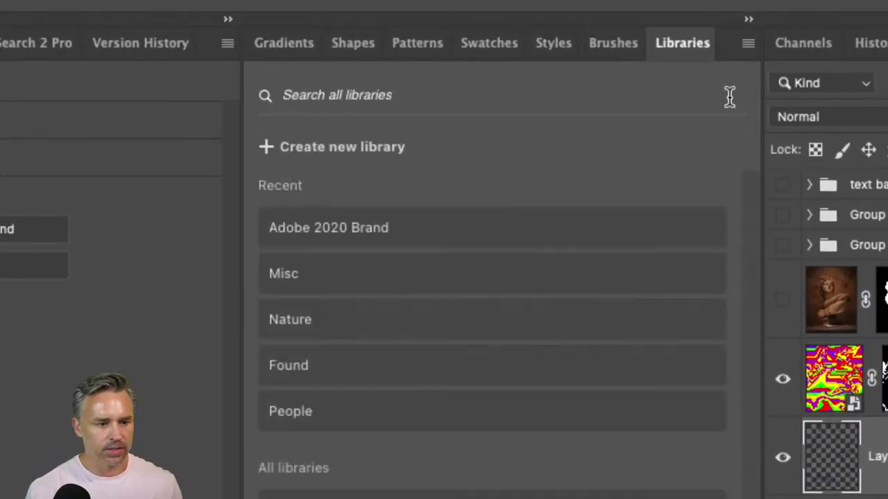
{"action": "left_click", "coordinate": [341, 103]}
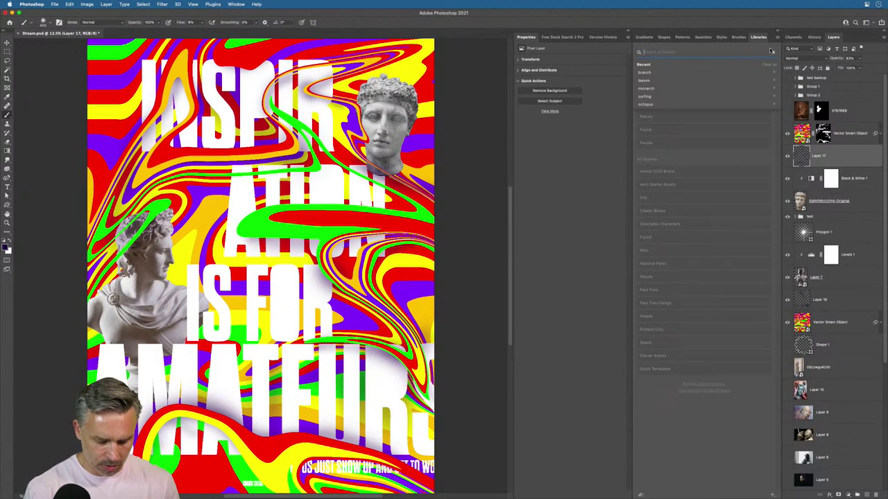
{"action": "type", "text": "pembro"}
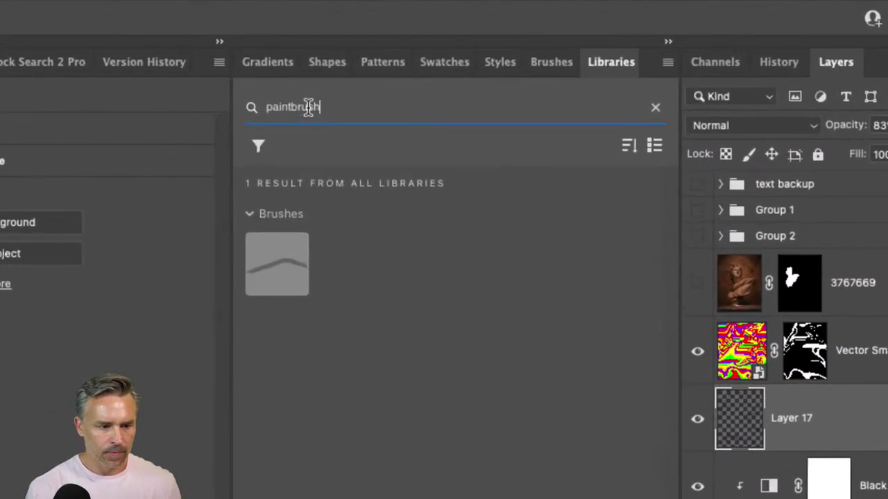
{"action": "double_click", "coordinate": [309, 108]}
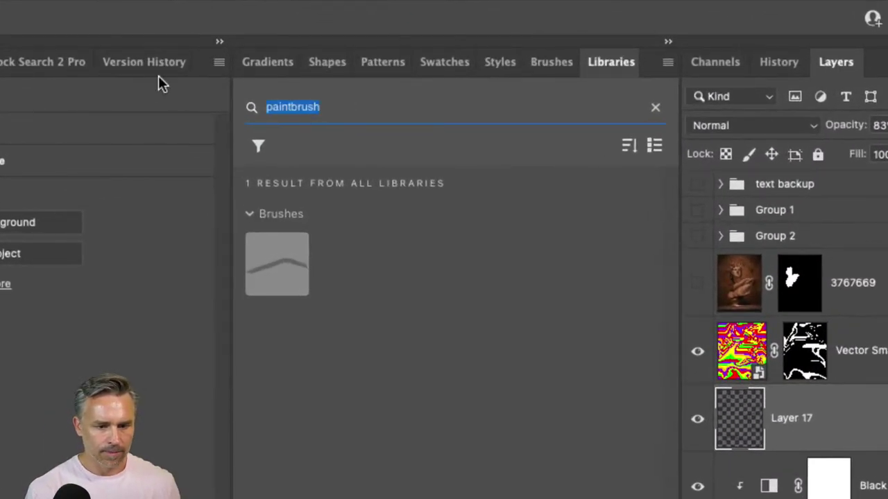
{"action": "key", "text": "BackSpace"}
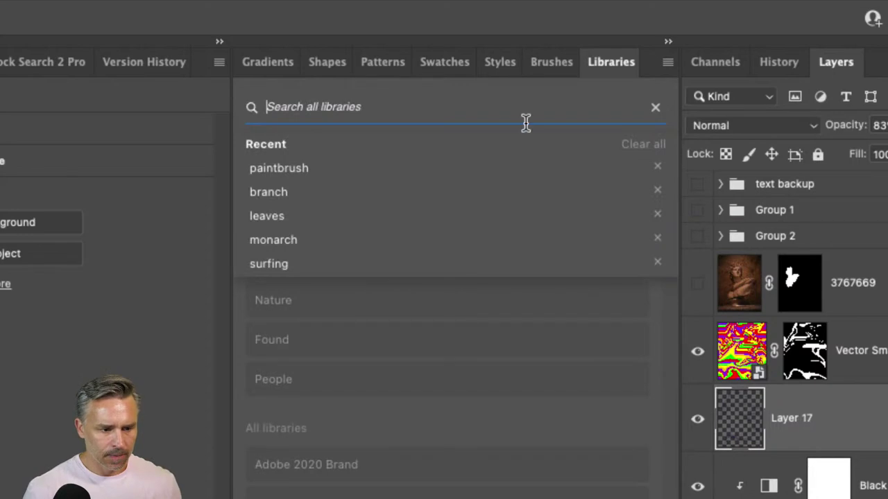
{"action": "left_click", "coordinate": [654, 109]}
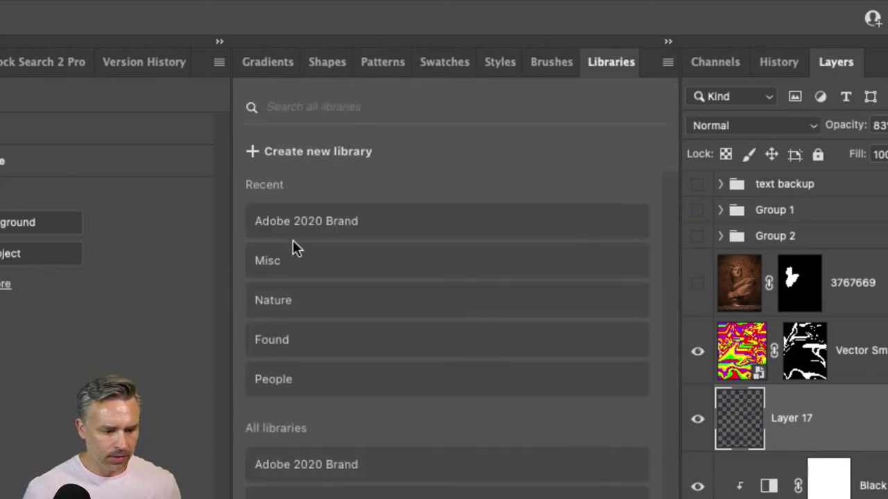
Step: Rerun and clear the recent branch library search, then switch to Free Stock Search 2 Pro
{"action": "left_click", "coordinate": [602, 107]}
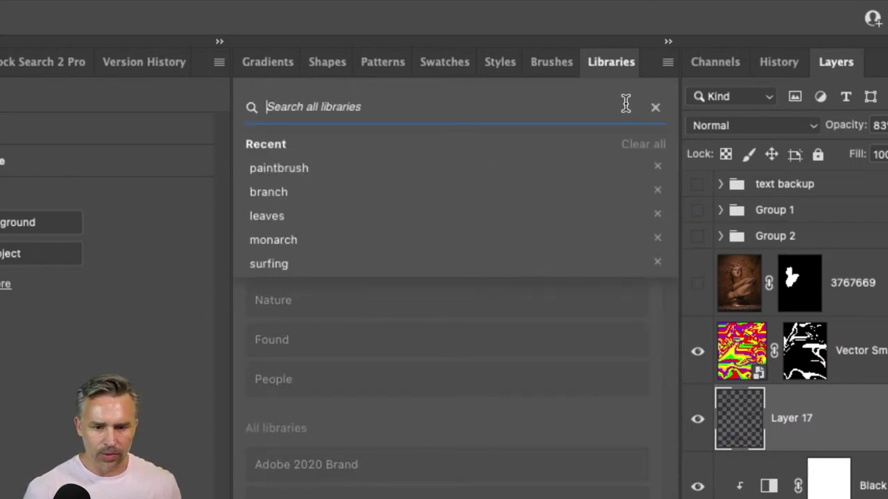
{"action": "left_click", "coordinate": [666, 63]}
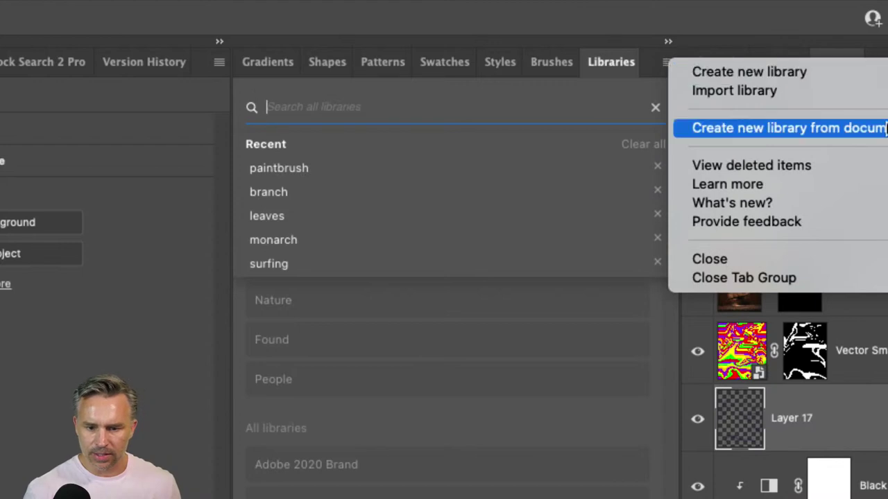
{"action": "left_click", "coordinate": [505, 115]}
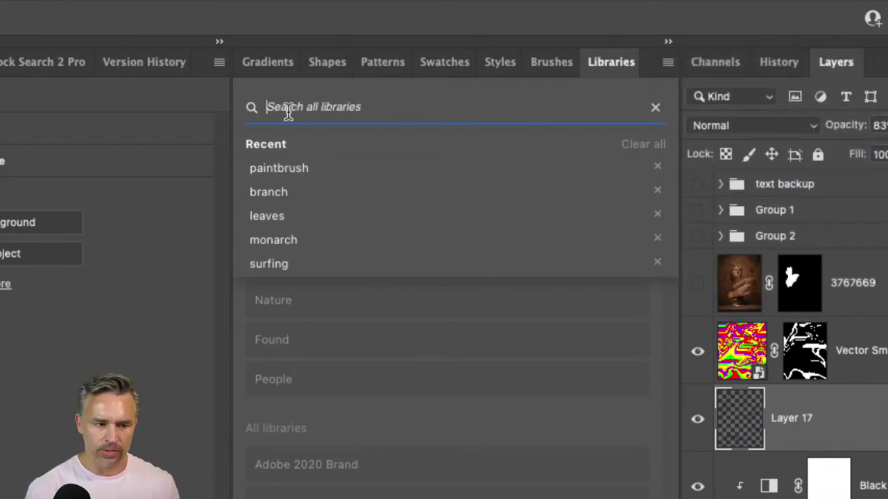
{"action": "left_click", "coordinate": [331, 199]}
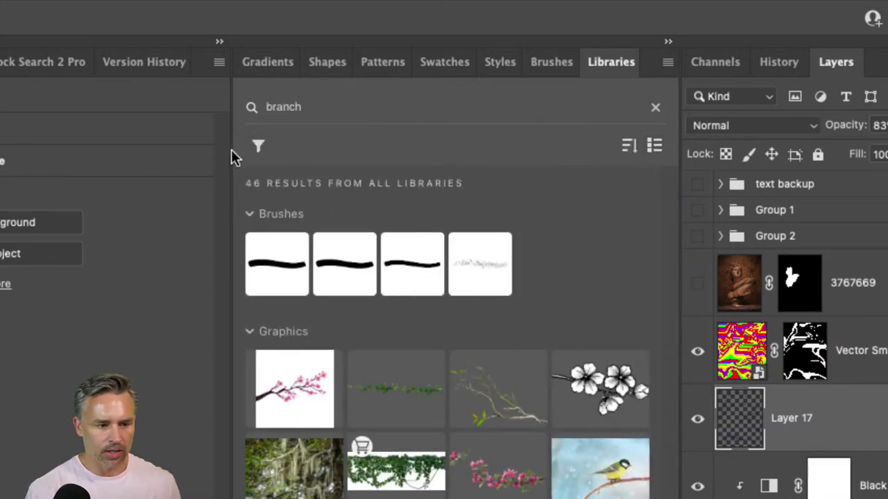
{"action": "left_click", "coordinate": [654, 107]}
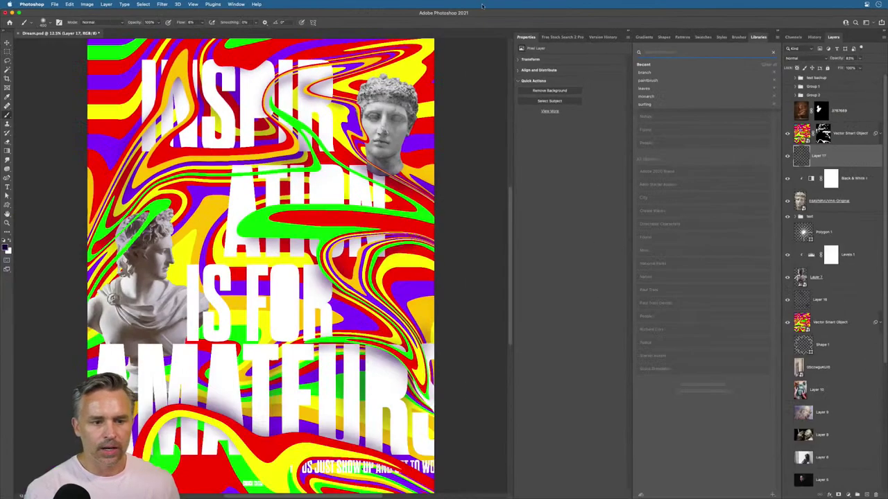
{"action": "left_click", "coordinate": [563, 38]}
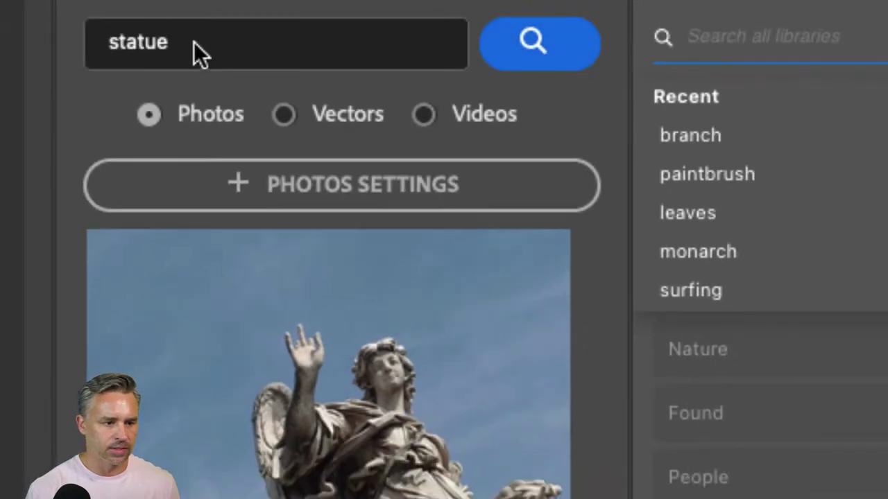
Step: Search the free stock photos for 'paintbrush'
{"action": "double_click", "coordinate": [109, 54]}
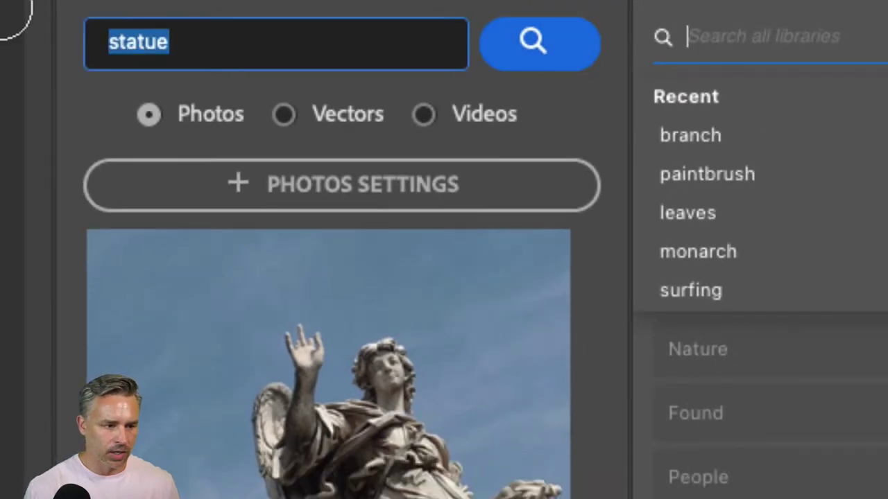
{"action": "type", "text": "paint"}
{"action": "key", "text": "BackSpace"}
{"action": "key", "text": "BackSpace"}
{"action": "key", "text": "BackSpace"}
{"action": "type", "text": "aintb"}
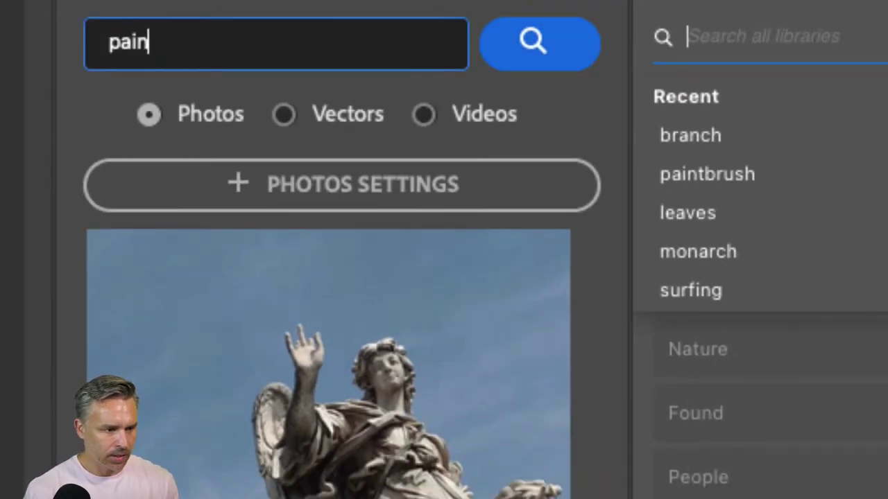
{"action": "type", "text": "rush"}
{"action": "key", "text": "Return"}
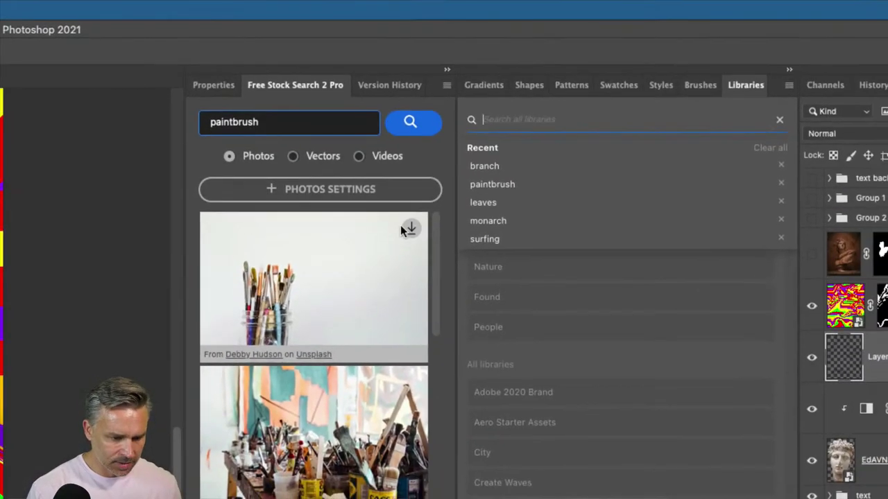
Step: Open the brush-jar photo and download the single-paintbrush photo at 3968 x 6000 px
{"action": "left_click", "coordinate": [531, 269]}
{"action": "left_click", "coordinate": [380, 289]}
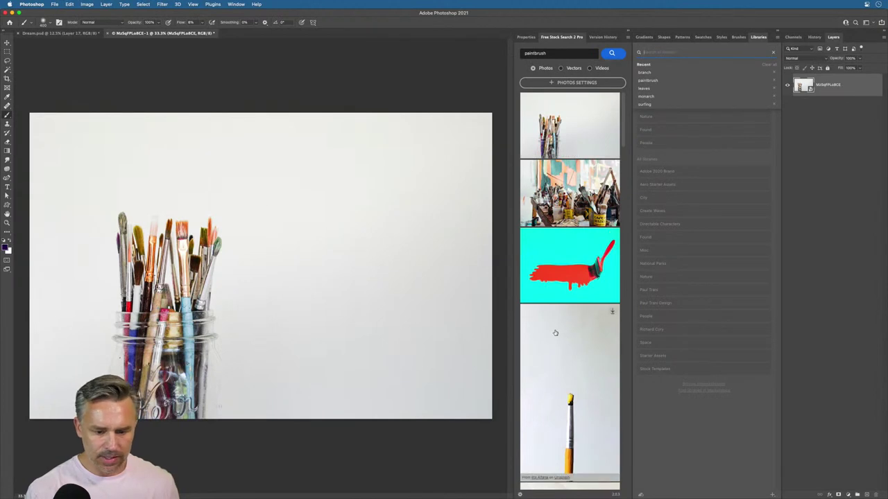
{"action": "scroll", "coordinate": [553, 327], "scroll_direction": "down", "scroll_amount": 4}
{"action": "left_click", "coordinate": [611, 172]}
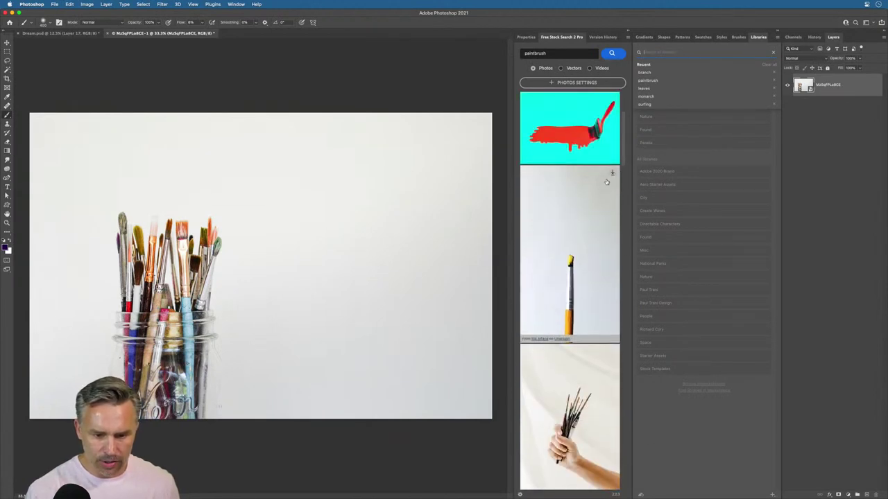
{"action": "left_click", "coordinate": [603, 199]}
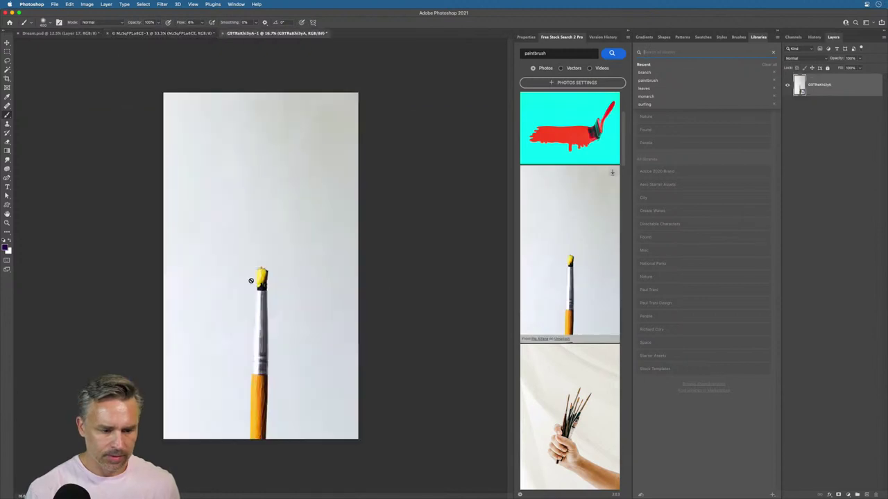
Step: Select the single paintbrush and paste it into Dream.psd as the top layer
{"action": "key", "text": "m"}
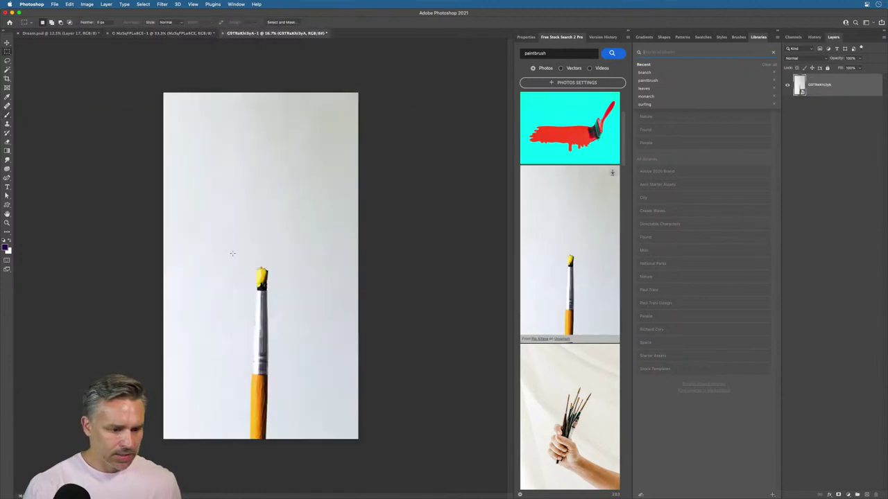
{"action": "left_click_drag", "start_coordinate": [232, 254], "coordinate": [294, 473]}
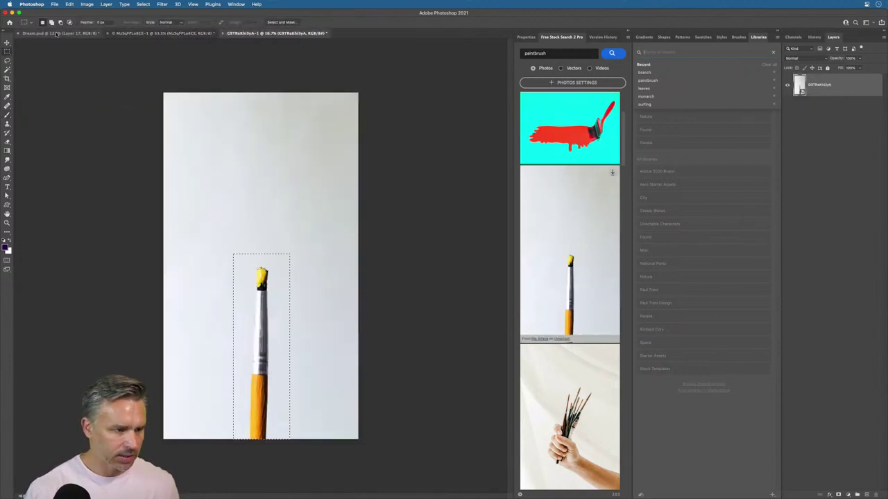
{"action": "left_click", "coordinate": [56, 32]}
{"action": "key", "text": "ctrl+v"}
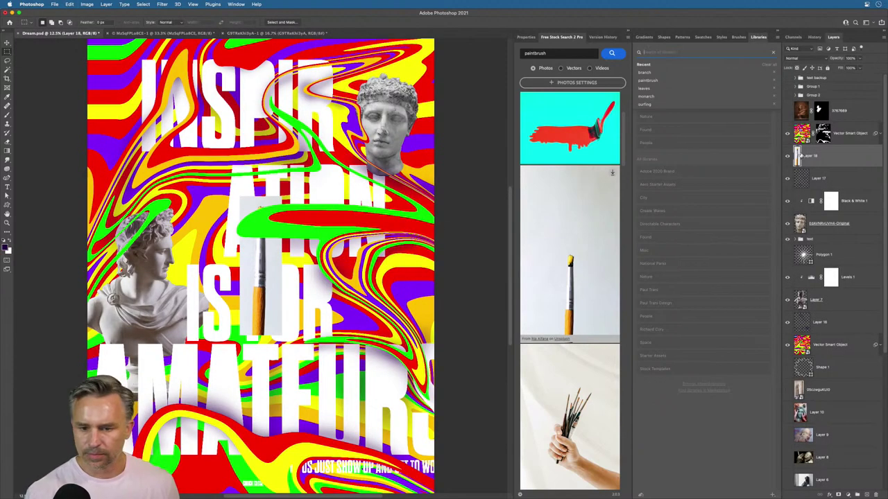
{"action": "mouse_move", "coordinate": [799, 156]}
{"action": "left_mouse_down"}
{"action": "mouse_move", "coordinate": [798, 104]}
{"action": "mouse_move", "coordinate": [798, 112]}
{"action": "left_mouse_up"}
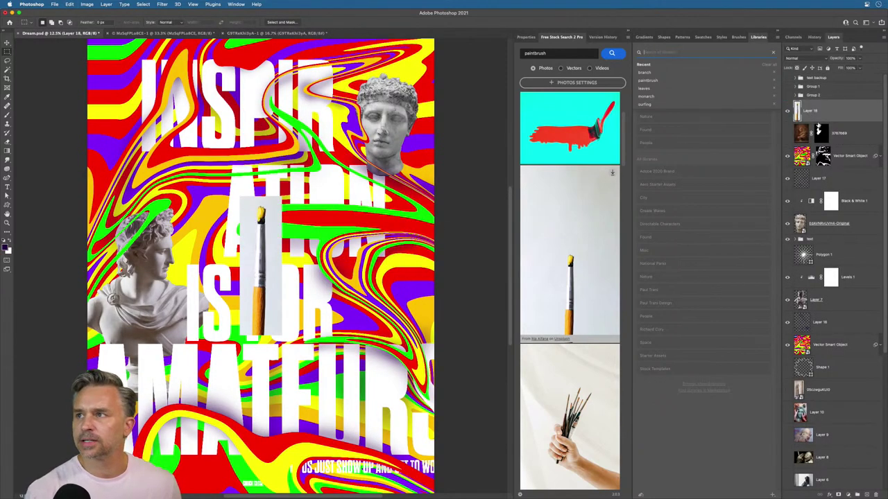
Step: Remove the paintbrush's white background and place it below the words IS FOR
{"action": "left_click", "coordinate": [7, 43]}
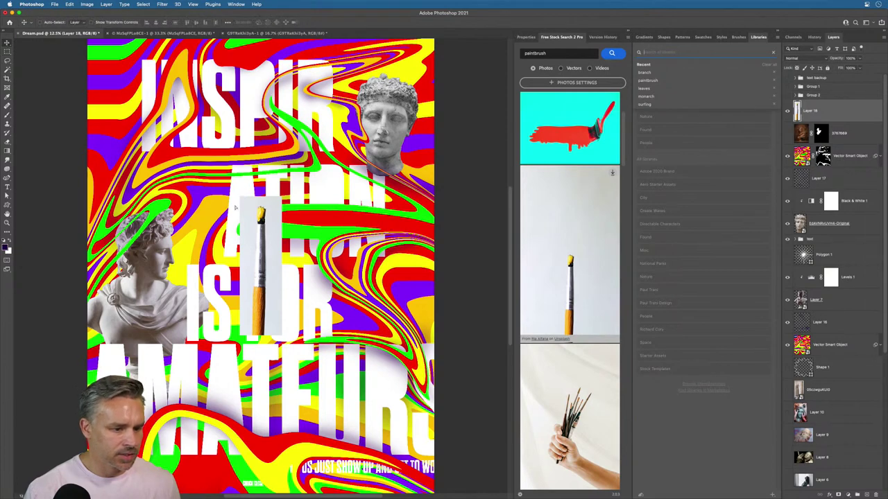
{"action": "left_click_drag", "start_coordinate": [242, 199], "coordinate": [179, 160]}
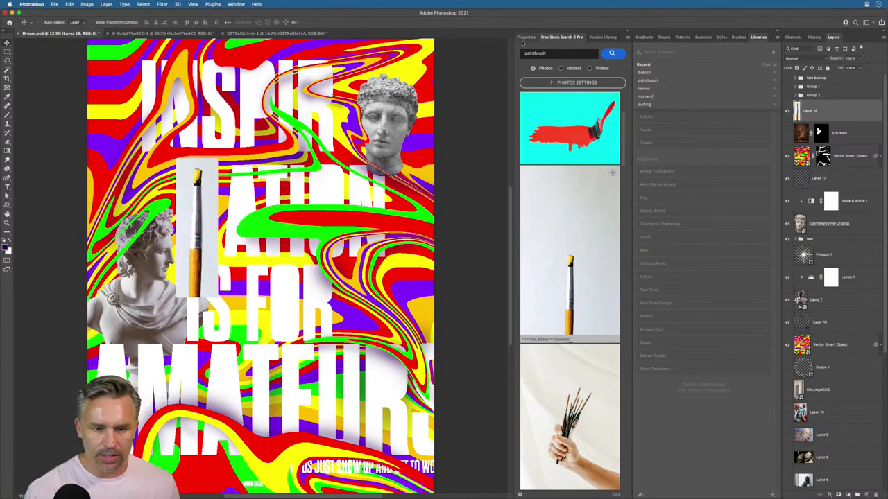
{"action": "left_click", "coordinate": [643, 37]}
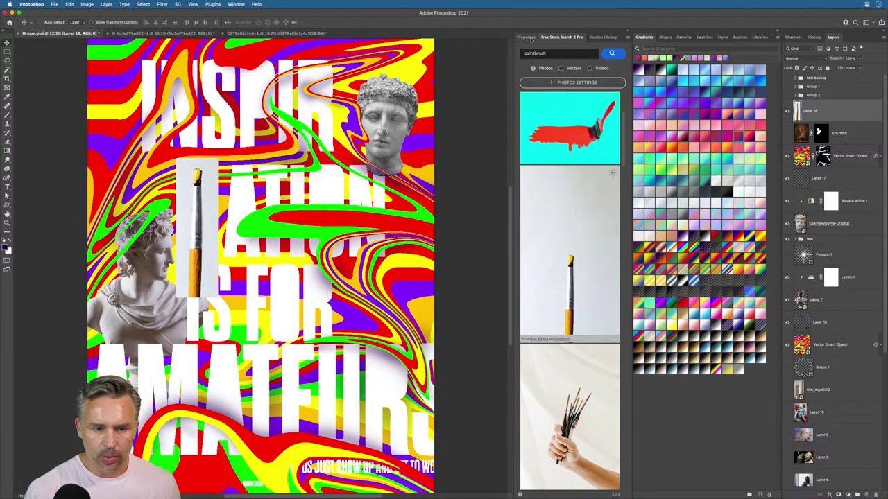
{"action": "left_click", "coordinate": [526, 37]}
{"action": "left_click", "coordinate": [526, 94]}
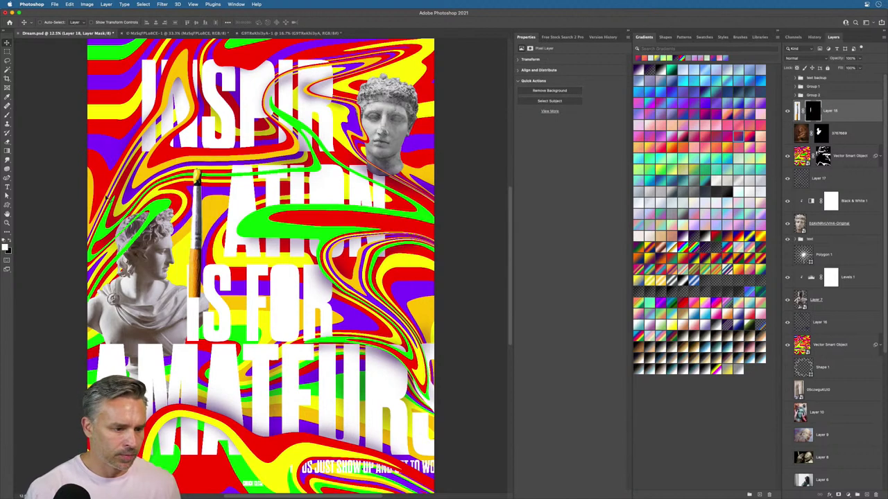
{"action": "mouse_move", "coordinate": [179, 186]}
{"action": "left_mouse_down"}
{"action": "mouse_move", "coordinate": [322, 281]}
{"action": "mouse_move", "coordinate": [305, 352]}
{"action": "left_mouse_up"}
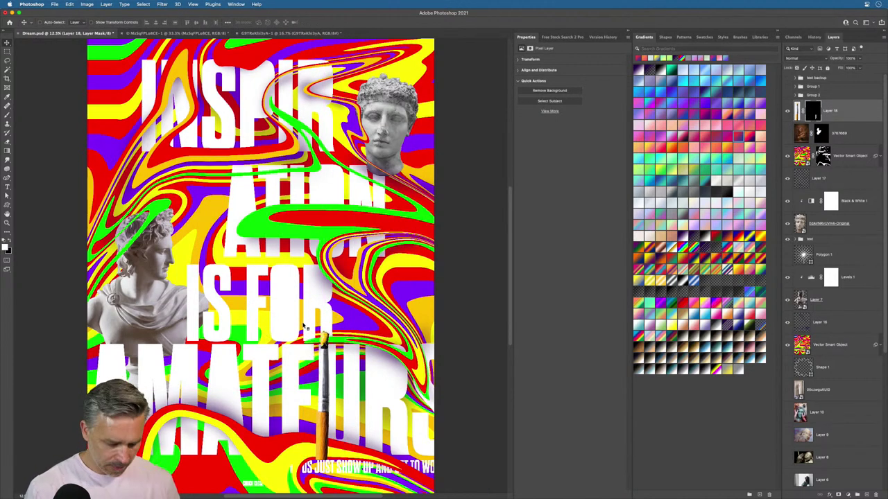
{"action": "key", "text": "super+j"}
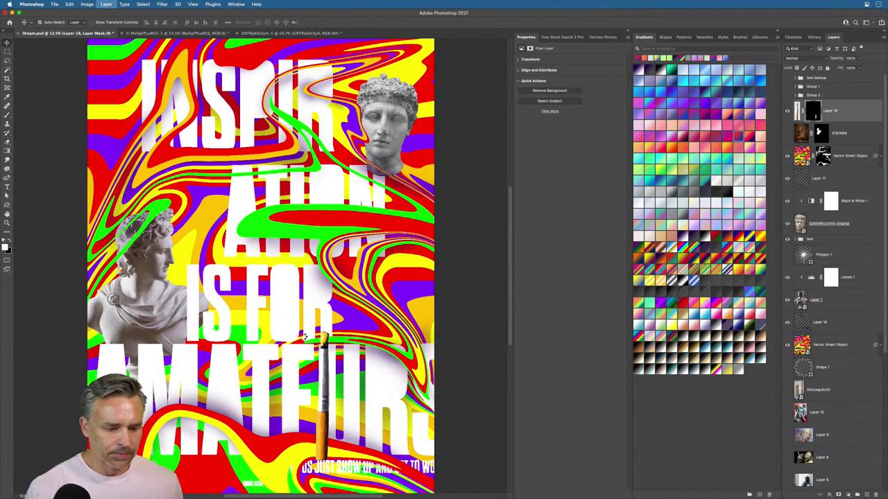
Step: Shrink the paintbrush, nudge it lower, and move Layer 18 beneath the swirl artwork
{"action": "key", "text": "super+t"}
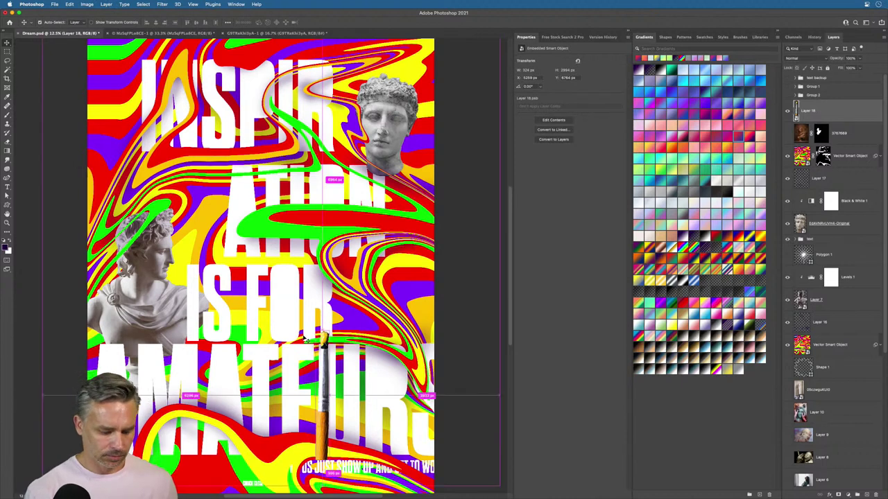
{"action": "mouse_move", "coordinate": [323, 335]}
{"action": "left_mouse_down"}
{"action": "mouse_move", "coordinate": [324, 385]}
{"action": "mouse_move", "coordinate": [303, 348]}
{"action": "mouse_move", "coordinate": [361, 340]}
{"action": "mouse_move", "coordinate": [349, 353]}
{"action": "left_mouse_up"}
{"action": "key", "text": "Return"}
{"action": "left_click_drag", "start_coordinate": [314, 420], "coordinate": [323, 453]}
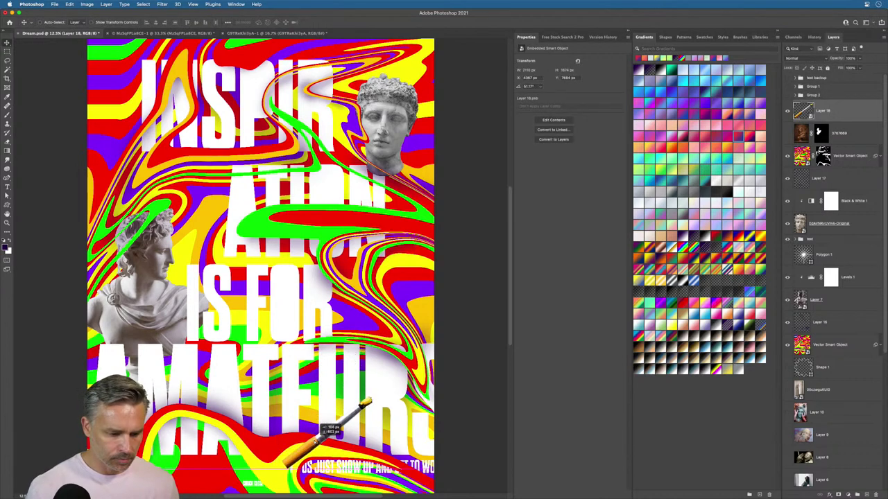
{"action": "left_click_drag", "start_coordinate": [829, 113], "coordinate": [839, 169]}
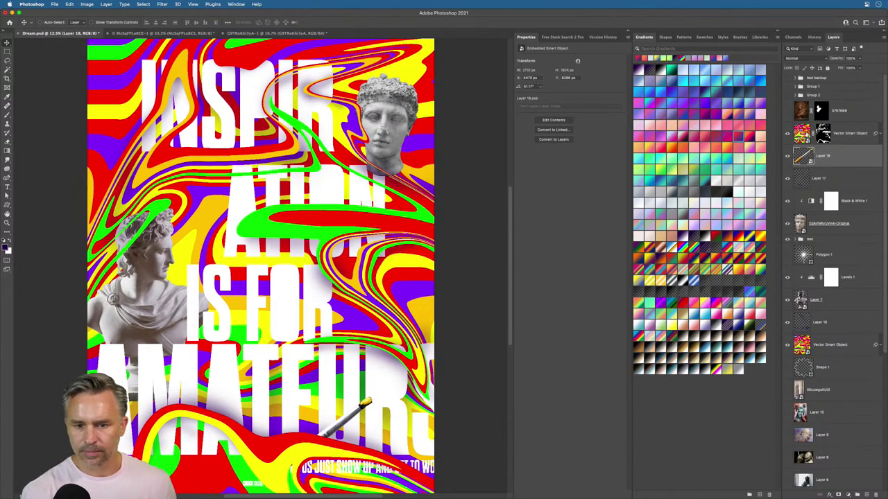
Step: Move the quote and author credit layers above the swirl, then place the credit beneath WORK
{"action": "left_click", "coordinate": [799, 239]}
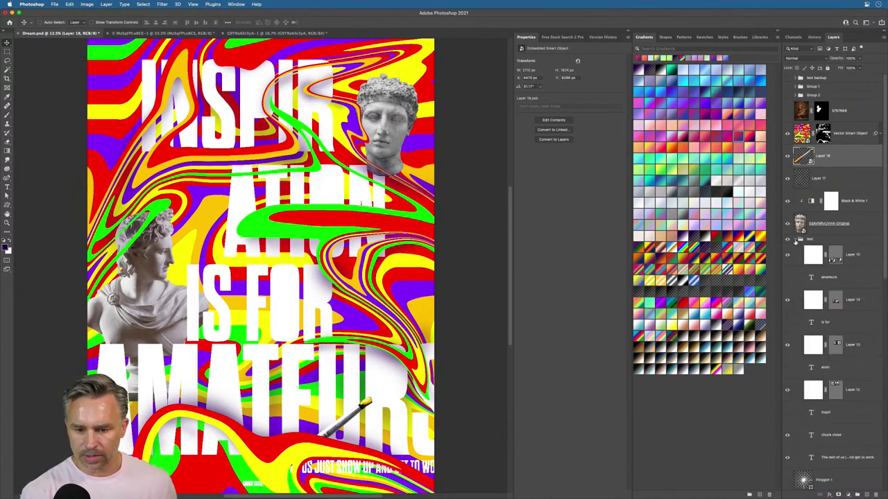
{"action": "left_click", "coordinate": [828, 439]}
{"action": "left_click", "coordinate": [836, 458], "text": "shift"}
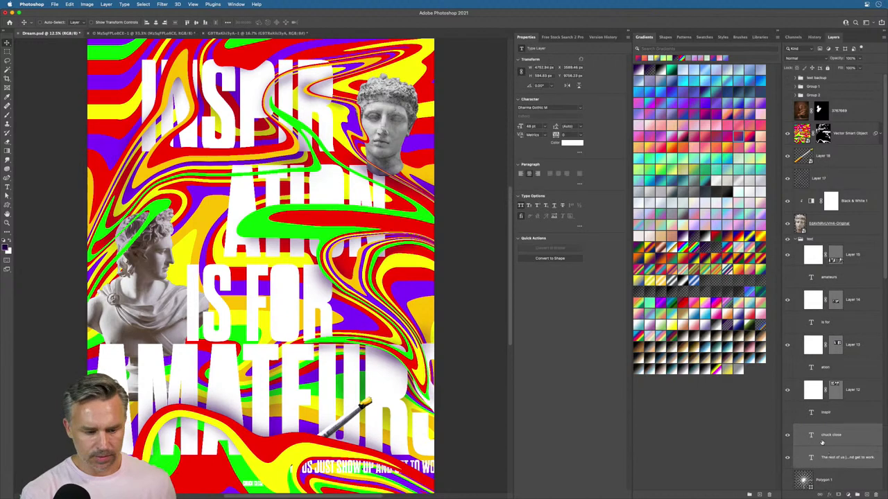
{"action": "left_click_drag", "start_coordinate": [825, 437], "coordinate": [829, 123]}
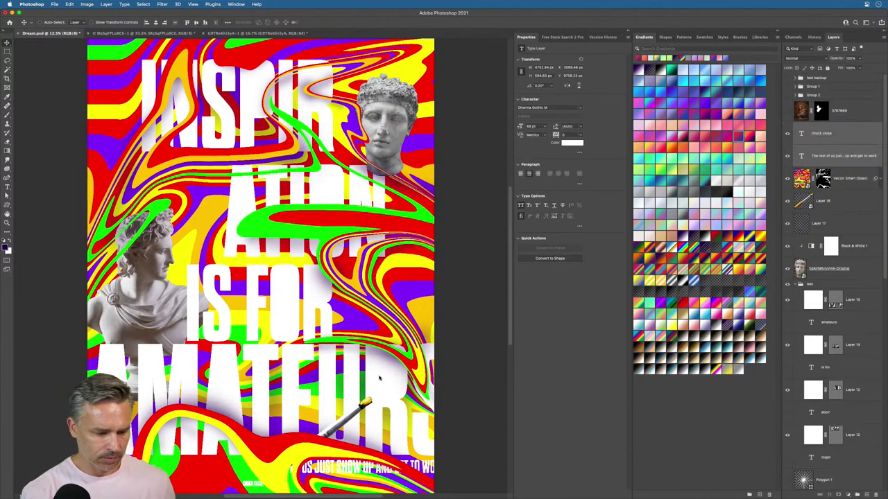
{"action": "left_click_drag", "start_coordinate": [319, 458], "coordinate": [238, 466]}
{"action": "left_click", "coordinate": [819, 138]}
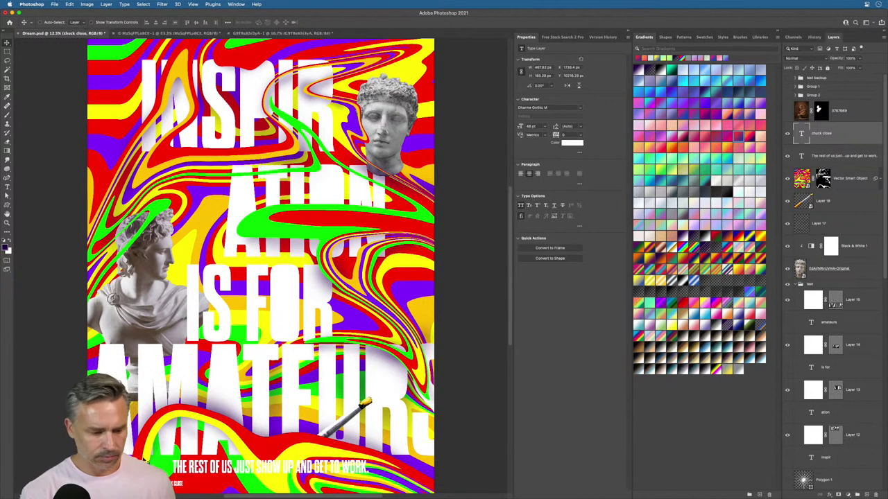
{"action": "left_click_drag", "start_coordinate": [174, 424], "coordinate": [352, 419]}
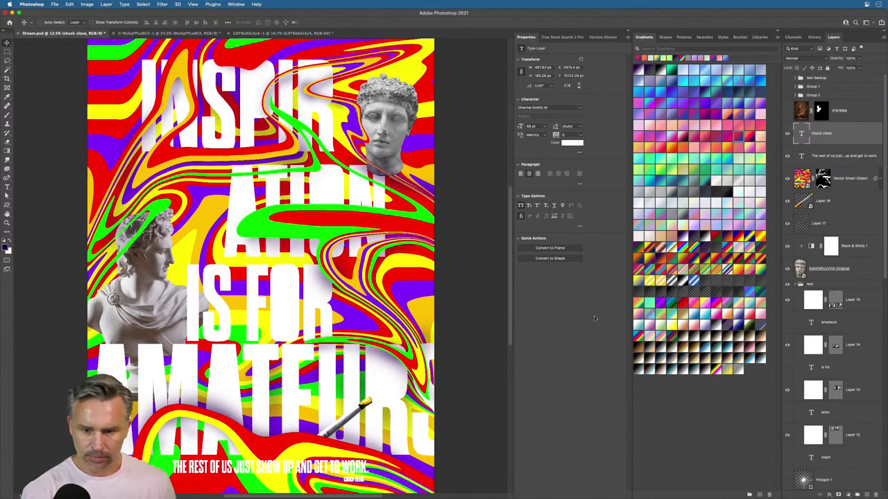
Step: Add a new layer above the swirl and paint a dark brush stroke along the quote
{"action": "left_click", "coordinate": [862, 179]}
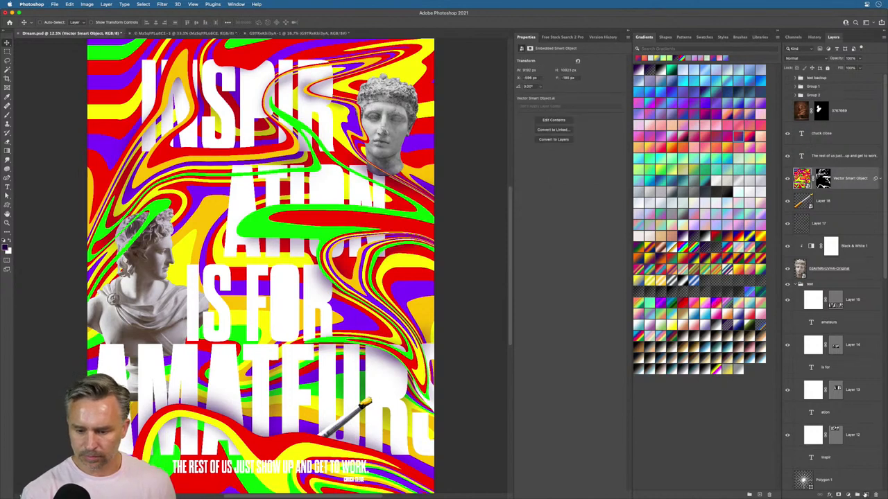
{"action": "left_click", "coordinate": [865, 494]}
{"action": "key", "text": "b"}
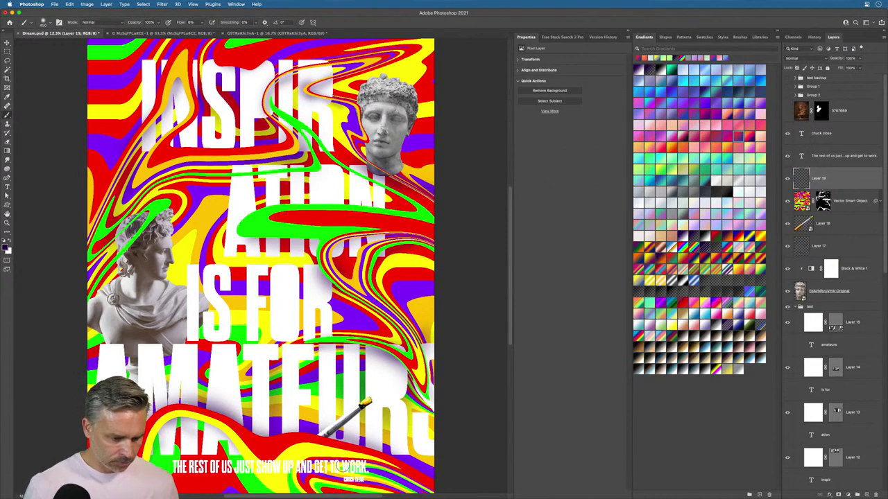
{"action": "left_click_drag", "start_coordinate": [342, 469], "coordinate": [214, 466]}
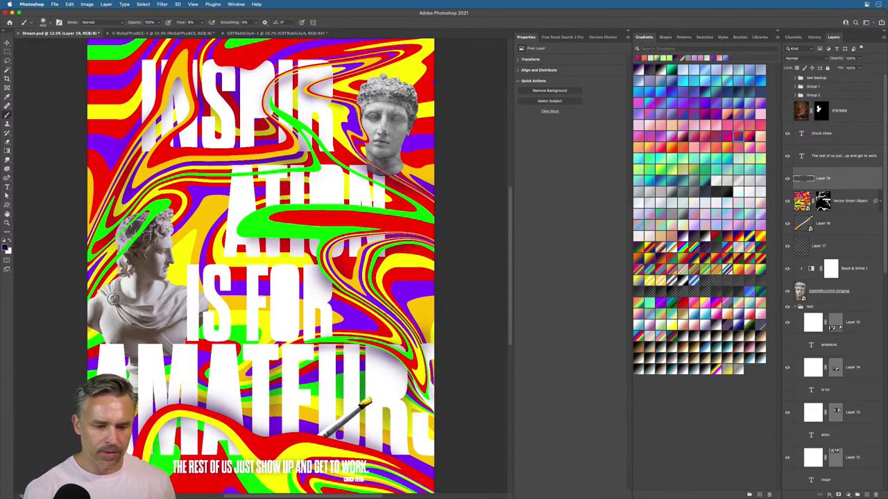
{"action": "left_click", "coordinate": [847, 201]}
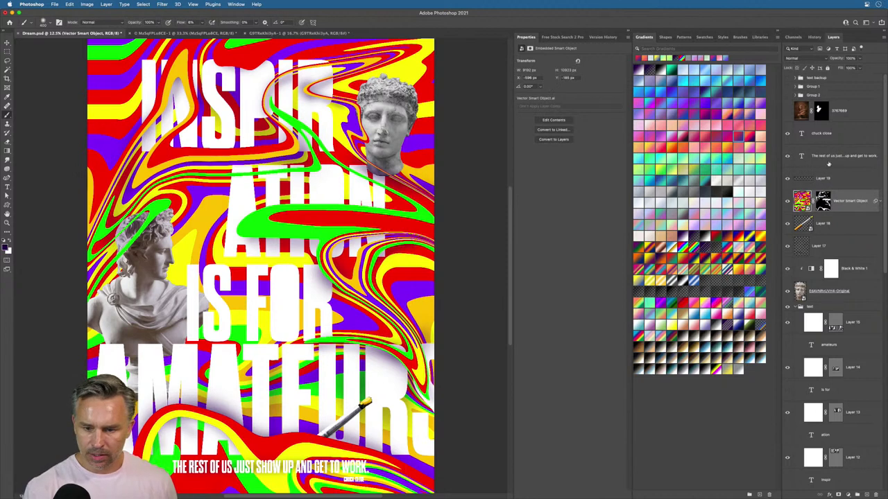
Step: Duplicate the swirl, convert the copy to a smart object, and lasso the area right of IS FOR
{"action": "key", "text": "super+j"}
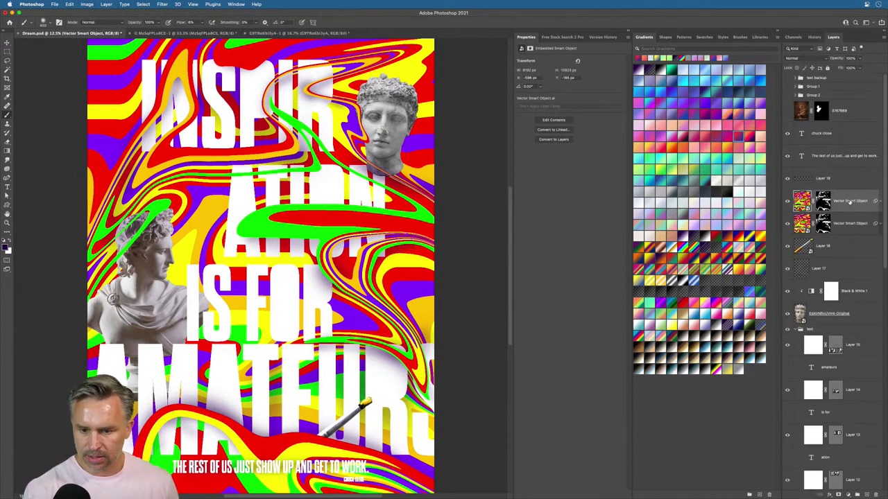
{"action": "right_click", "coordinate": [850, 202]}
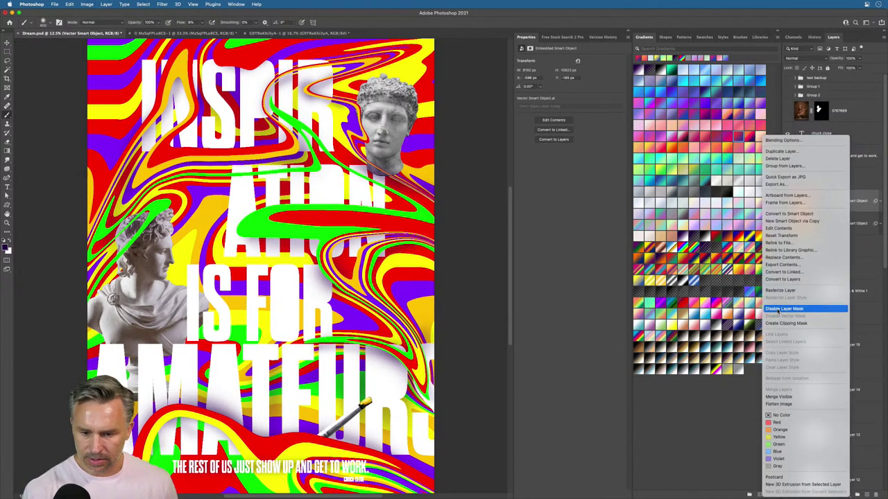
{"action": "left_click", "coordinate": [803, 215]}
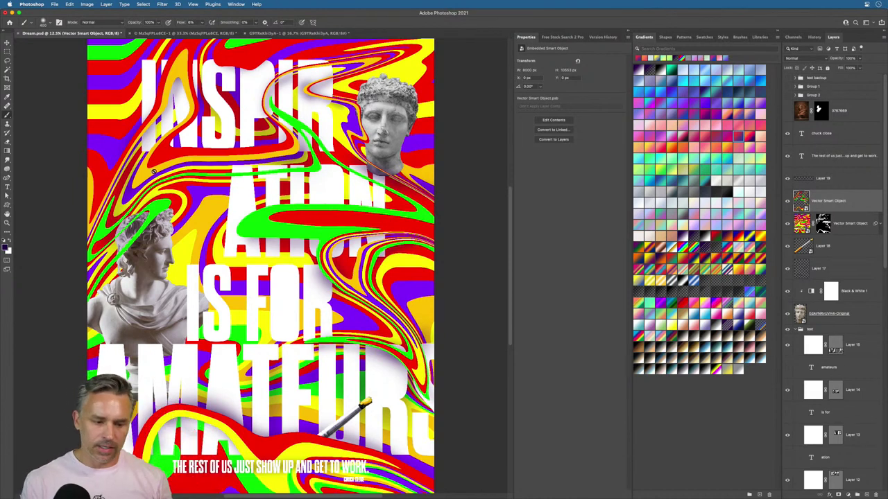
{"action": "left_click", "coordinate": [7, 60]}
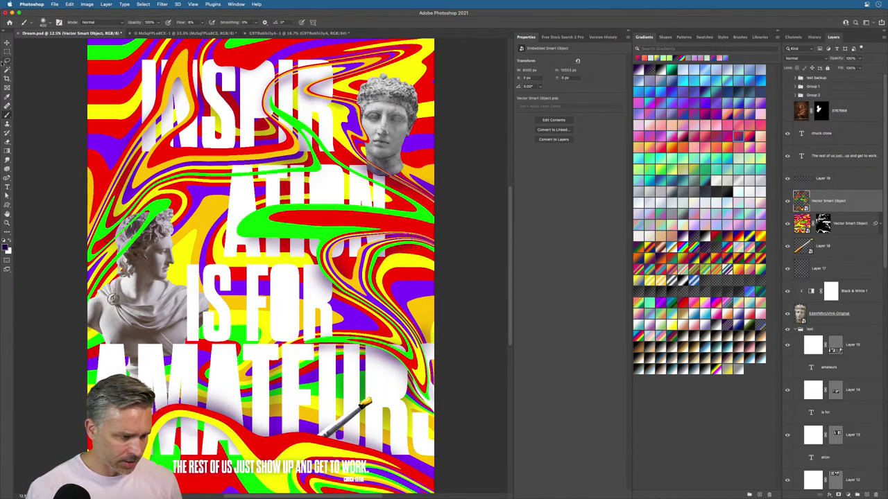
{"action": "mouse_move", "coordinate": [276, 331]}
{"action": "left_mouse_down"}
{"action": "mouse_move", "coordinate": [382, 204]}
{"action": "mouse_move", "coordinate": [305, 457]}
{"action": "mouse_move", "coordinate": [232, 308]}
{"action": "mouse_move", "coordinate": [276, 331]}
{"action": "mouse_move", "coordinate": [281, 254]}
{"action": "mouse_move", "coordinate": [385, 220]}
{"action": "mouse_move", "coordinate": [433, 413]}
{"action": "mouse_move", "coordinate": [264, 345]}
{"action": "mouse_move", "coordinate": [276, 330]}
{"action": "left_mouse_up"}
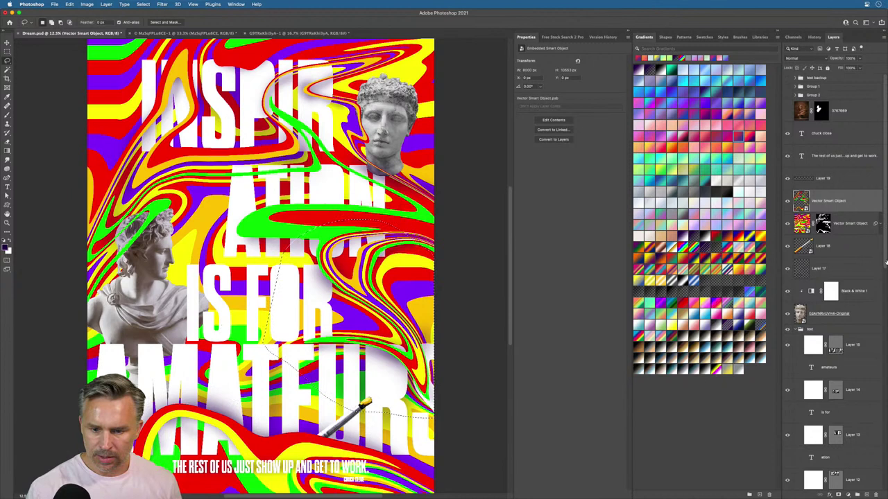
Step: Mask the swirl copy to the lasso selection and rotate it to about -21°
{"action": "left_click", "coordinate": [838, 495]}
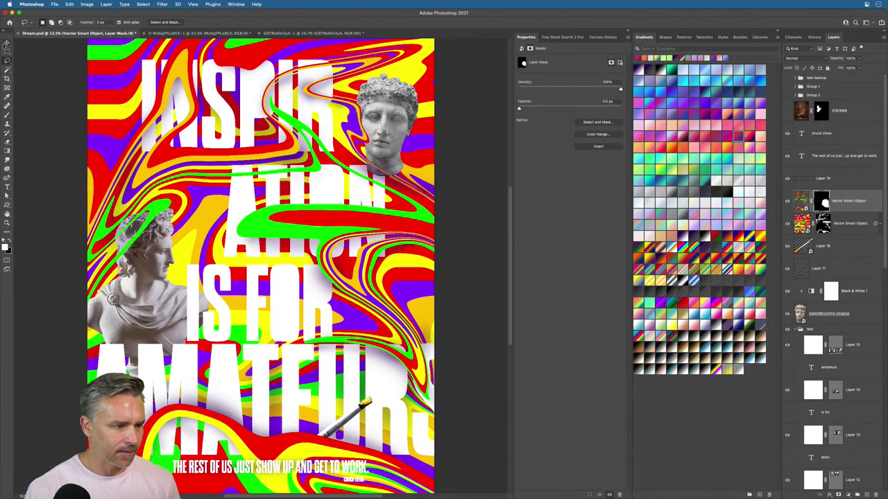
{"action": "key", "text": "ctrl+t"}
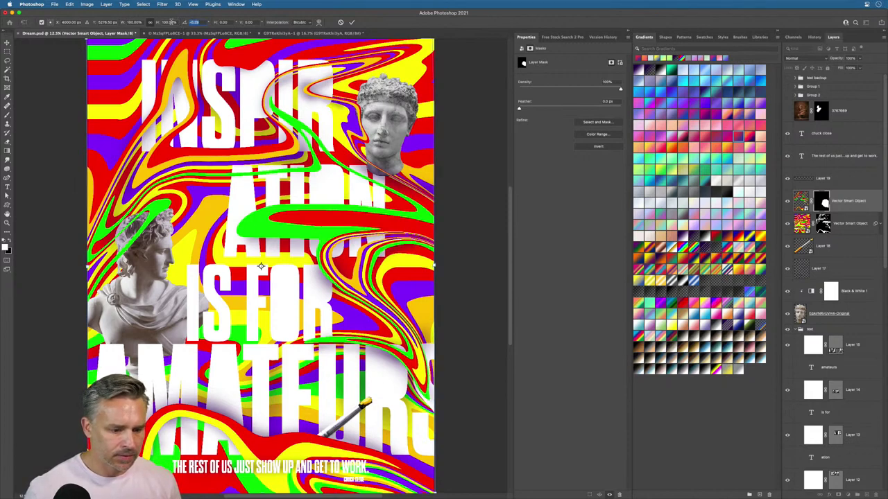
{"action": "left_click_drag", "start_coordinate": [78, 30], "coordinate": [30, 37]}
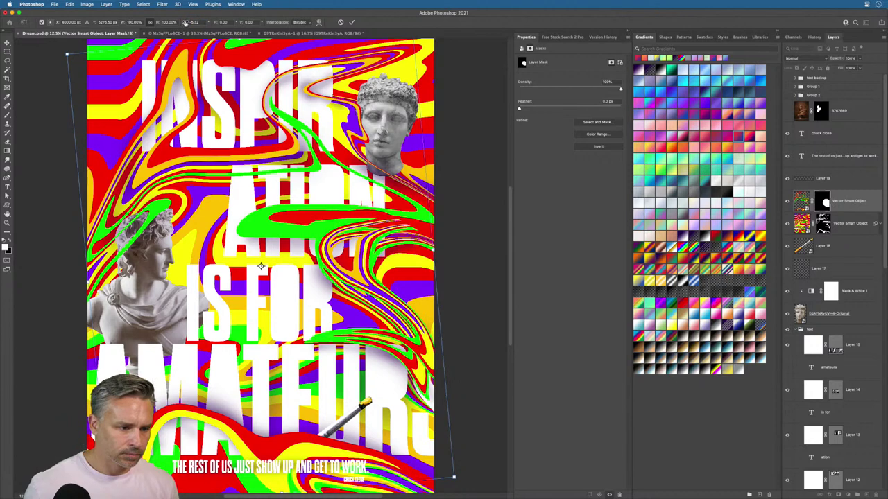
{"action": "left_click_drag", "start_coordinate": [186, 22], "coordinate": [168, 22]}
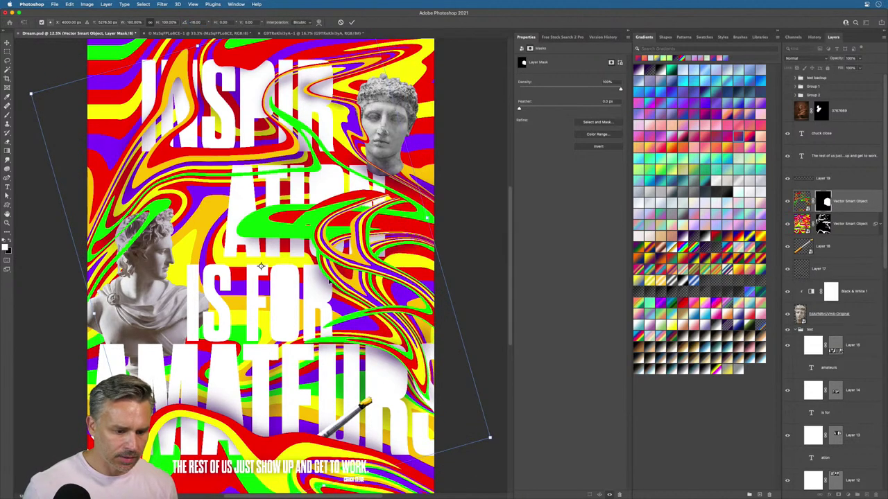
{"action": "mouse_move", "coordinate": [328, 356]}
{"action": "left_mouse_down"}
{"action": "mouse_move", "coordinate": [309, 367]}
{"action": "mouse_move", "coordinate": [312, 355]}
{"action": "left_mouse_up"}
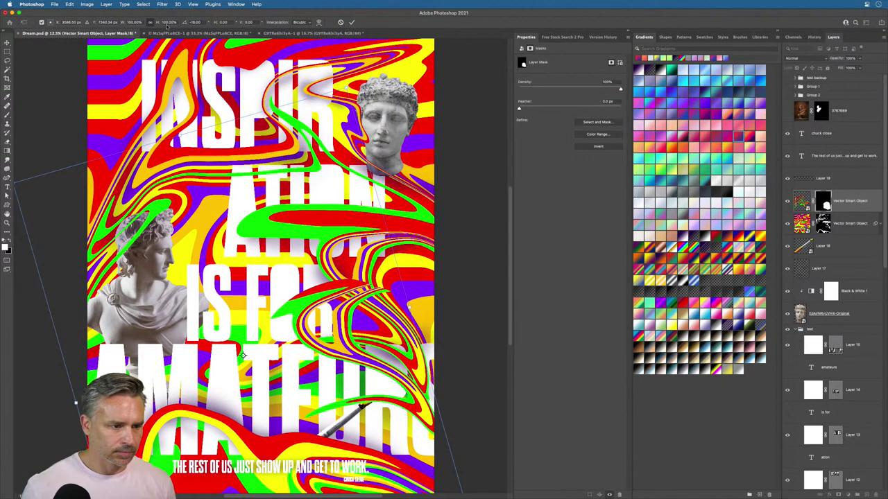
{"action": "left_click_drag", "start_coordinate": [186, 22], "coordinate": [182, 22]}
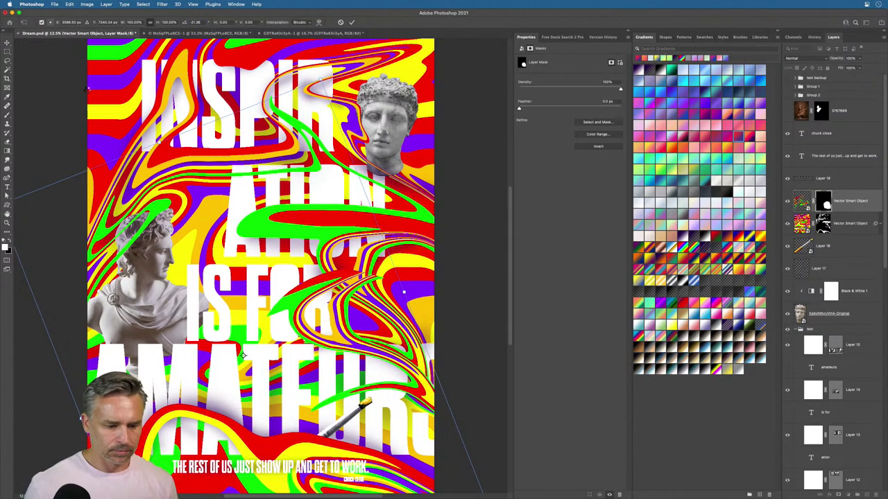
{"action": "key", "text": "Return"}
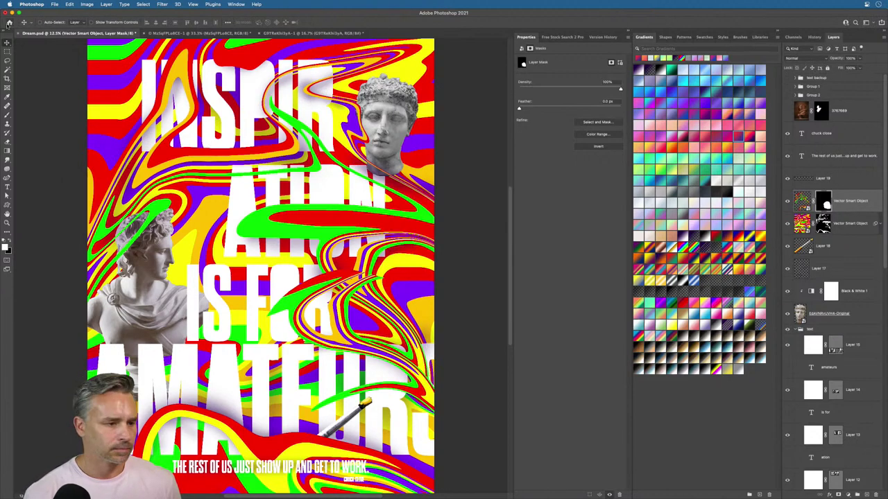
Step: Move the extra swirl and delete its lassoed mask area covering IS FOR
{"action": "left_click_drag", "start_coordinate": [413, 344], "coordinate": [339, 293]}
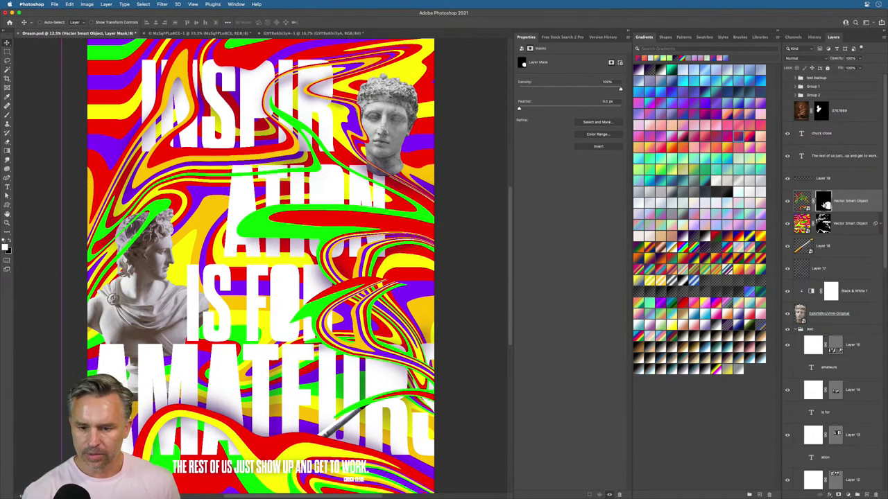
{"action": "key", "text": "l"}
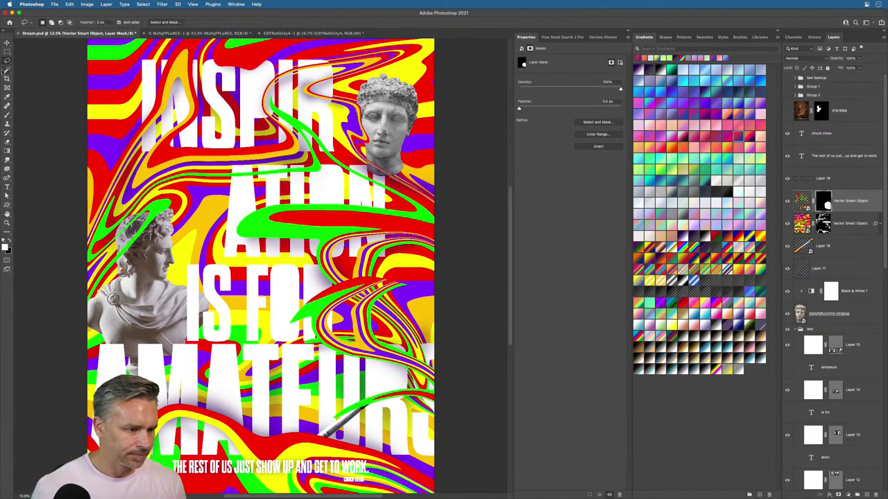
{"action": "mouse_move", "coordinate": [340, 360]}
{"action": "left_mouse_down"}
{"action": "mouse_move", "coordinate": [409, 374]}
{"action": "mouse_move", "coordinate": [323, 340]}
{"action": "mouse_move", "coordinate": [389, 352]}
{"action": "mouse_move", "coordinate": [364, 318]}
{"action": "mouse_move", "coordinate": [392, 357]}
{"action": "mouse_move", "coordinate": [478, 385]}
{"action": "mouse_move", "coordinate": [437, 291]}
{"action": "mouse_move", "coordinate": [154, 257]}
{"action": "mouse_move", "coordinate": [258, 375]}
{"action": "left_mouse_up"}
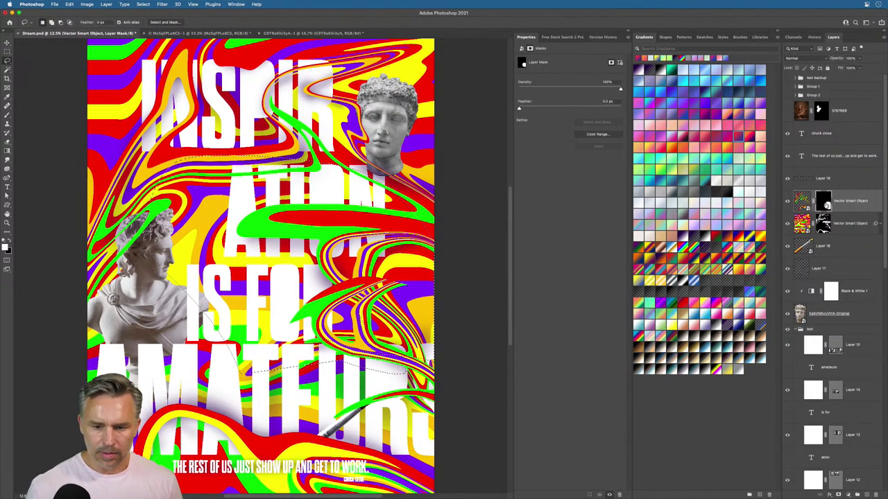
{"action": "key", "text": "BackSpace"}
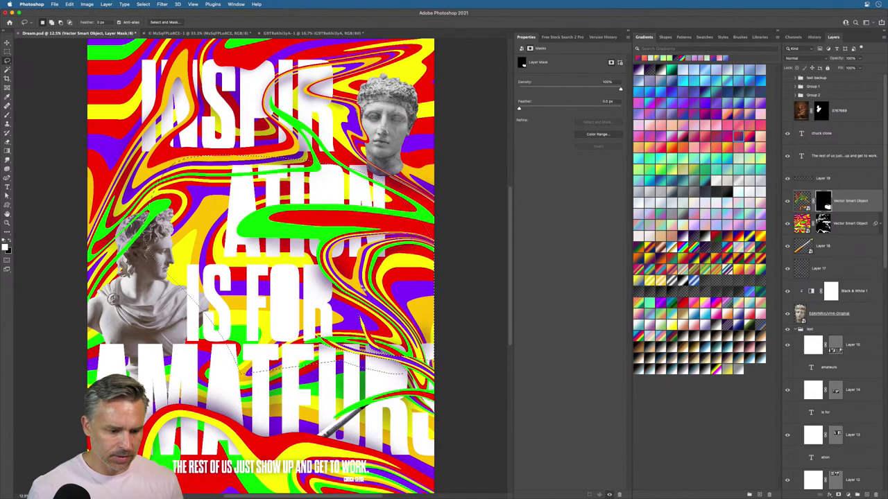
{"action": "key", "text": "v"}
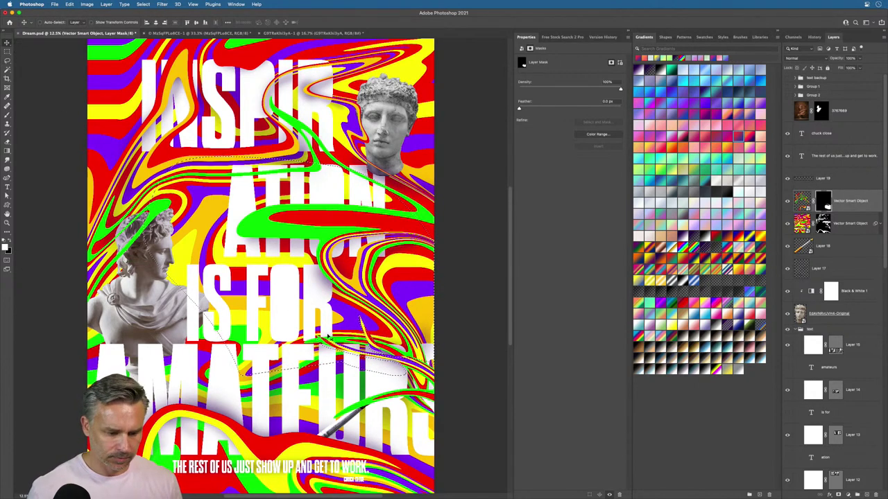
{"action": "left_click", "coordinate": [7, 60]}
{"action": "mouse_move", "coordinate": [343, 390]}
{"action": "left_mouse_down"}
{"action": "mouse_move", "coordinate": [377, 407]}
{"action": "mouse_move", "coordinate": [359, 424]}
{"action": "mouse_move", "coordinate": [321, 421]}
{"action": "mouse_move", "coordinate": [343, 390]}
{"action": "left_mouse_up"}
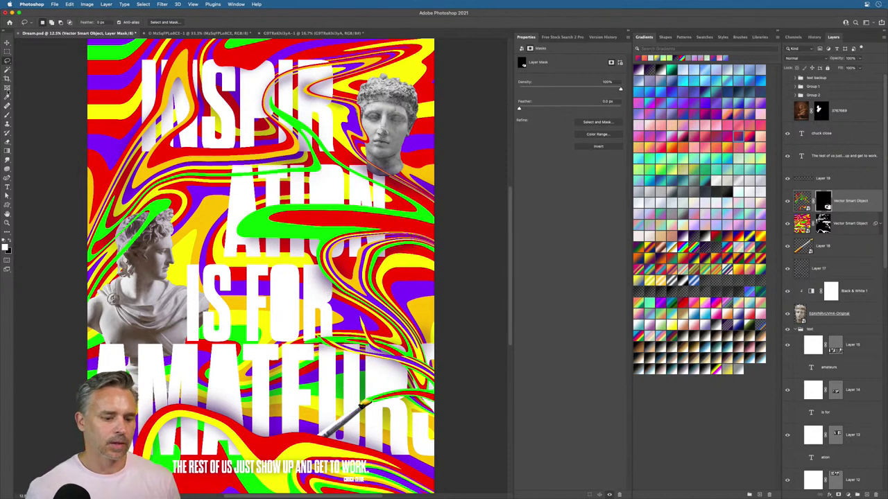
{"action": "left_click", "coordinate": [7, 43]}
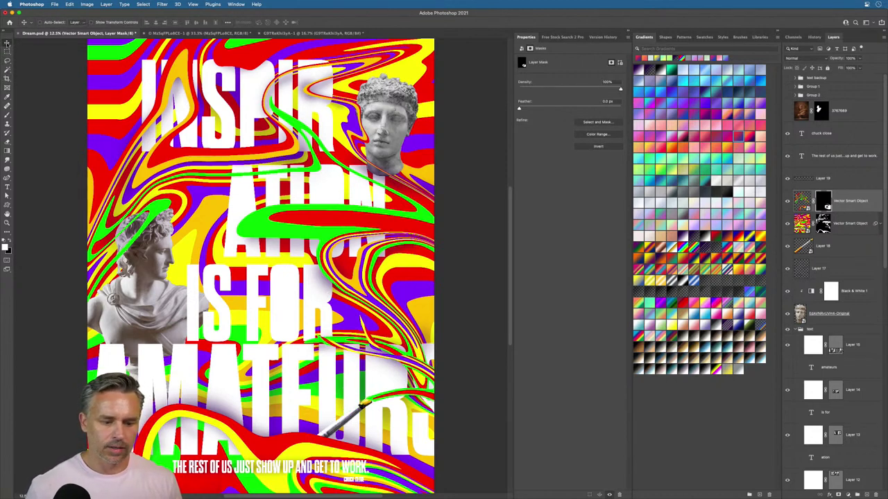
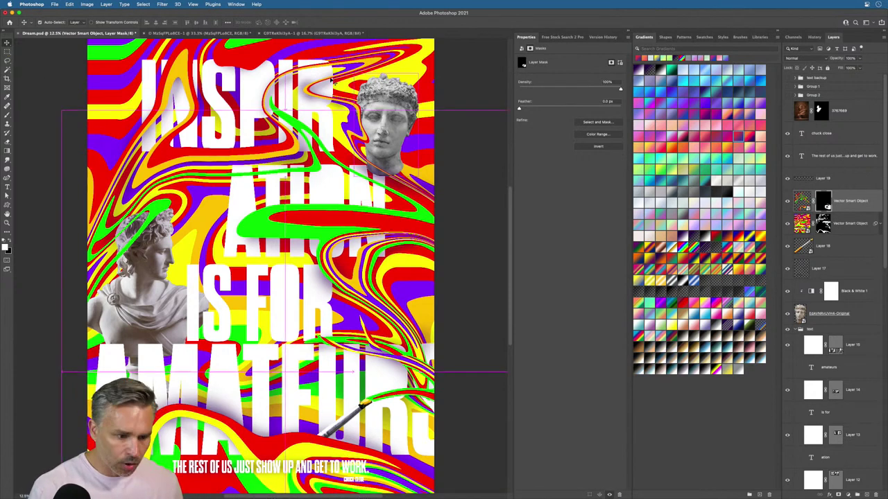
Step: Save the Dream.psd poster document with Cmd+S
{"action": "key", "text": "super+s"}
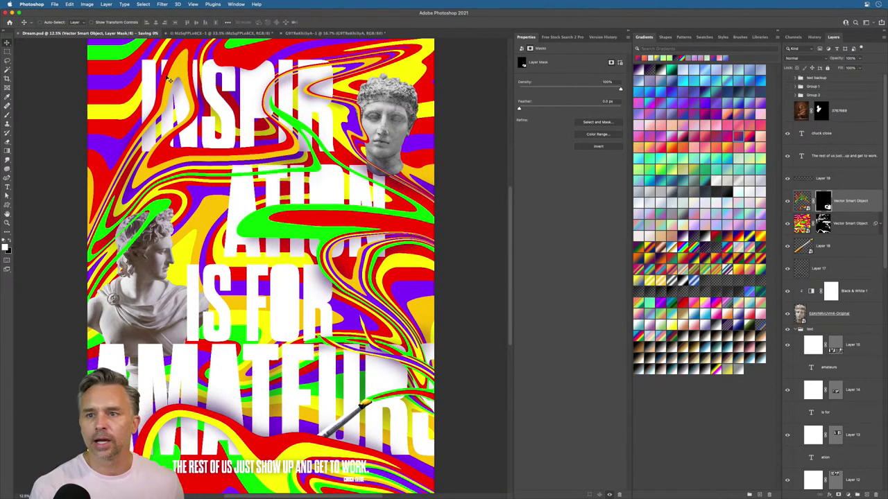
Step: Launch Dimension, quit another running app, and create a new blank 1024 × 768 scene
{"action": "mouse_move", "coordinate": [342, 496]}
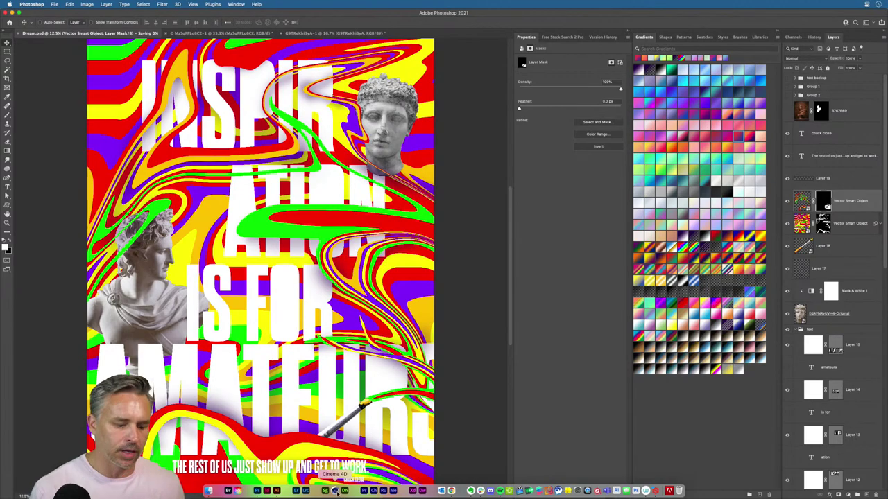
{"action": "left_click", "coordinate": [341, 492]}
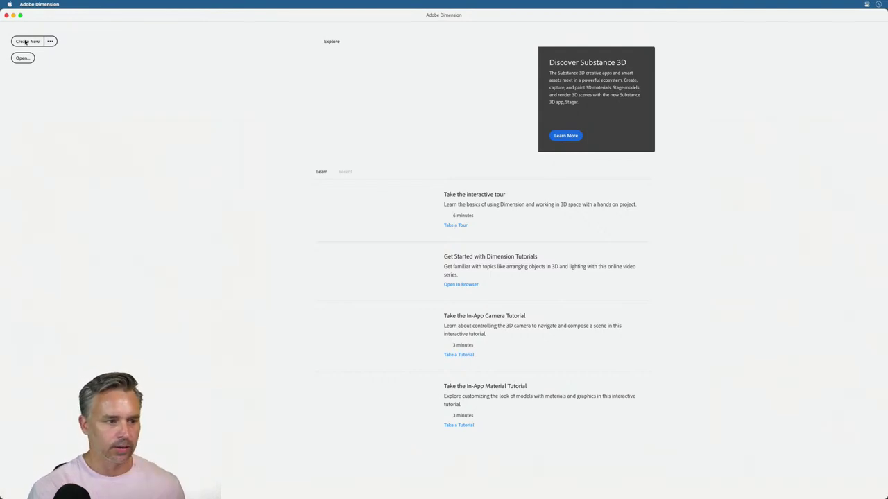
{"action": "mouse_move", "coordinate": [365, 497]}
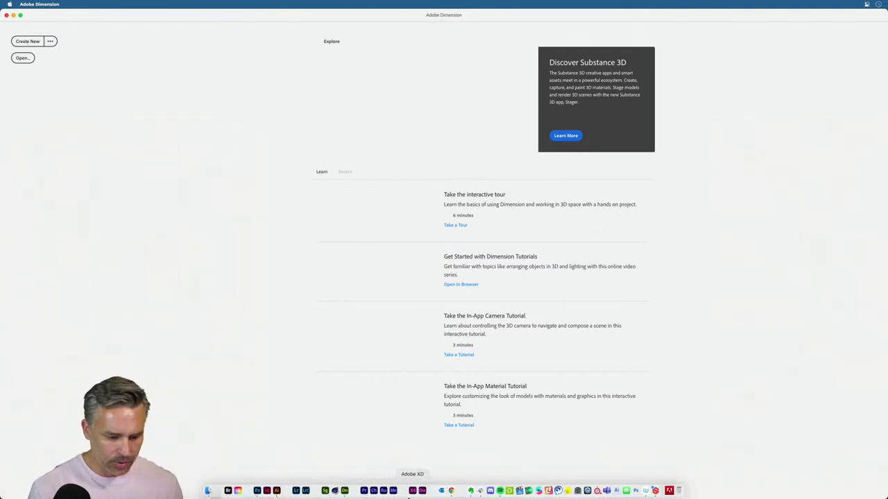
{"action": "right_click", "coordinate": [452, 491]}
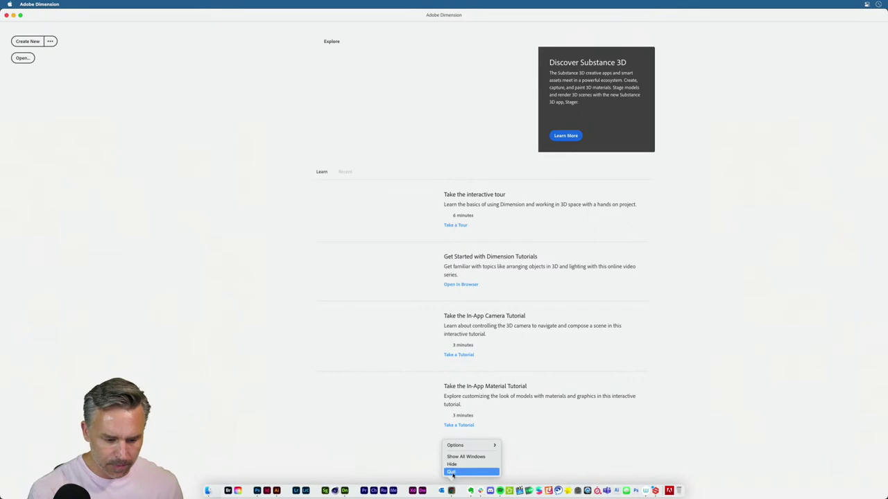
{"action": "left_click", "coordinate": [448, 471]}
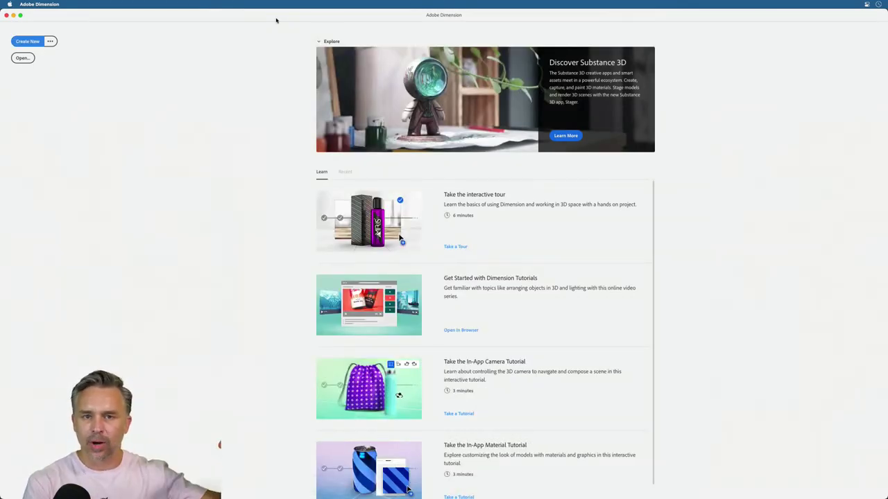
{"action": "left_click", "coordinate": [29, 41]}
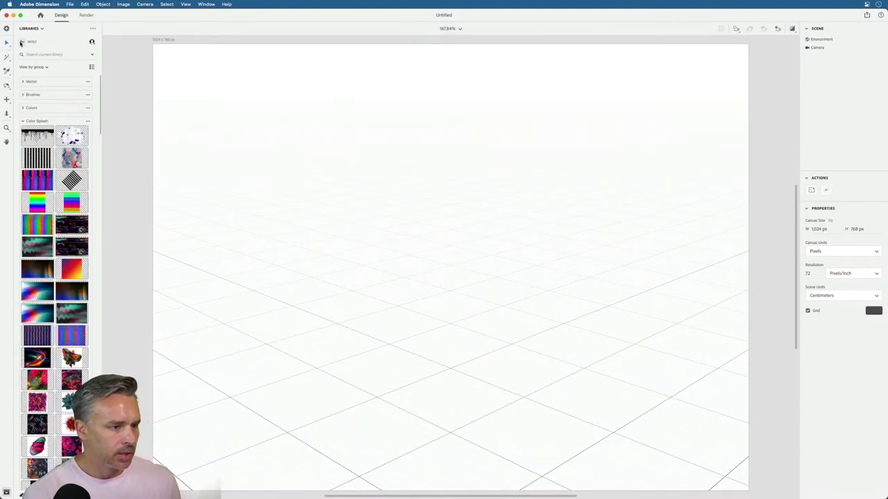
Step: Switch the assets panel to Starter Assets and add the Splash C model to the scene
{"action": "left_click", "coordinate": [22, 42]}
{"action": "left_click", "coordinate": [31, 29]}
{"action": "left_click", "coordinate": [31, 44]}
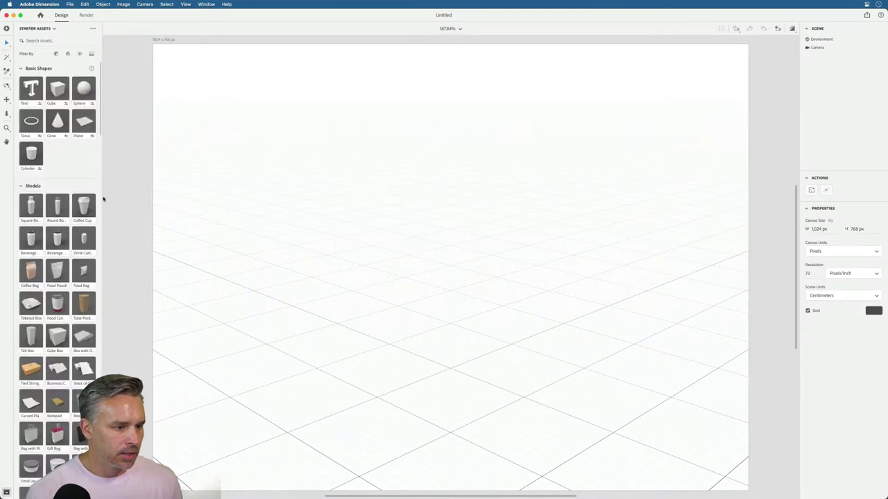
{"action": "scroll", "coordinate": [26, 136], "scroll_direction": "down", "scroll_amount": 15}
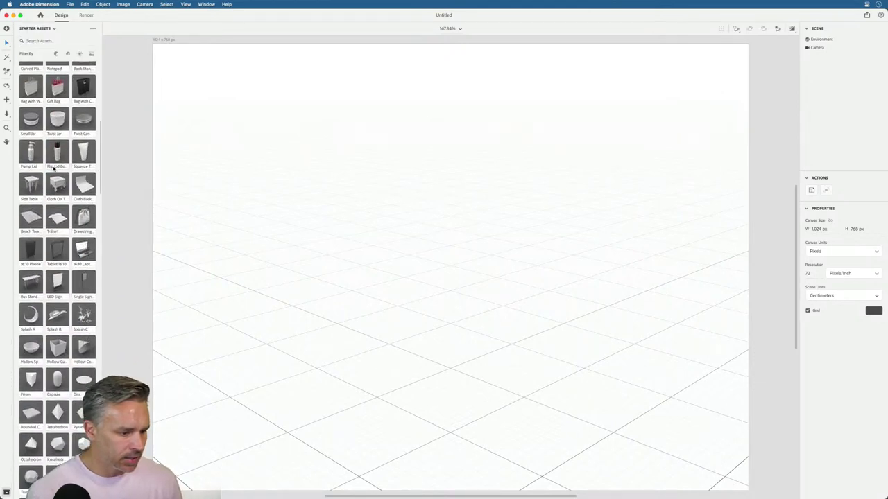
{"action": "left_click_drag", "start_coordinate": [77, 303], "coordinate": [432, 356]}
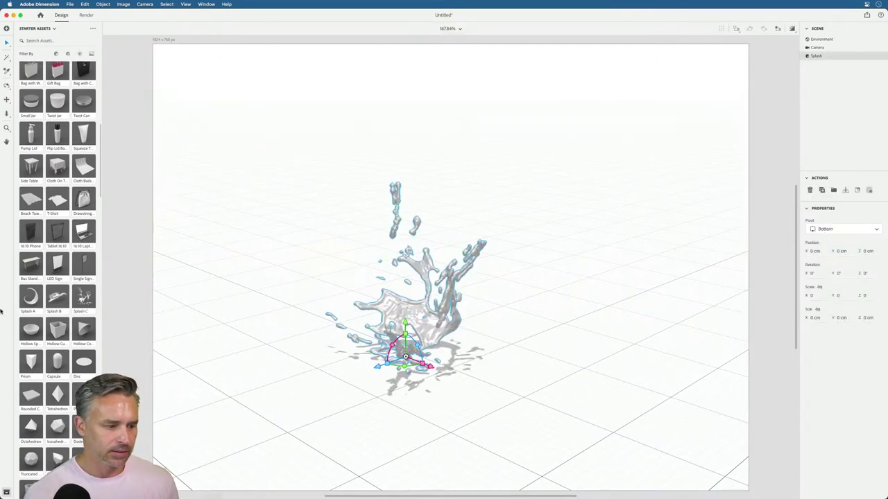
Step: Add Splash B and Splash A, shrinking and spreading the splashes apart
{"action": "left_click_drag", "start_coordinate": [54, 300], "coordinate": [543, 337]}
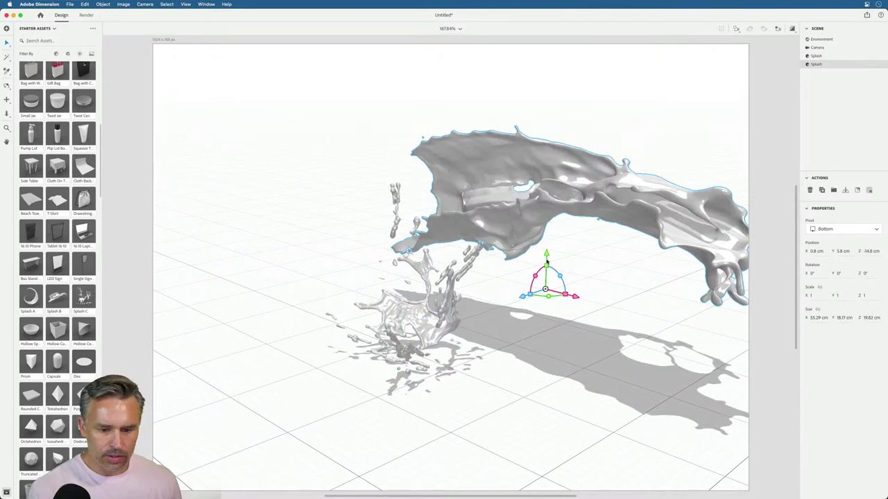
{"action": "left_click_drag", "start_coordinate": [546, 266], "coordinate": [543, 273]}
{"action": "left_click_drag", "start_coordinate": [31, 299], "coordinate": [290, 339]}
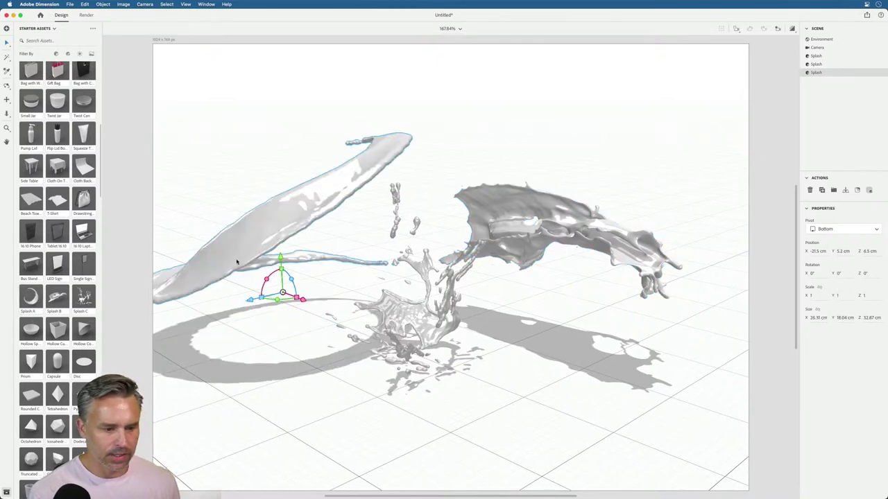
{"action": "left_click_drag", "start_coordinate": [264, 284], "coordinate": [275, 250]}
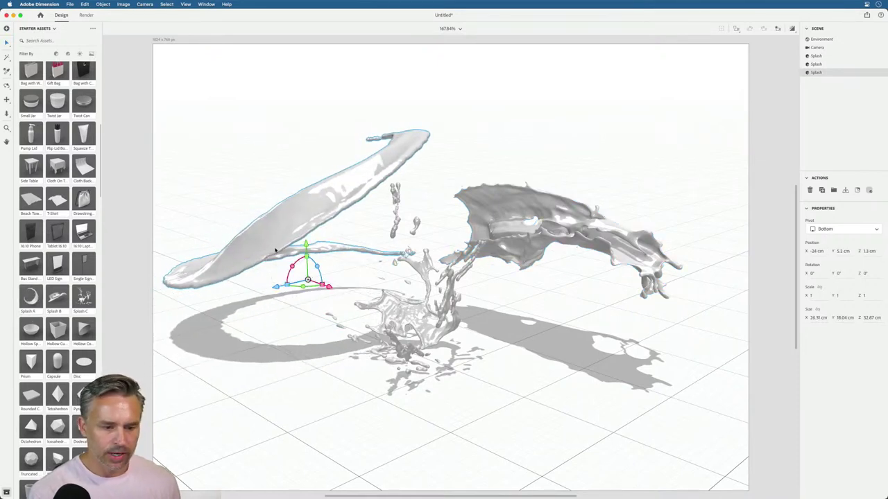
{"action": "left_click", "coordinate": [142, 87]}
{"action": "left_click", "coordinate": [31, 29]}
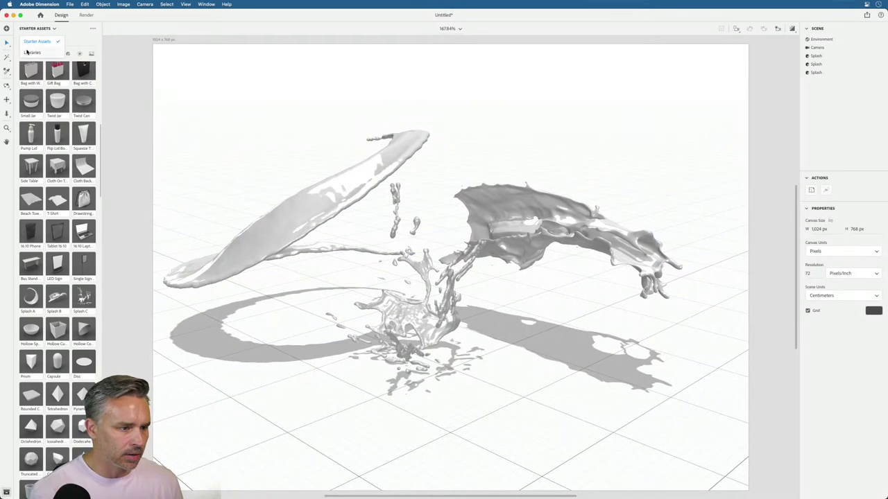
Step: Apply the Misc library's Hue/Saturation 1 graphic to the long splash at 100% scale
{"action": "left_click", "coordinate": [31, 52]}
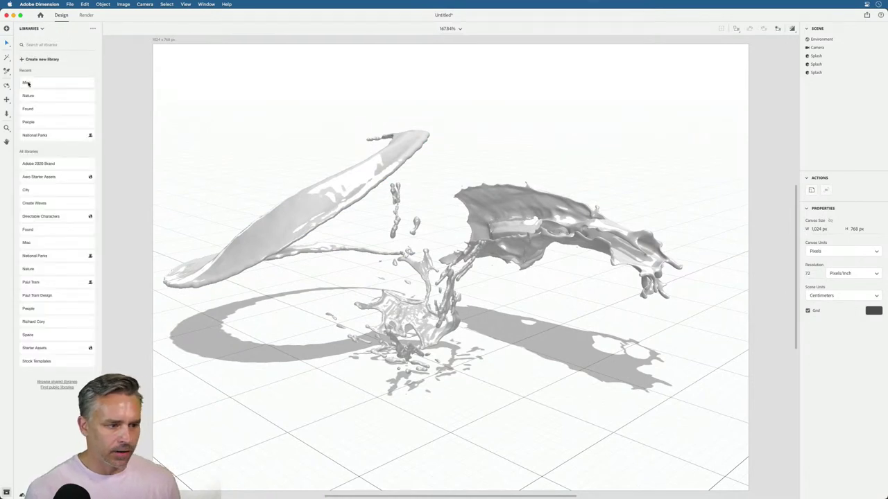
{"action": "left_click", "coordinate": [30, 82]}
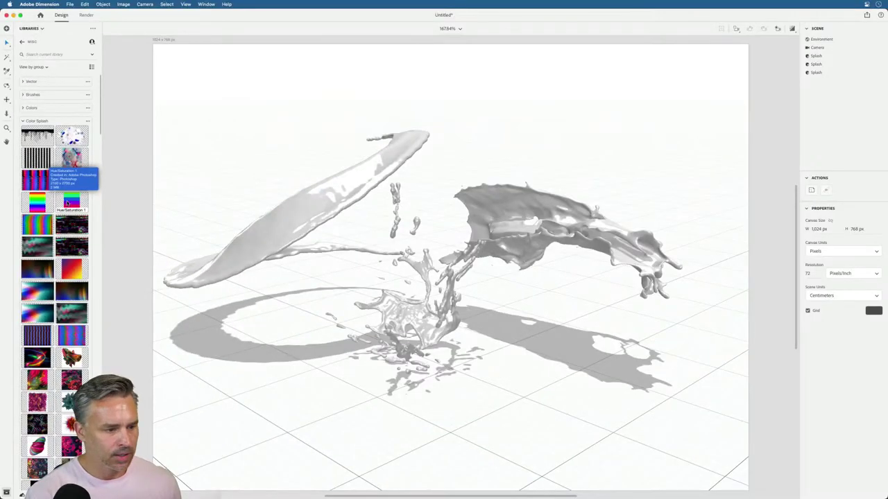
{"action": "left_click_drag", "start_coordinate": [93, 186], "coordinate": [329, 202]}
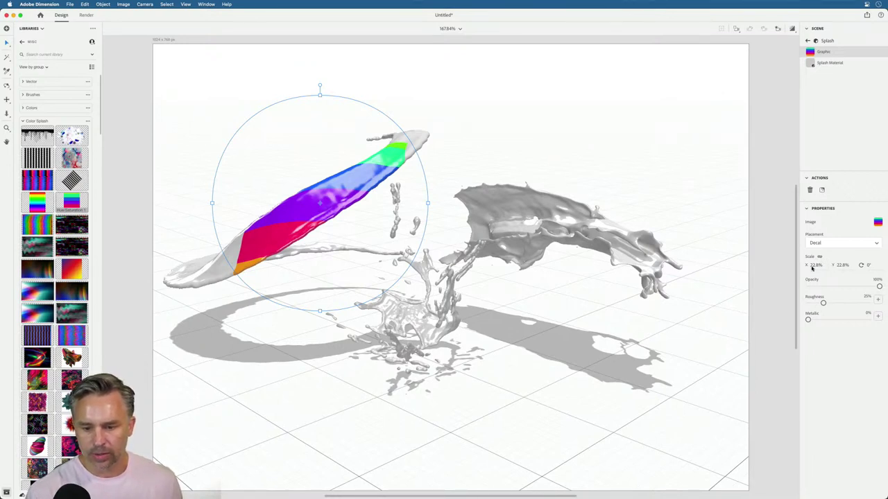
{"action": "left_click", "coordinate": [813, 268]}
{"action": "type", "text": "100"}
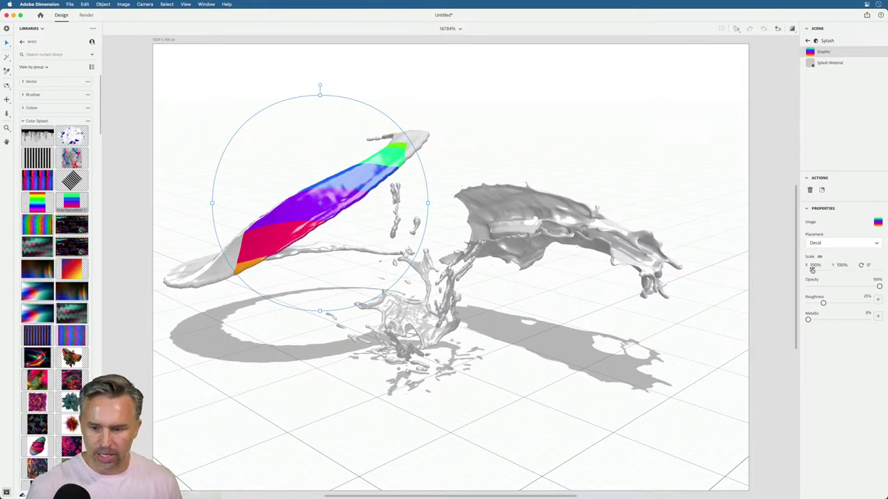
{"action": "key", "text": "Return"}
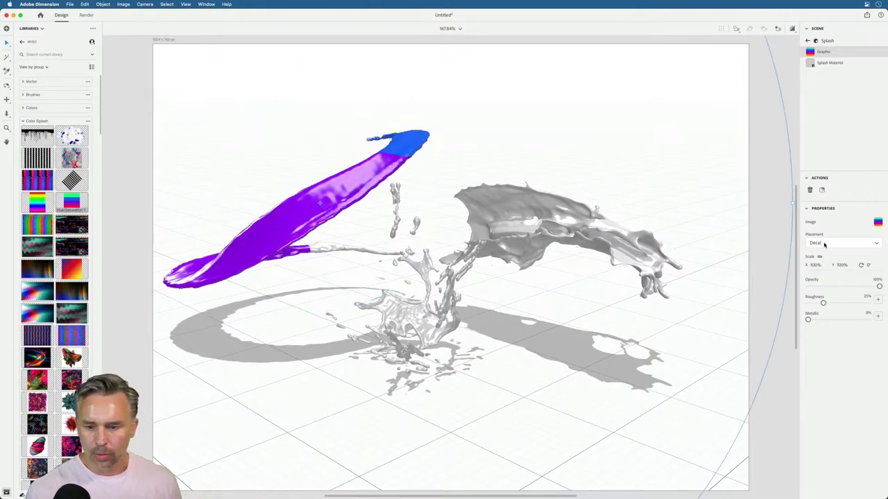
Step: Set the graphic's placement to Fill, shrink it to repeat, then return to Photoshop
{"action": "left_click", "coordinate": [825, 244]}
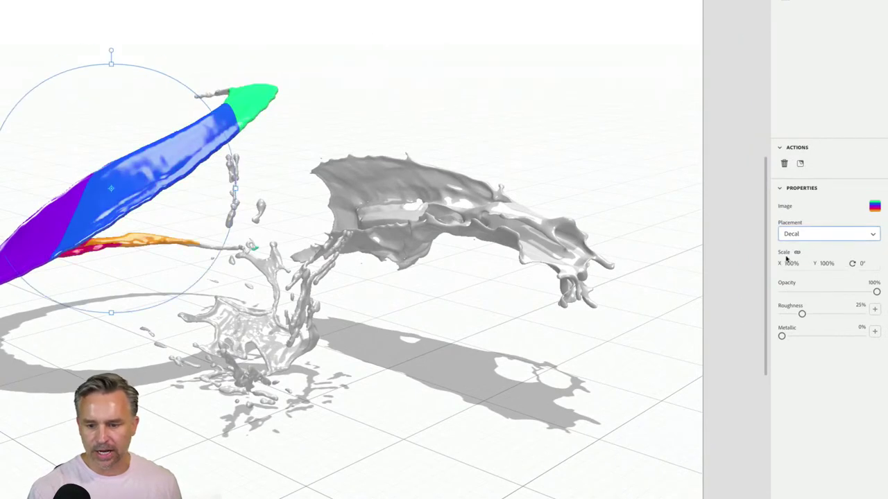
{"action": "left_click", "coordinate": [824, 241]}
{"action": "left_click", "coordinate": [799, 264]}
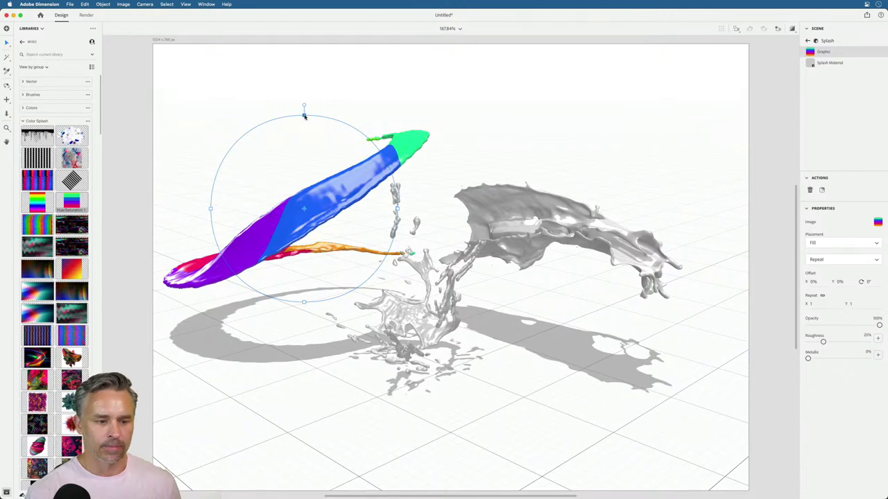
{"action": "left_click_drag", "start_coordinate": [304, 115], "coordinate": [341, 201]}
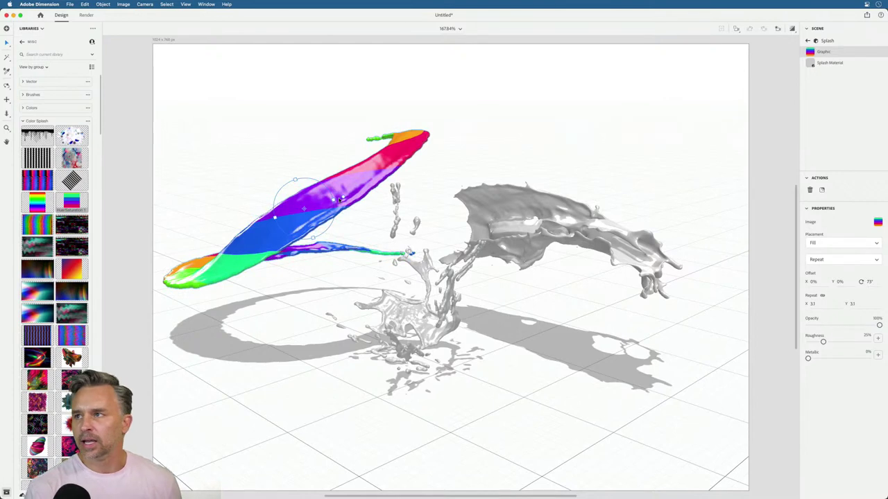
{"action": "left_click", "coordinate": [277, 162]}
{"action": "left_click", "coordinate": [412, 298]}
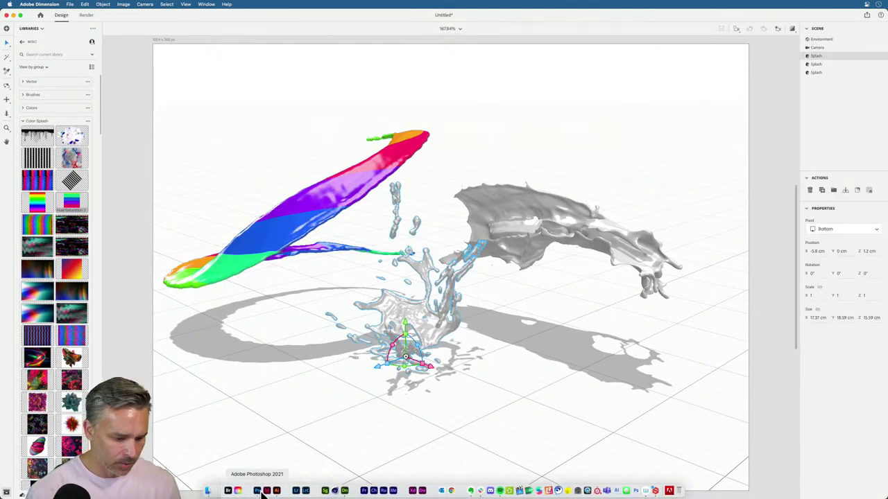
{"action": "left_click", "coordinate": [258, 494]}
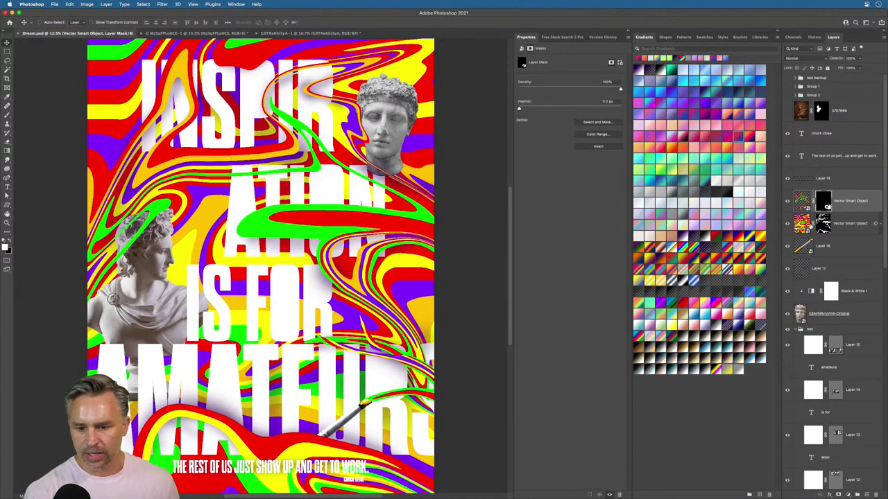
Step: Duplicate the swirl smart object layer and delete the duplicate's mask
{"action": "double_click", "coordinate": [802, 223]}
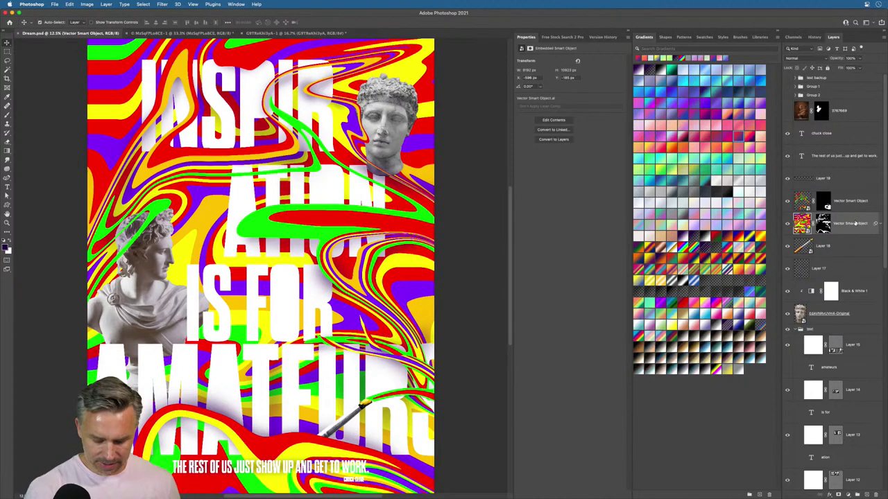
{"action": "key", "text": "super+j"}
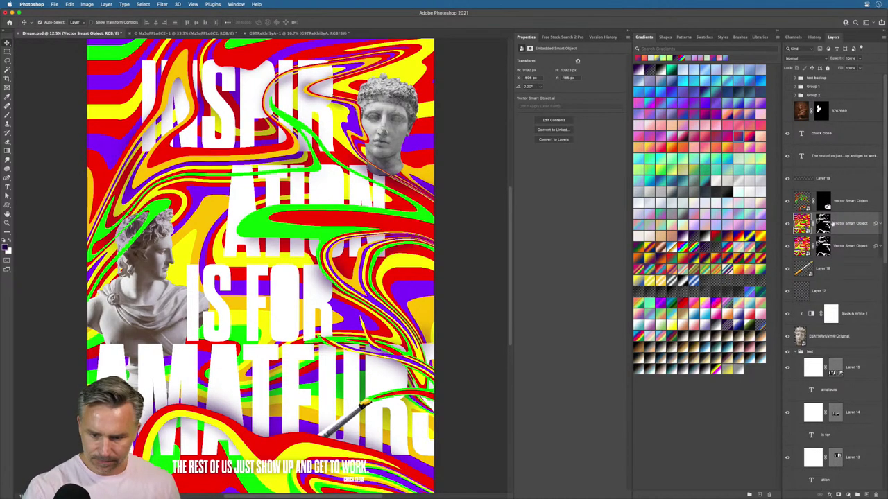
{"action": "right_click", "coordinate": [822, 224]}
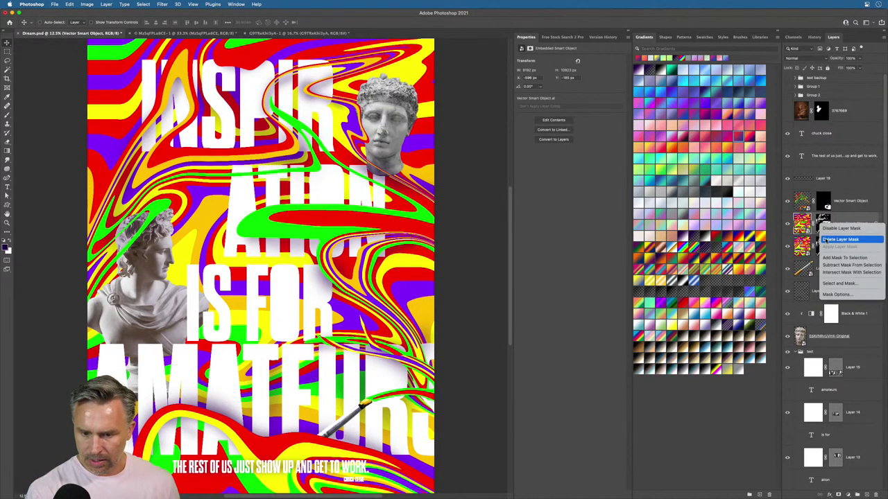
{"action": "left_click", "coordinate": [840, 239]}
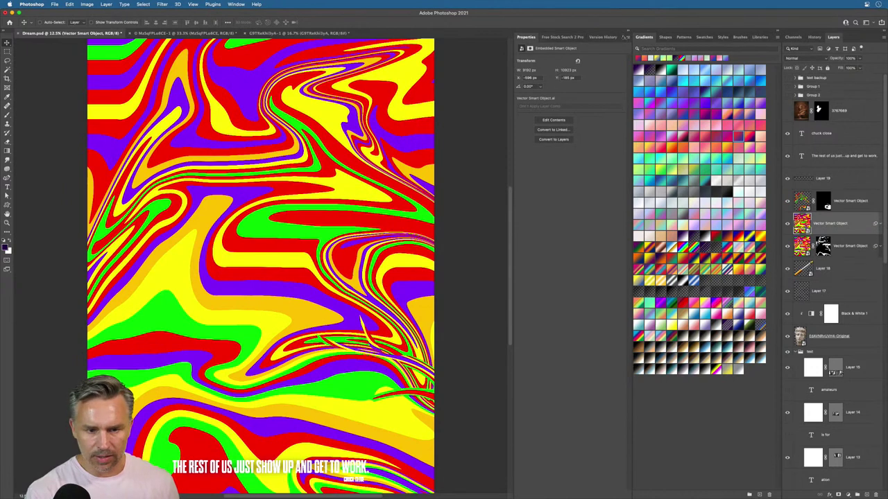
Step: Open the Misc library, rename the layer 'fun color splash', then switch to Dimension
{"action": "left_click", "coordinate": [758, 37]}
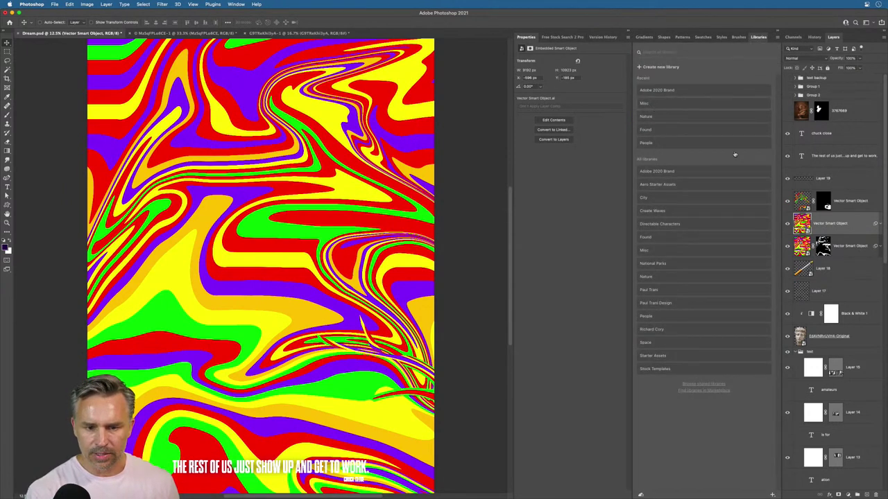
{"action": "left_click", "coordinate": [701, 103]}
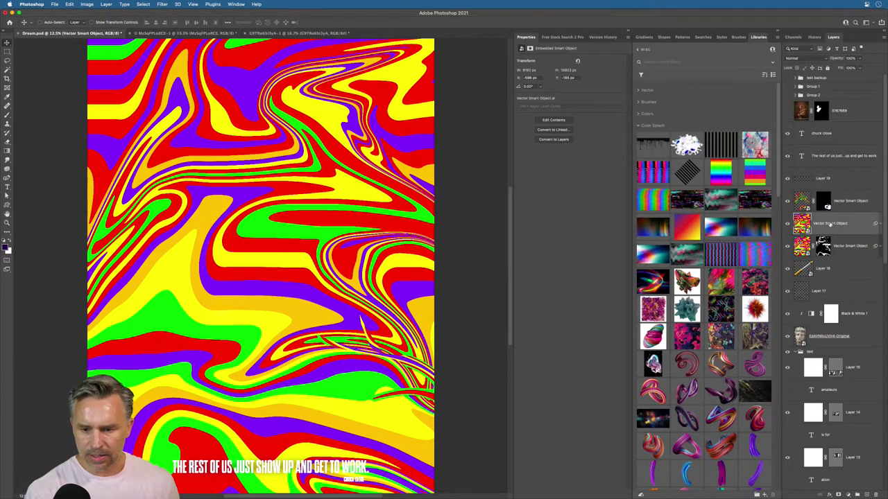
{"action": "key", "text": "BackSpace"}
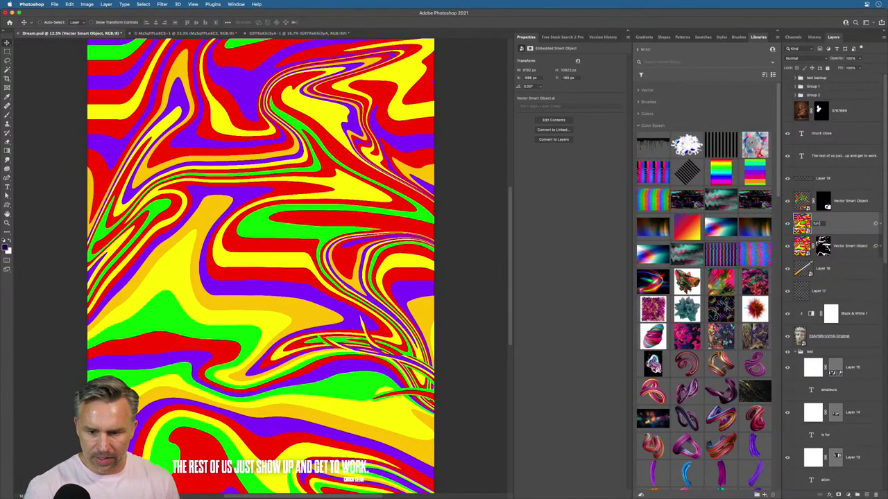
{"action": "type", "text": "fun color spla"}
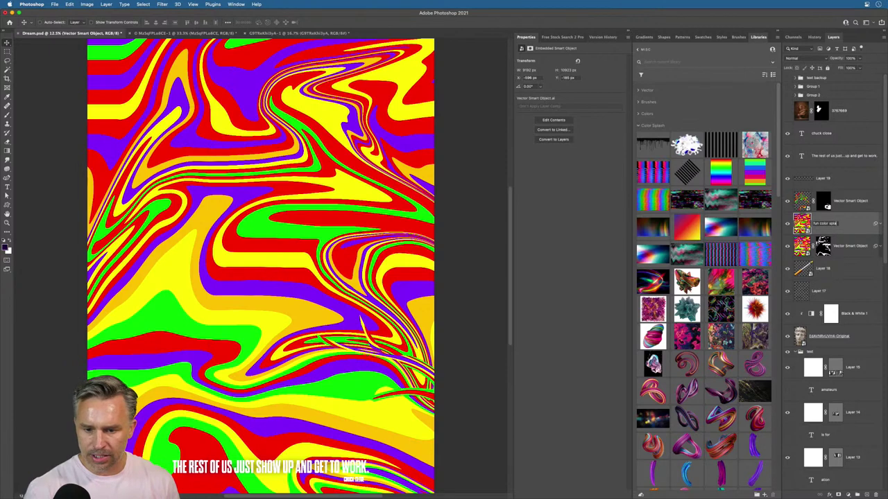
{"action": "type", "text": "sh"}
{"action": "key", "text": "Return"}
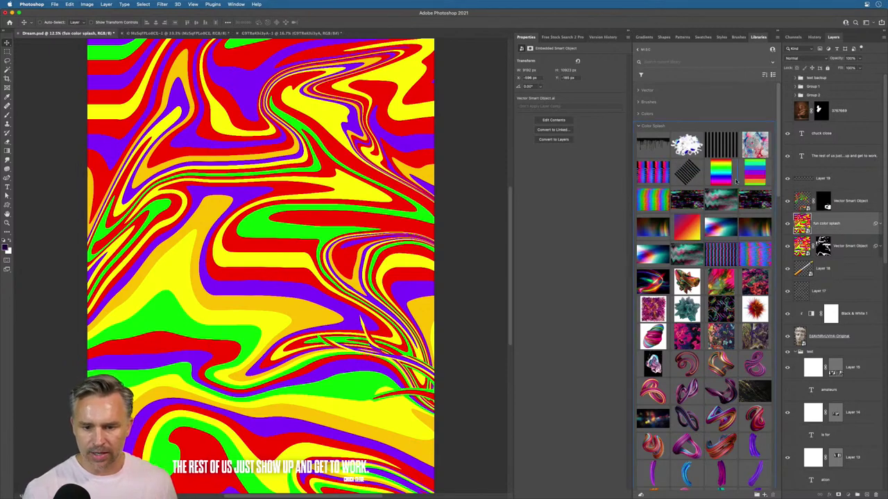
{"action": "scroll", "coordinate": [738, 177], "scroll_direction": "down", "scroll_amount": 5}
{"action": "scroll", "coordinate": [738, 177], "scroll_direction": "up", "scroll_amount": 5}
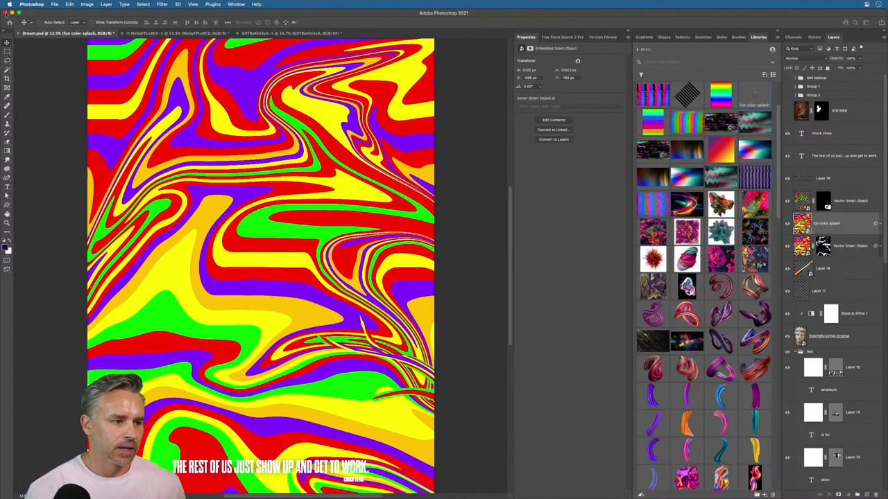
{"action": "mouse_move", "coordinate": [250, 492]}
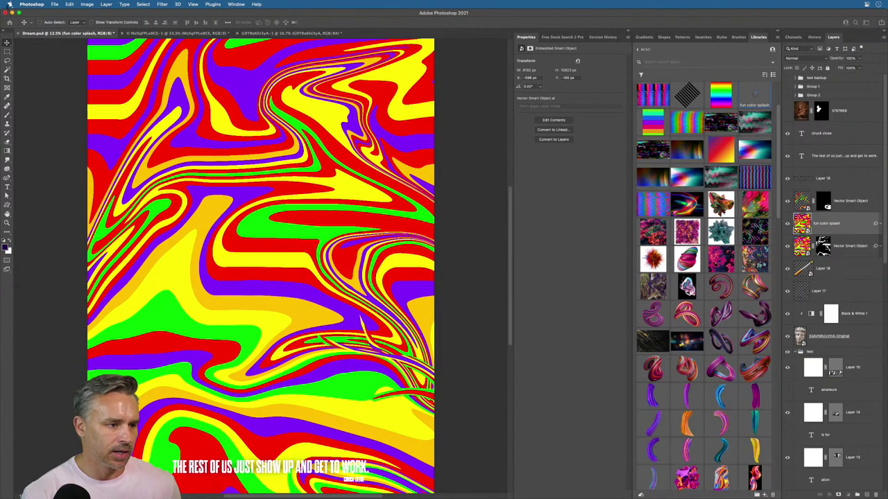
{"action": "mouse_move", "coordinate": [367, 495]}
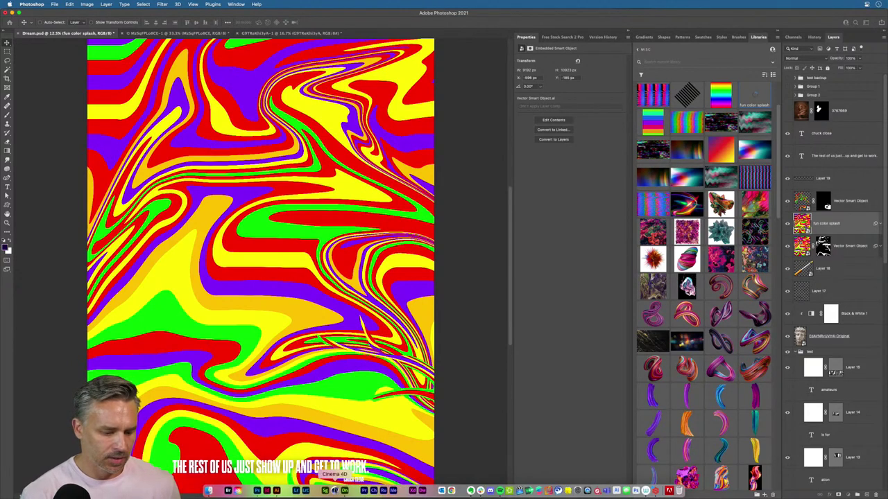
{"action": "left_click", "coordinate": [345, 490]}
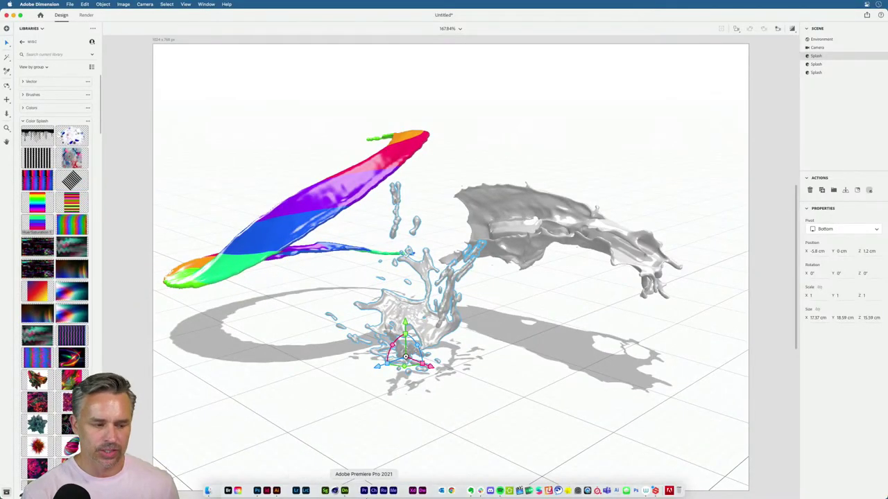
Step: Review the three splashes in the Dimension scene and switch back to Photoshop
{"action": "left_click", "coordinate": [266, 492]}
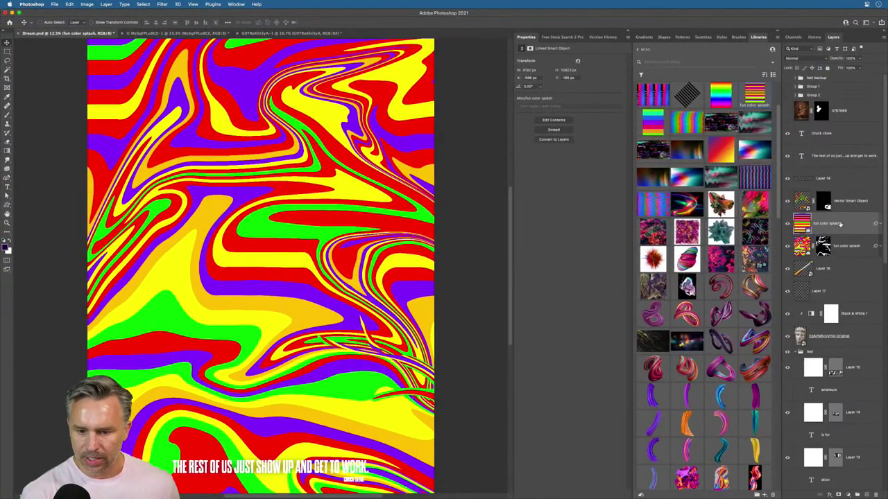
Step: Convert fun color splash to regular layers, apply its layer mask, and switch to Dimension
{"action": "key", "text": "BackSpace"}
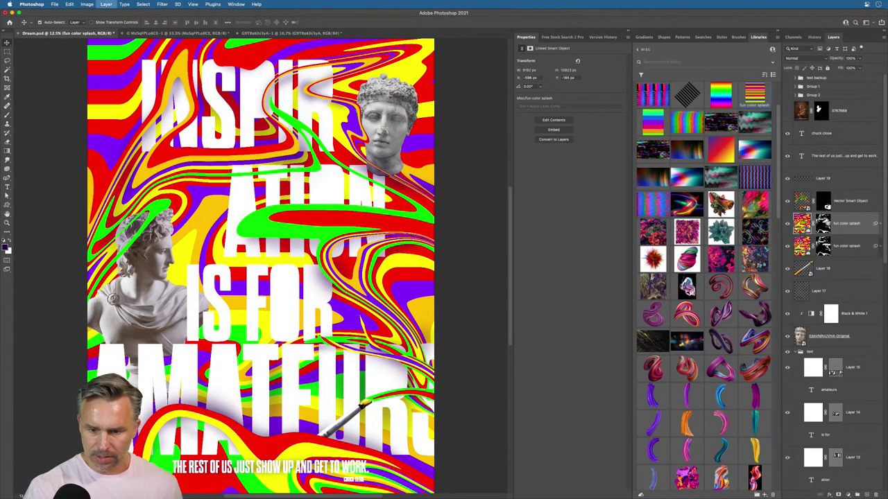
{"action": "right_click", "coordinate": [826, 222]}
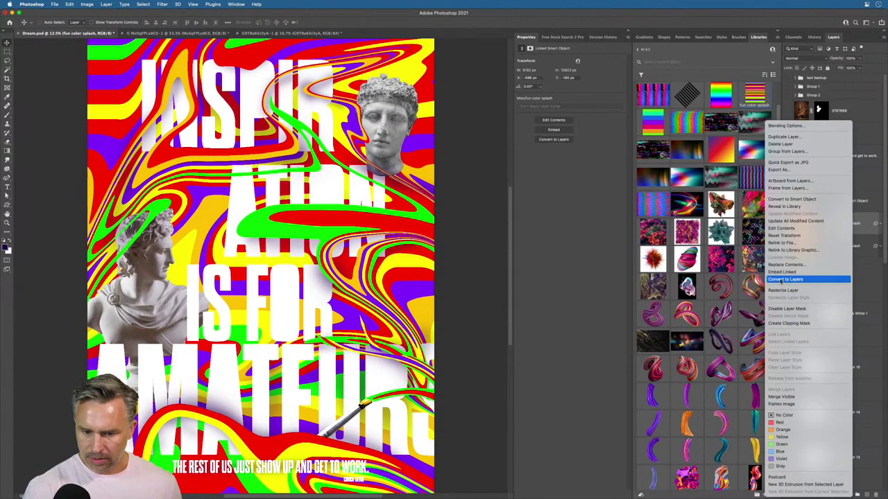
{"action": "left_click", "coordinate": [782, 279]}
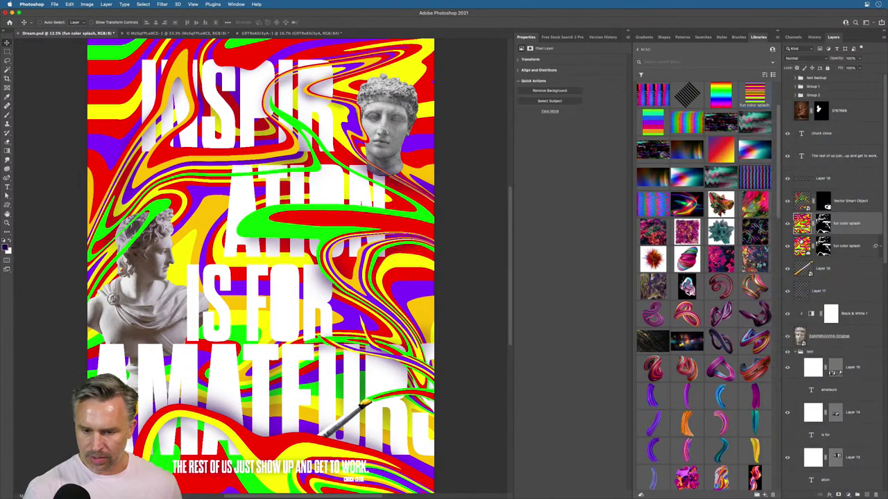
{"action": "right_click", "coordinate": [828, 224]}
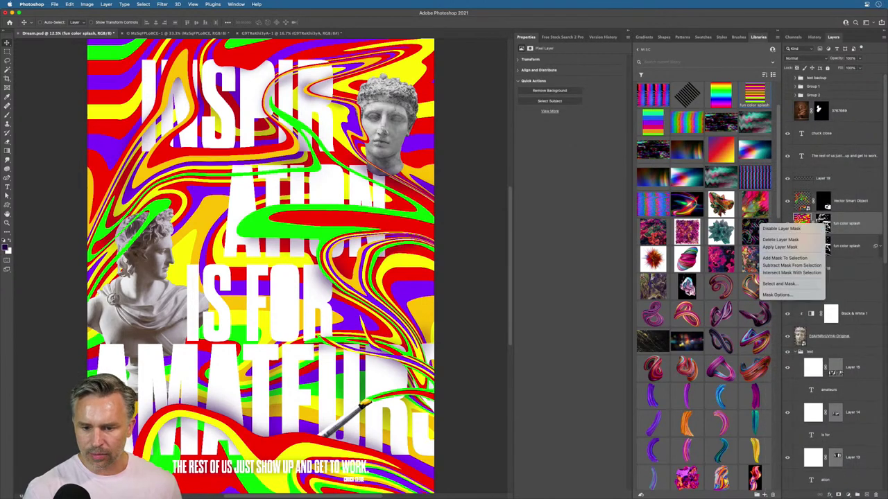
{"action": "left_click", "coordinate": [778, 240]}
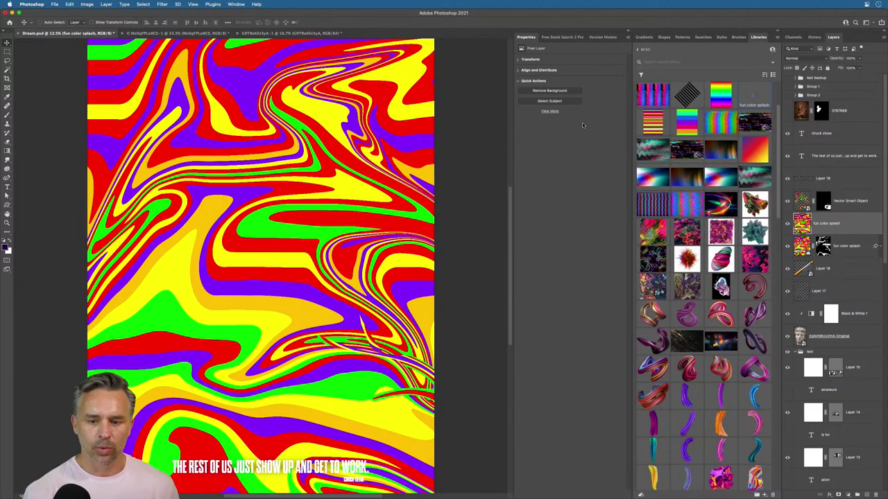
{"action": "mouse_move", "coordinate": [256, 493]}
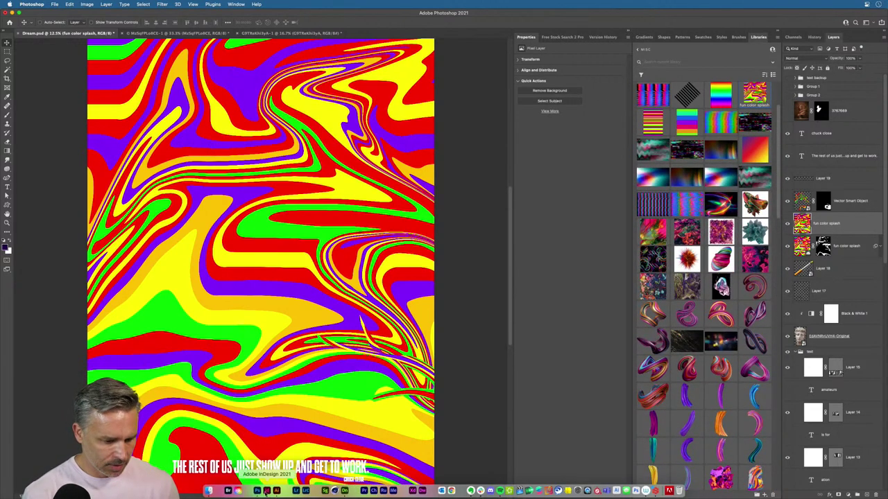
{"action": "left_click", "coordinate": [327, 491]}
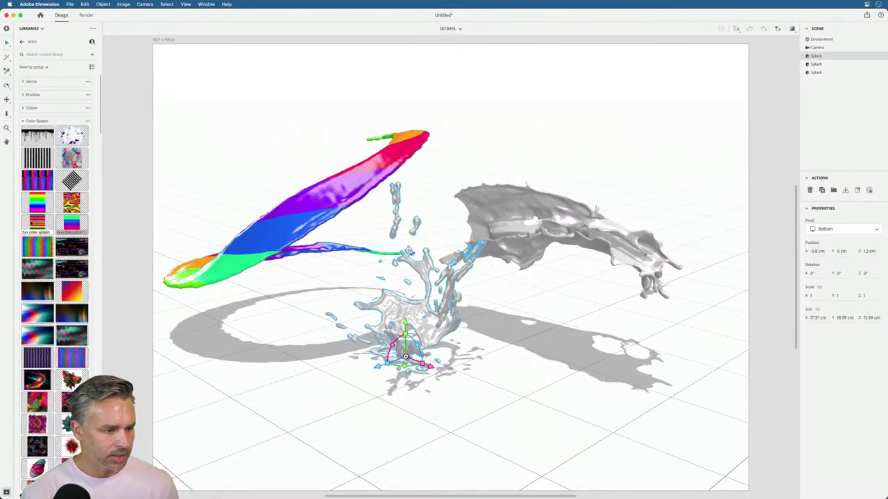
Step: Wrap the long swoosh in the fun color splash graphic with Fill placement, then add it to the centre splash
{"action": "left_click_drag", "start_coordinate": [72, 201], "coordinate": [312, 205]}
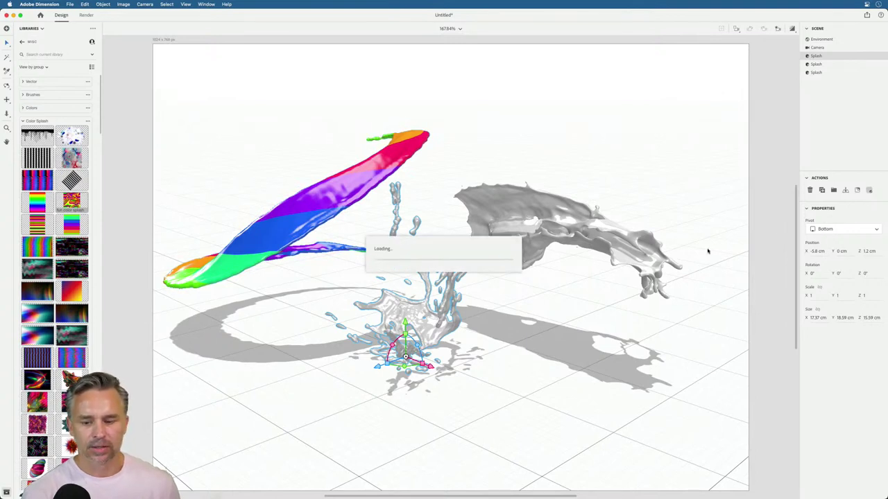
{"action": "left_click", "coordinate": [843, 230]}
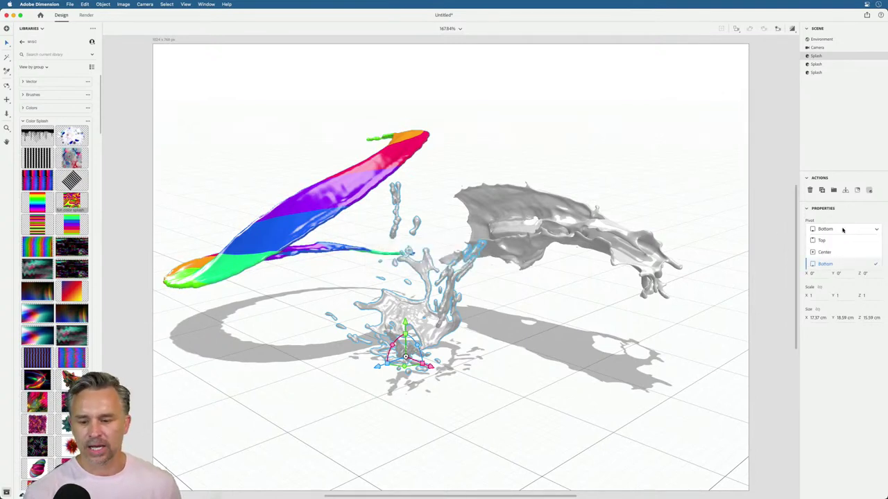
{"action": "key", "text": "Escape"}
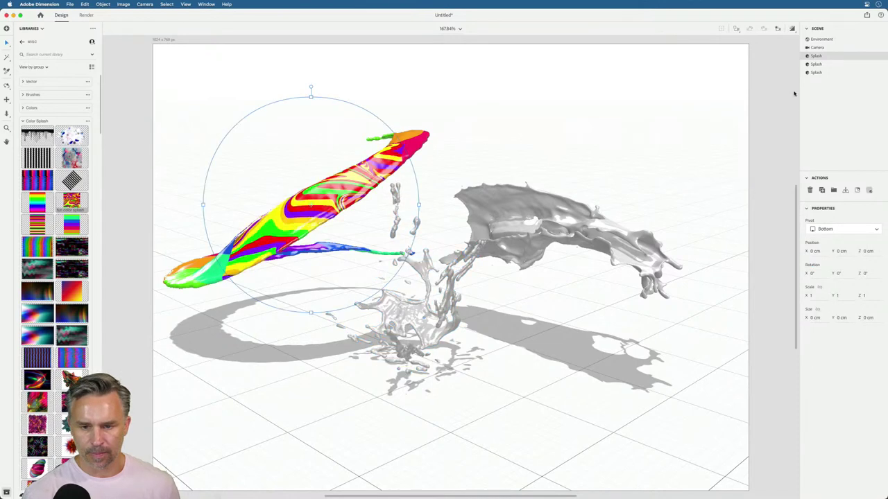
{"action": "left_click", "coordinate": [829, 241]}
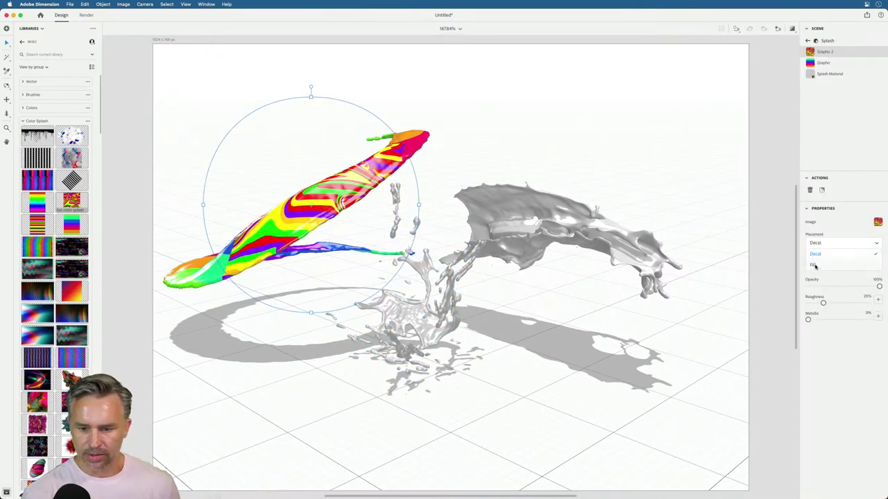
{"action": "left_click", "coordinate": [817, 268]}
{"action": "left_click", "coordinate": [469, 262]}
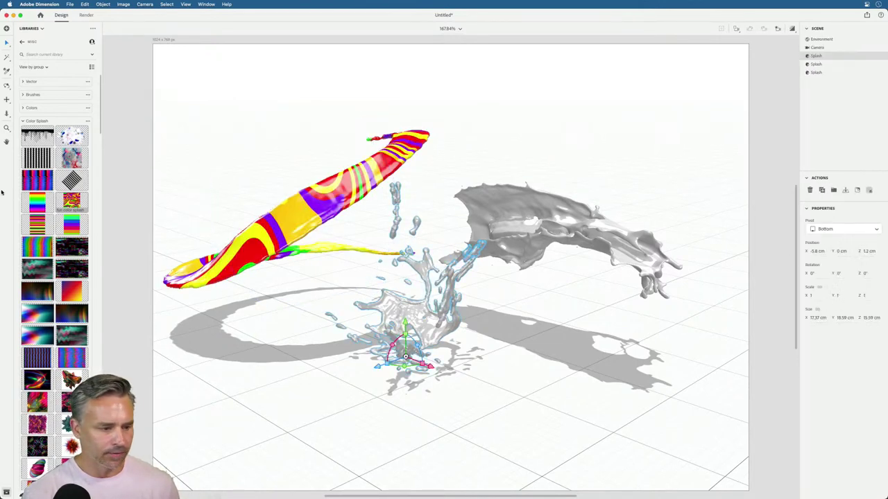
{"action": "left_click_drag", "start_coordinate": [71, 208], "coordinate": [406, 312]}
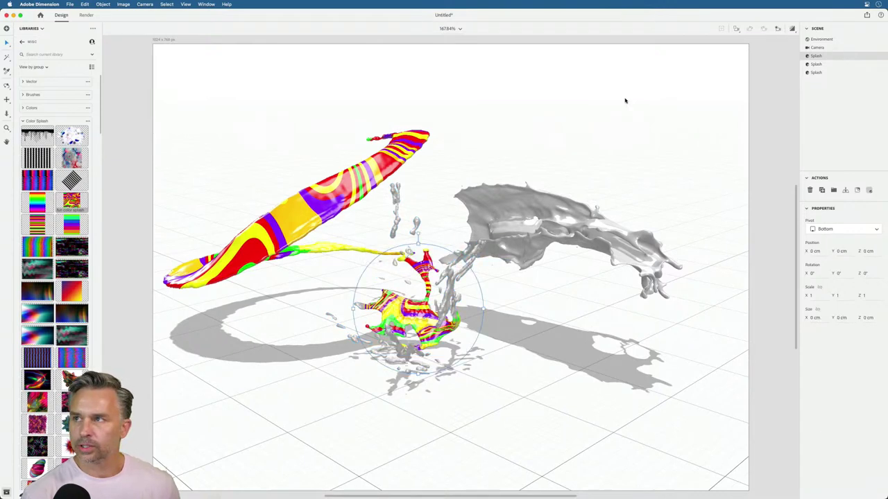
Step: Set the centre splash graphic to Fill and apply the swirl to the large grey splash
{"action": "left_click", "coordinate": [836, 243]}
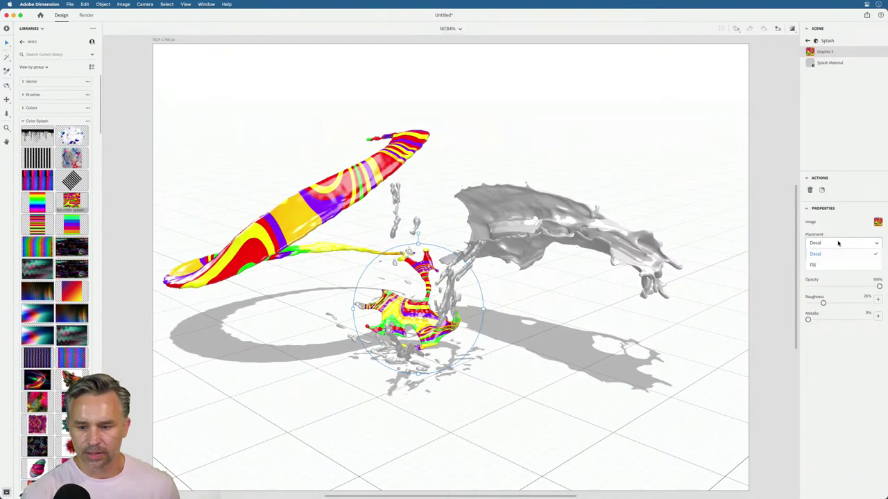
{"action": "left_click", "coordinate": [822, 254]}
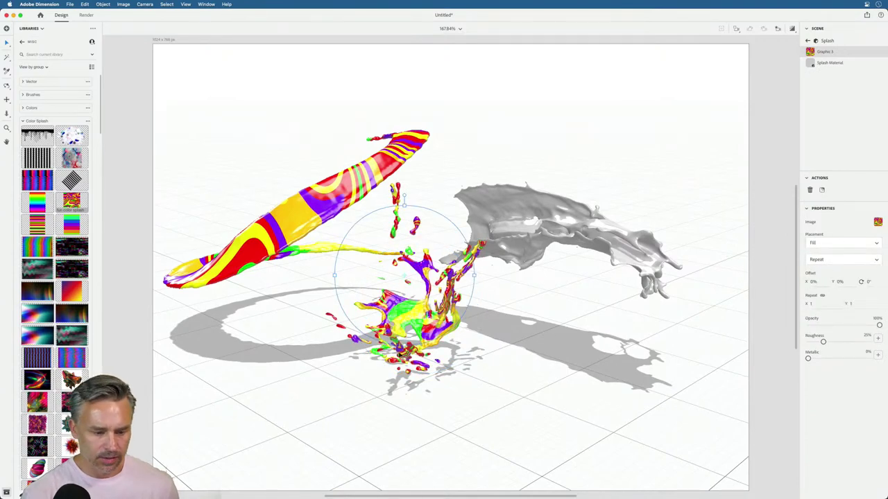
{"action": "scroll", "coordinate": [404, 350], "scroll_direction": "up", "scroll_amount": 5}
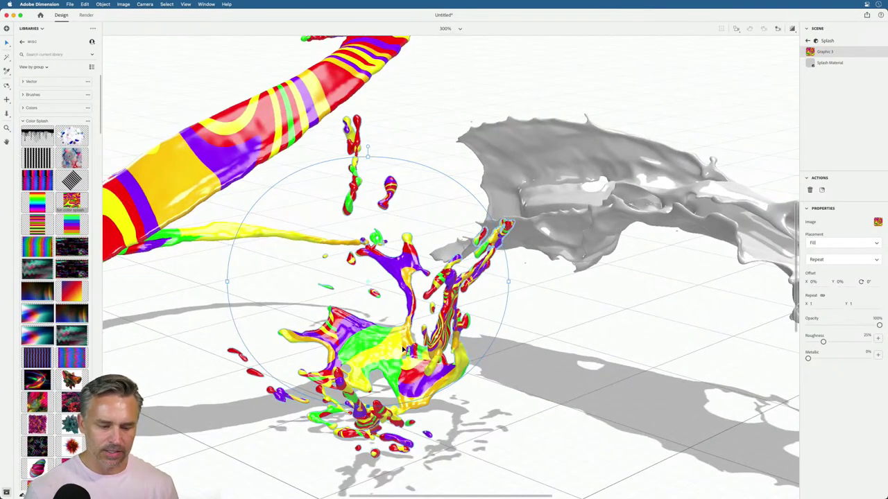
{"action": "left_click", "coordinate": [541, 208]}
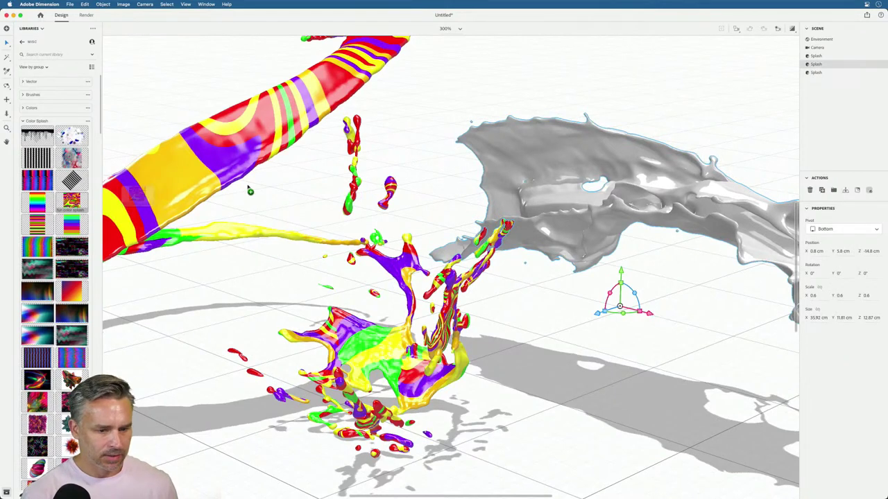
{"action": "left_click_drag", "start_coordinate": [250, 190], "coordinate": [640, 190]}
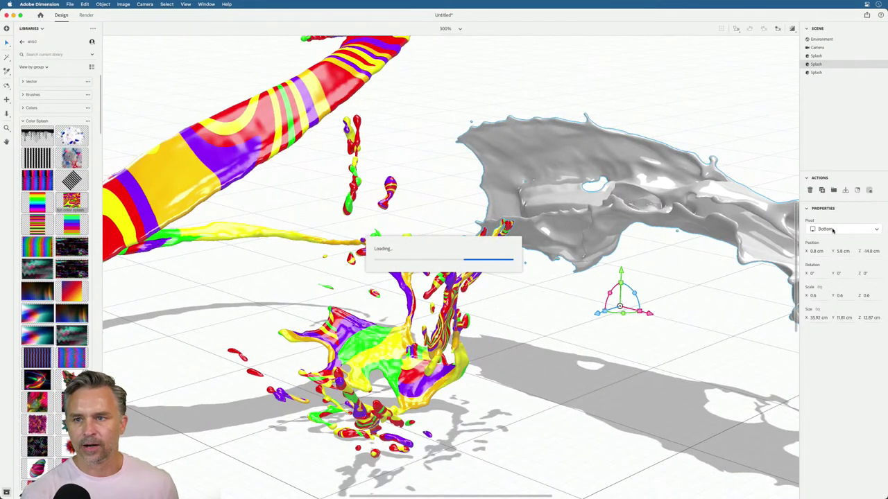
Step: Set the grey splash's swirl placement to Fill, zoom out, and minimize Dimension
{"action": "left_click", "coordinate": [832, 229]}
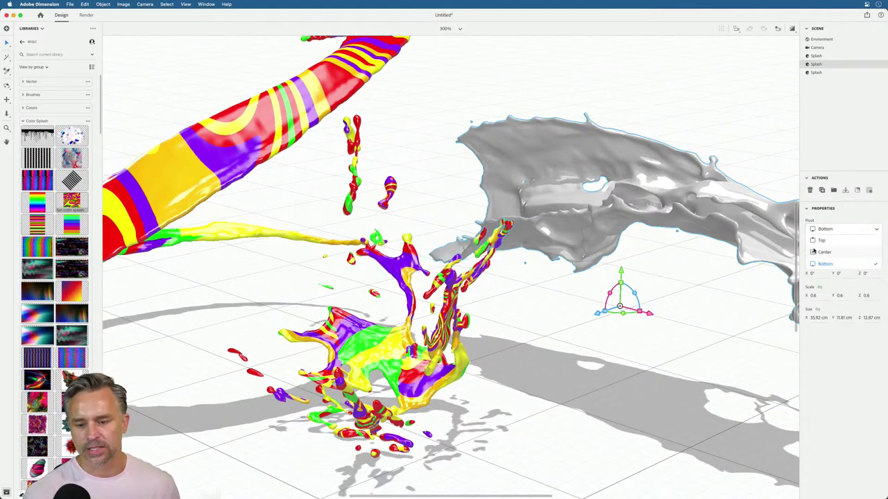
{"action": "left_click", "coordinate": [828, 228]}
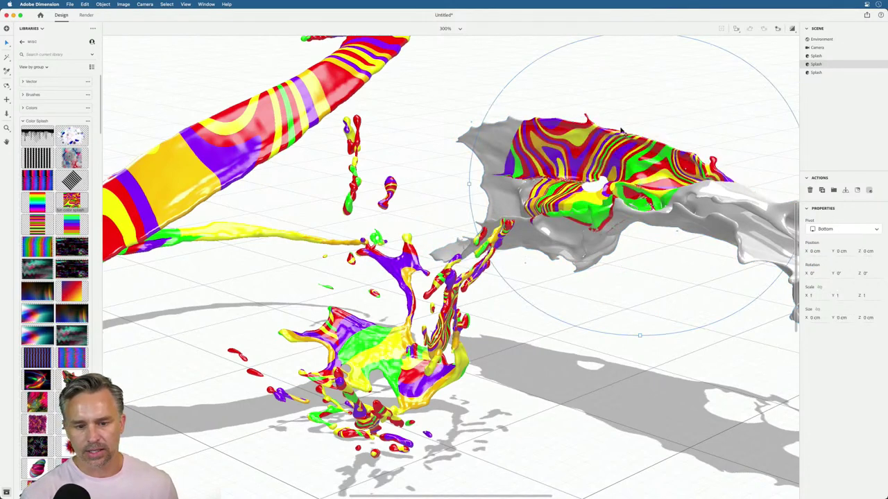
{"action": "left_click", "coordinate": [825, 243]}
{"action": "left_click", "coordinate": [815, 264]}
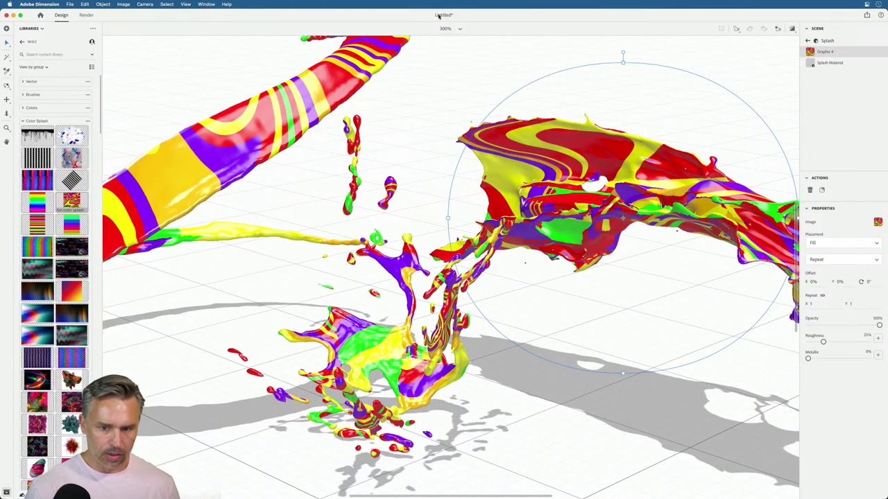
{"action": "left_click", "coordinate": [510, 57]}
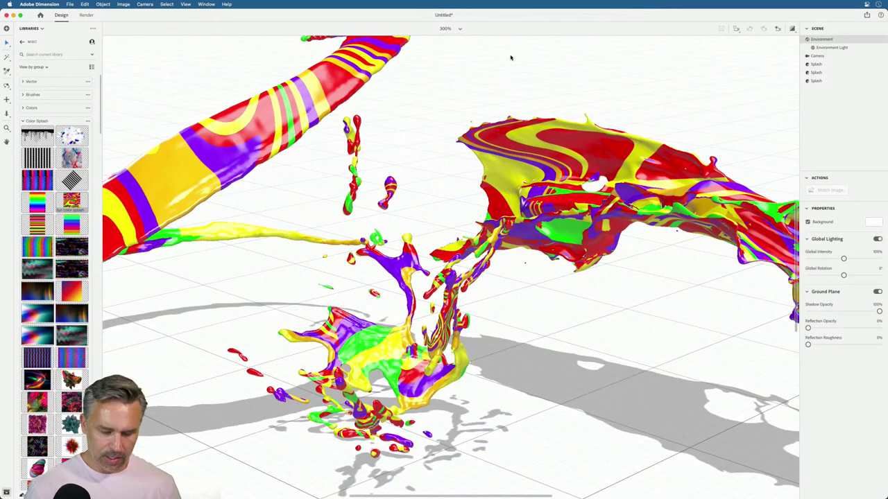
{"action": "key", "text": "super+minus"}
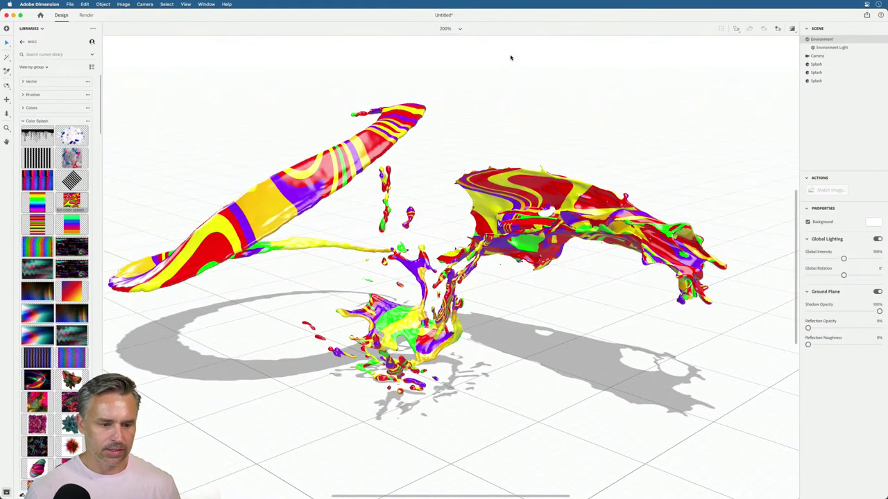
{"action": "left_click", "coordinate": [13, 14]}
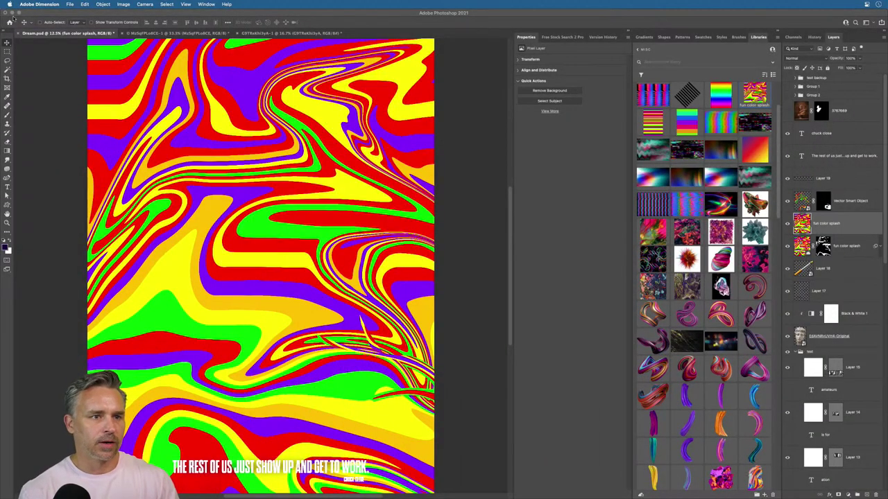